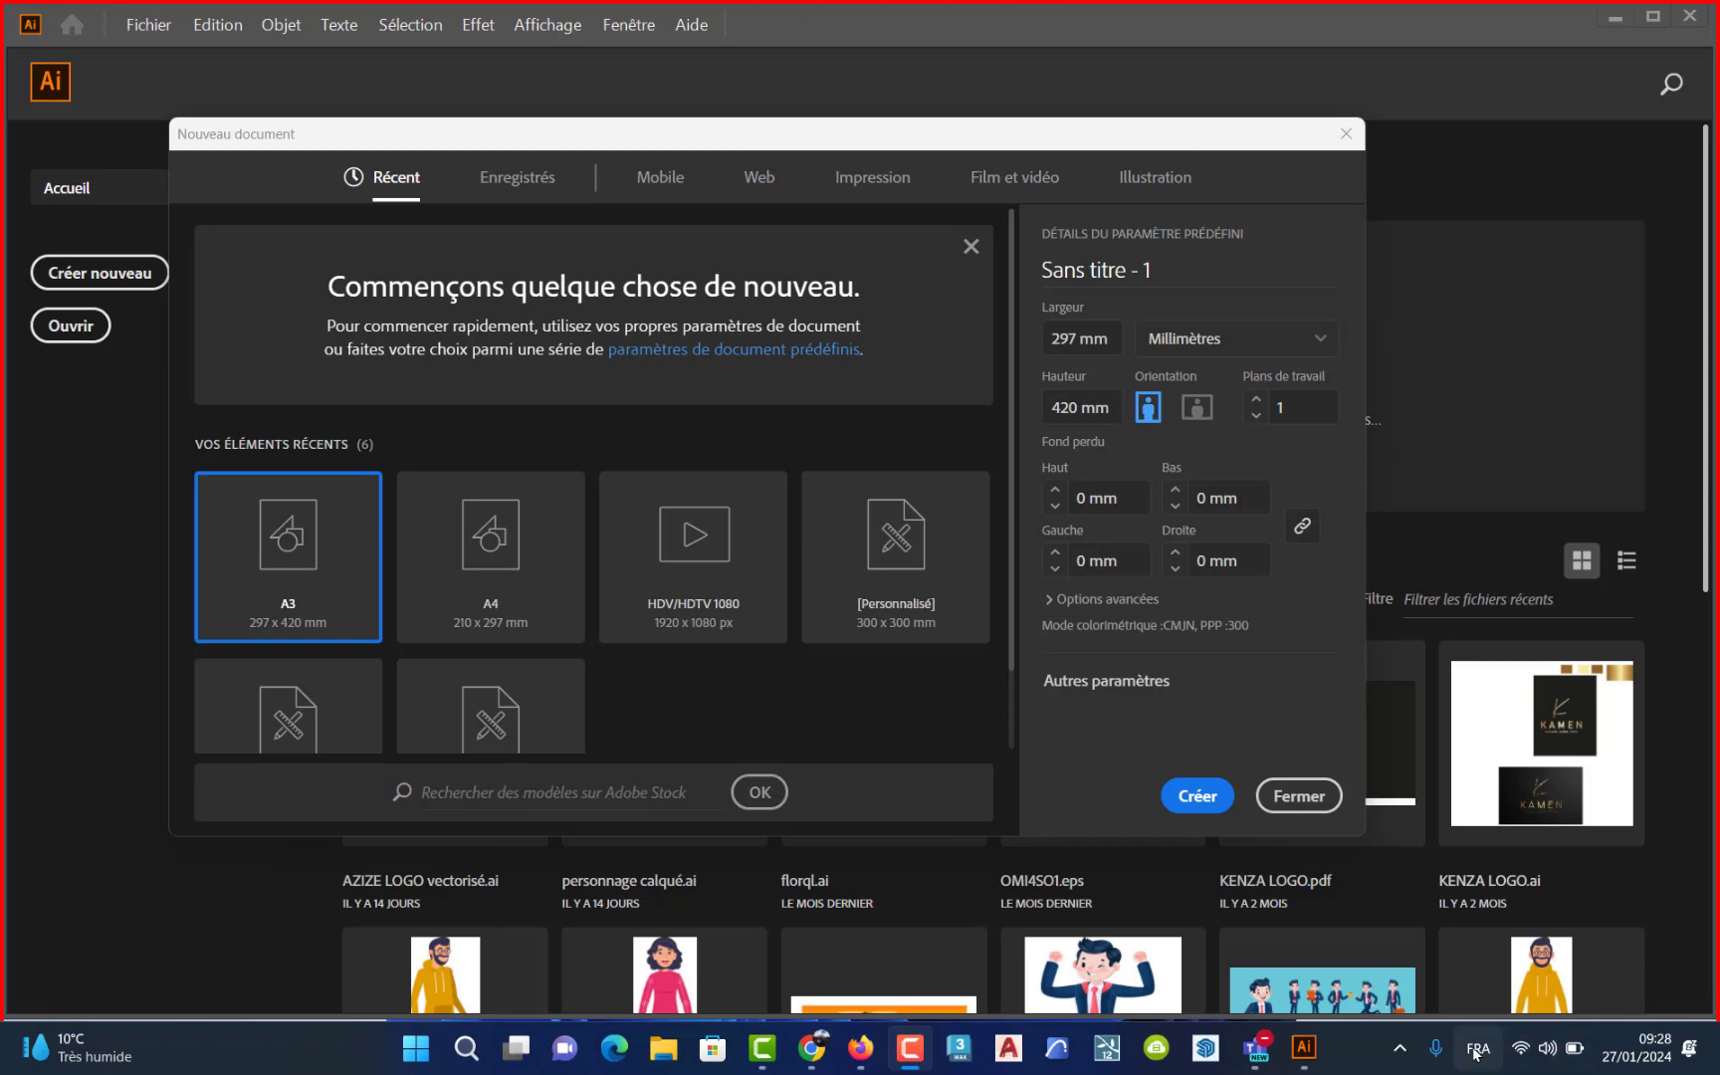
- Move the New Document dialog up and right and show the Mobile presets (iPhone X, 1125 x 2436 px)
key("XF86AudioRaiseVolume")
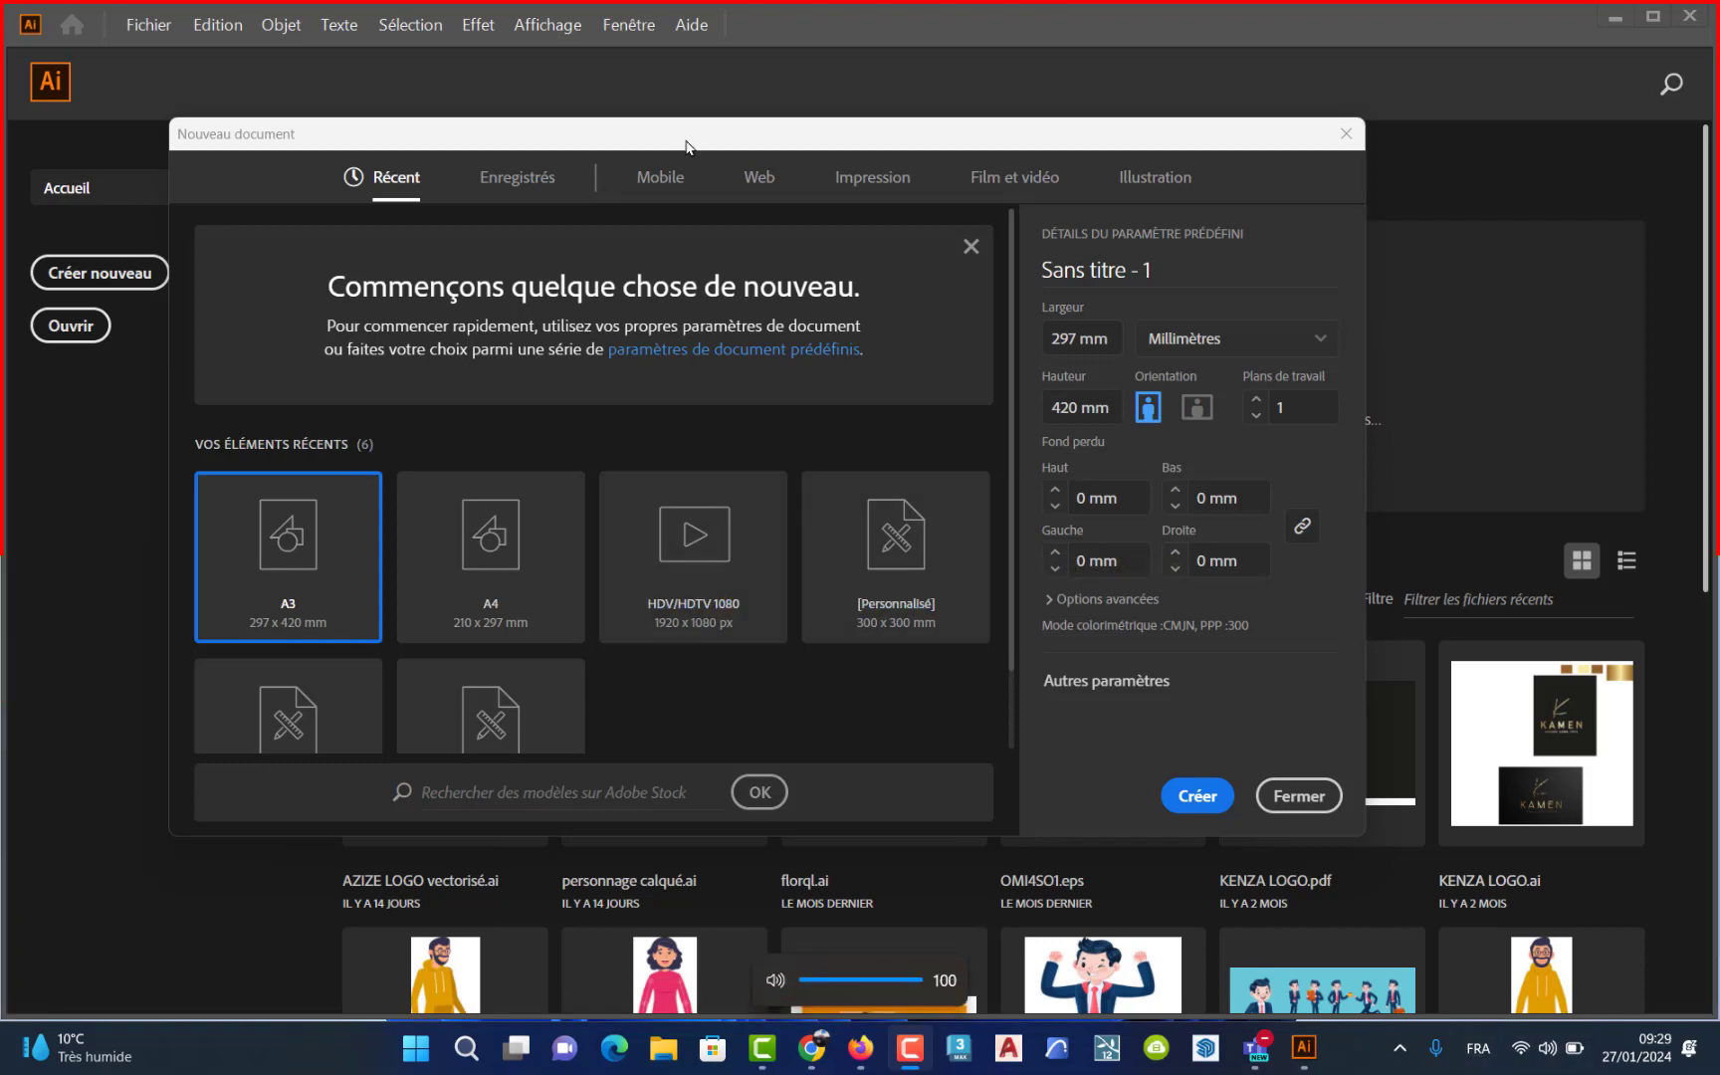
left_click_drag(1003, 146, 1040, 103)
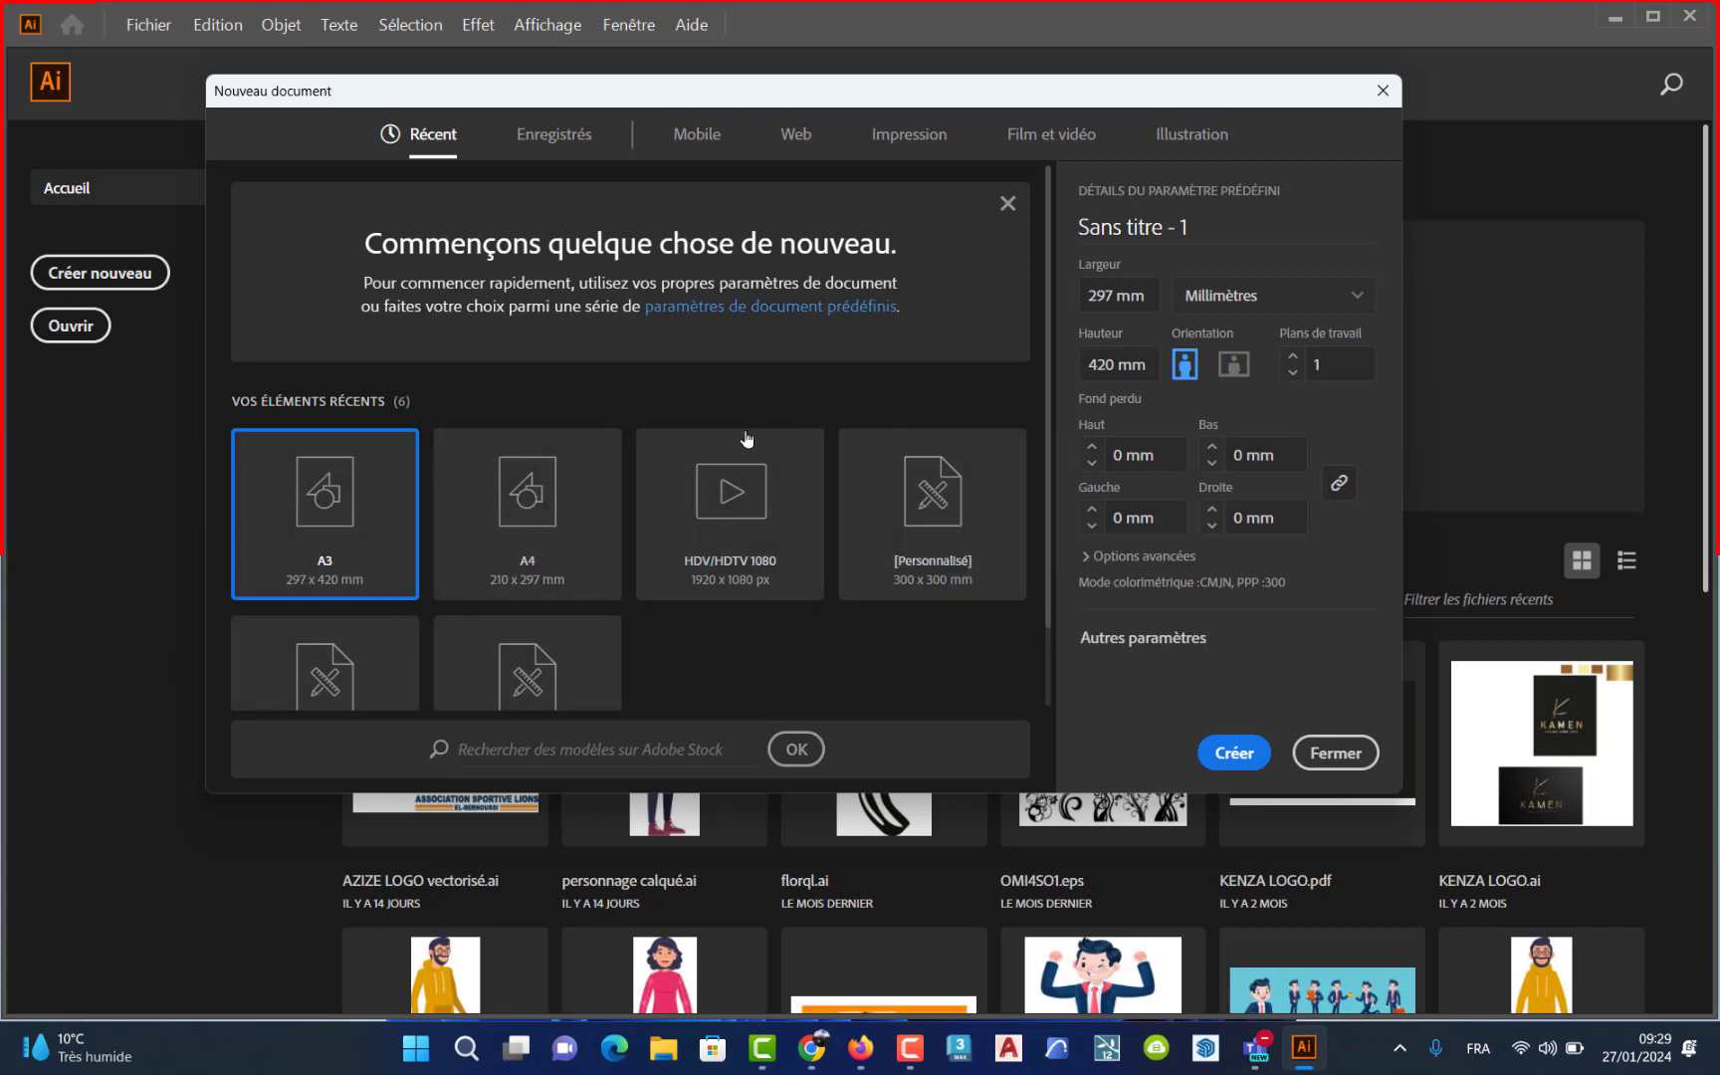
left_click(708, 158)
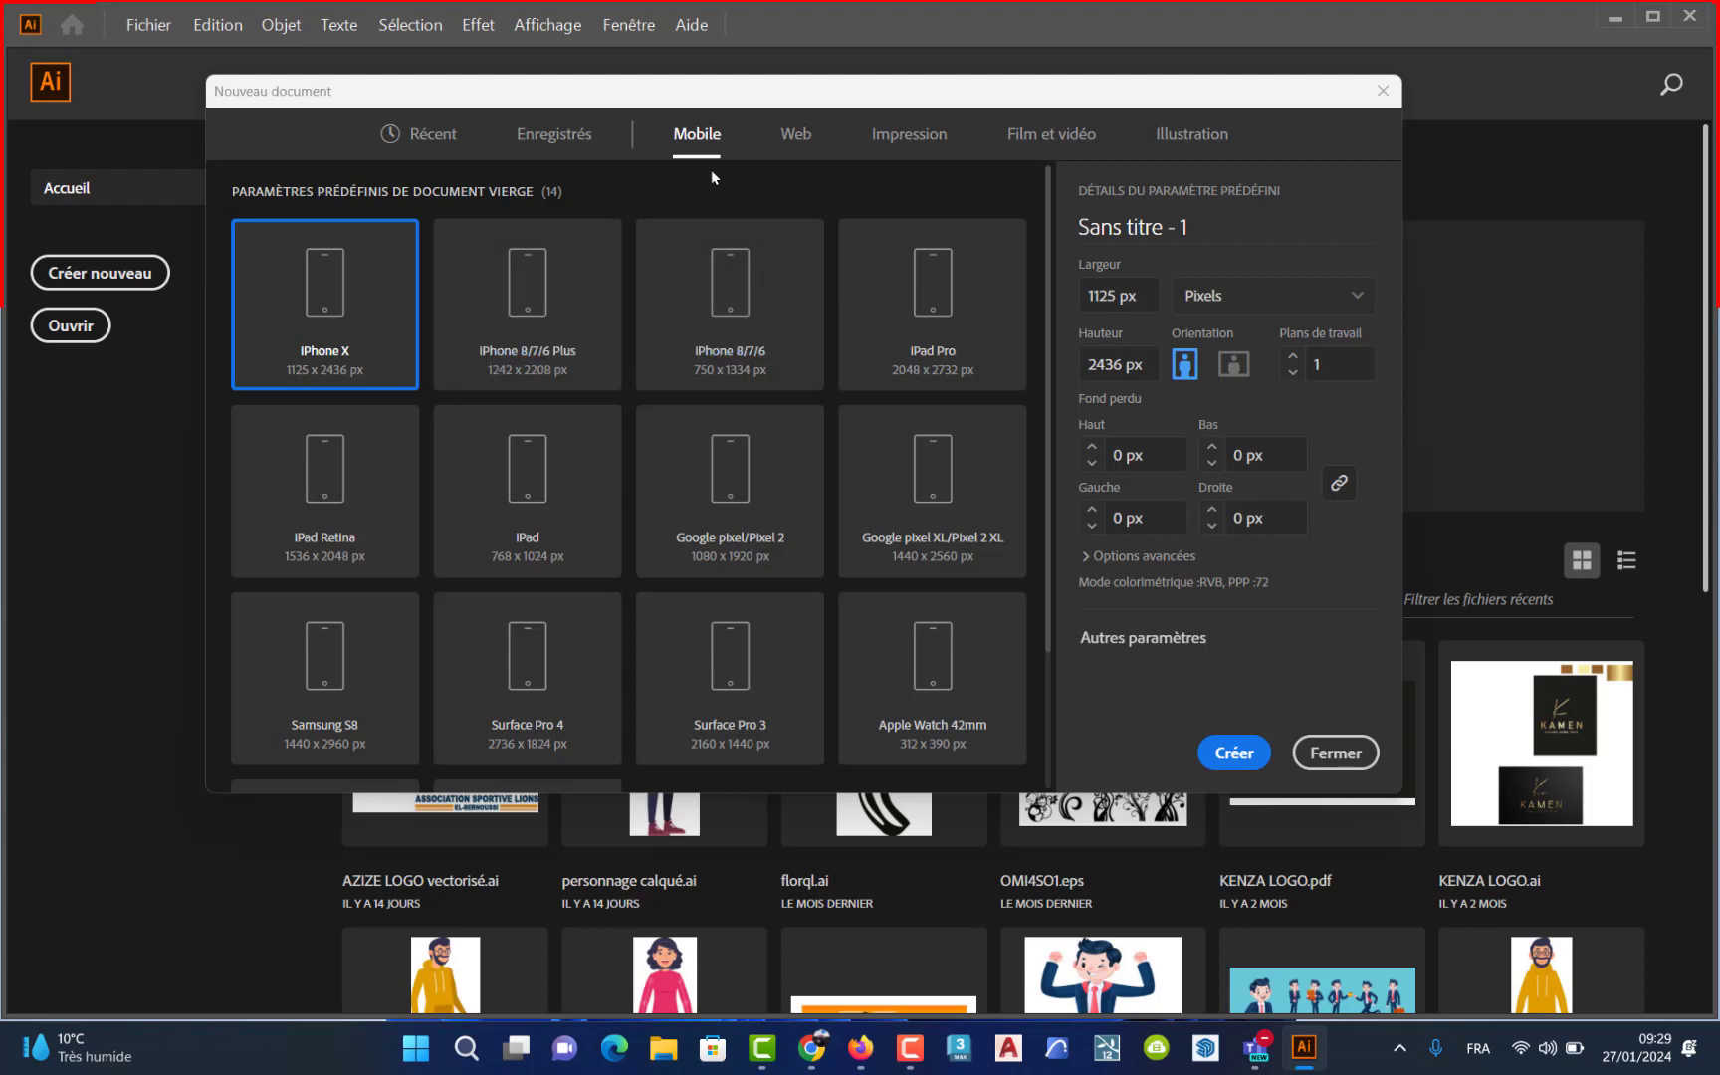
- Browse the Web, Print and Film & Video presets, ending on Print with Letter at 215.9 x 279.4 mm
left_click(787, 137)
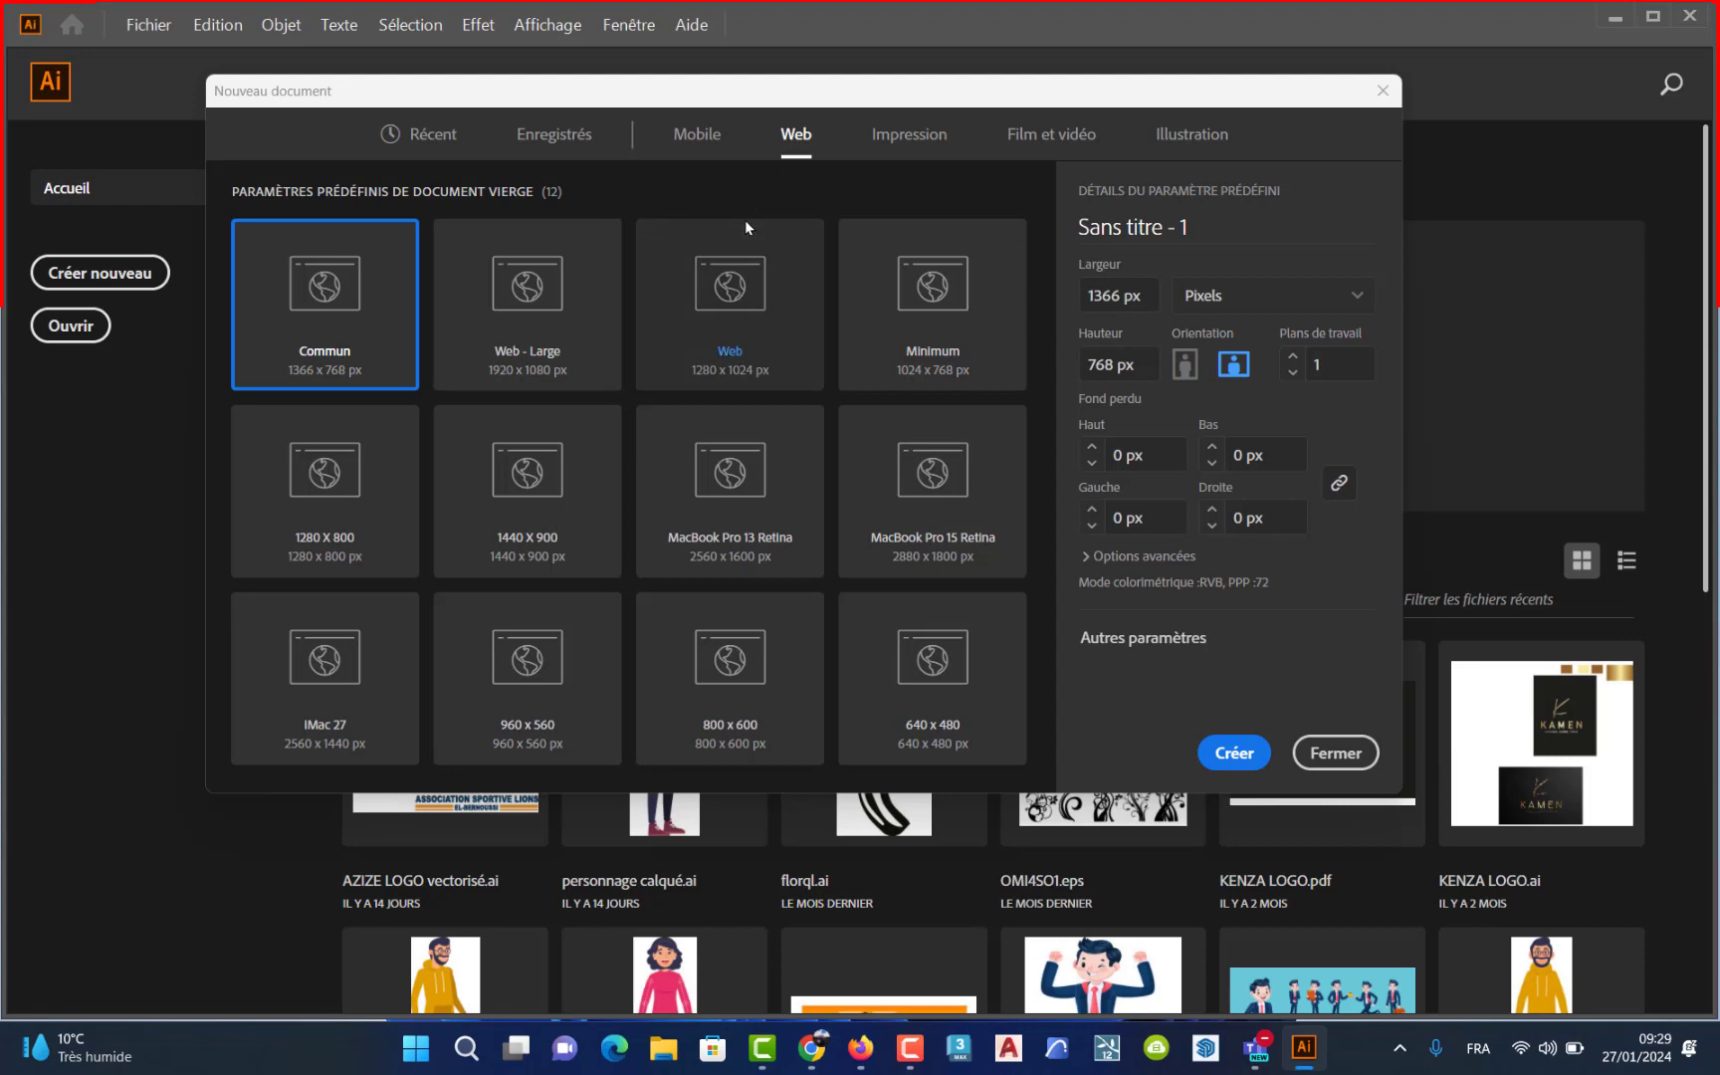
left_click(918, 139)
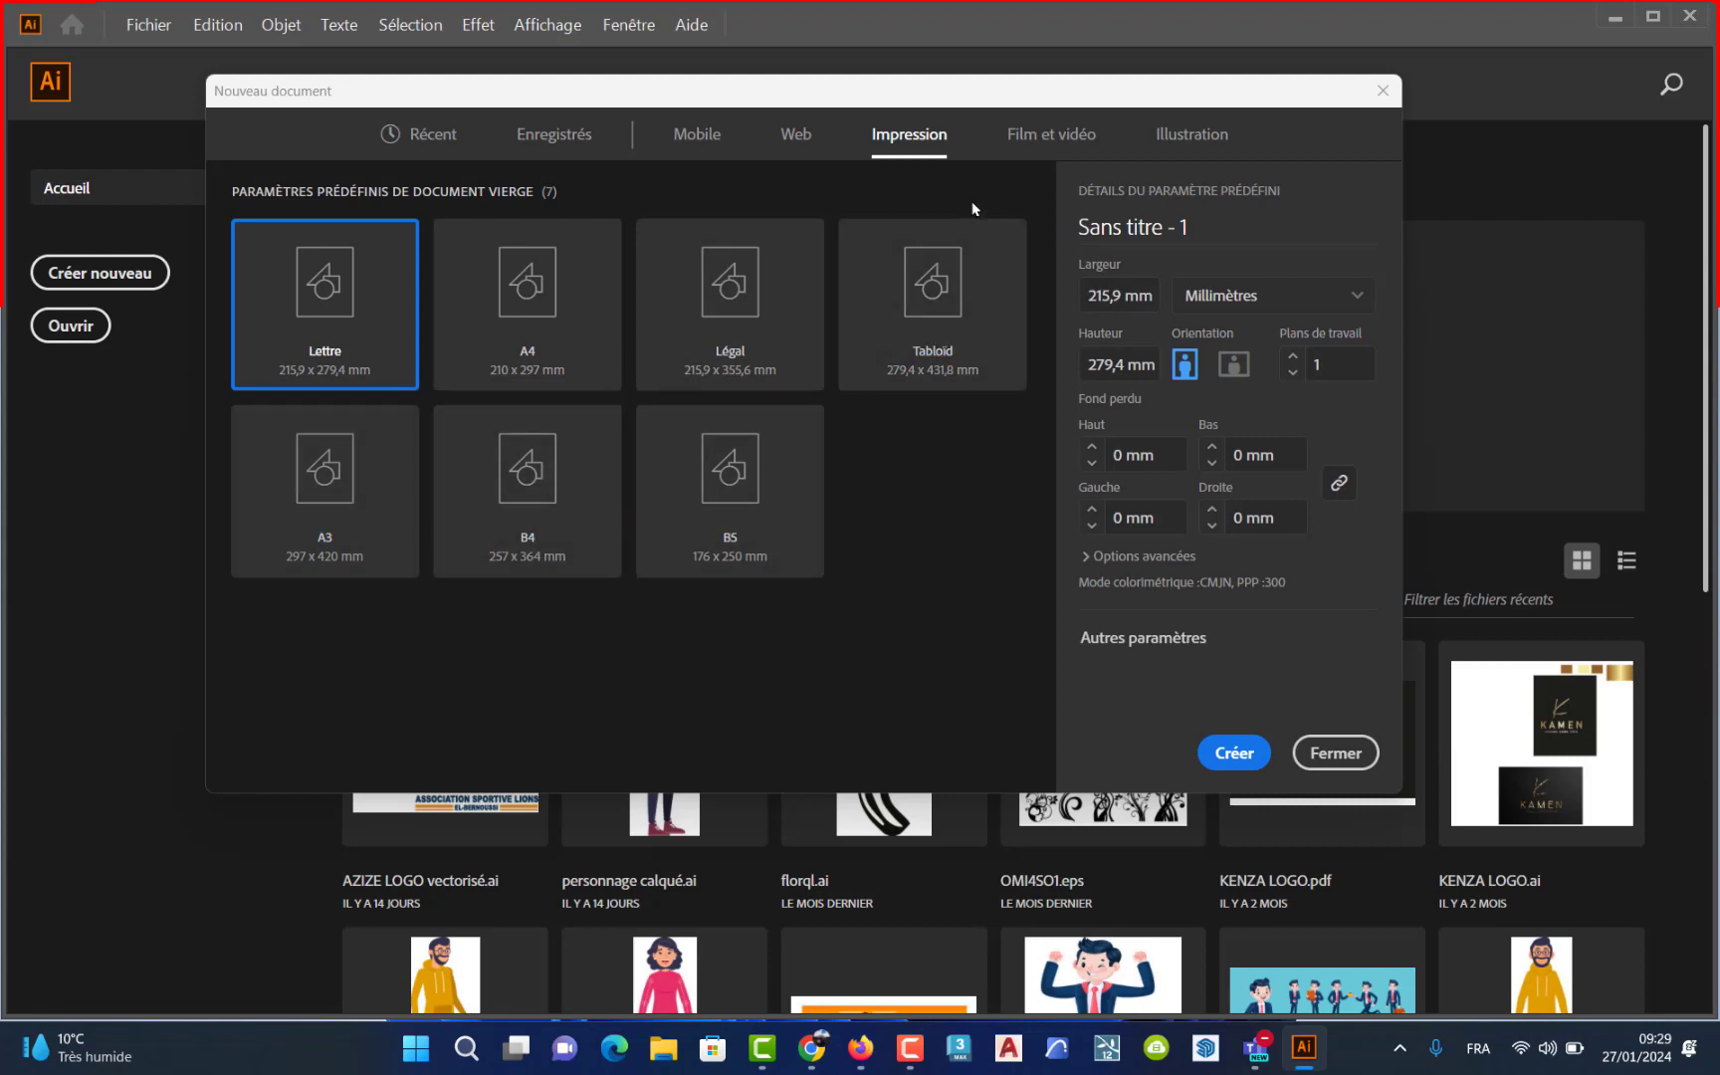
left_click(1047, 138)
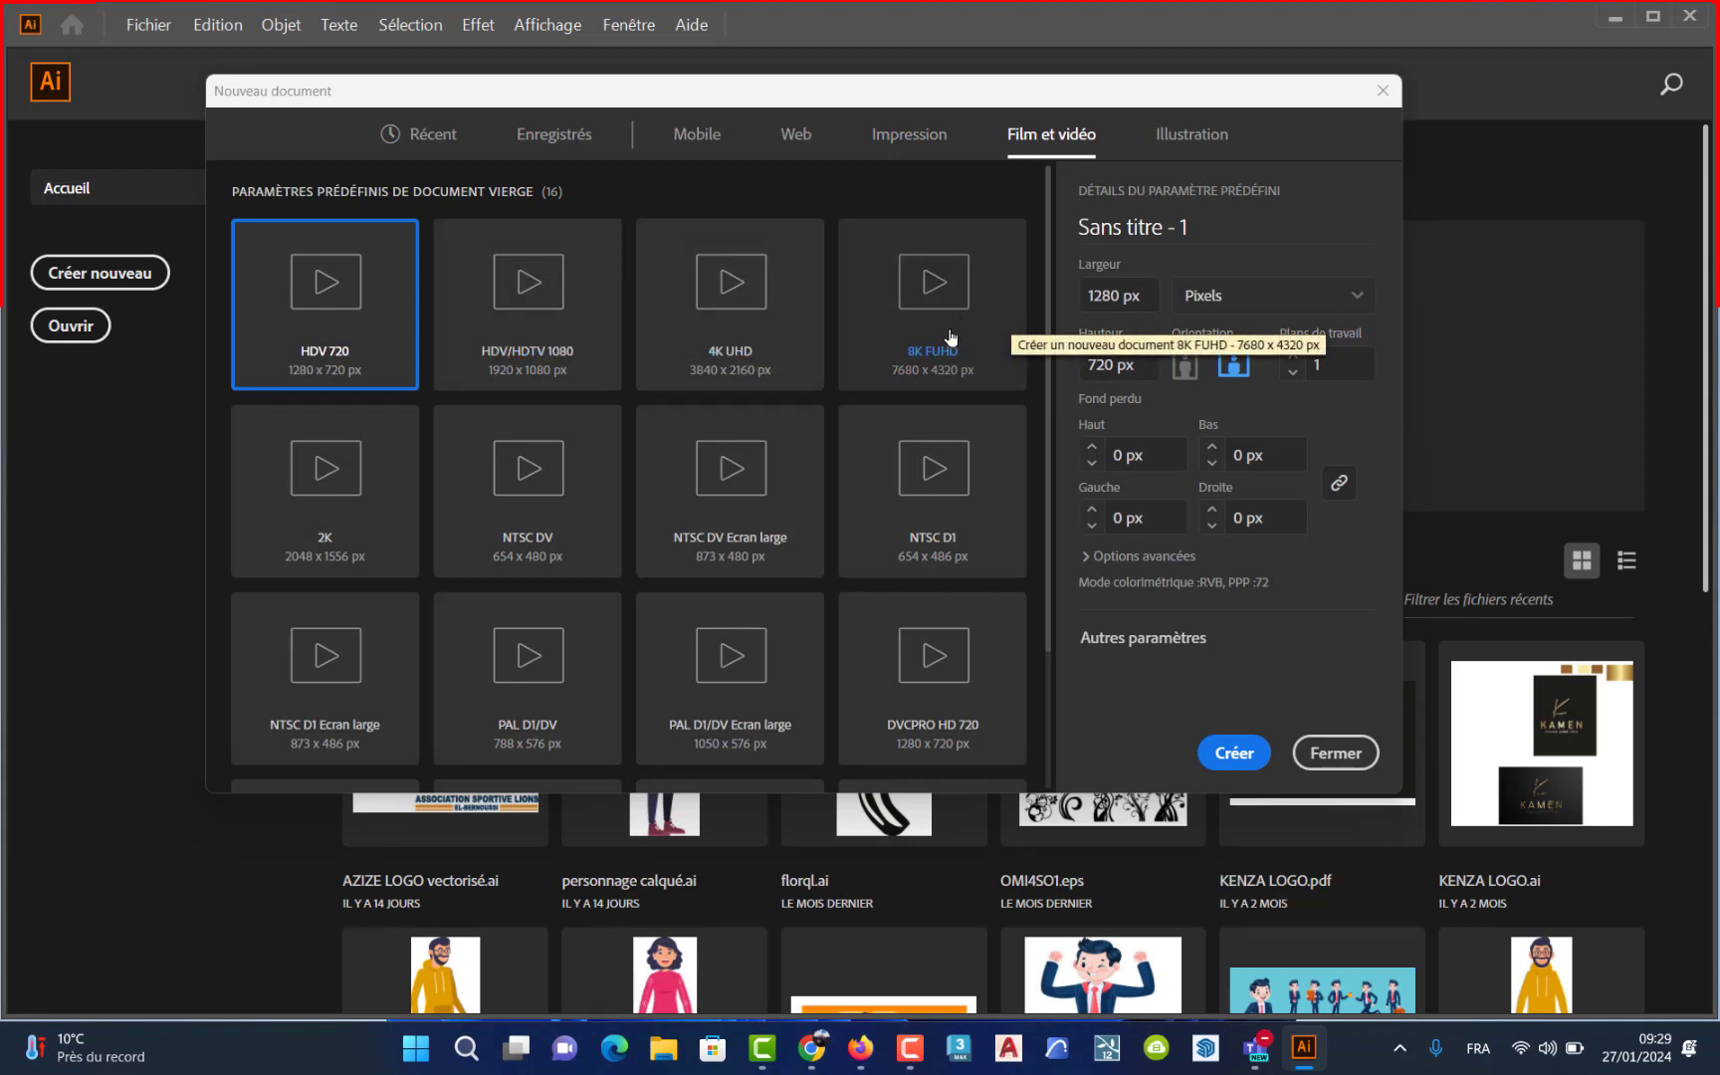
left_click(904, 138)
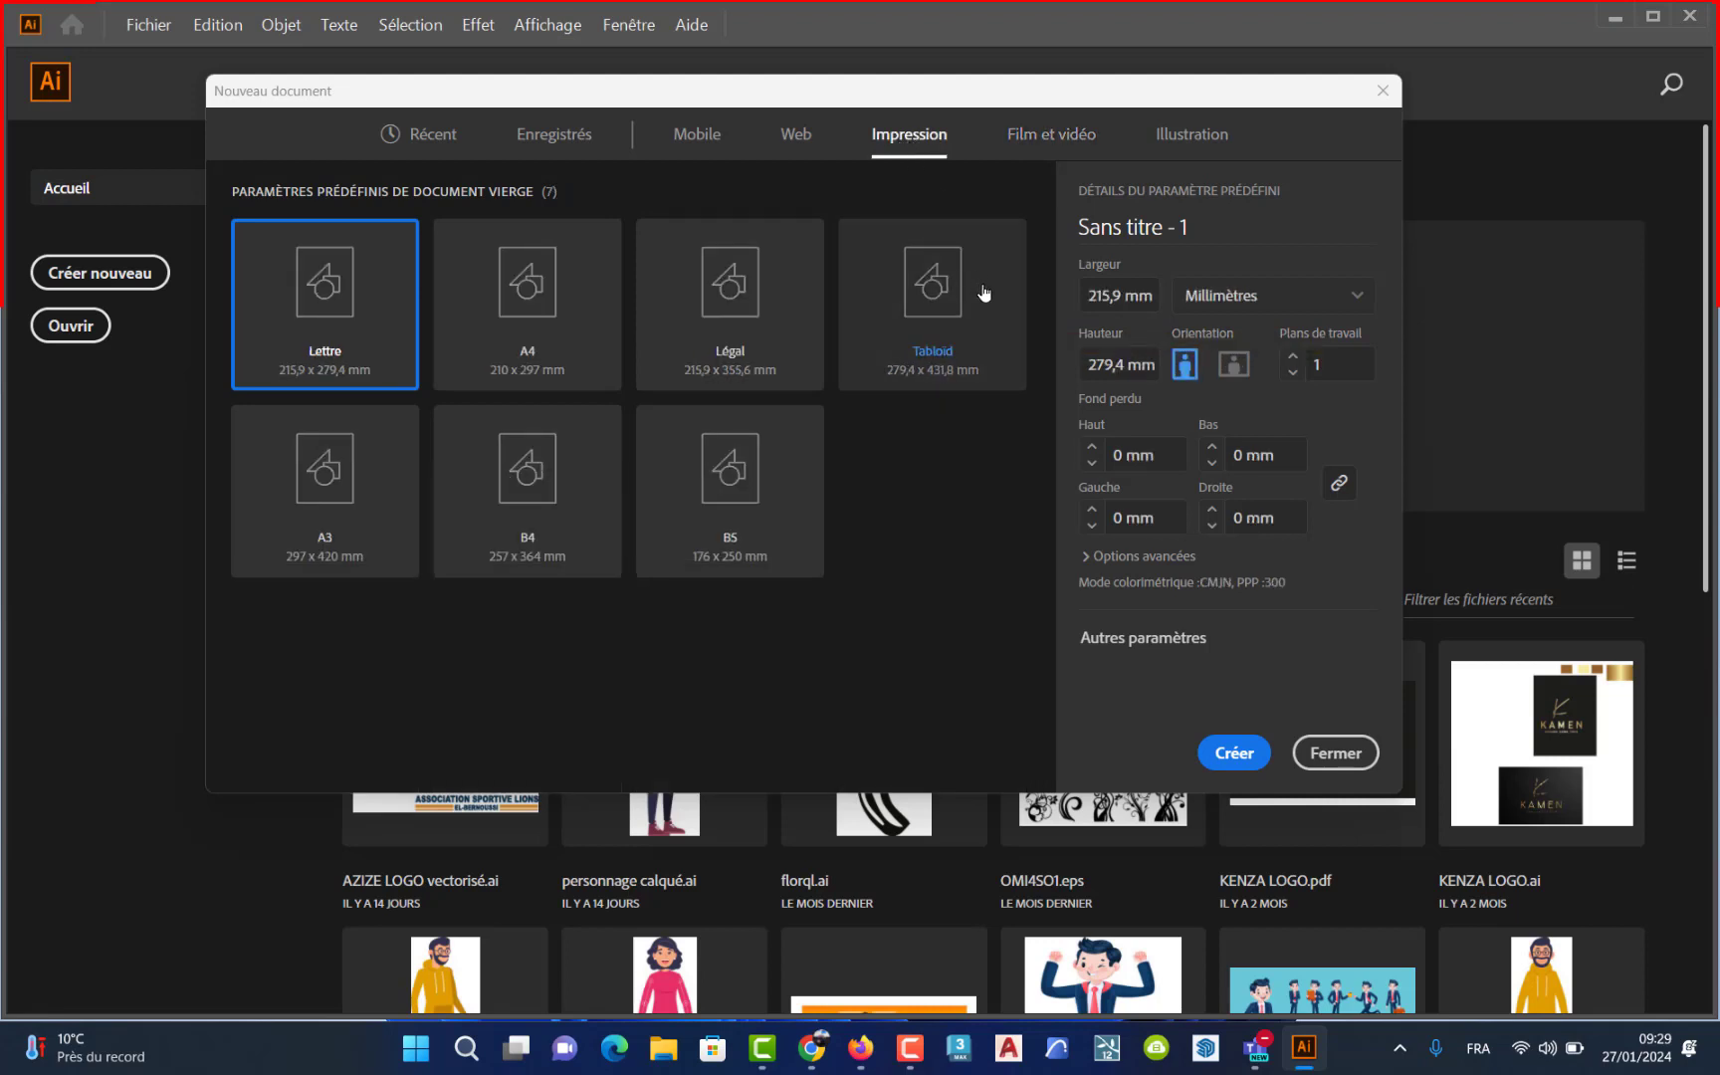
- Create an A4 CMYK document with raster effects set to Screen (72 ppi)
left_click(1087, 557)
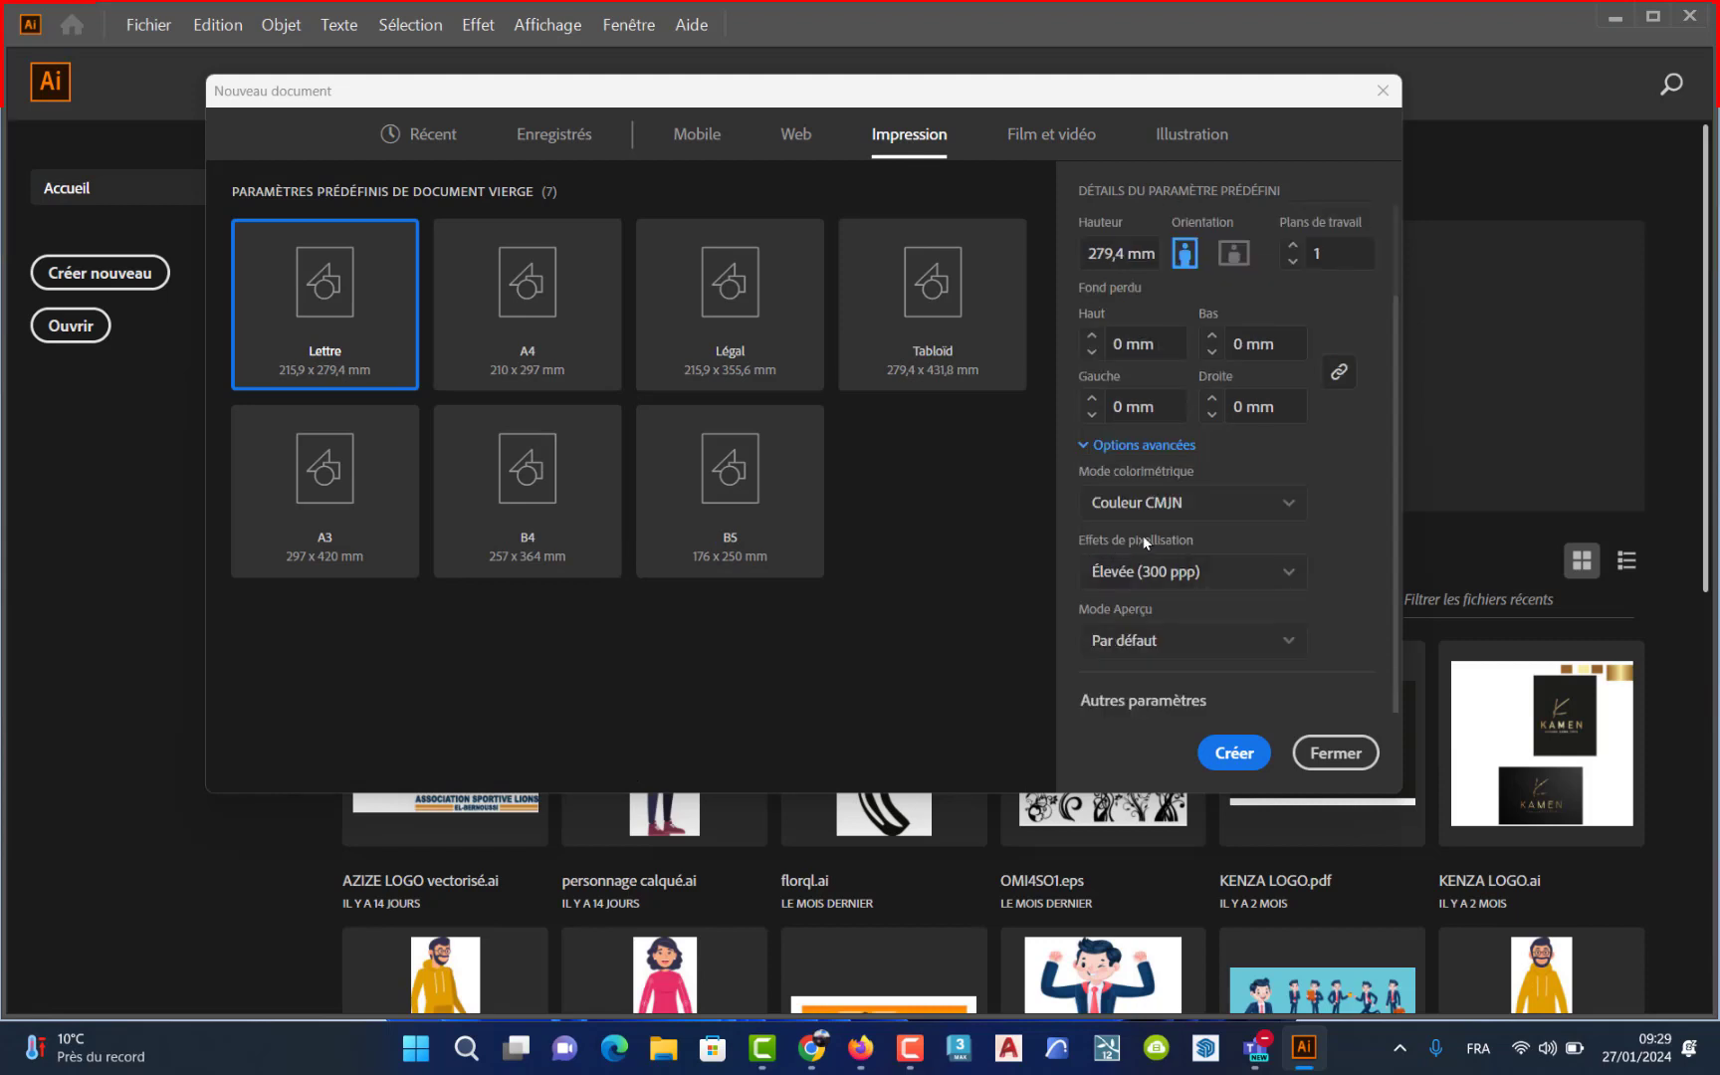
left_click(1290, 504)
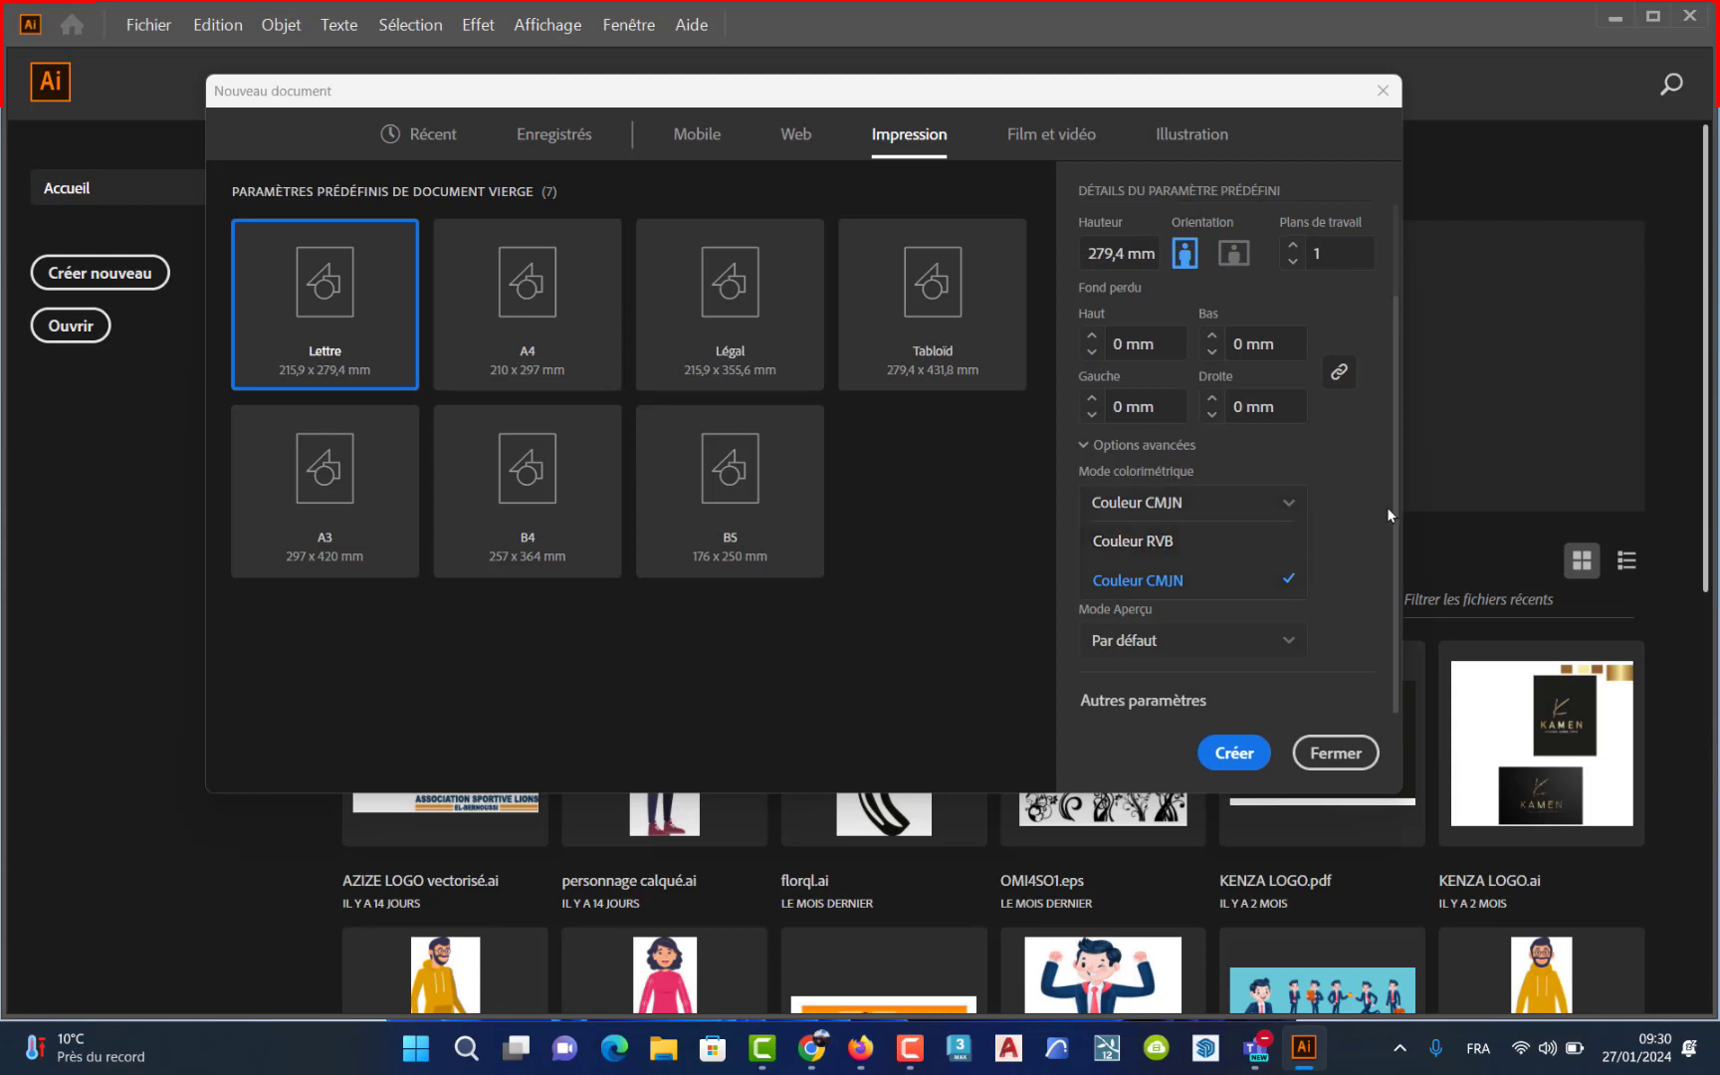
left_click(1213, 580)
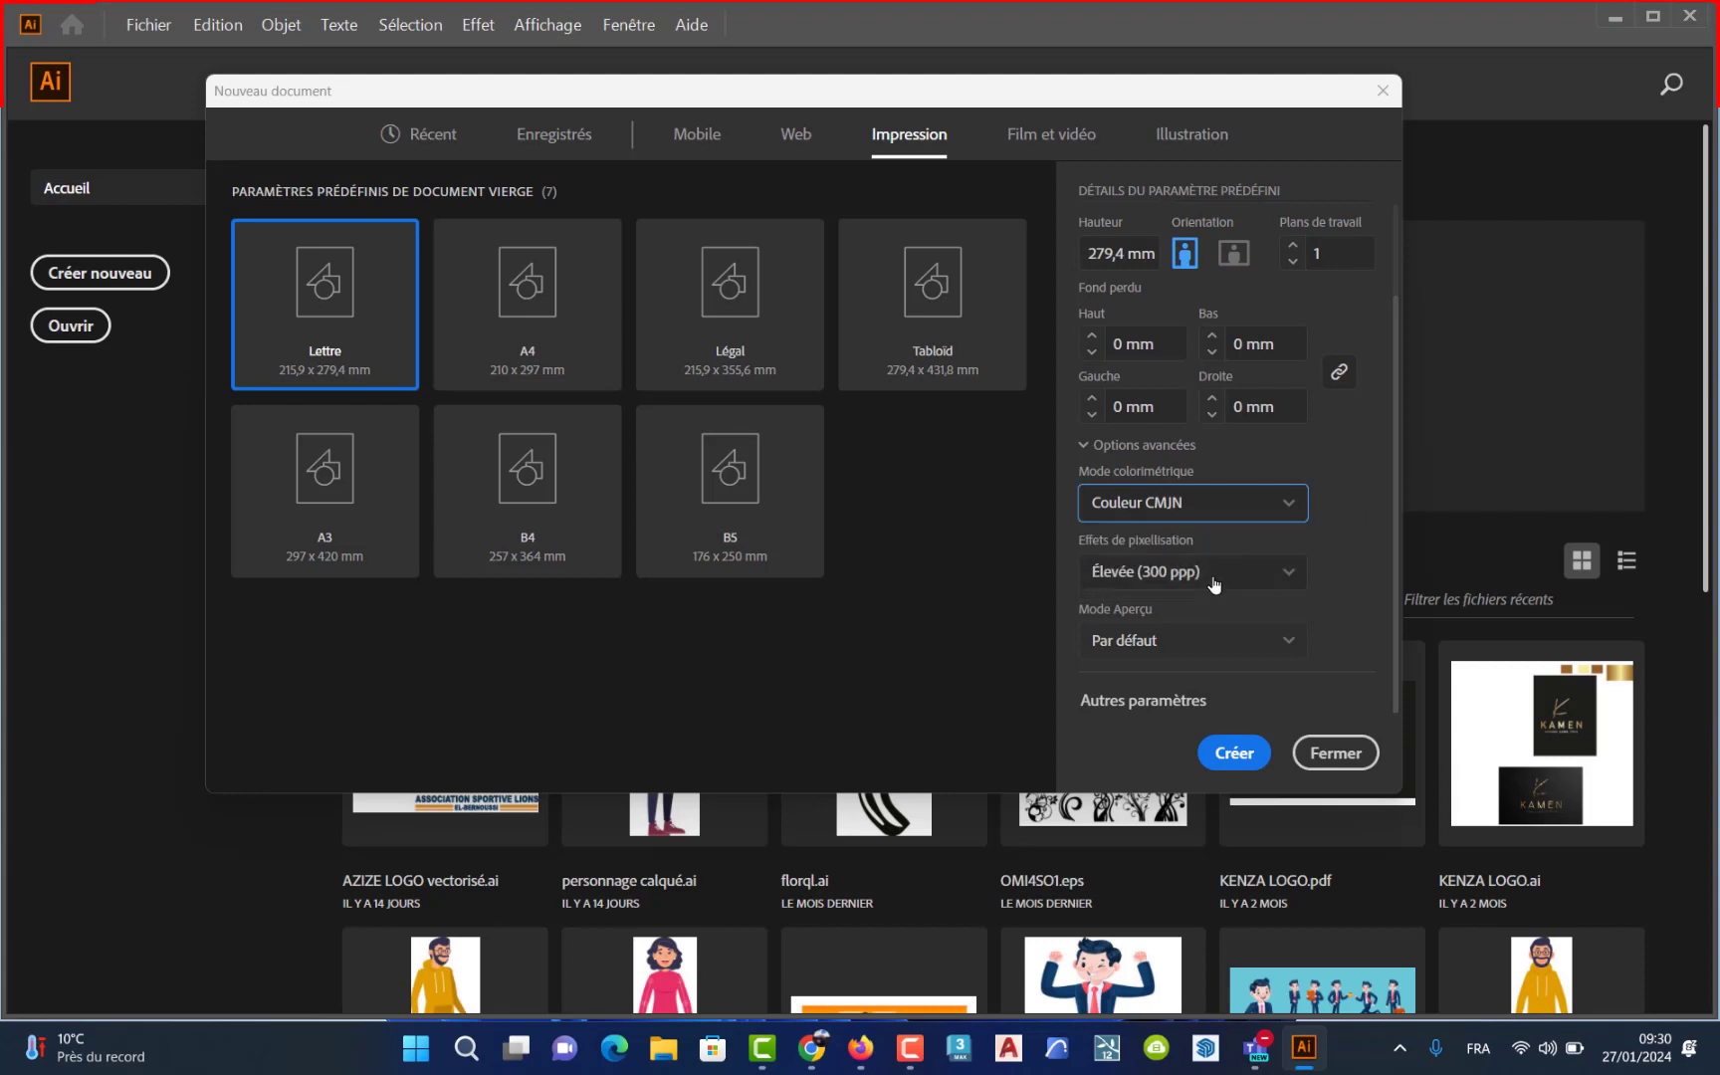
left_click(1296, 572)
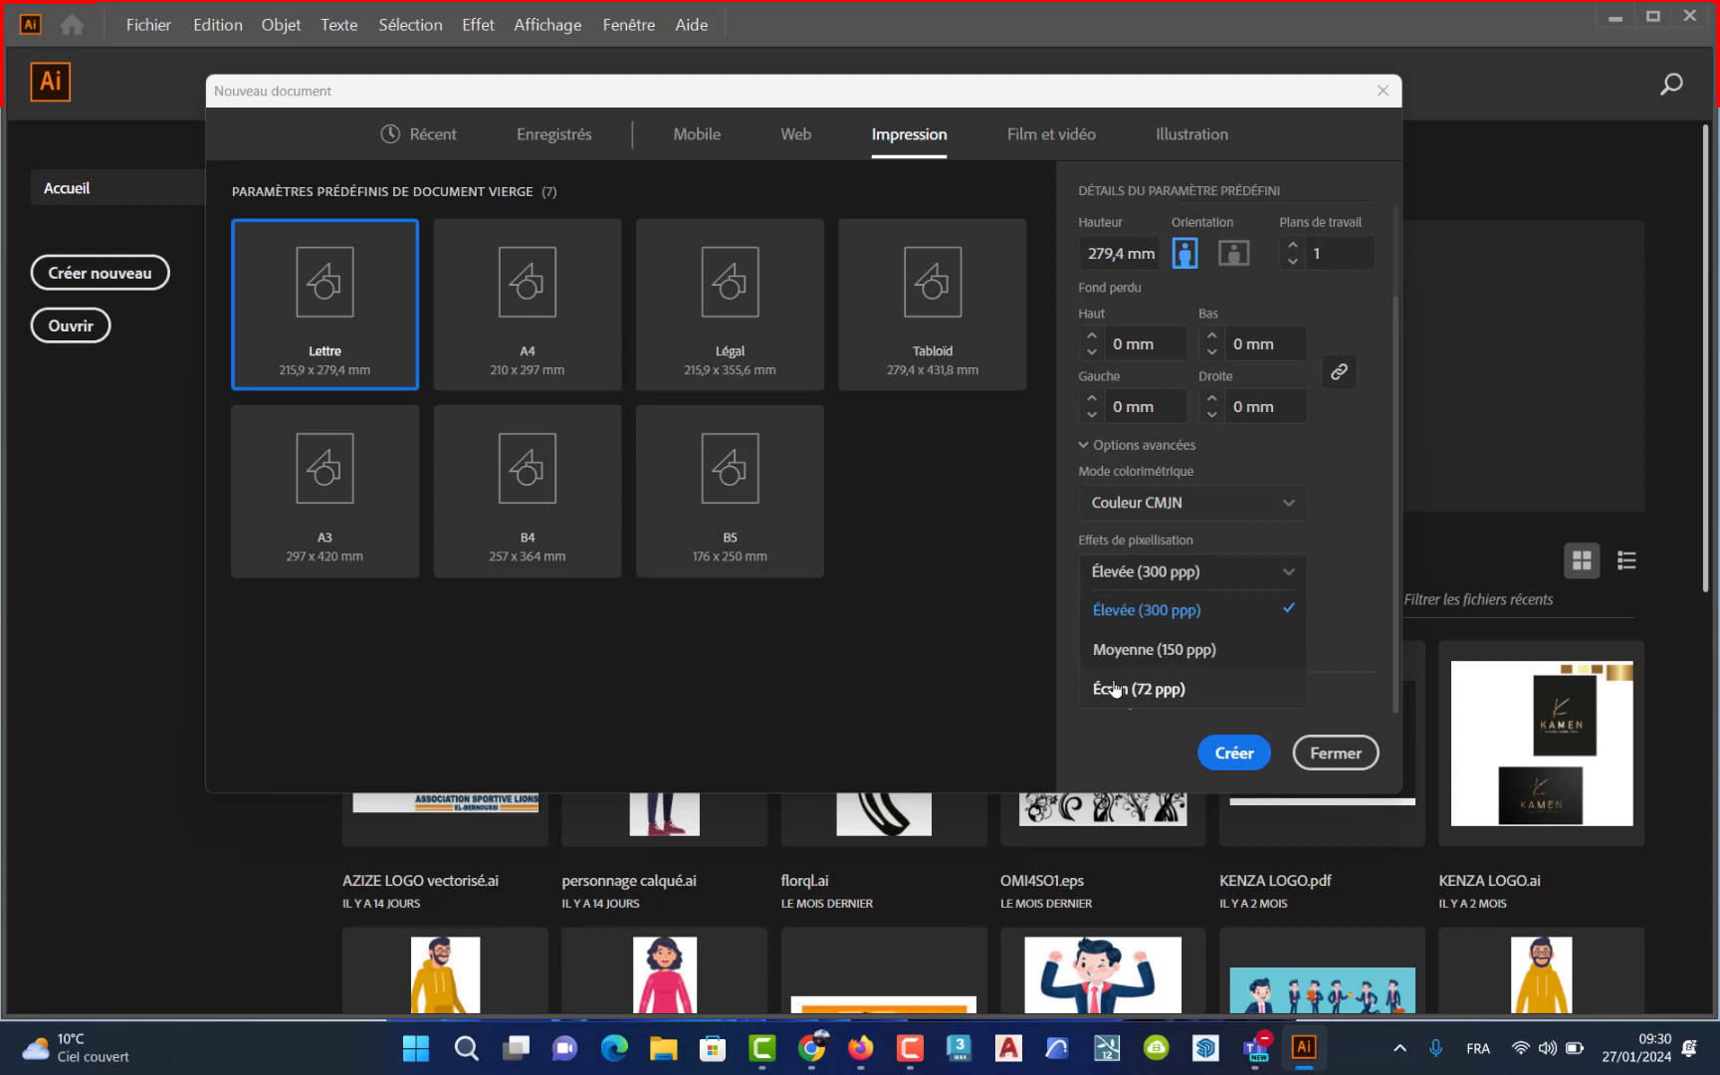
left_click(1187, 689)
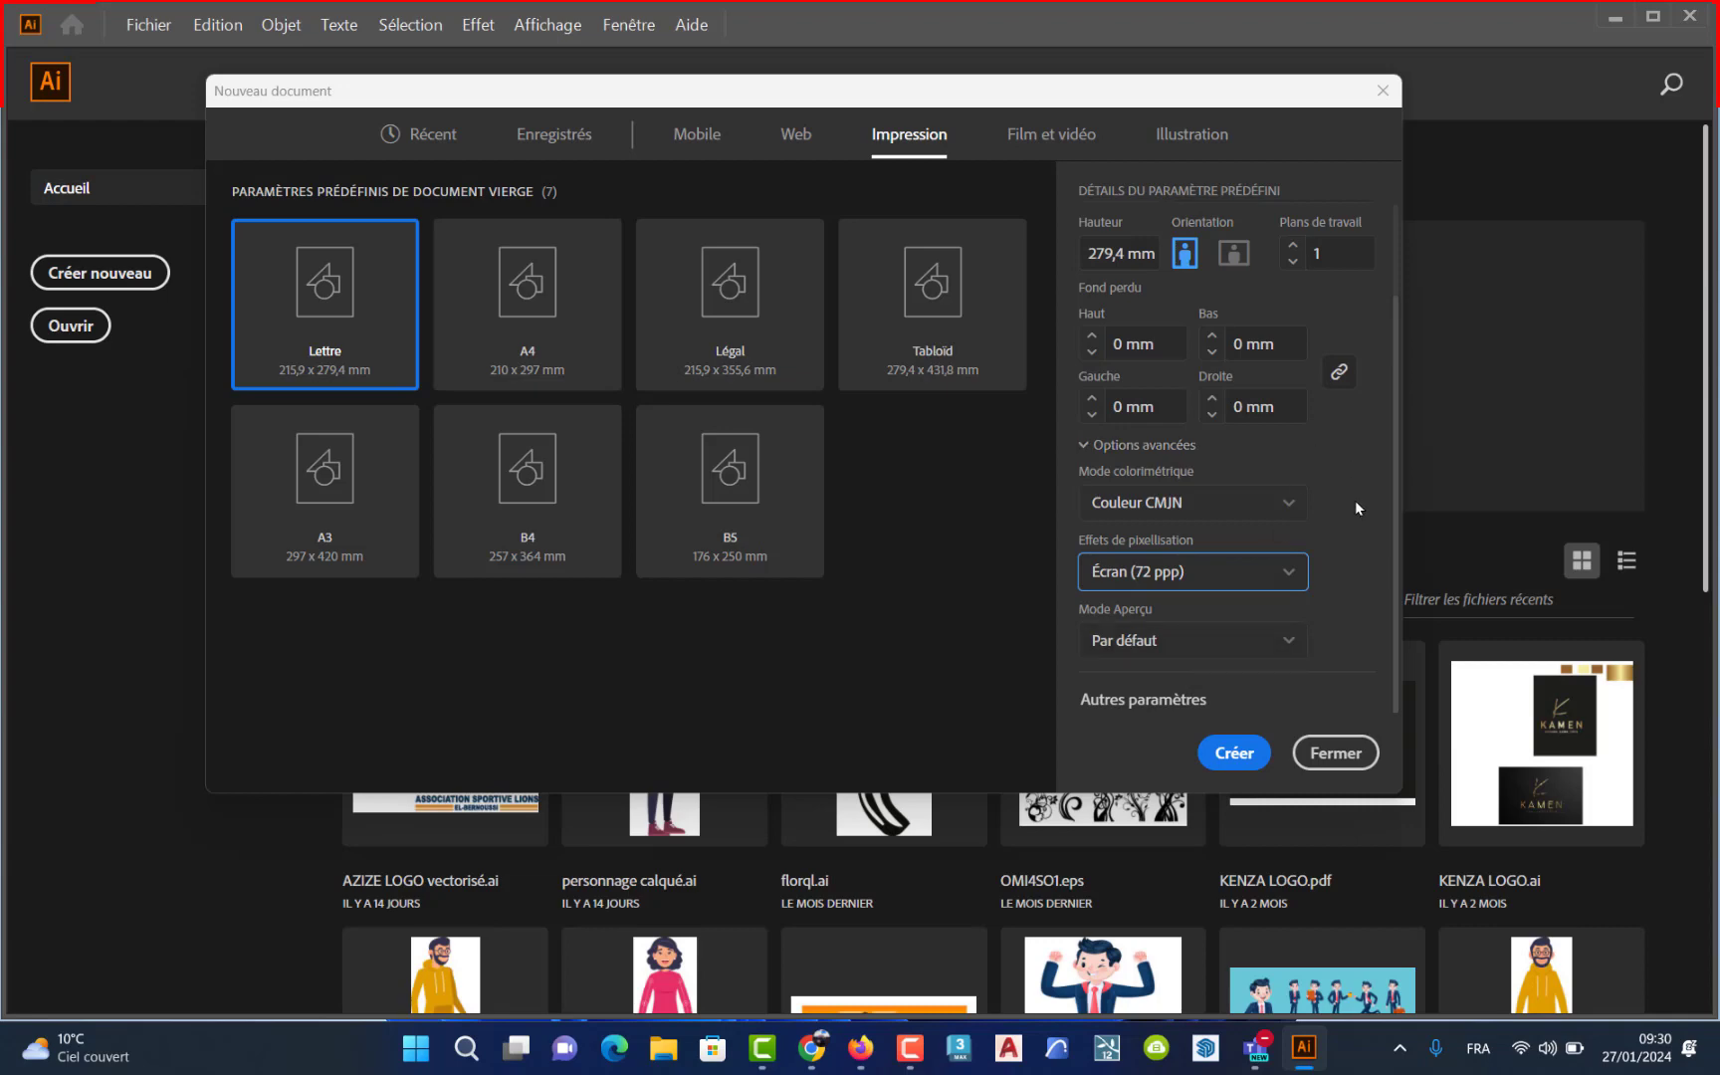
left_click(536, 317)
left_click(1235, 753)
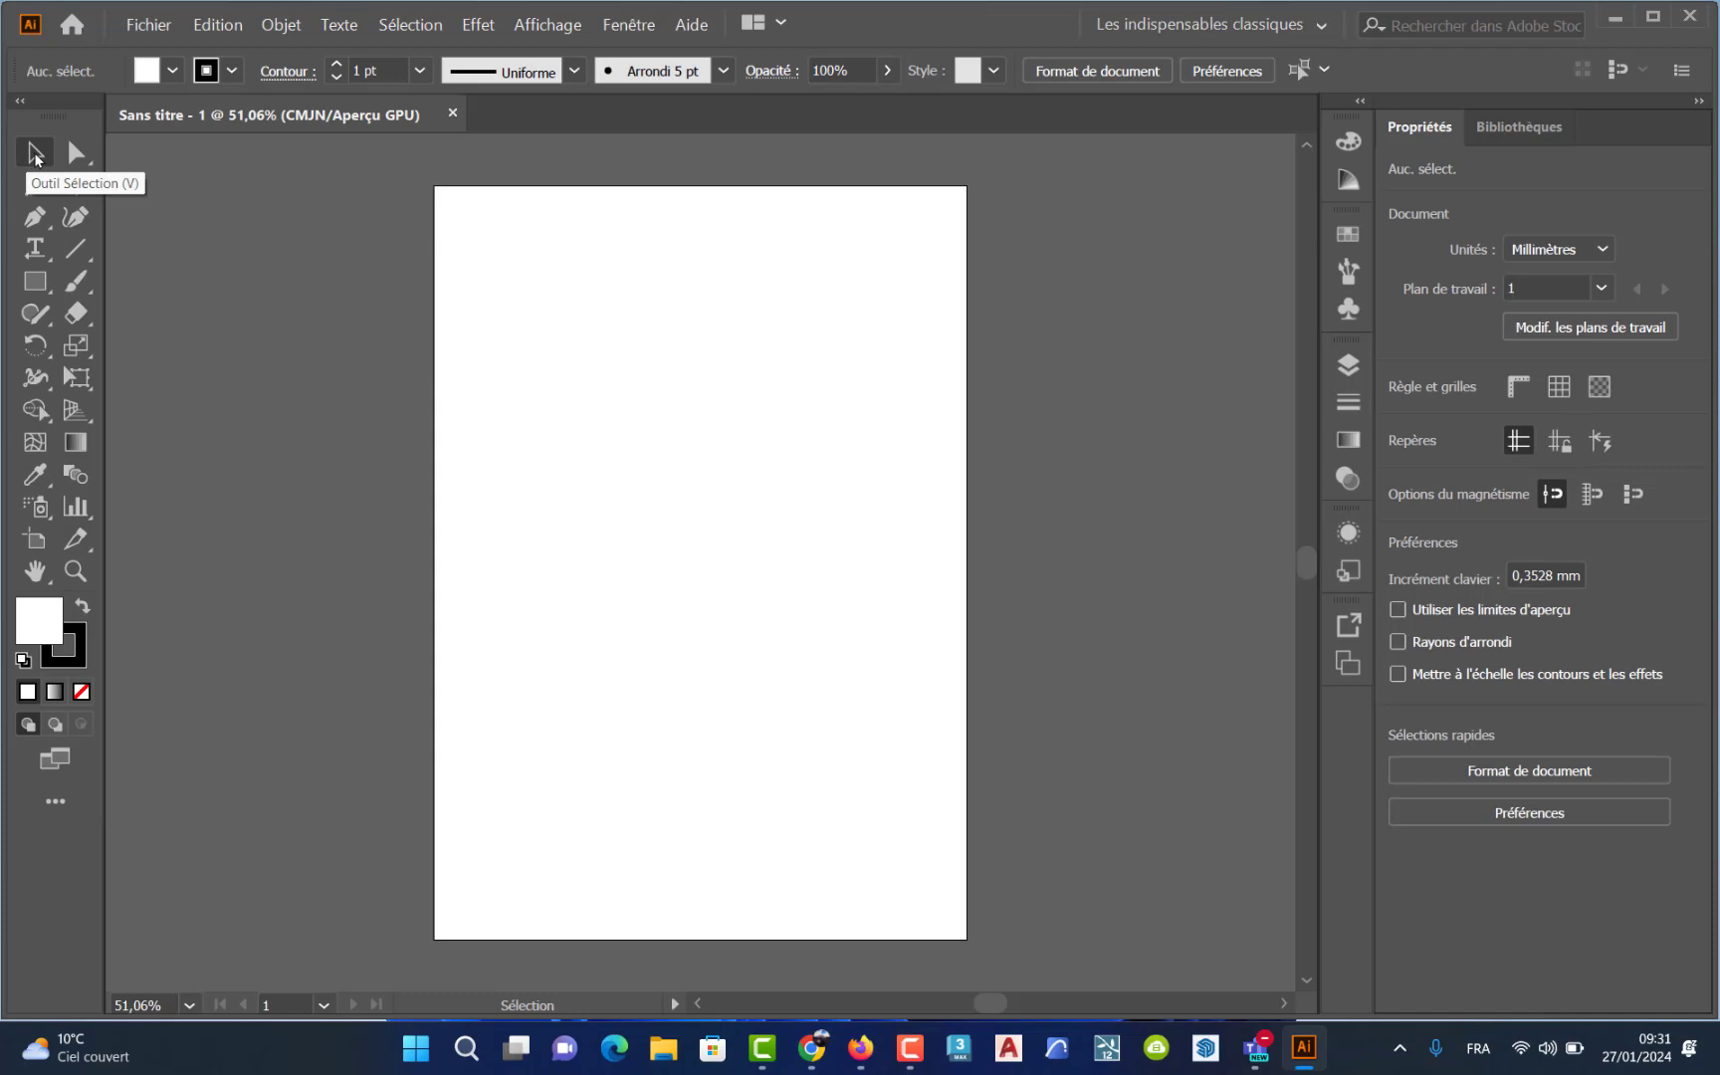
- Try the Selection and Direct Selection tools, then activate the Rectangle tool
left_click(34, 154)
left_click(74, 151)
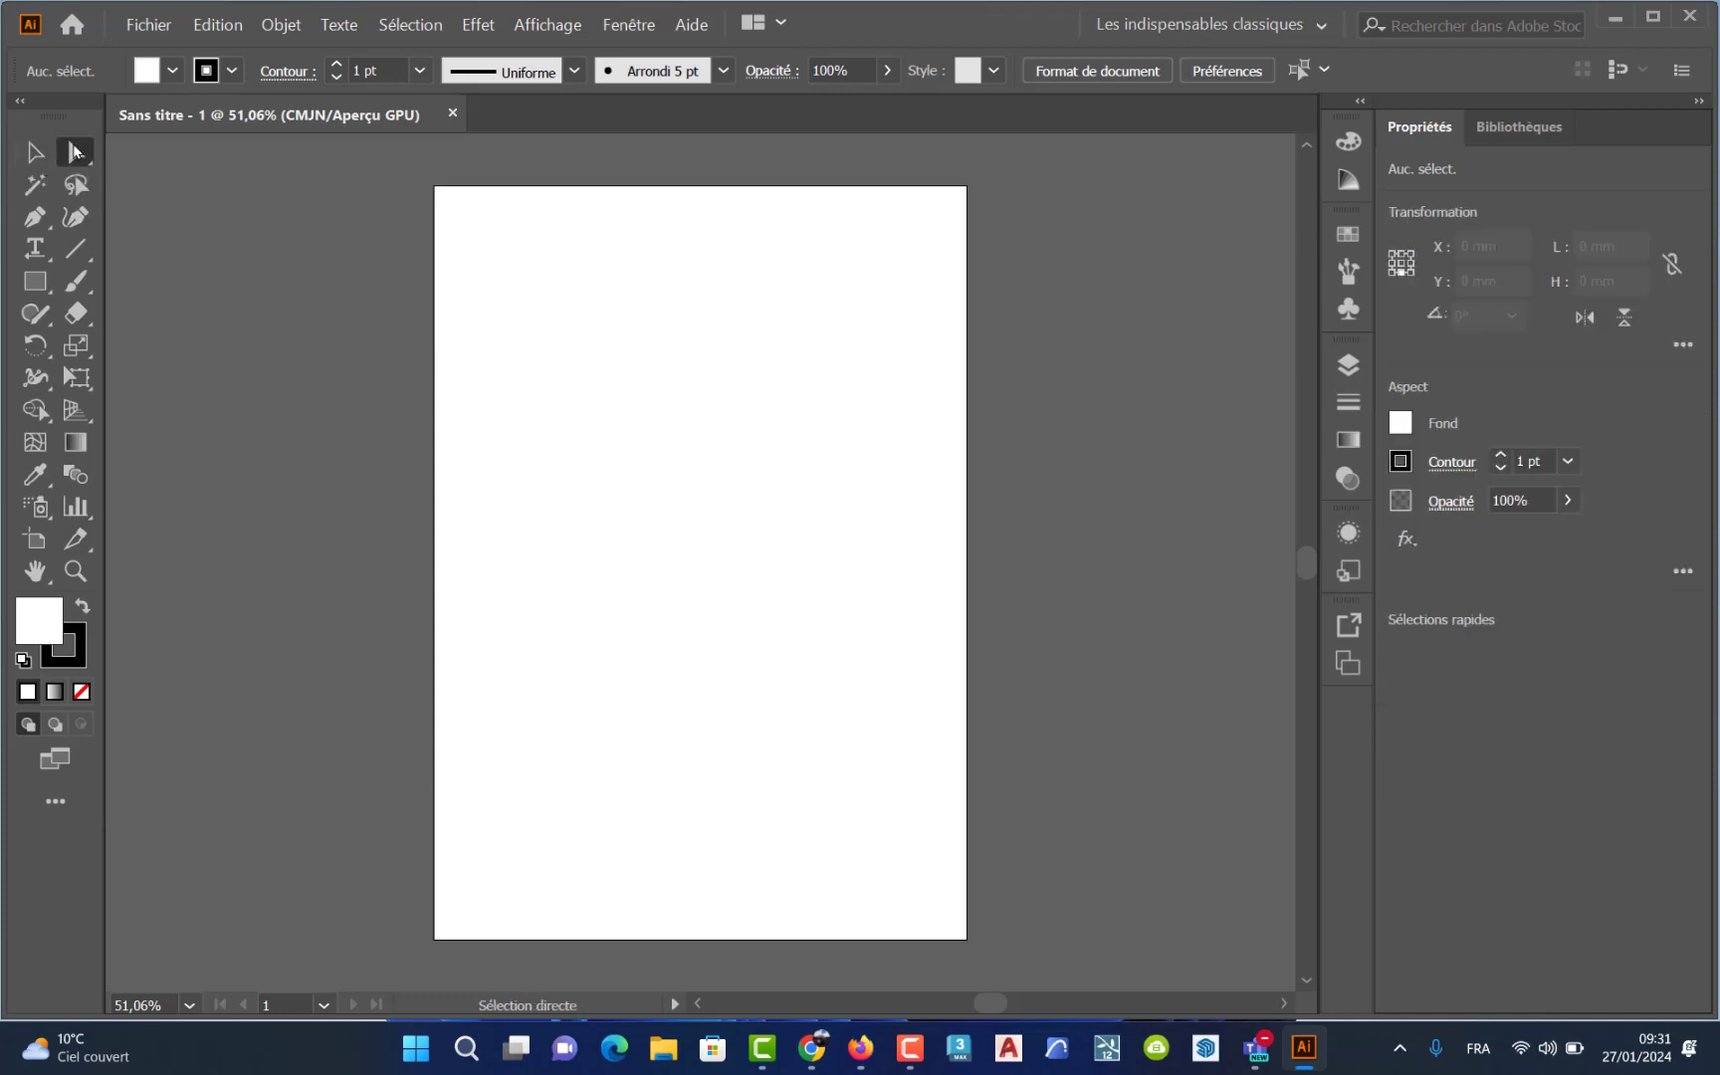
left_click(34, 152)
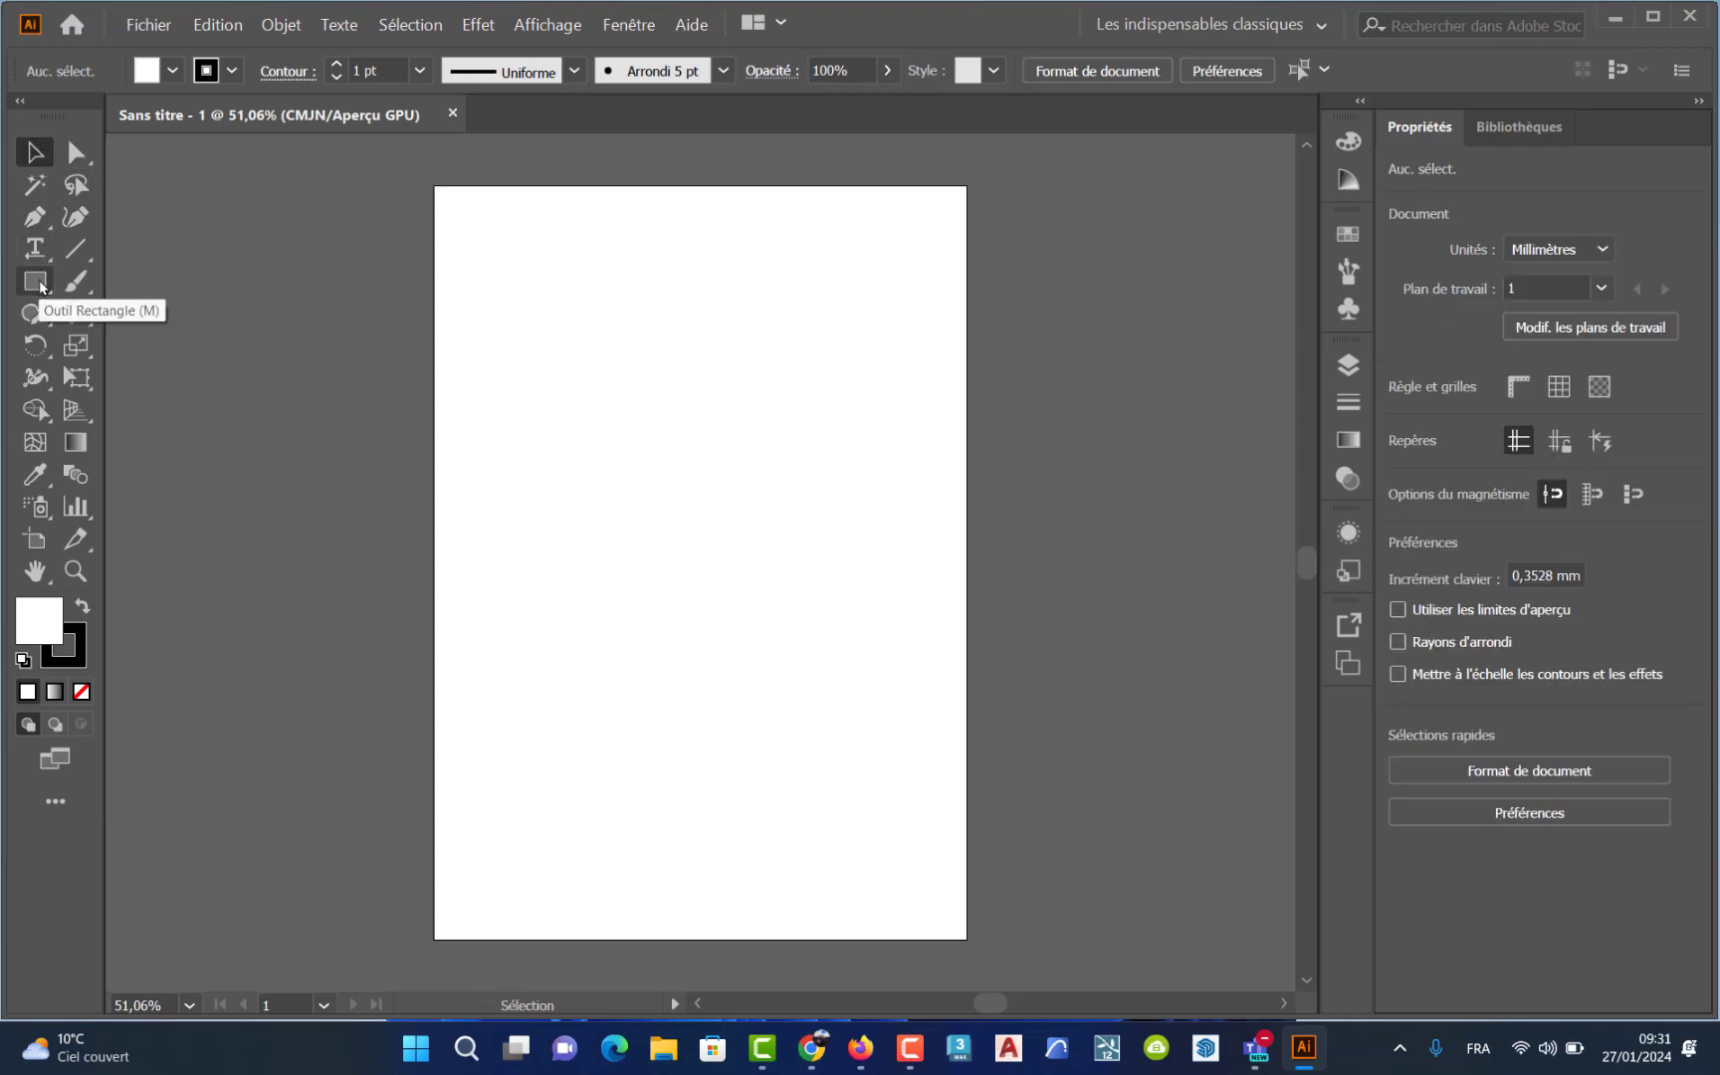
left_click(46, 276)
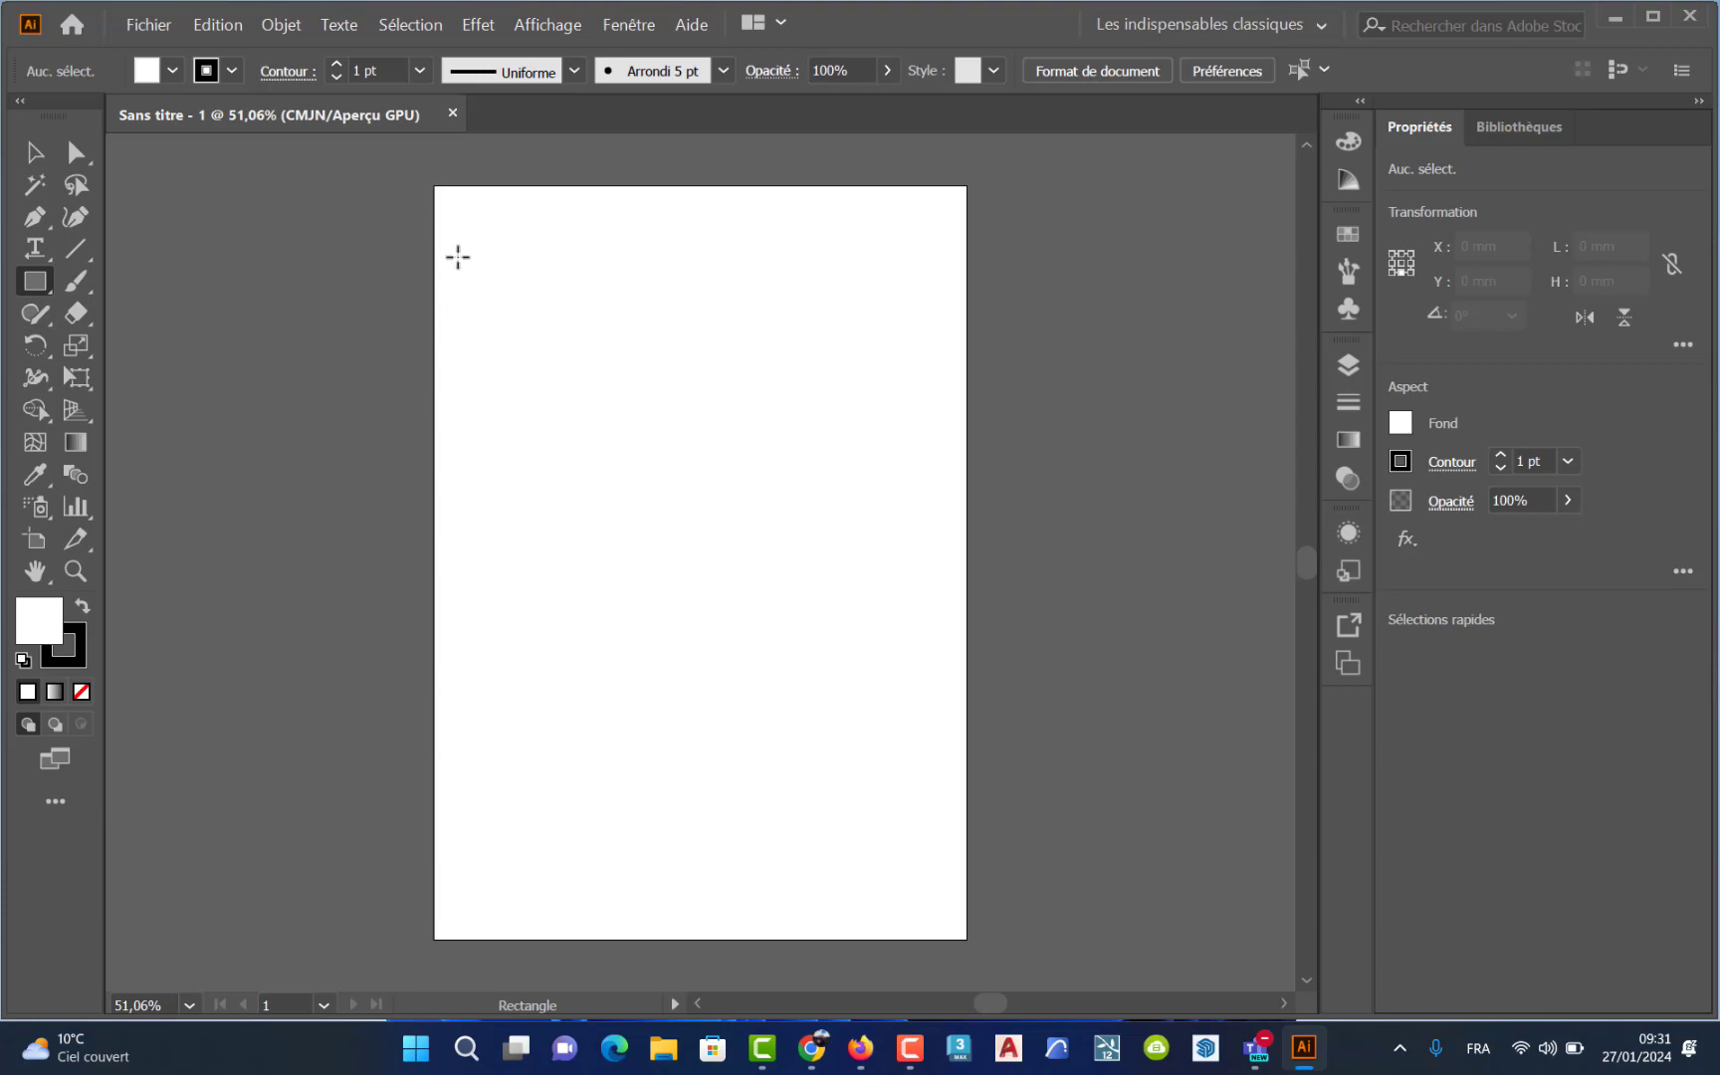
- Draw a 67.733 mm square and move it down and right on the artboard
mouse_move(458, 229)
left_mouse_down()
mouse_move(551, 369)
mouse_move(710, 435)
mouse_move(713, 403)
mouse_move(698, 461)
mouse_move(754, 407)
mouse_move(618, 291)
mouse_move(698, 426)
mouse_move(633, 314)
mouse_move(627, 353)
left_mouse_up()
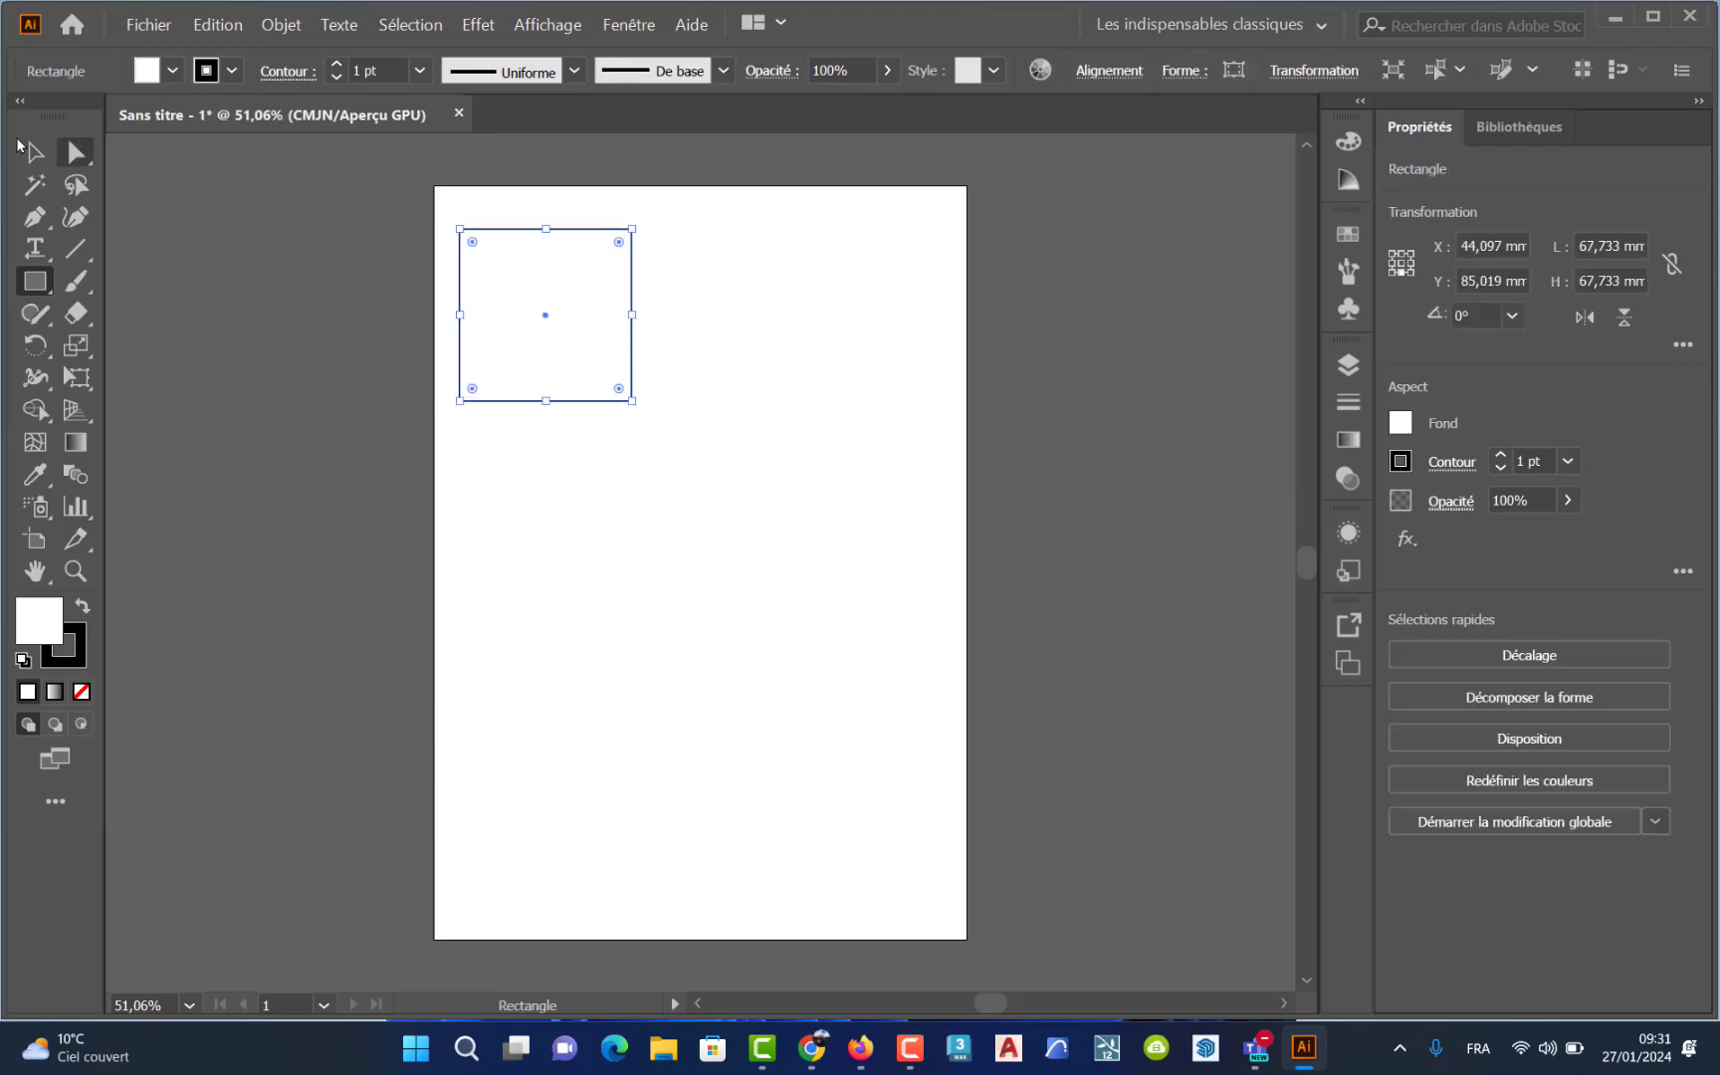
left_click(34, 154)
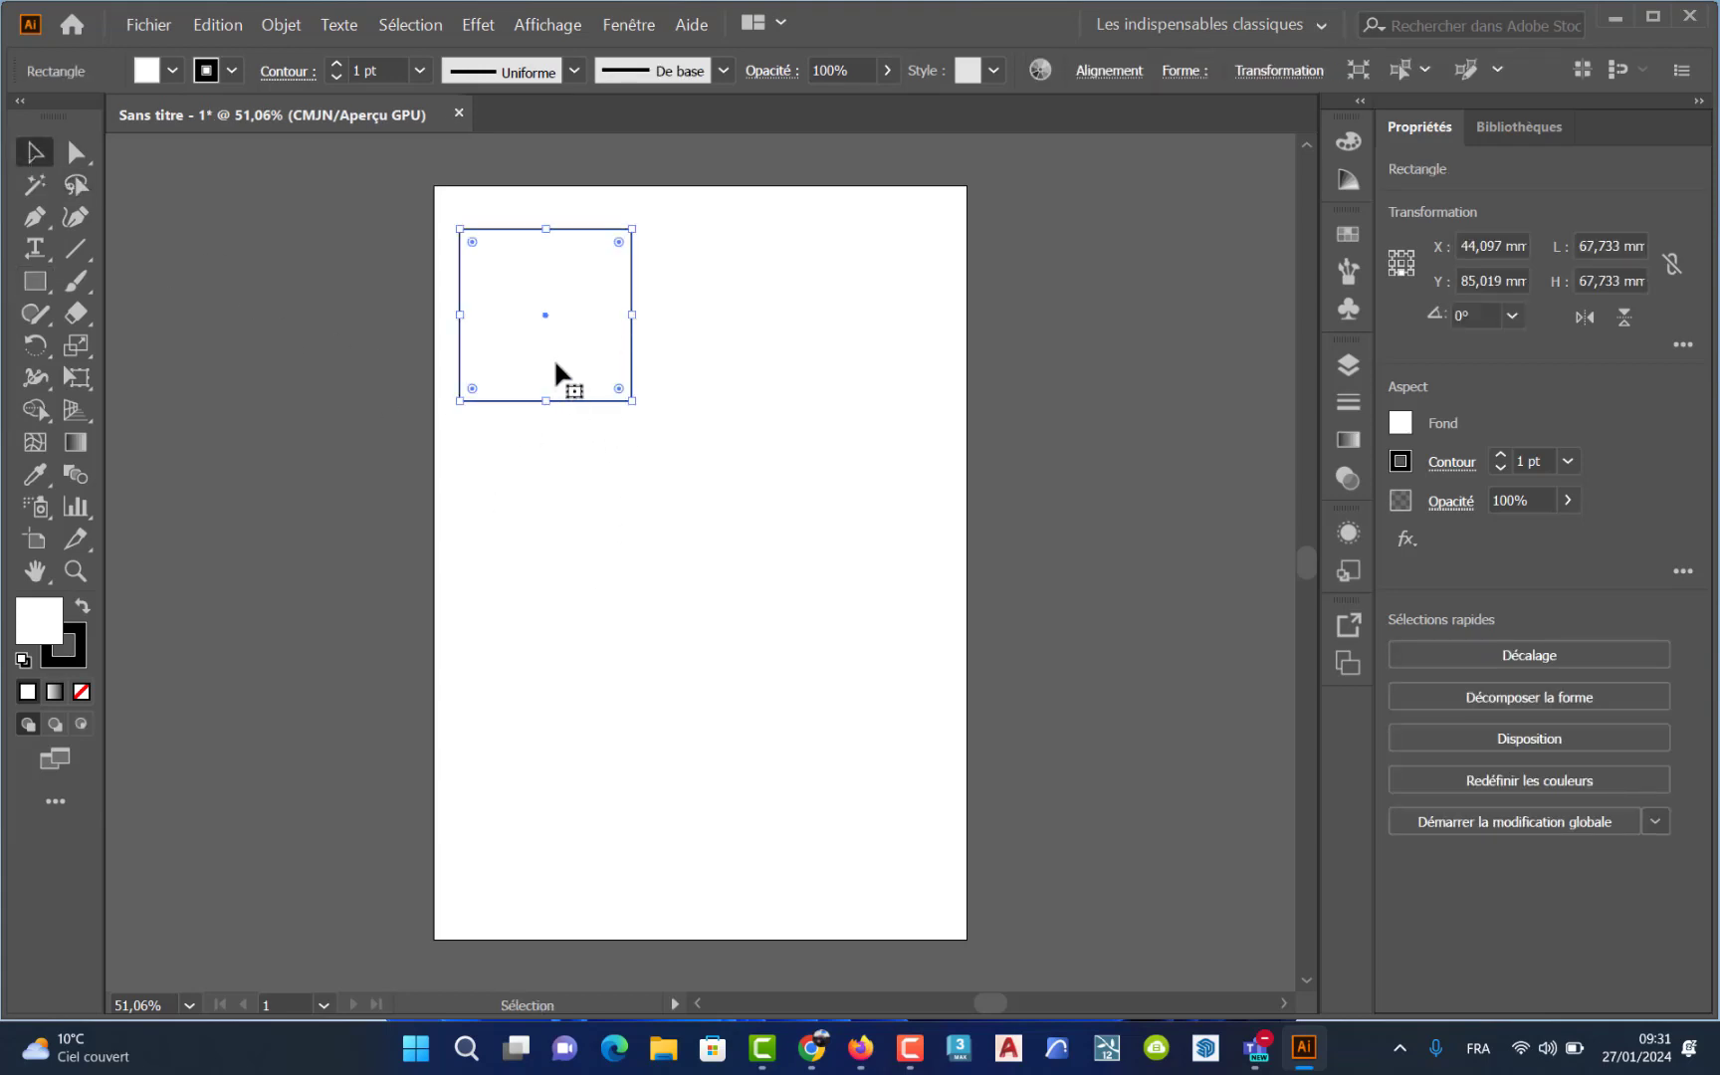
left_click_drag(560, 372, 635, 477)
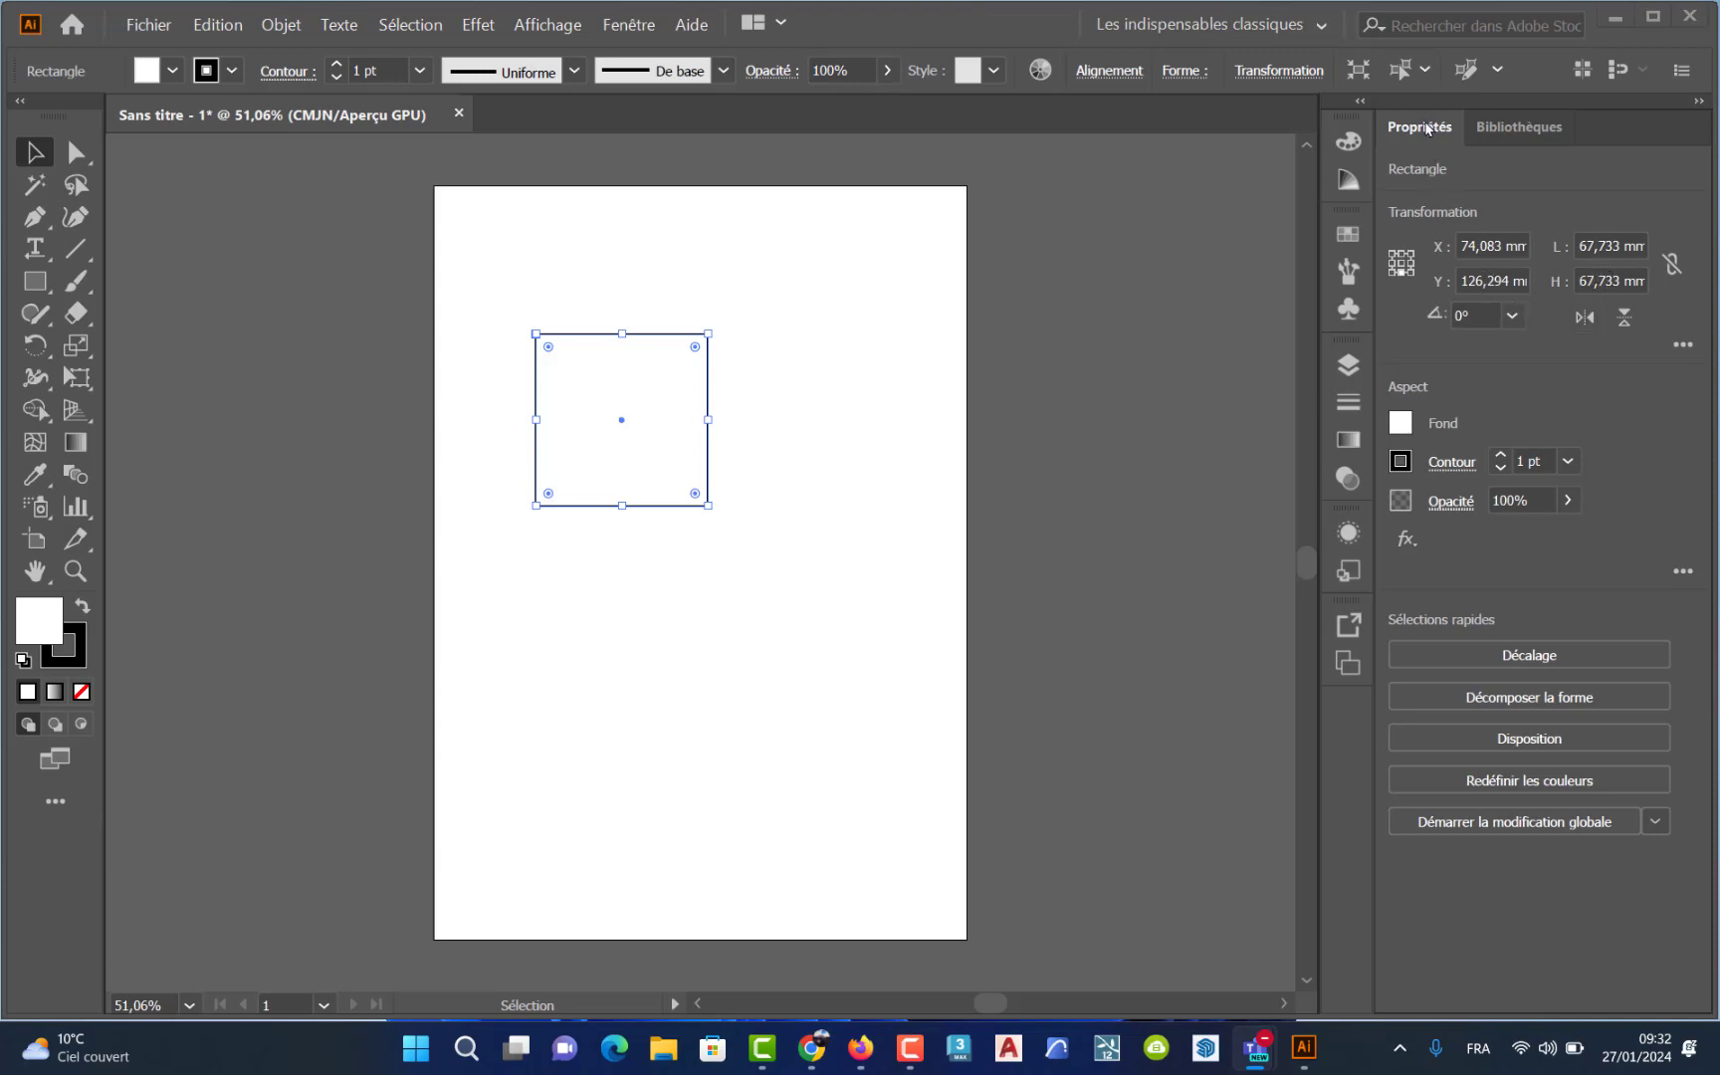
left_click_drag(1426, 128, 611, 273)
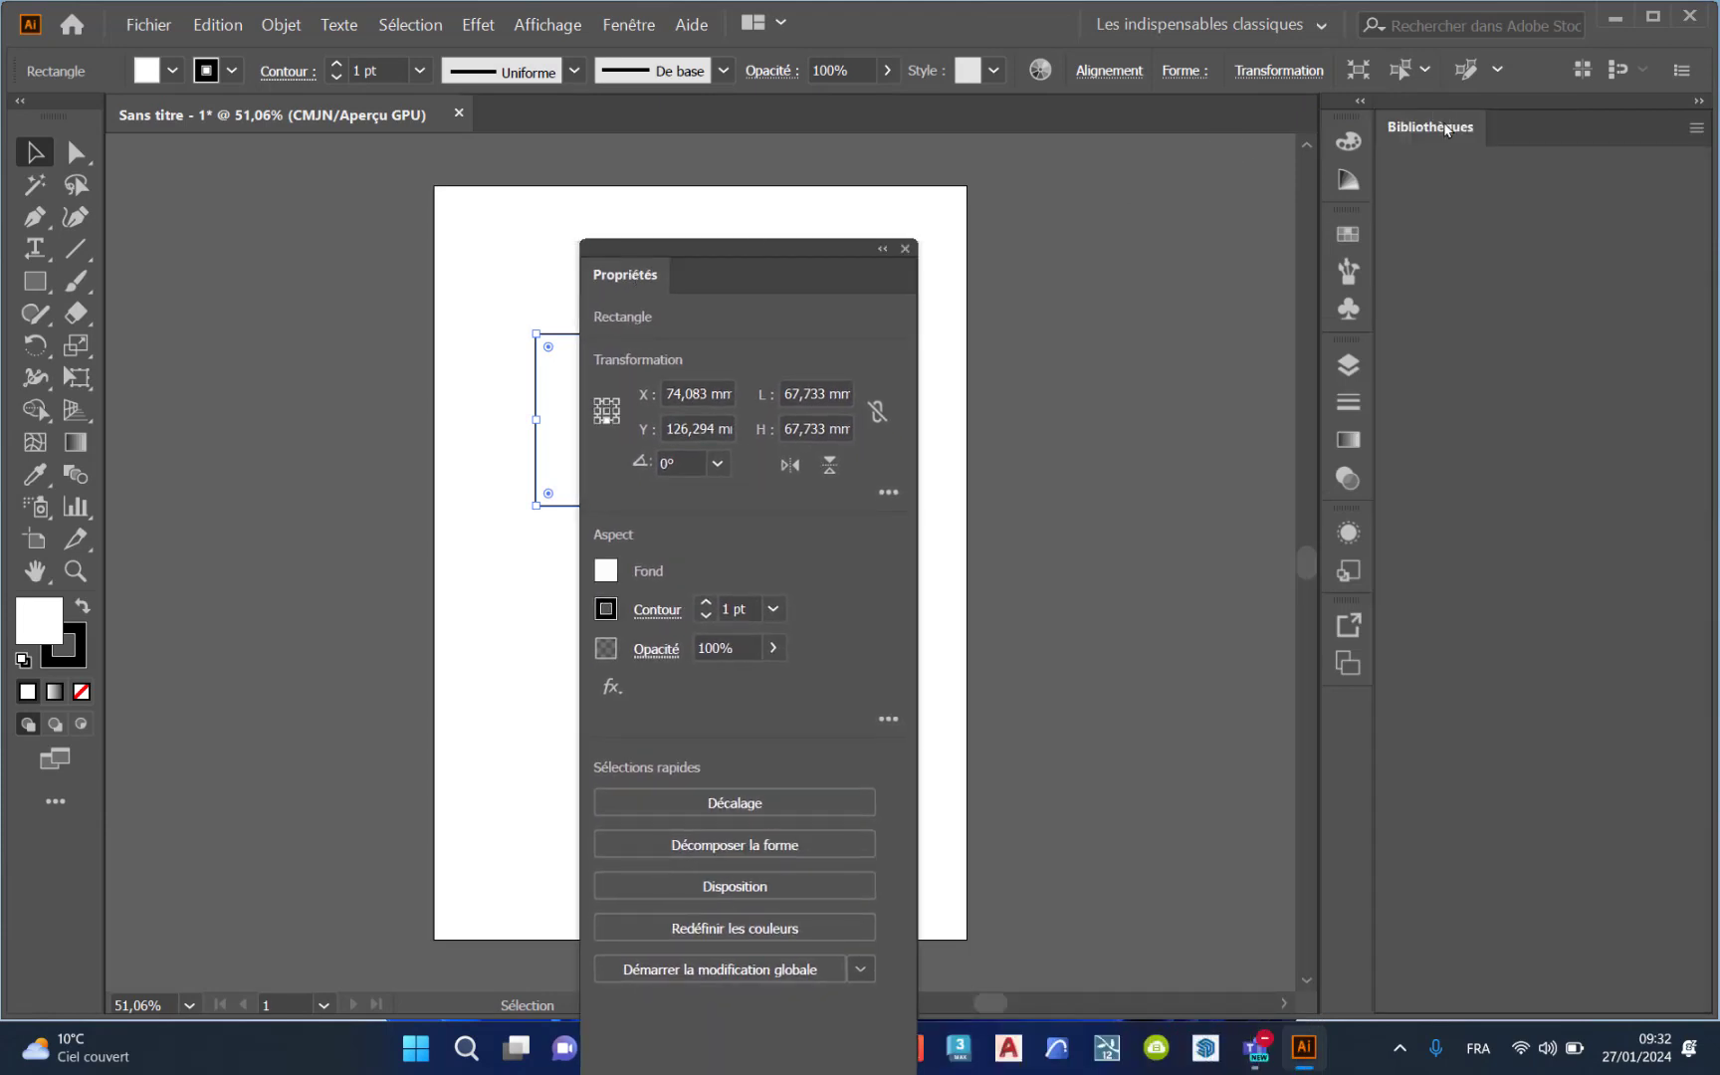
left_click_drag(1445, 130, 1040, 269)
left_click_drag(38, 104, 1475, 150)
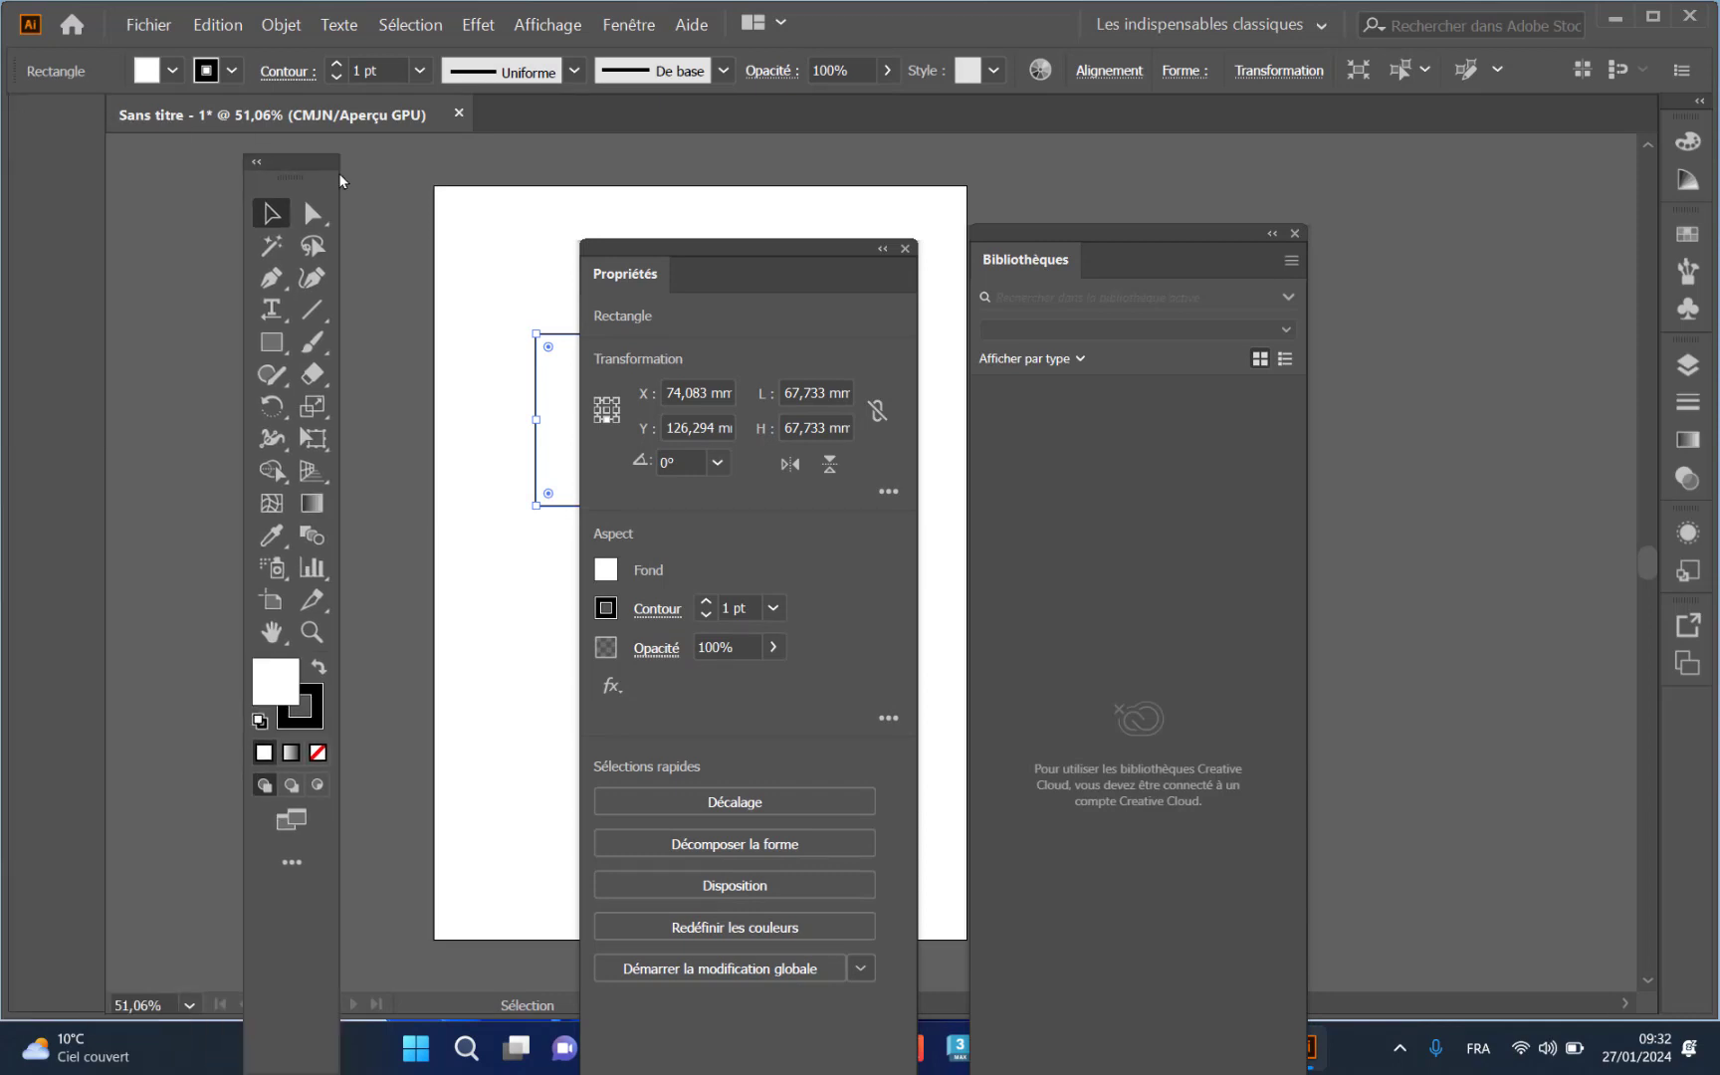
left_click_drag(1617, 117, 1608, 109)
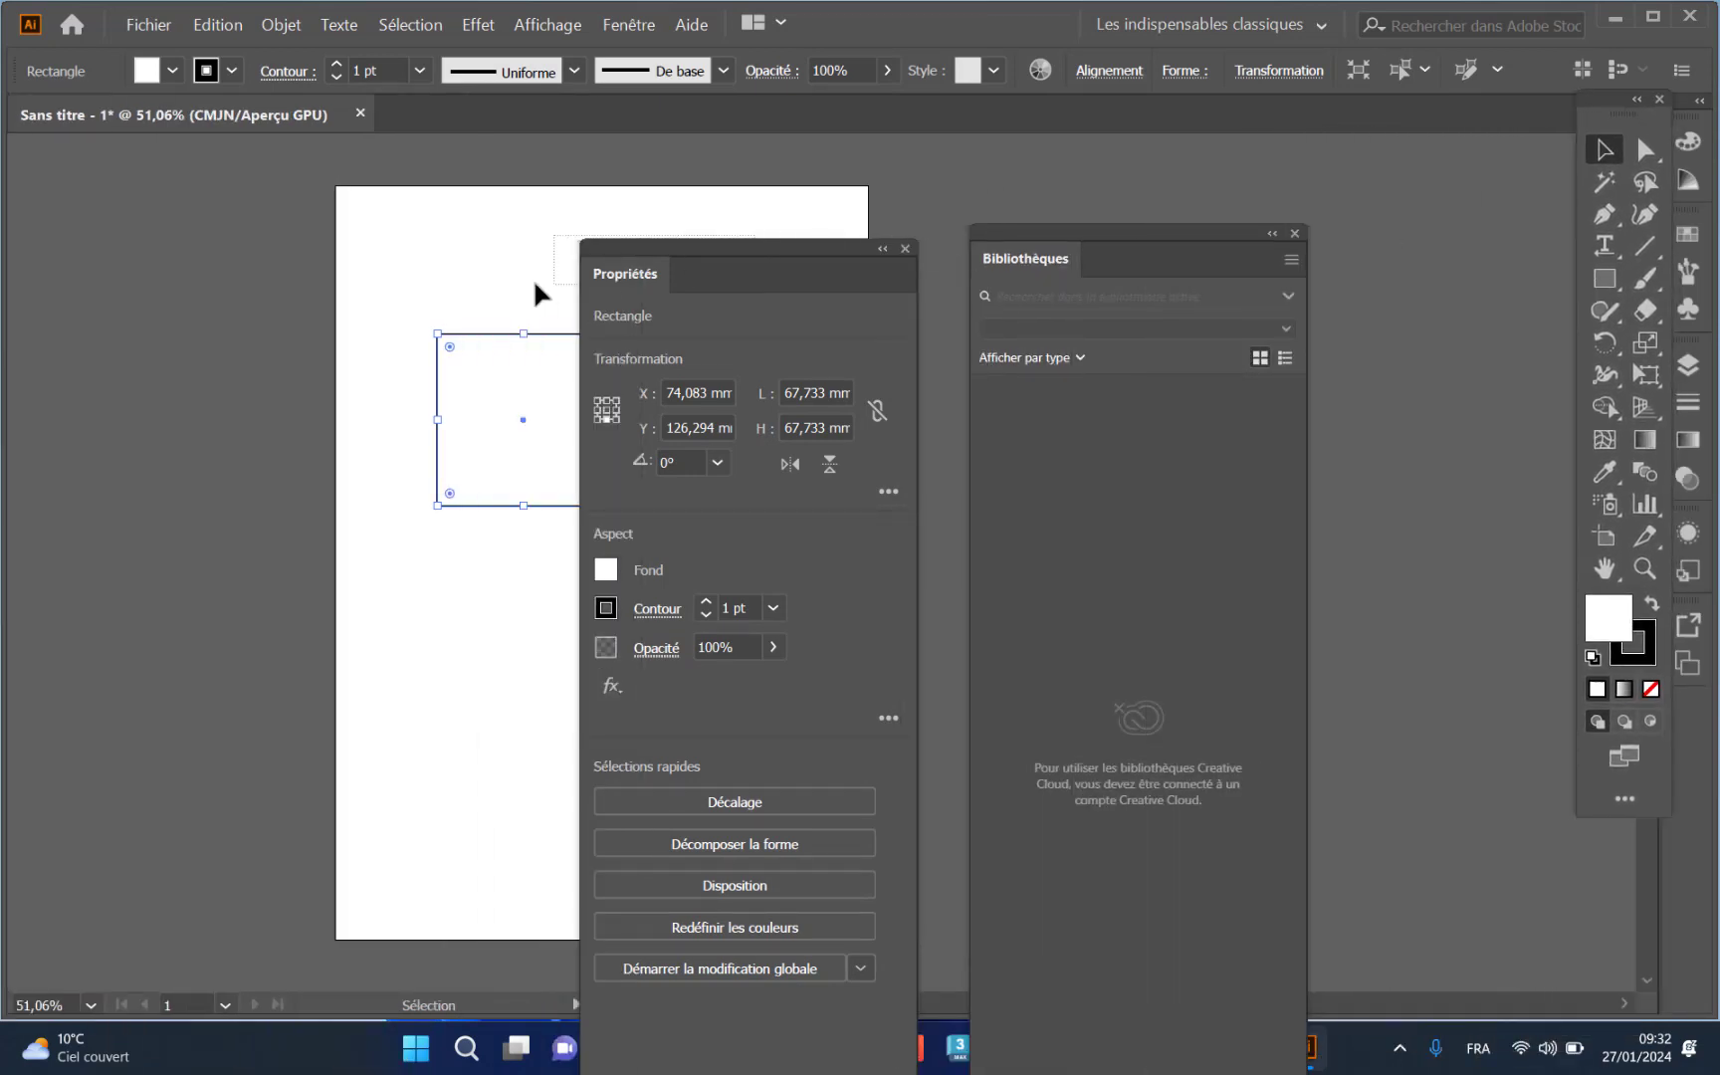
left_click(431, 337)
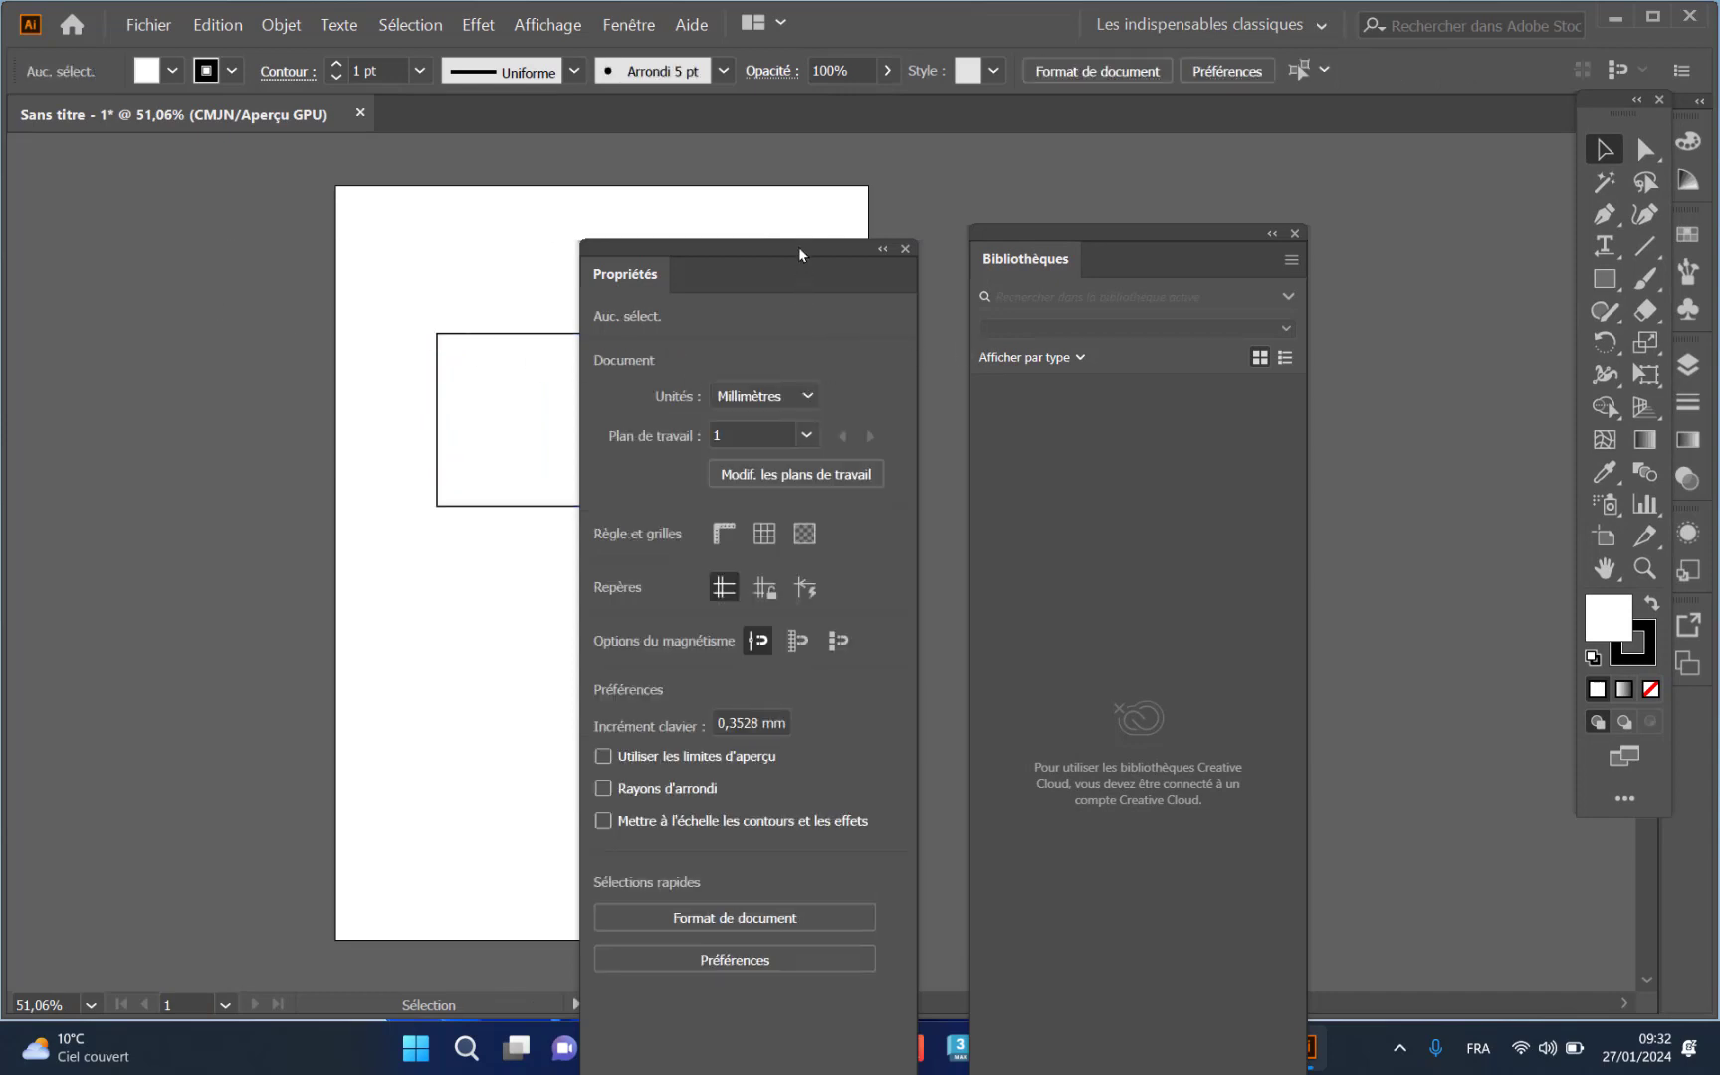
left_click(905, 249)
left_click(1294, 233)
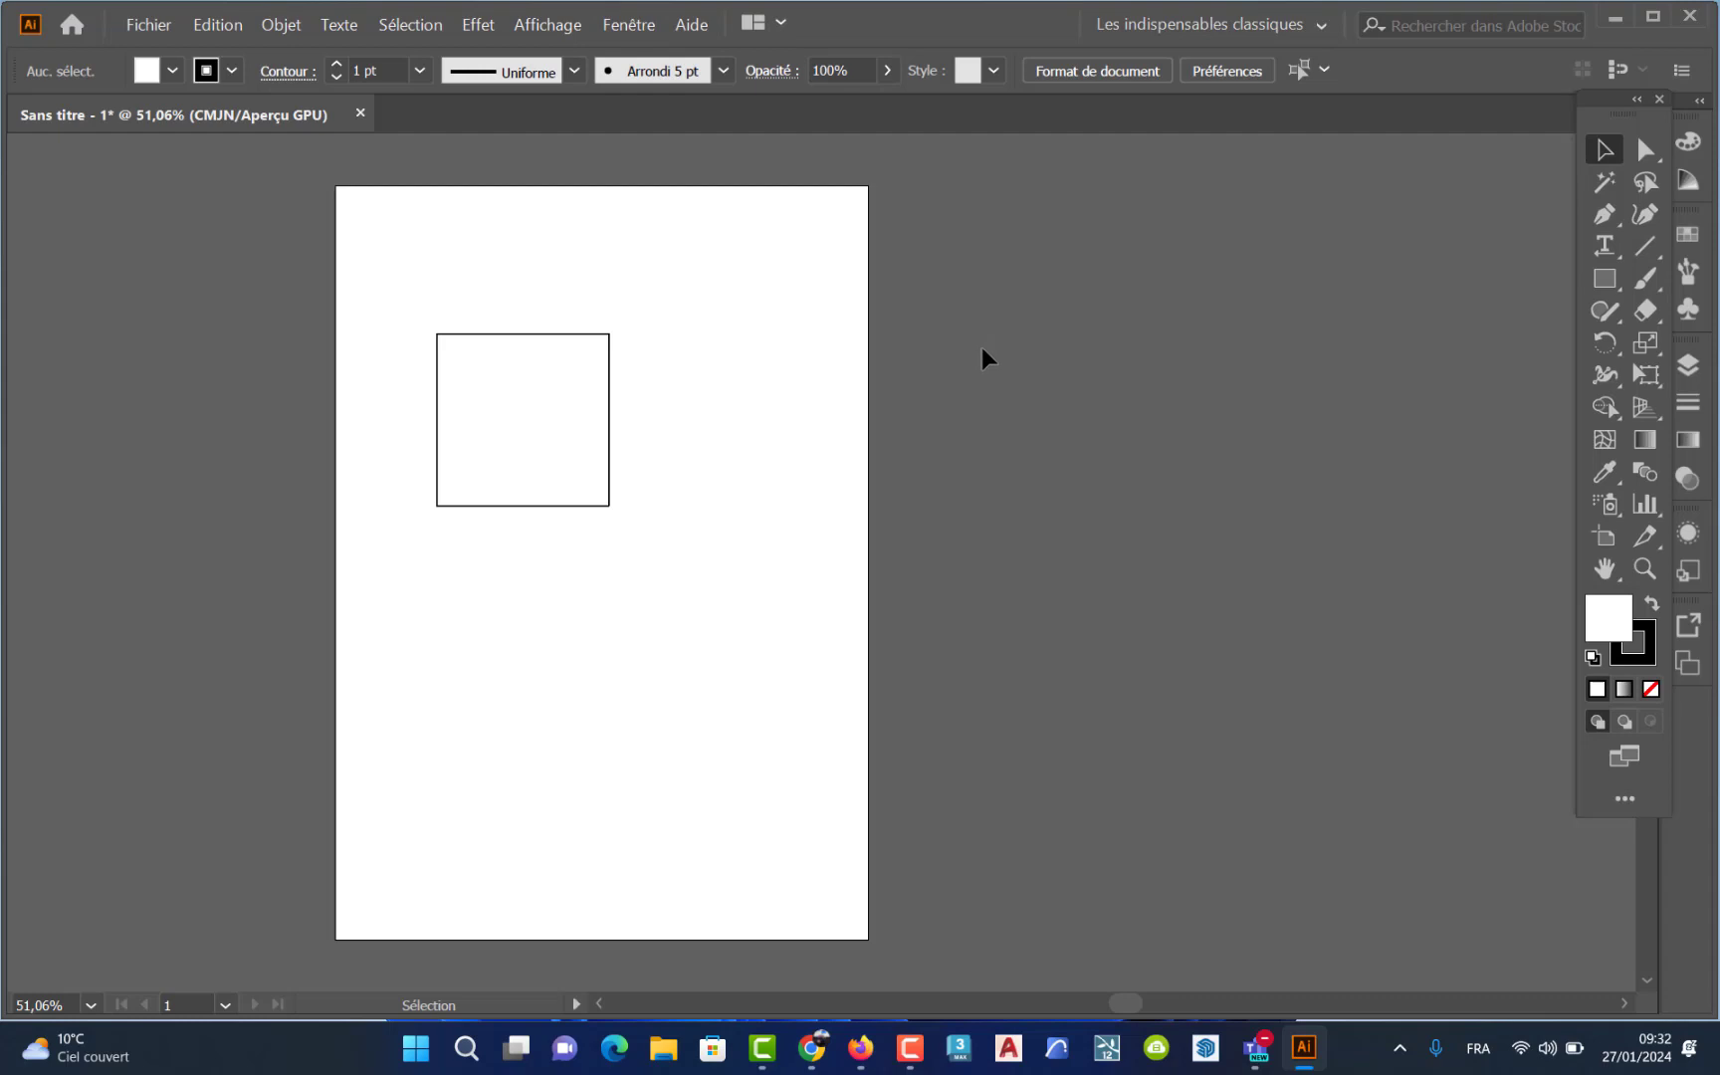
left_click(630, 28)
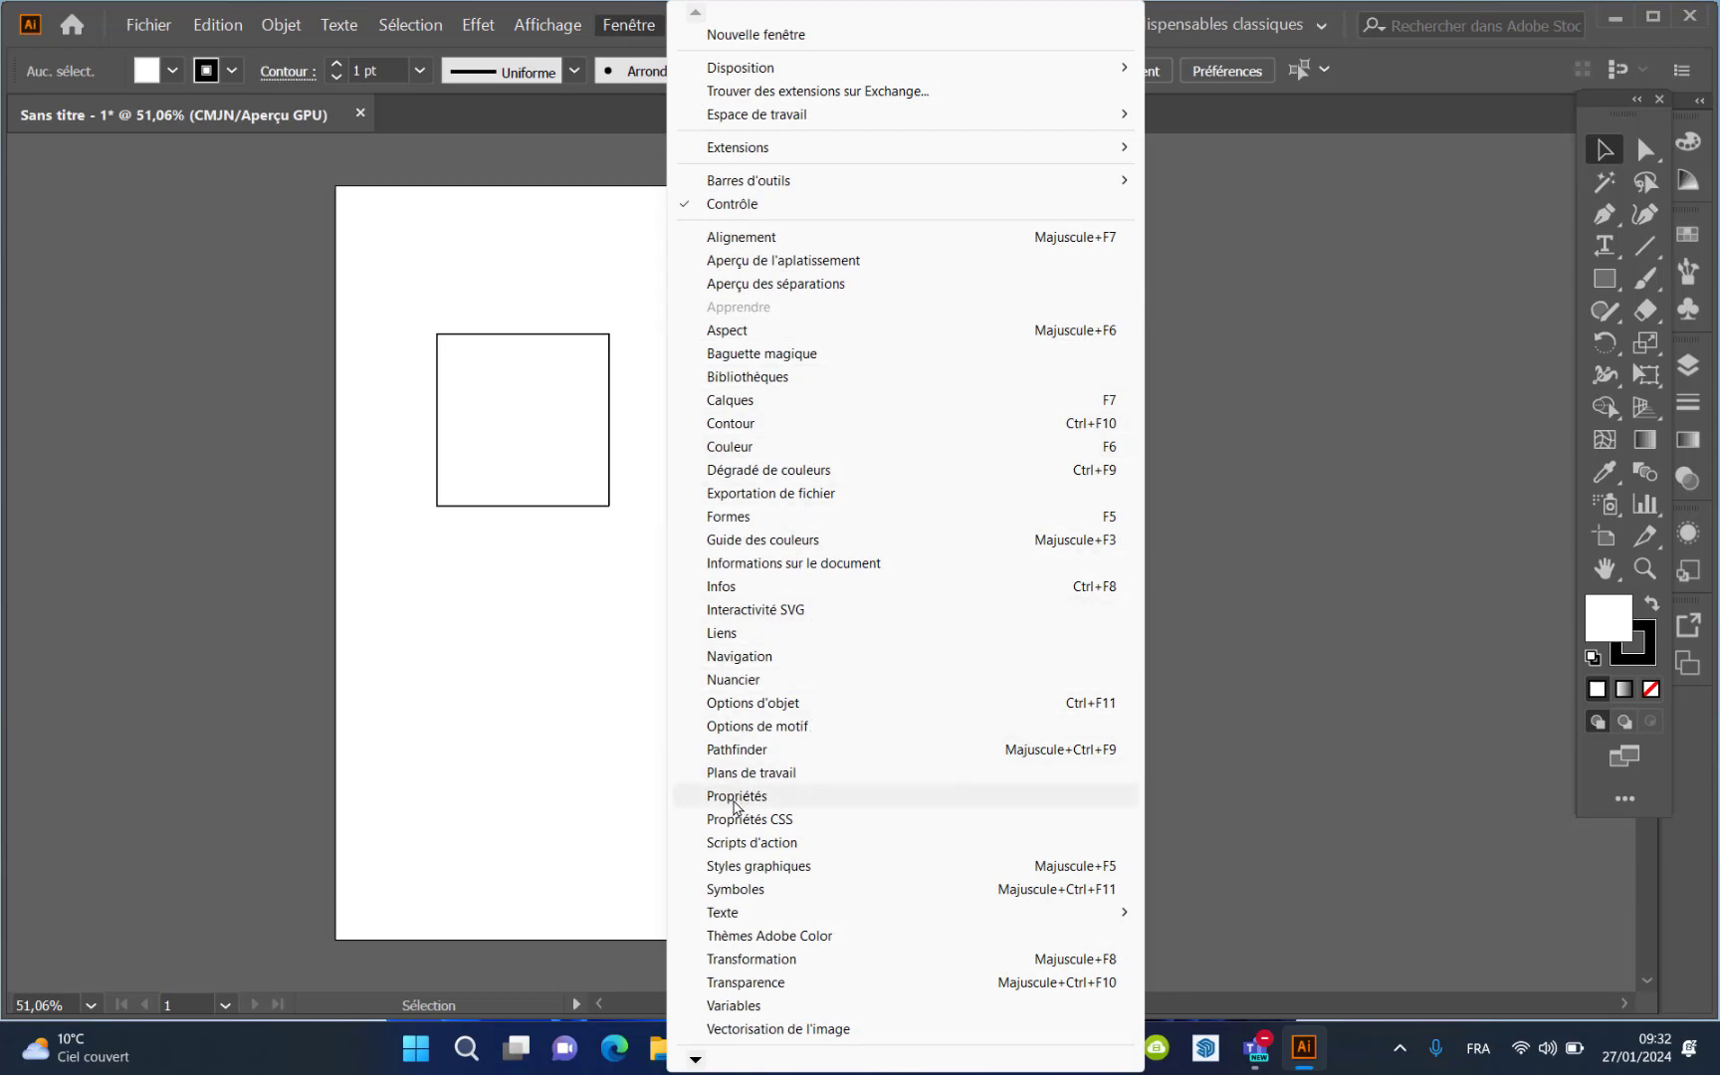
left_click(768, 806)
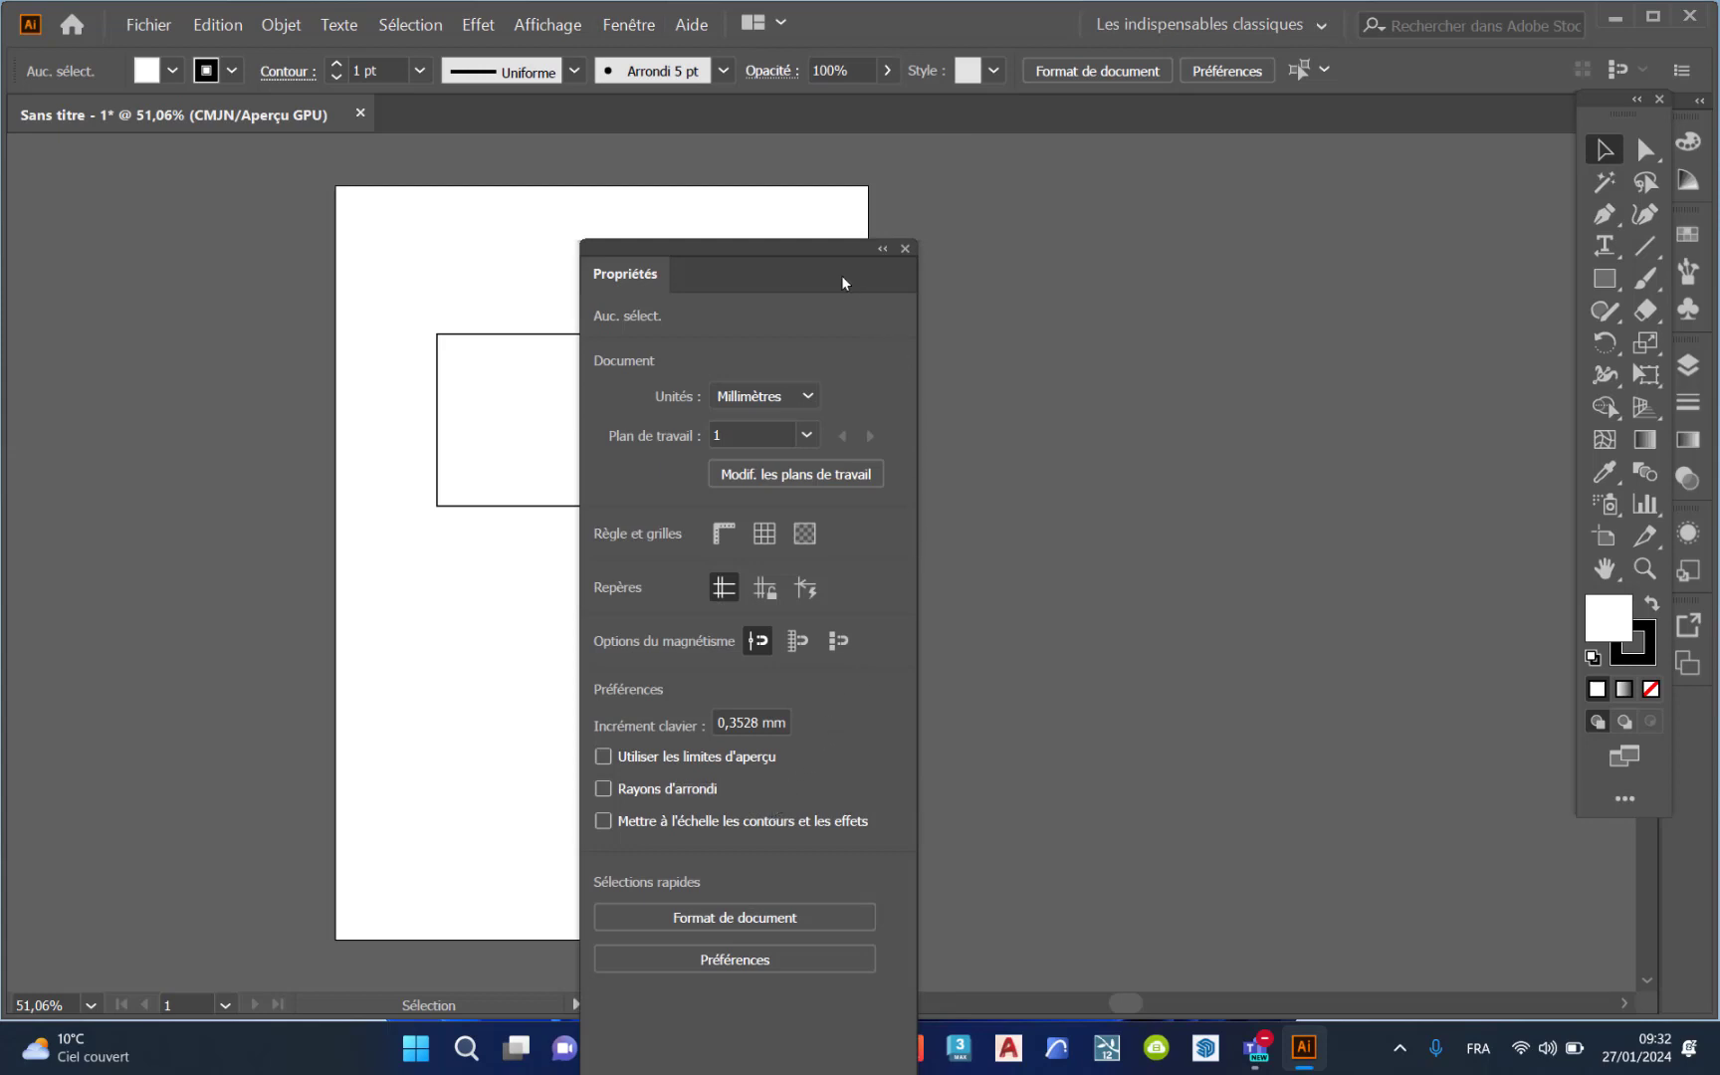
left_click(484, 486)
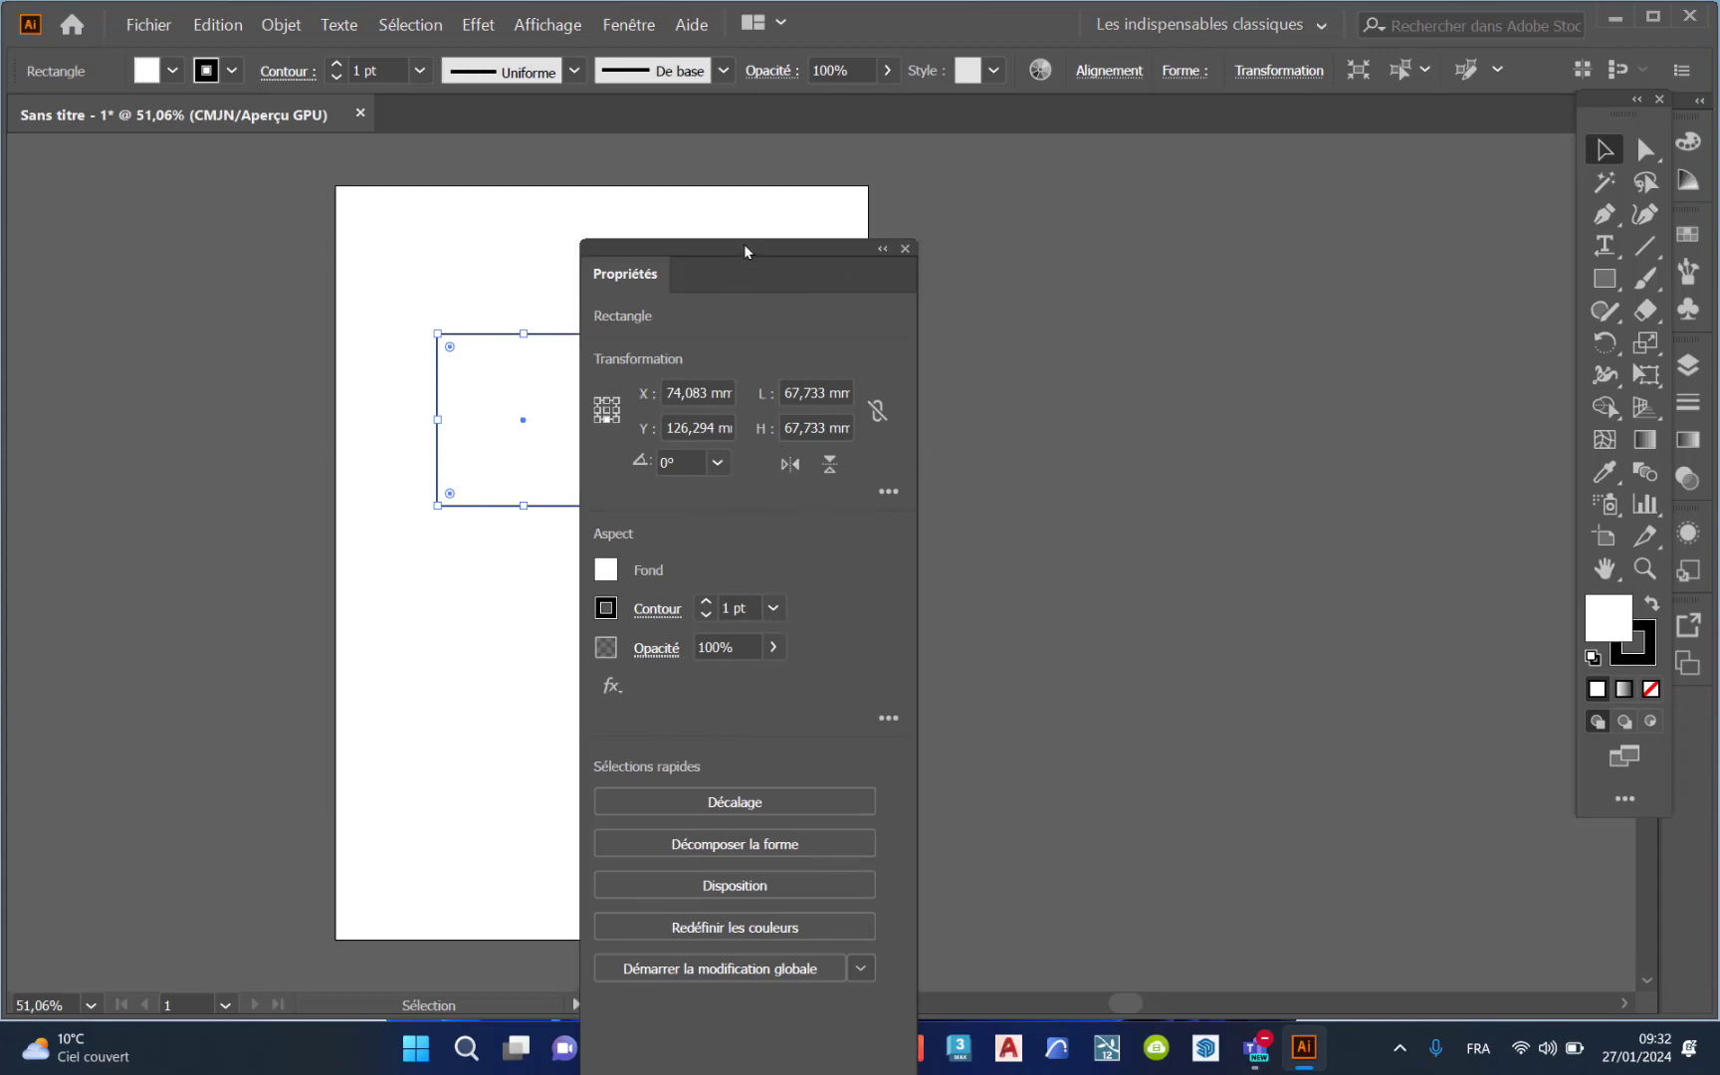
left_click_drag(744, 253, 994, 251)
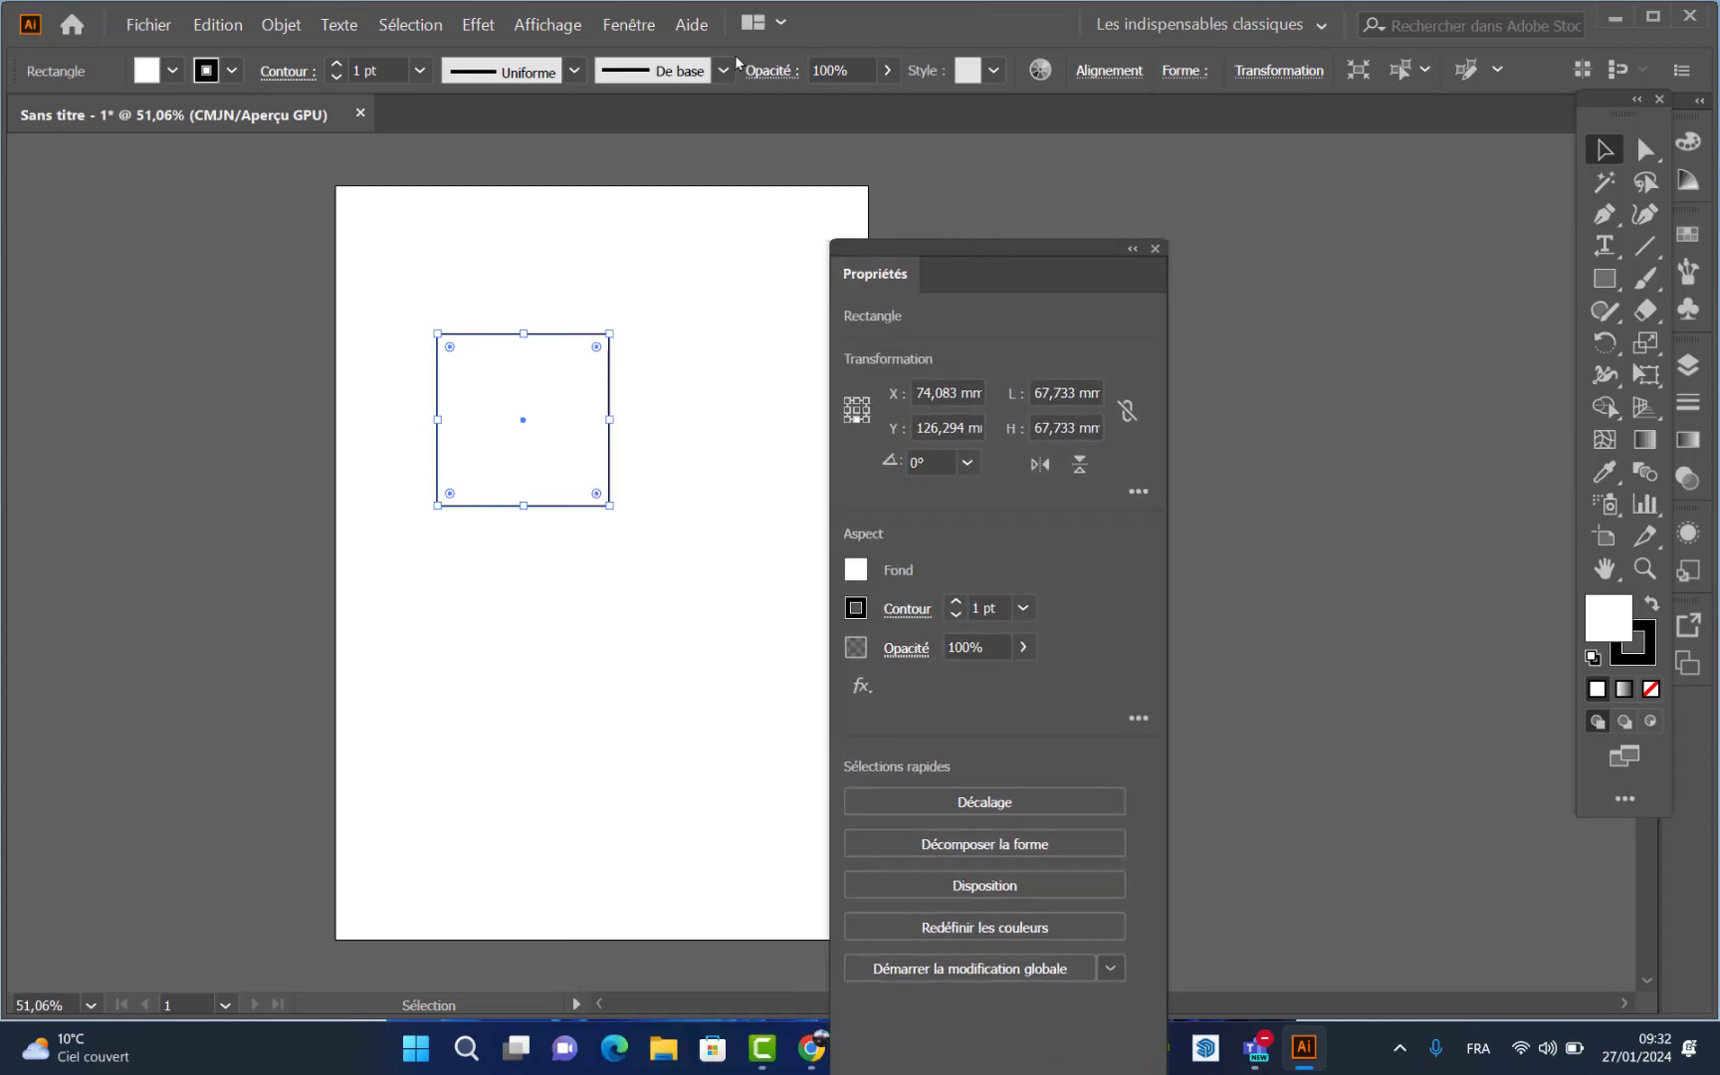
left_click(625, 36)
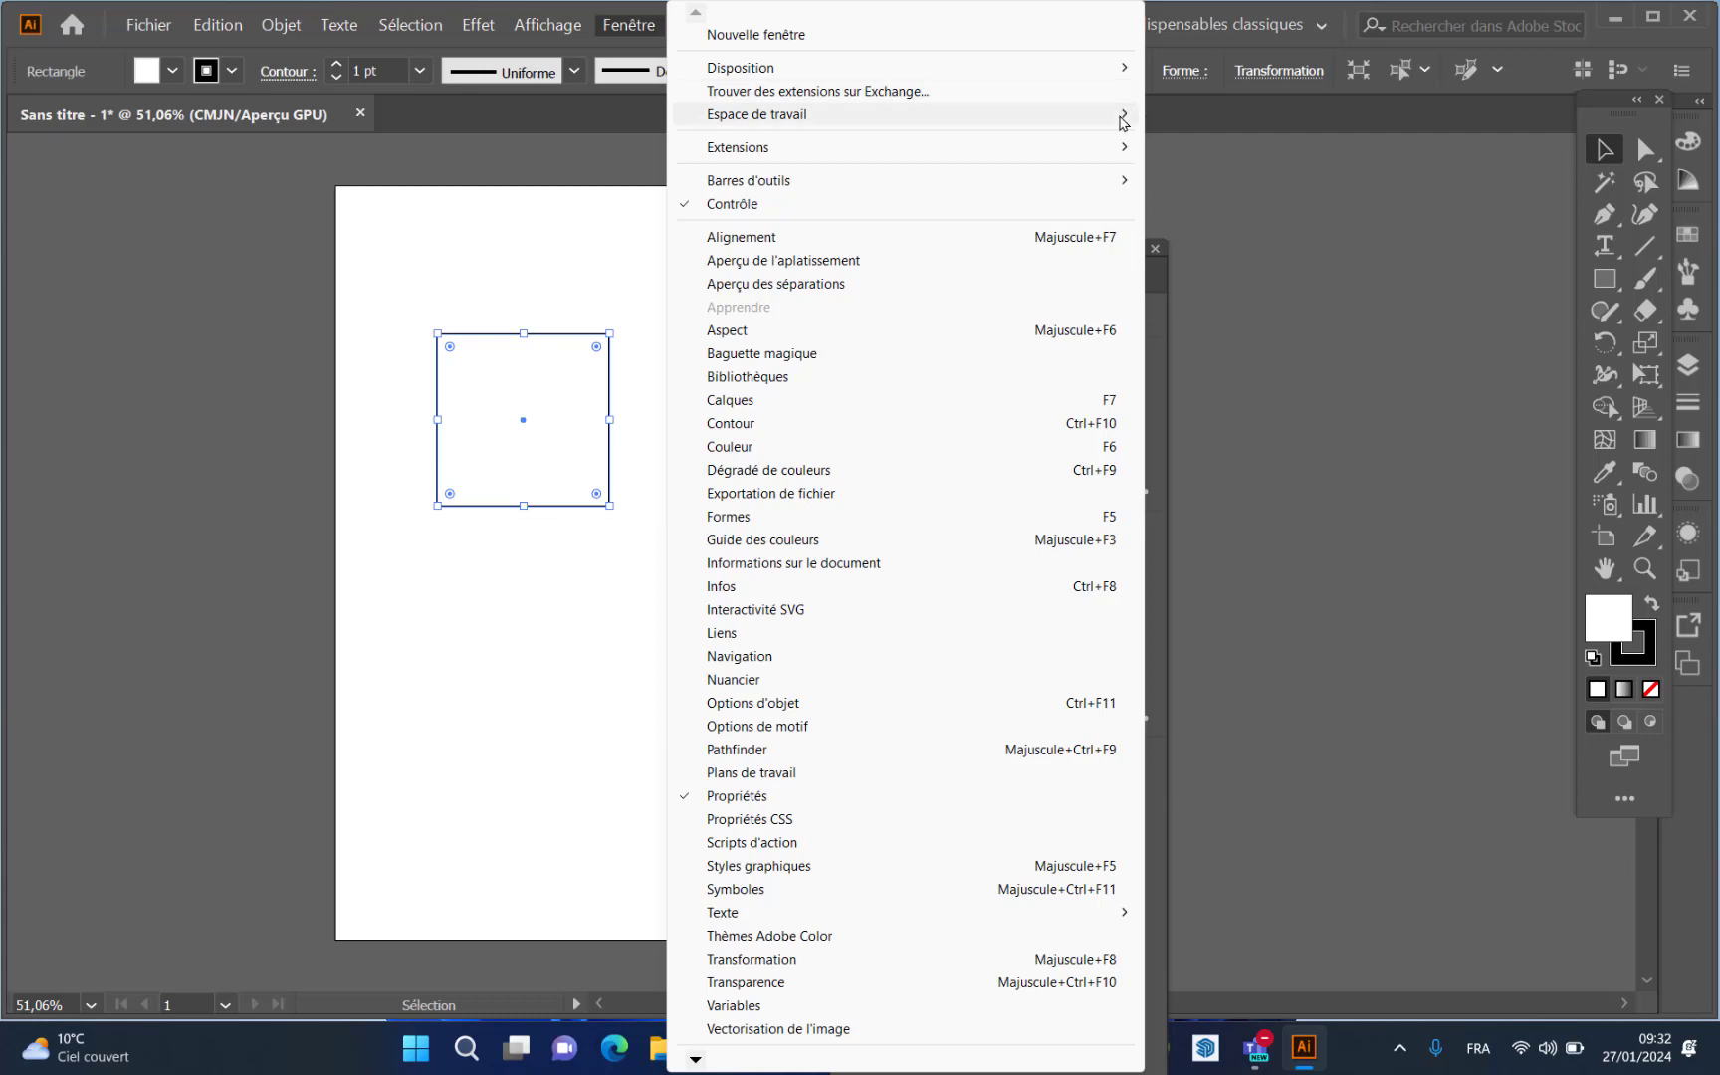
mouse_move(806, 115)
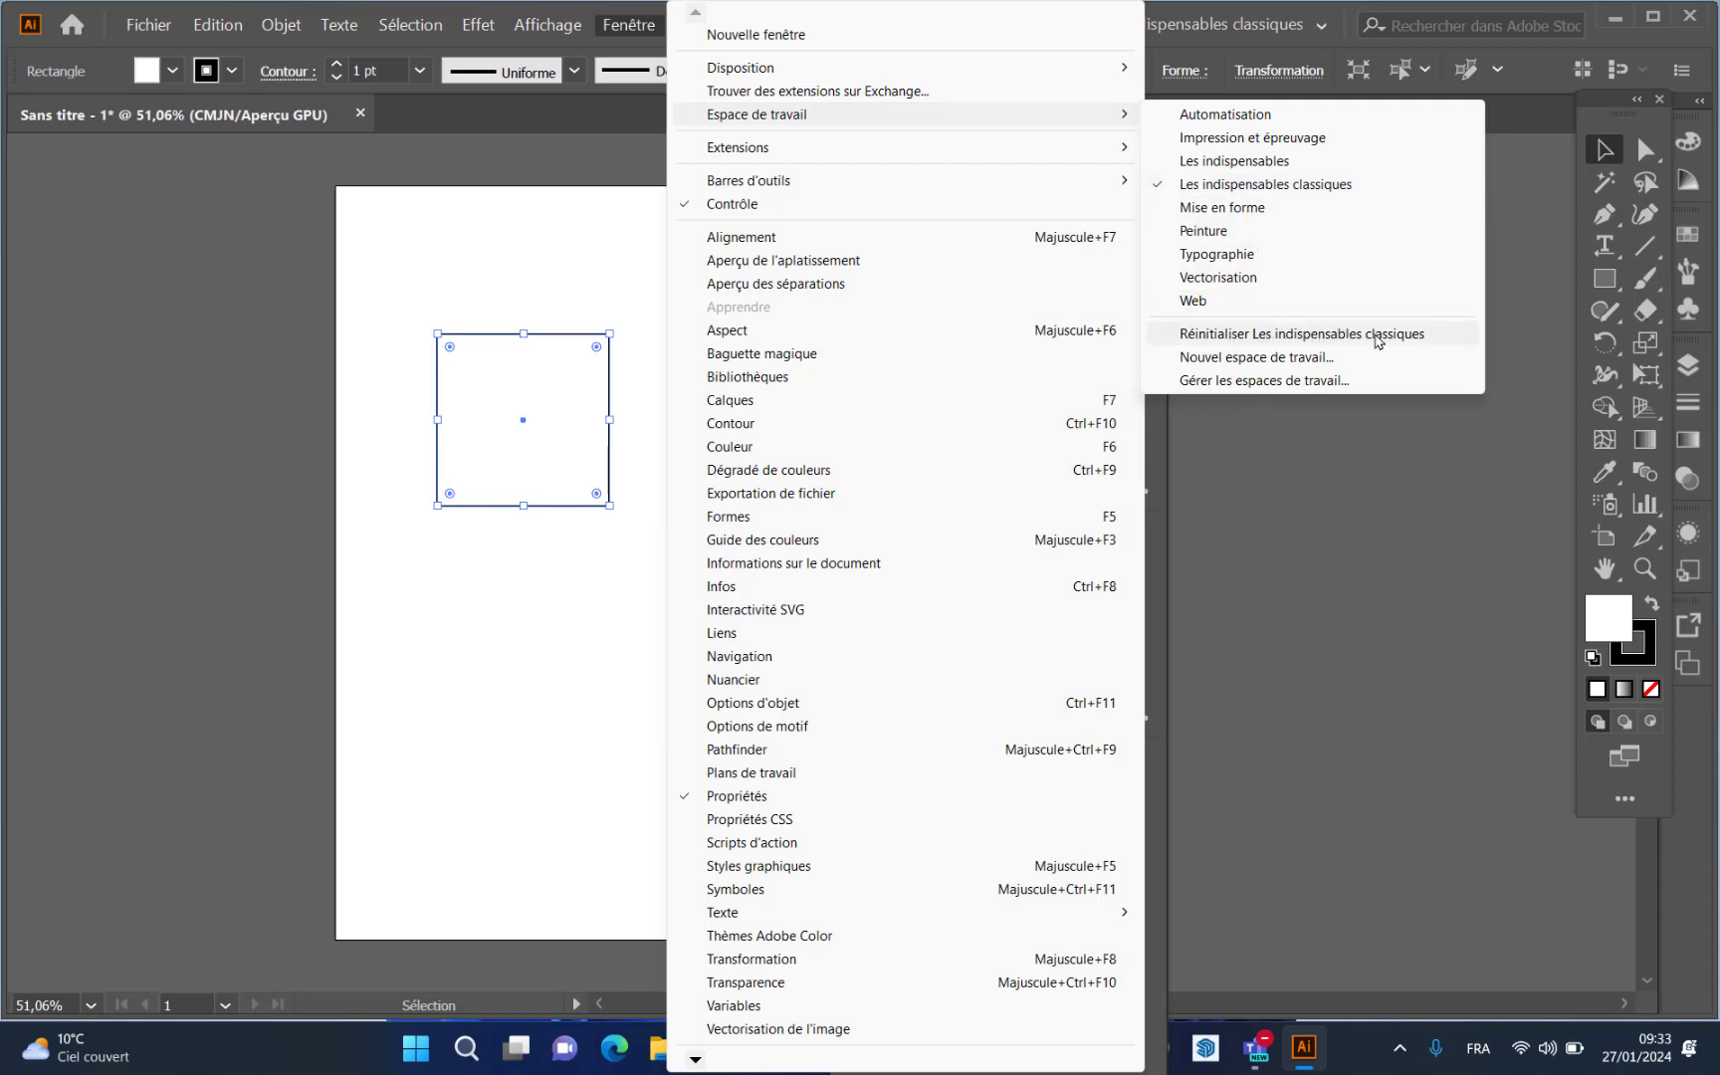
left_click(1374, 335)
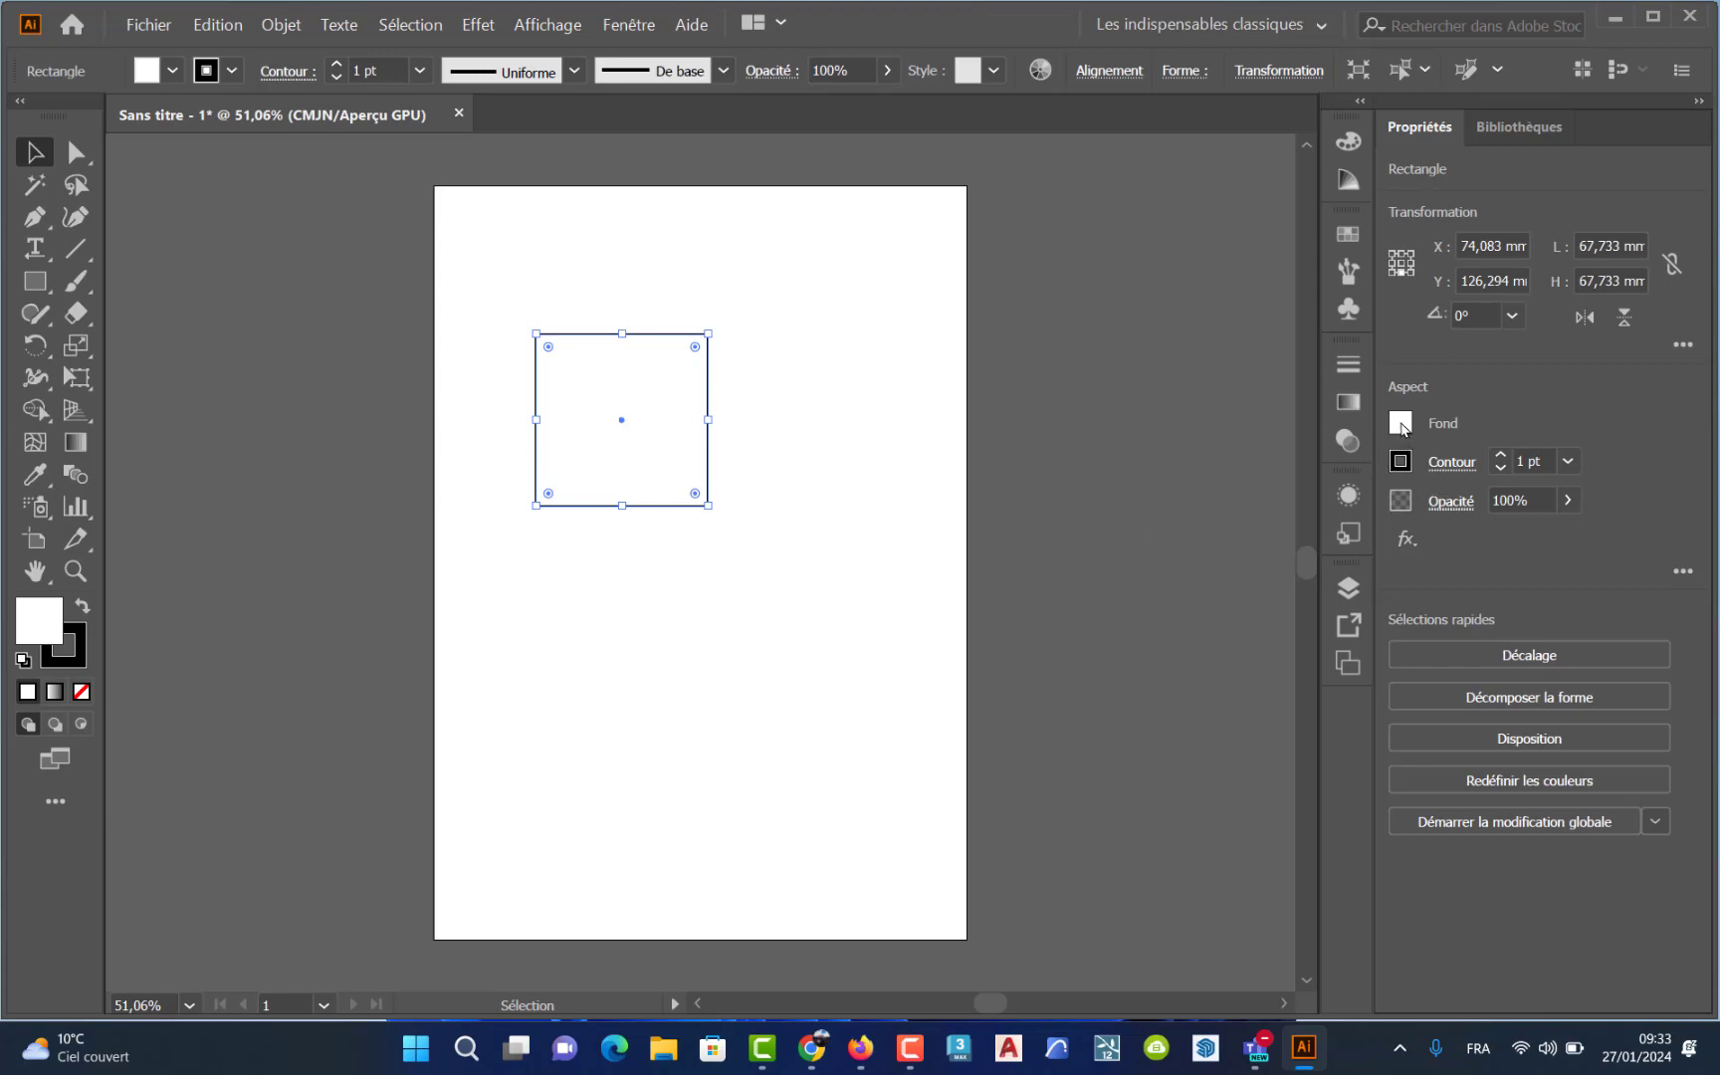
- Fill the square red, then green, from the Properties panel's Fill swatches
left_click(1400, 424)
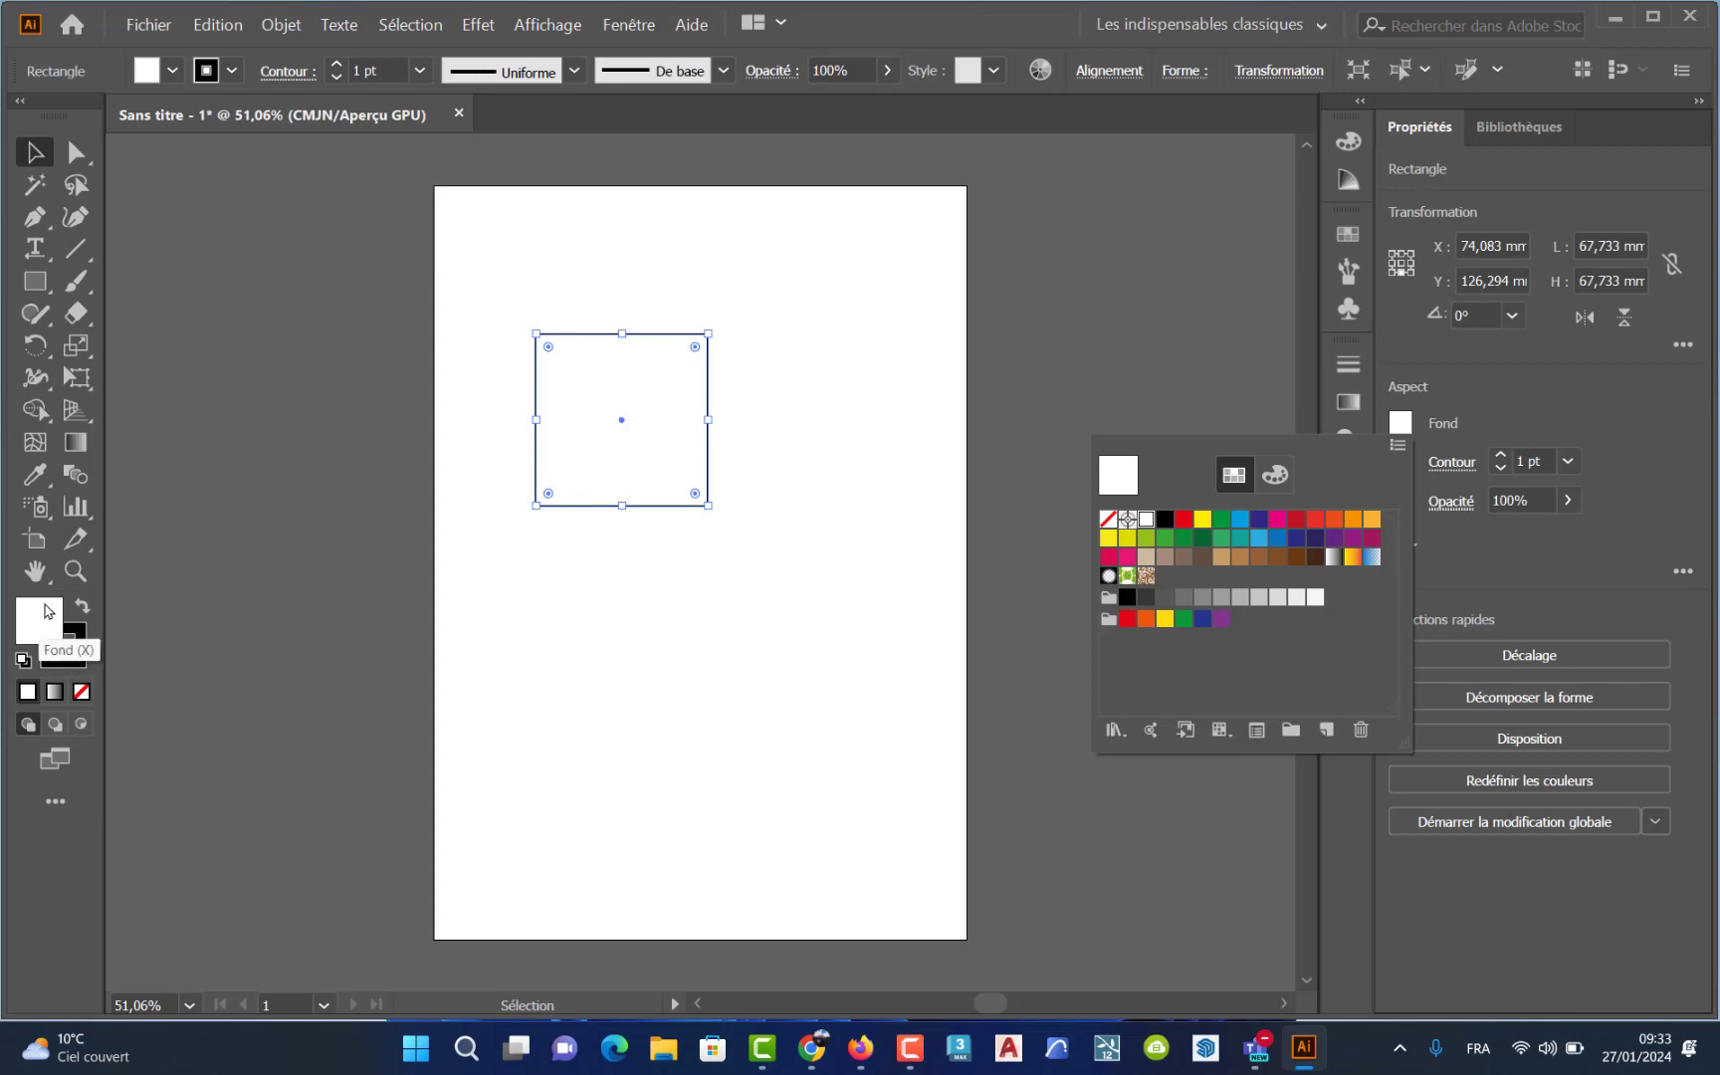
left_click(1182, 519)
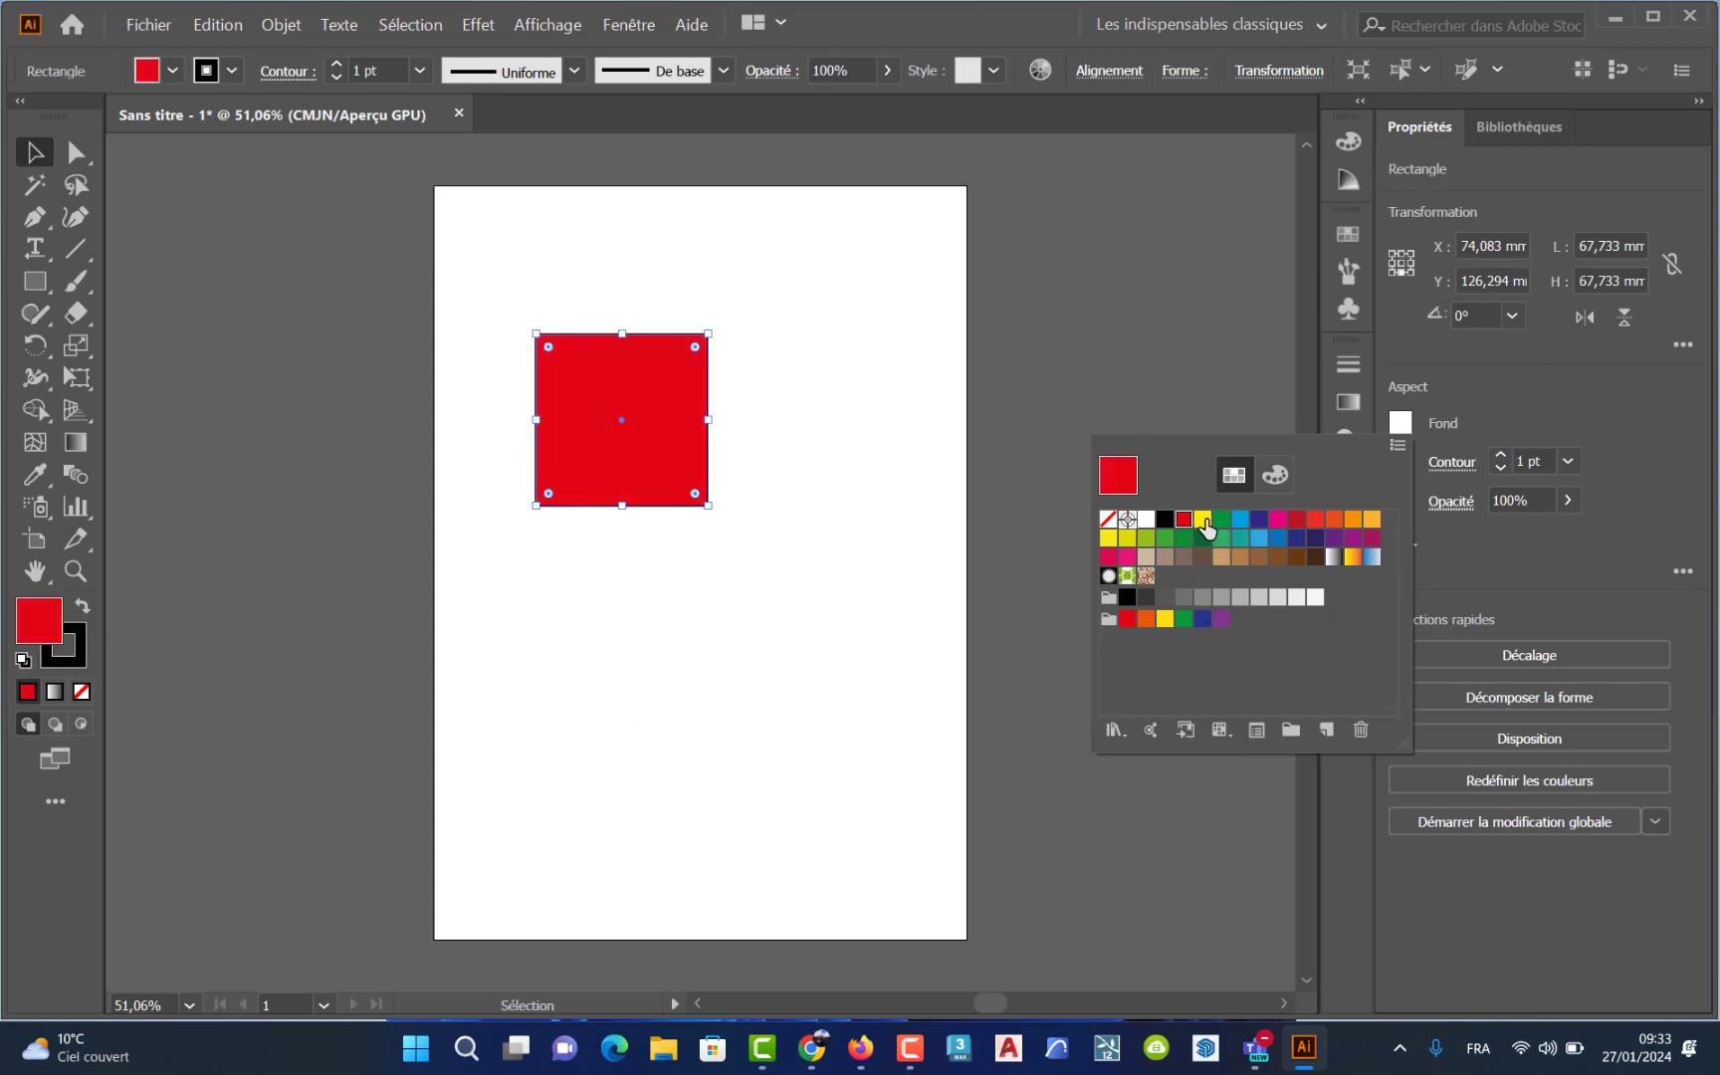
left_click(1221, 520)
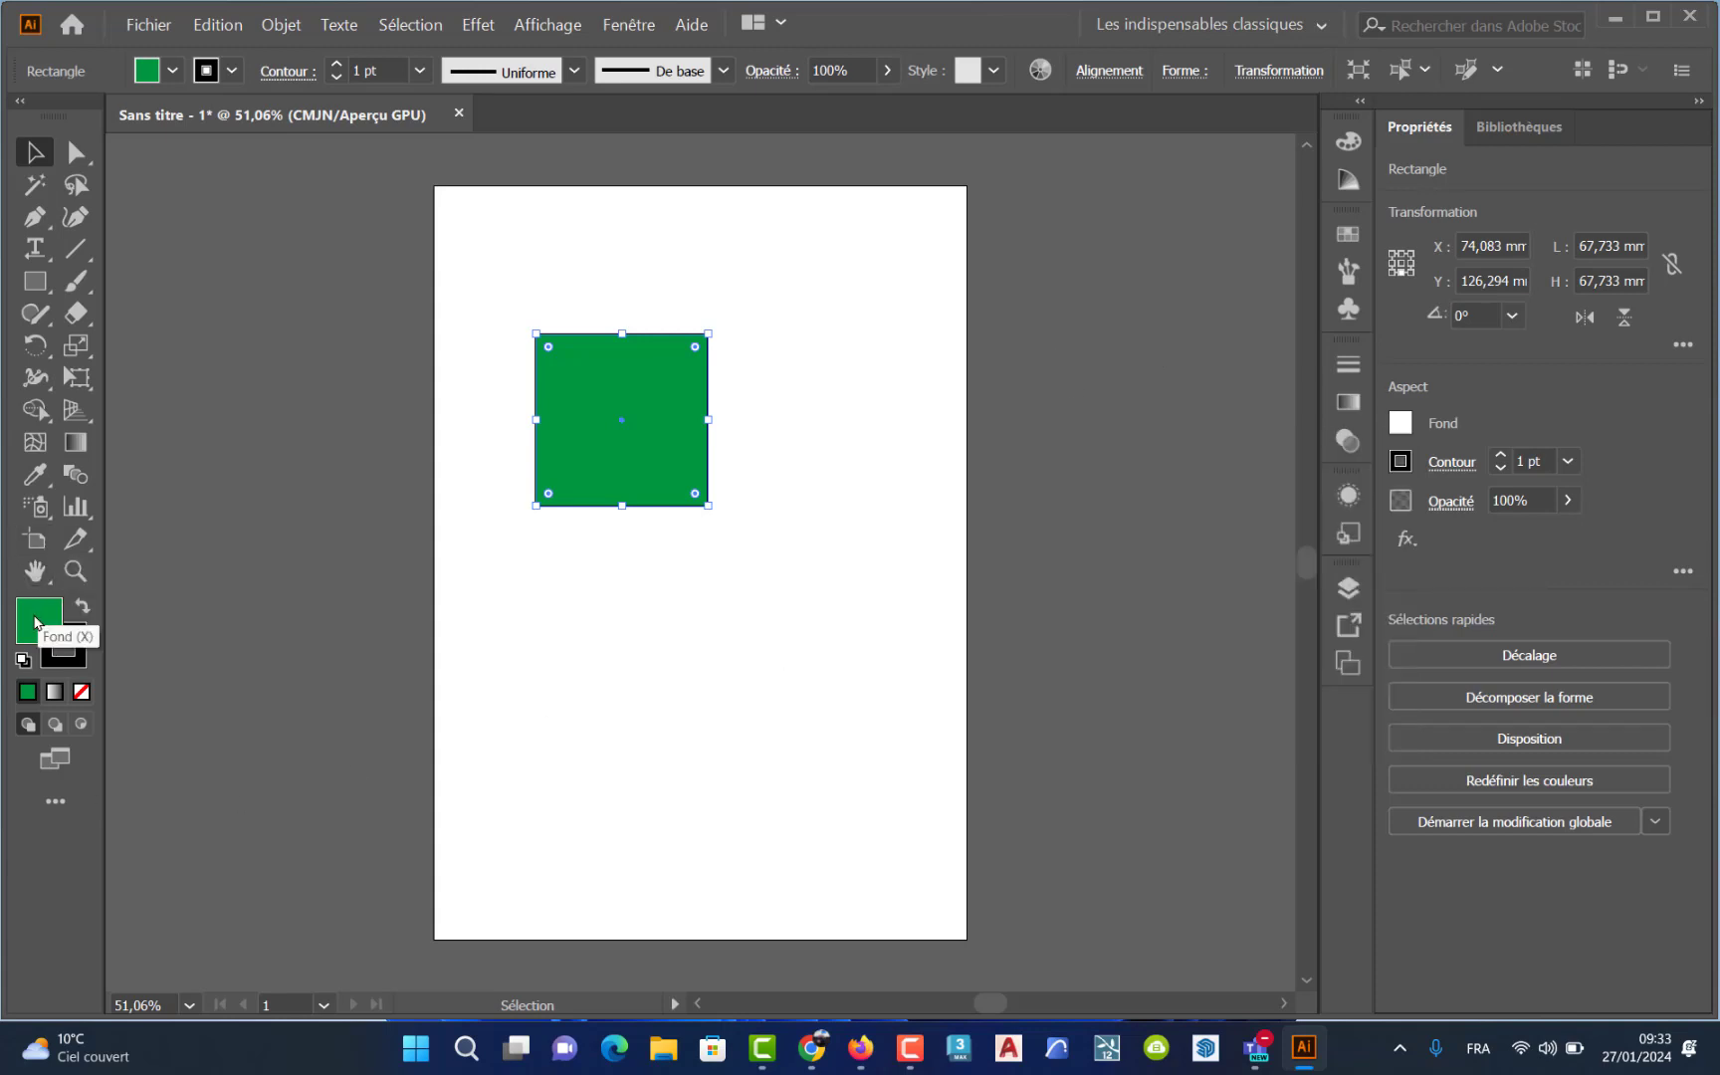
double_click(37, 620)
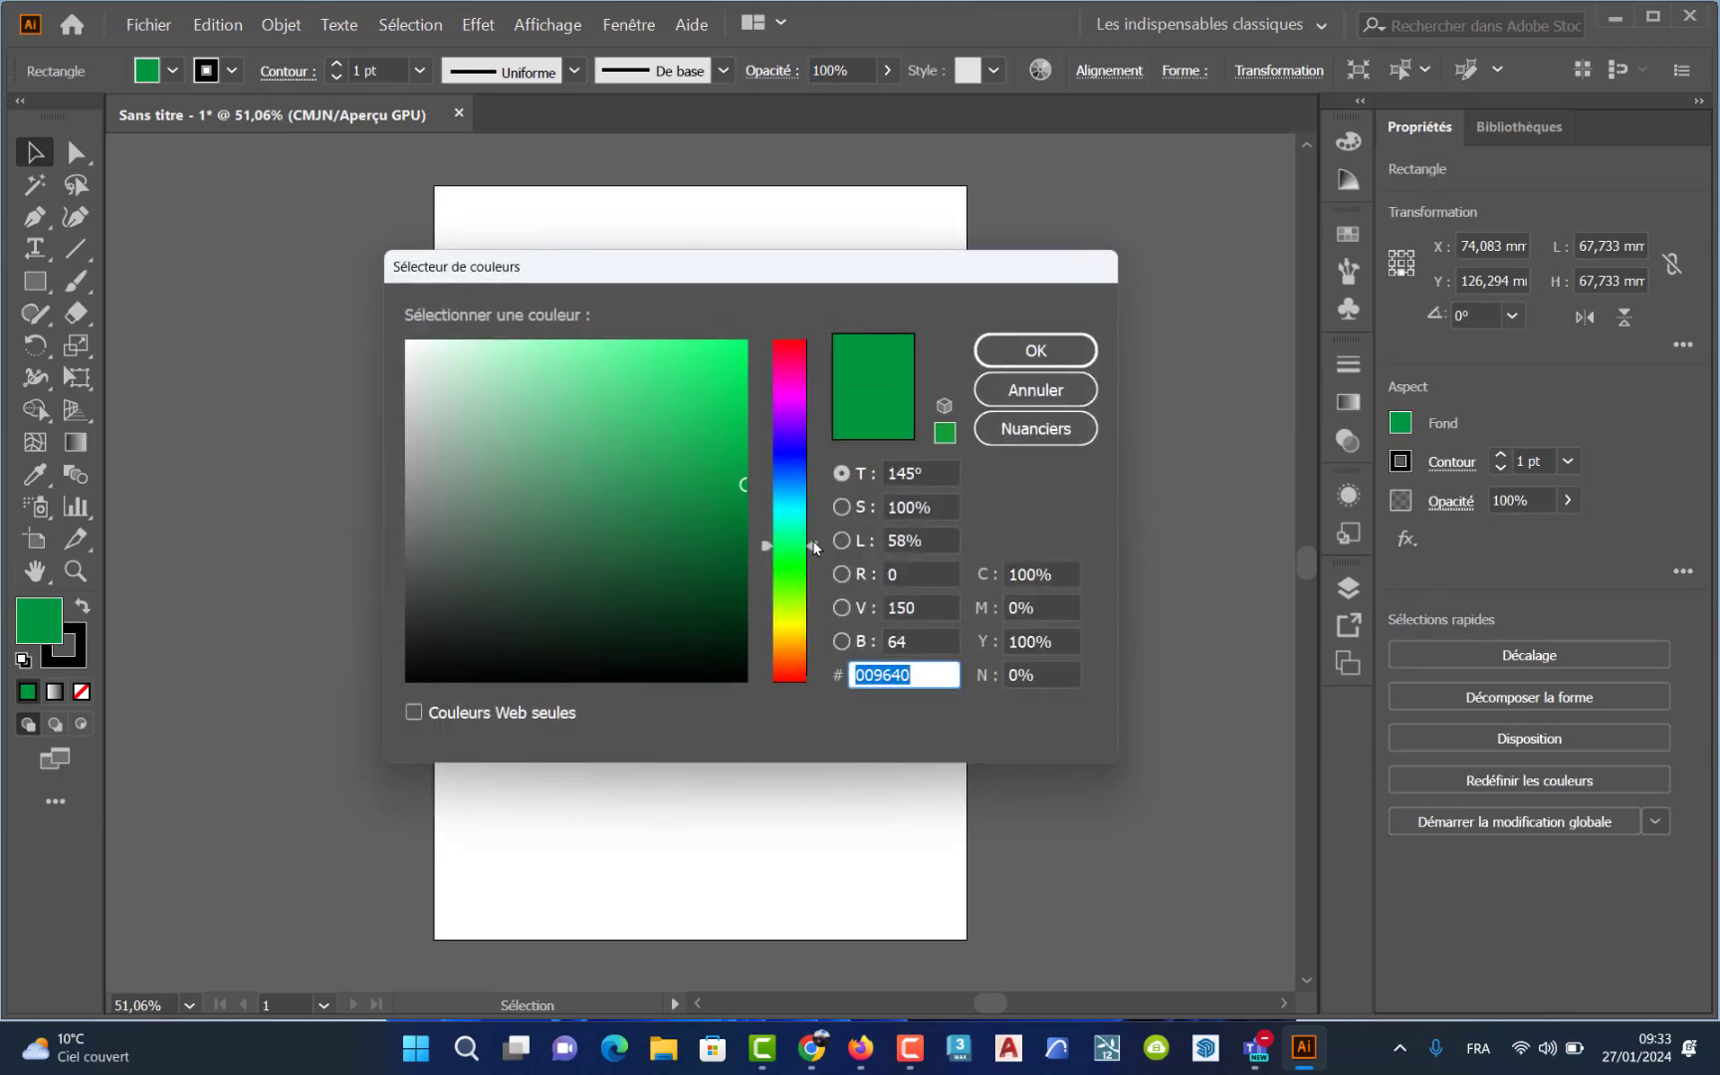
mouse_move(814, 547)
left_mouse_down()
mouse_move(818, 363)
mouse_move(814, 618)
mouse_move(812, 517)
left_mouse_up()
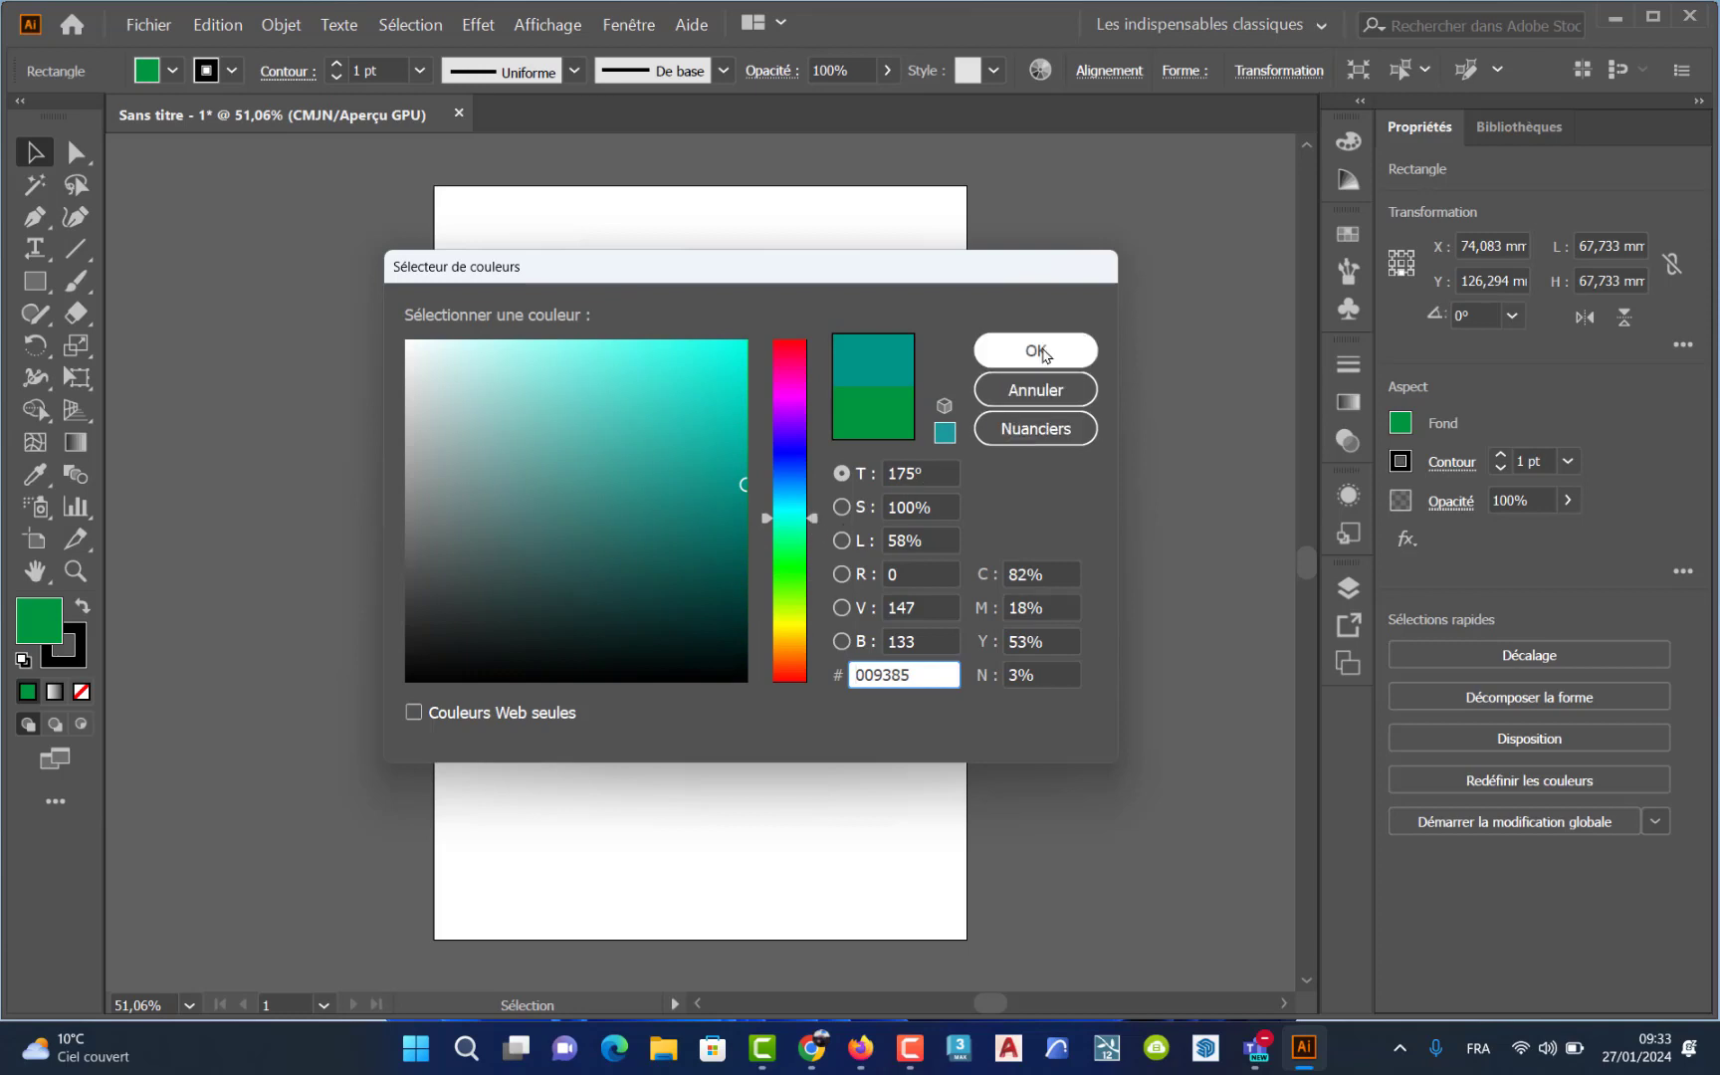
left_click(1035, 389)
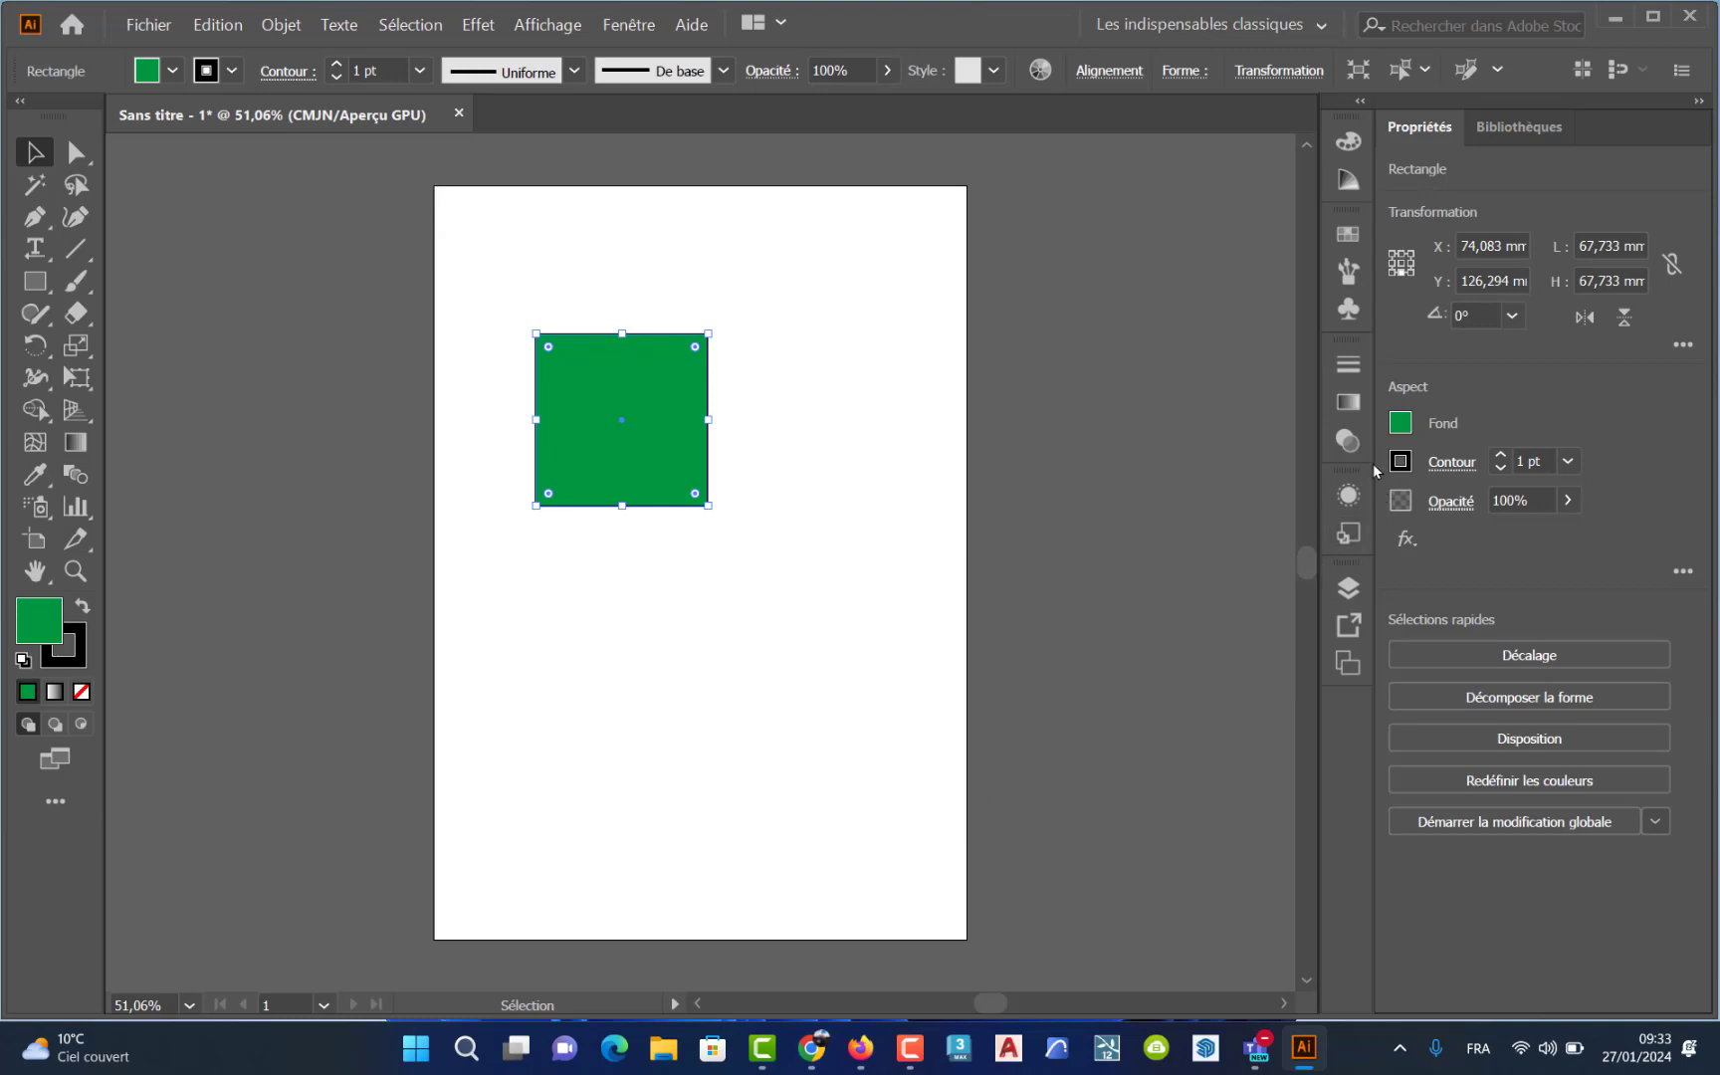
left_click(1400, 423)
- Show the Swatches panel and enlarge it to reveal every swatch group
left_click(629, 25)
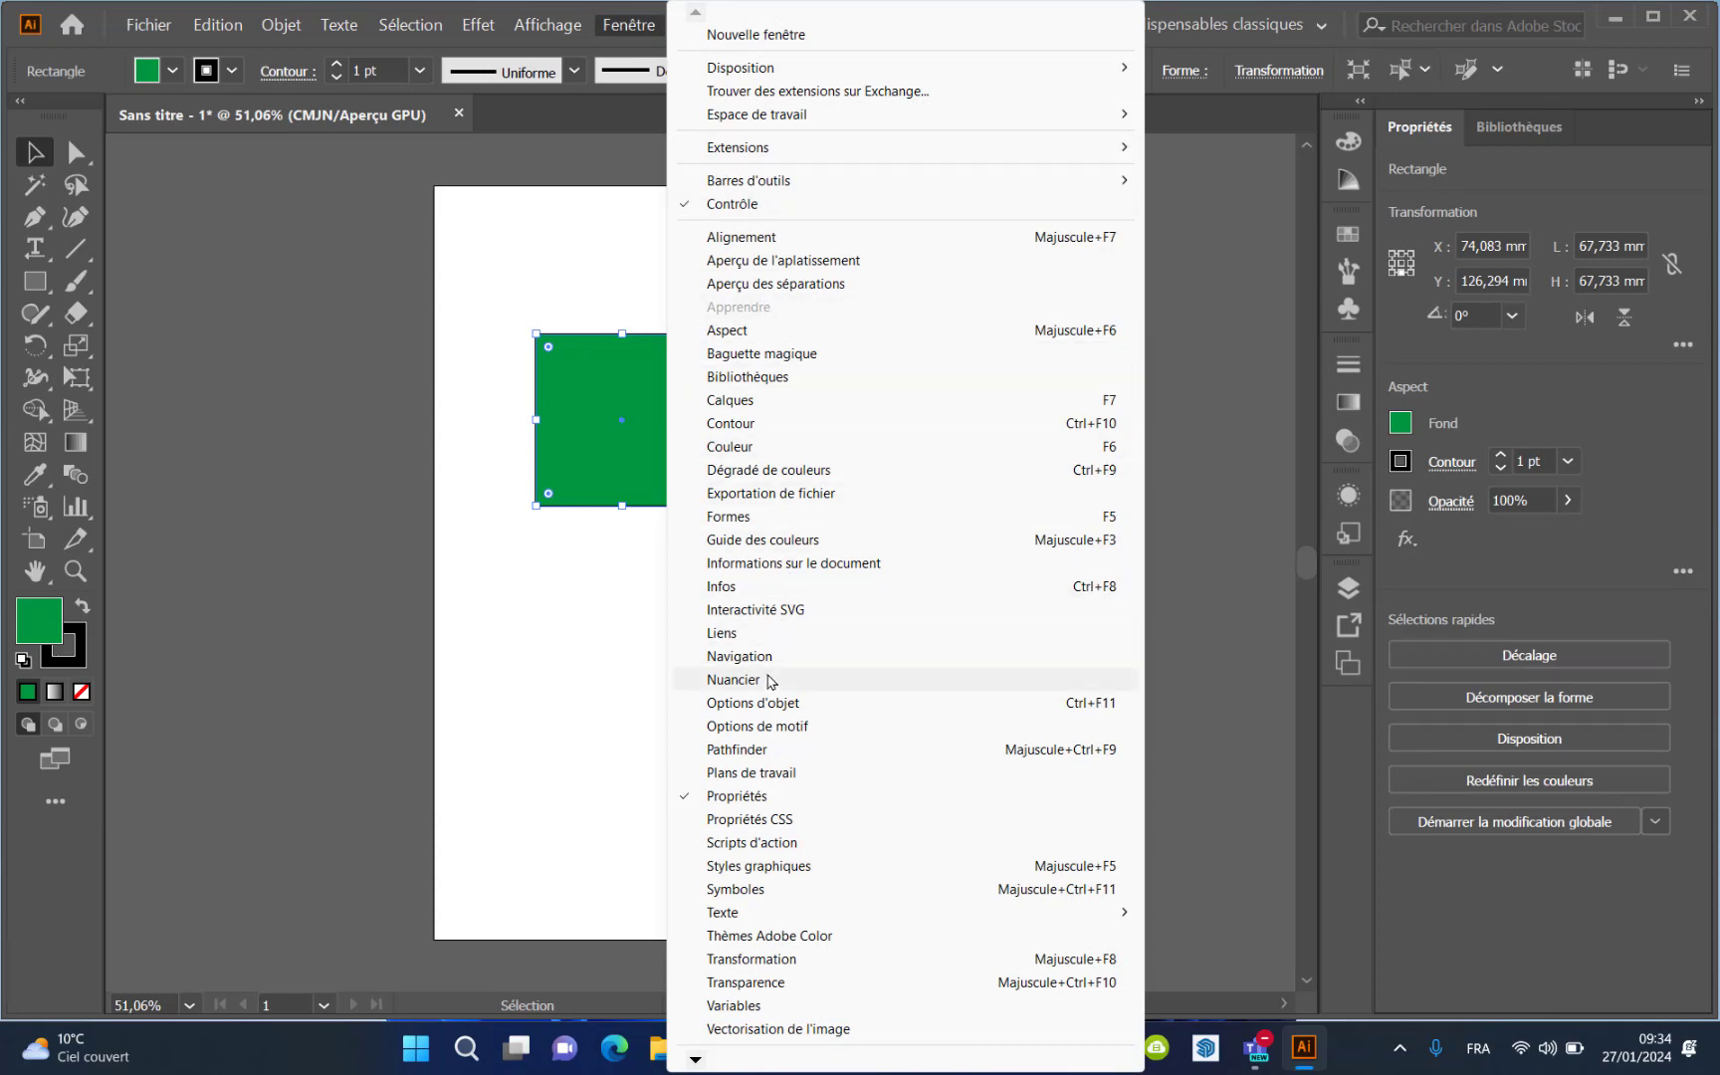
left_click(767, 680)
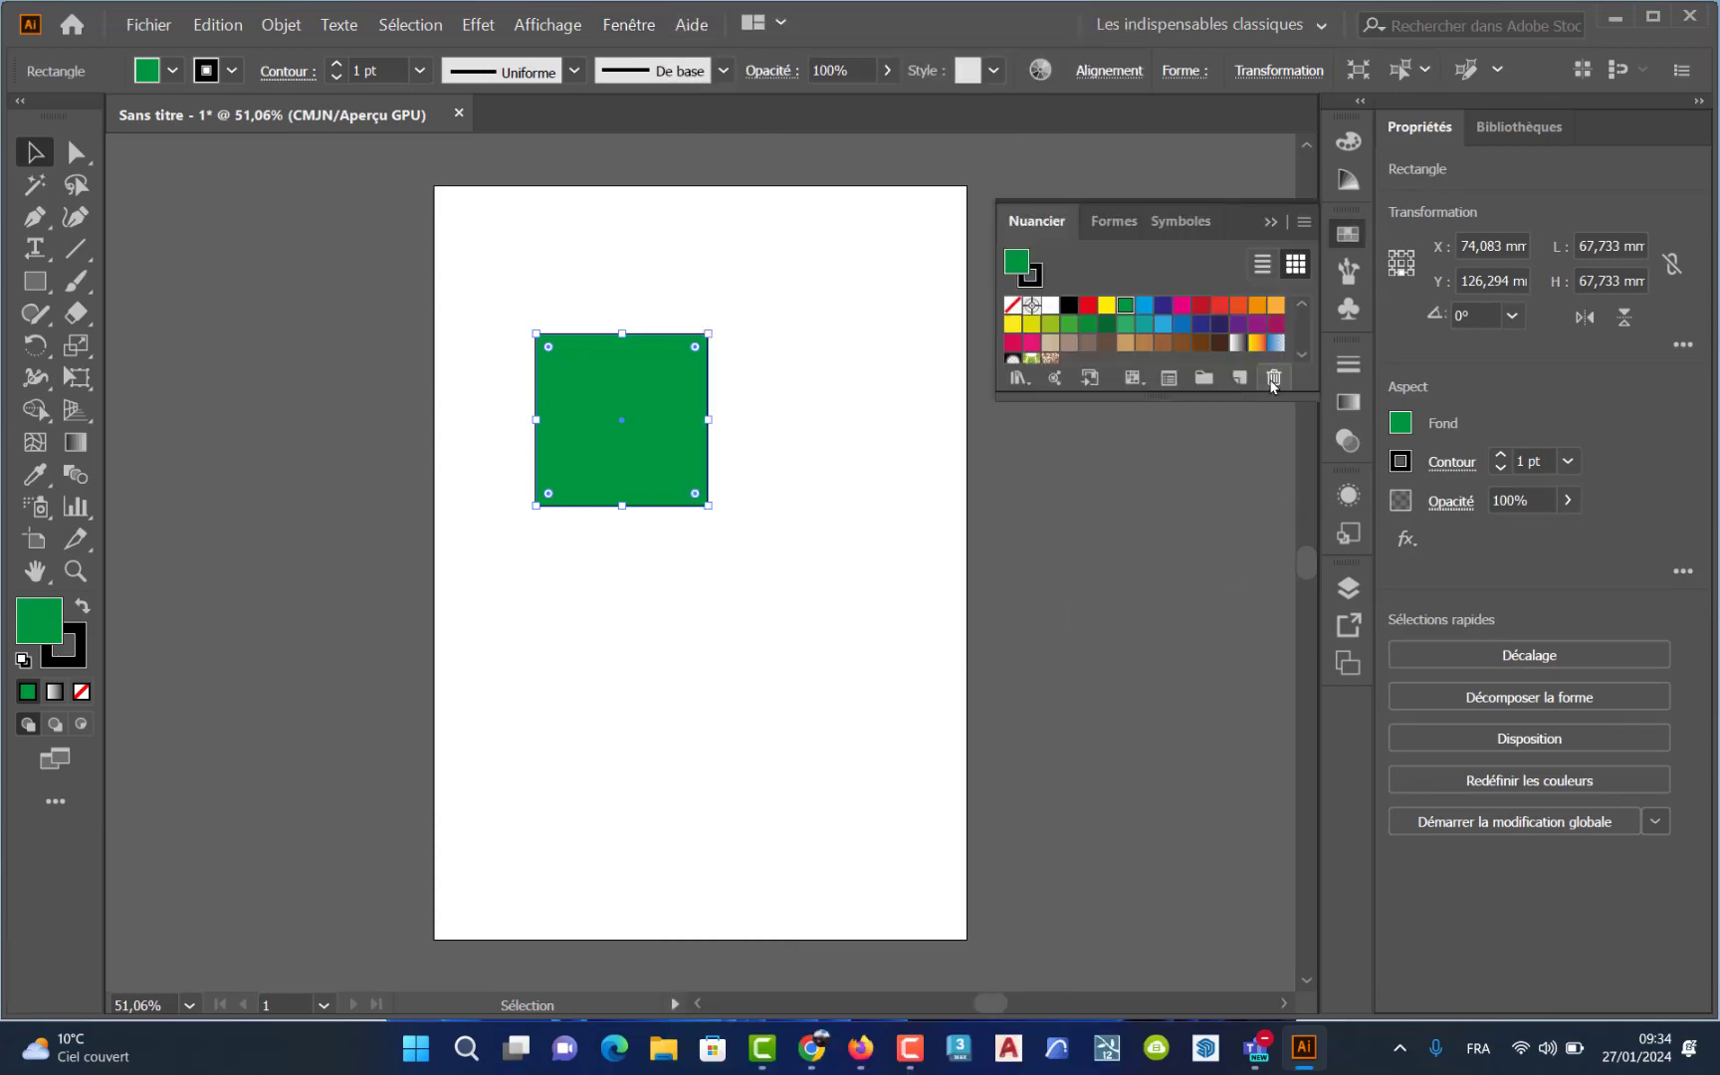
left_click_drag(1230, 394, 1240, 687)
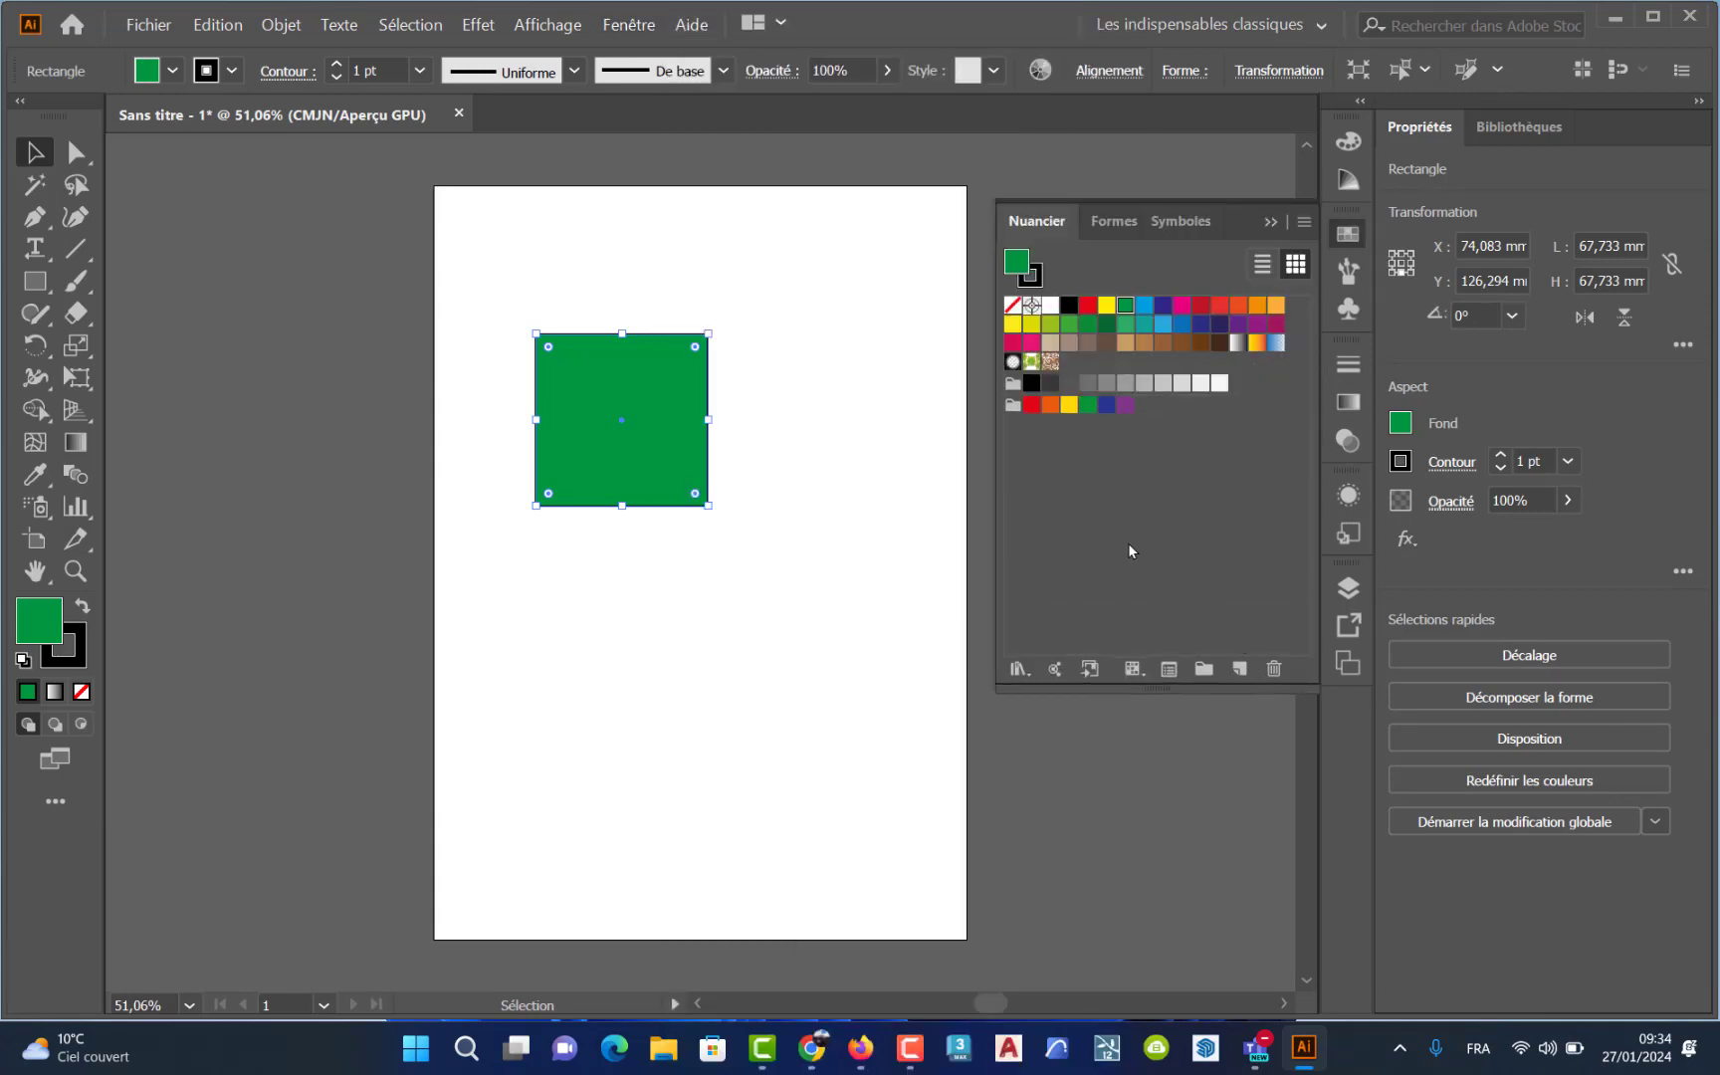
- Delete all swatches except none, registration, white and black
left_click(895, 546)
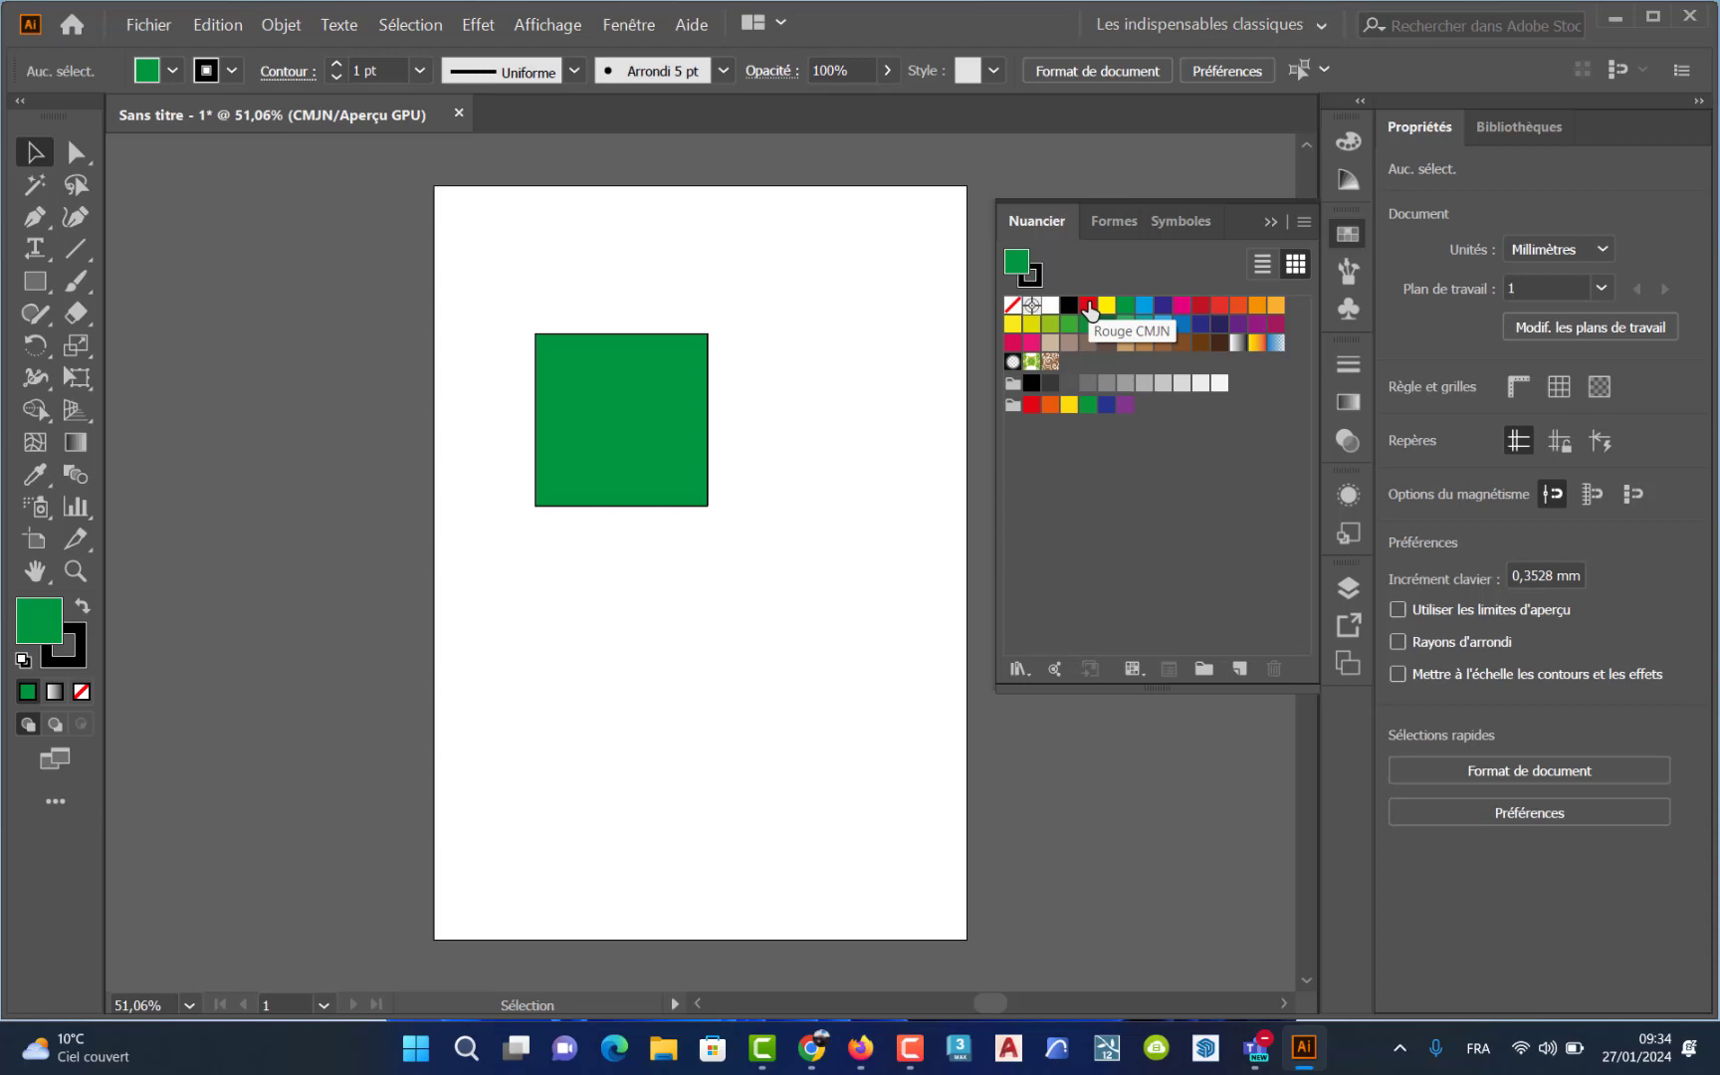
left_click(1089, 307)
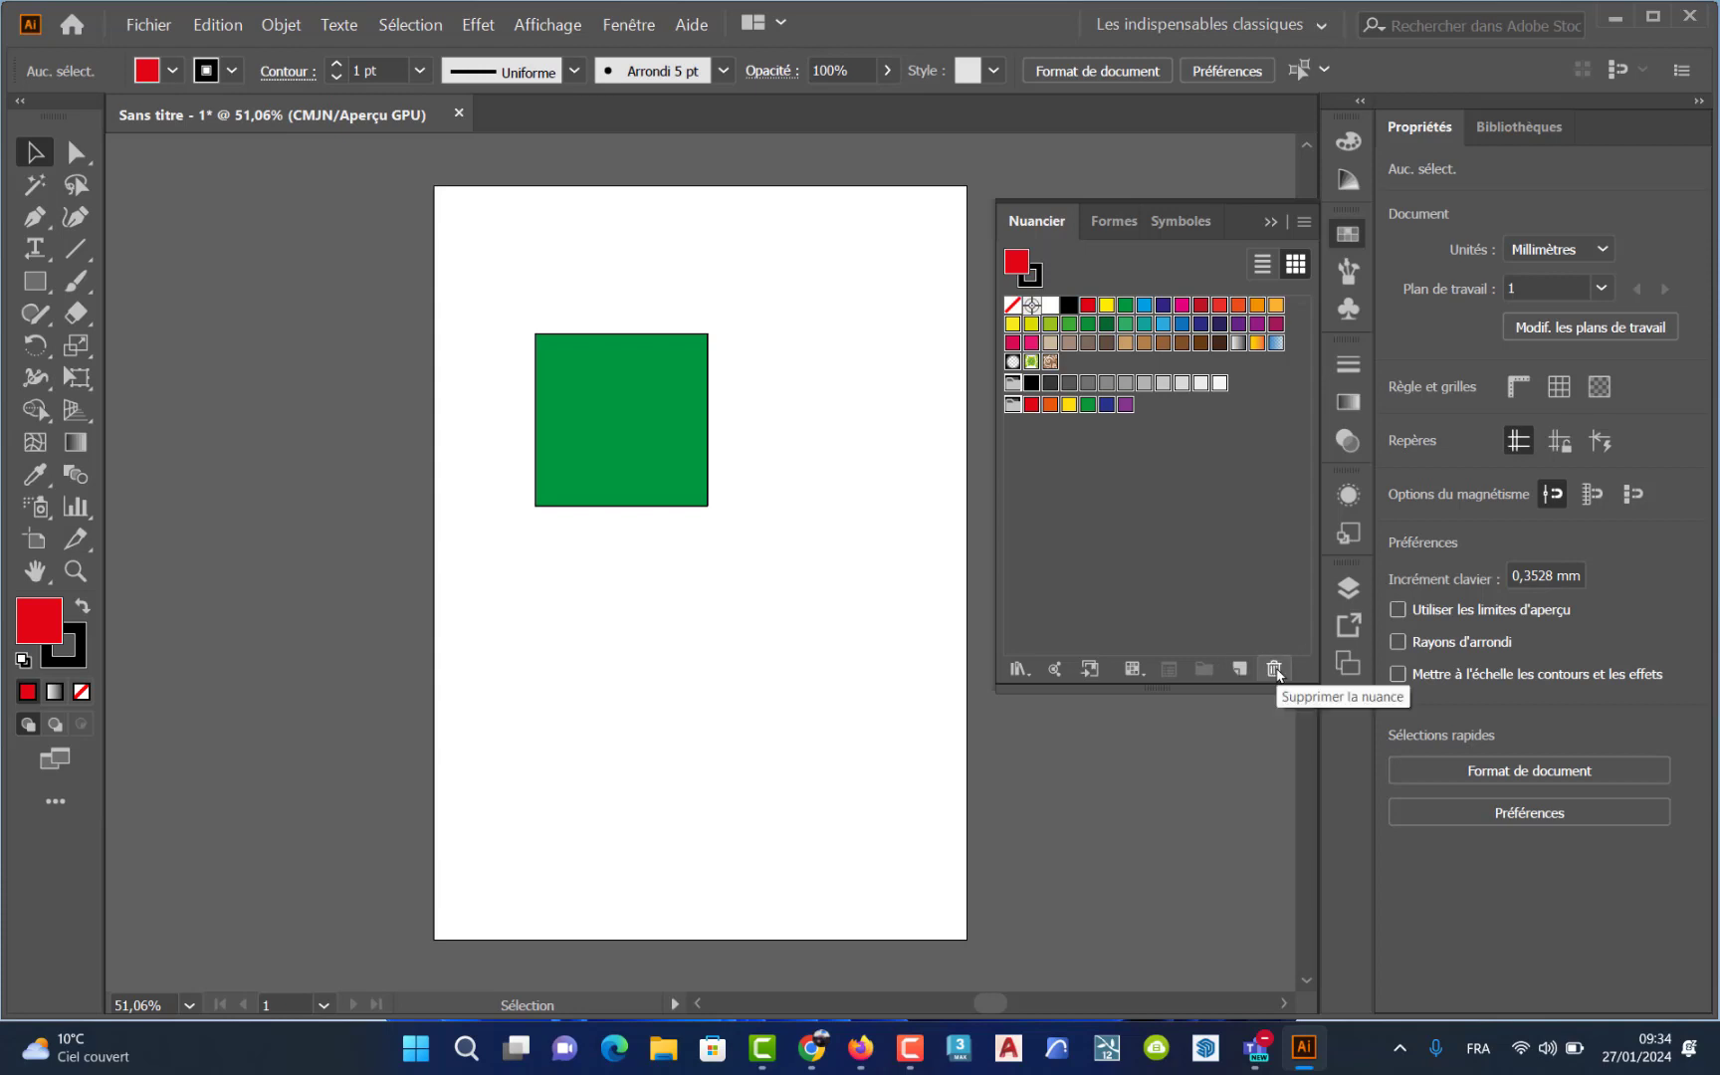
left_click(1273, 670)
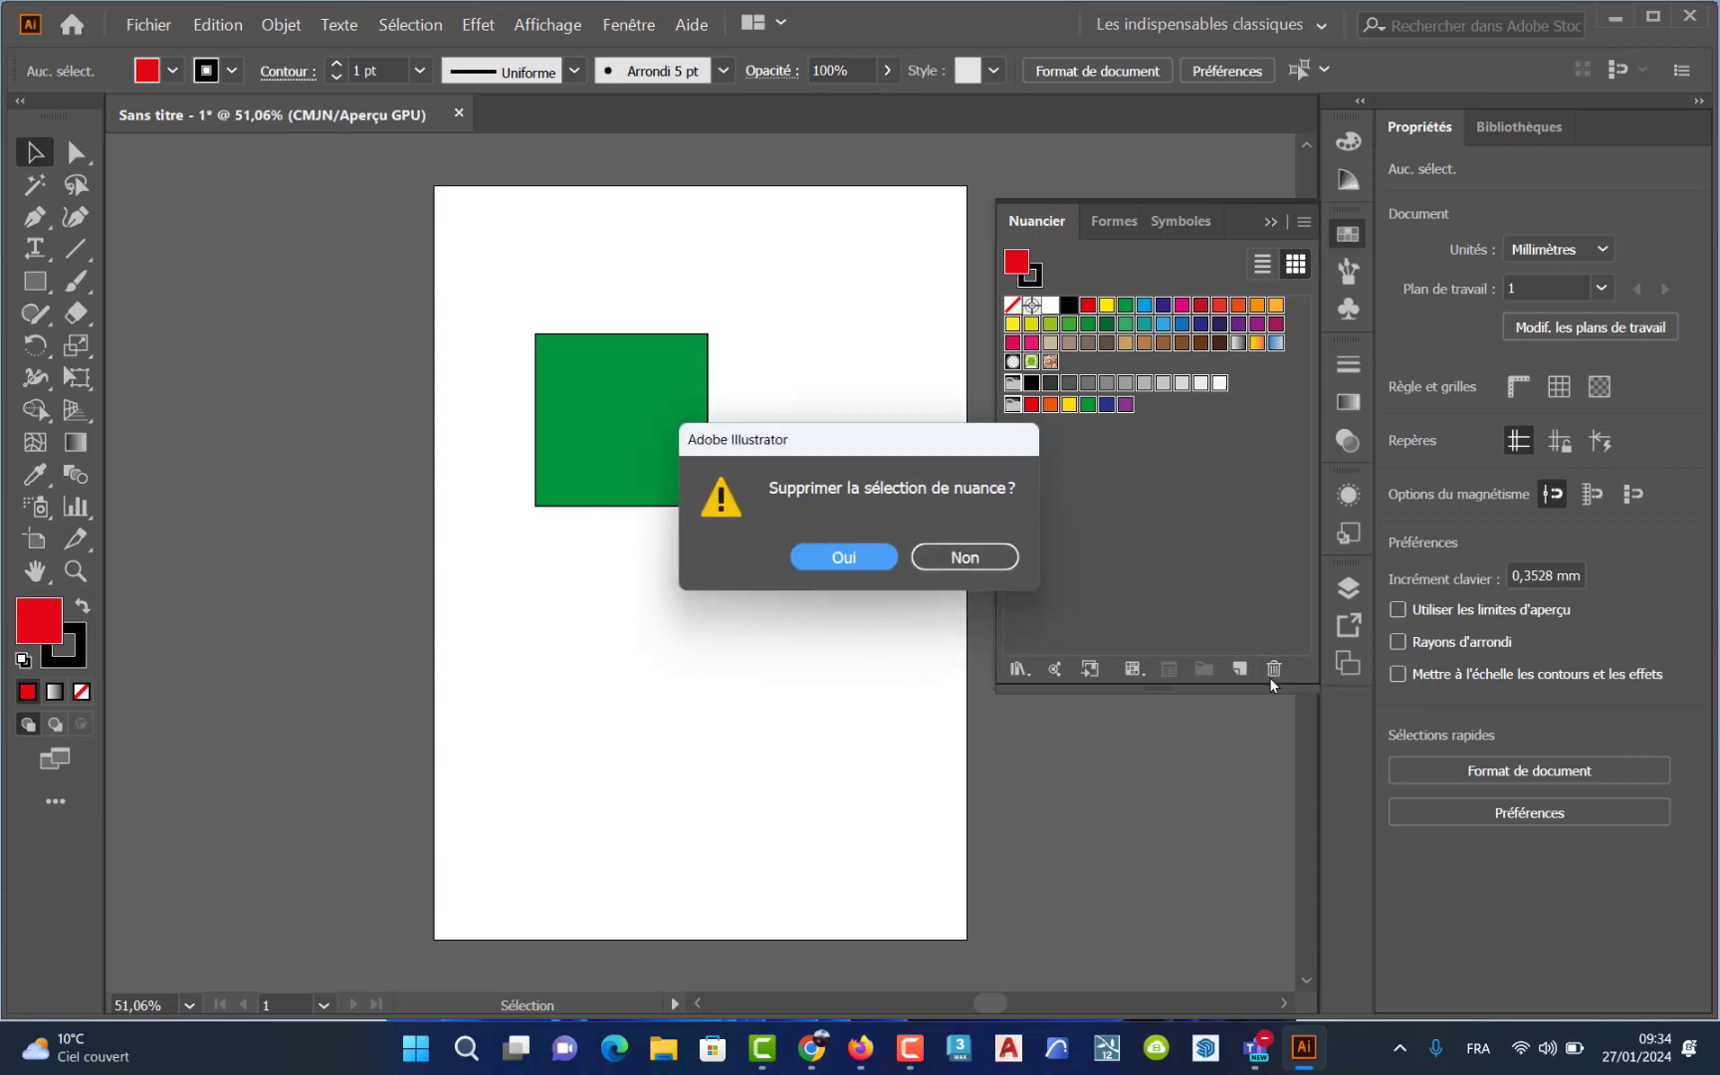
left_click(844, 557)
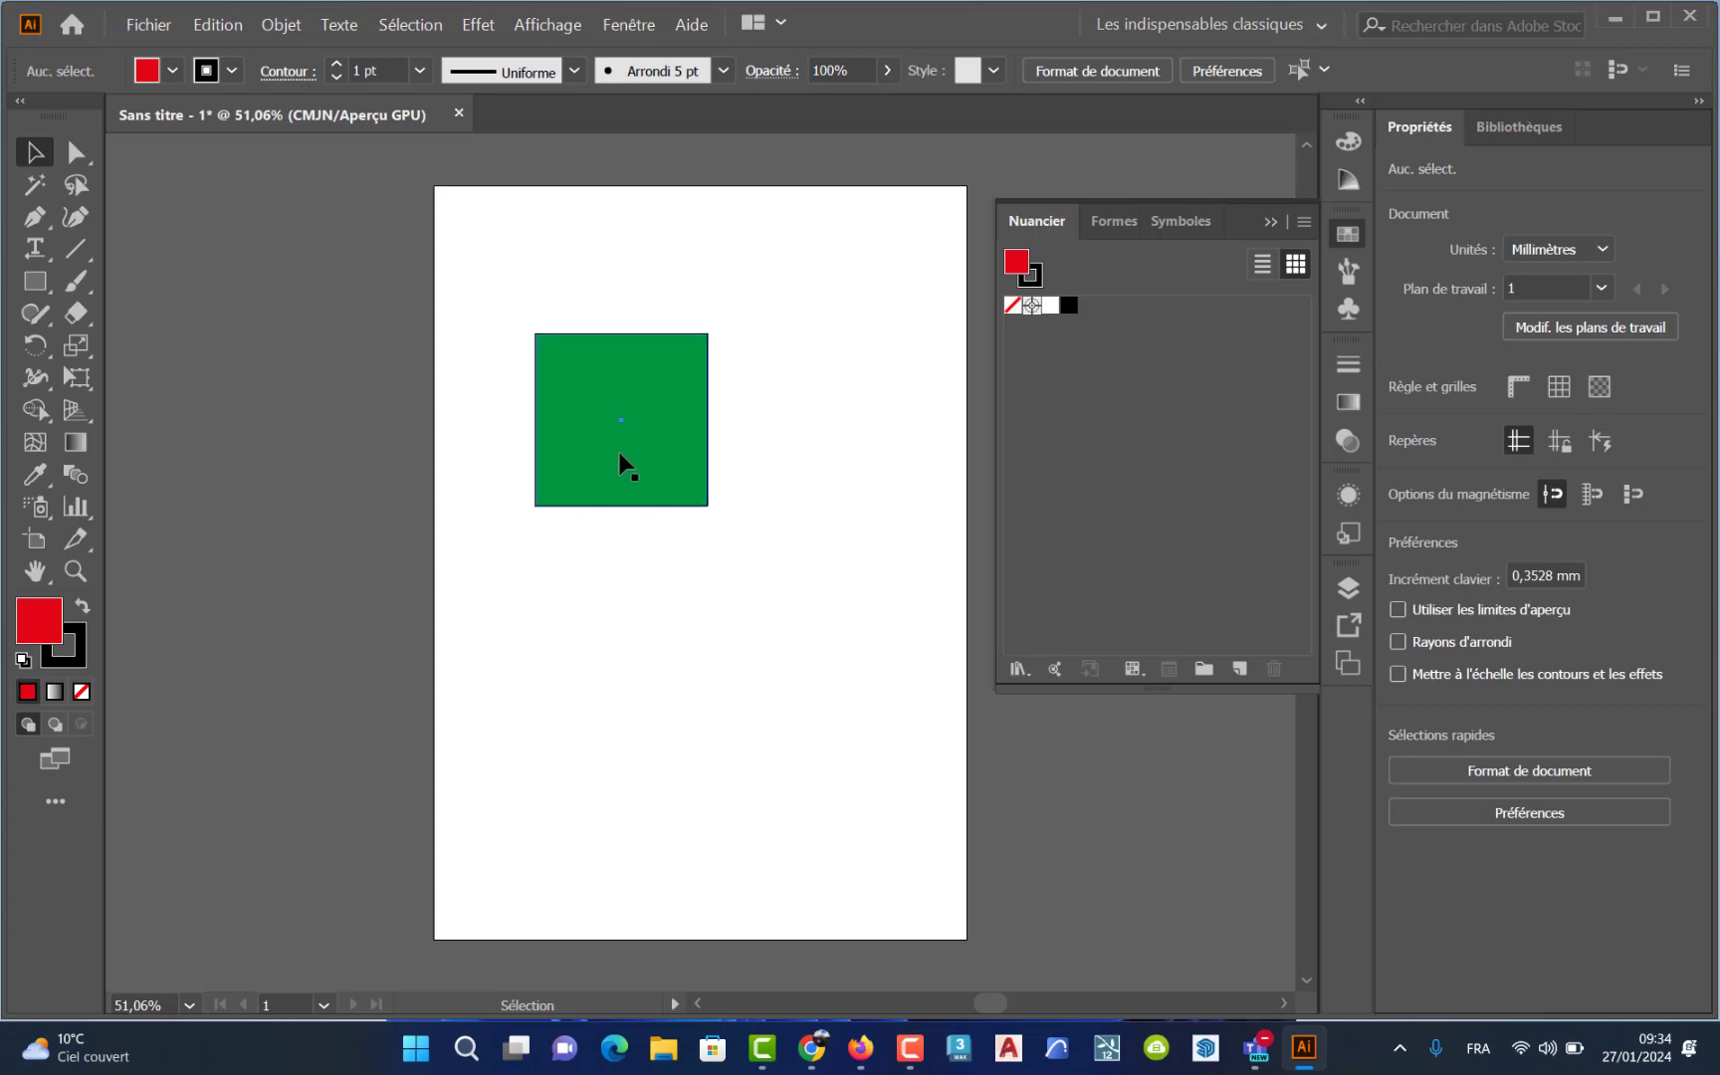
left_click(623, 463)
- Set the square's fill to C 100, M 50, Y 0 in the Color Picker
double_click(52, 617)
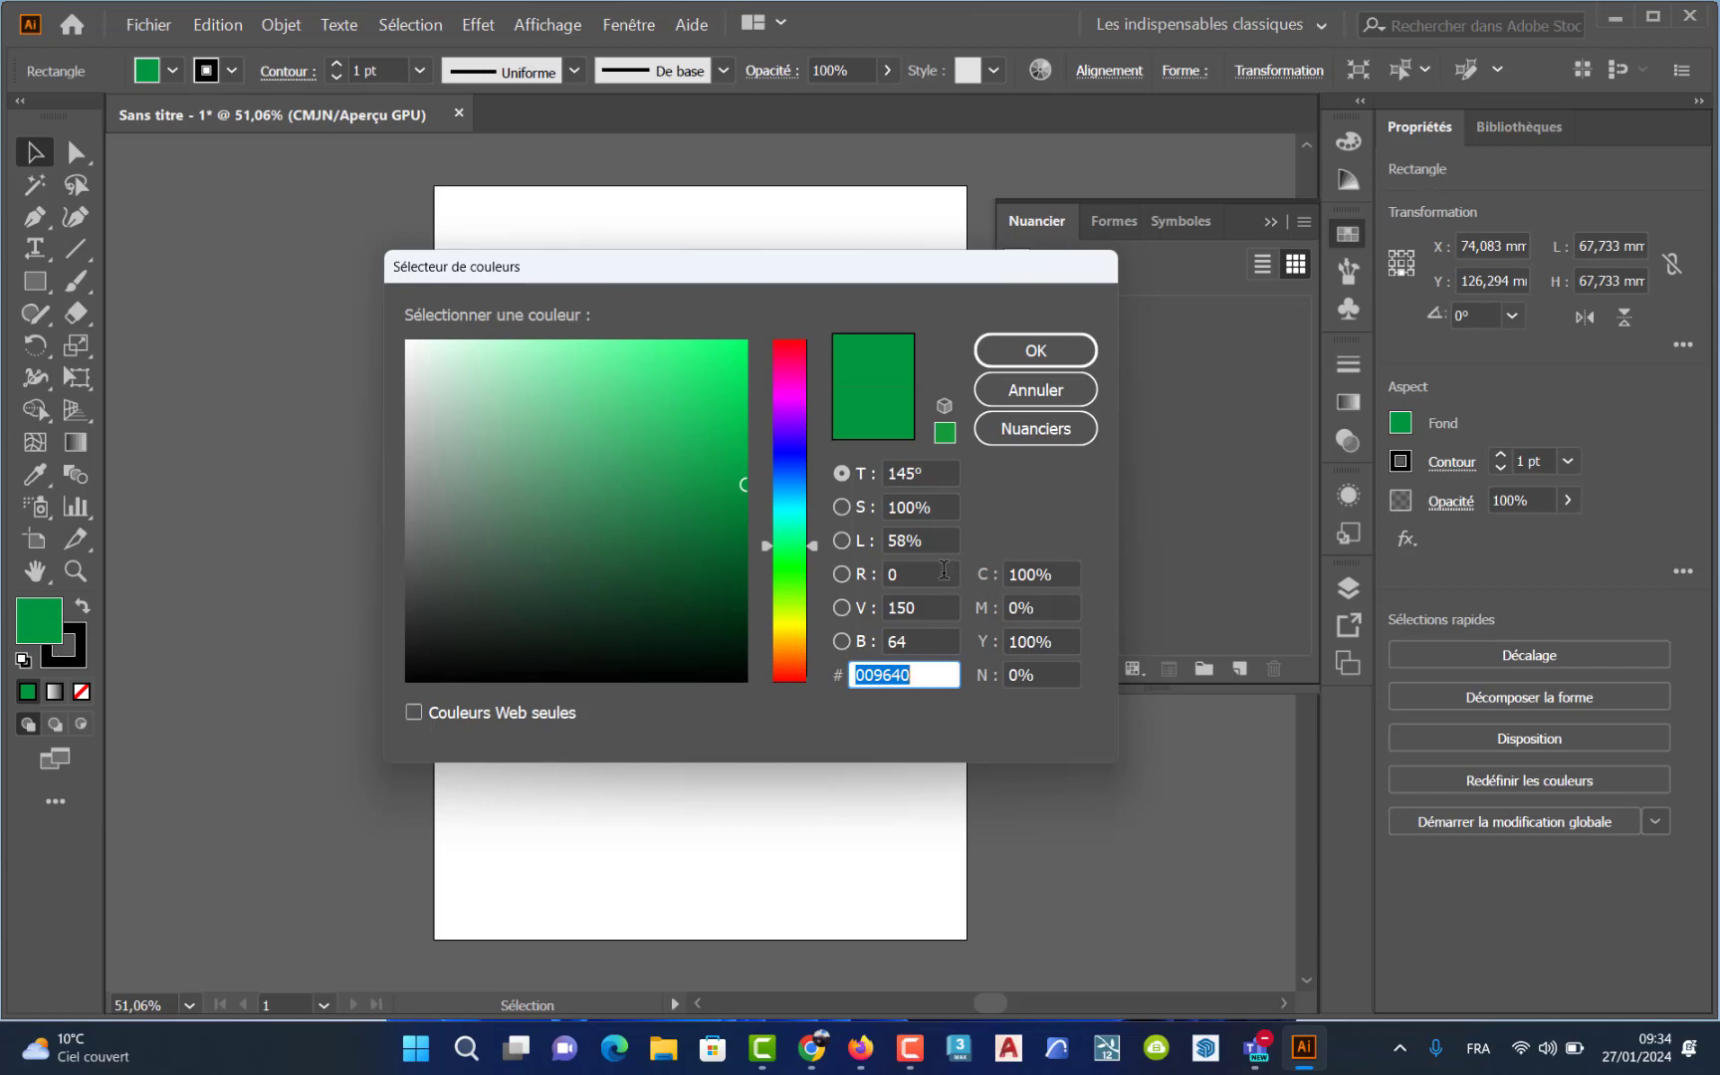
left_click(1062, 573)
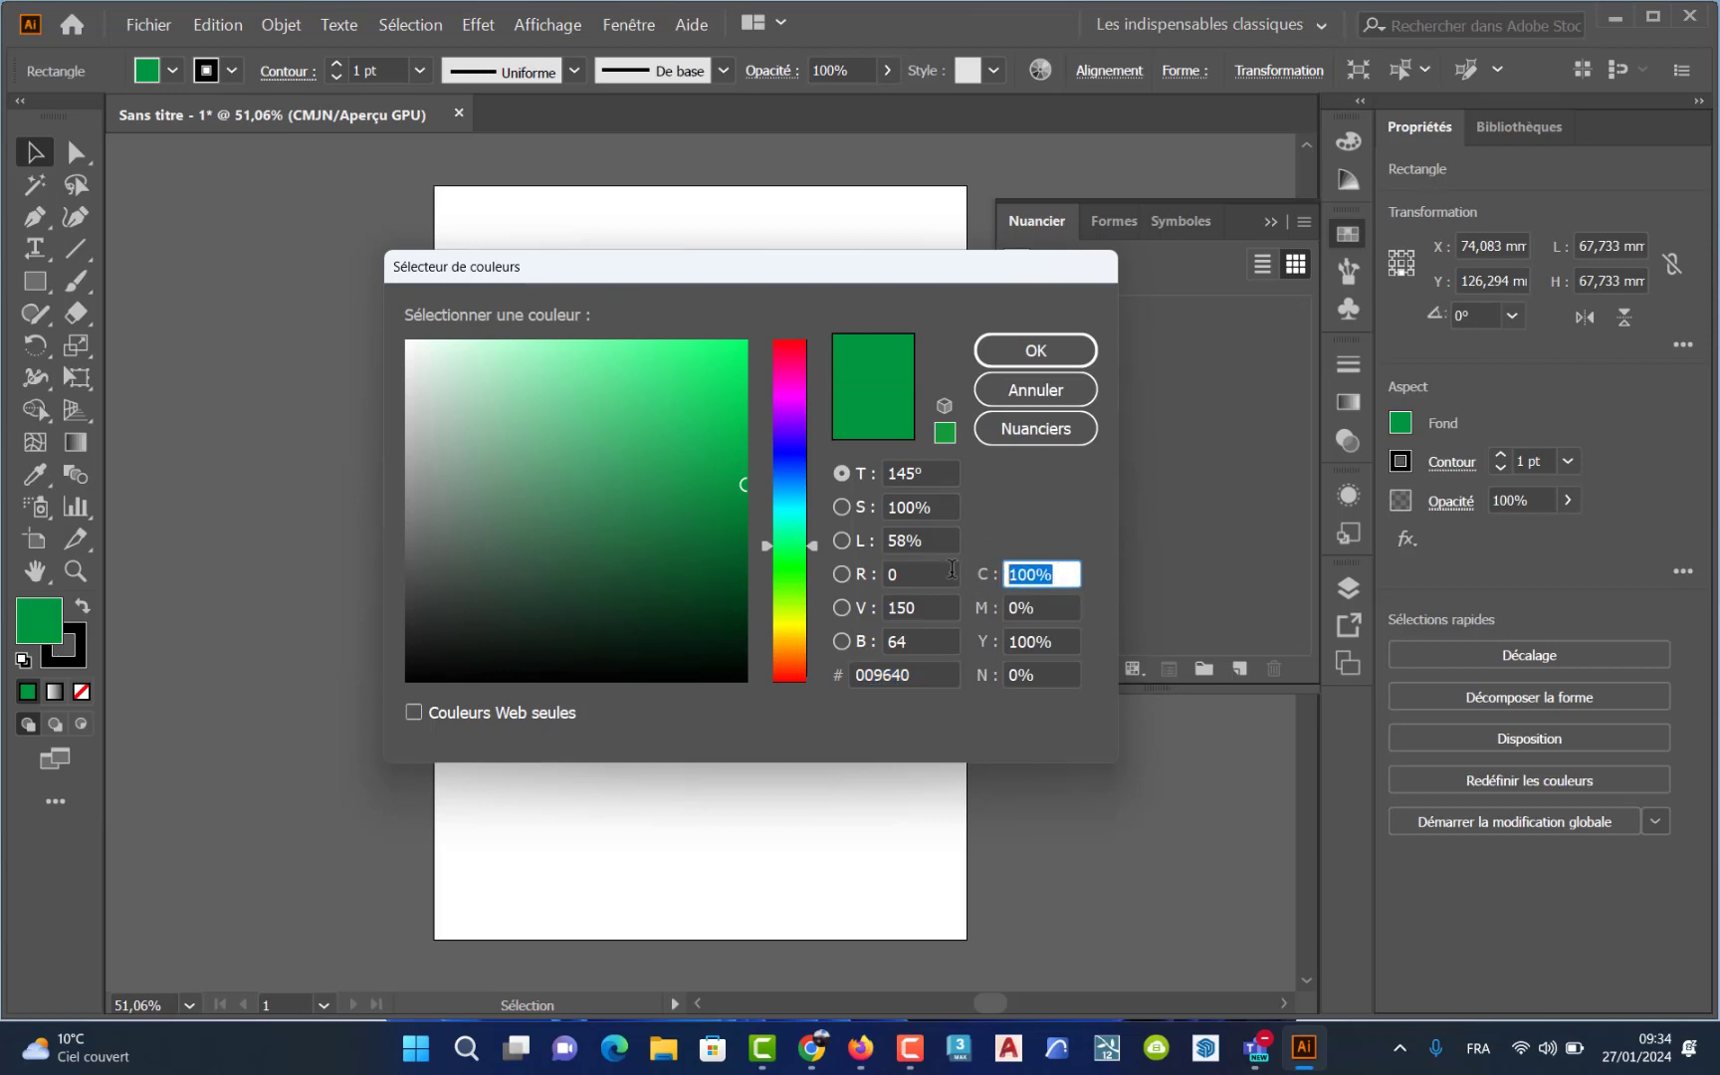
type("10")
key("Tab")
type("50")
key("Tab")
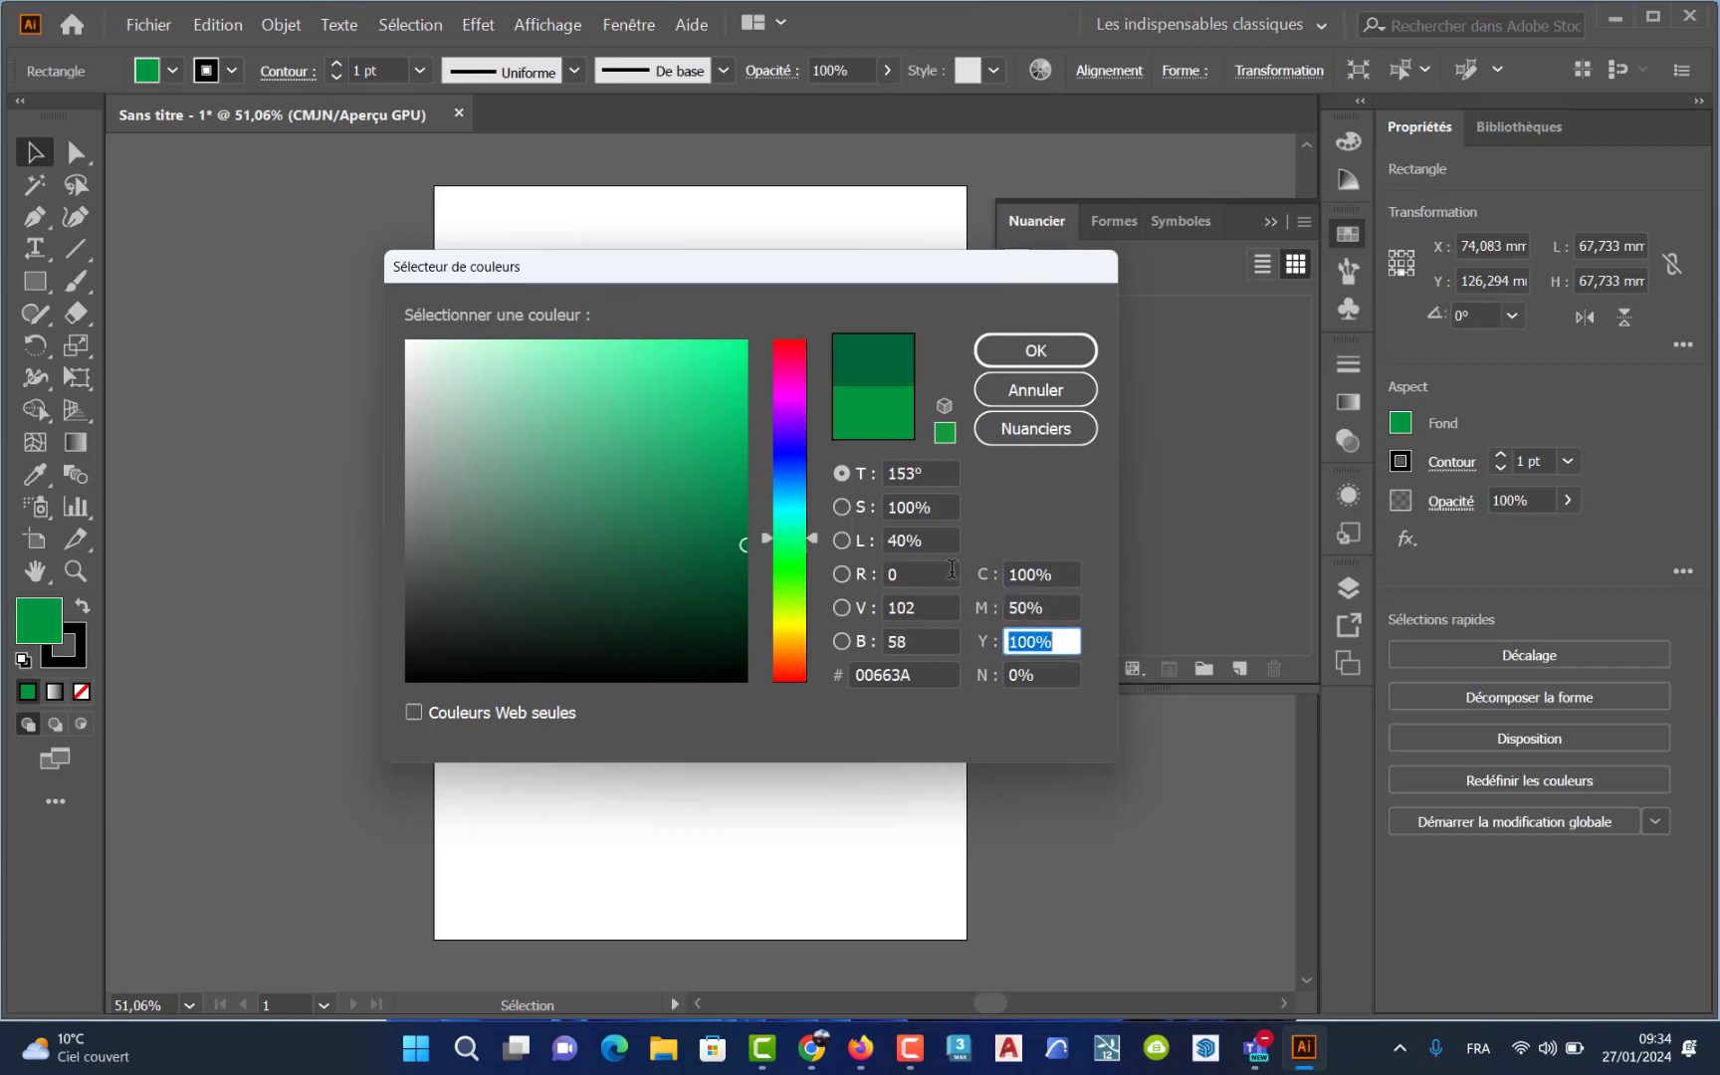
type("0")
- Apply the blue fill and move the square to the page's top-left corner
left_click(1035, 350)
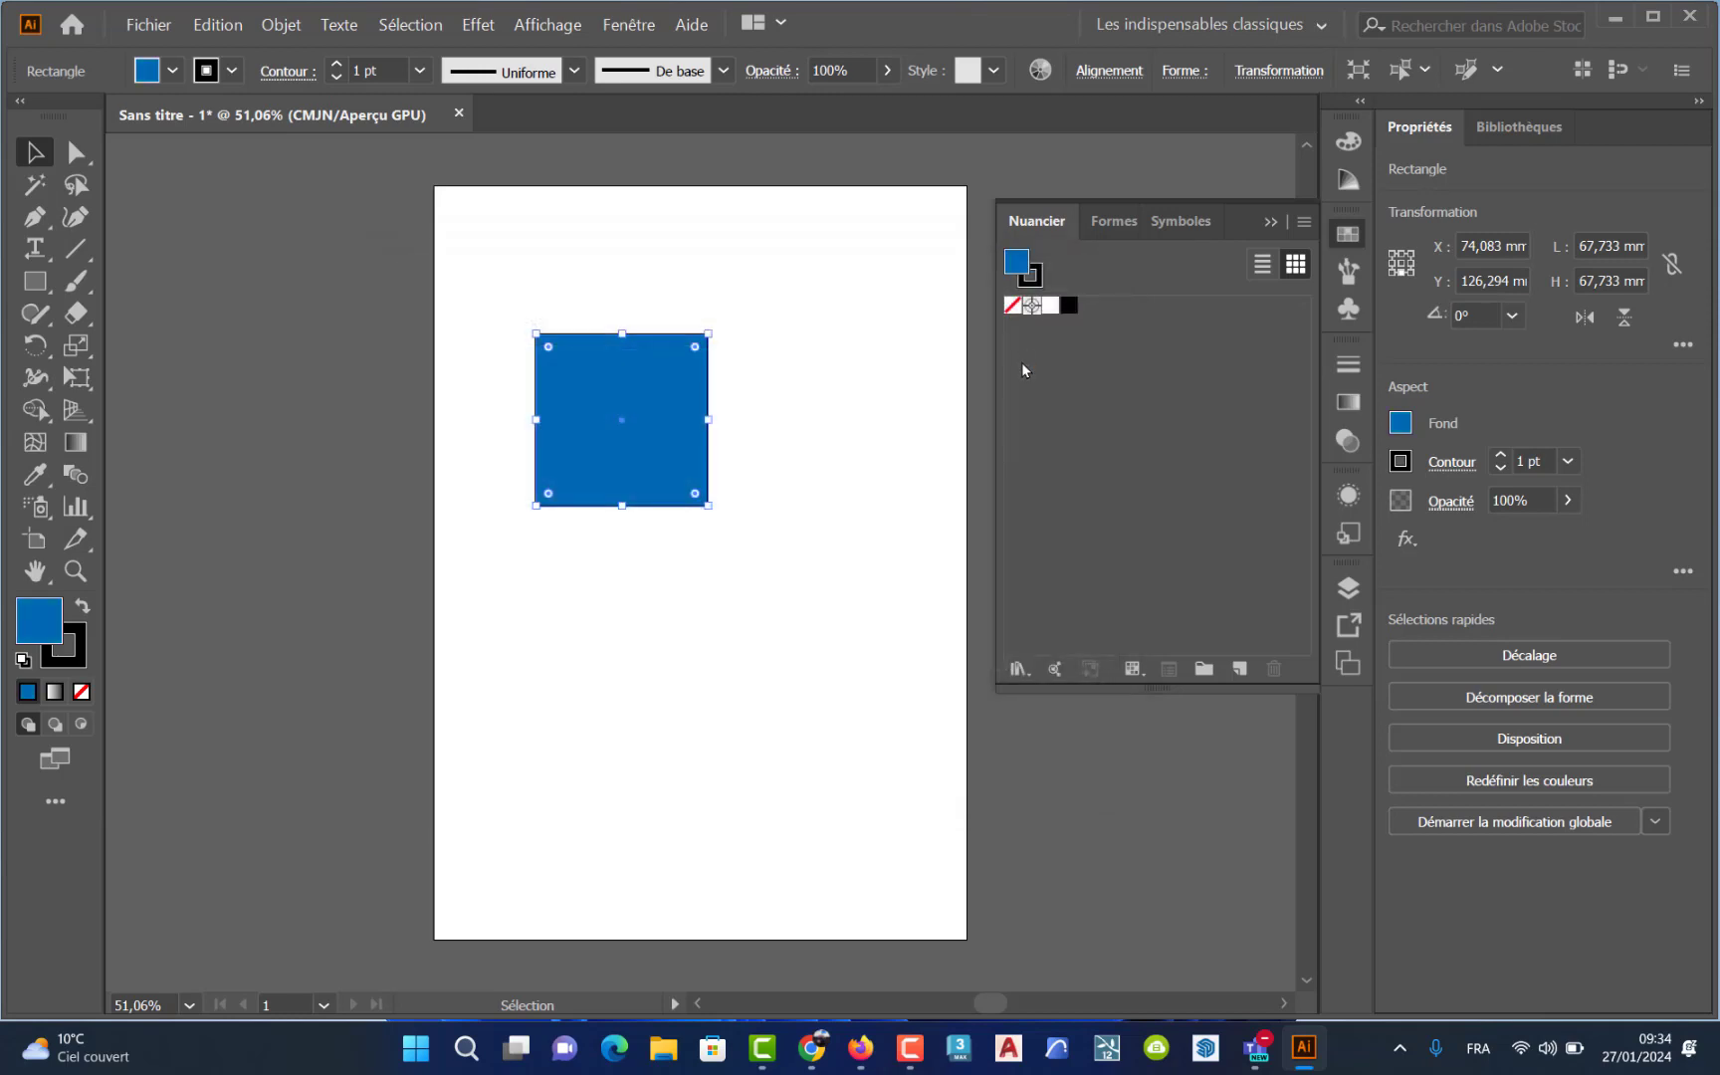
left_click_drag(665, 459, 572, 329)
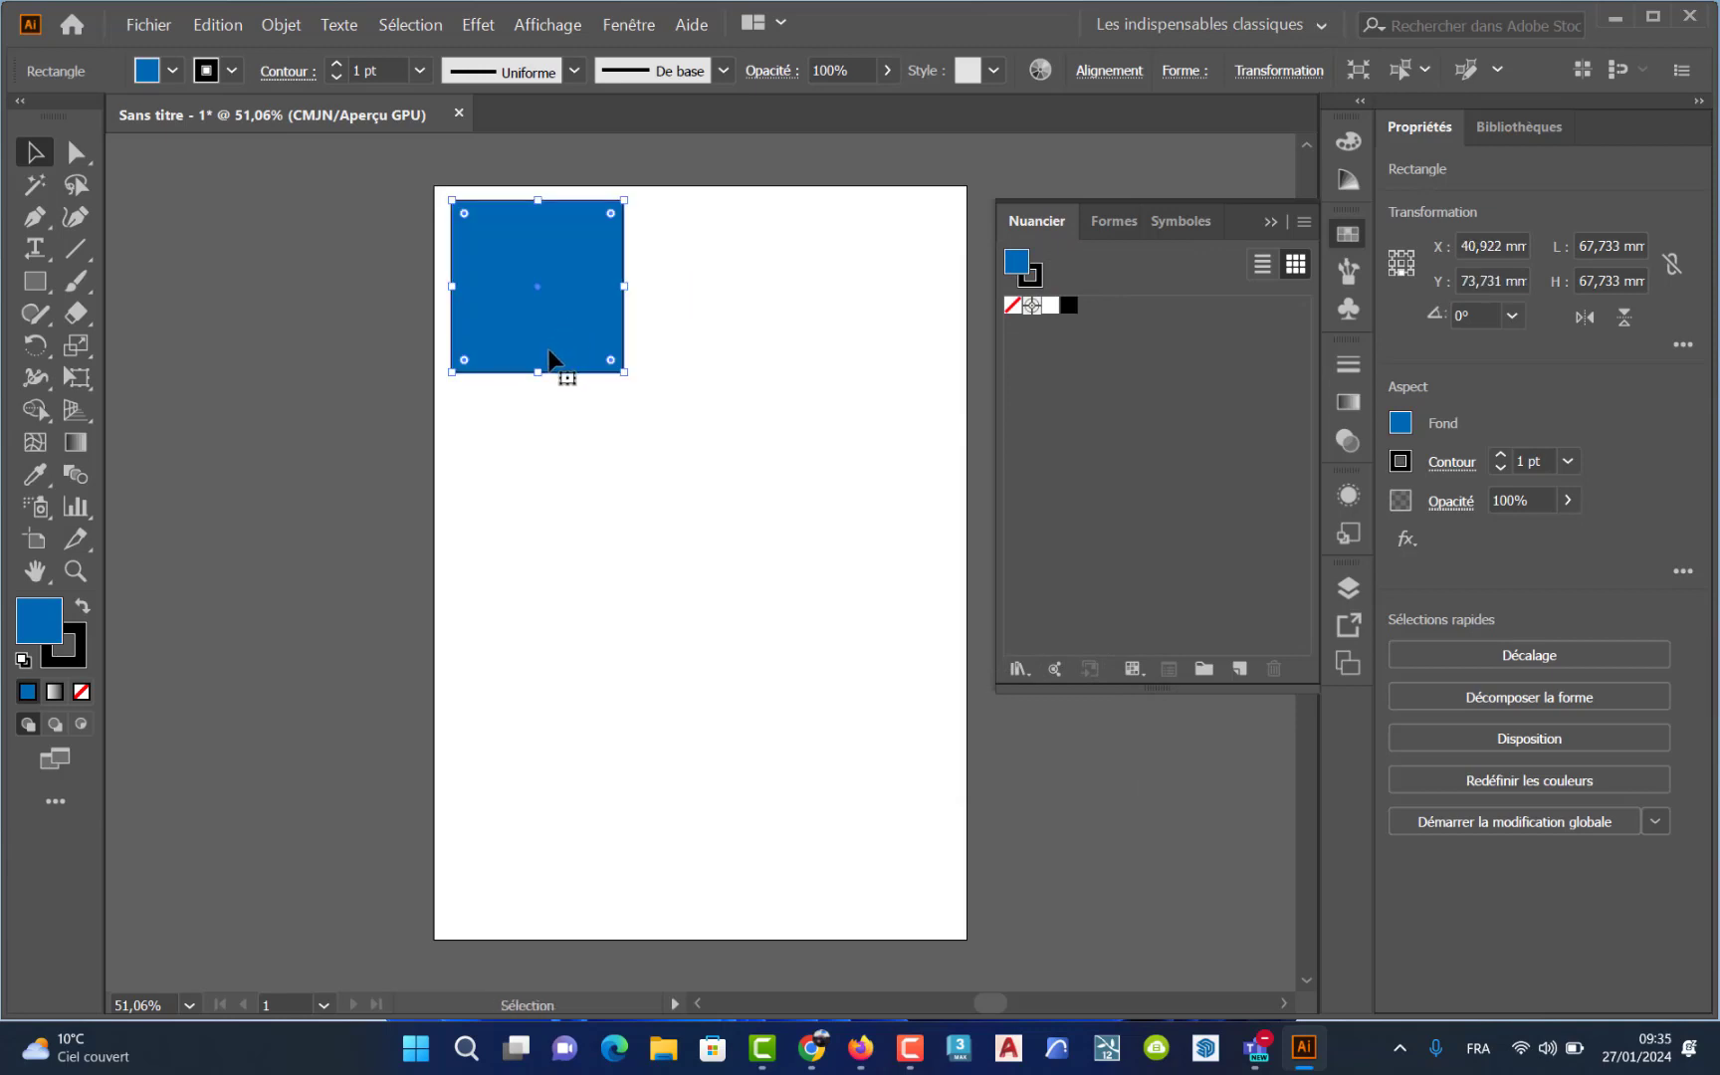
left_click(506, 569)
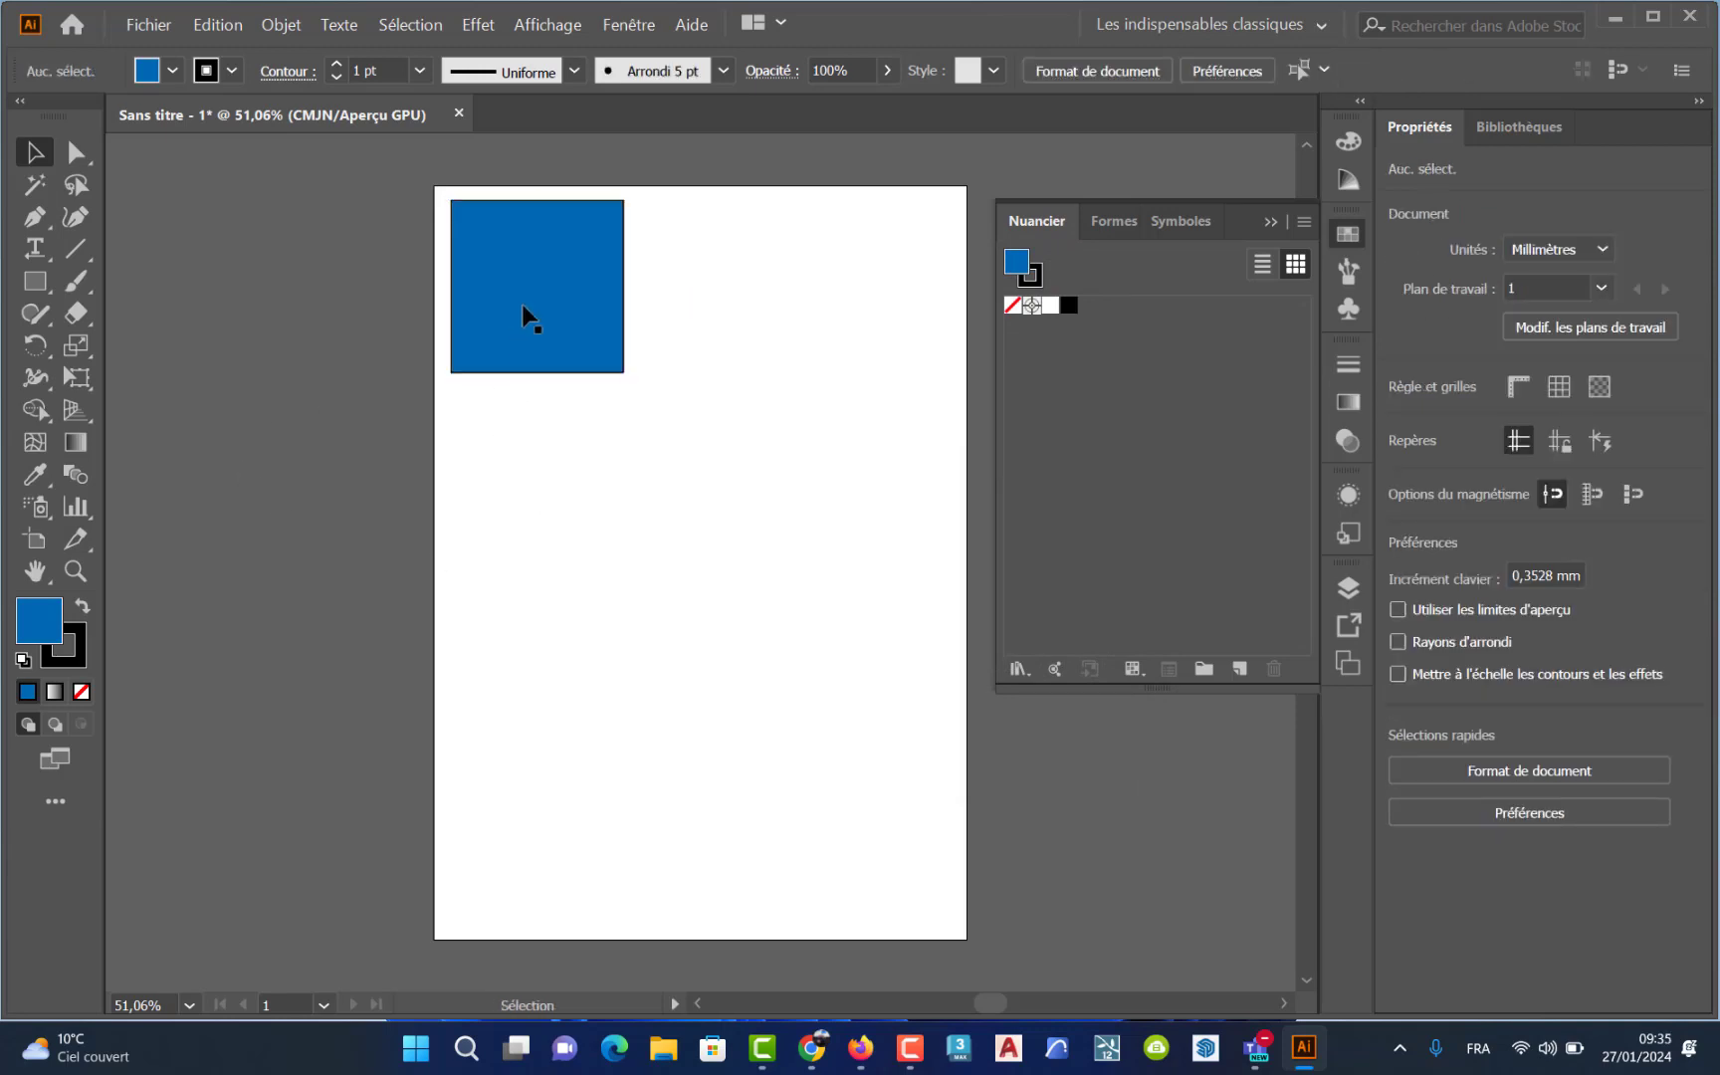
left_click(528, 318)
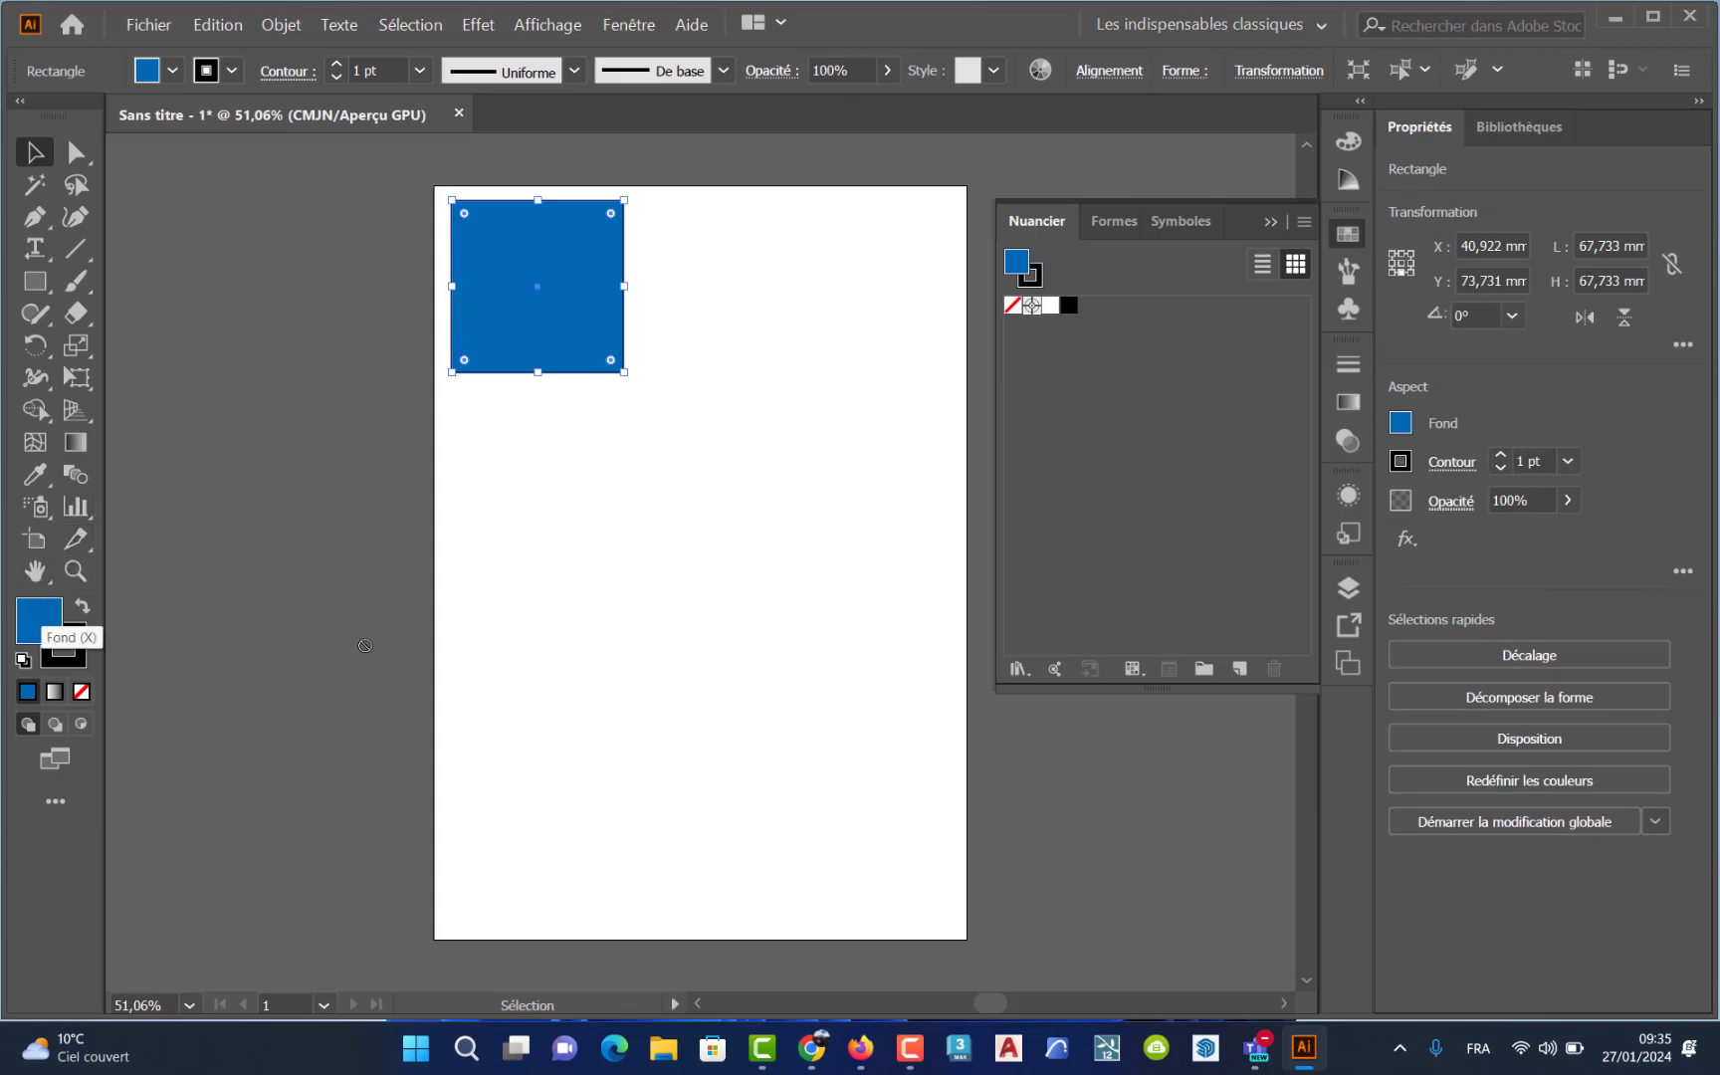
- Save the blue as a swatch and place a copy of the square directly below
left_click_drag(365, 645, 1122, 326)
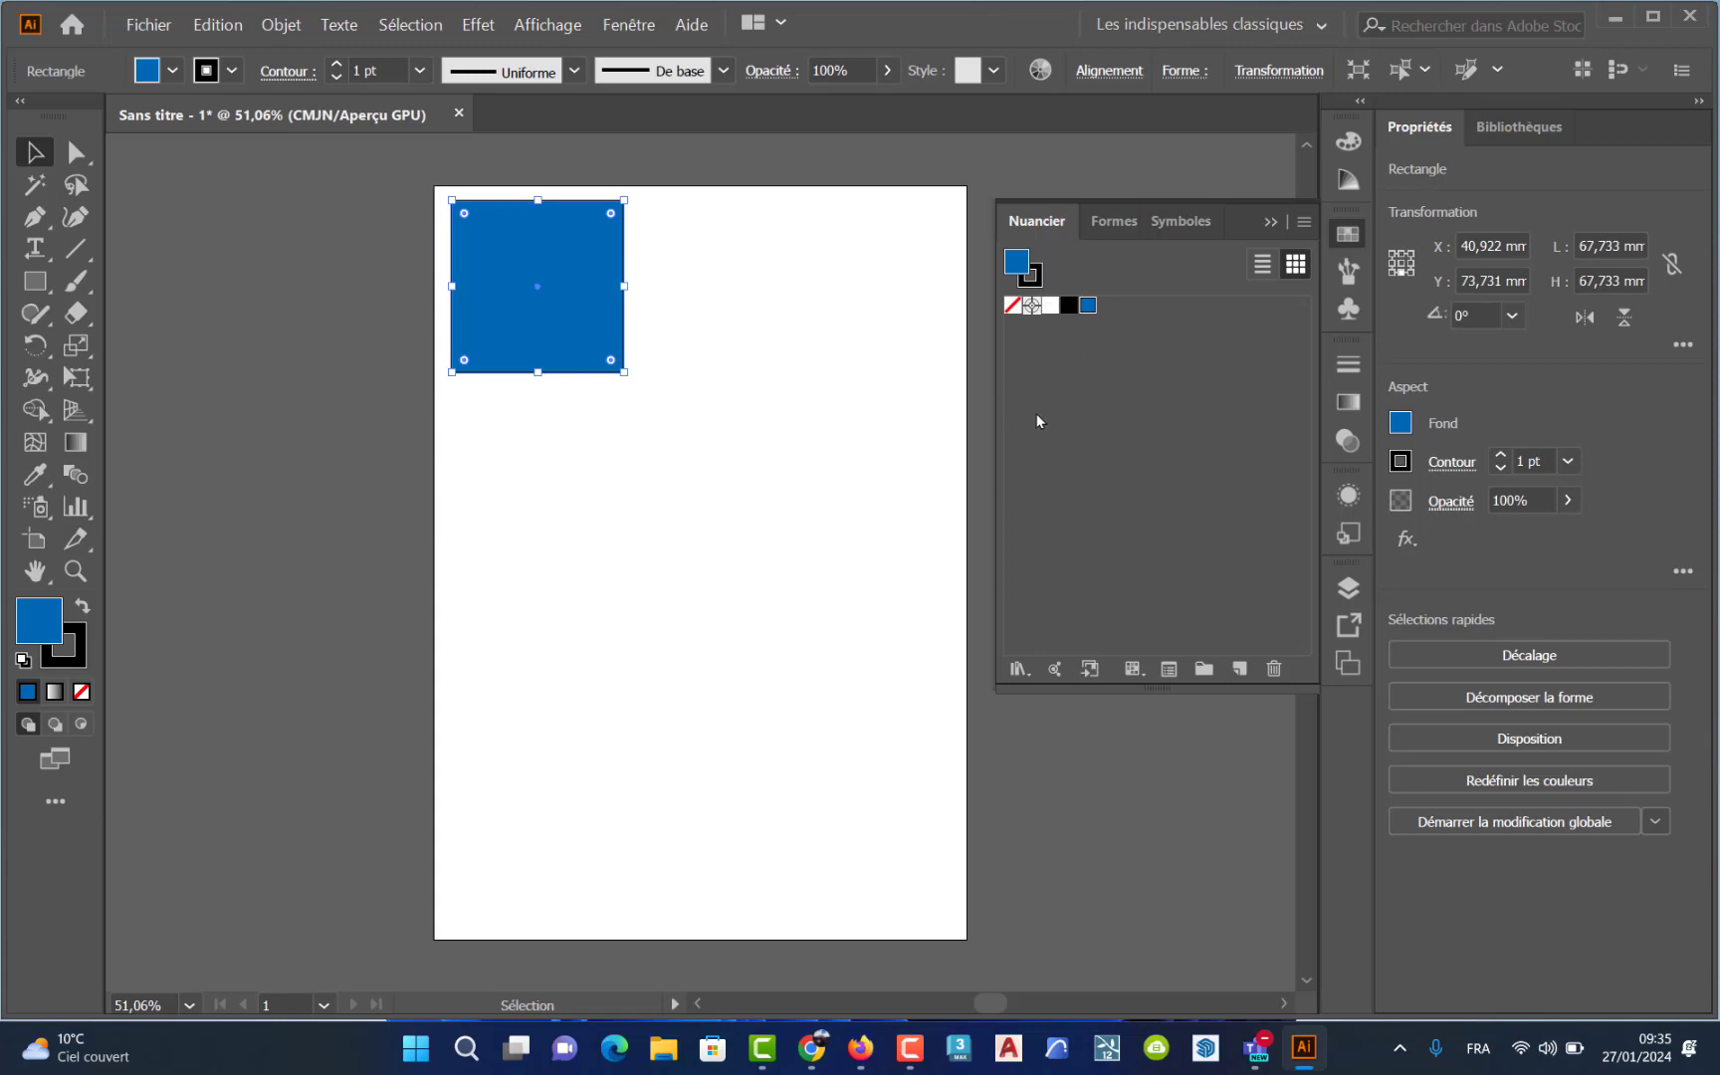
left_click(744, 376)
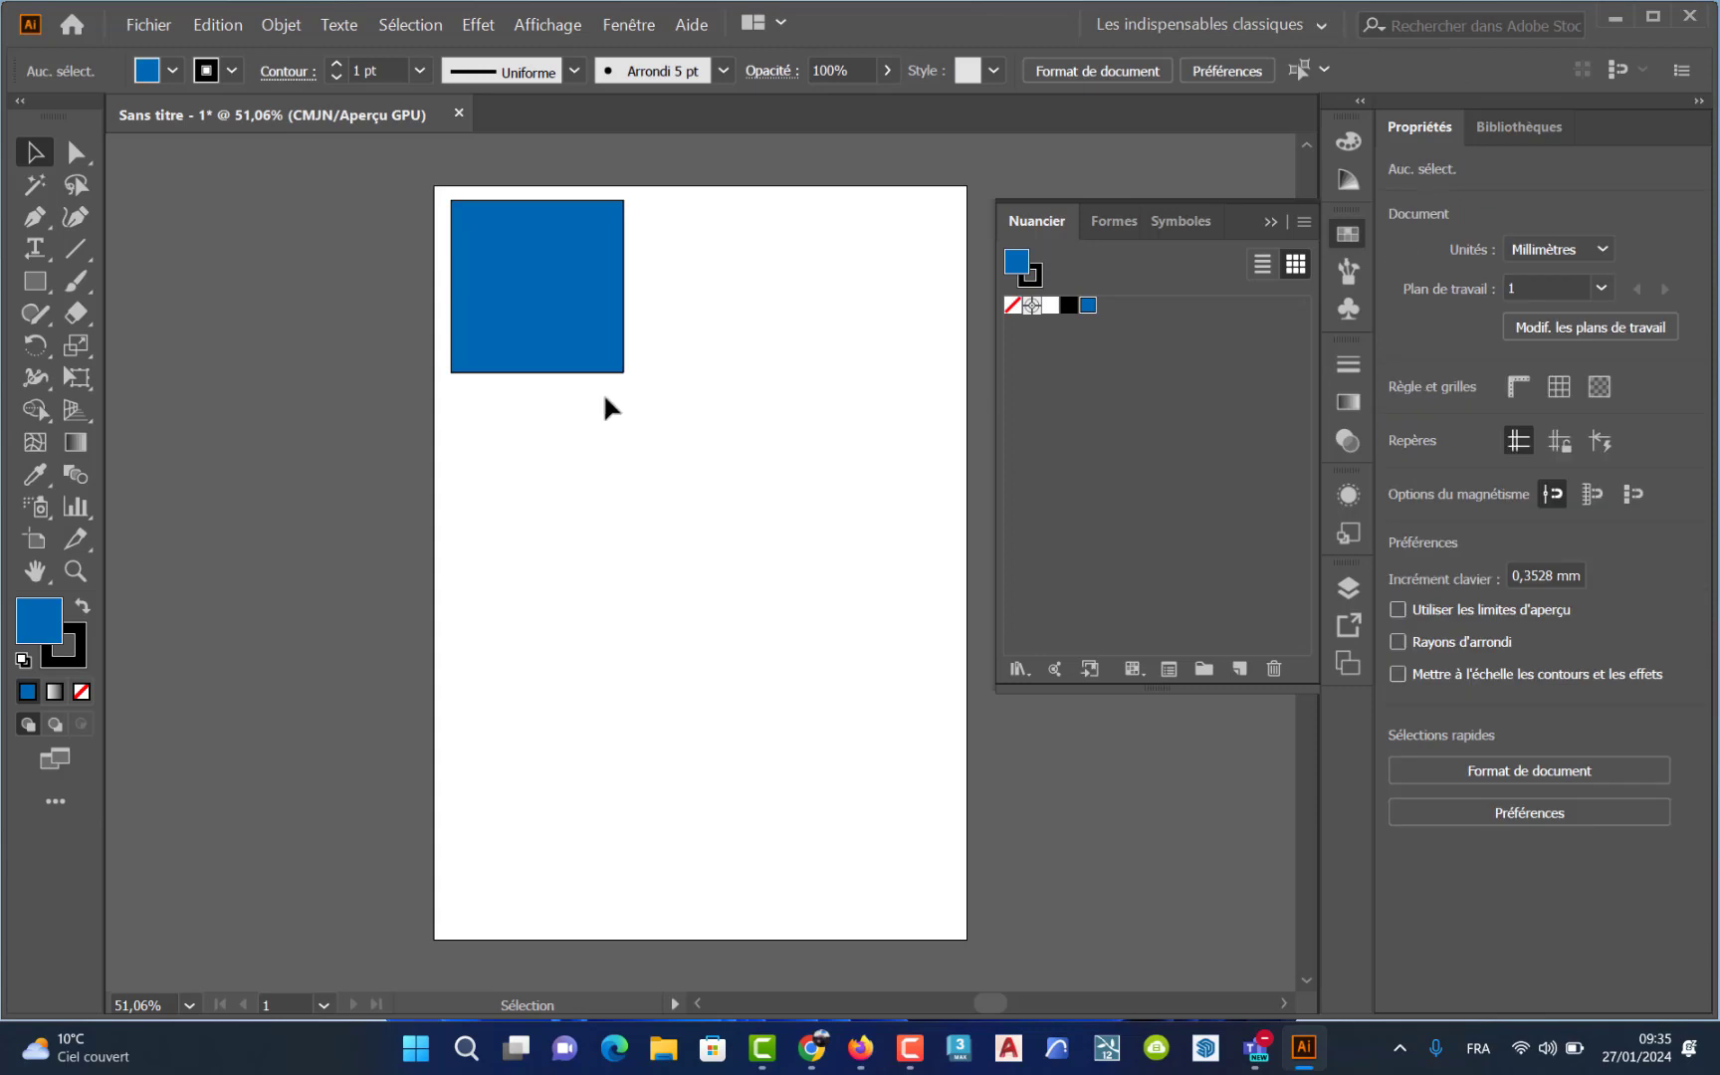
mouse_move(585, 339)
left_mouse_down()
mouse_move(652, 540)
mouse_move(647, 526)
left_mouse_up()
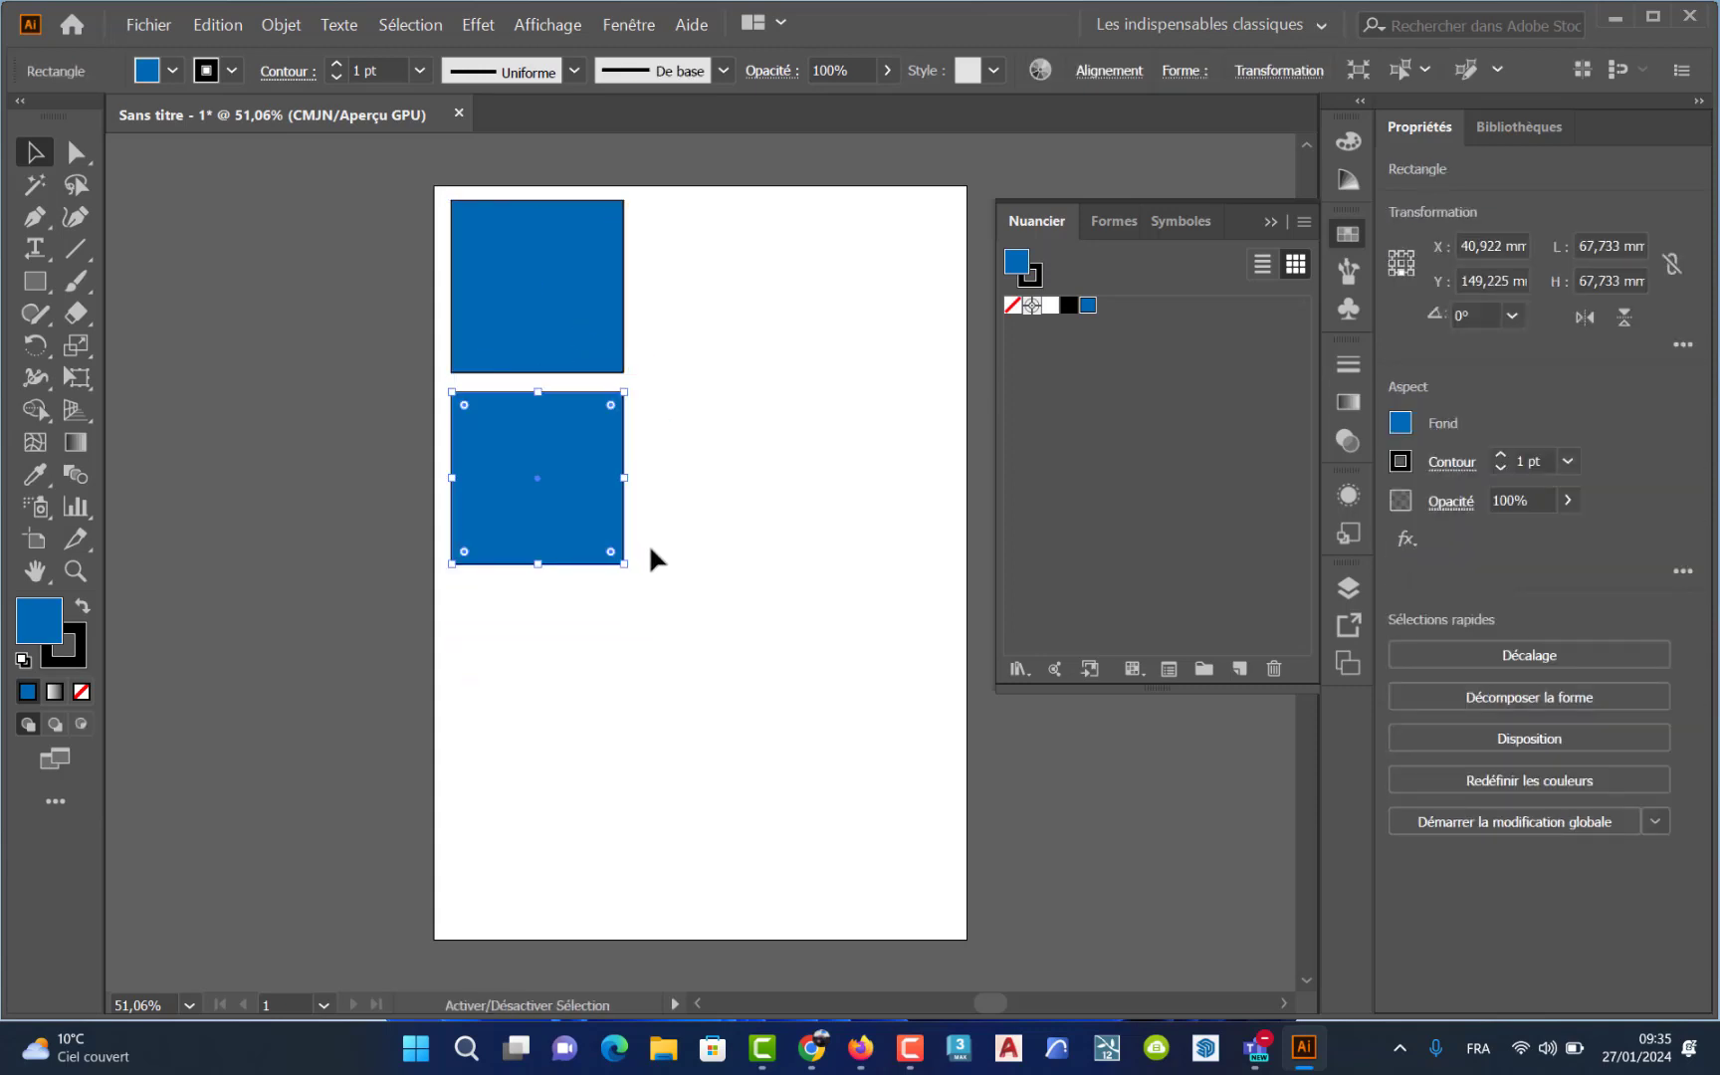
- Give the lower copy a light grey fill of C 0, M 0, Y 0, K 10
double_click(48, 625)
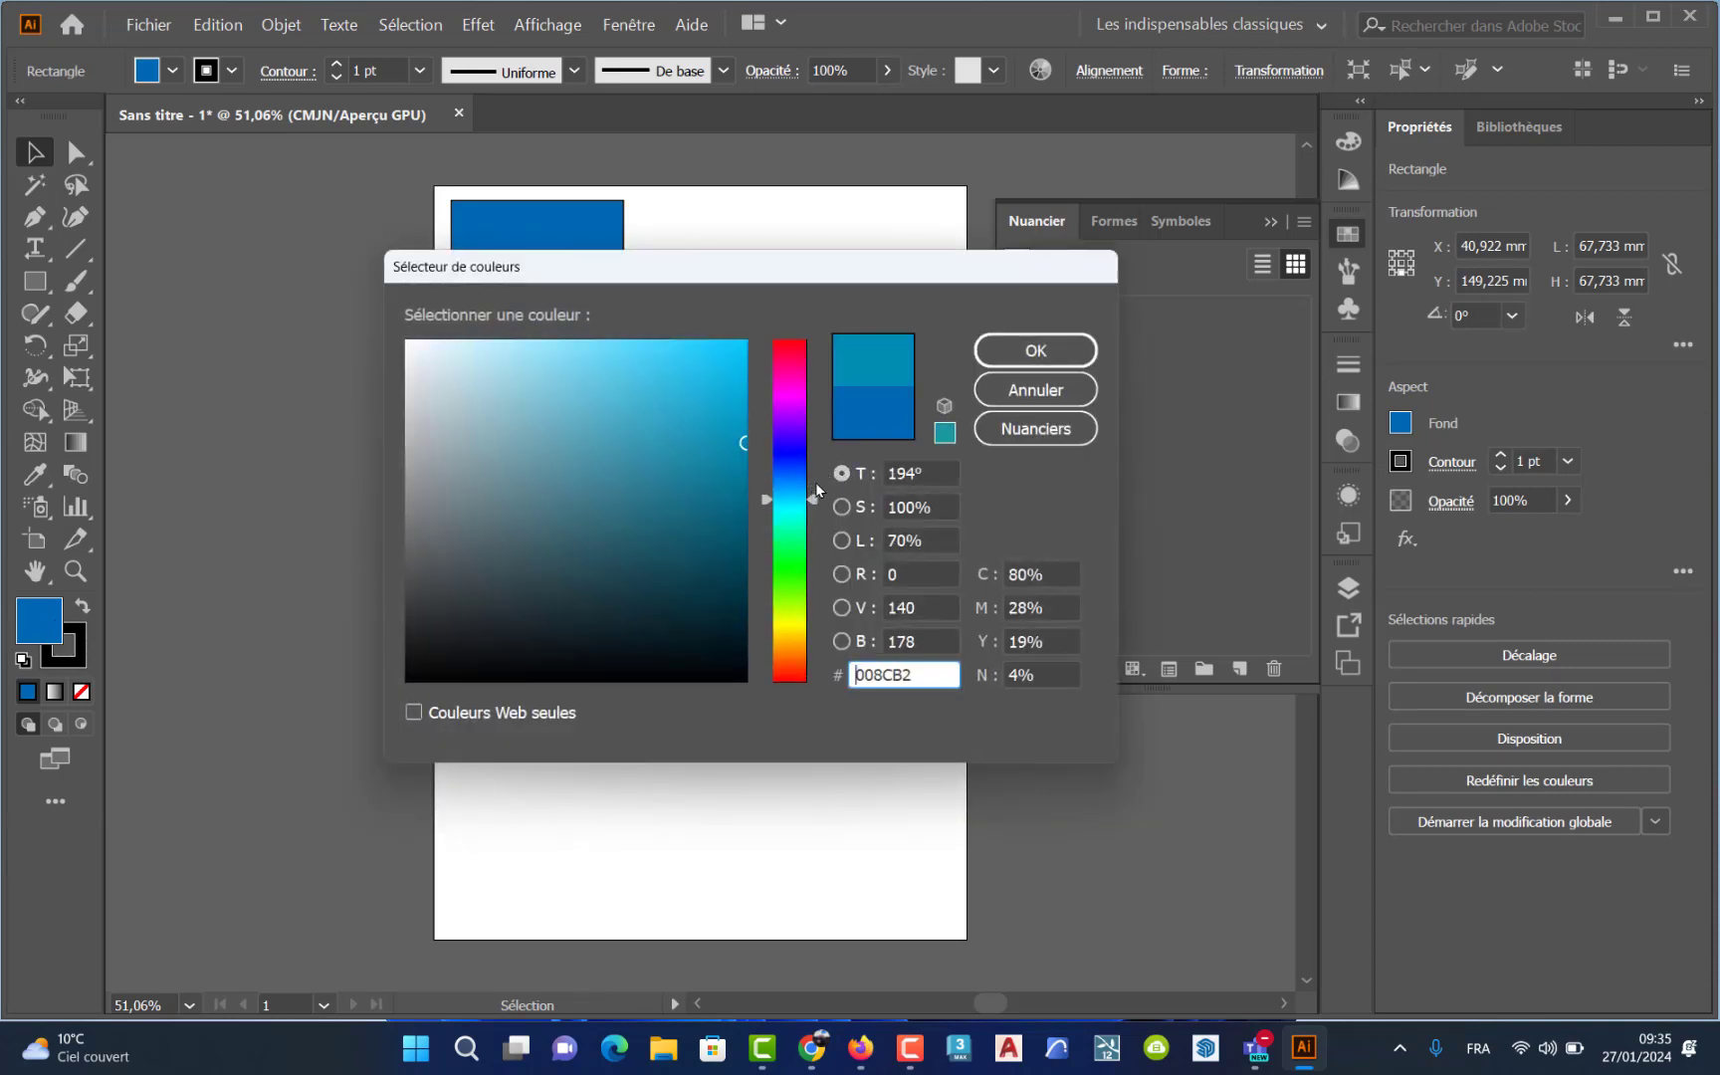
mouse_move(813, 496)
left_mouse_down()
mouse_move(813, 446)
mouse_move(816, 579)
mouse_move(825, 507)
left_mouse_up()
left_click_drag(427, 418, 419, 424)
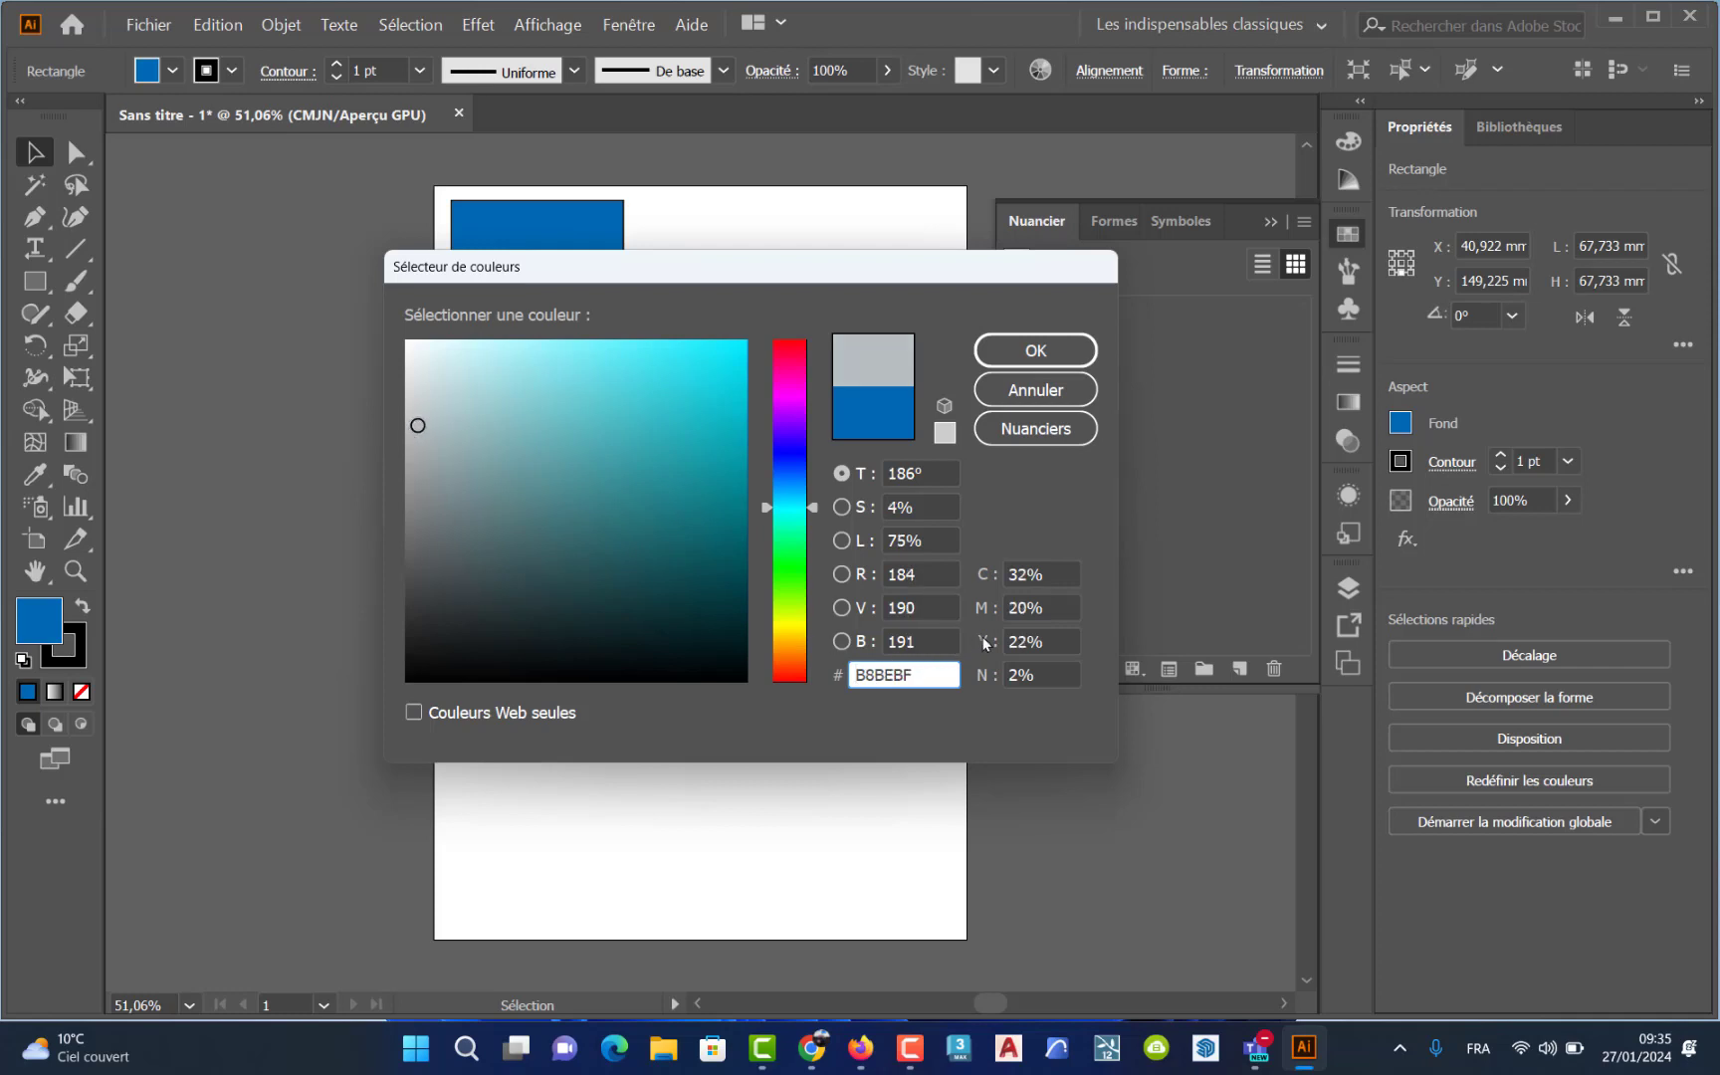
left_click(1047, 677)
type("10")
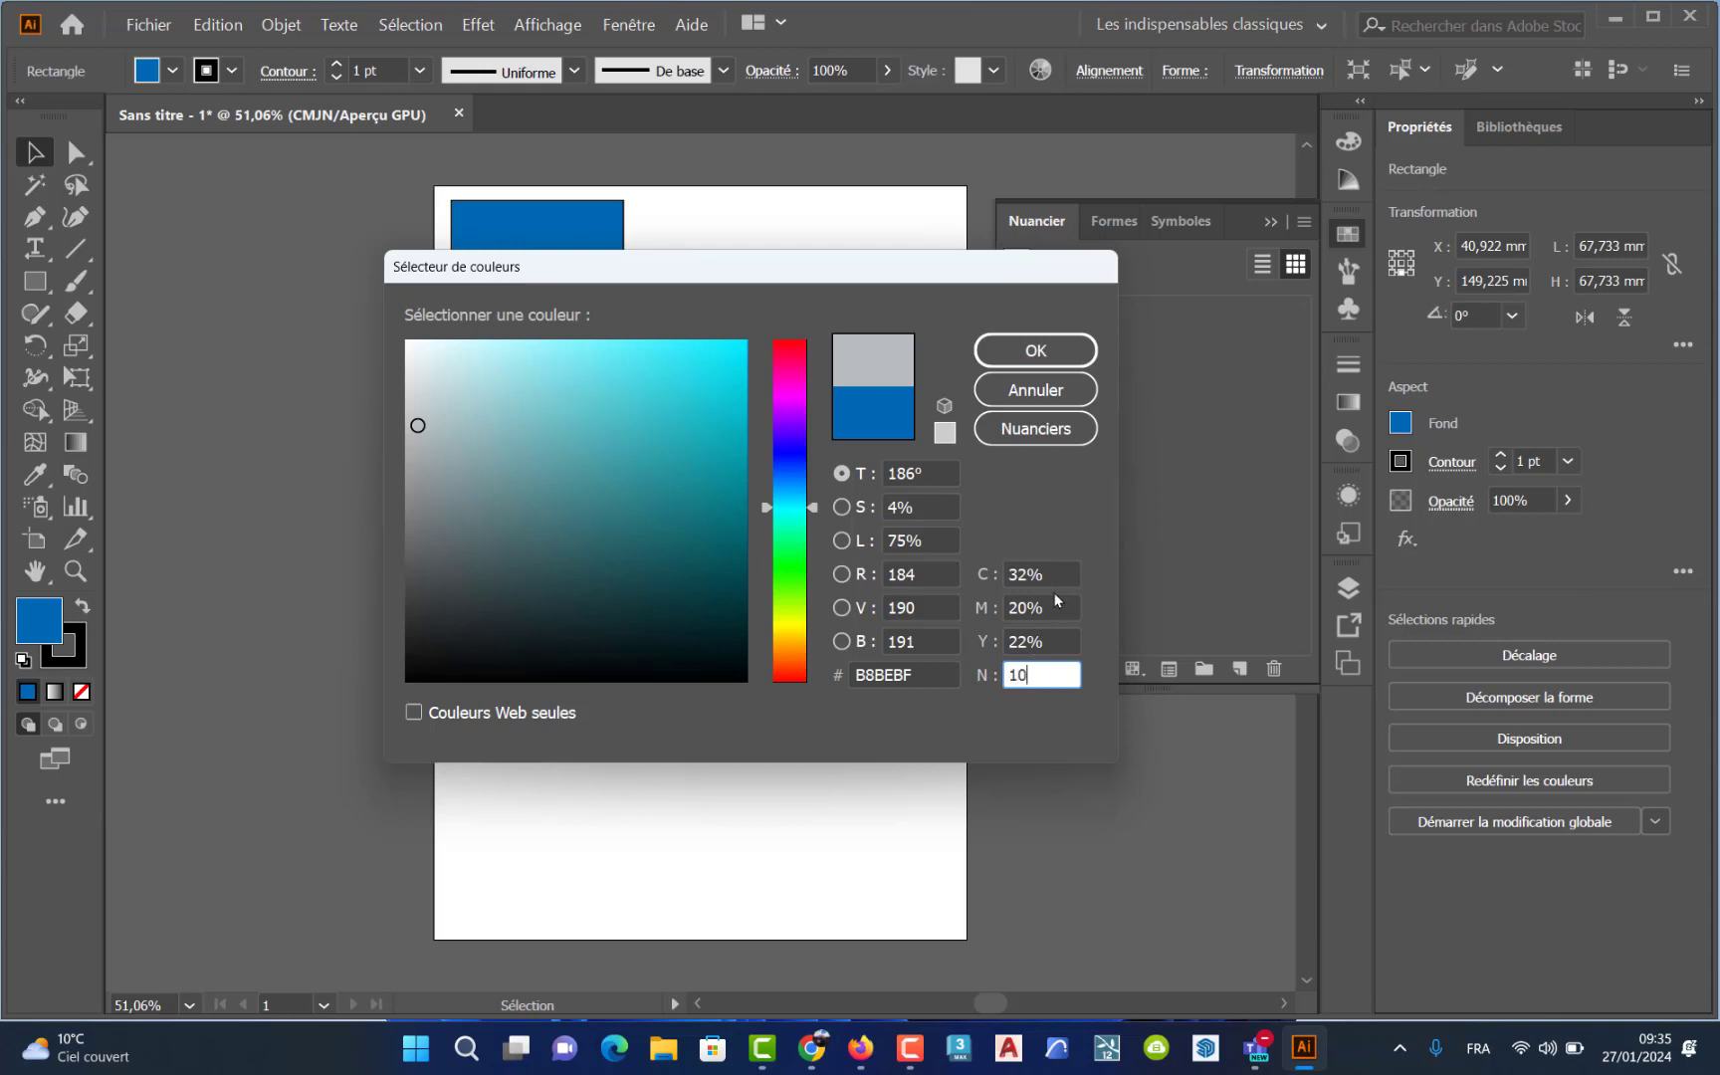
key("Tab")
type("0")
key("Tab")
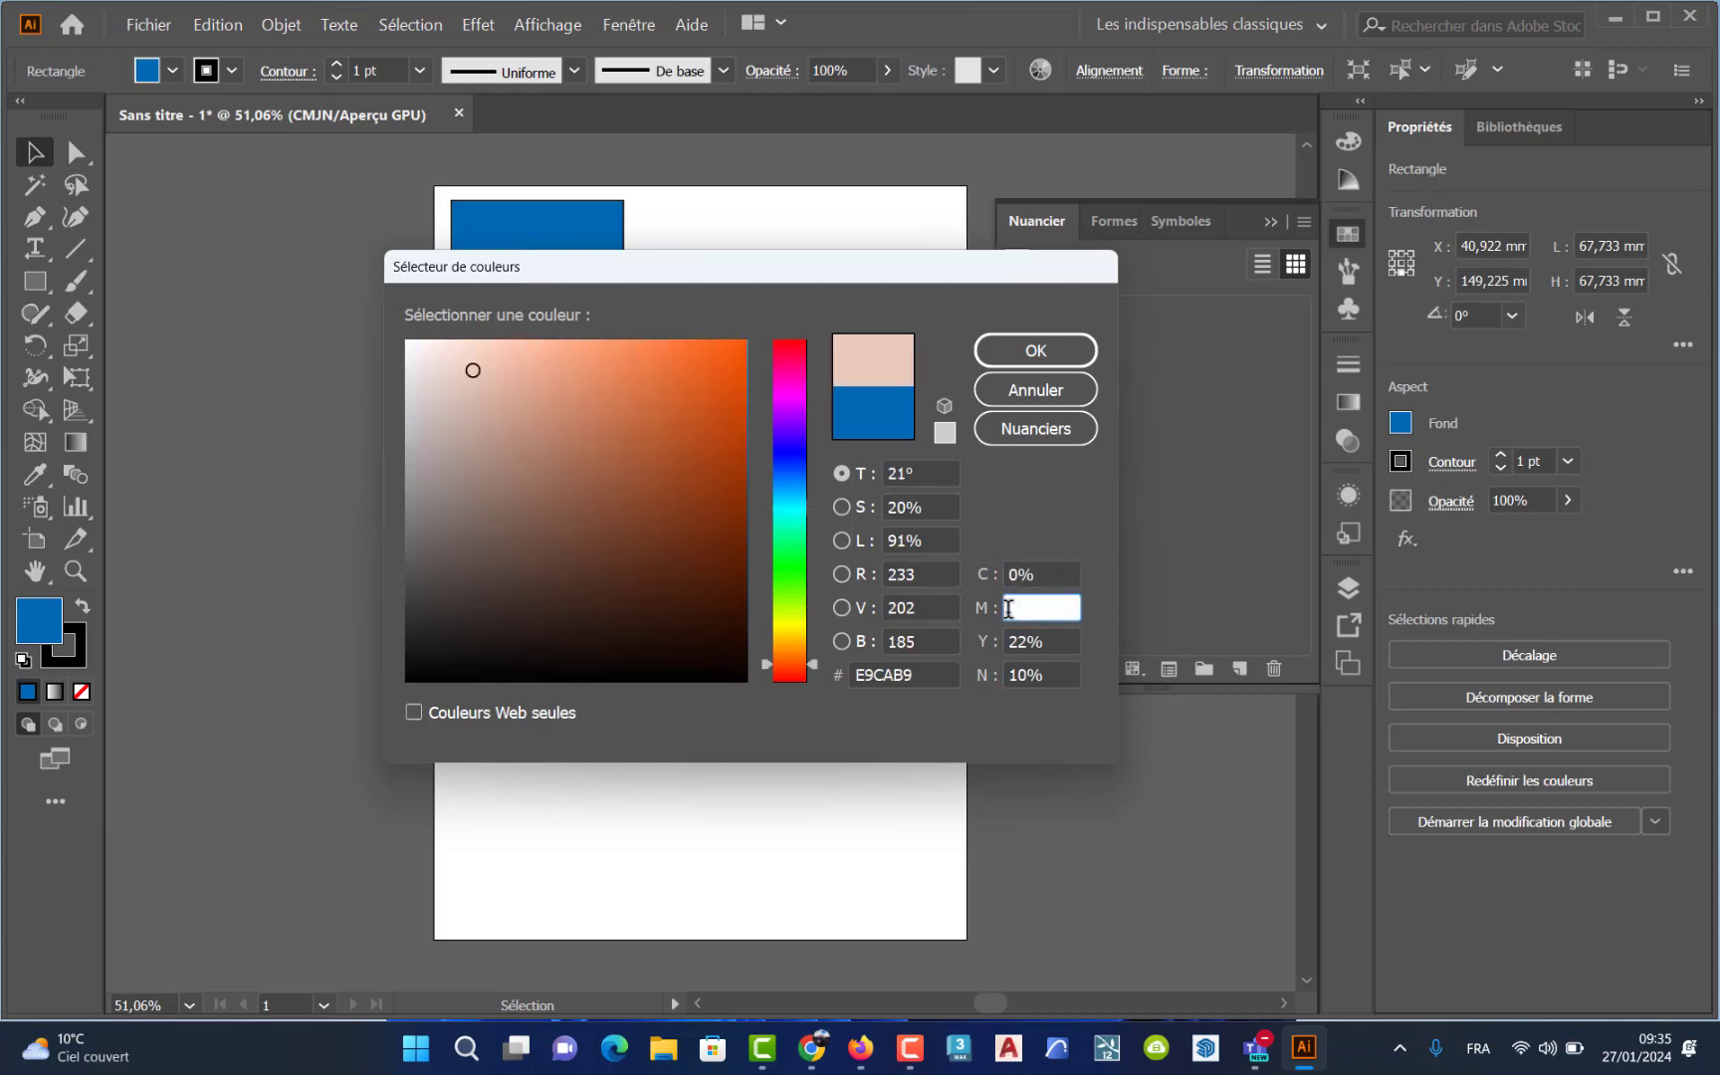
type("0")
left_click(1070, 636)
type("0")
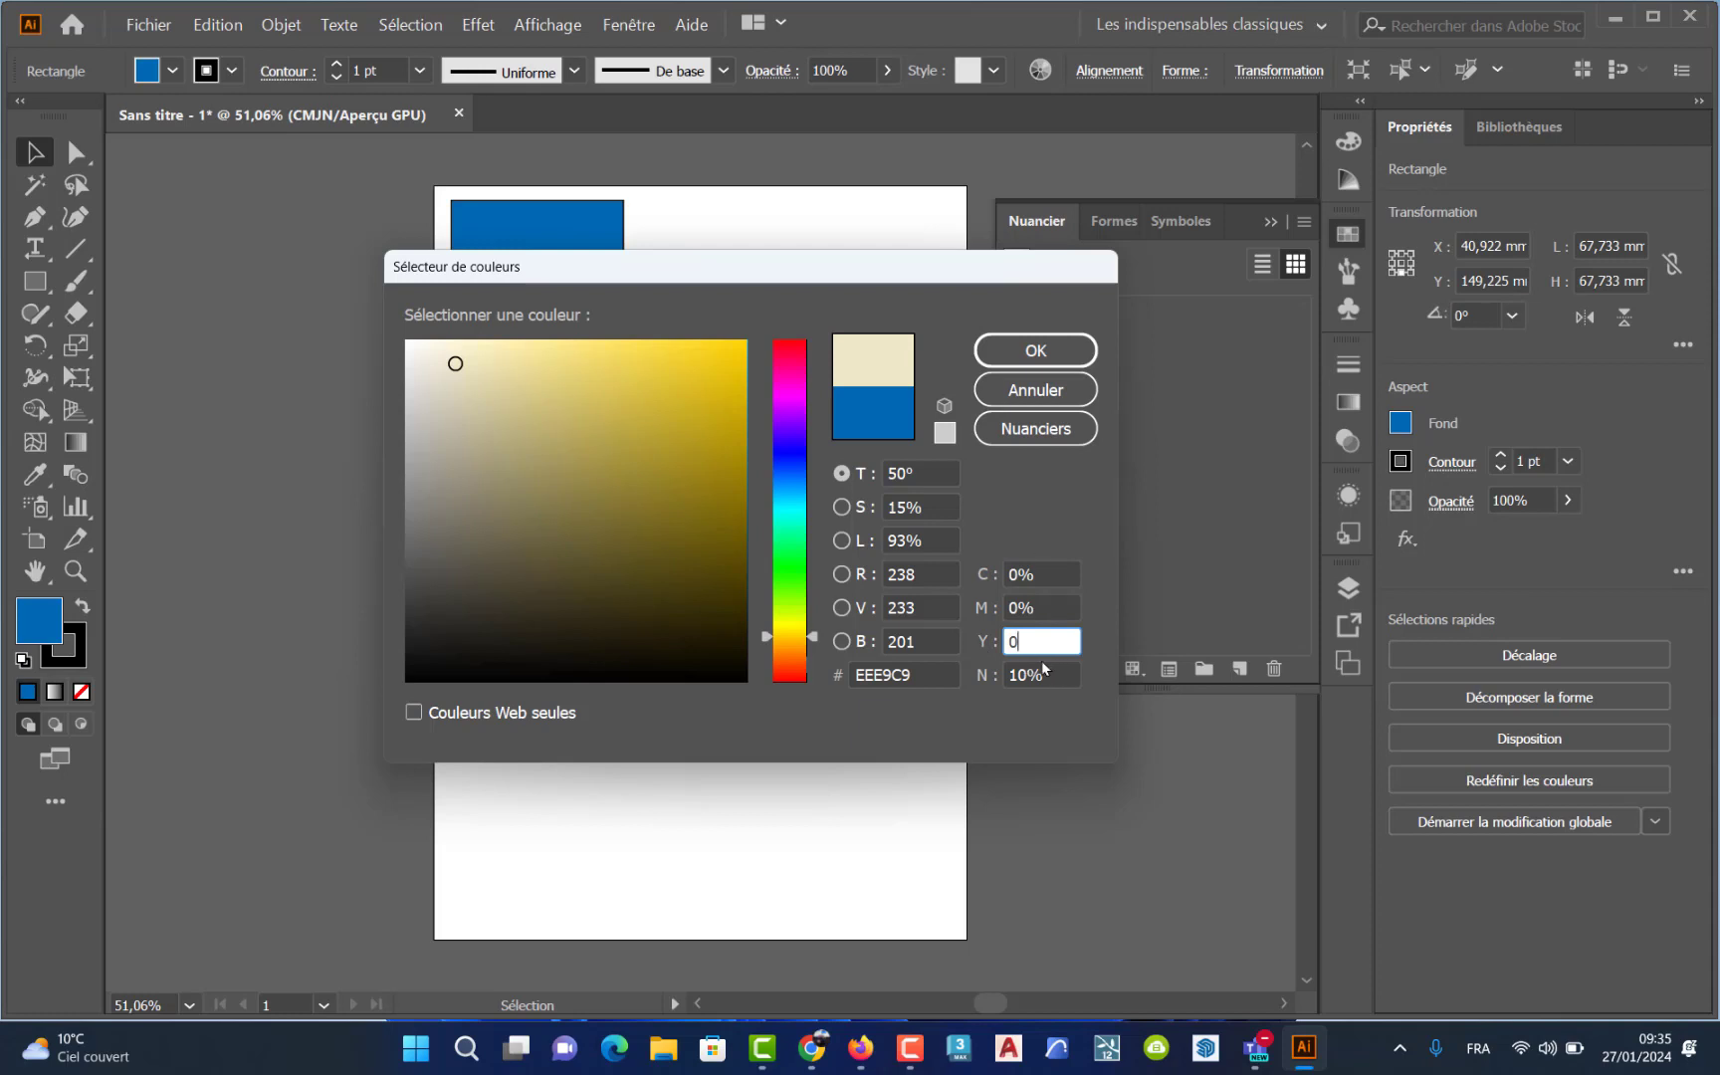
left_click(1036, 350)
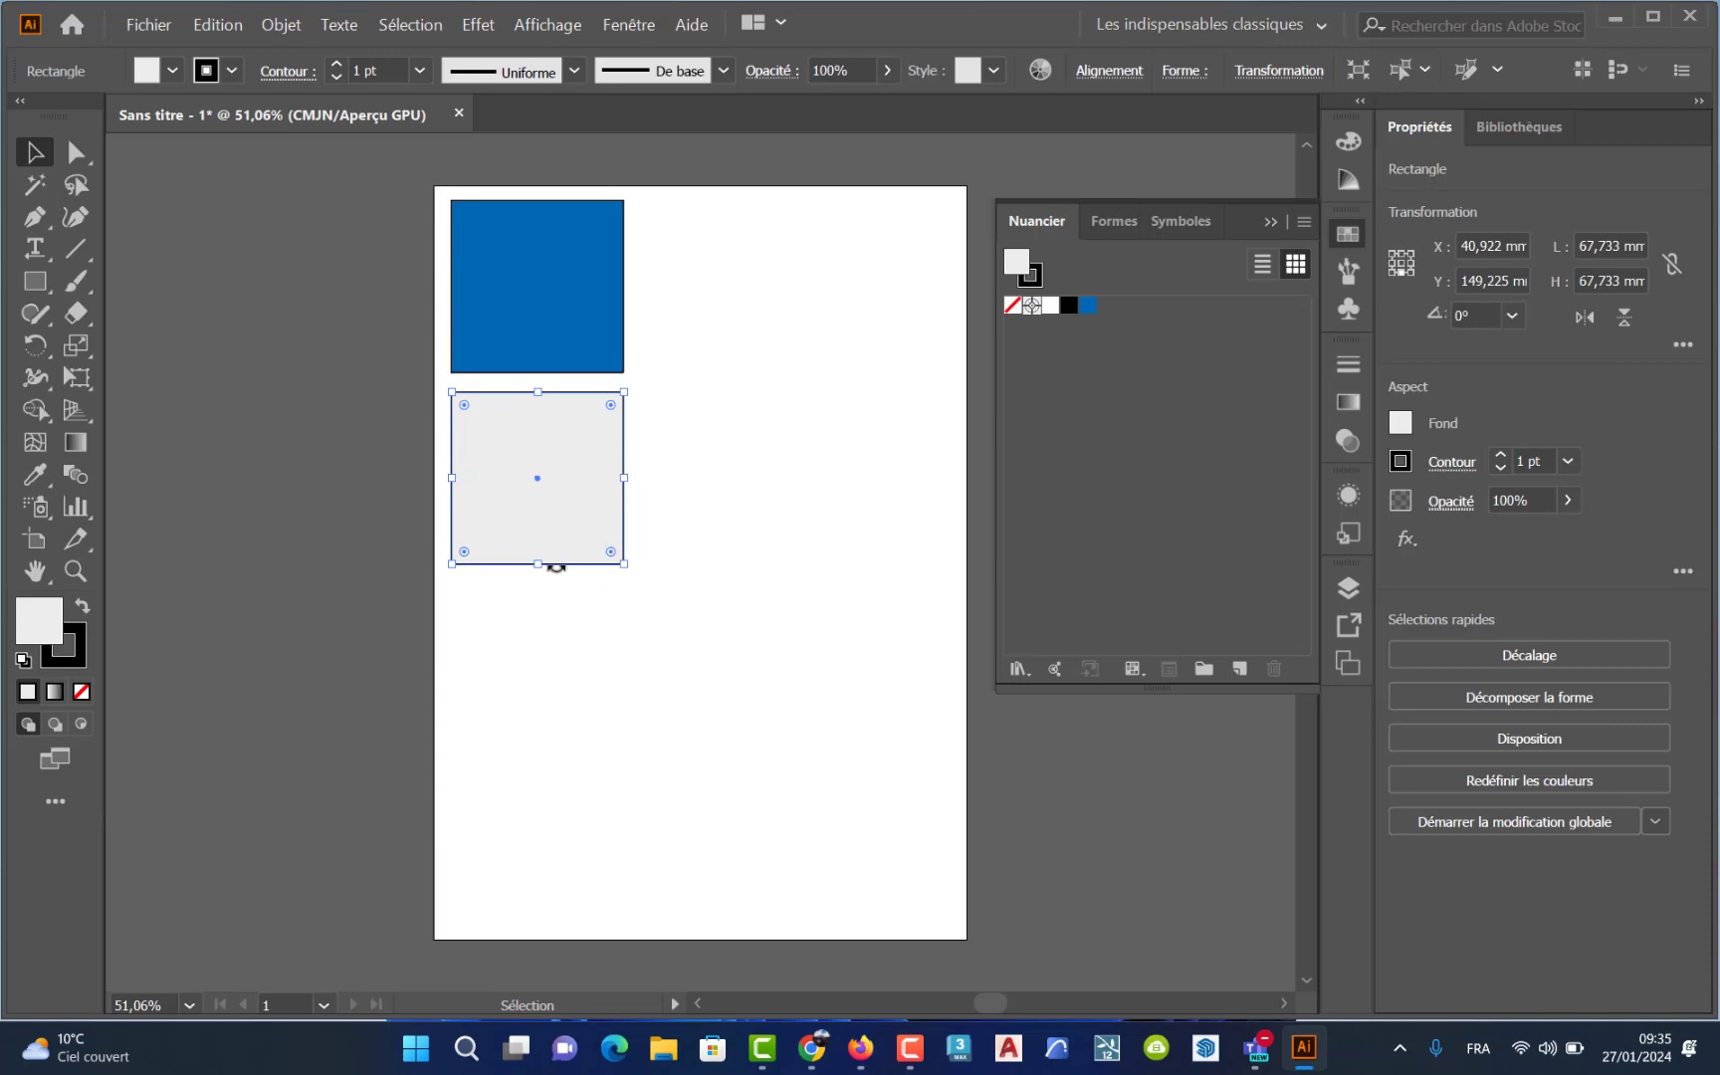
- Raise the grey square's black value to 20%
left_click(621, 615)
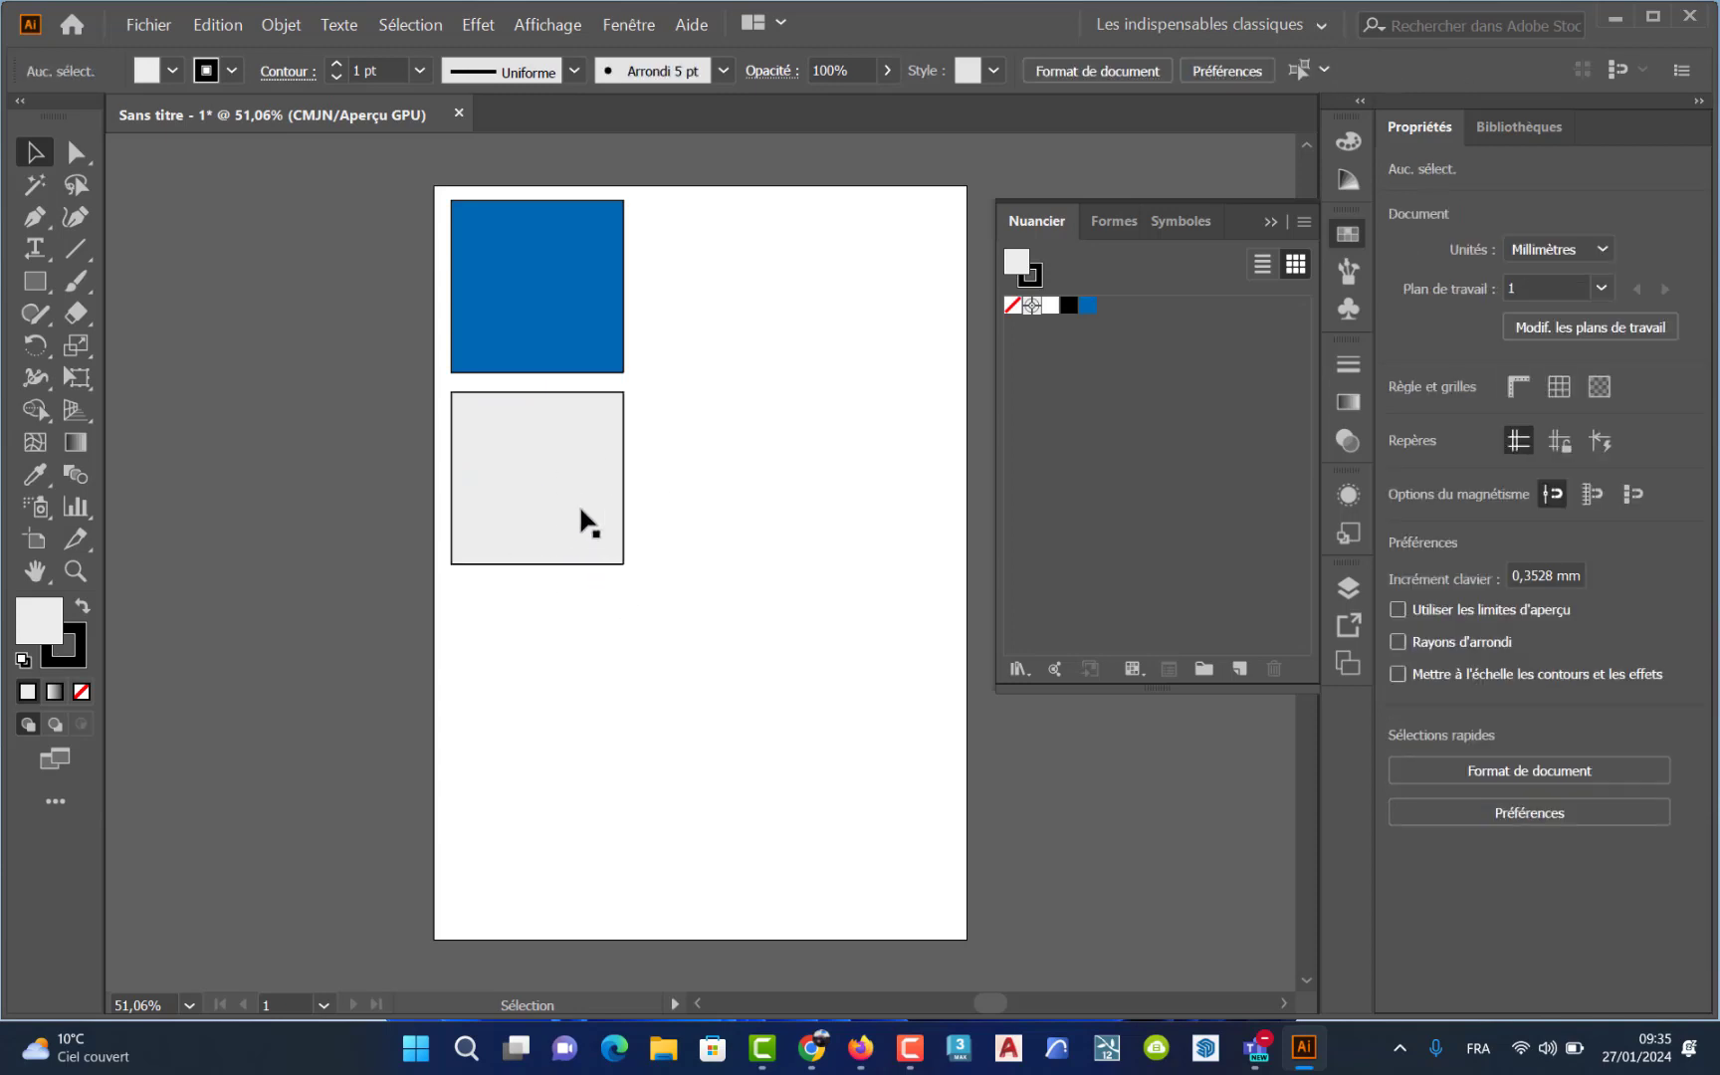
left_click(585, 517)
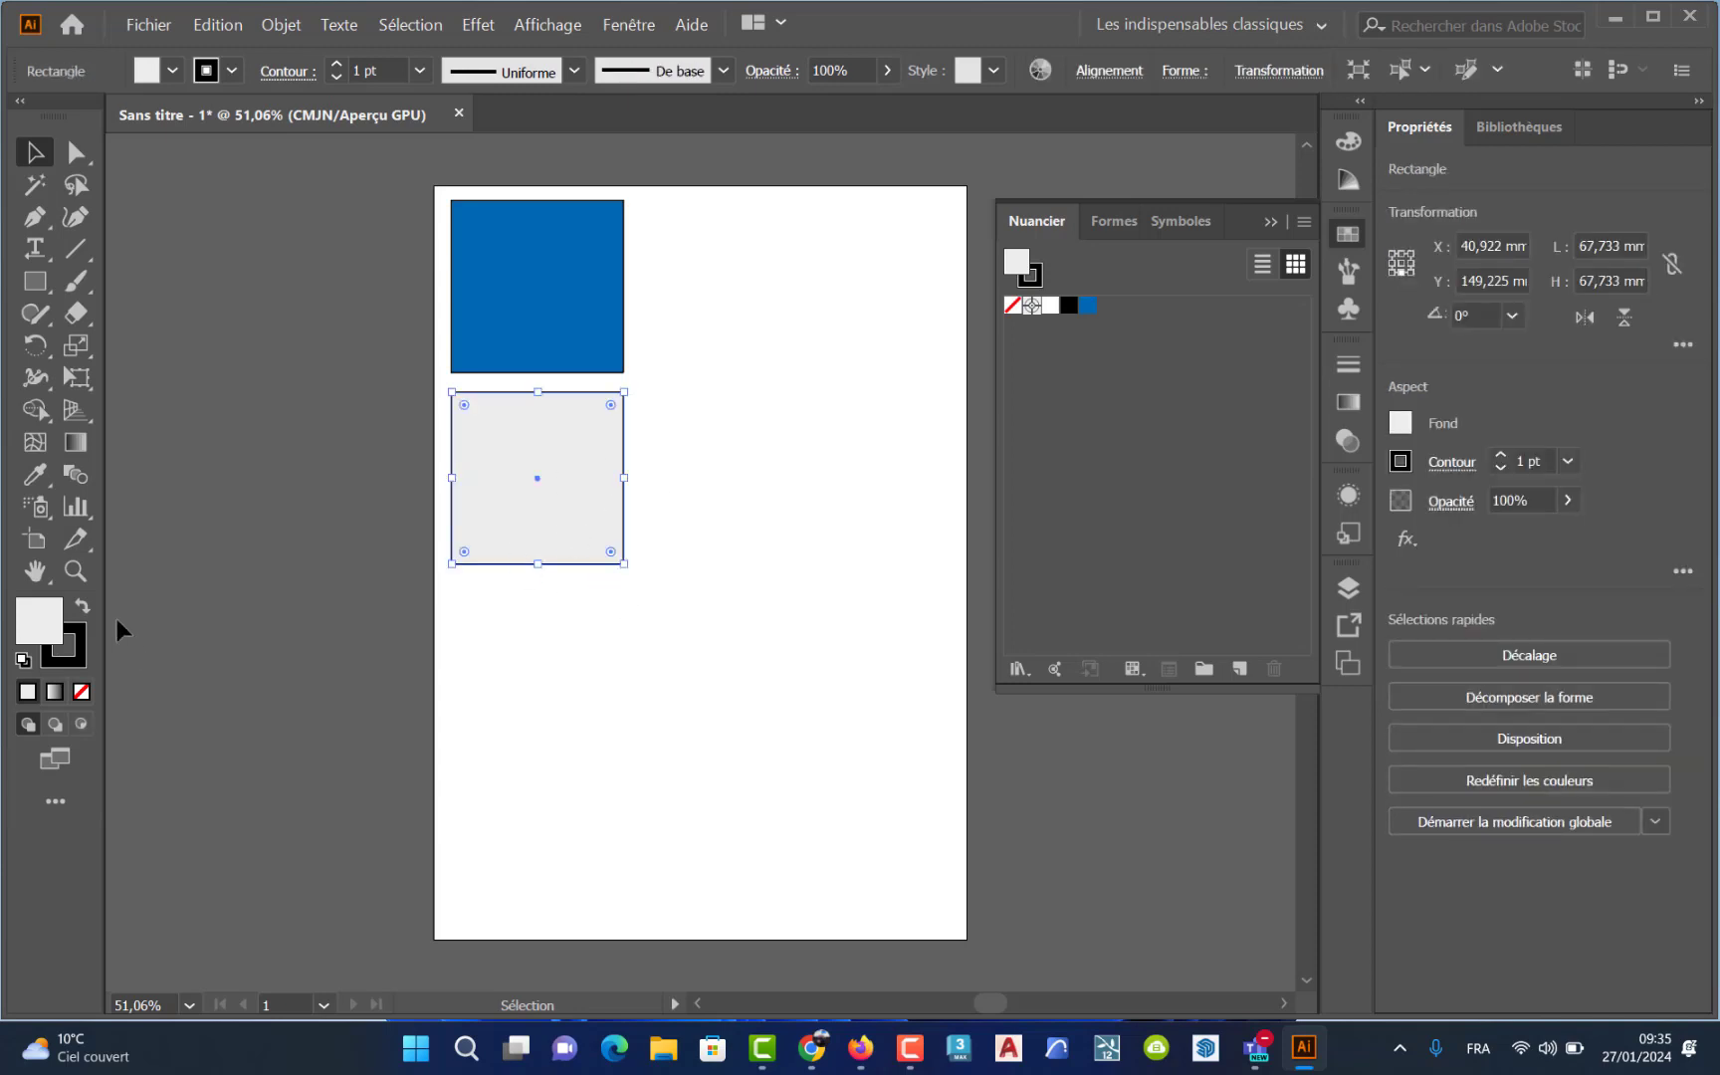
double_click(33, 627)
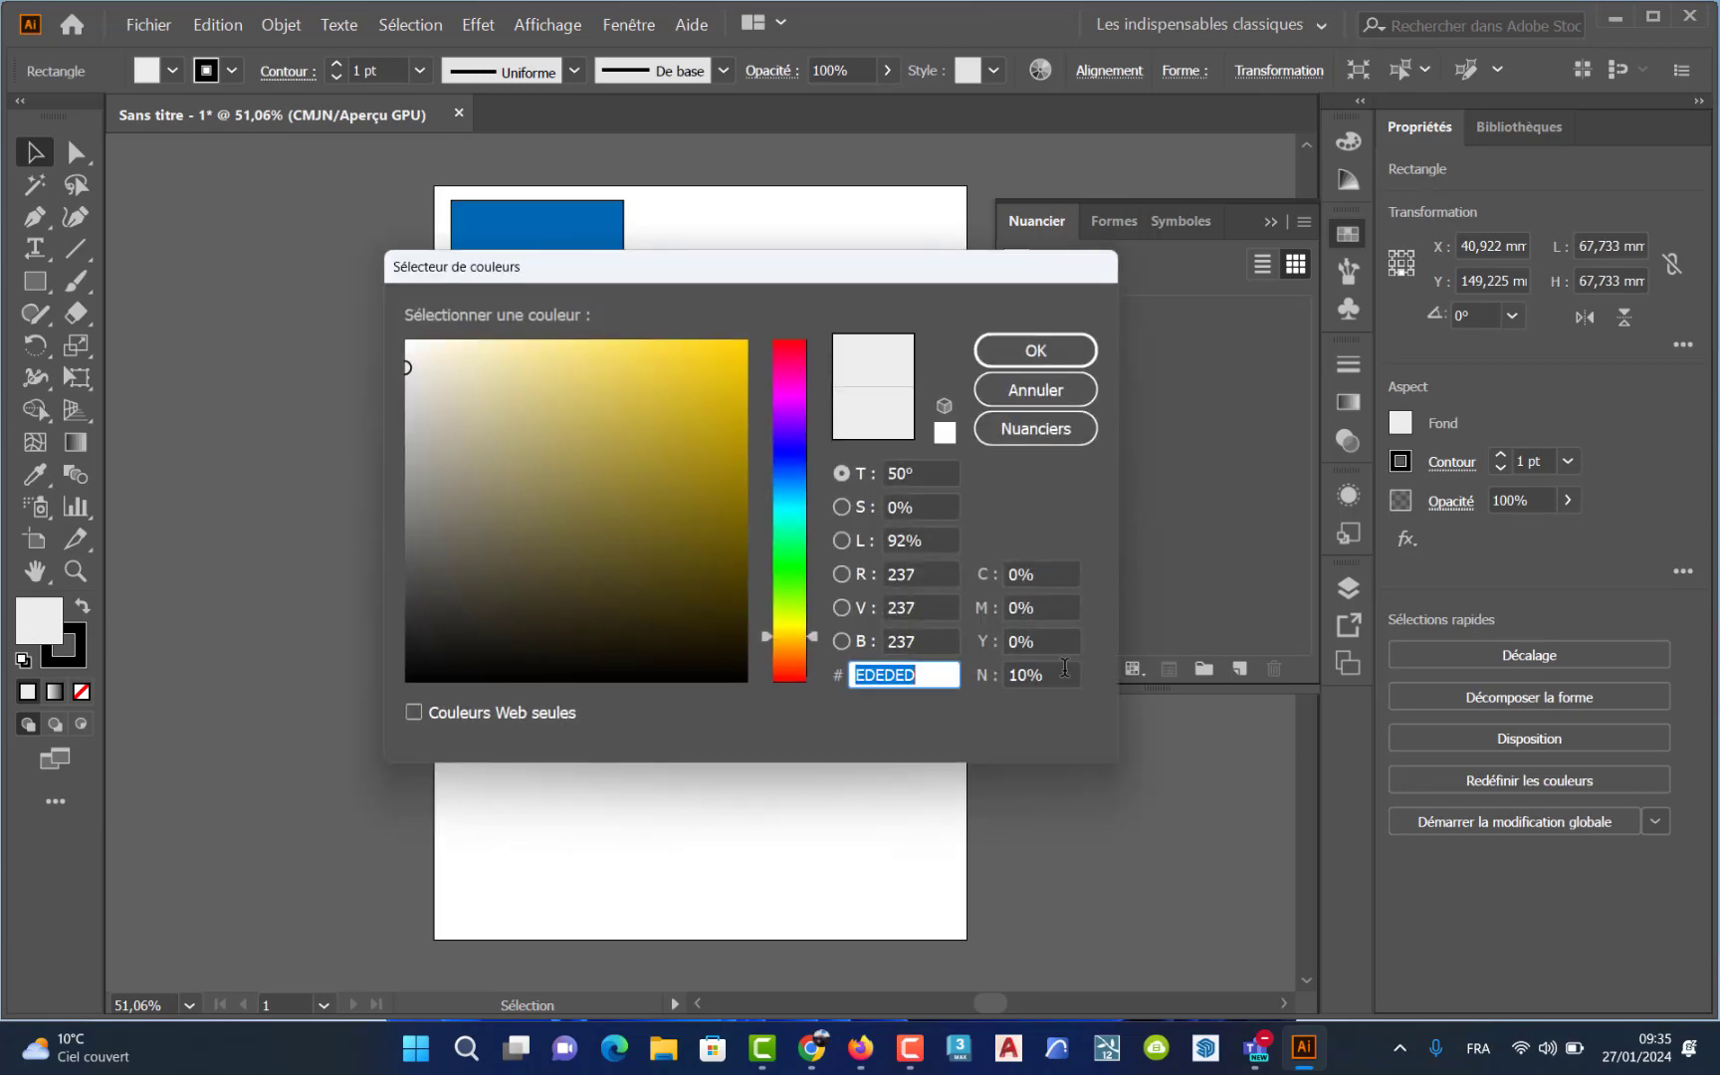
double_click(1063, 669)
type("20")
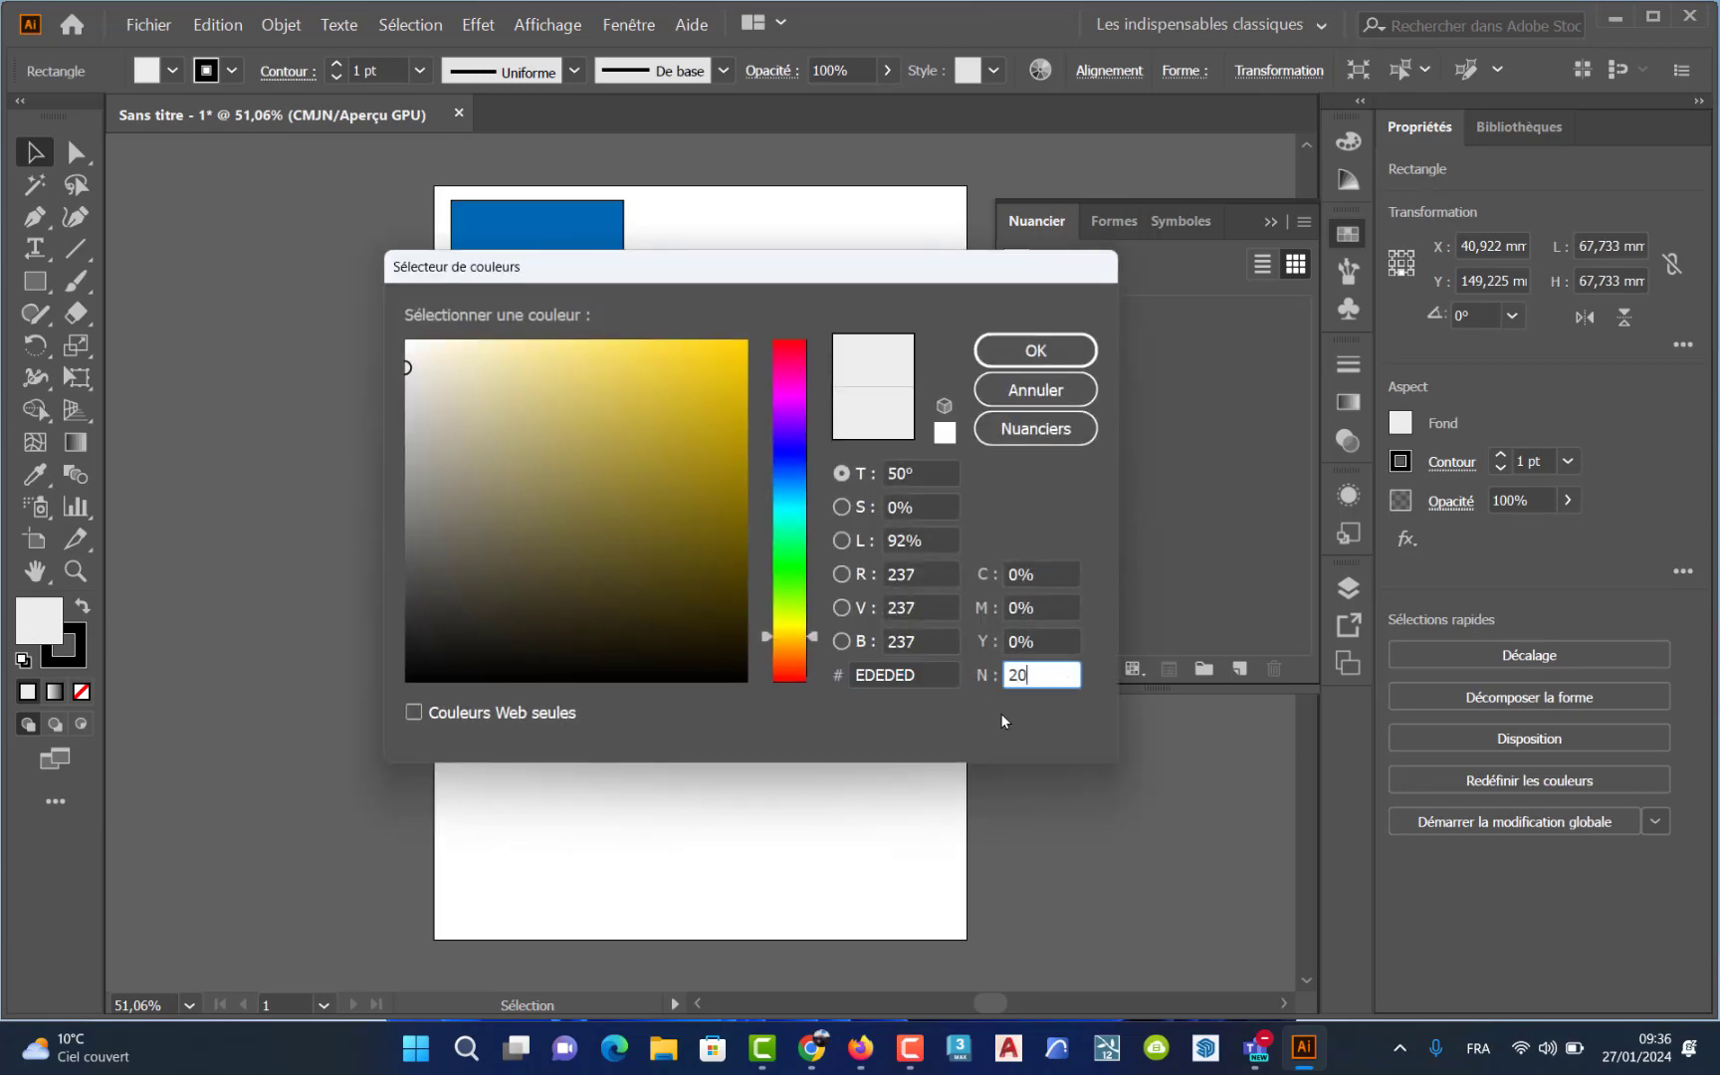
left_click(1051, 352)
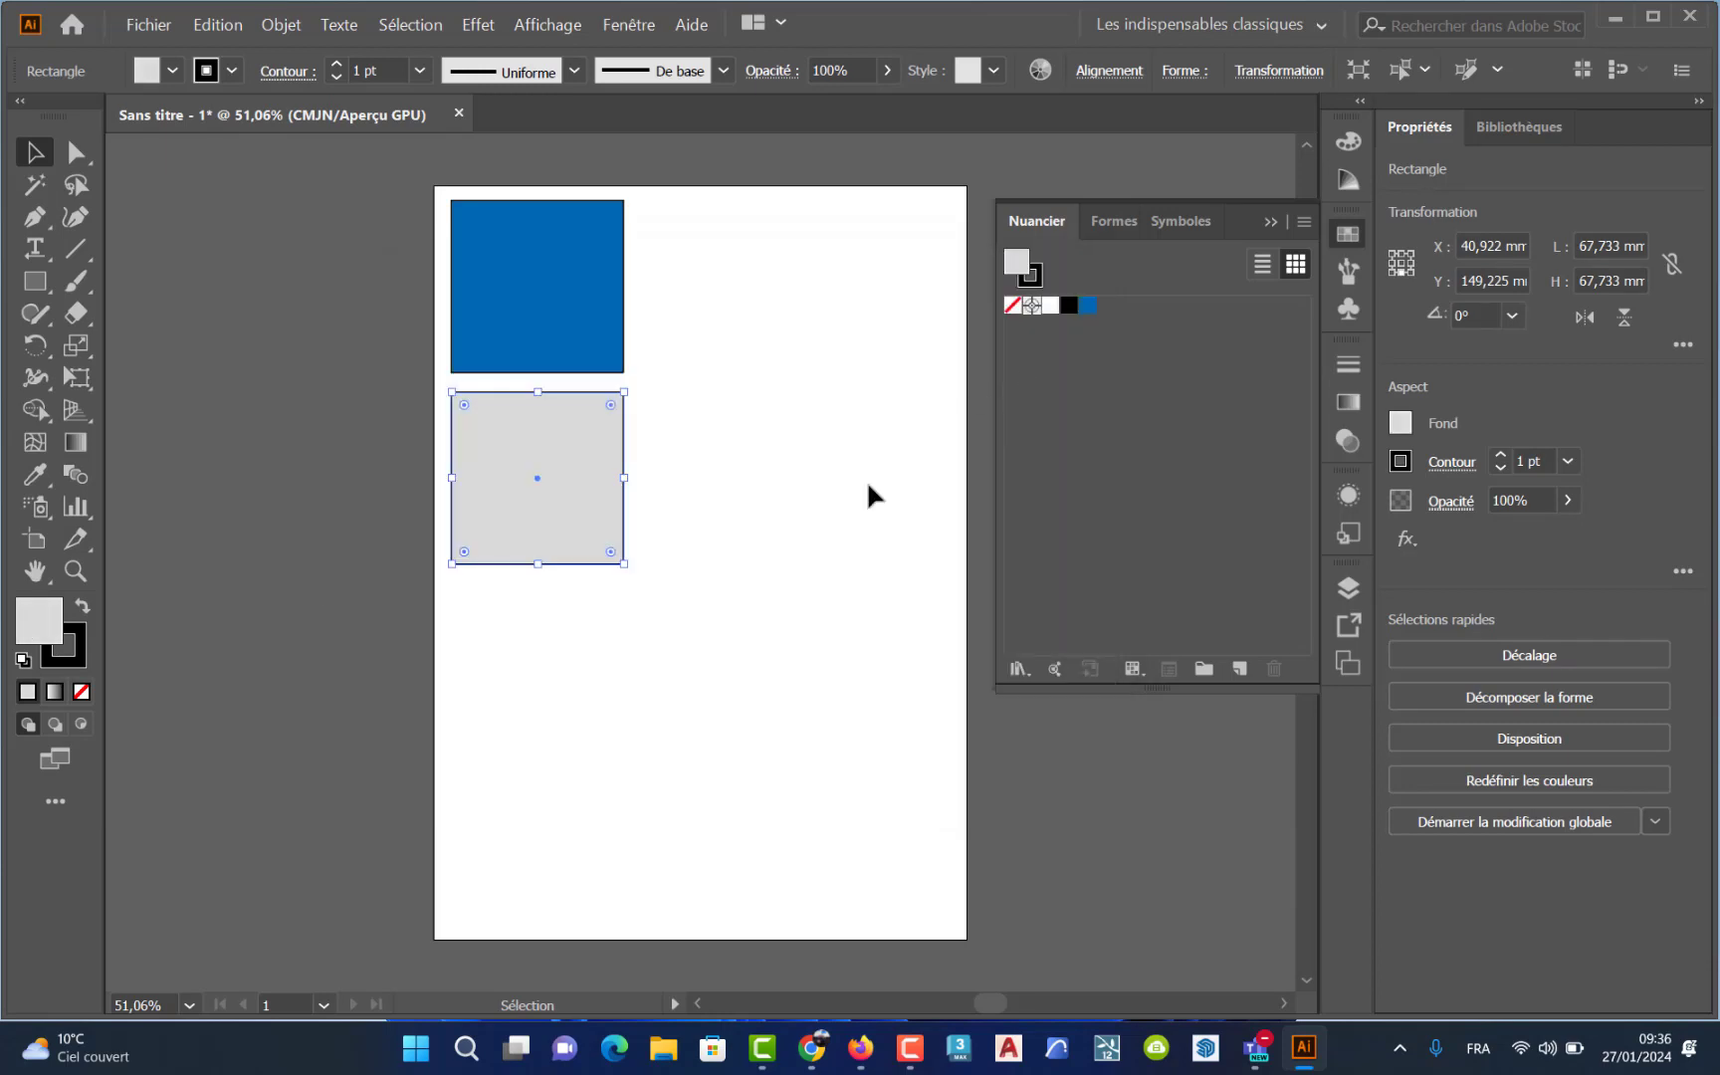
- Save the square's grey fill as a new swatch in the Swatches panel
left_click(609, 616)
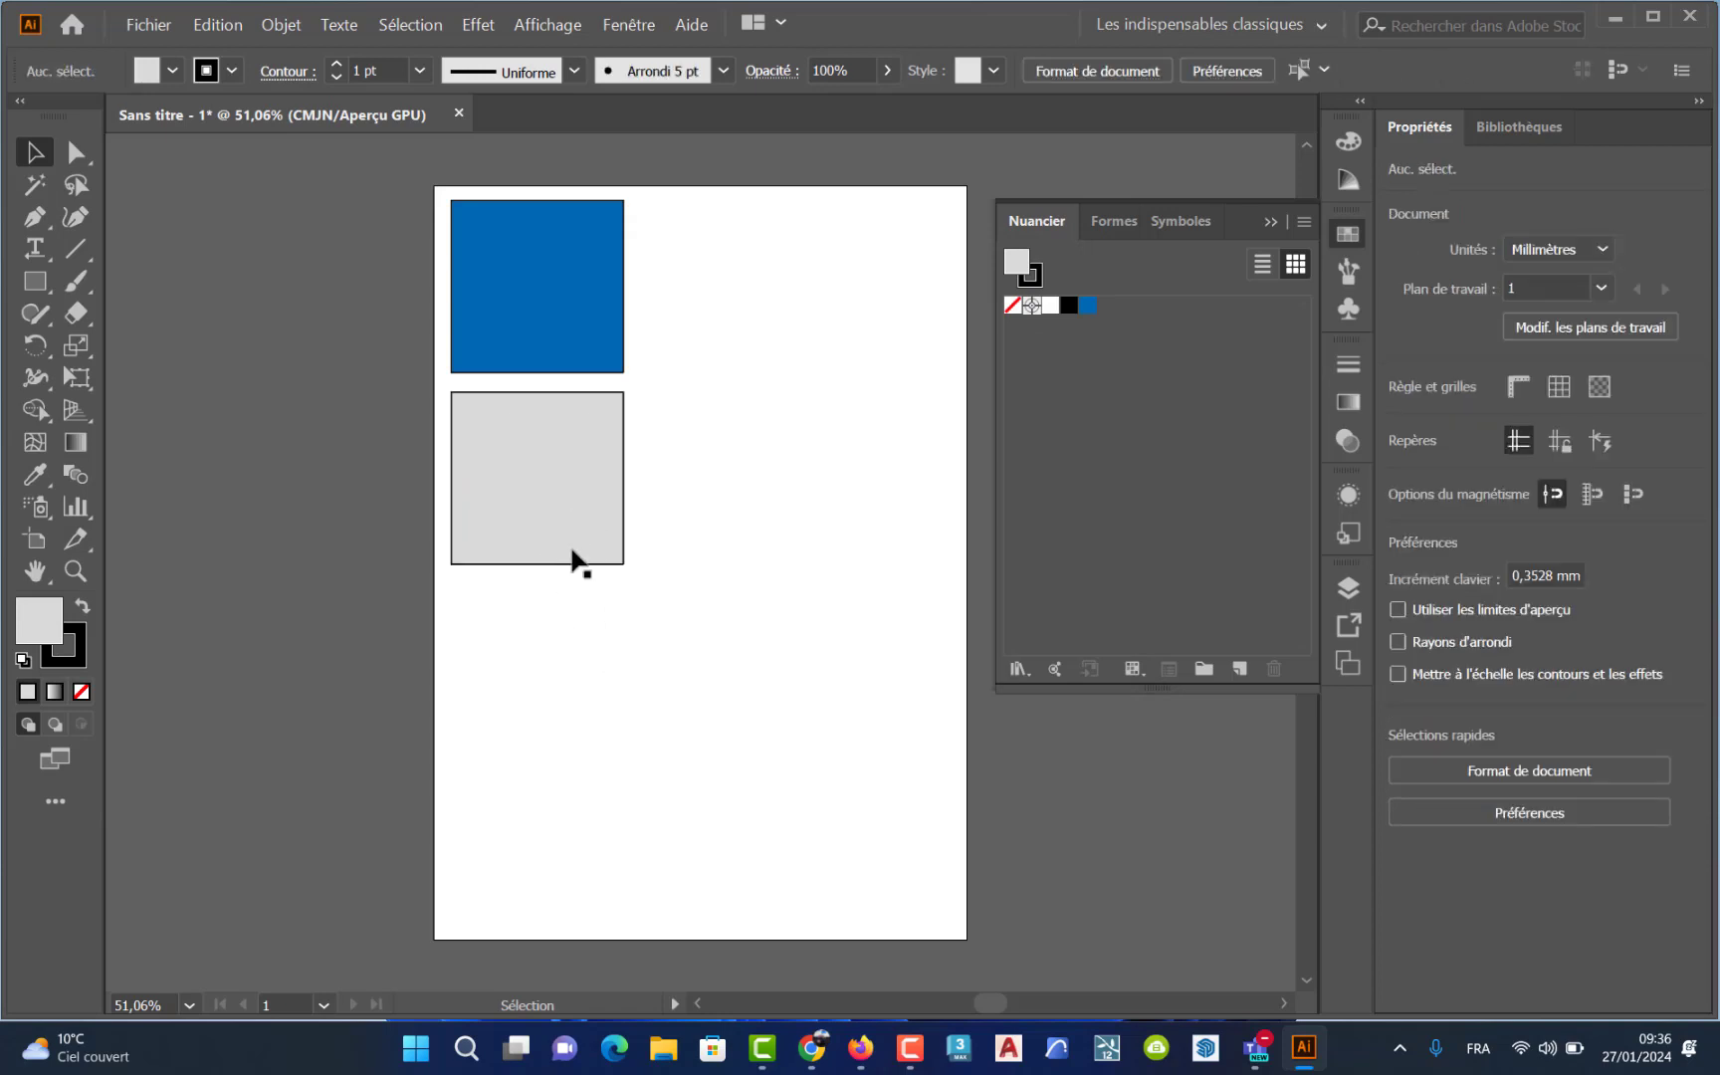
left_click(563, 492)
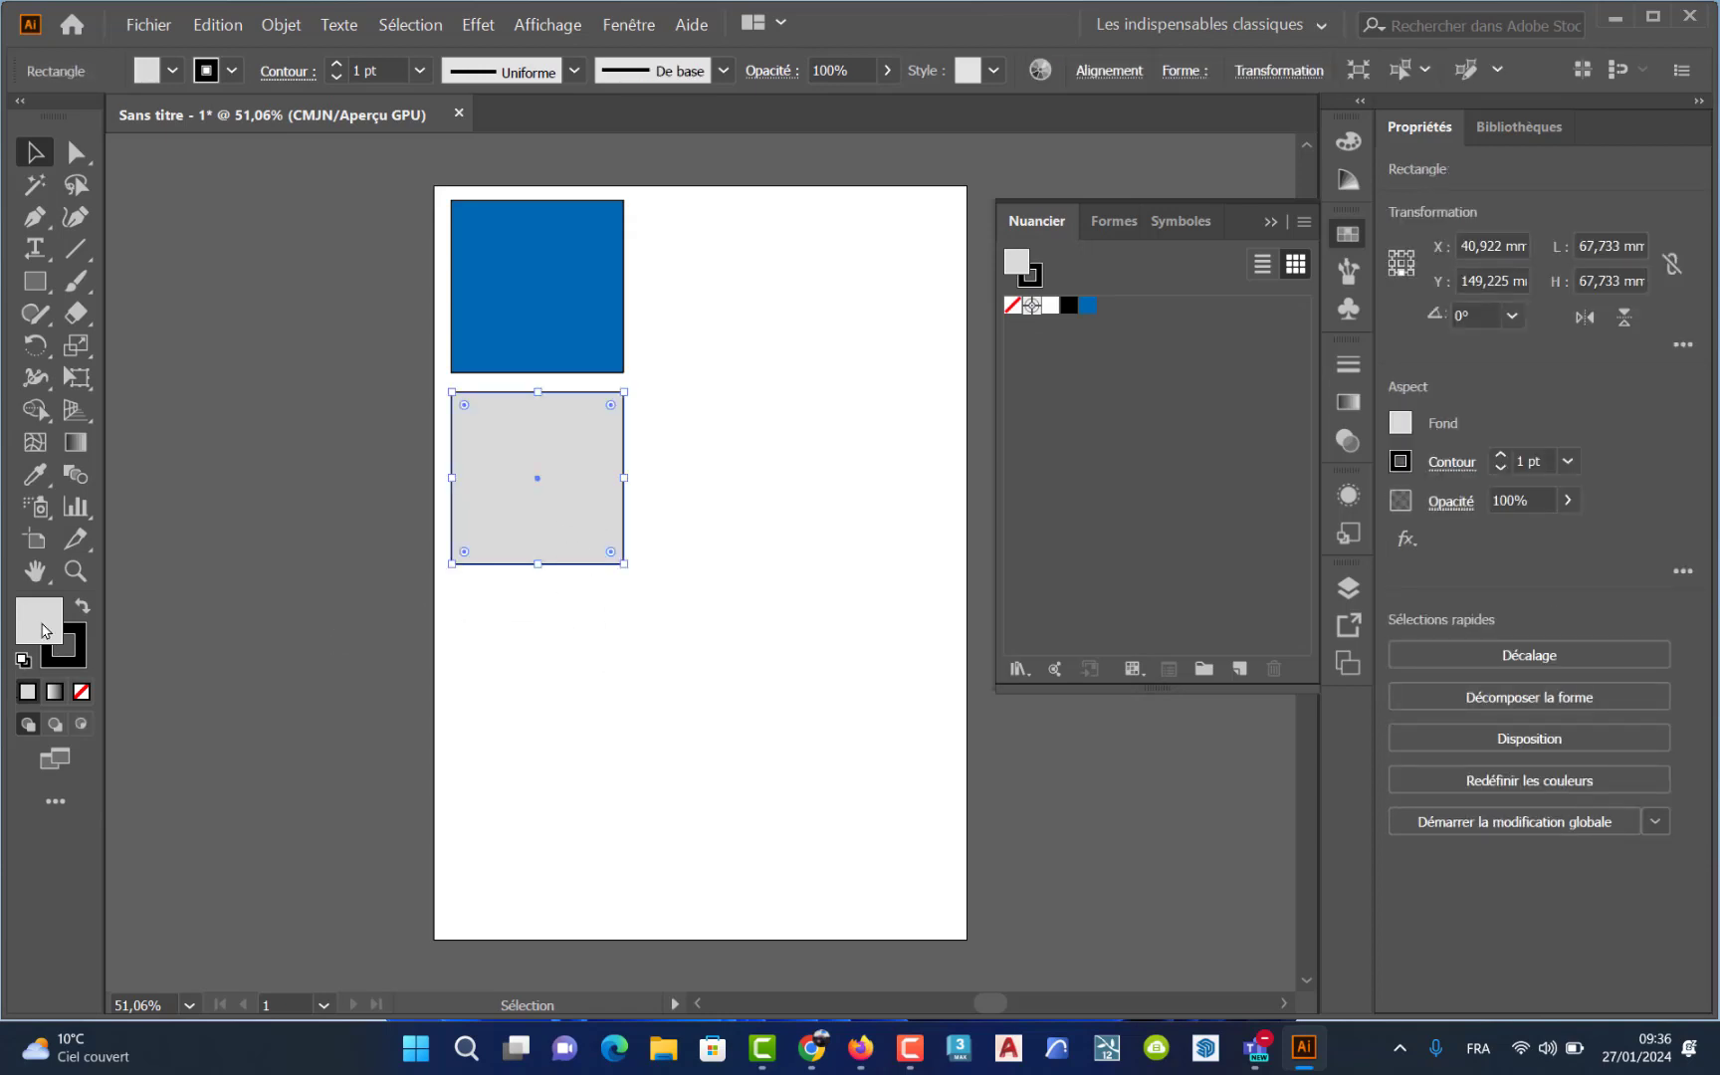
left_click_drag(232, 682, 1092, 418)
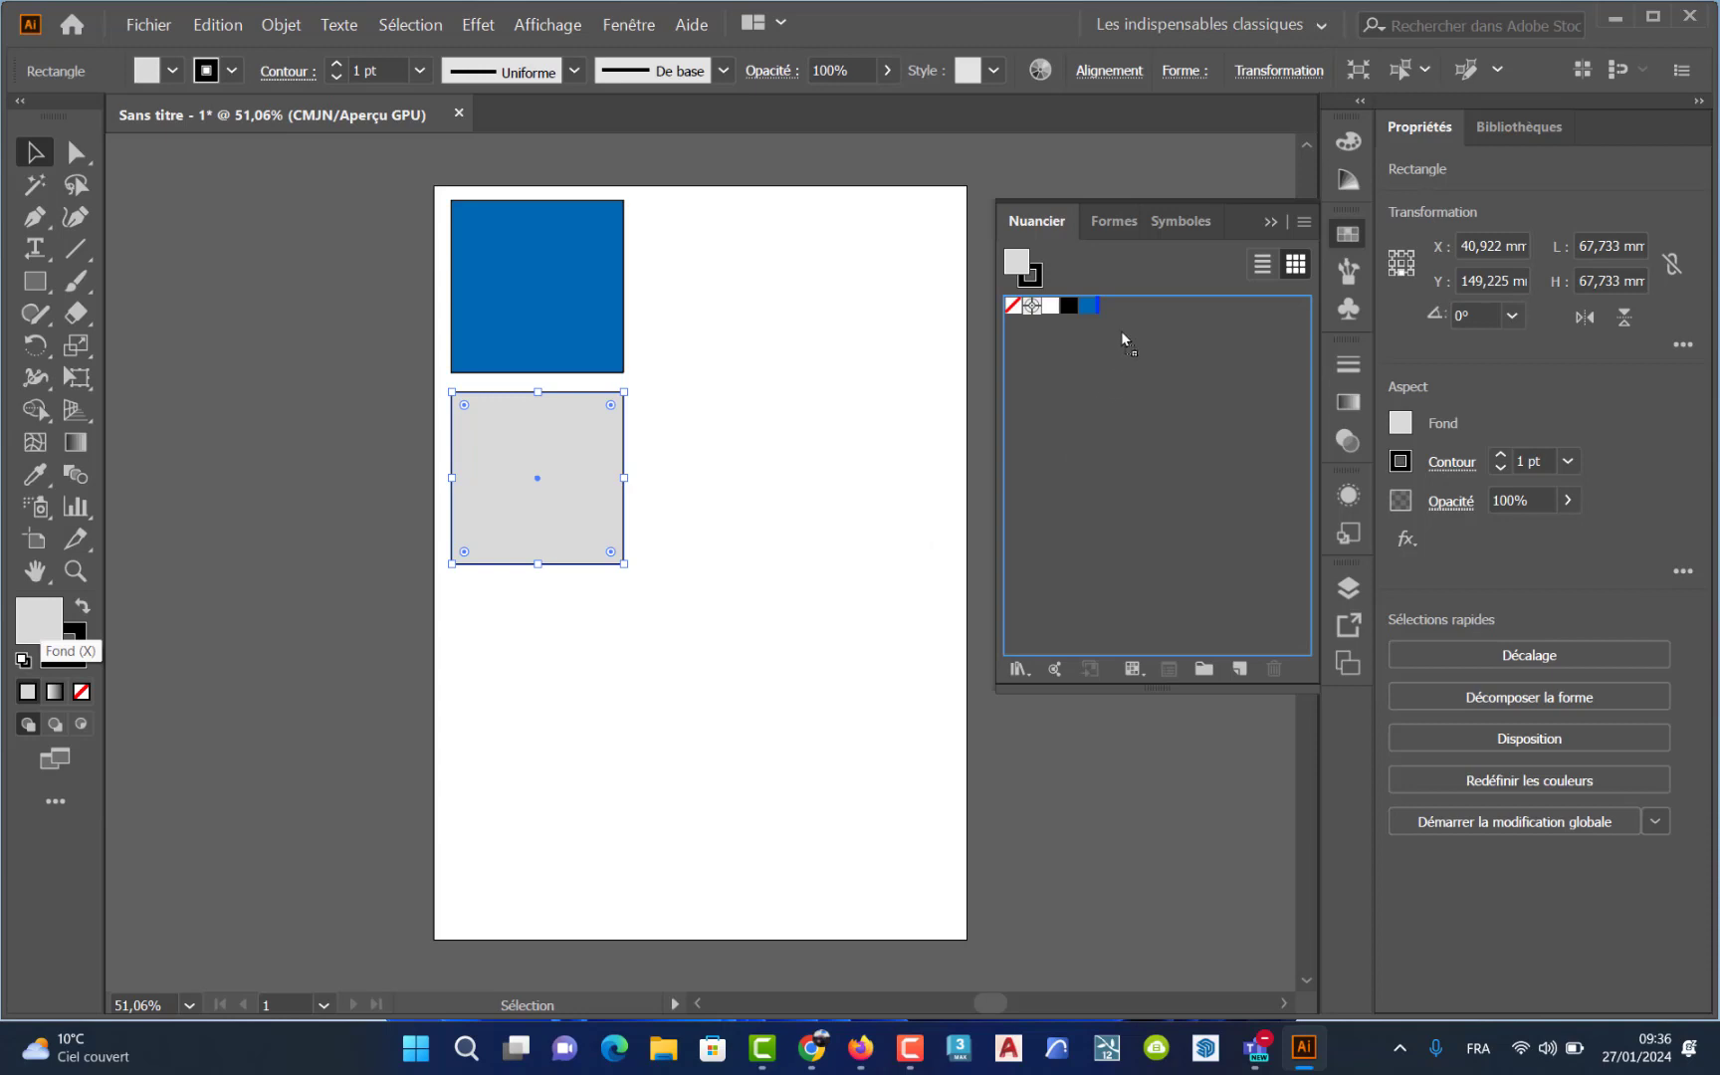
left_click_drag(1128, 306, 1129, 306)
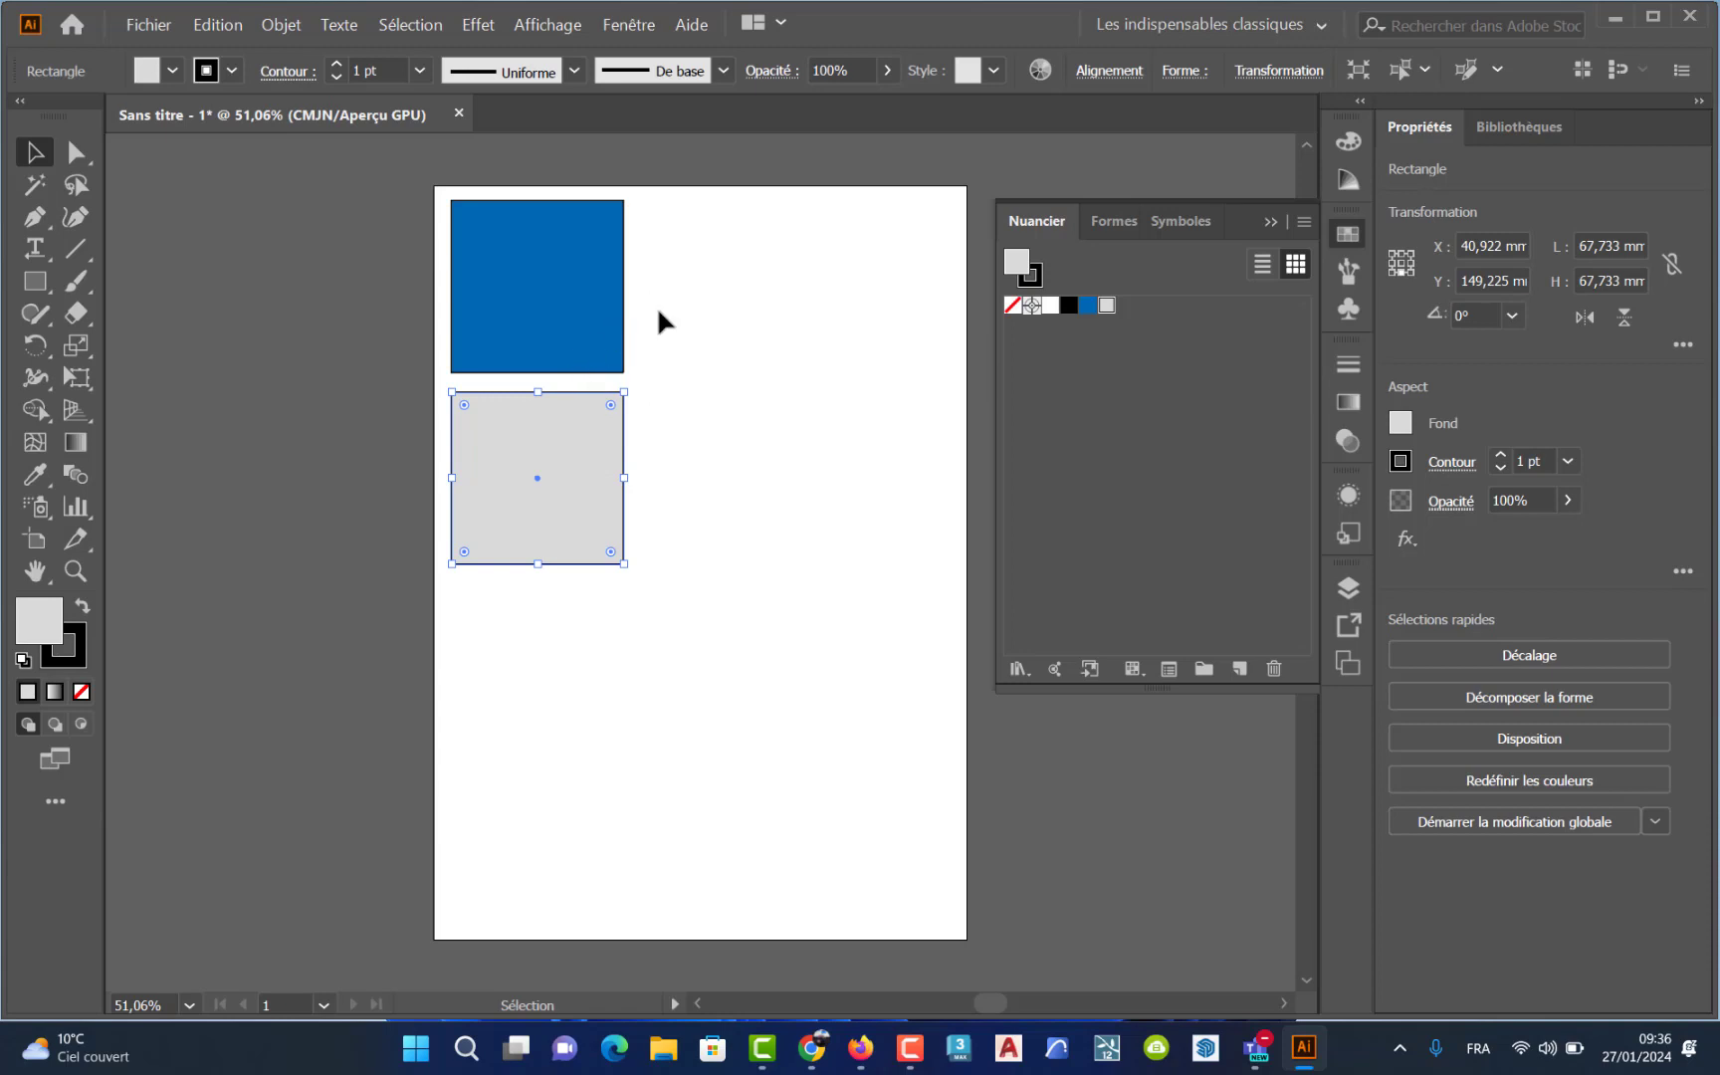
- Move the blue square to the upper right and the grey square to the lower left
left_click(753, 497)
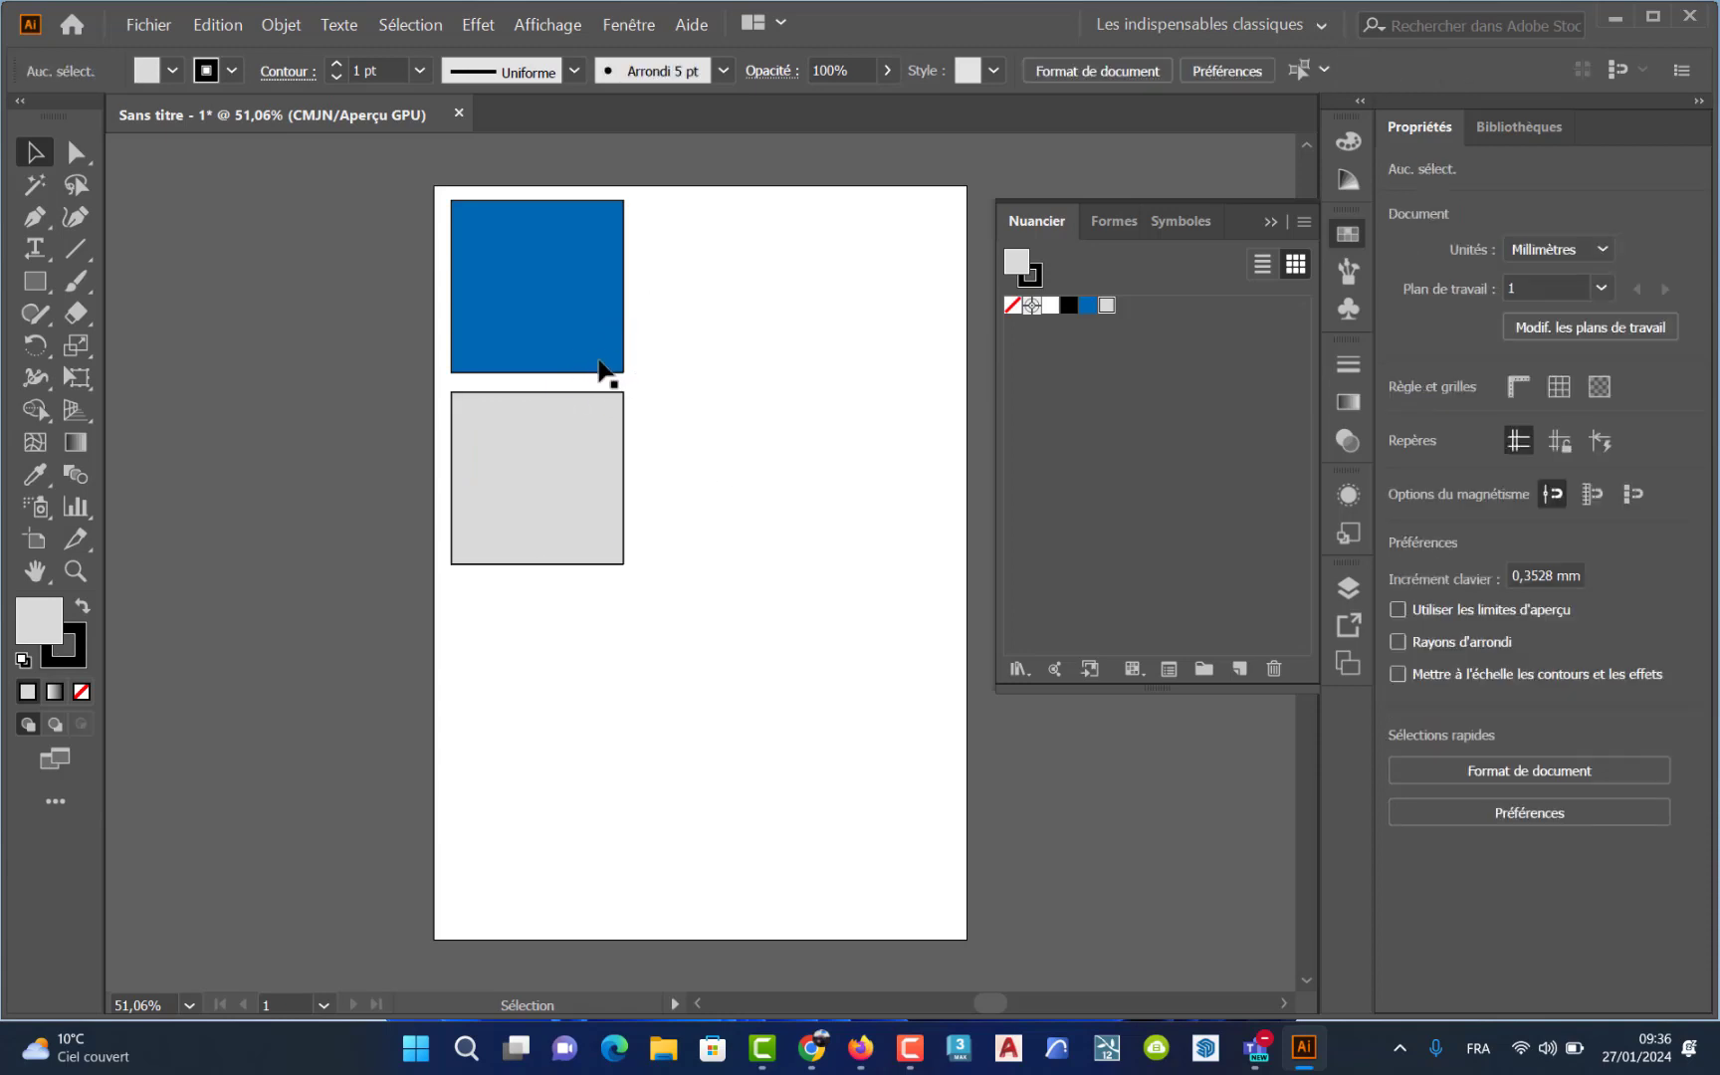
left_click_drag(564, 312, 780, 321)
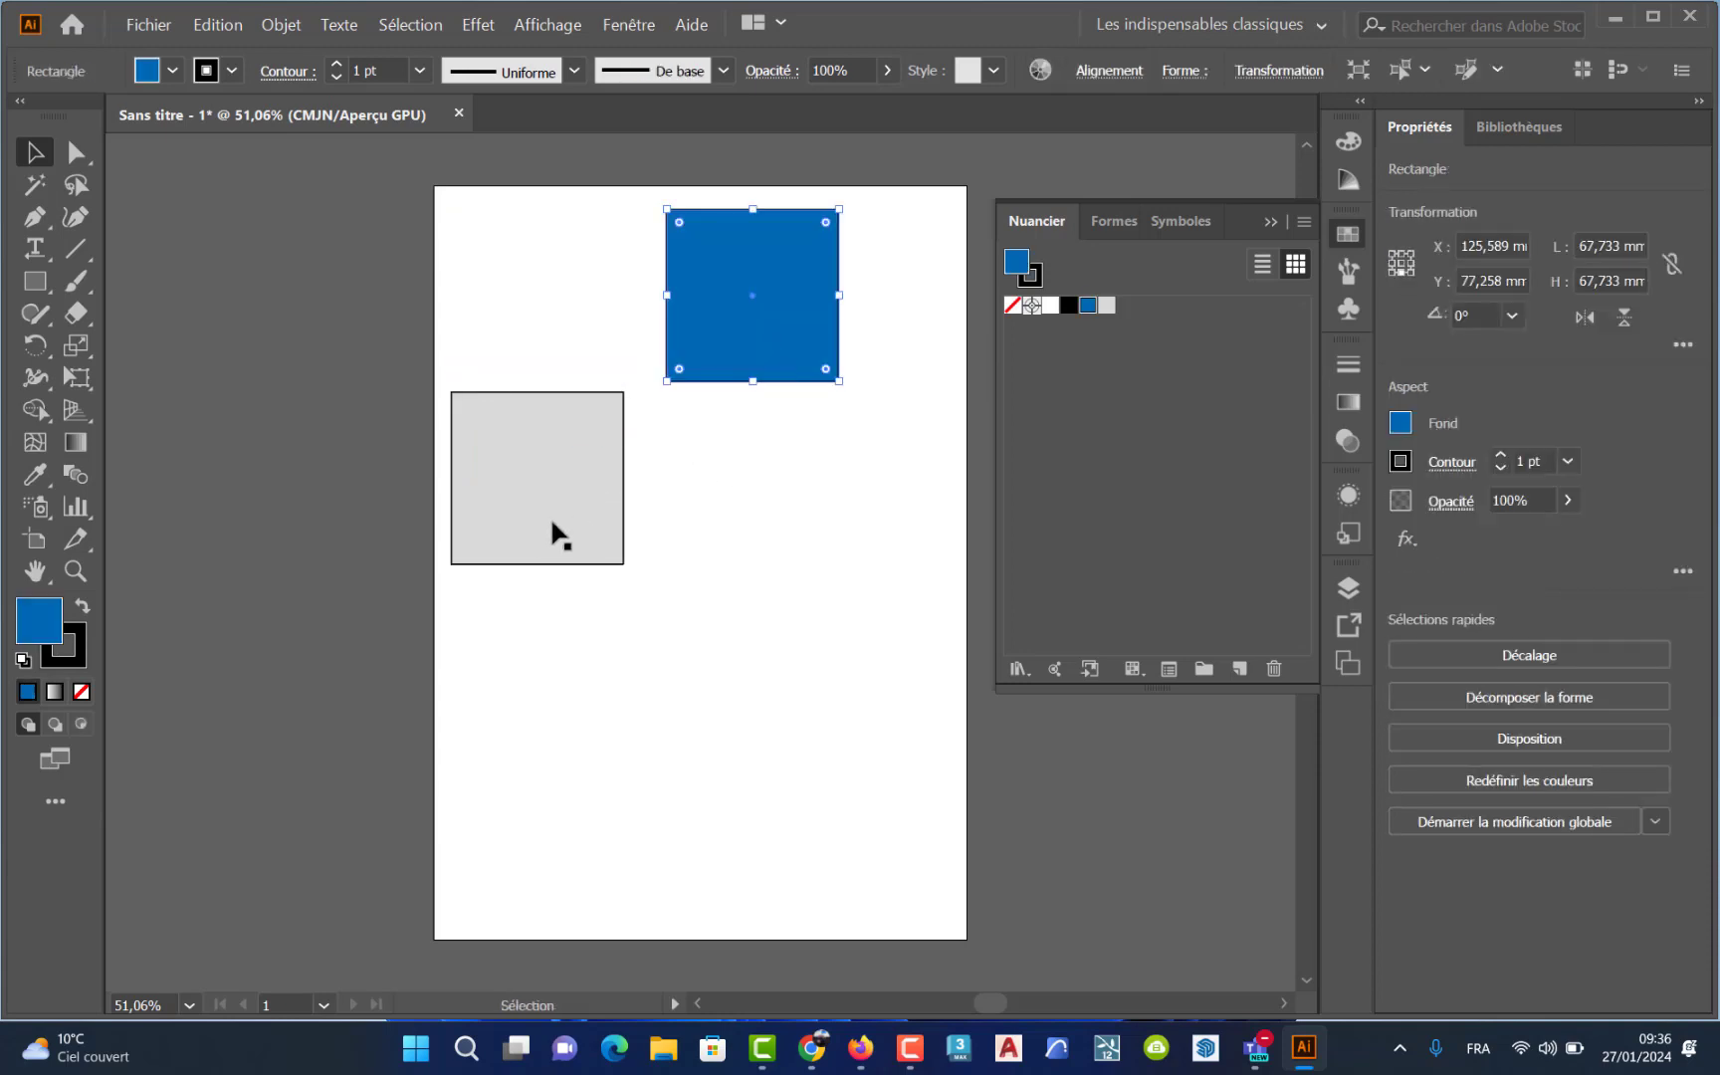
mouse_move(556, 529)
left_mouse_down()
mouse_move(531, 348)
mouse_move(648, 530)
left_mouse_up()
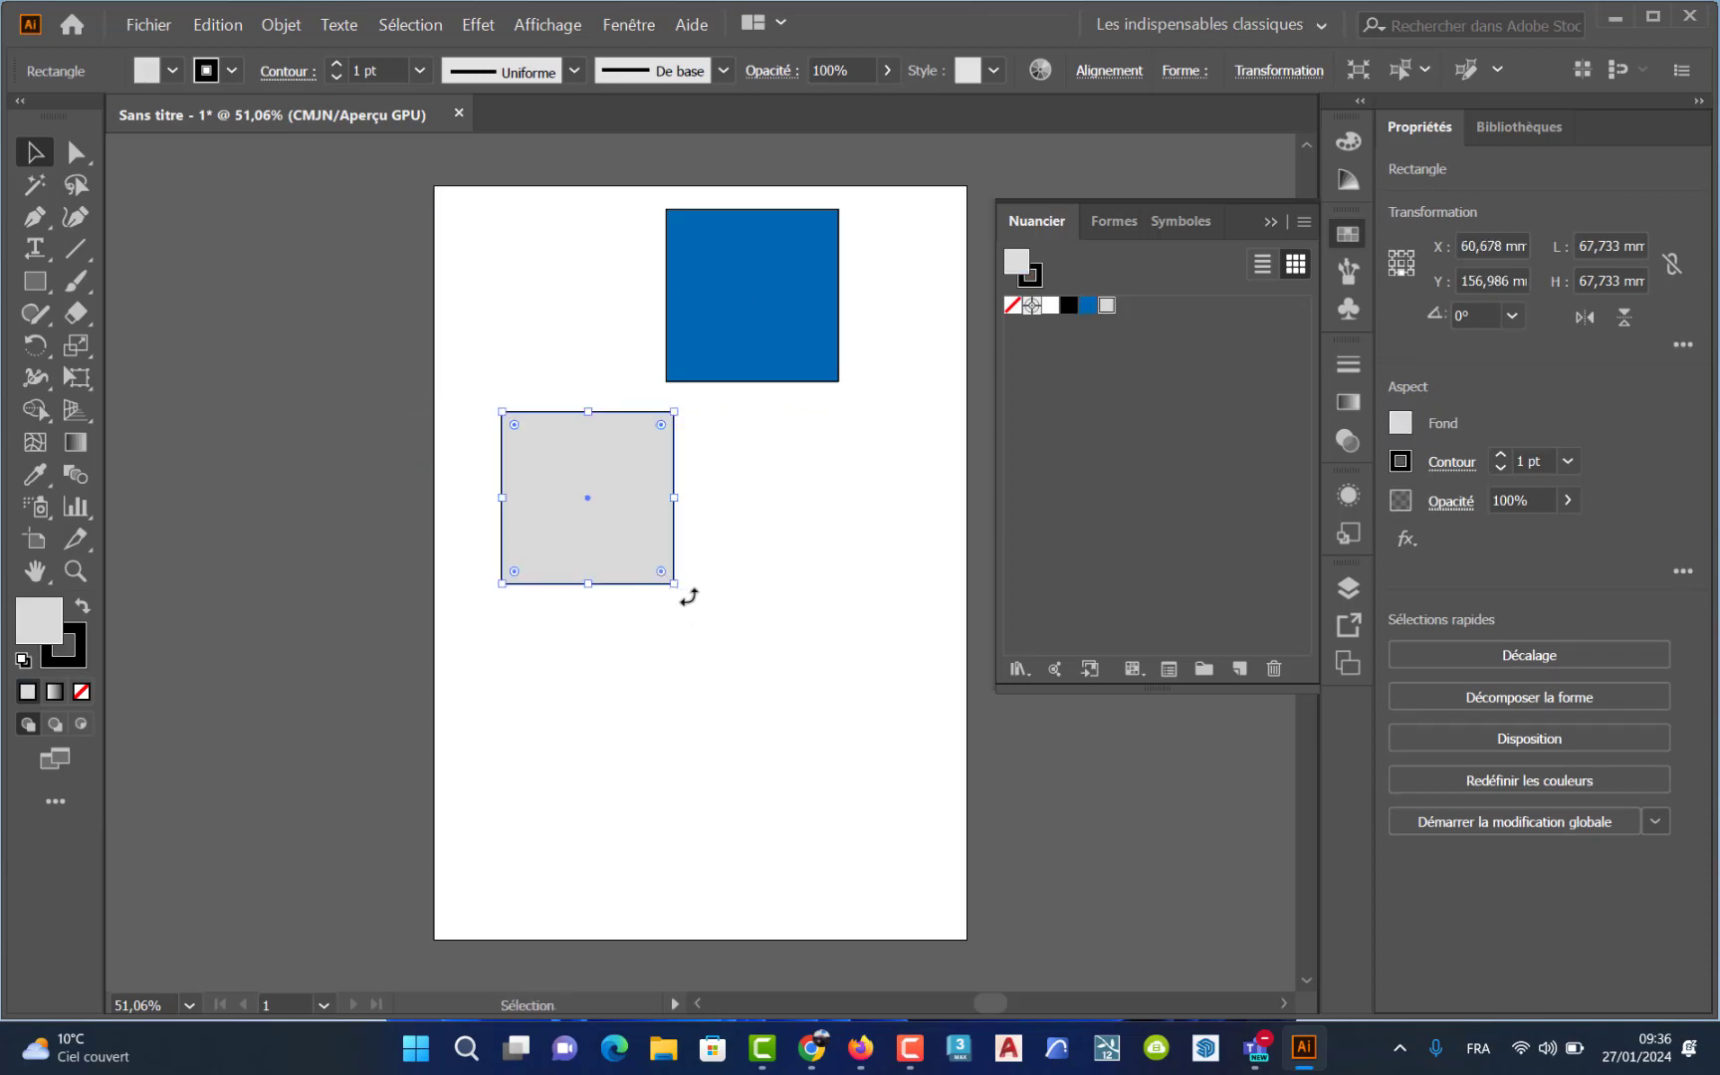
left_click(586, 625)
left_click(582, 525)
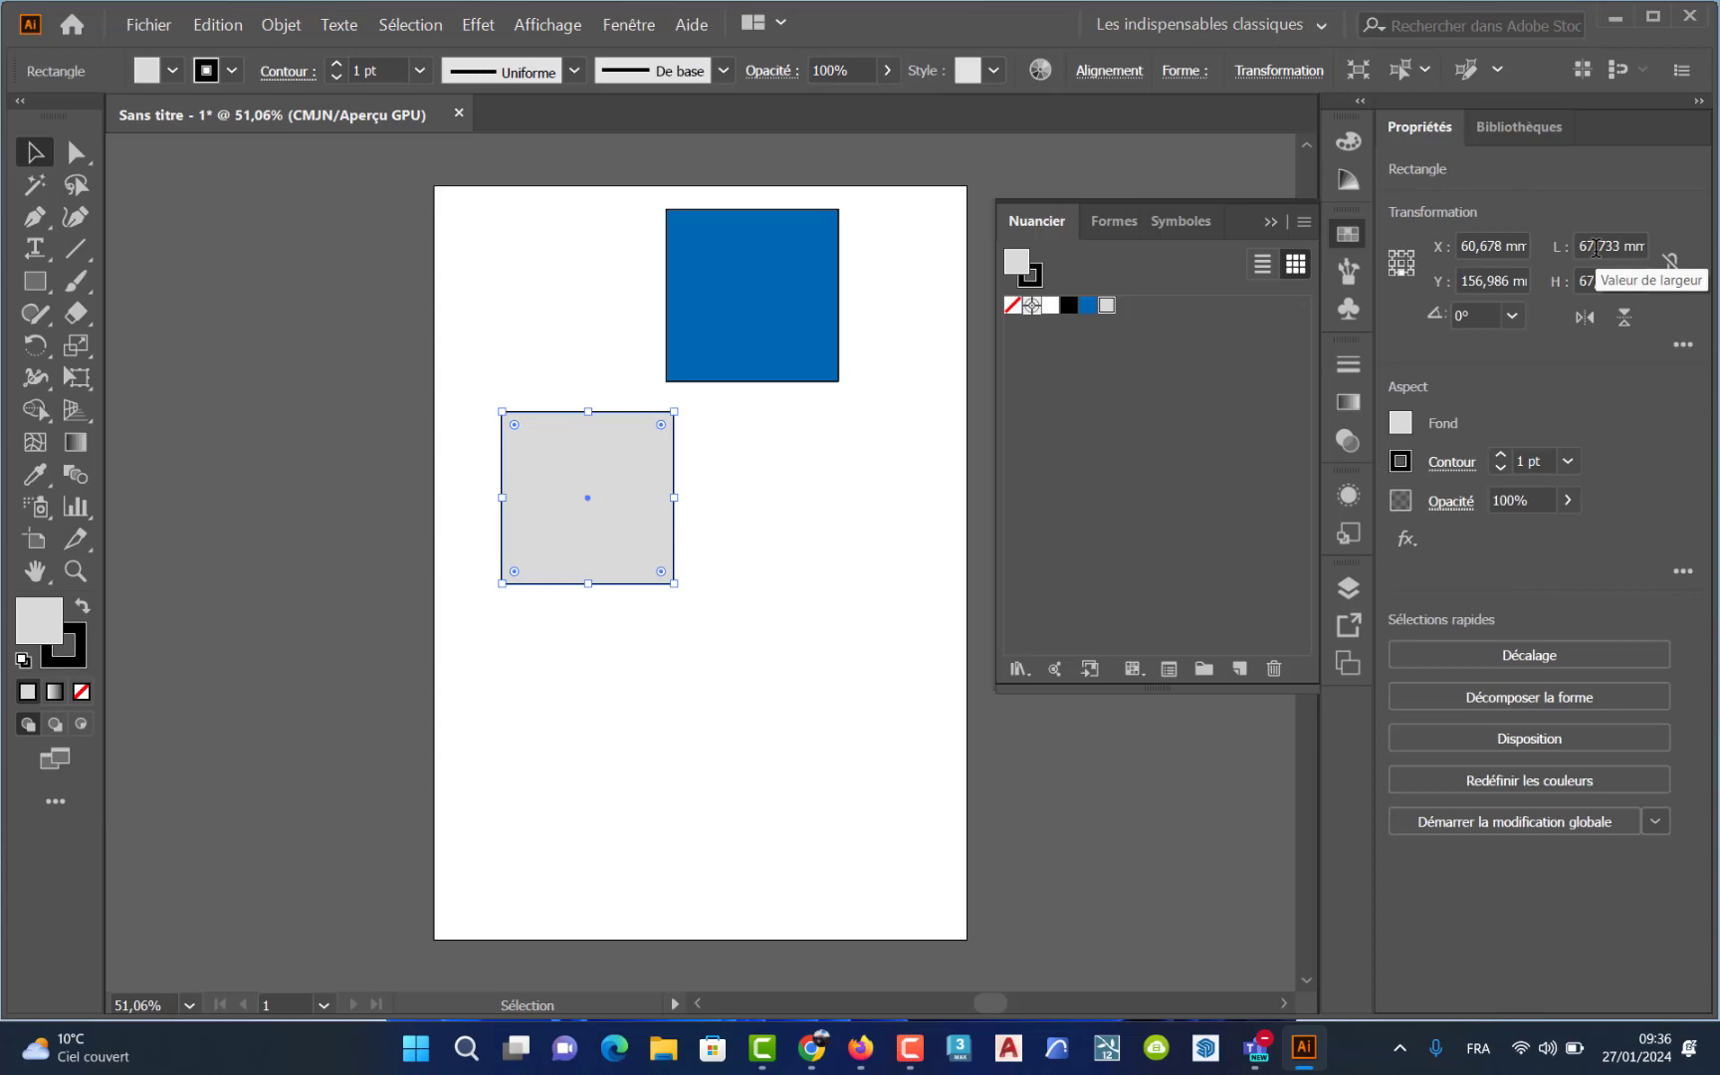
left_click(908, 1047)
left_click(1630, 954)
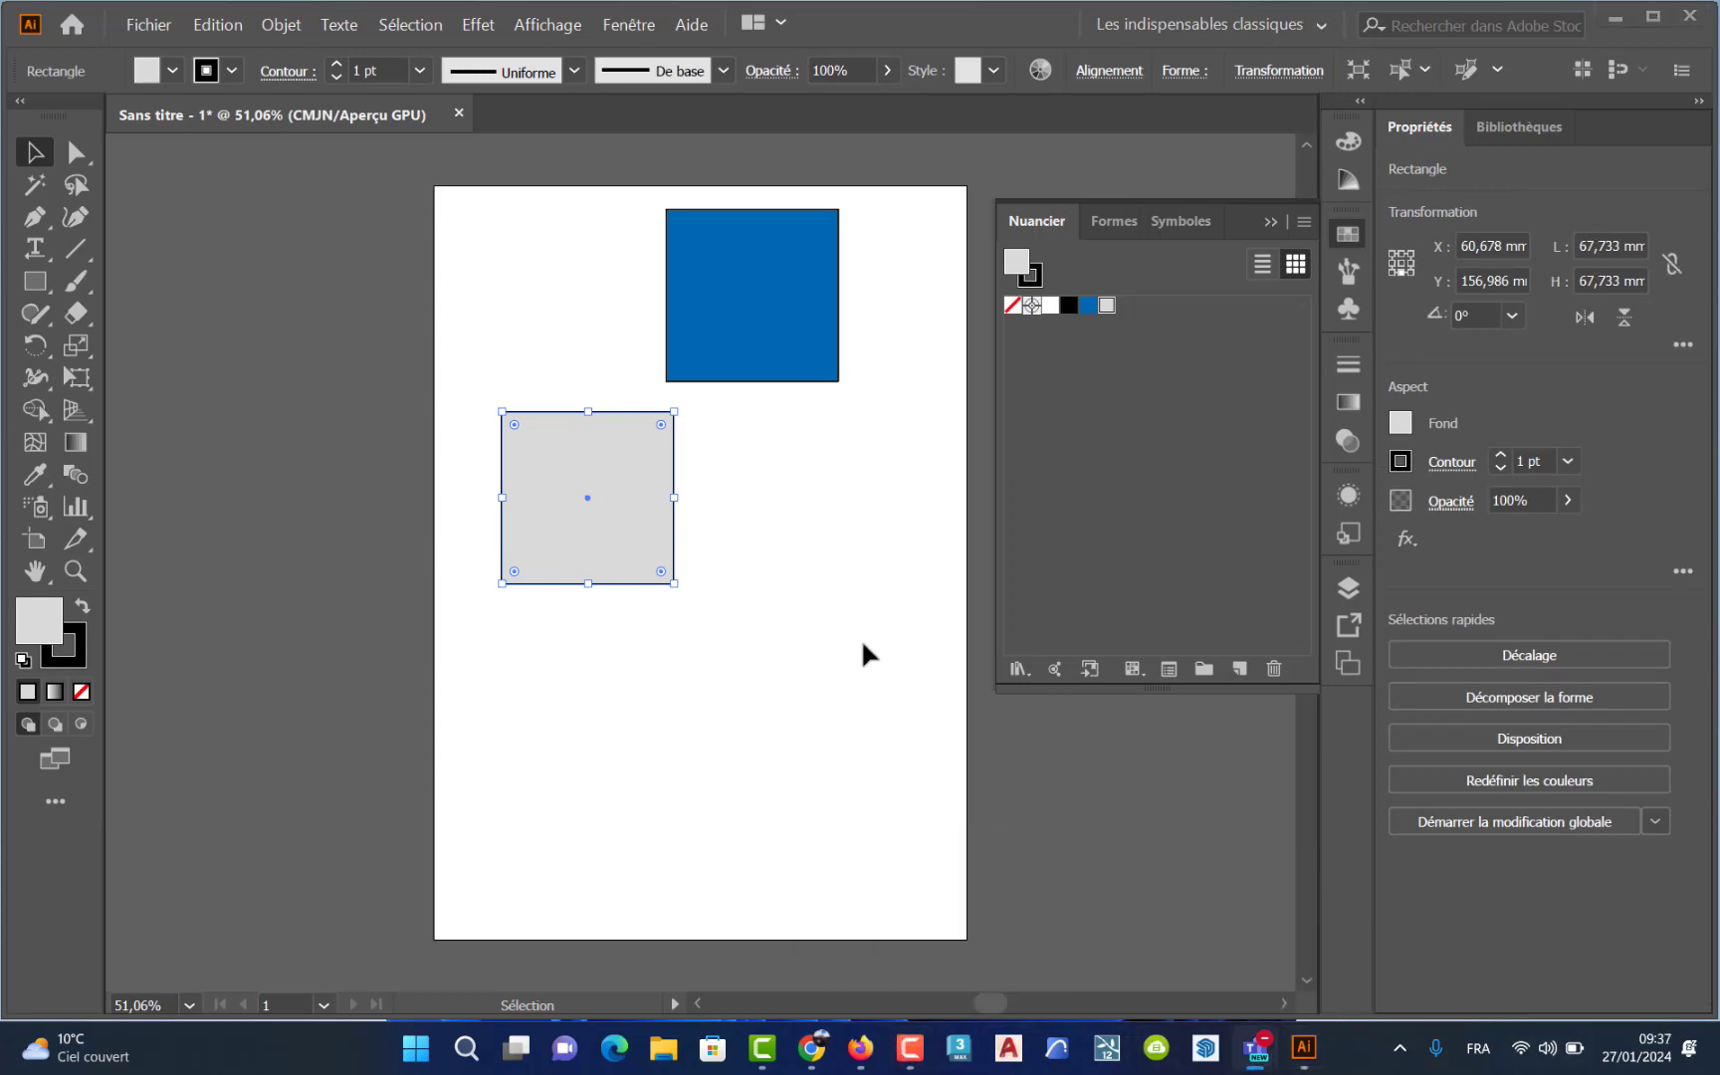
left_click(643, 672)
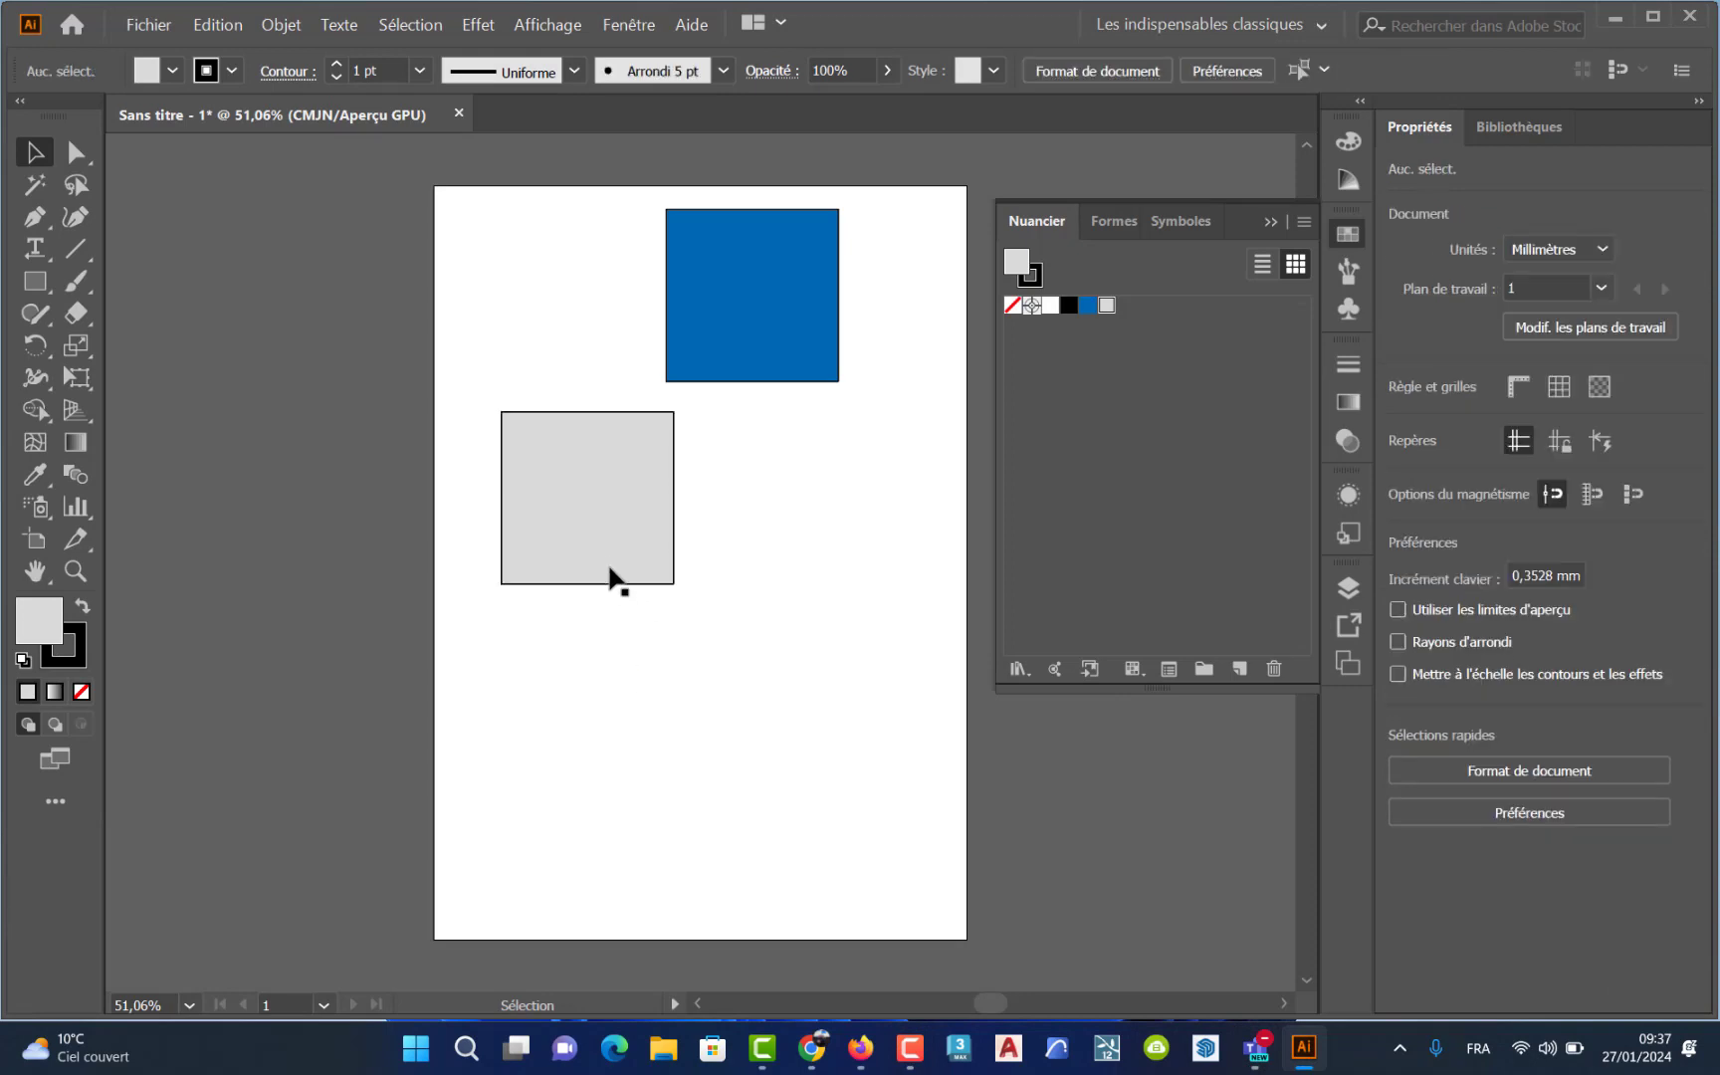
left_click_drag(600, 537, 561, 567)
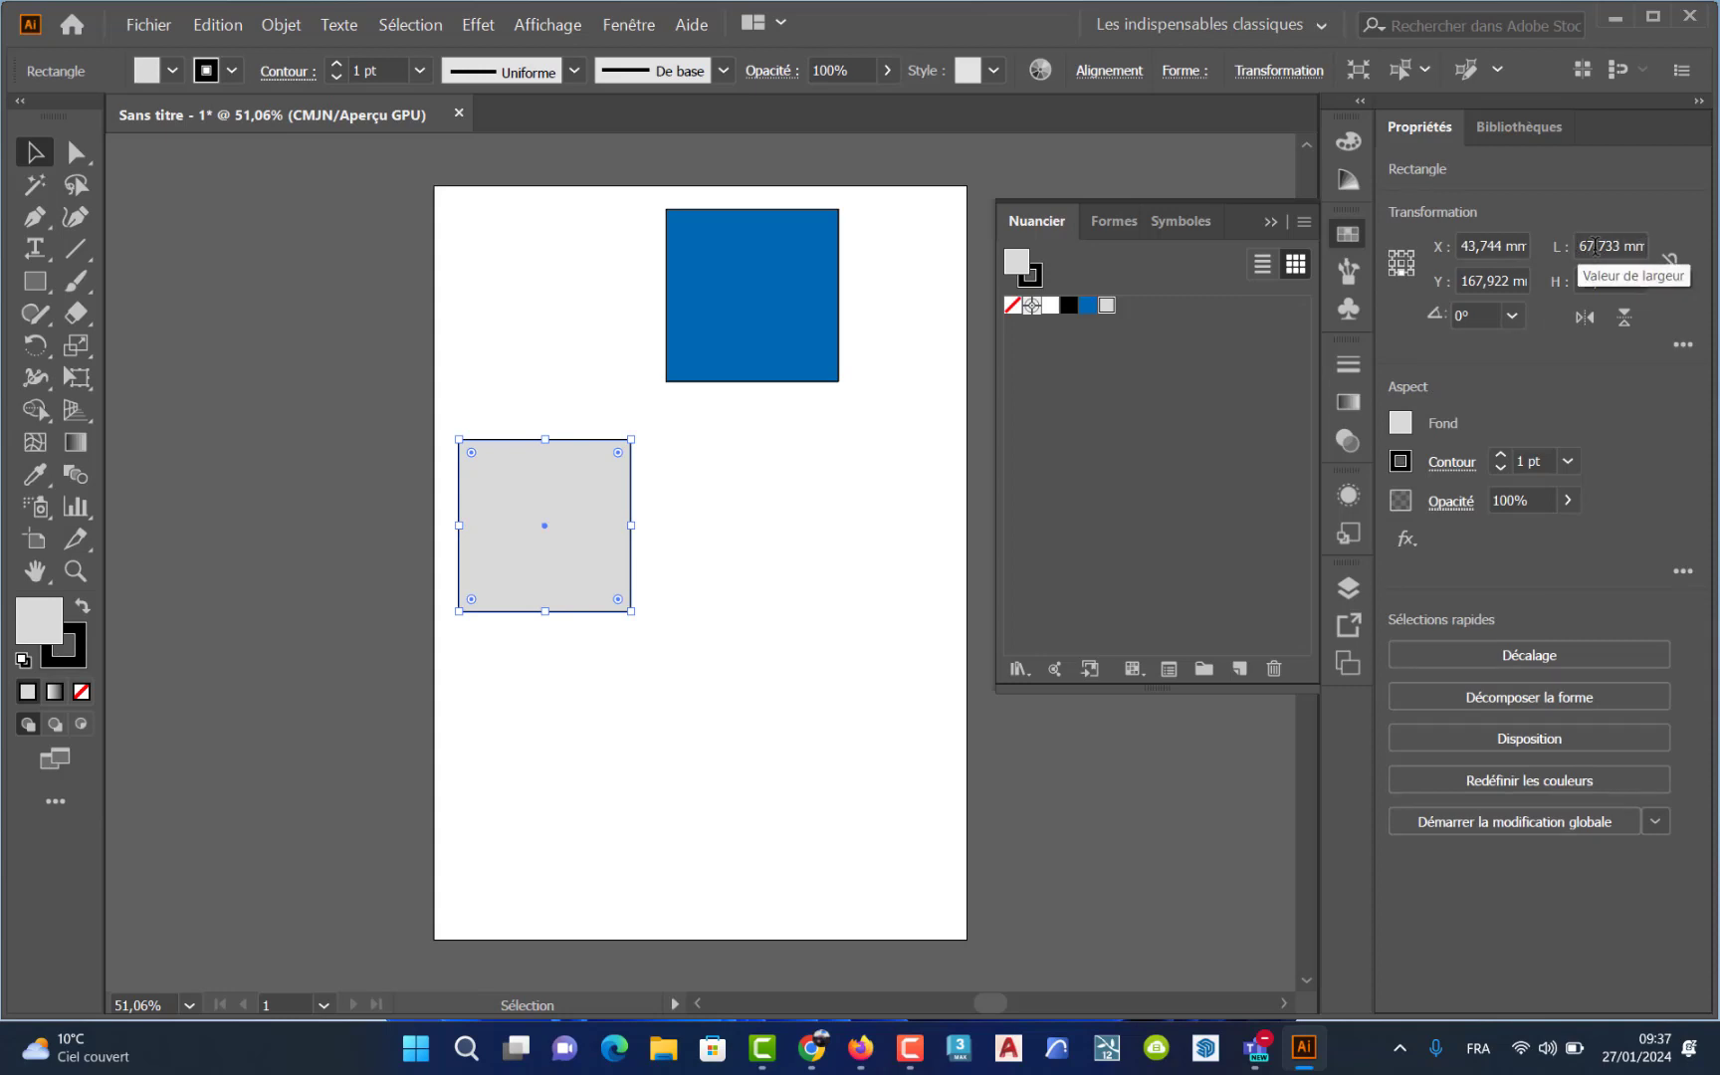
- Resize the grey square to 50 × 50 mm in the Properties panel
left_click(1600, 245)
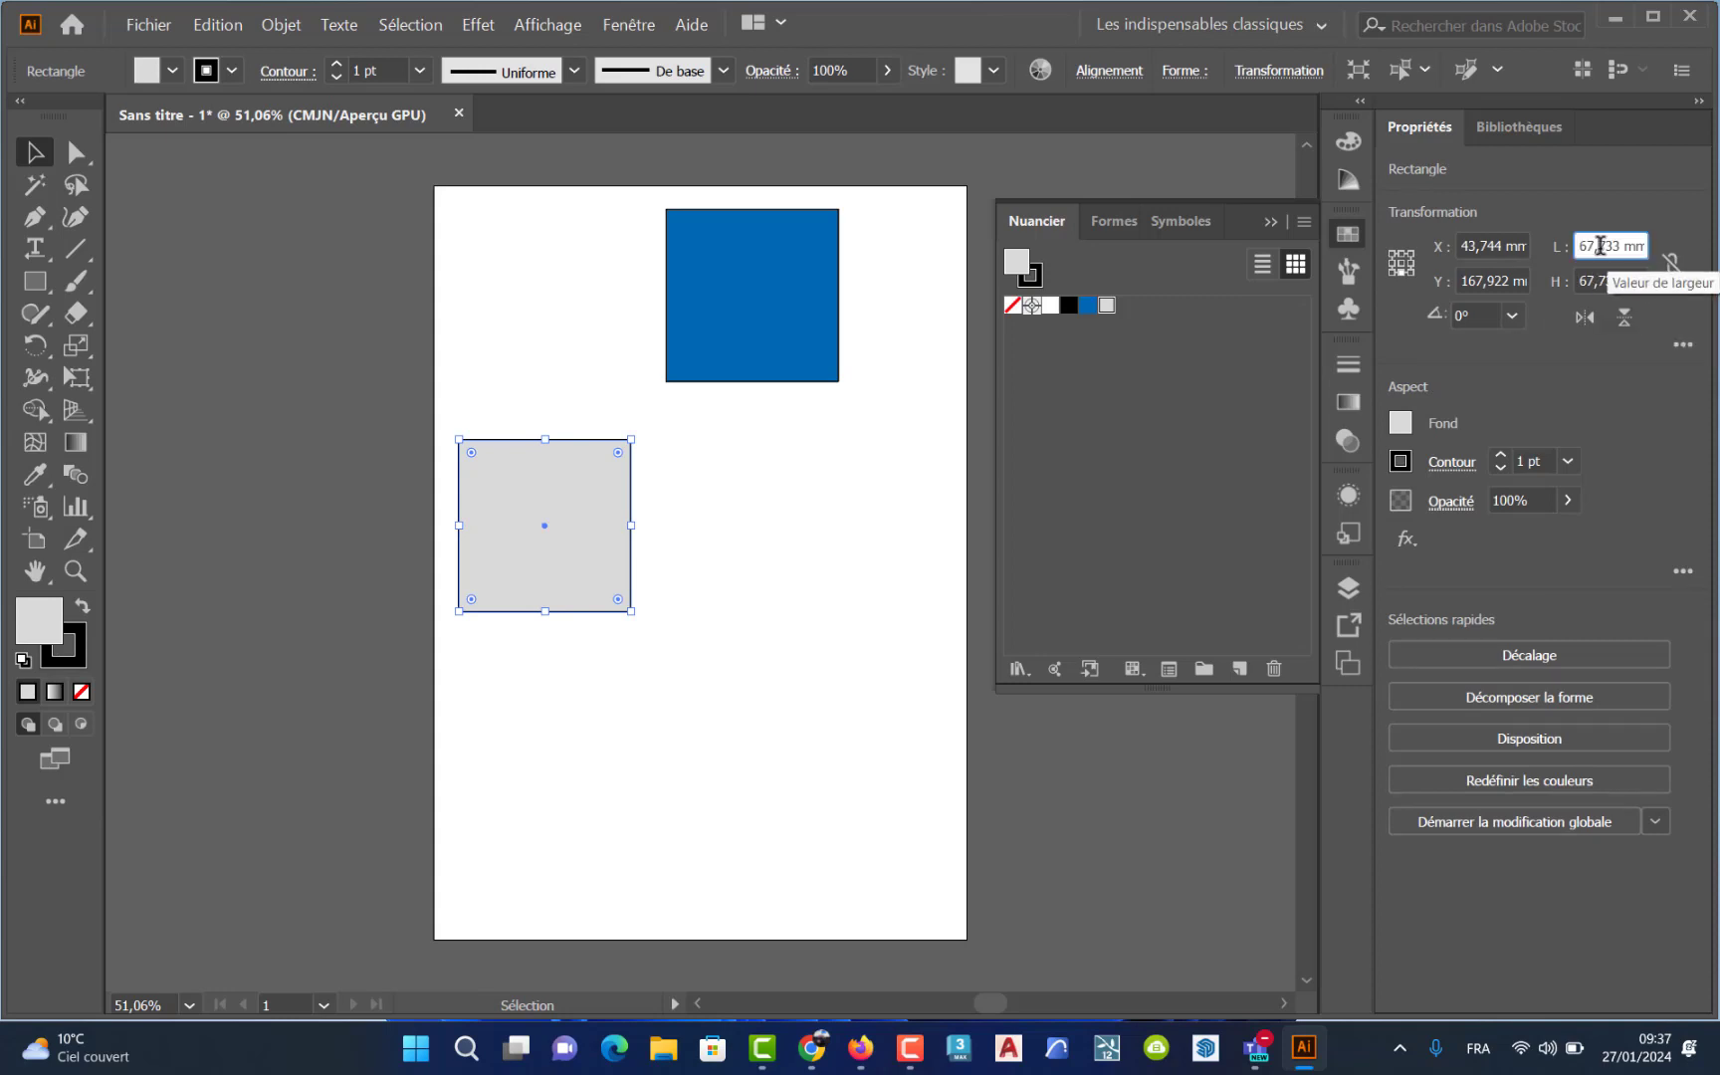
double_click(1606, 240)
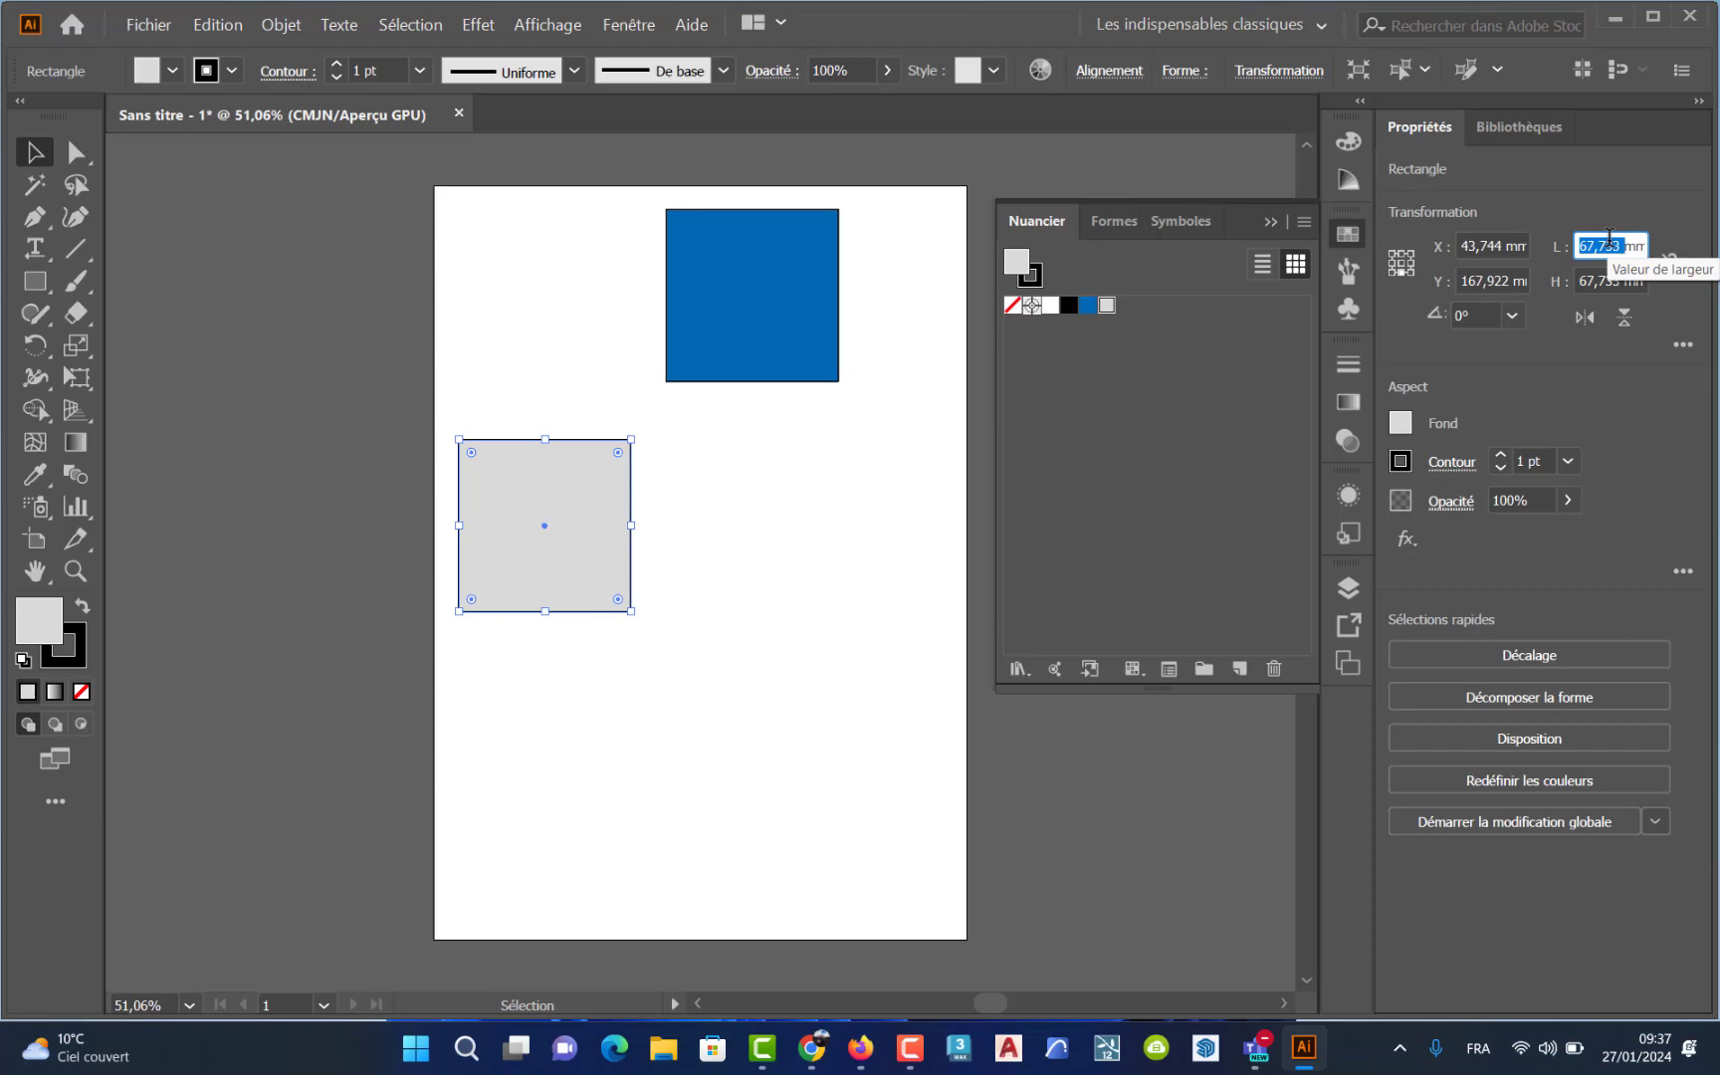
type("50")
key("Tab")
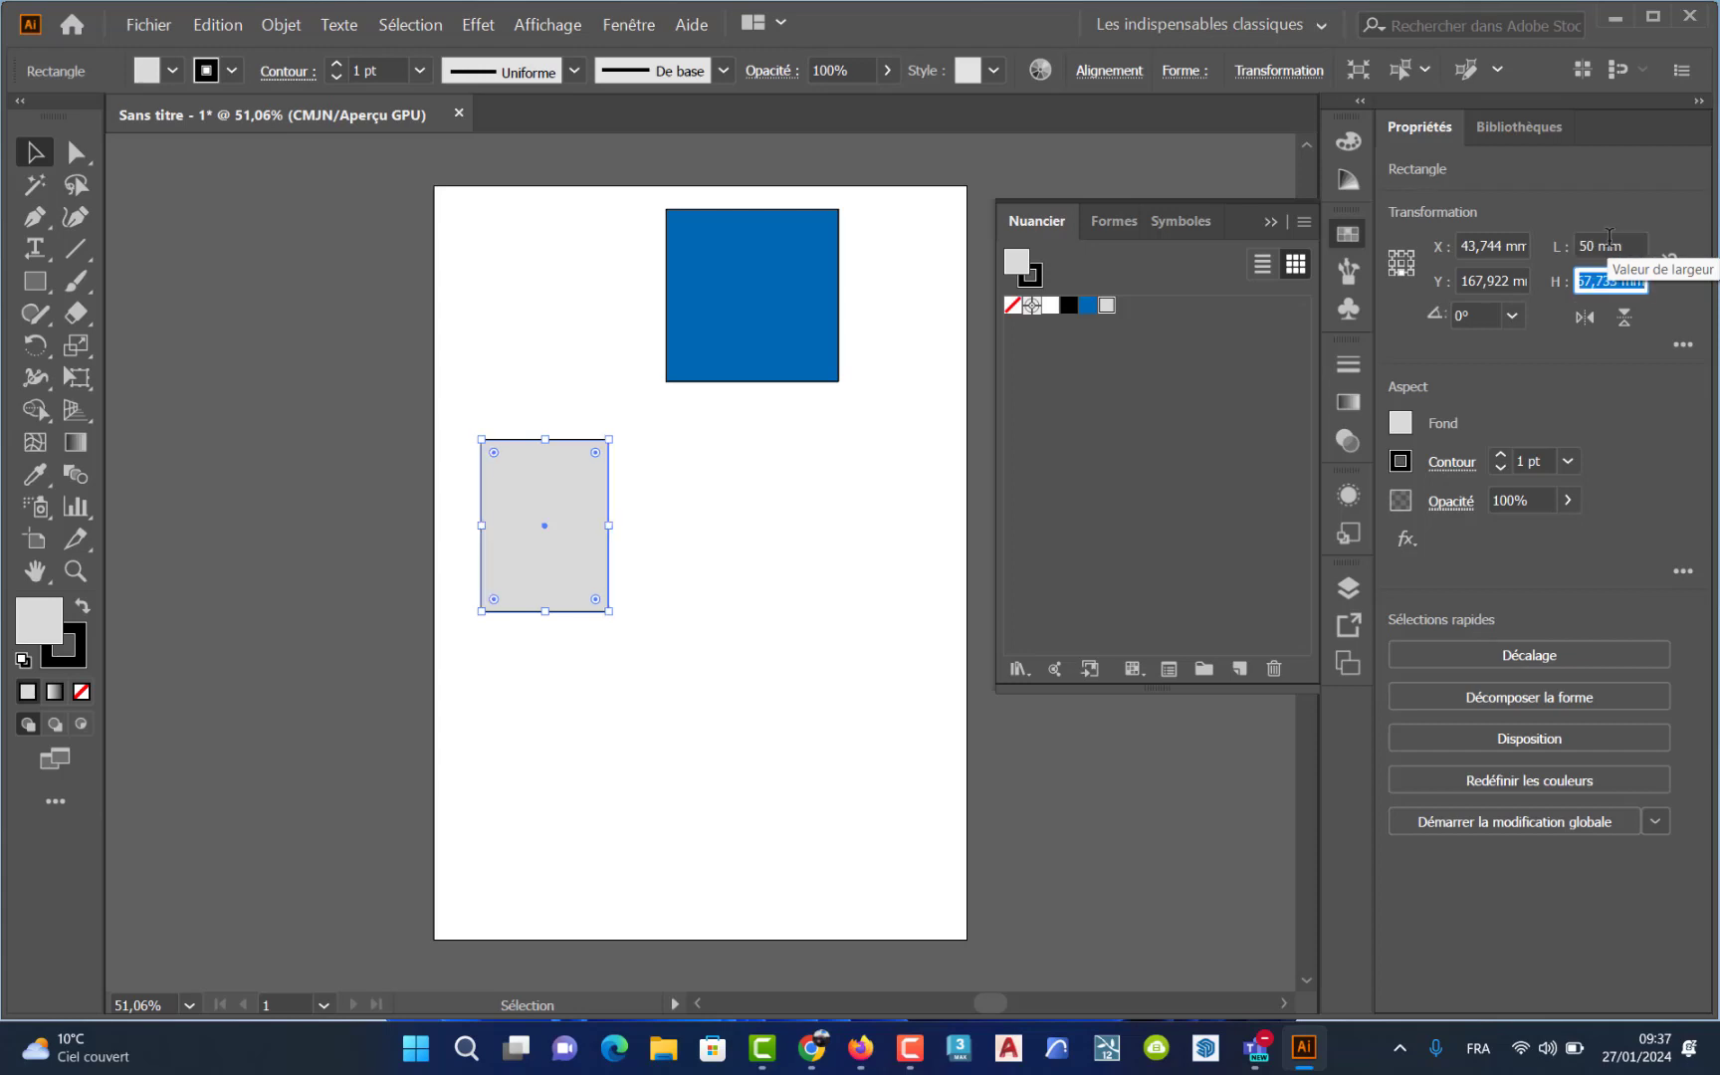
type("50")
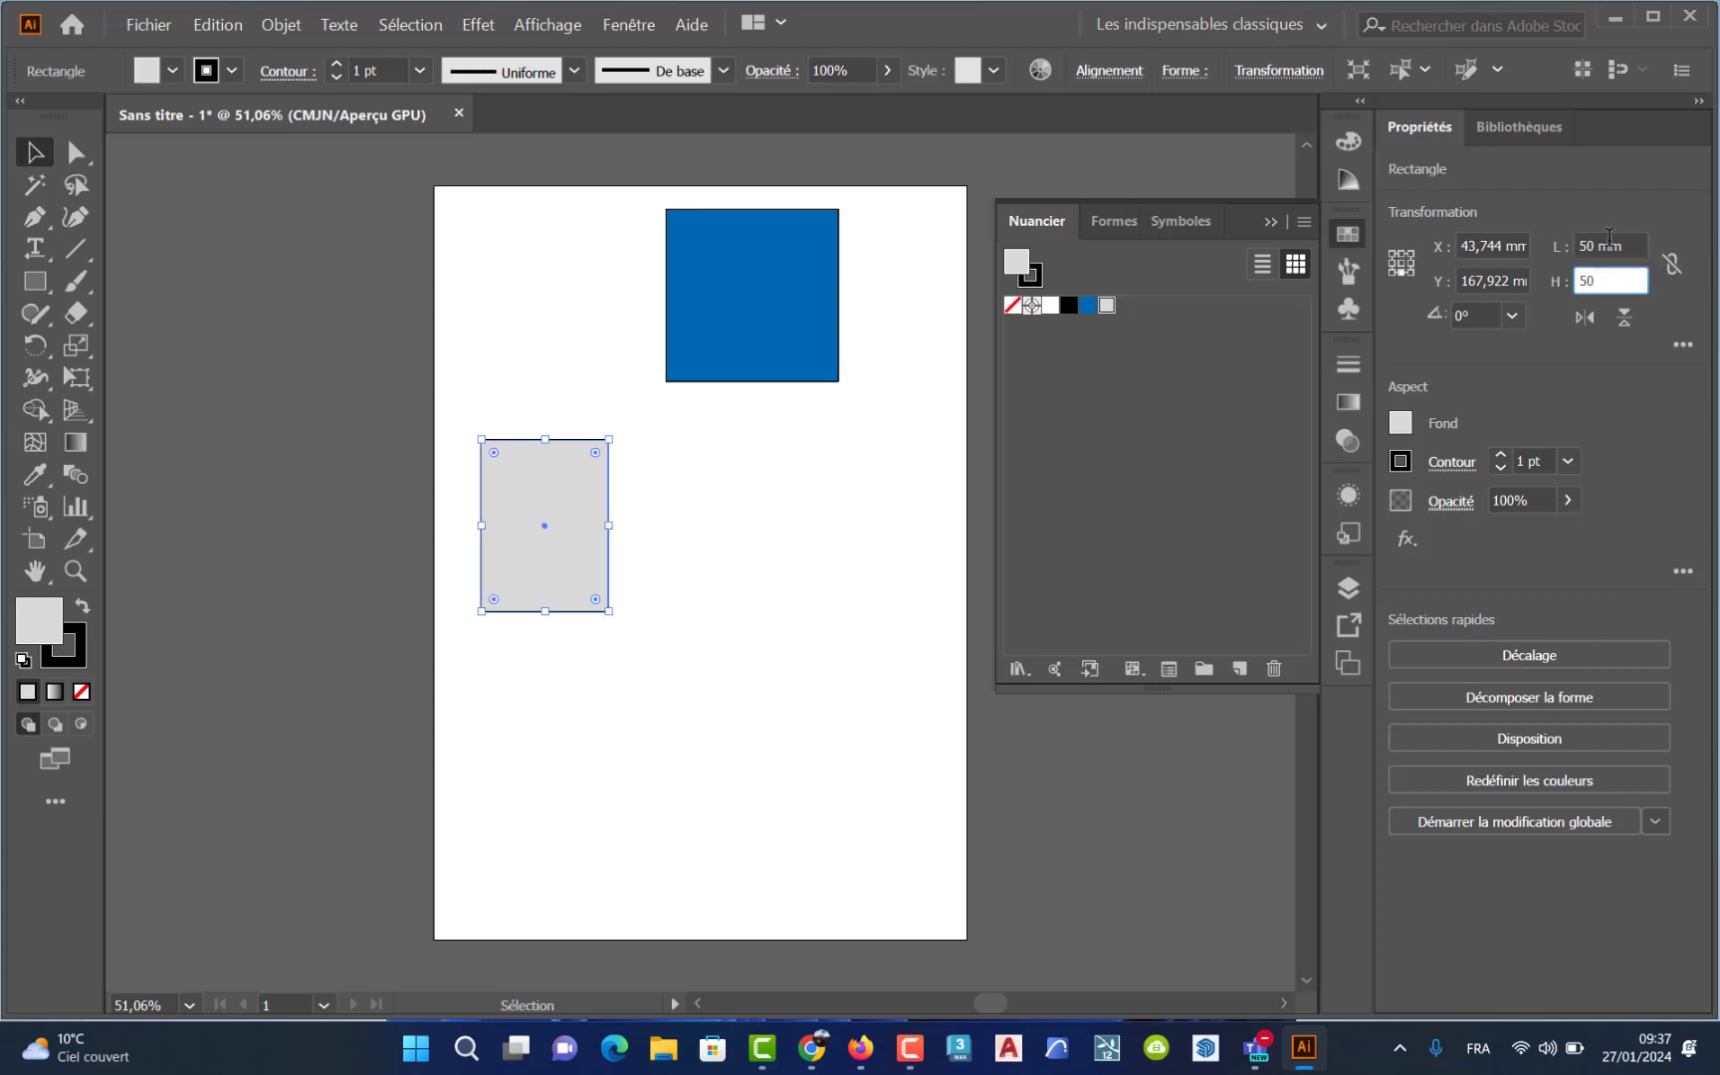
key("Return")
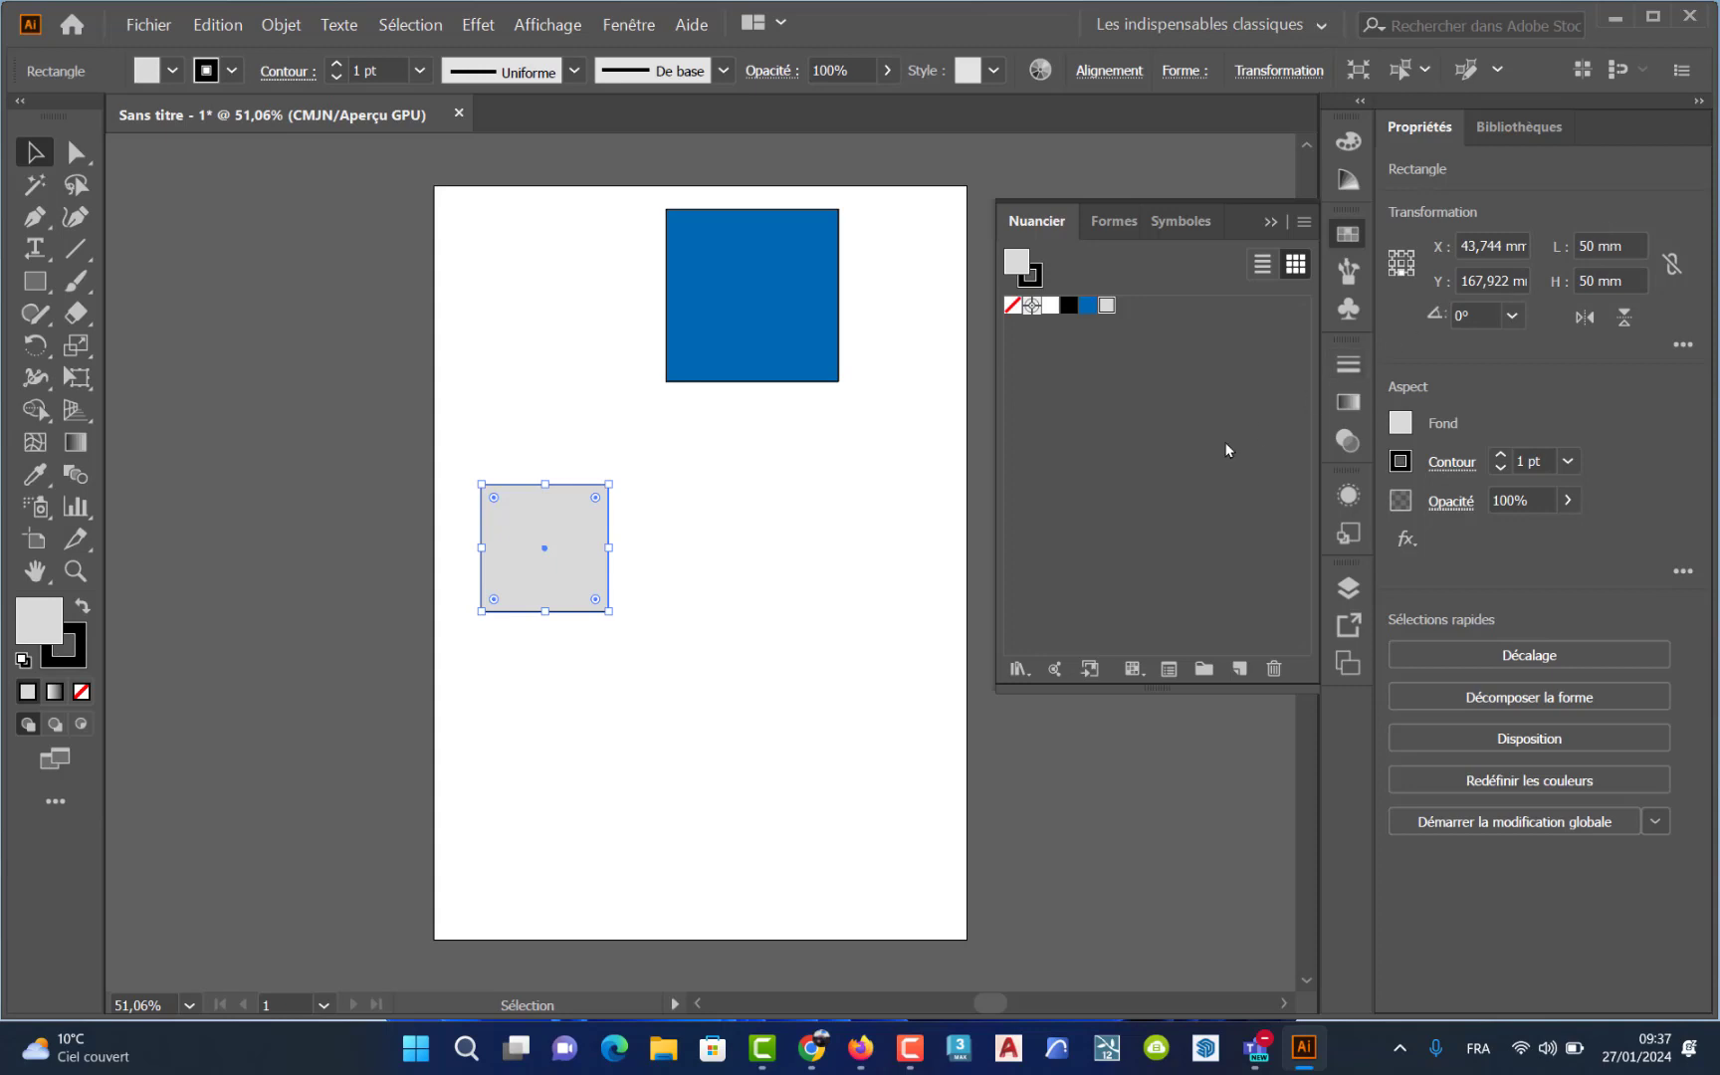
left_click(698, 548)
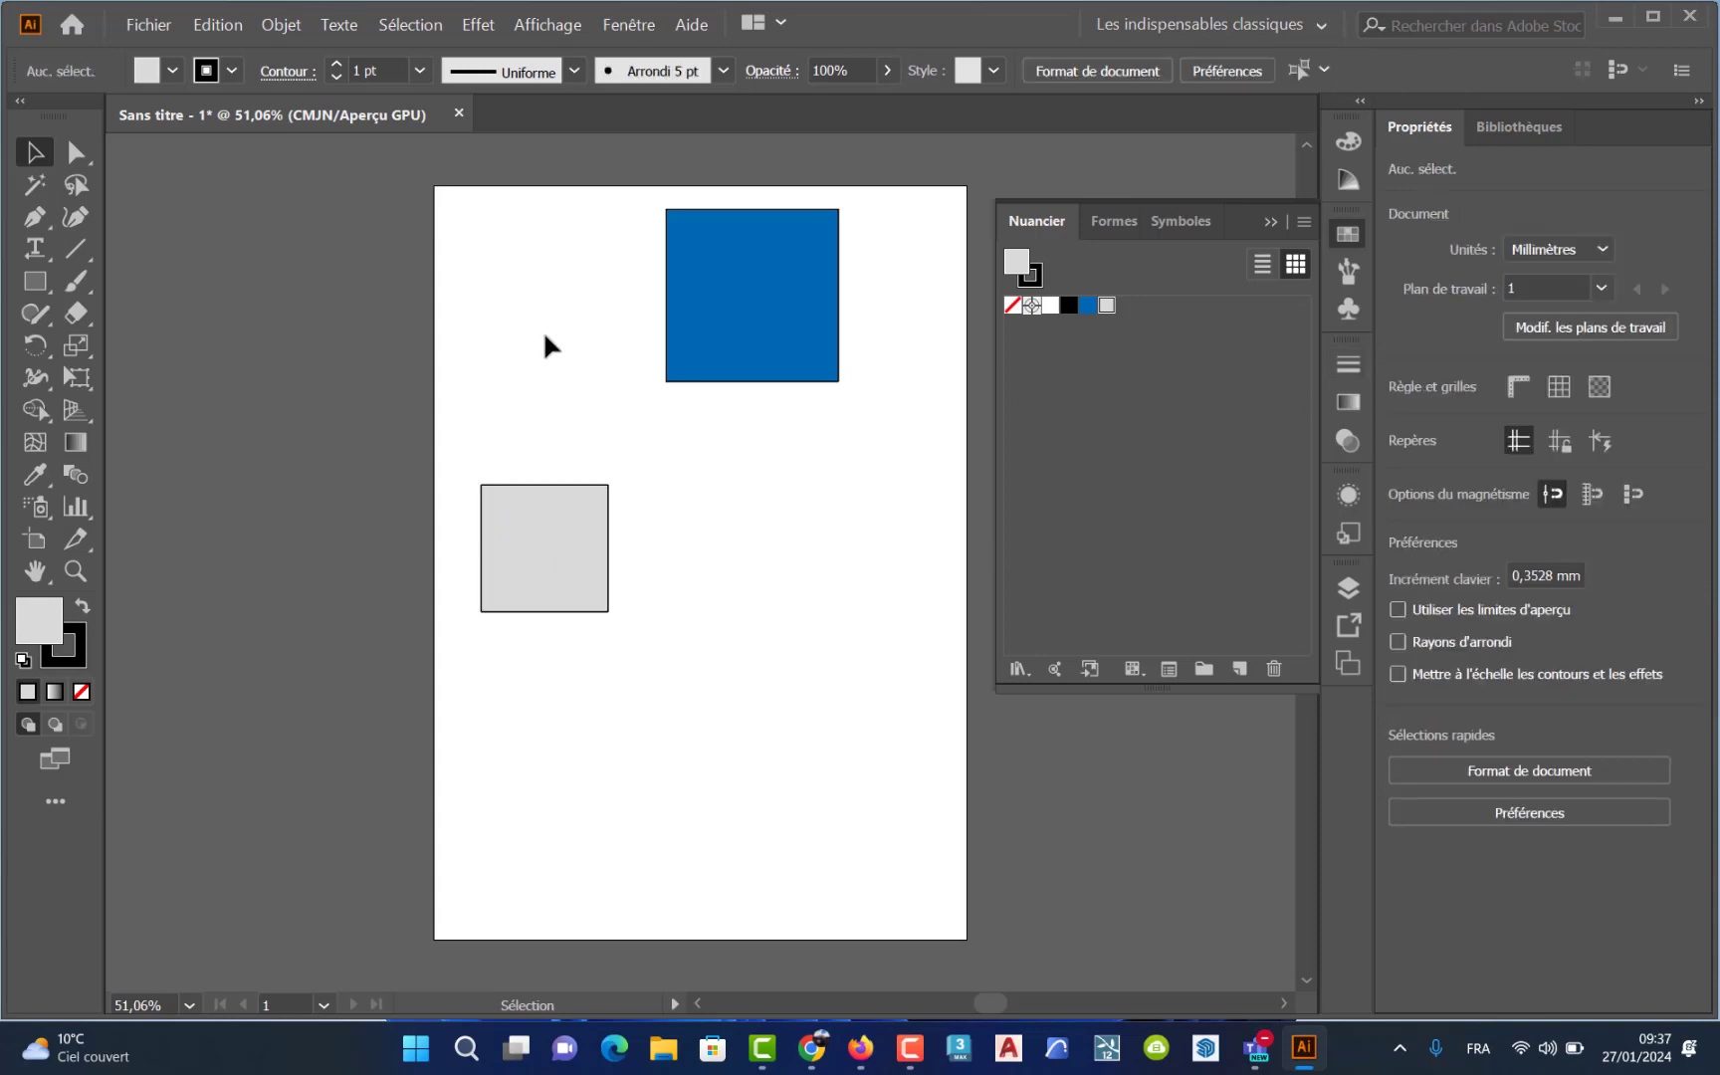
- Open the Rectangle tool's exact-size options, cancel, and return to the Selection tool
left_click(35, 282)
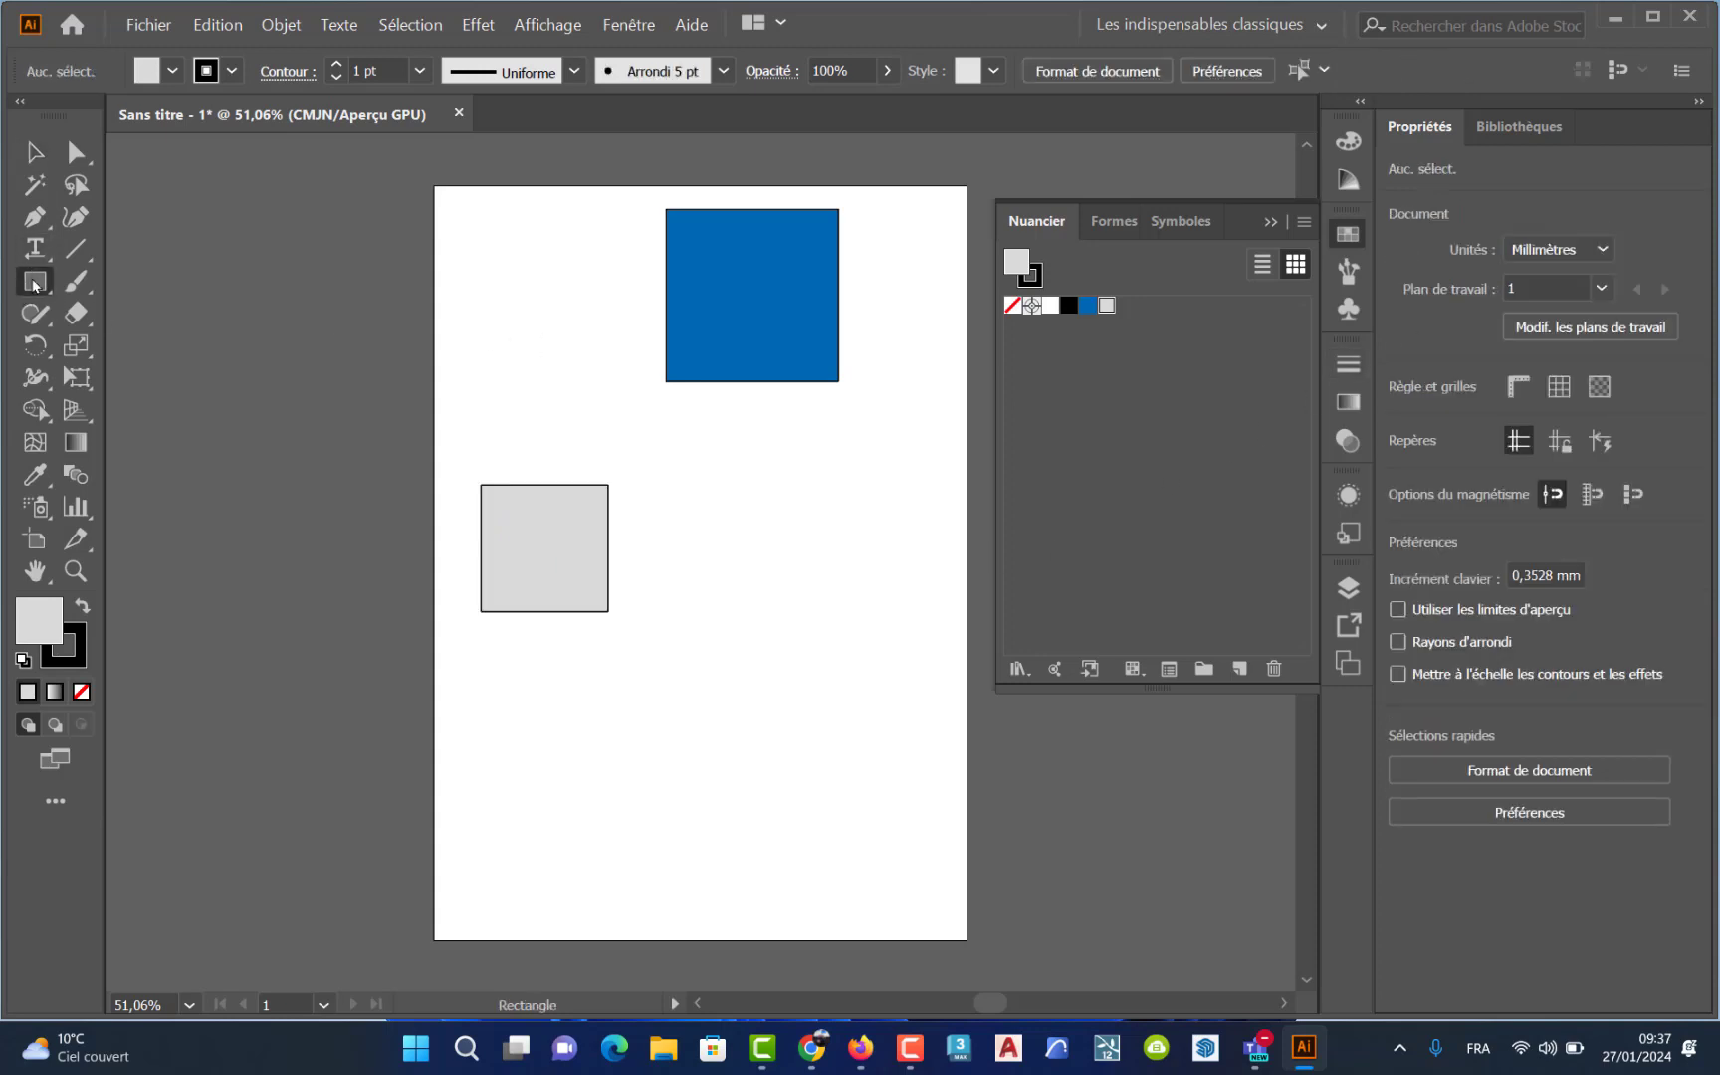
left_click(434, 326)
left_click(465, 588)
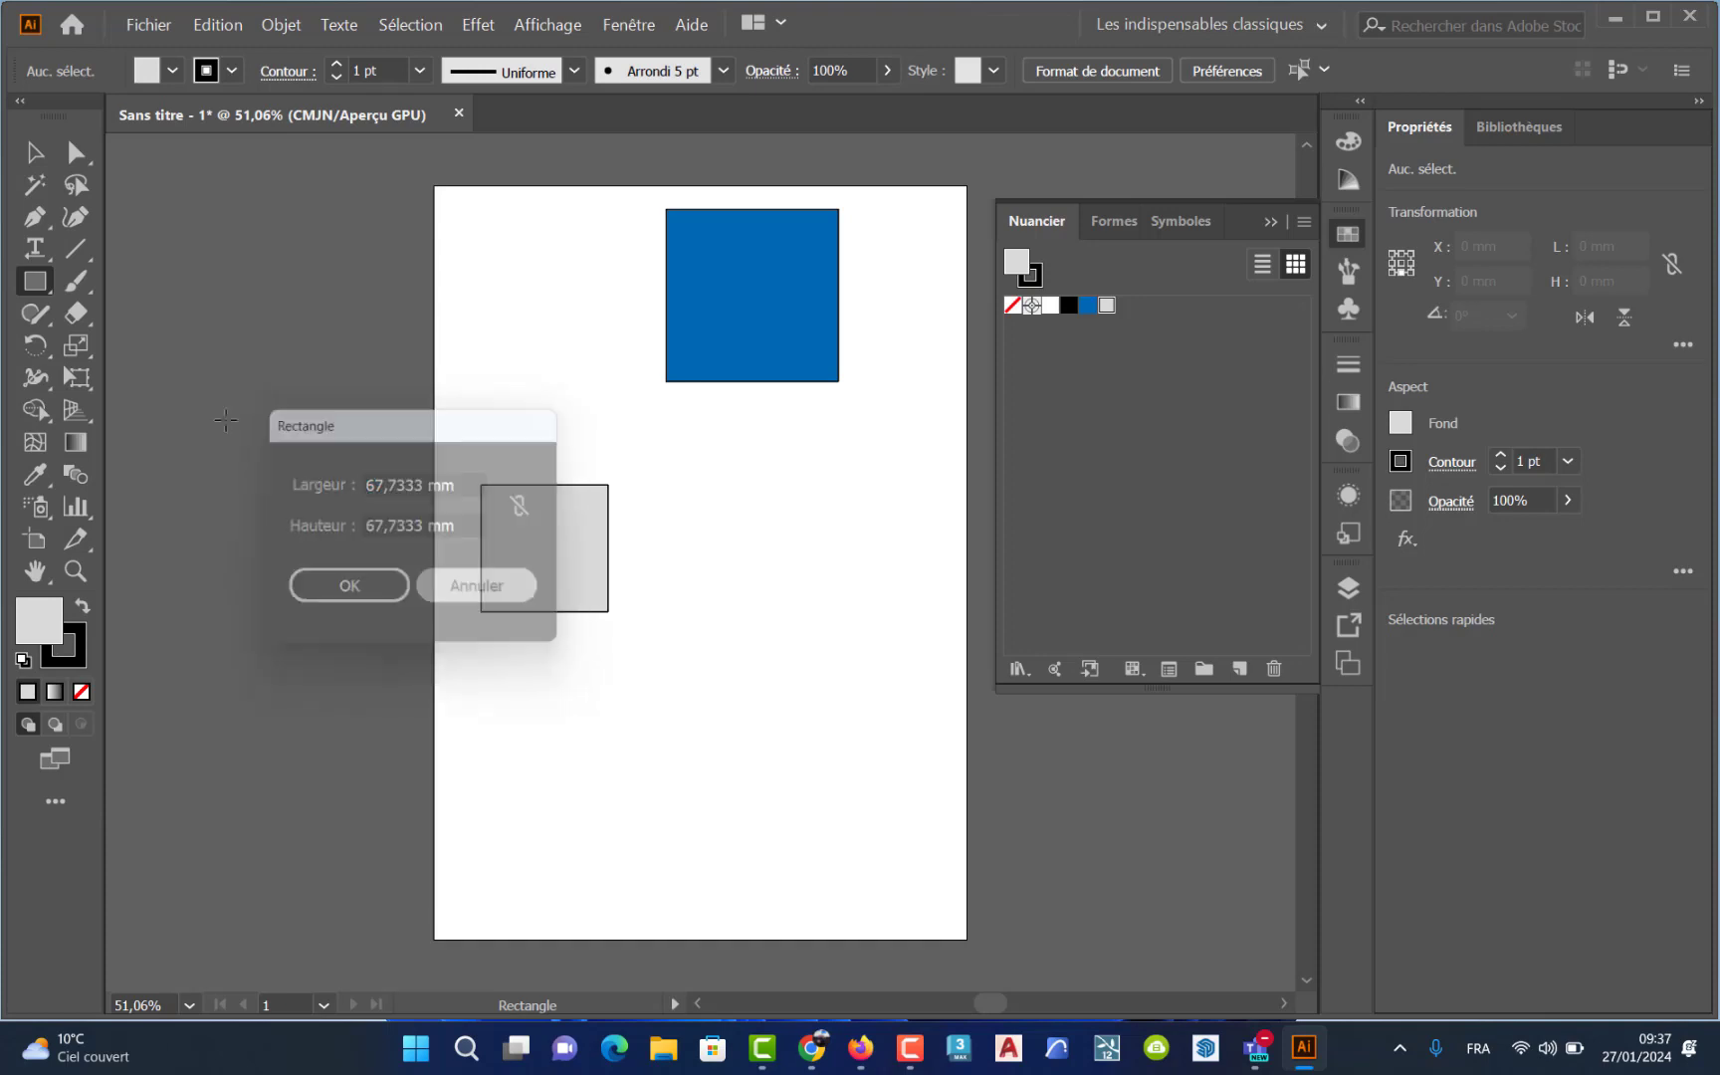
key("v")
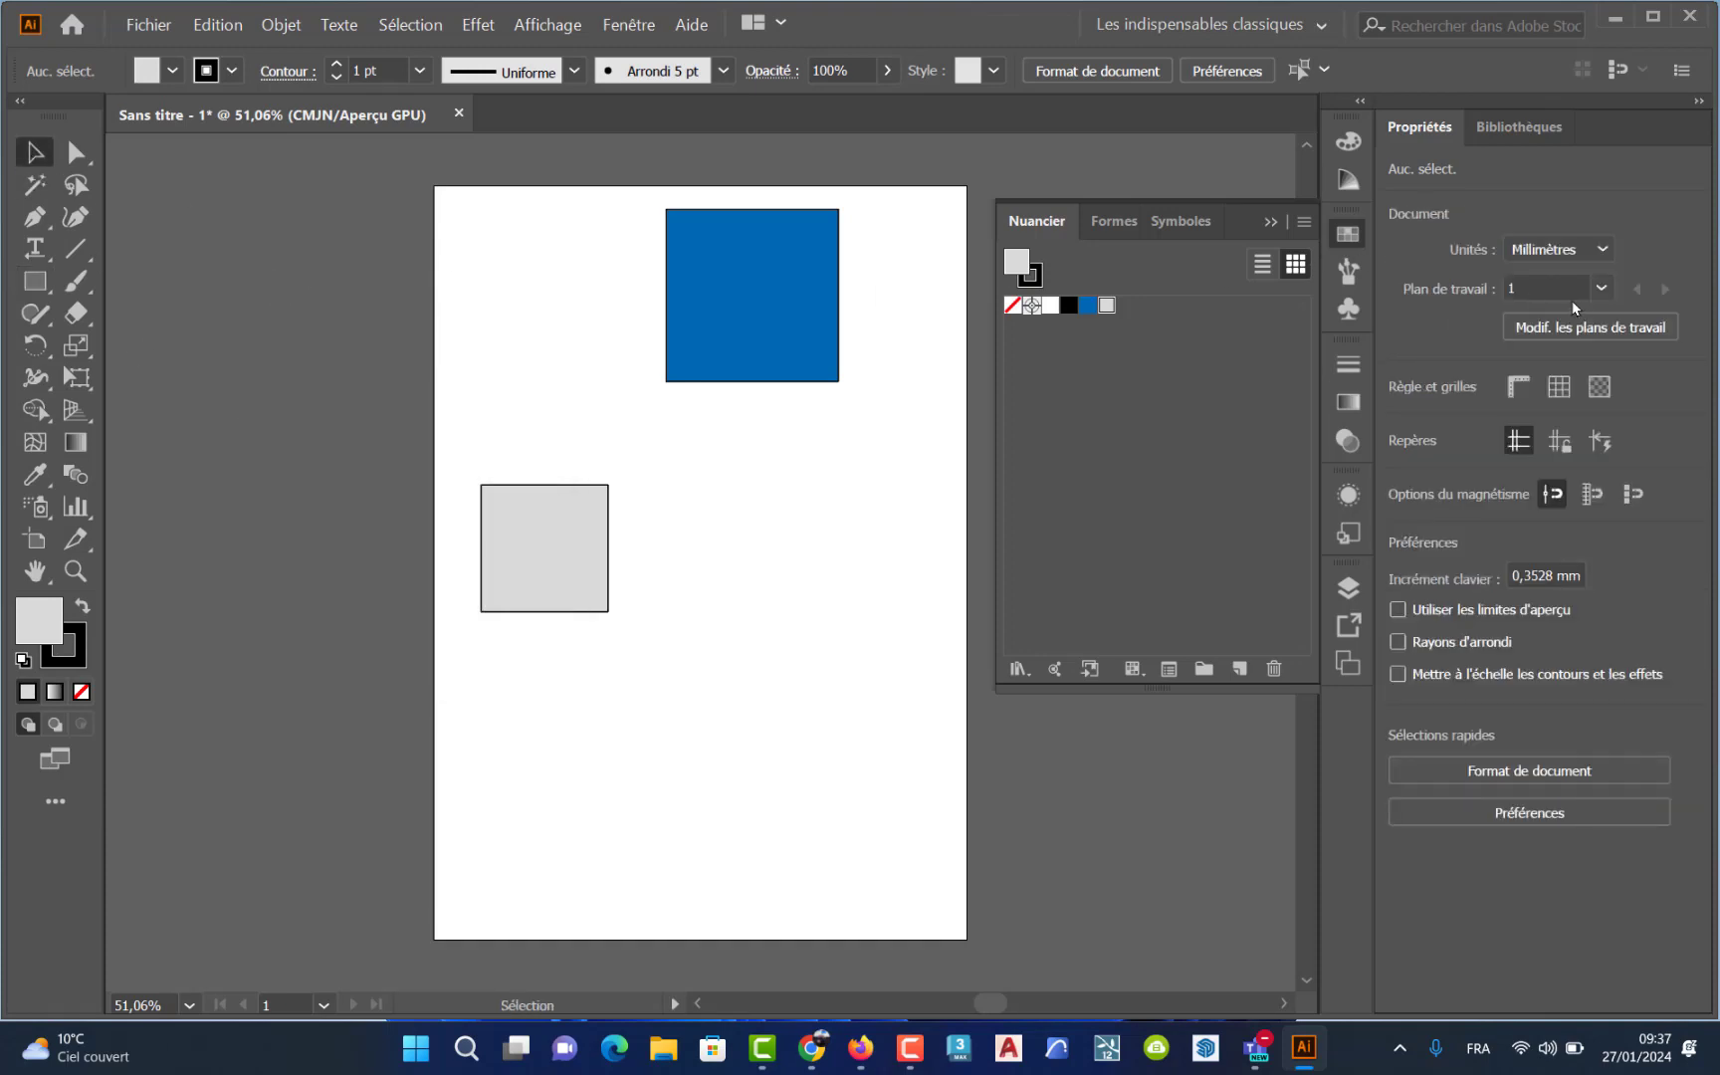
- Resize the blue square to 50 × 50 mm in the Properties panel
left_click(727, 353)
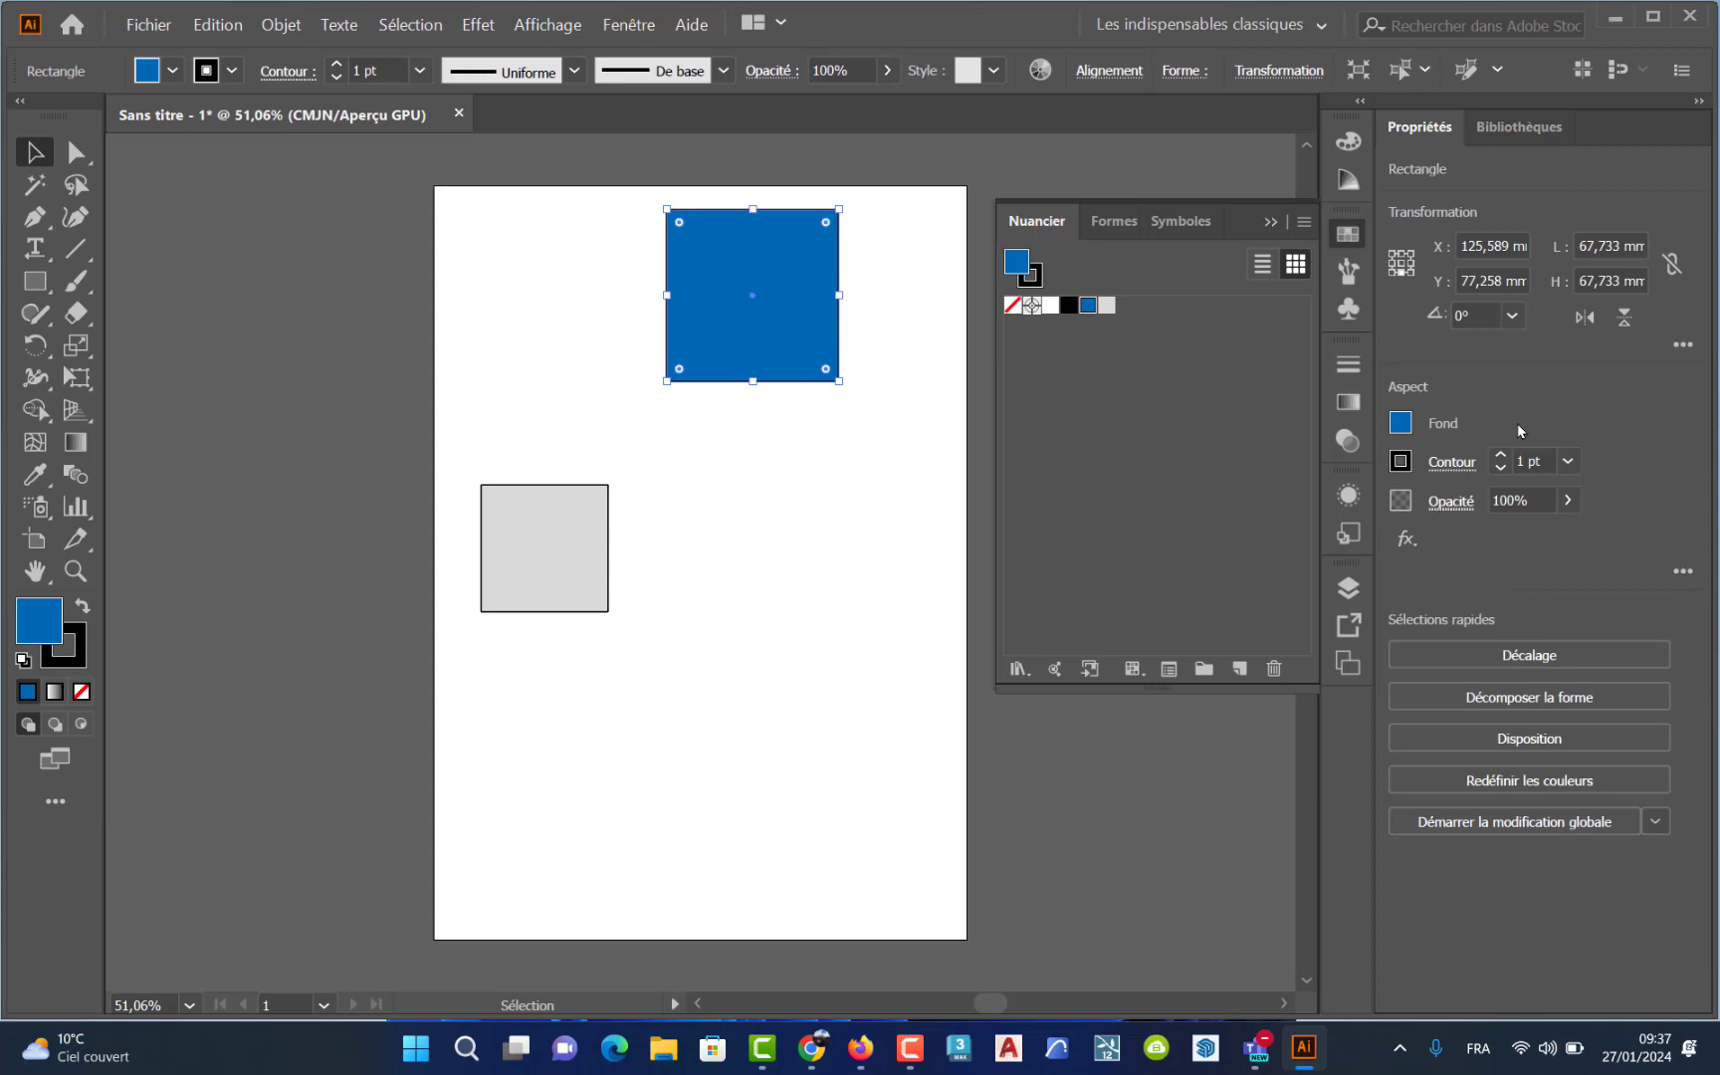
left_click(1588, 246)
type("50")
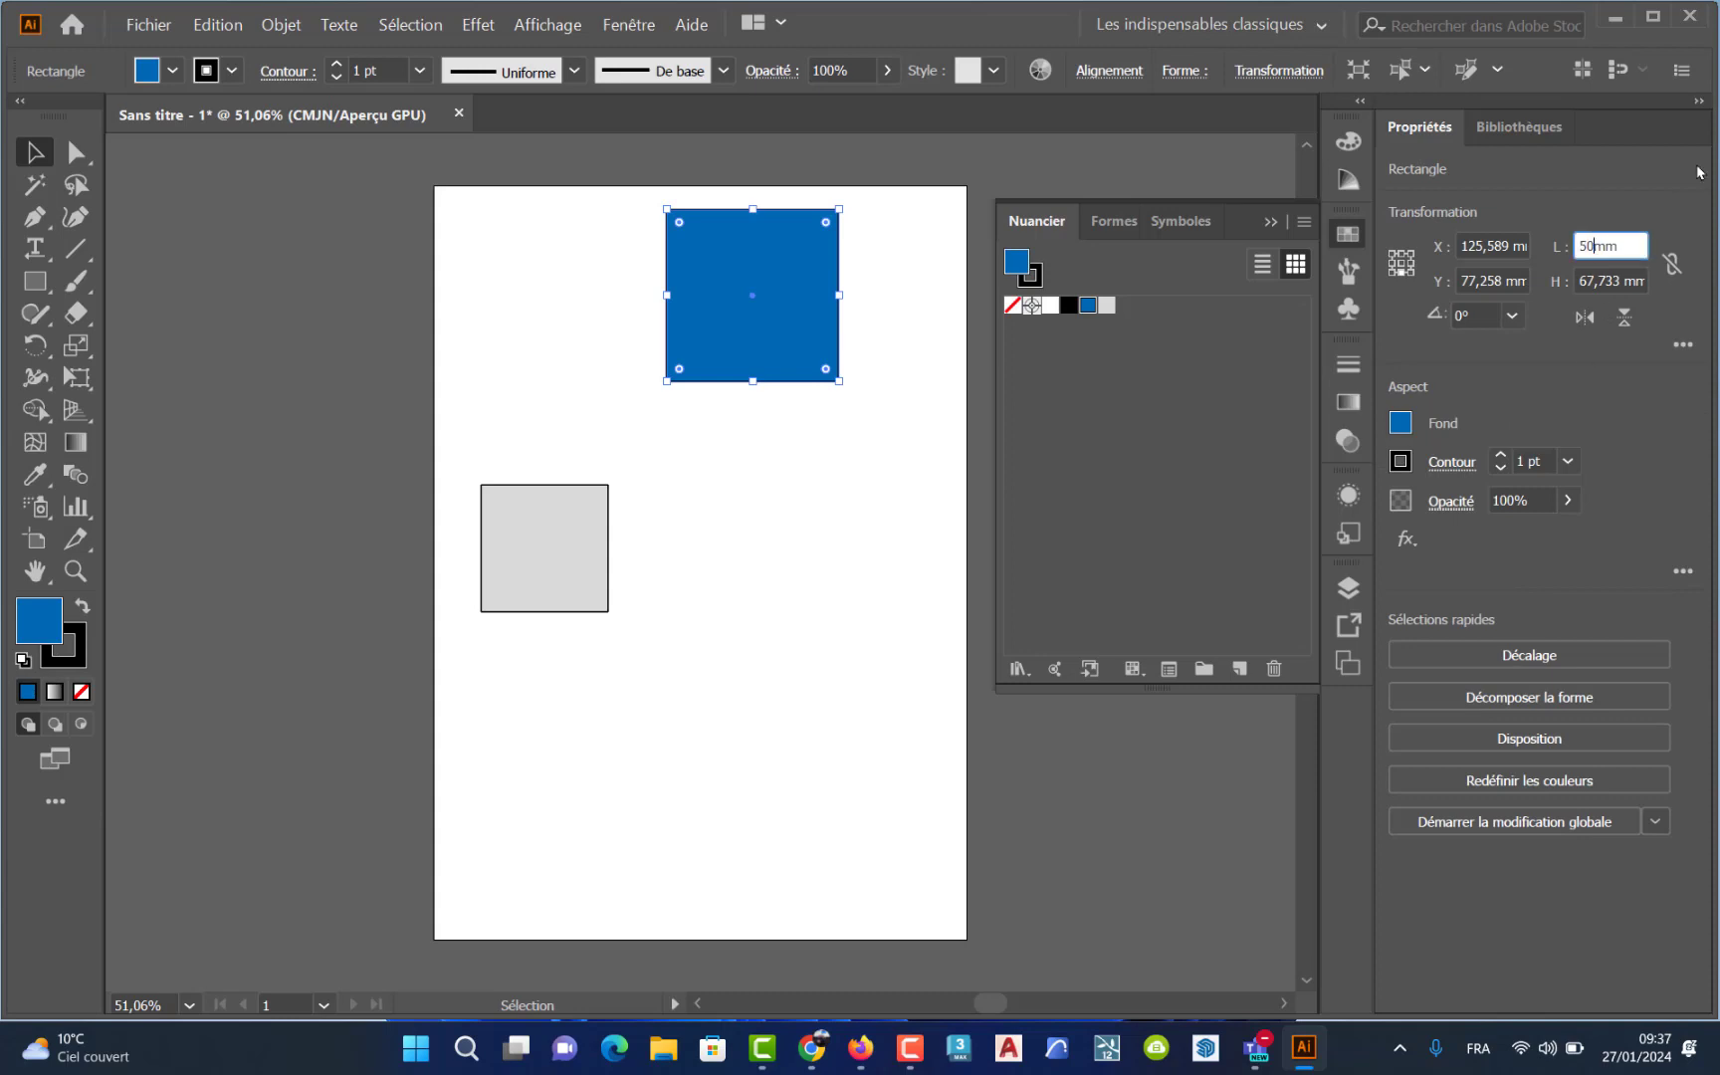
key("Tab")
type("50")
key("Return")
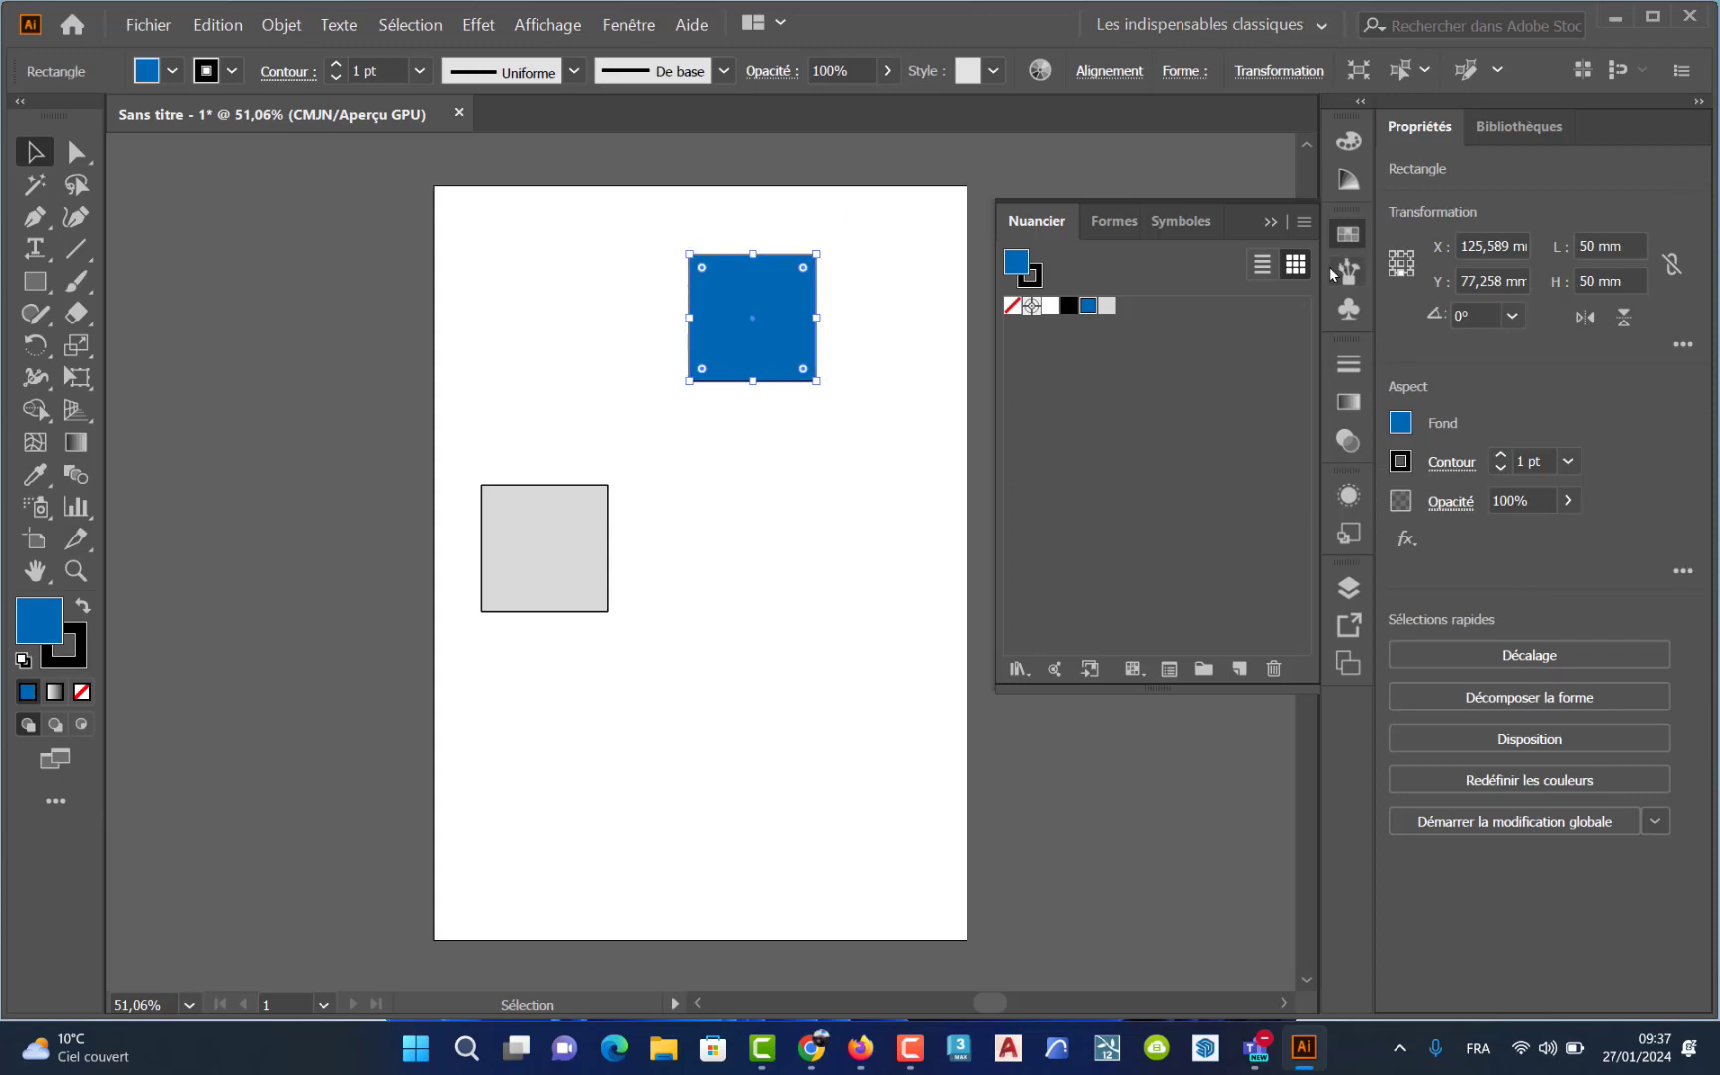
- Move the grey square up level with the blue square
left_click(753, 587)
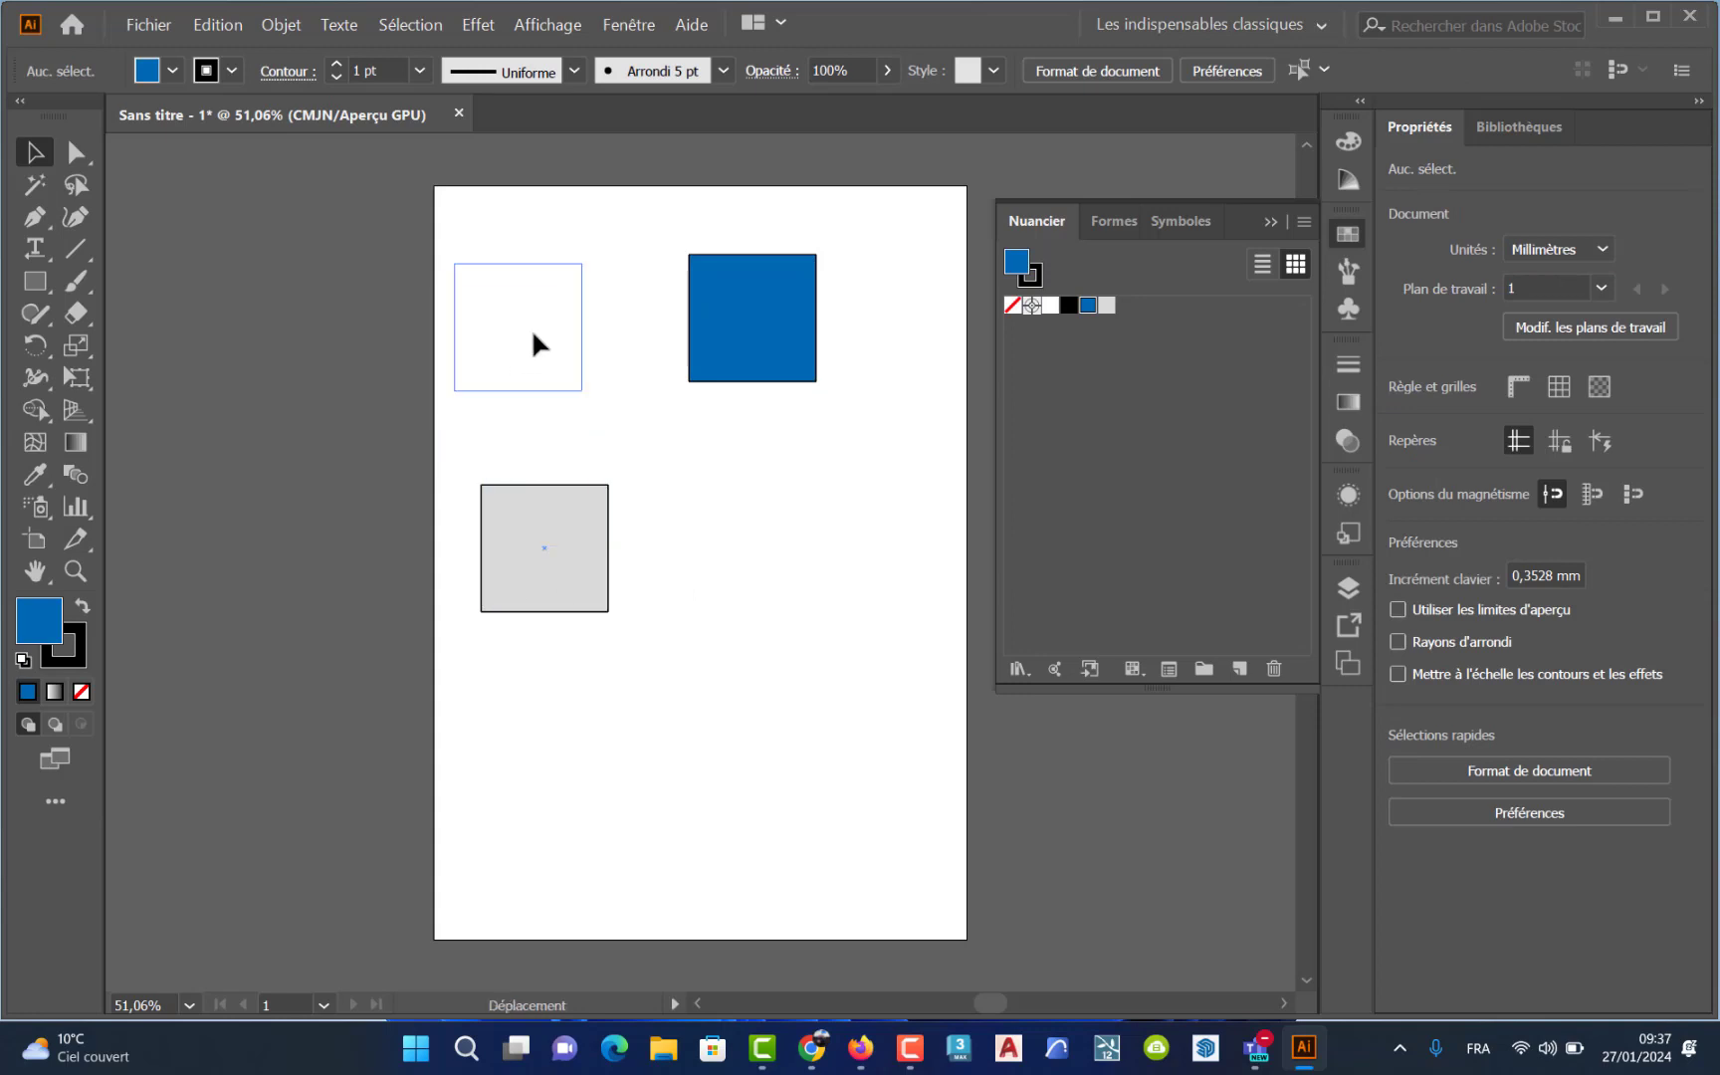
left_click_drag(553, 535, 550, 316)
scroll(562, 371, "up", 6)
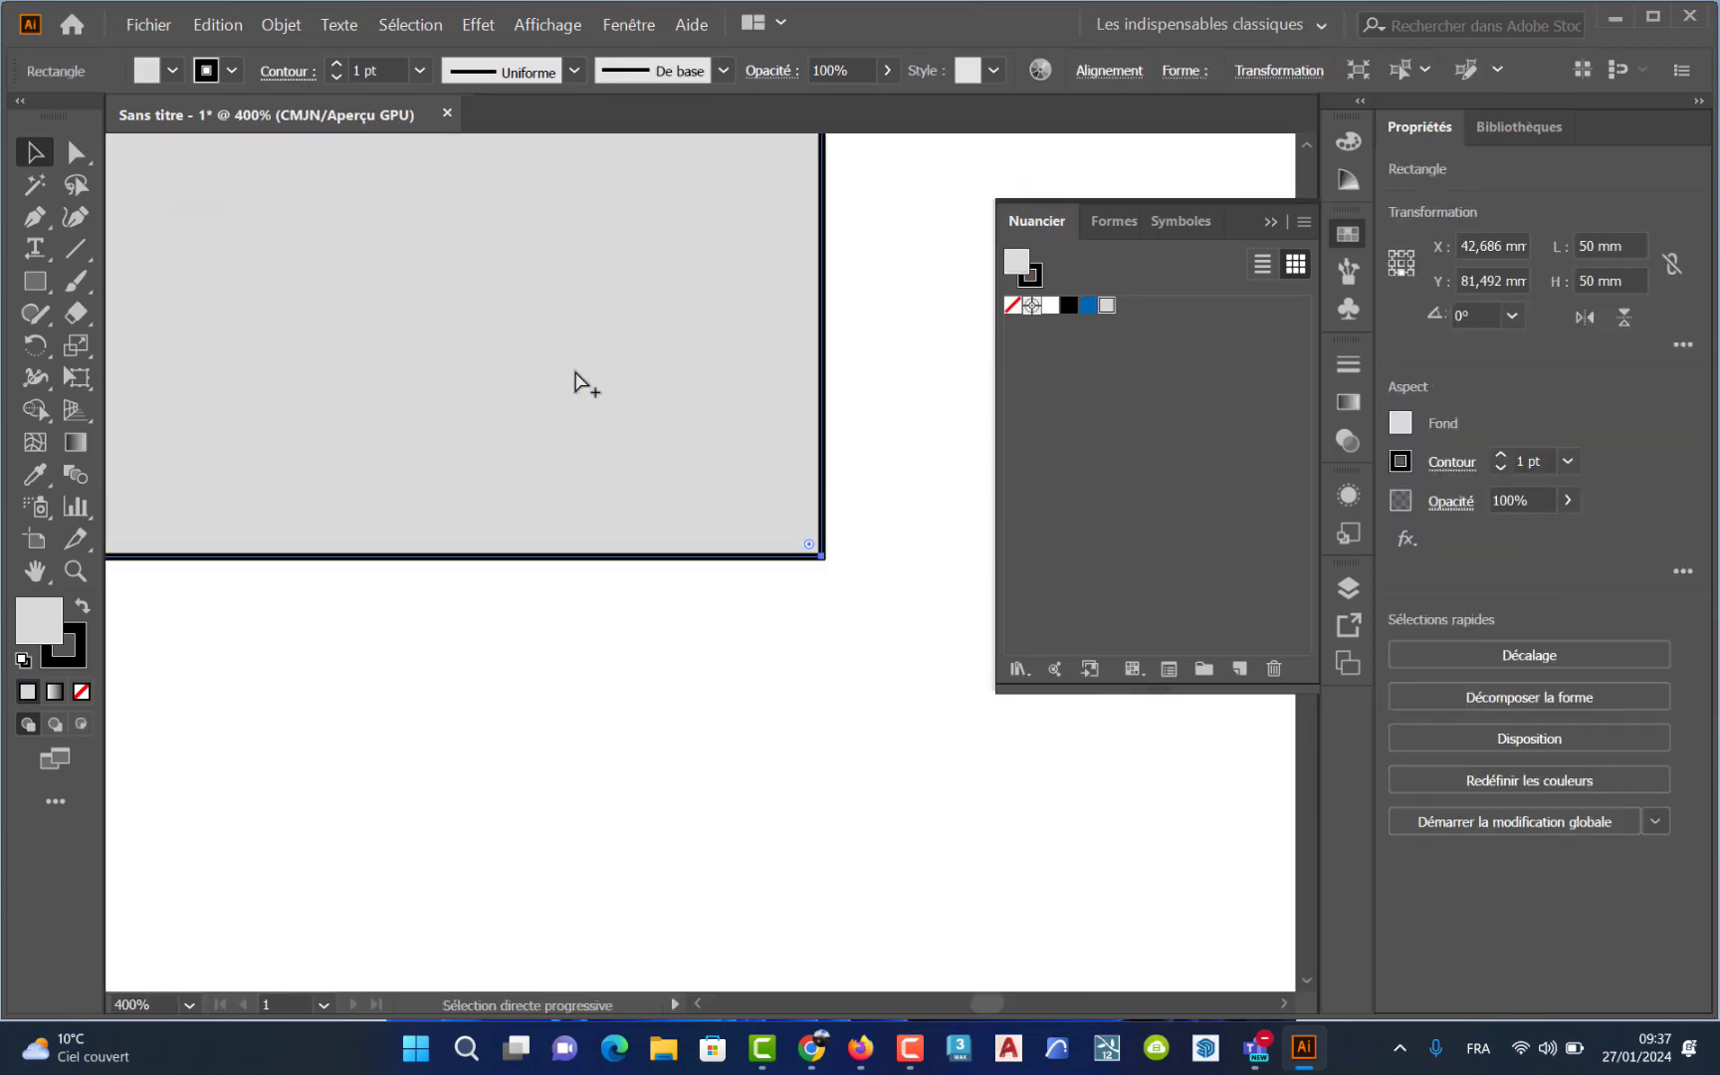
- Remove the black outlines from both the grey and blue squares
left_click(659, 692)
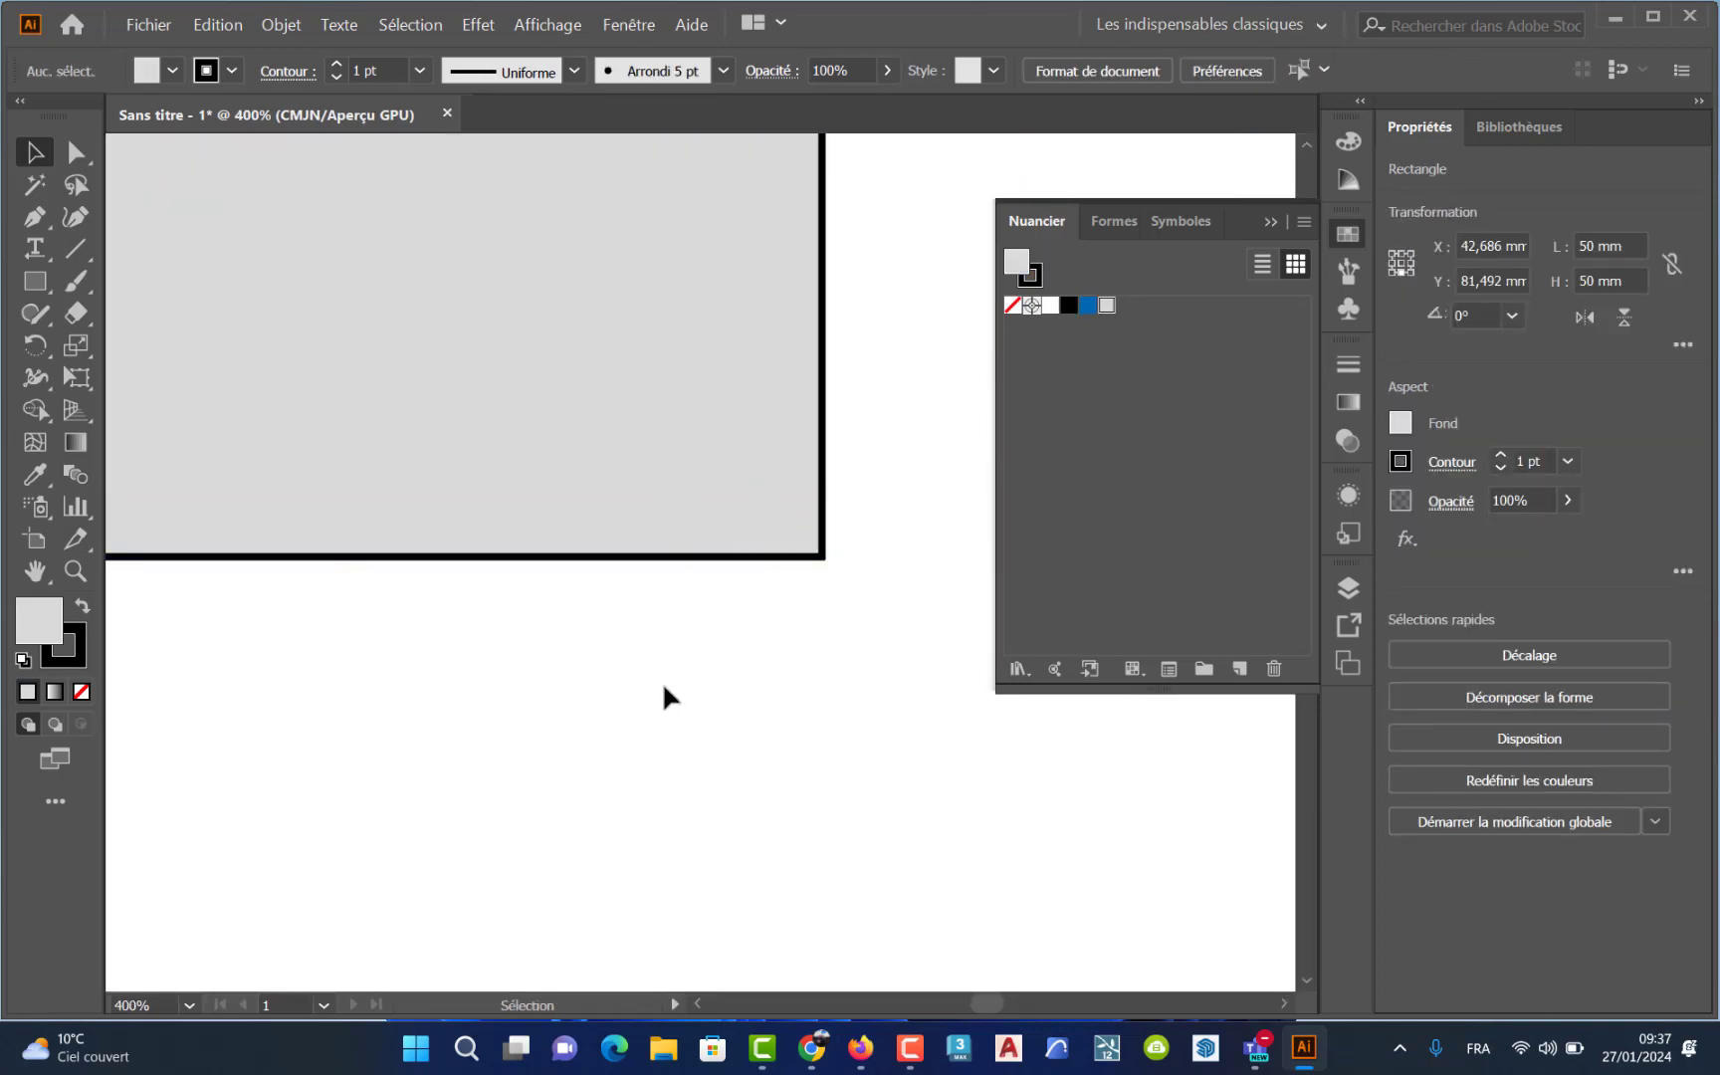
left_click(696, 519)
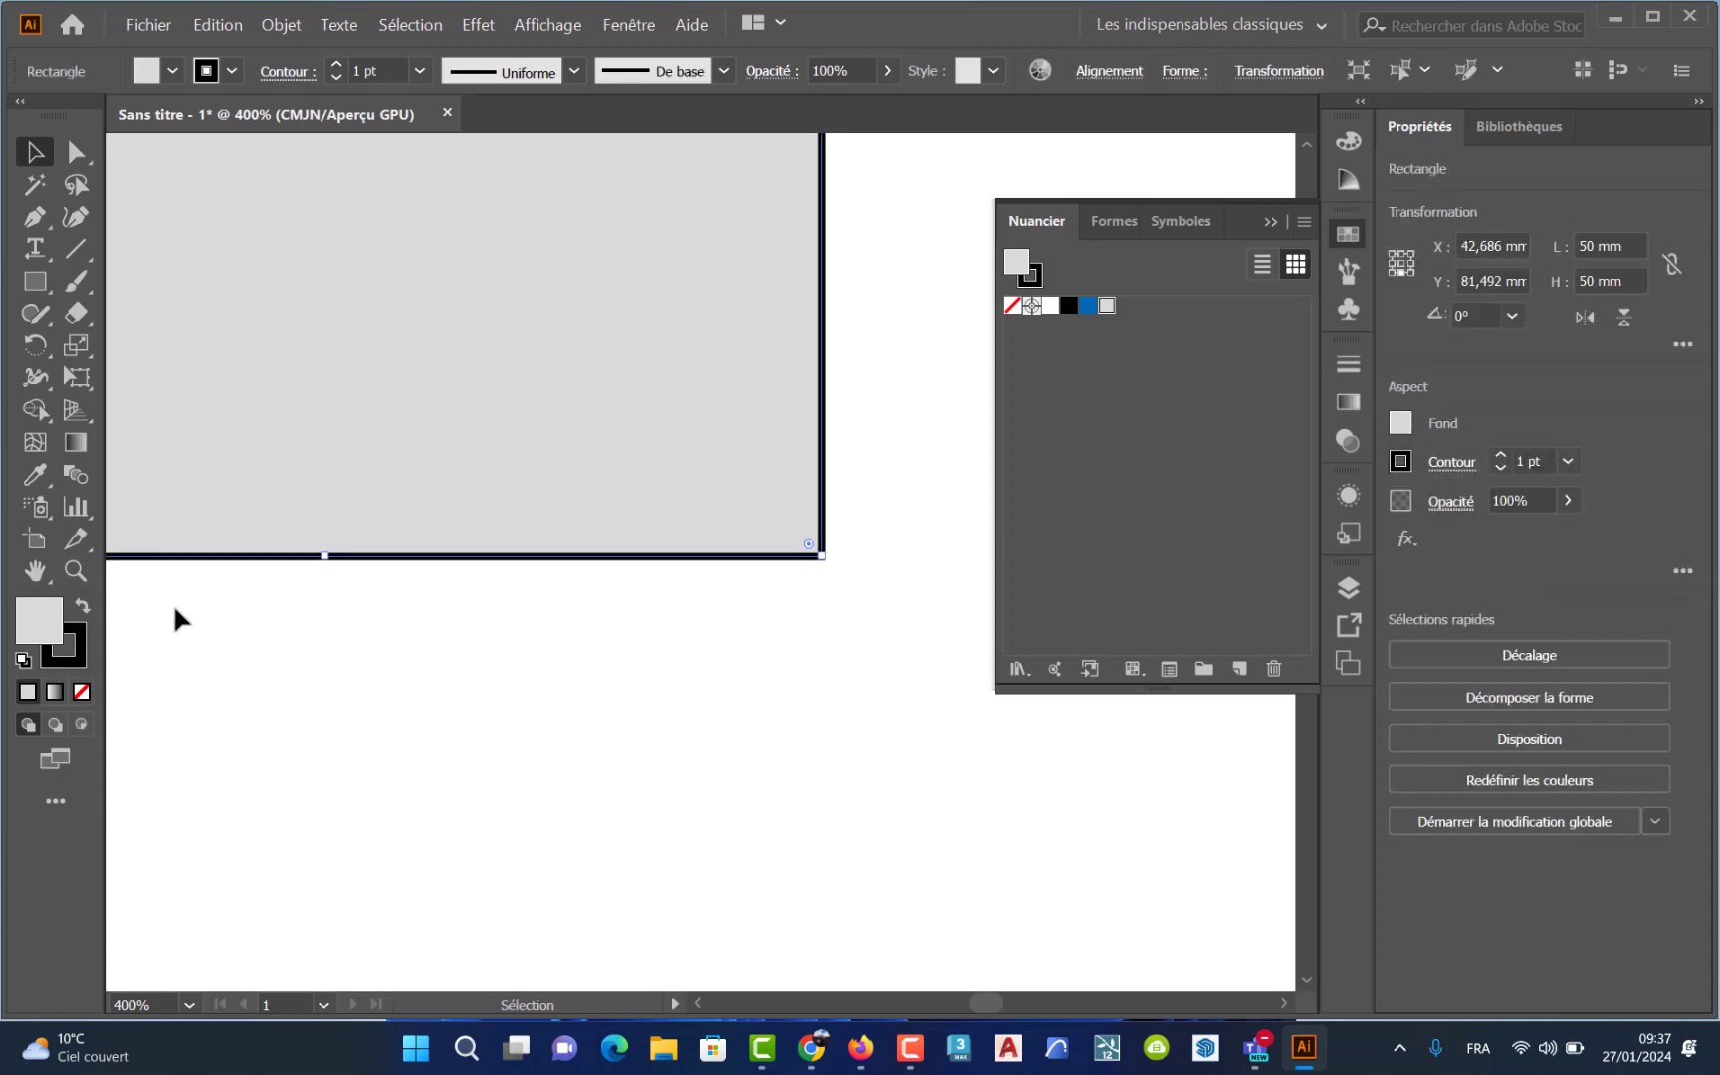
left_click(77, 644)
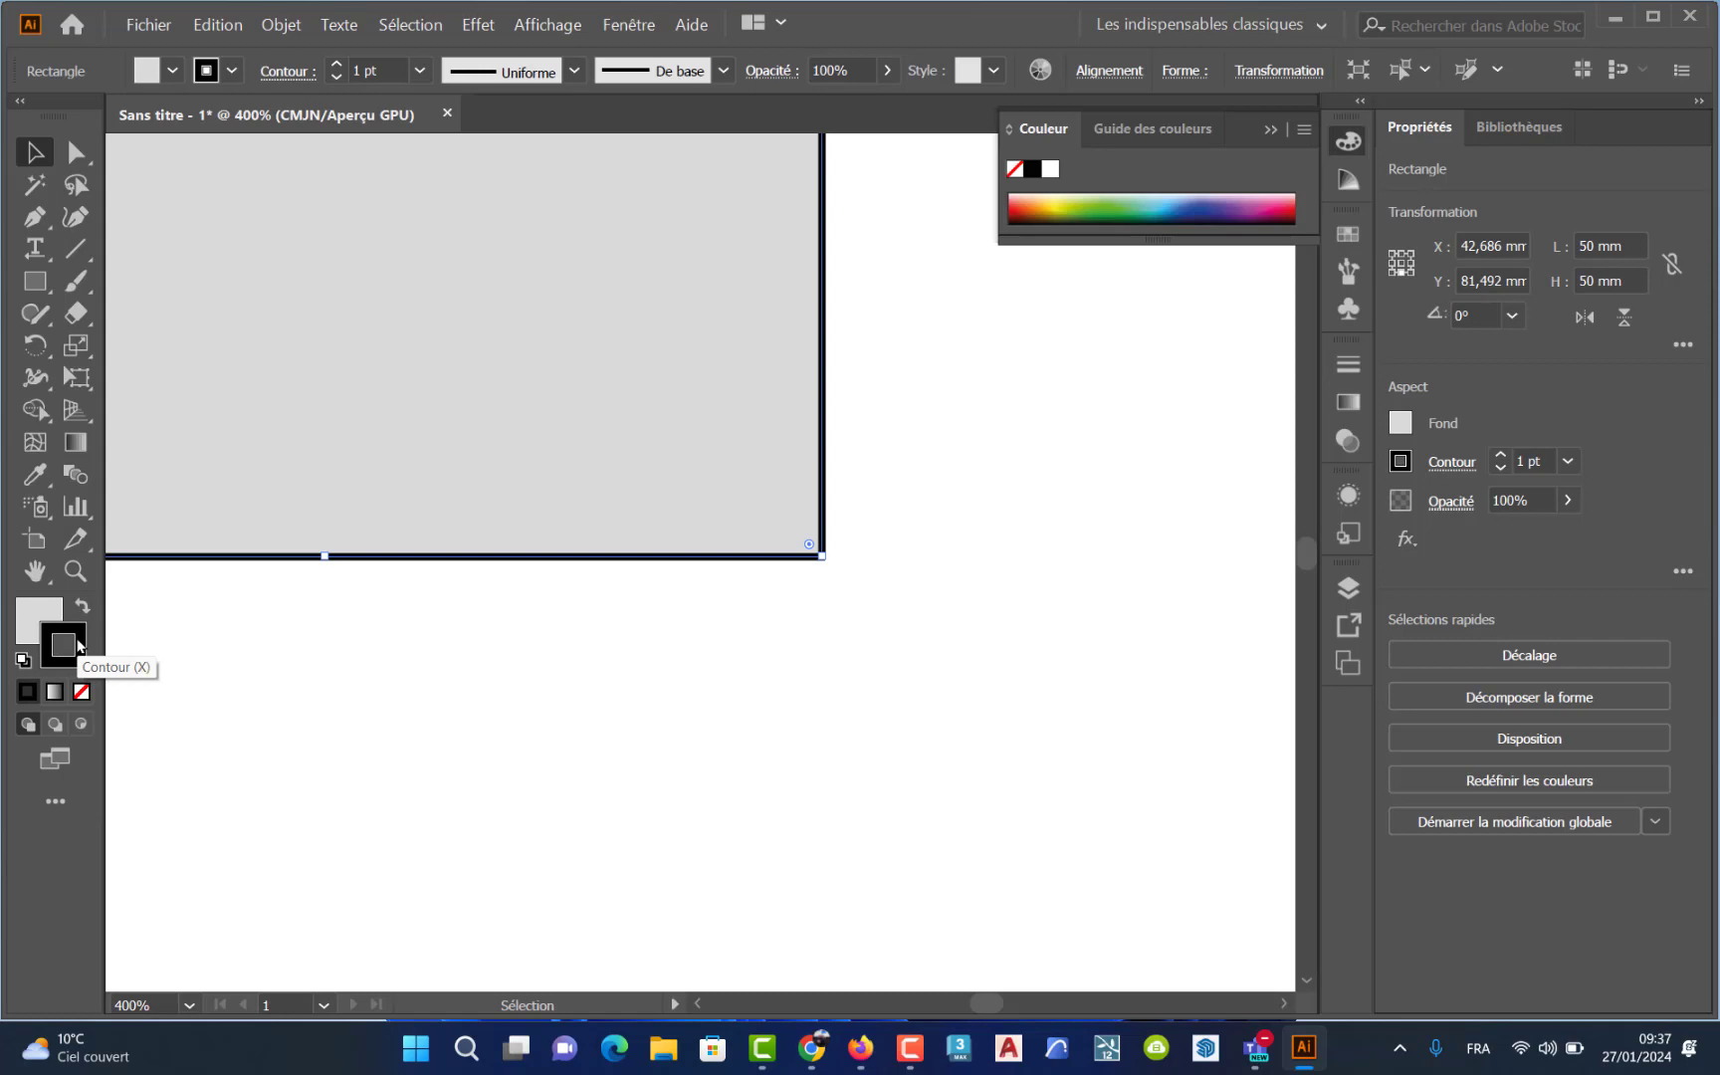
left_click(82, 694)
left_click(1061, 432)
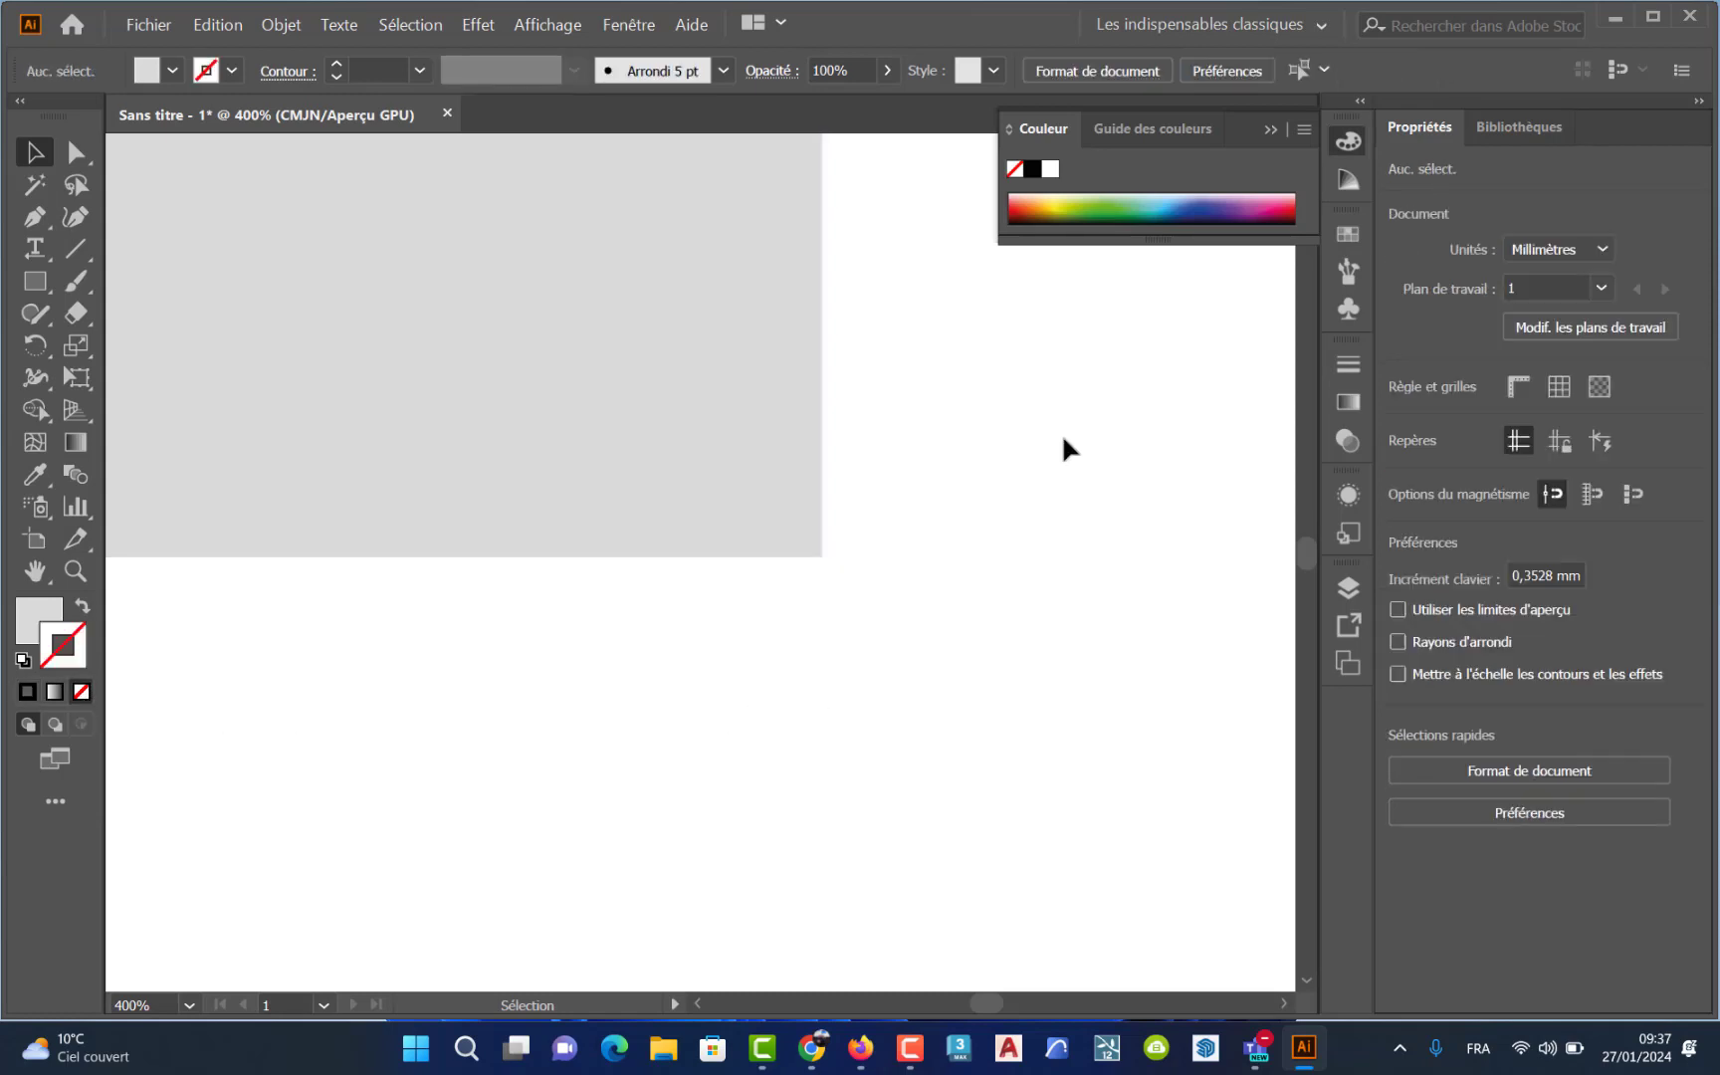
scroll(1069, 483, "down", 6)
left_click(1189, 443)
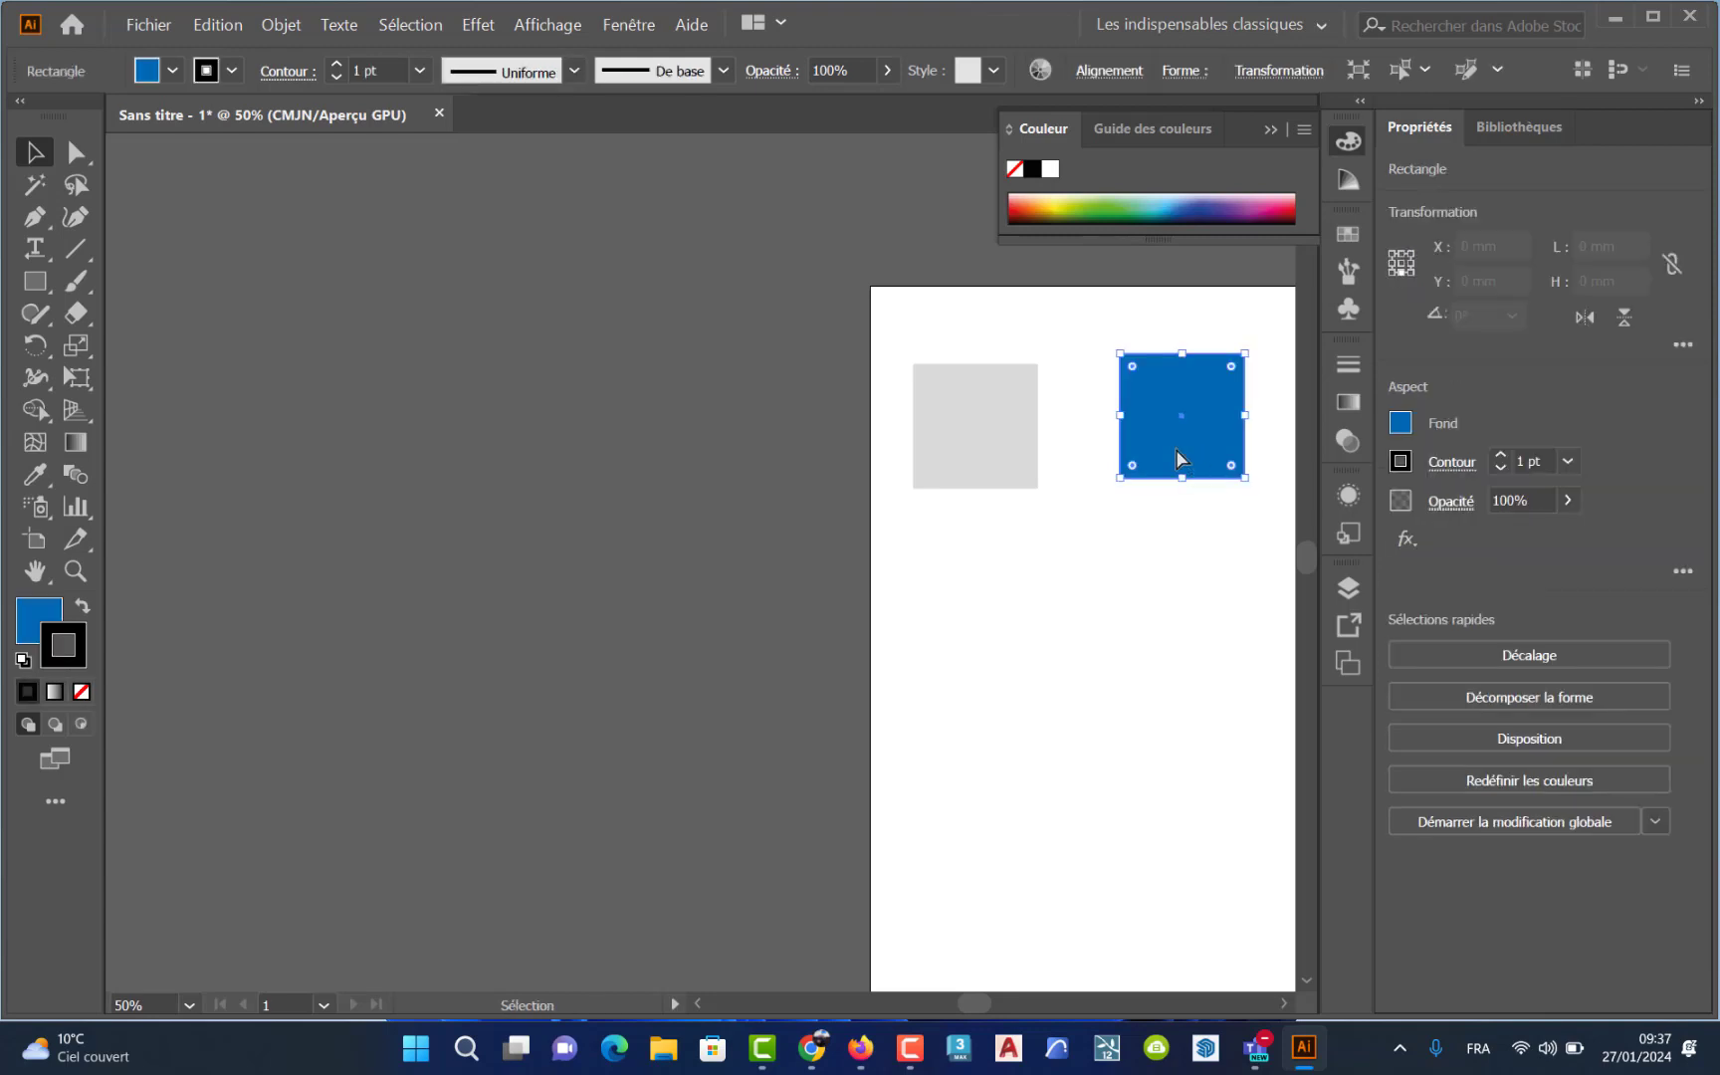
scroll(1175, 456, "up", 4)
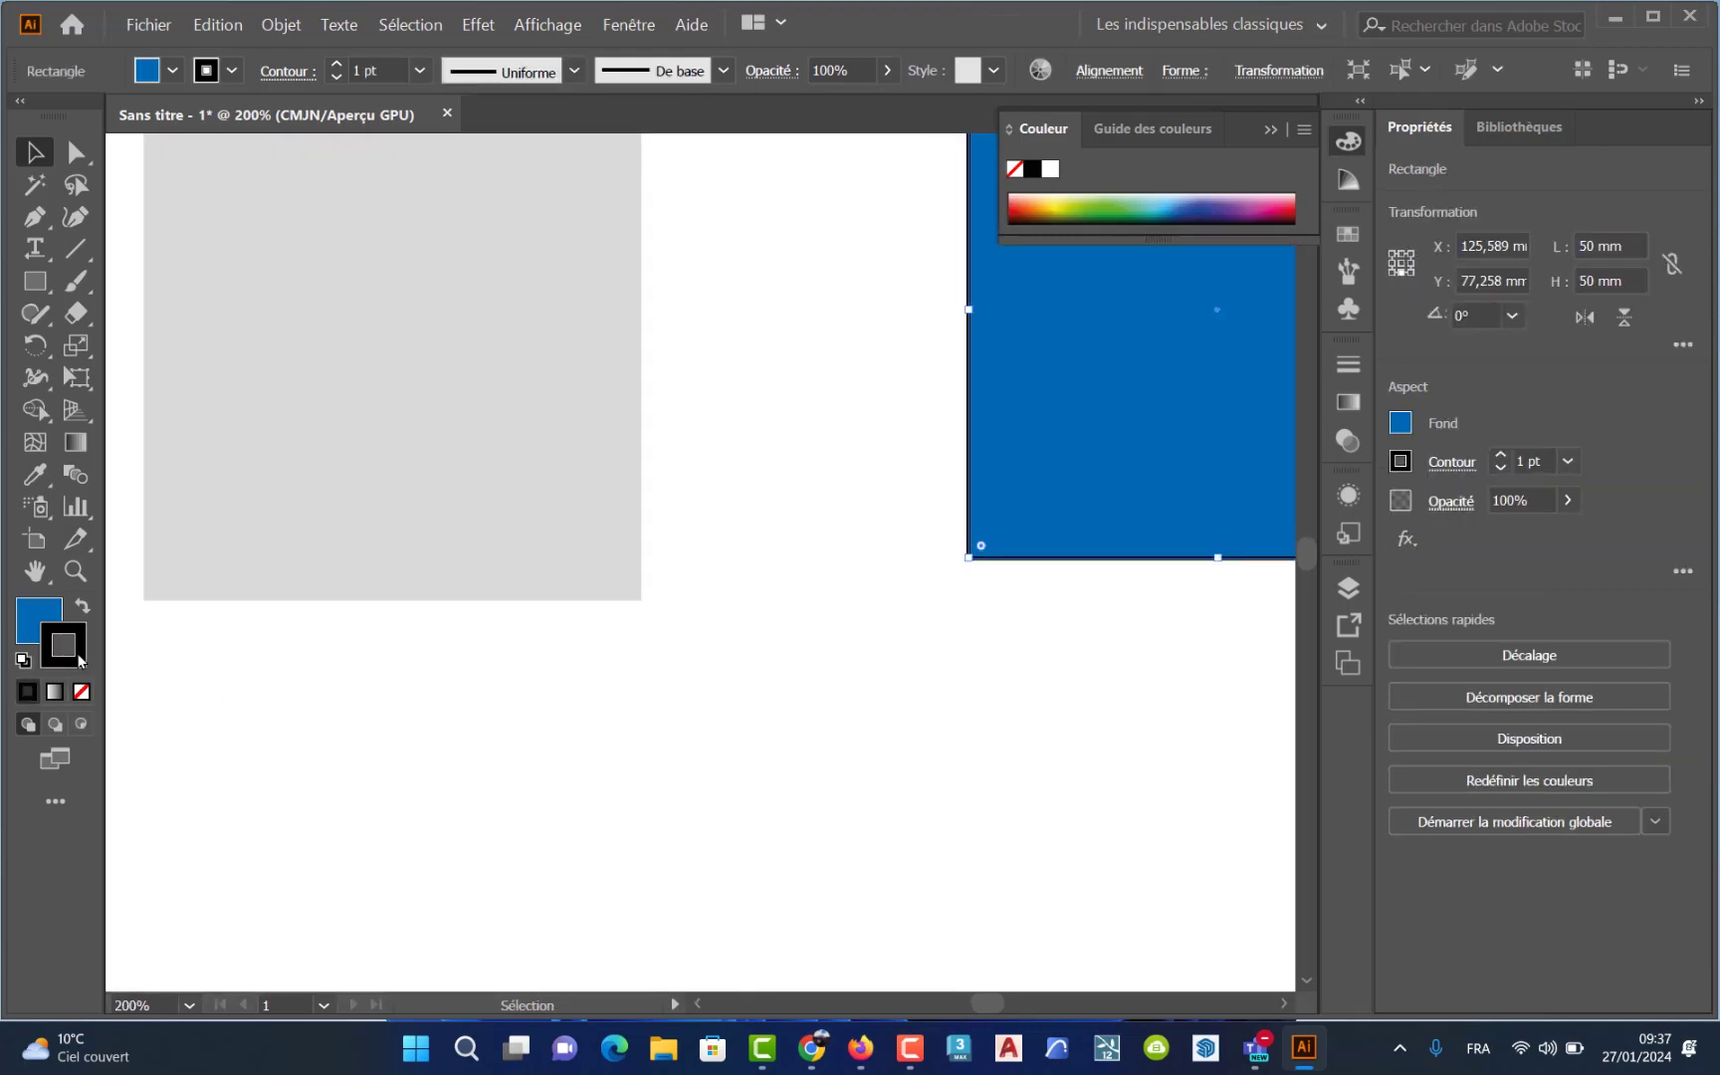
left_click(82, 691)
left_click(608, 774)
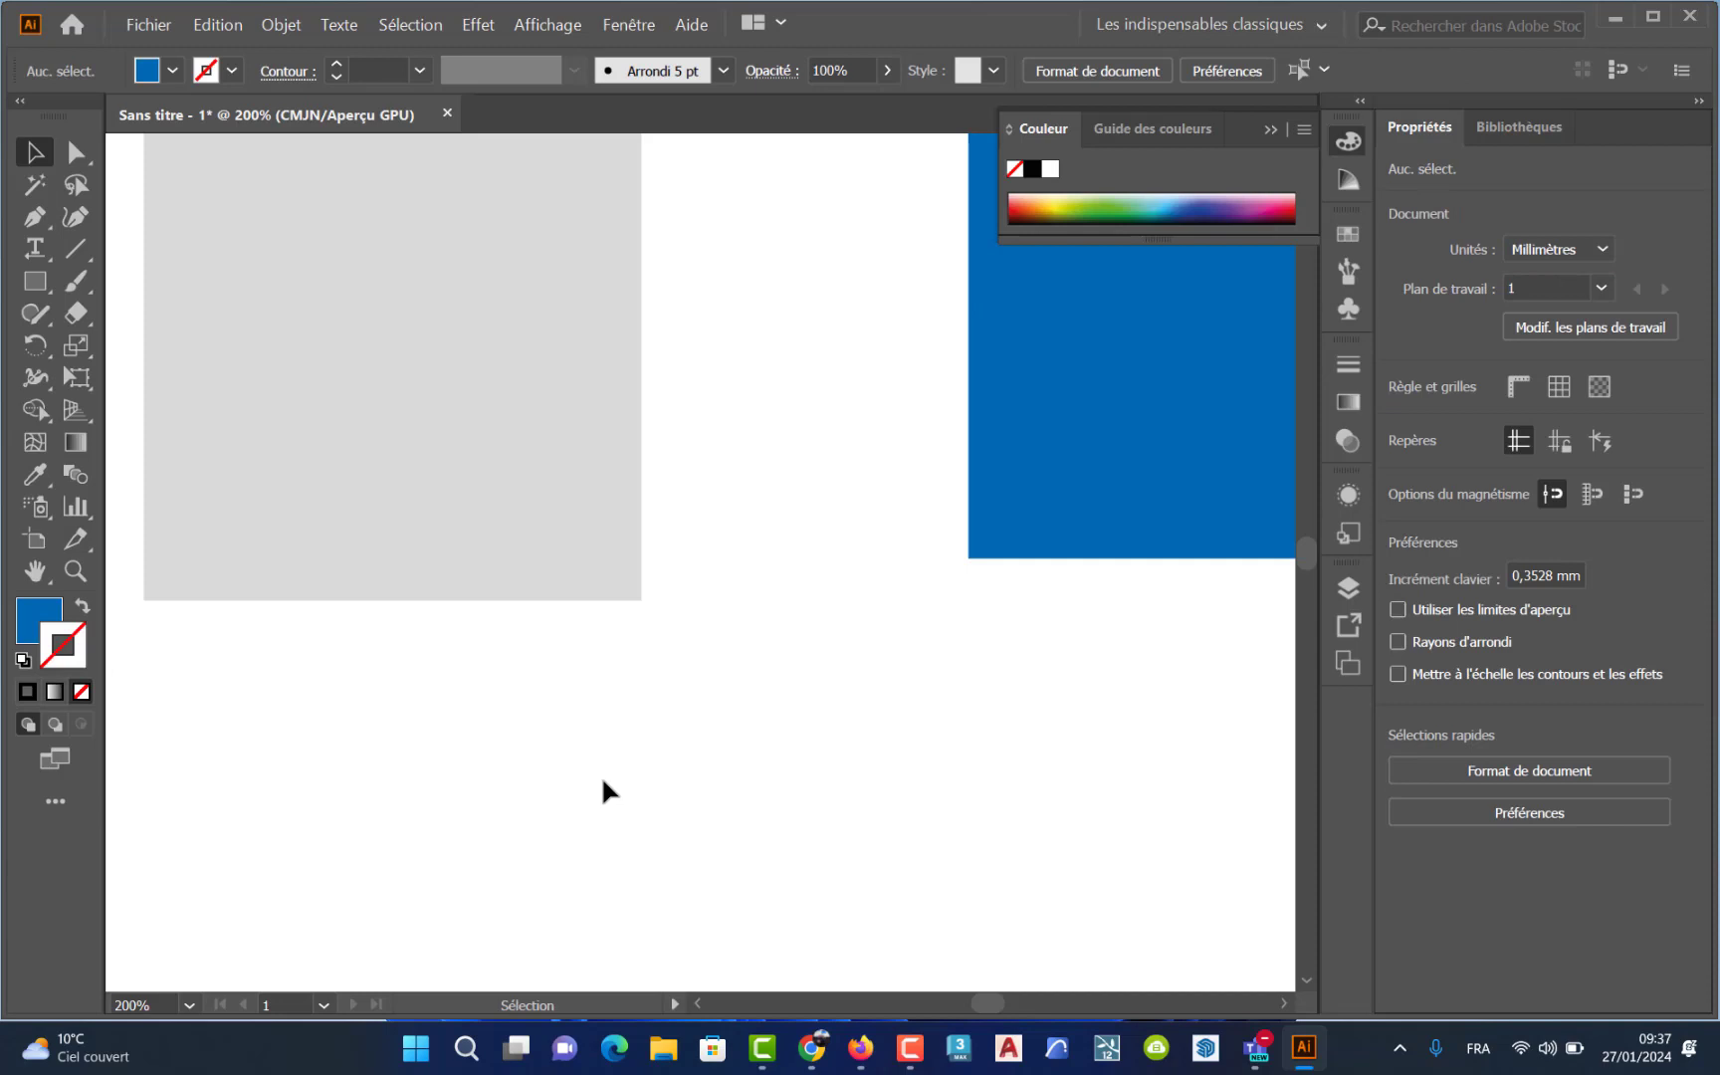
scroll(603, 760, "down", 4)
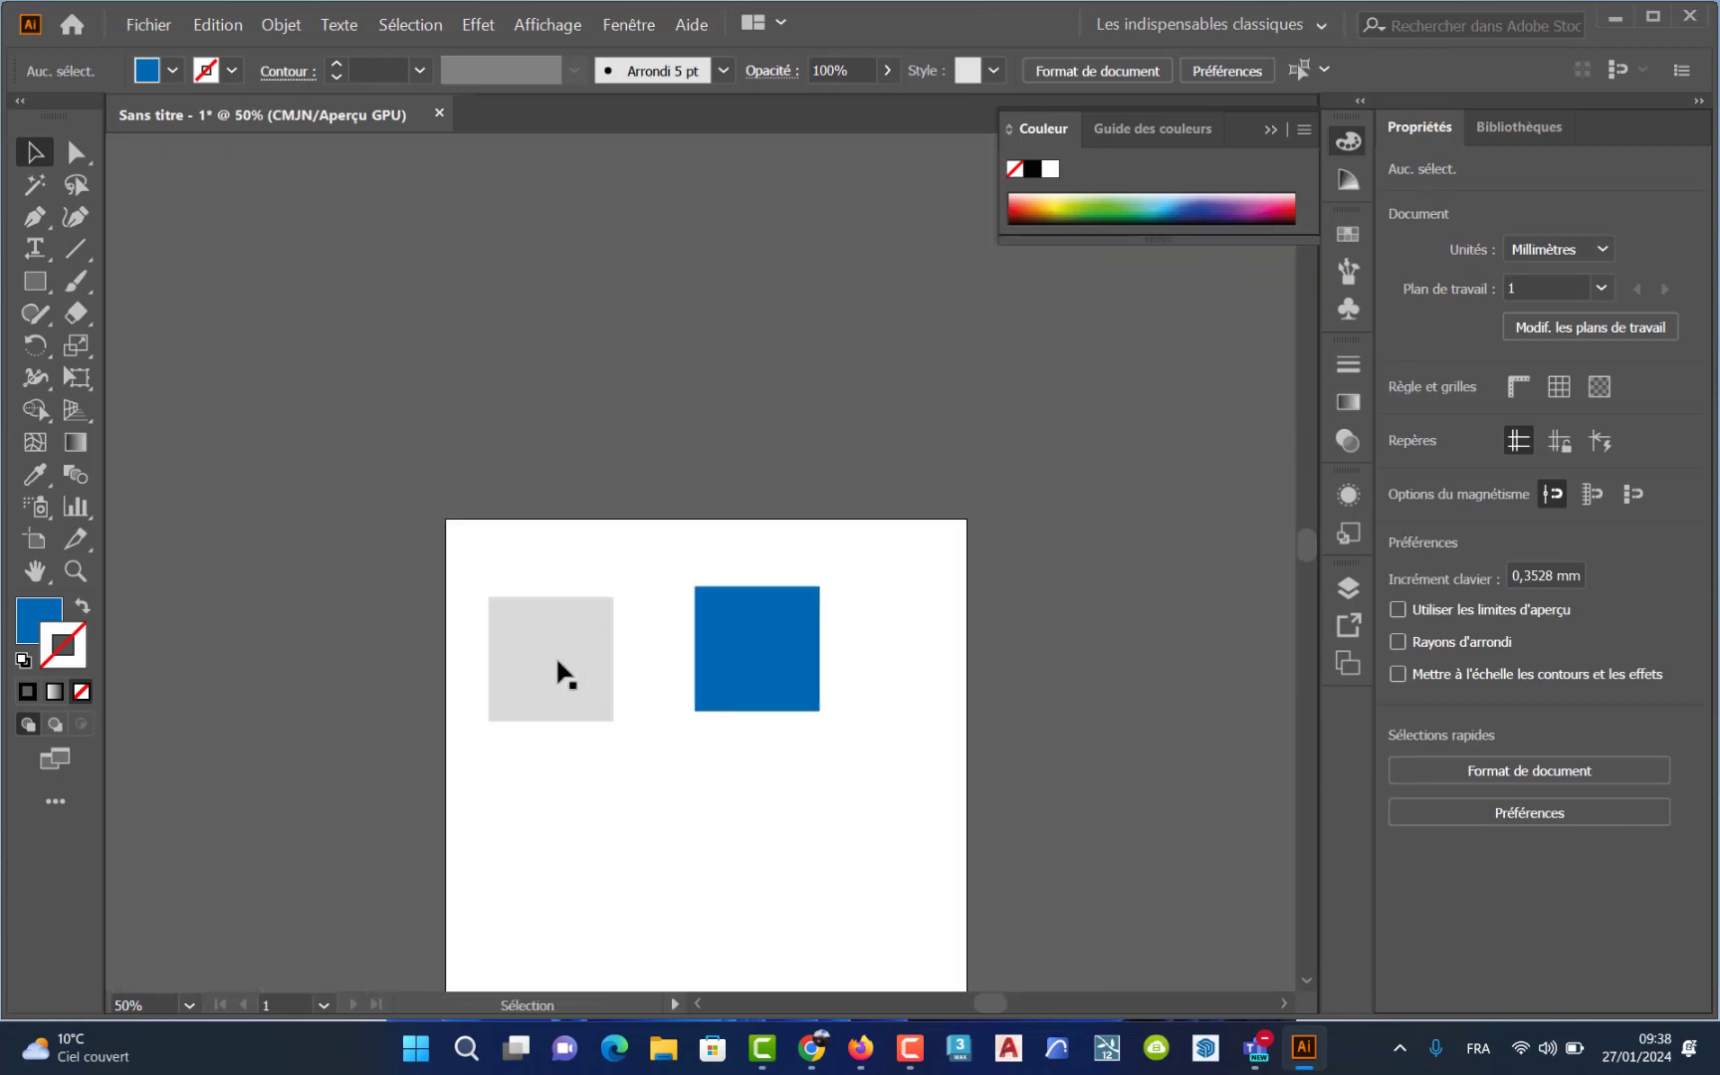
scroll(571, 672, "up", 1)
- Duplicate the grey square by dragging, then delete the stray copy
left_click(583, 680)
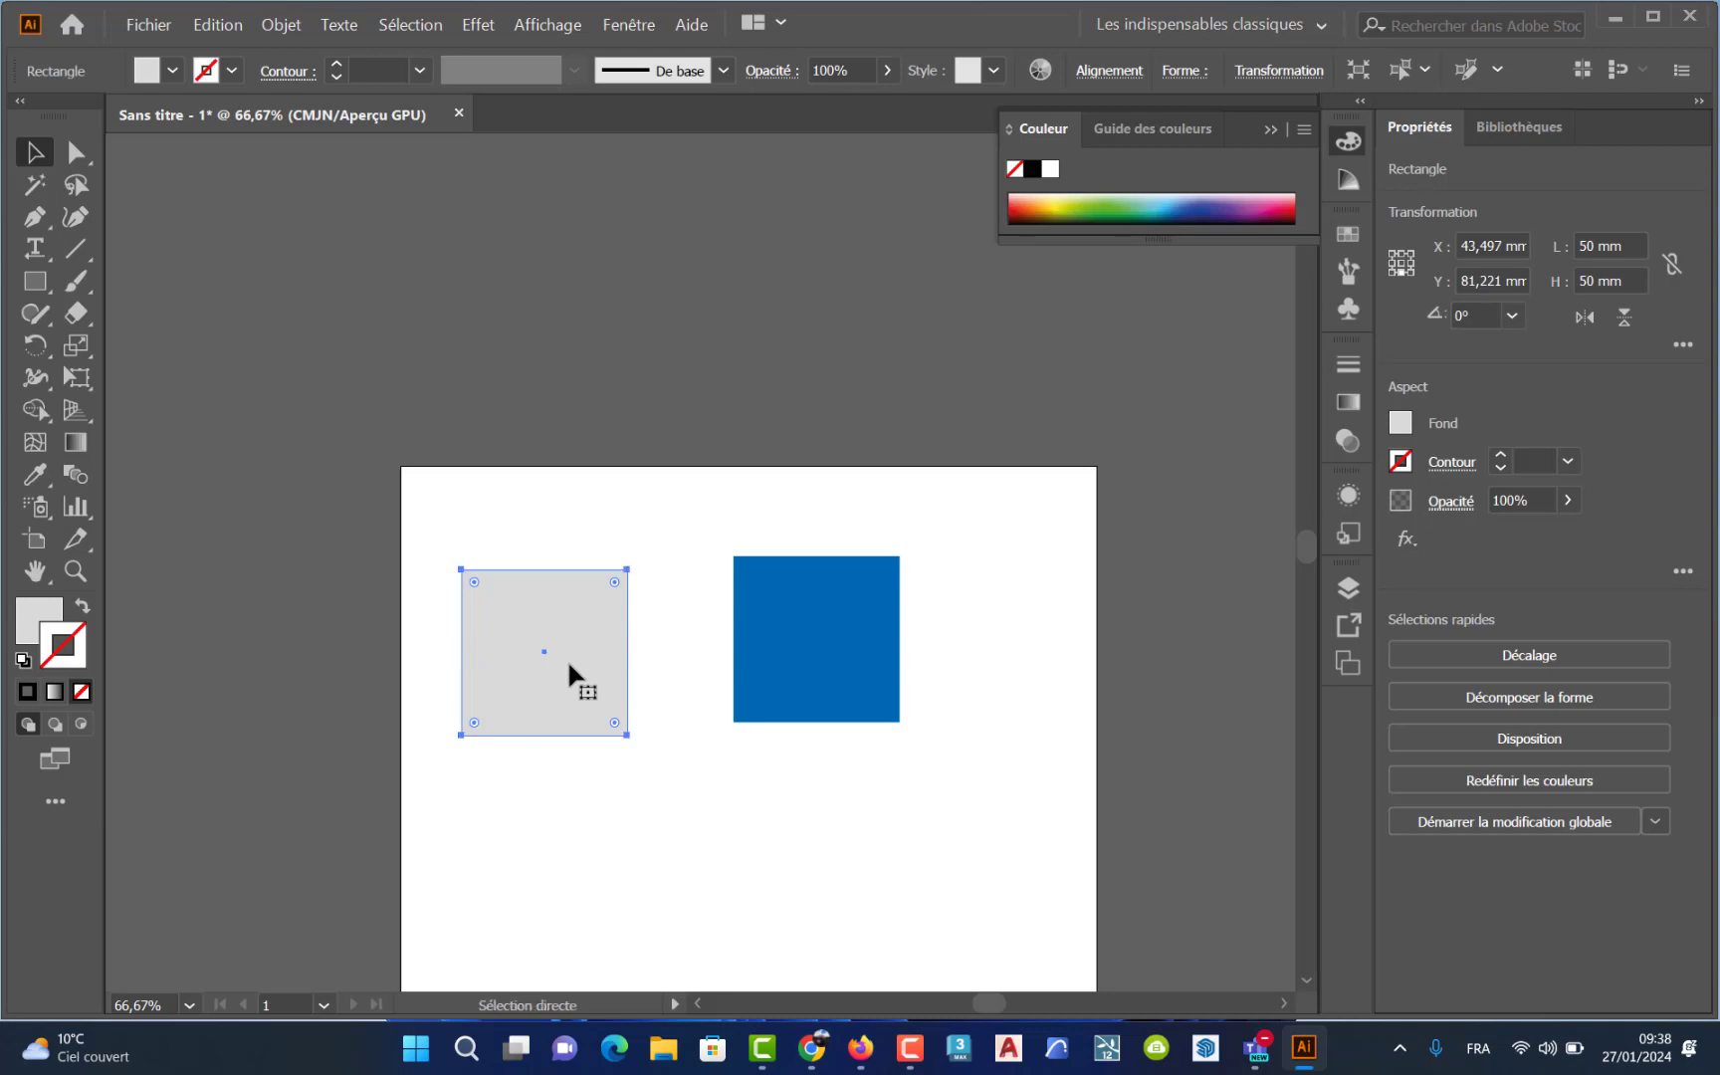
left_click_drag(569, 665, 713, 600, "alt")
key("Delete")
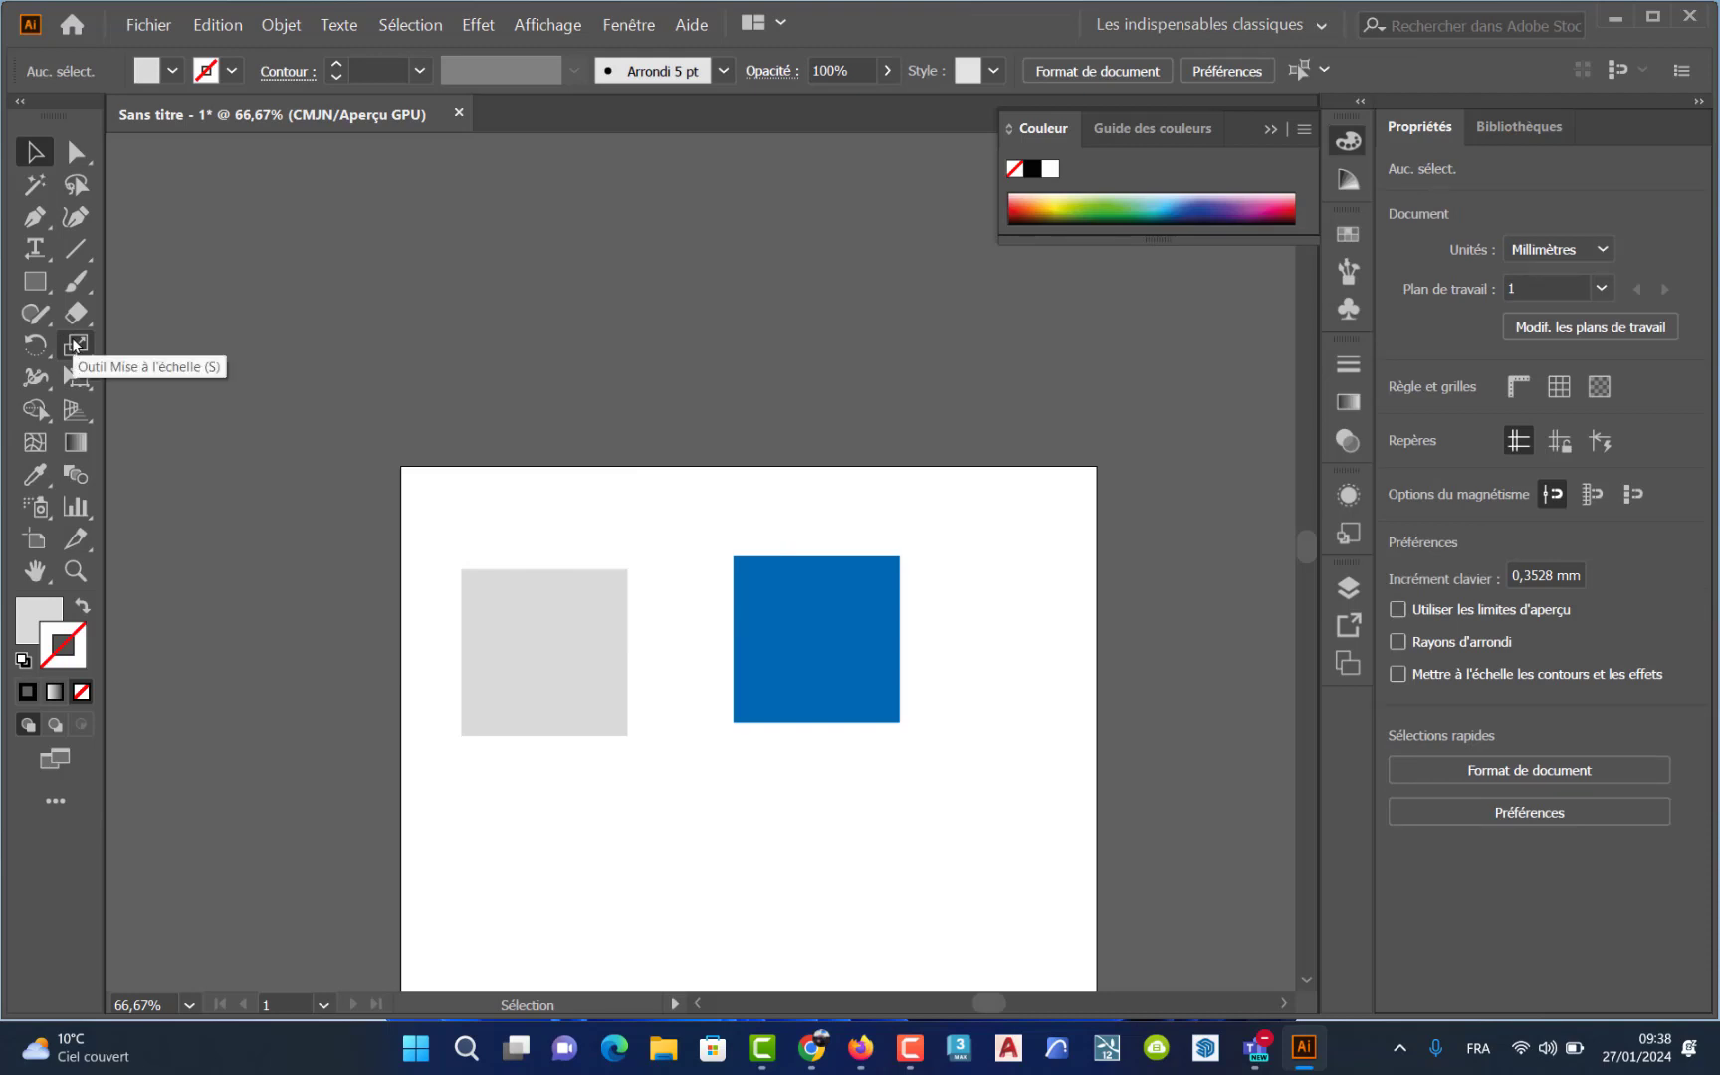
- Make a 70% scaled copy of the grey square, centred inside it
left_click(545, 725)
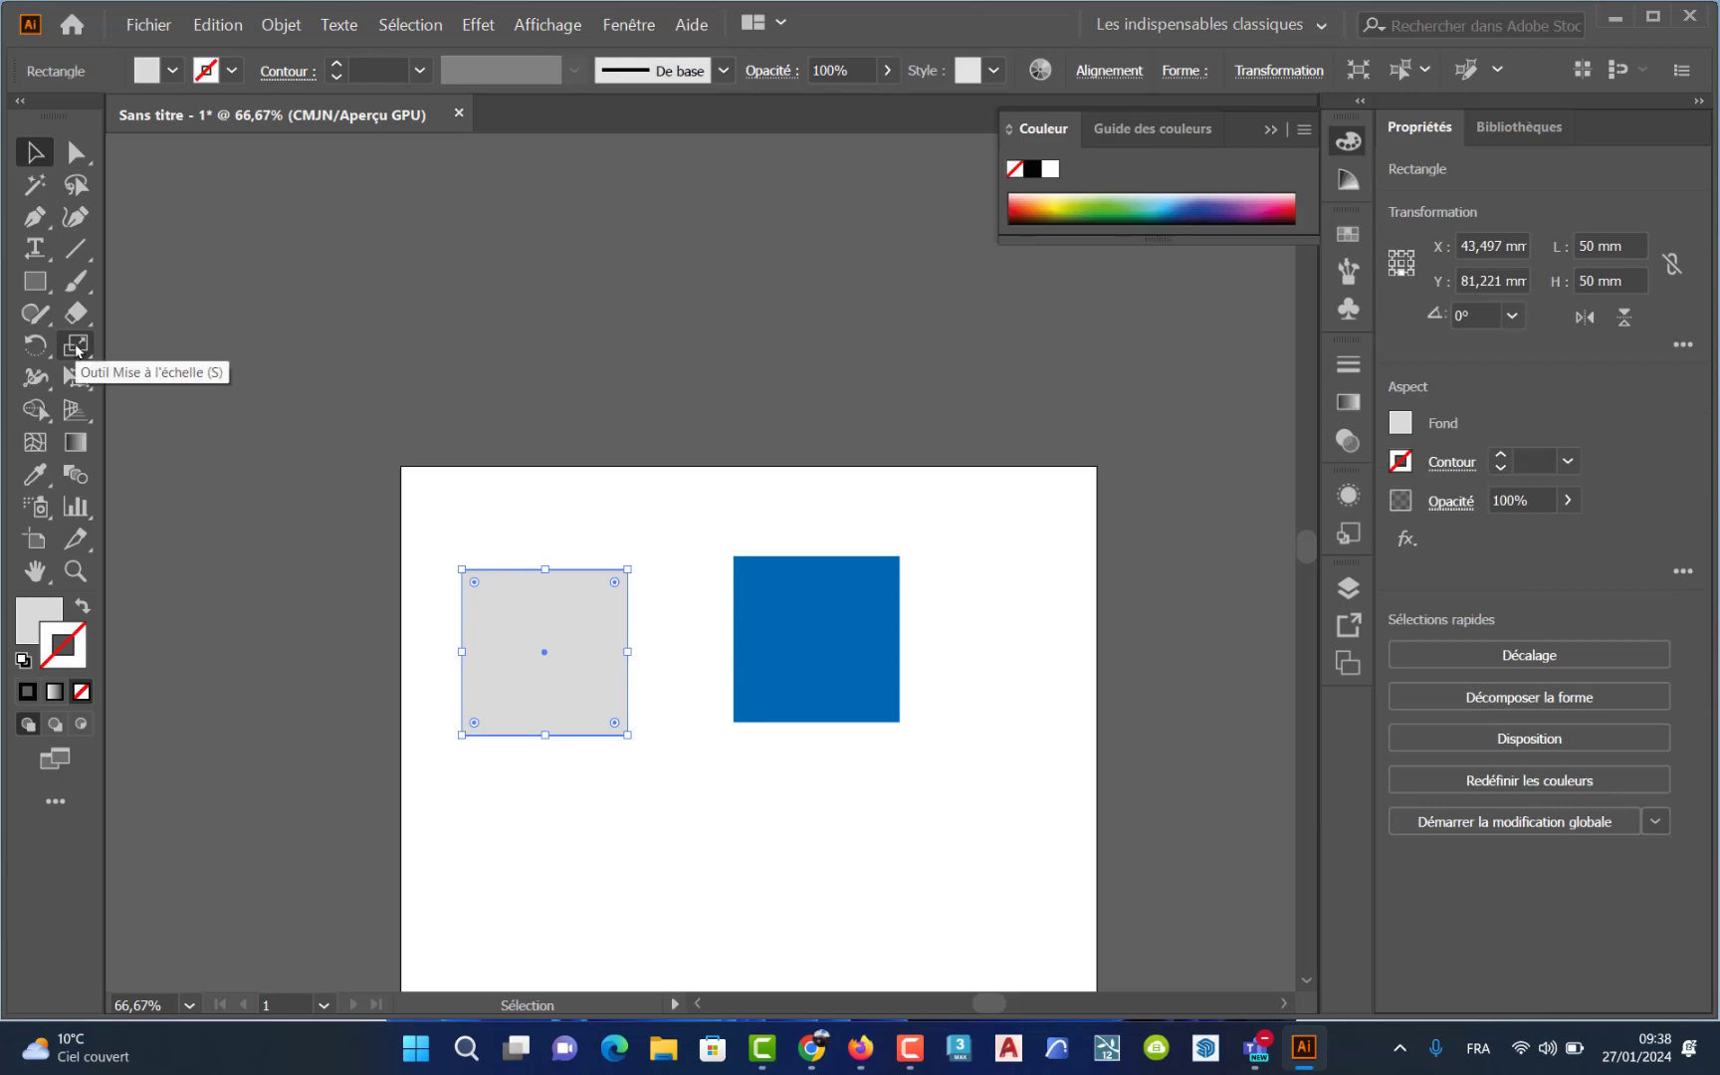
double_click(76, 346)
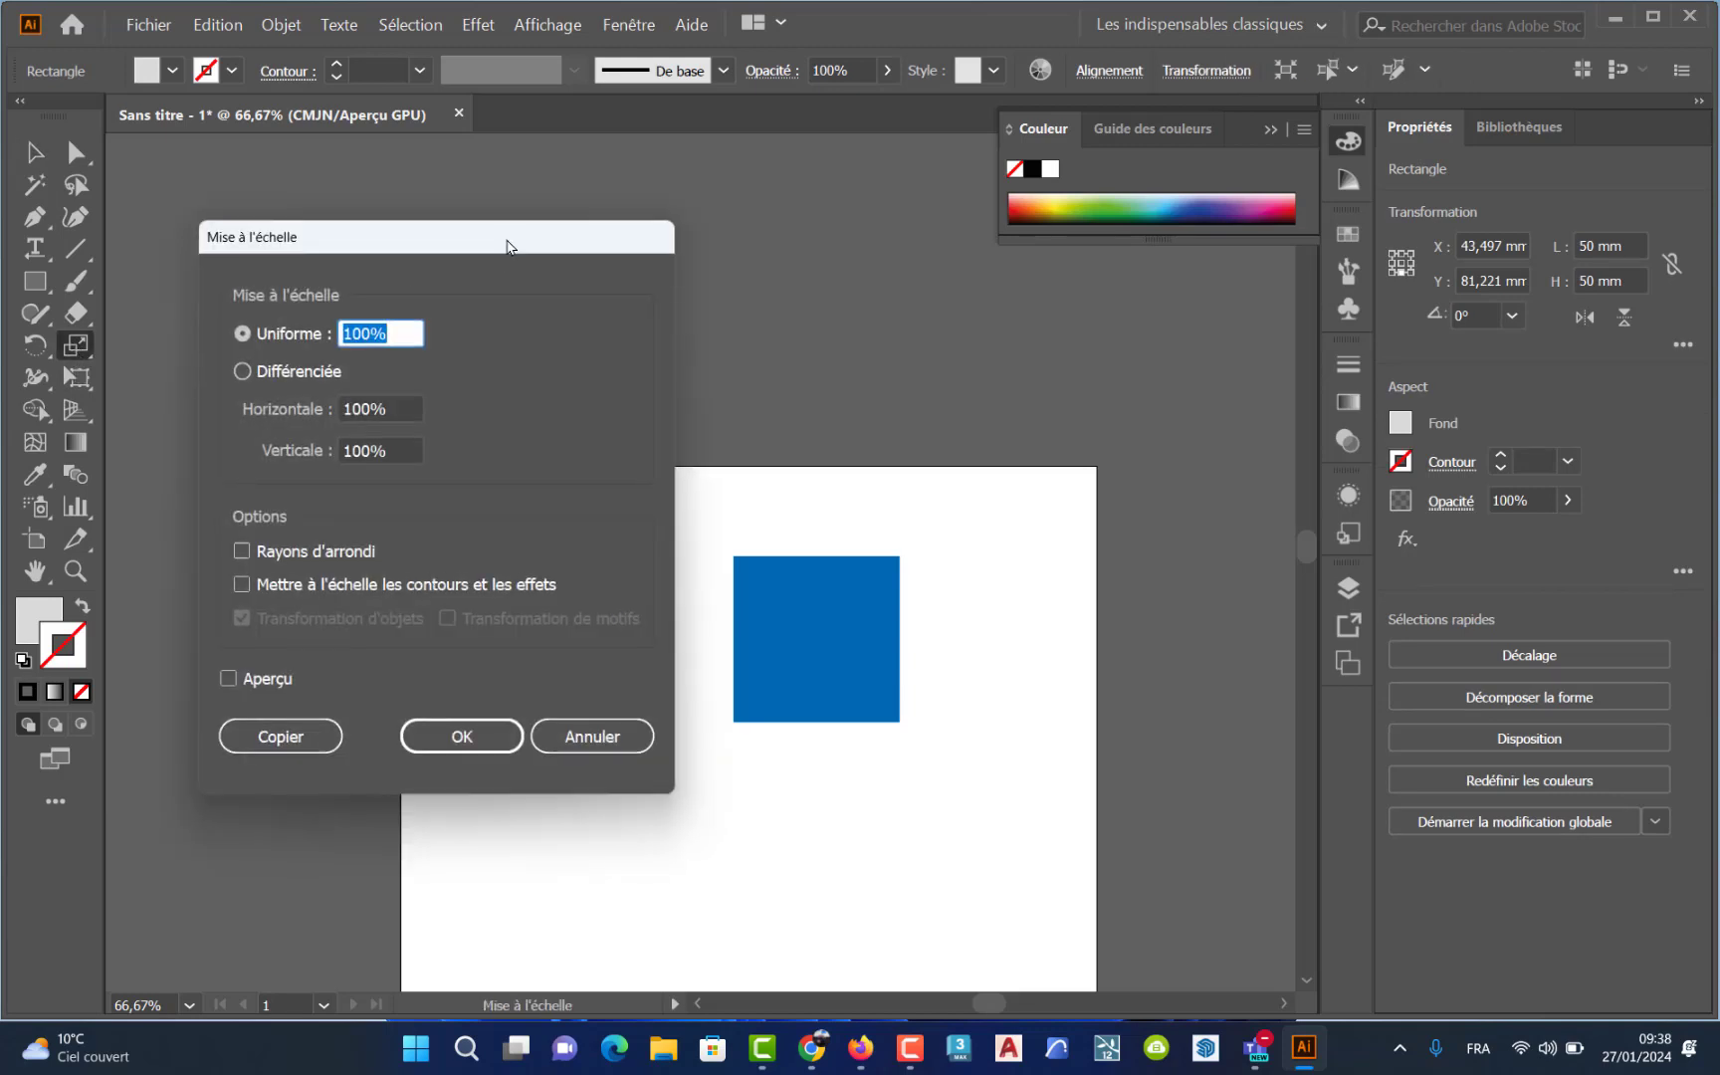
left_click_drag(506, 237, 680, 180)
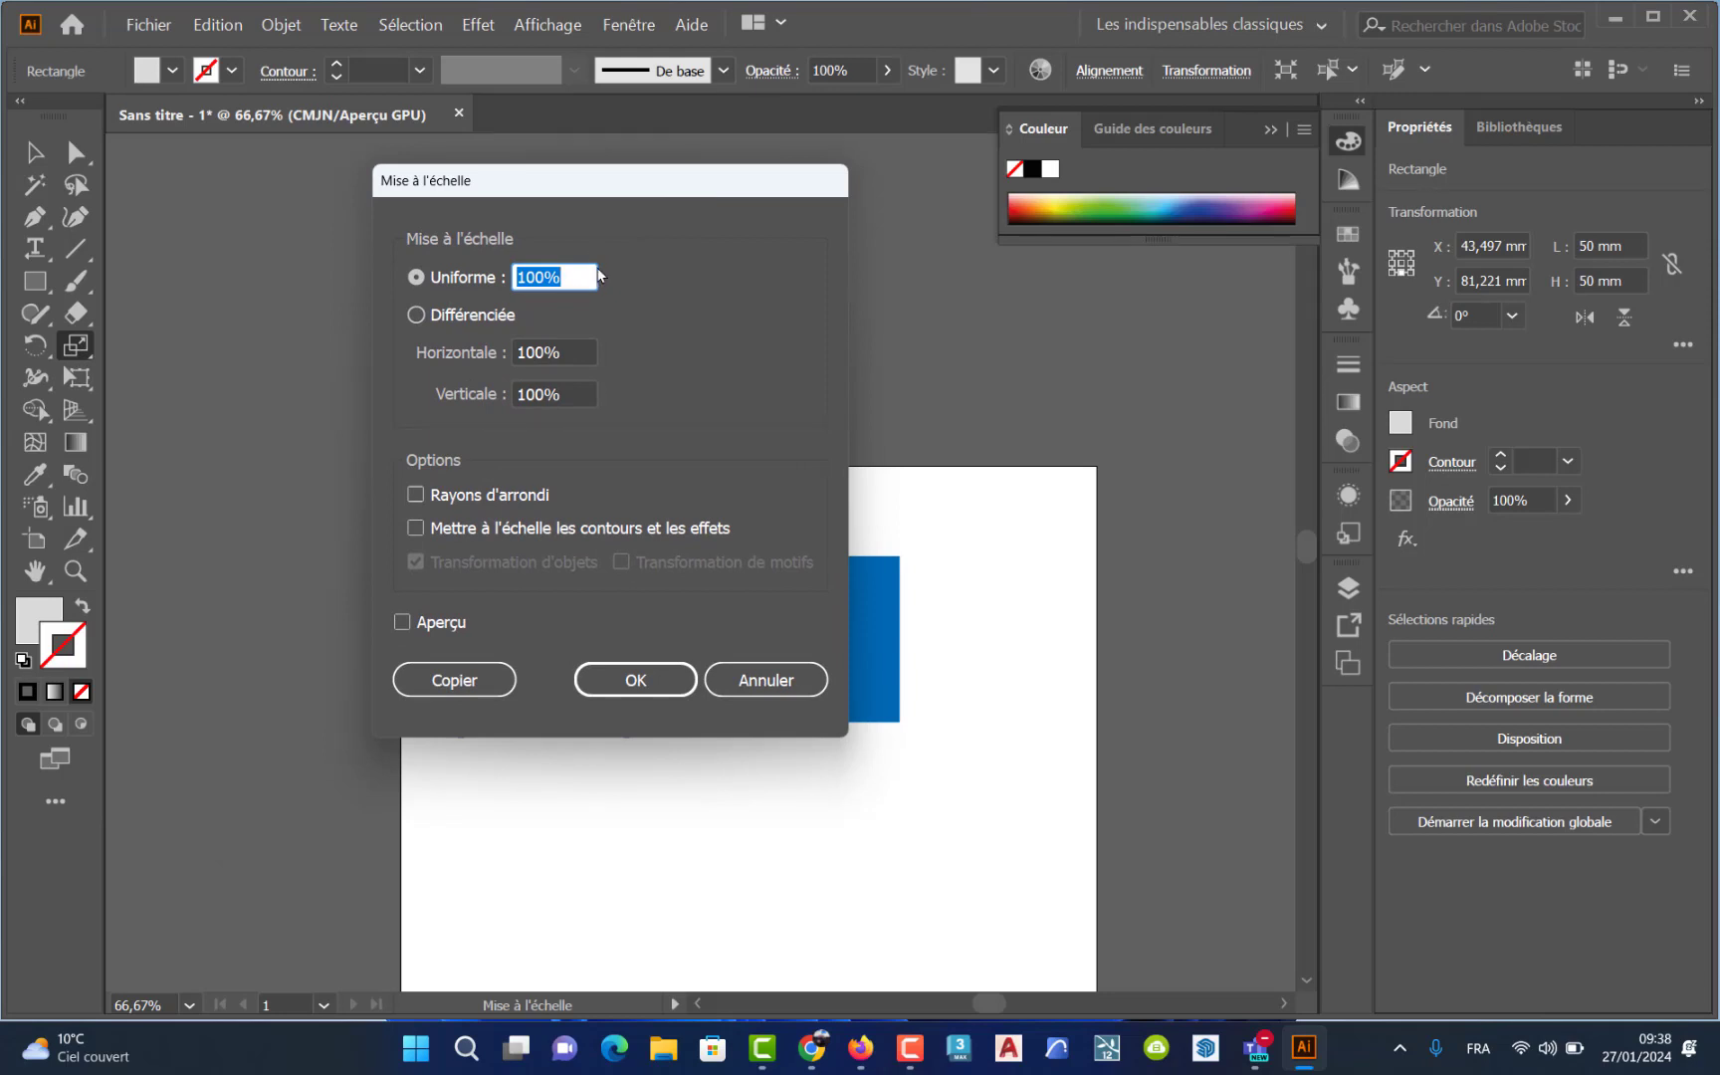
type("7")
type("0")
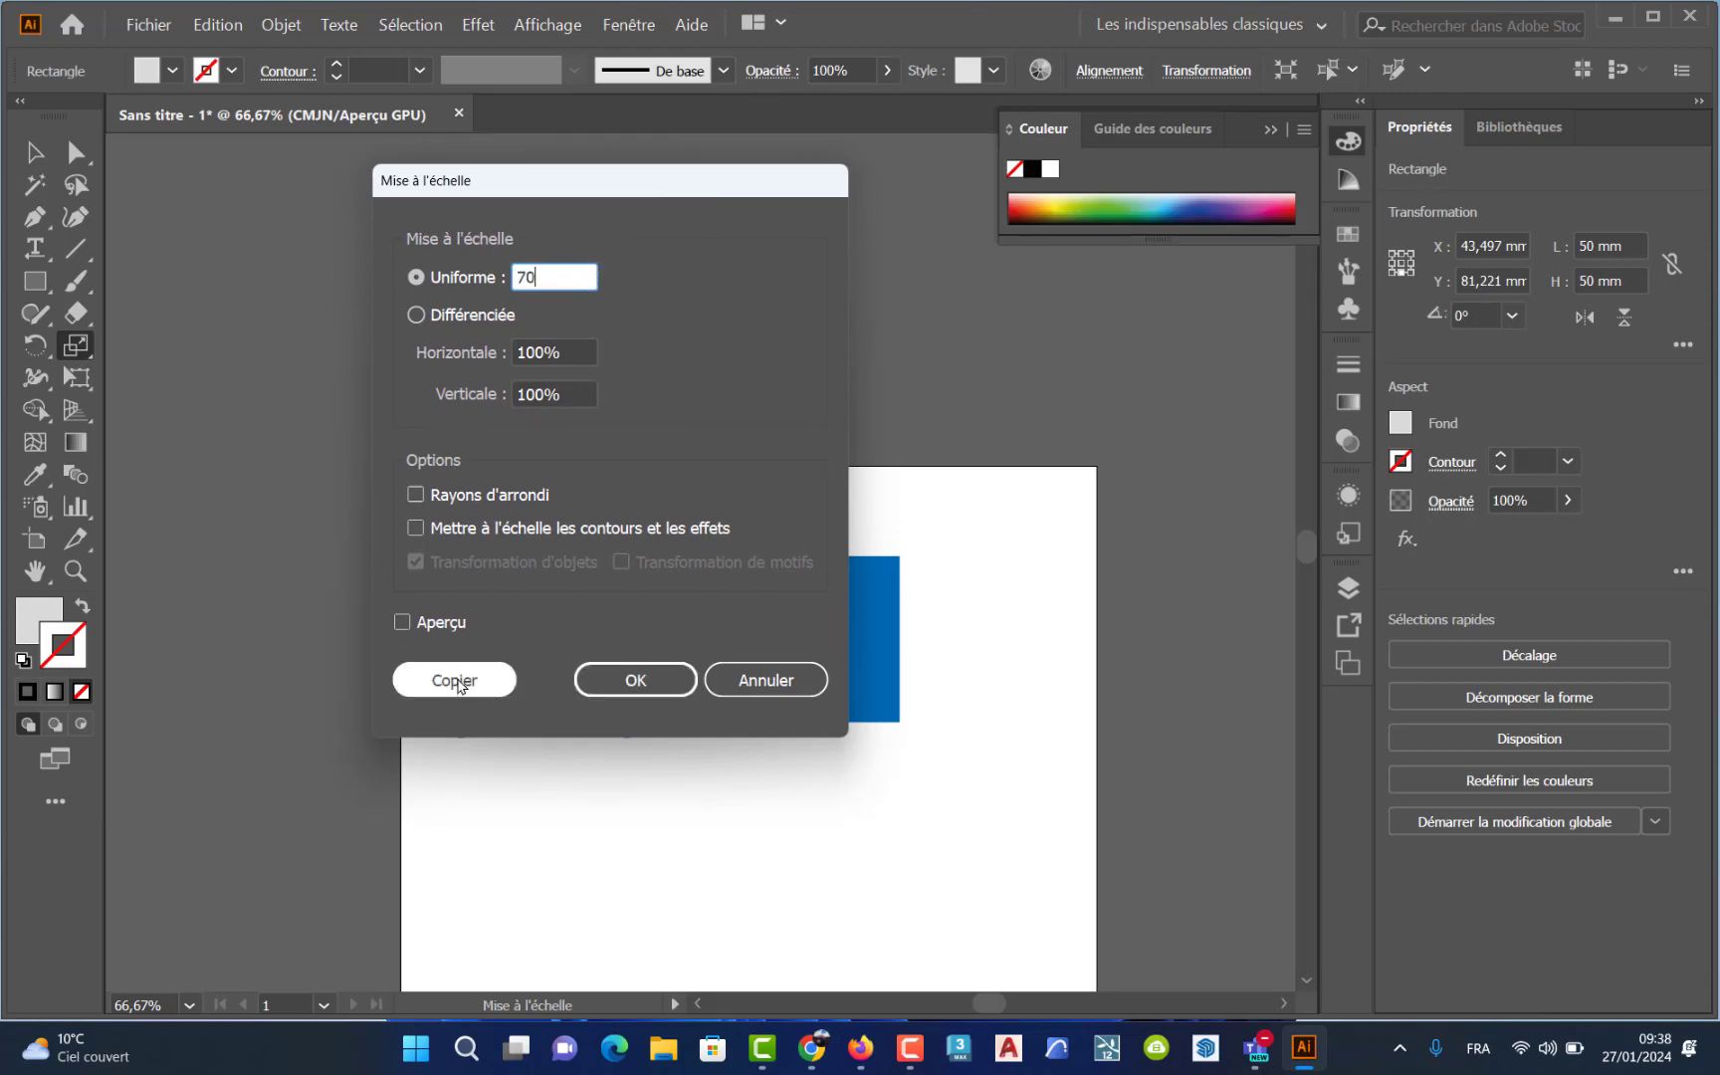
left_click(489, 694)
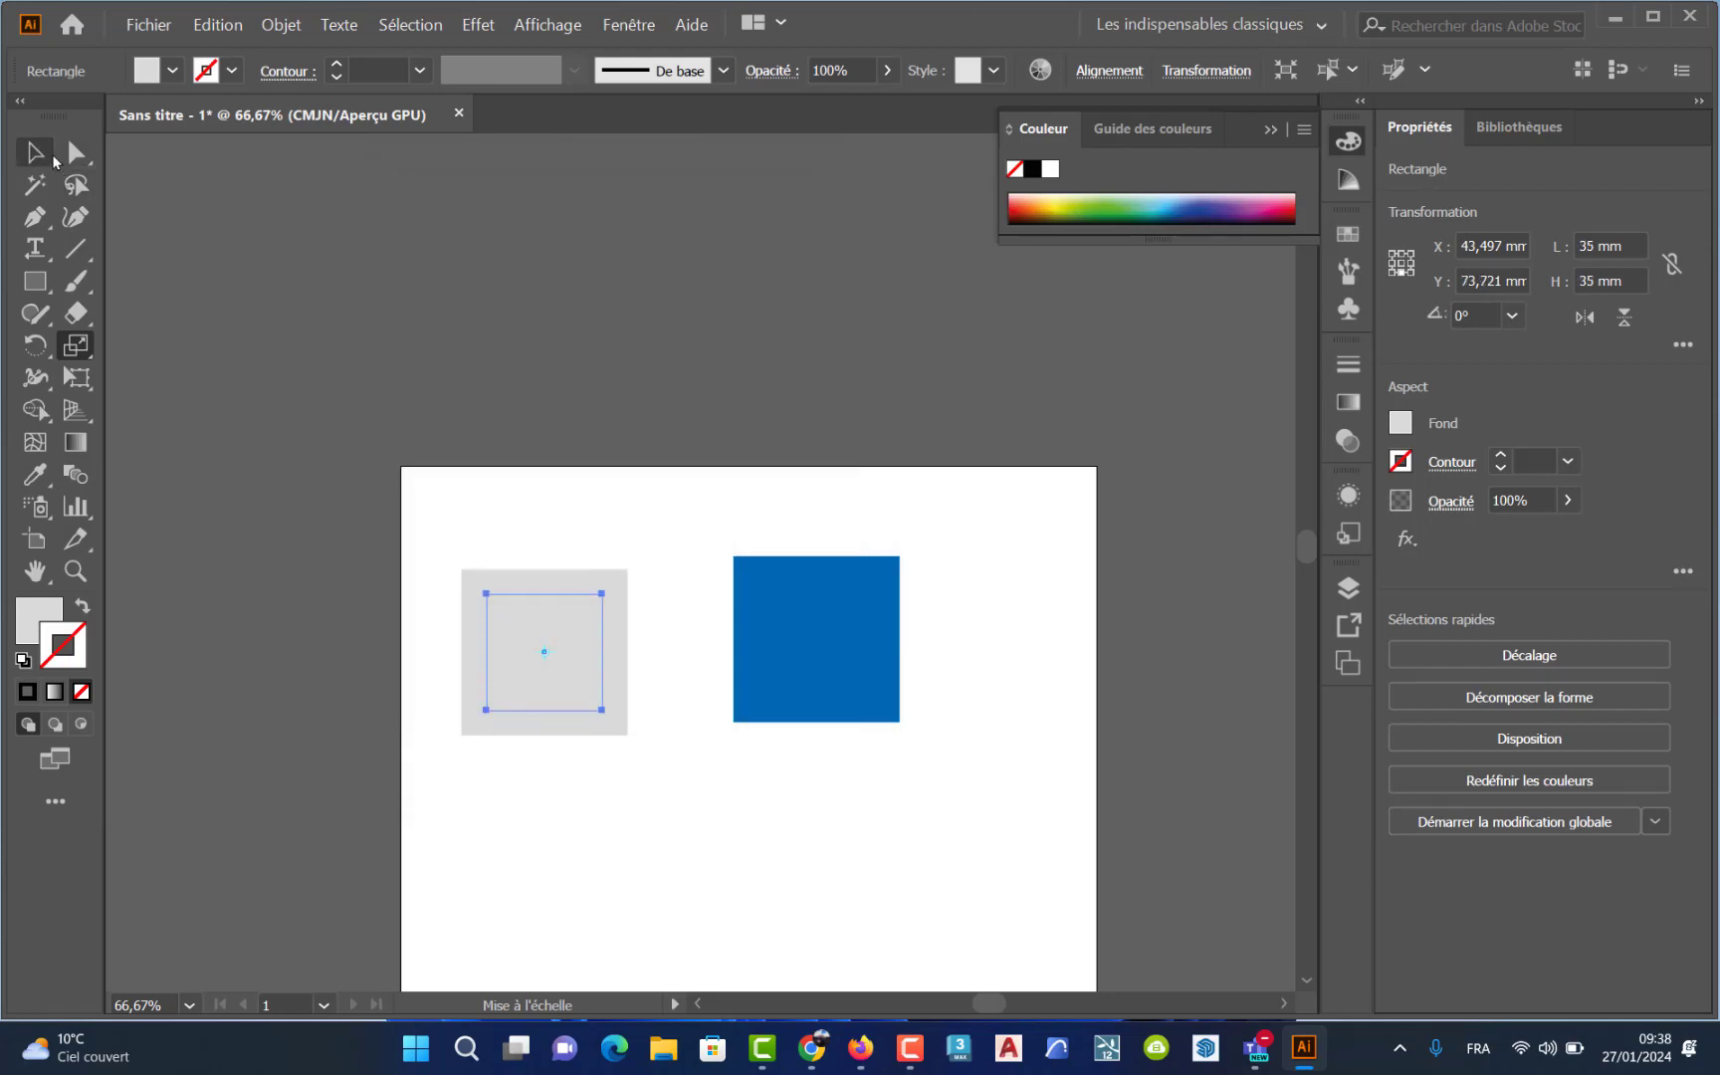
left_click(34, 151)
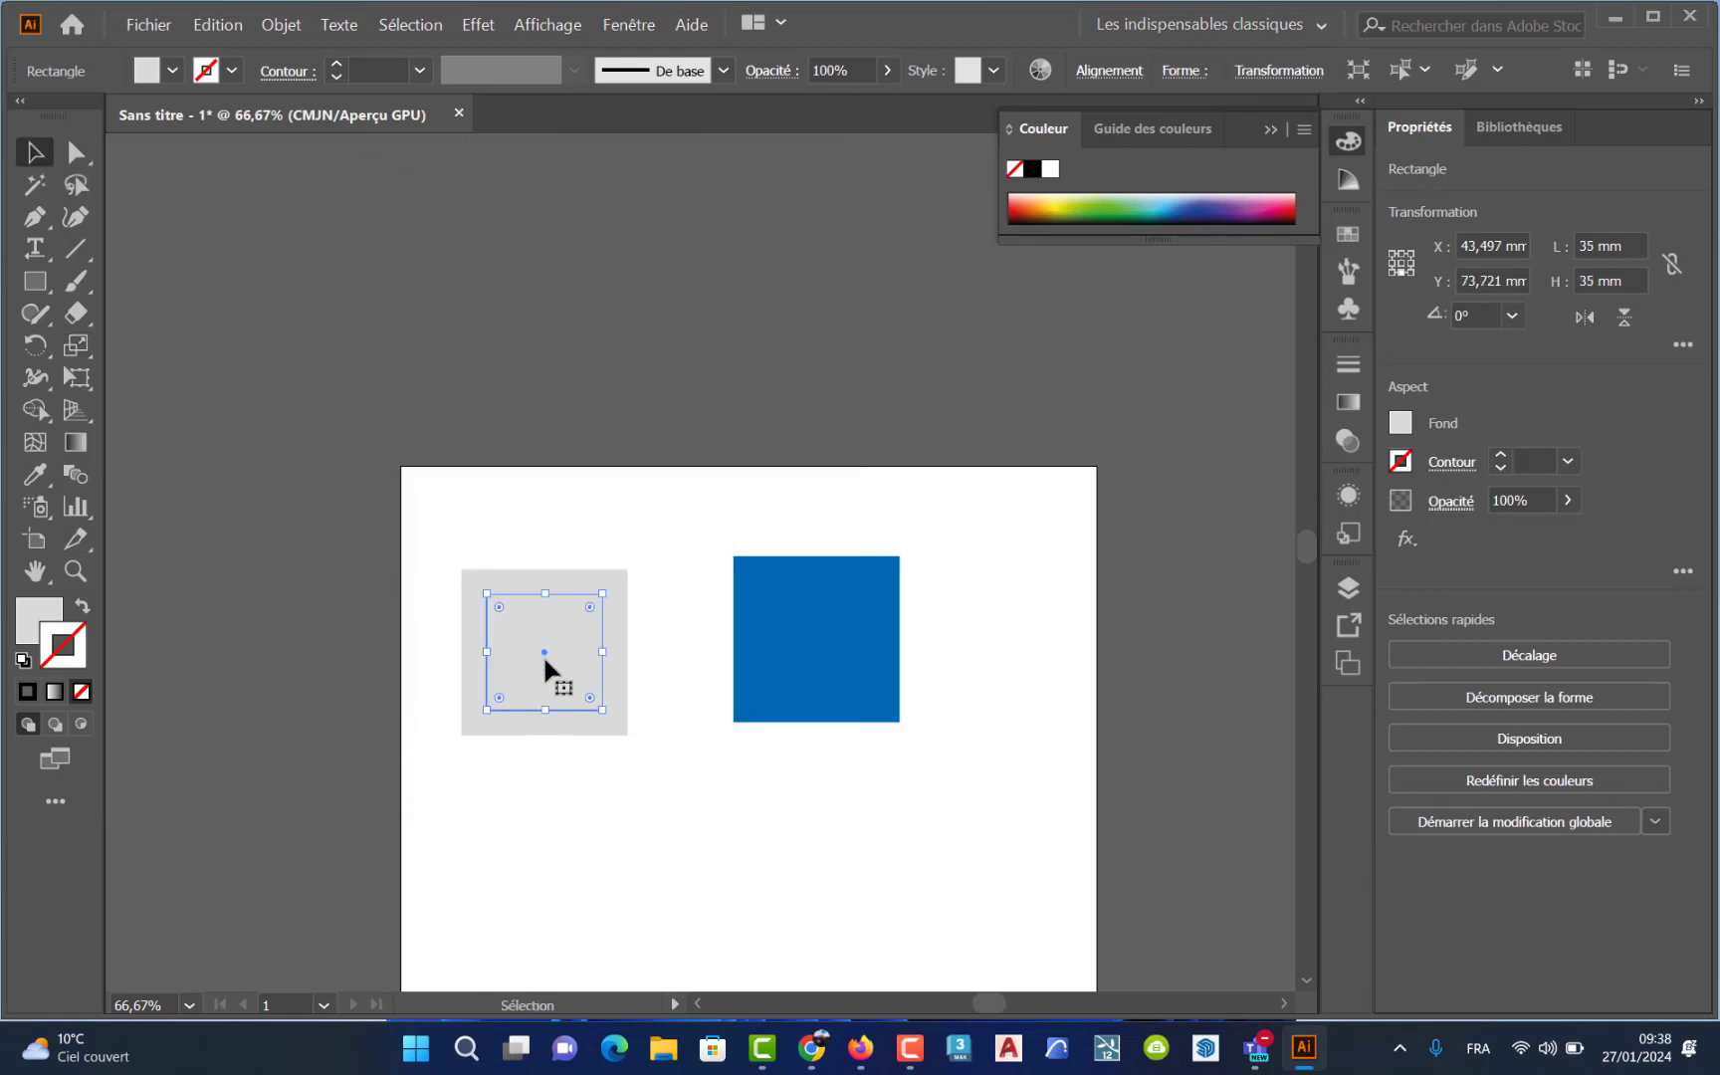
- Fill the inner 35 mm square with white (FFFFFF)
left_click(29, 630)
double_click(30, 630)
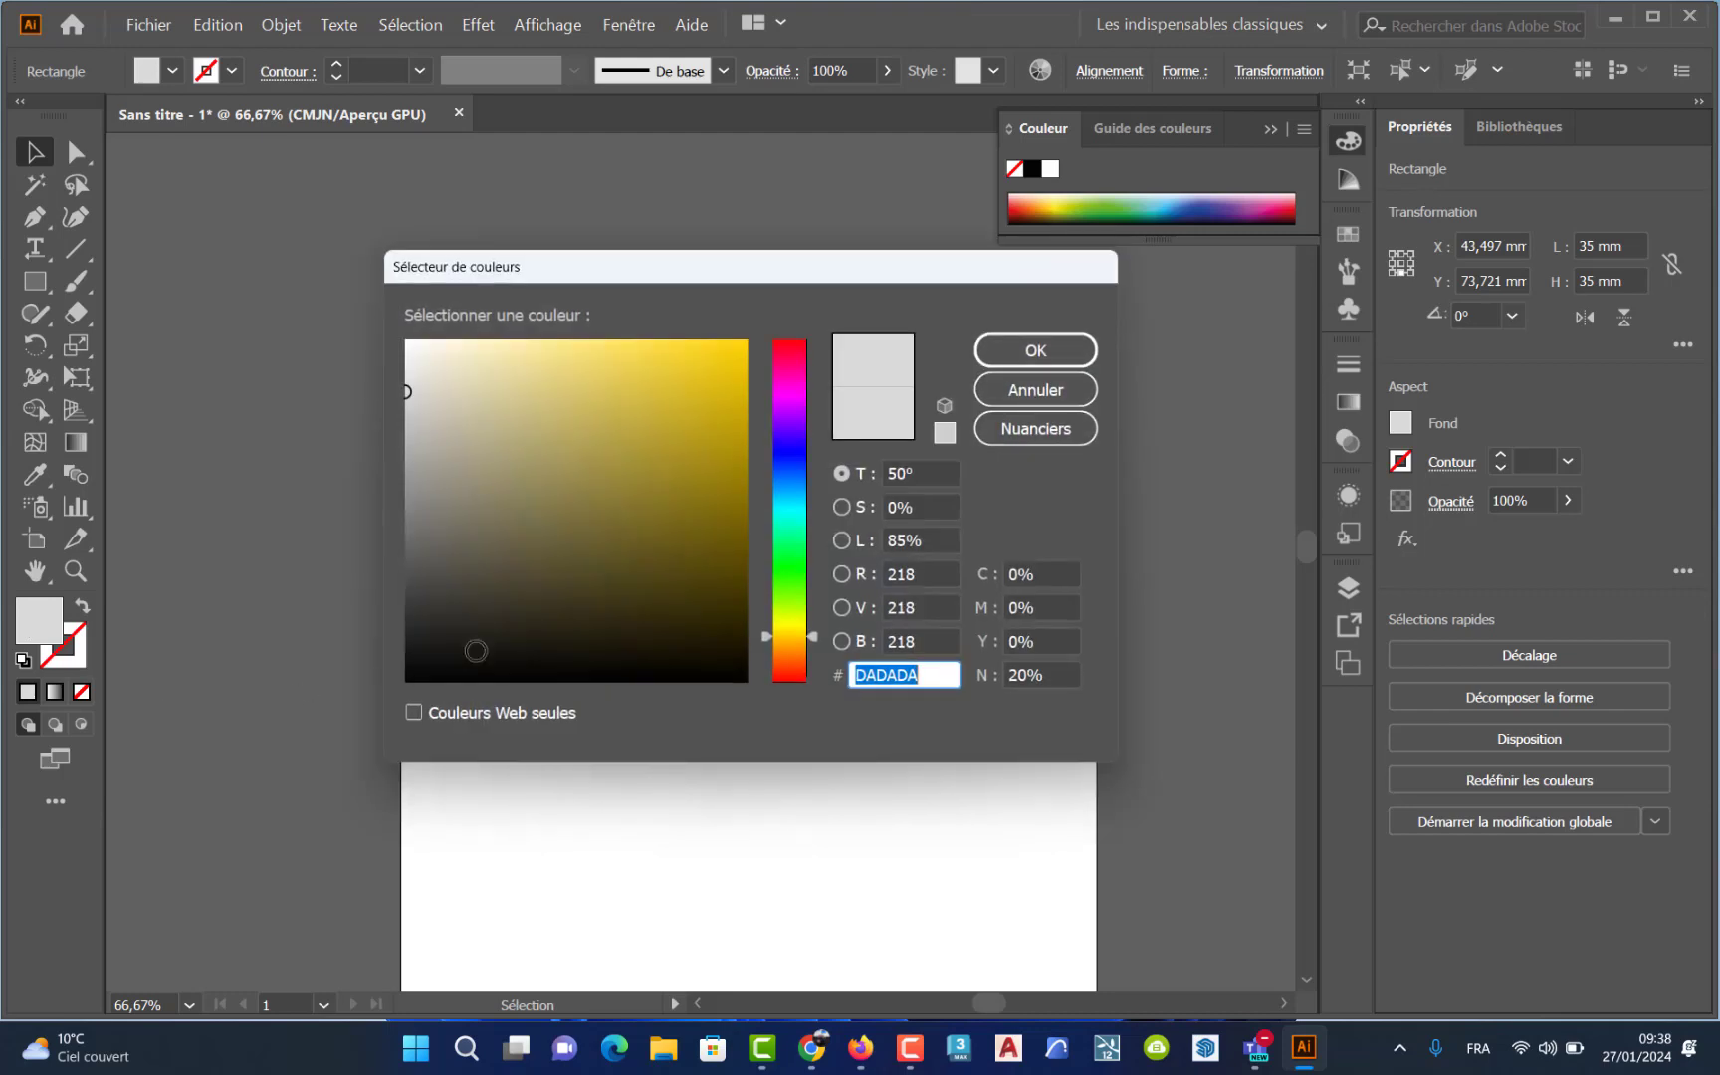
left_click_drag(564, 410, 353, 307)
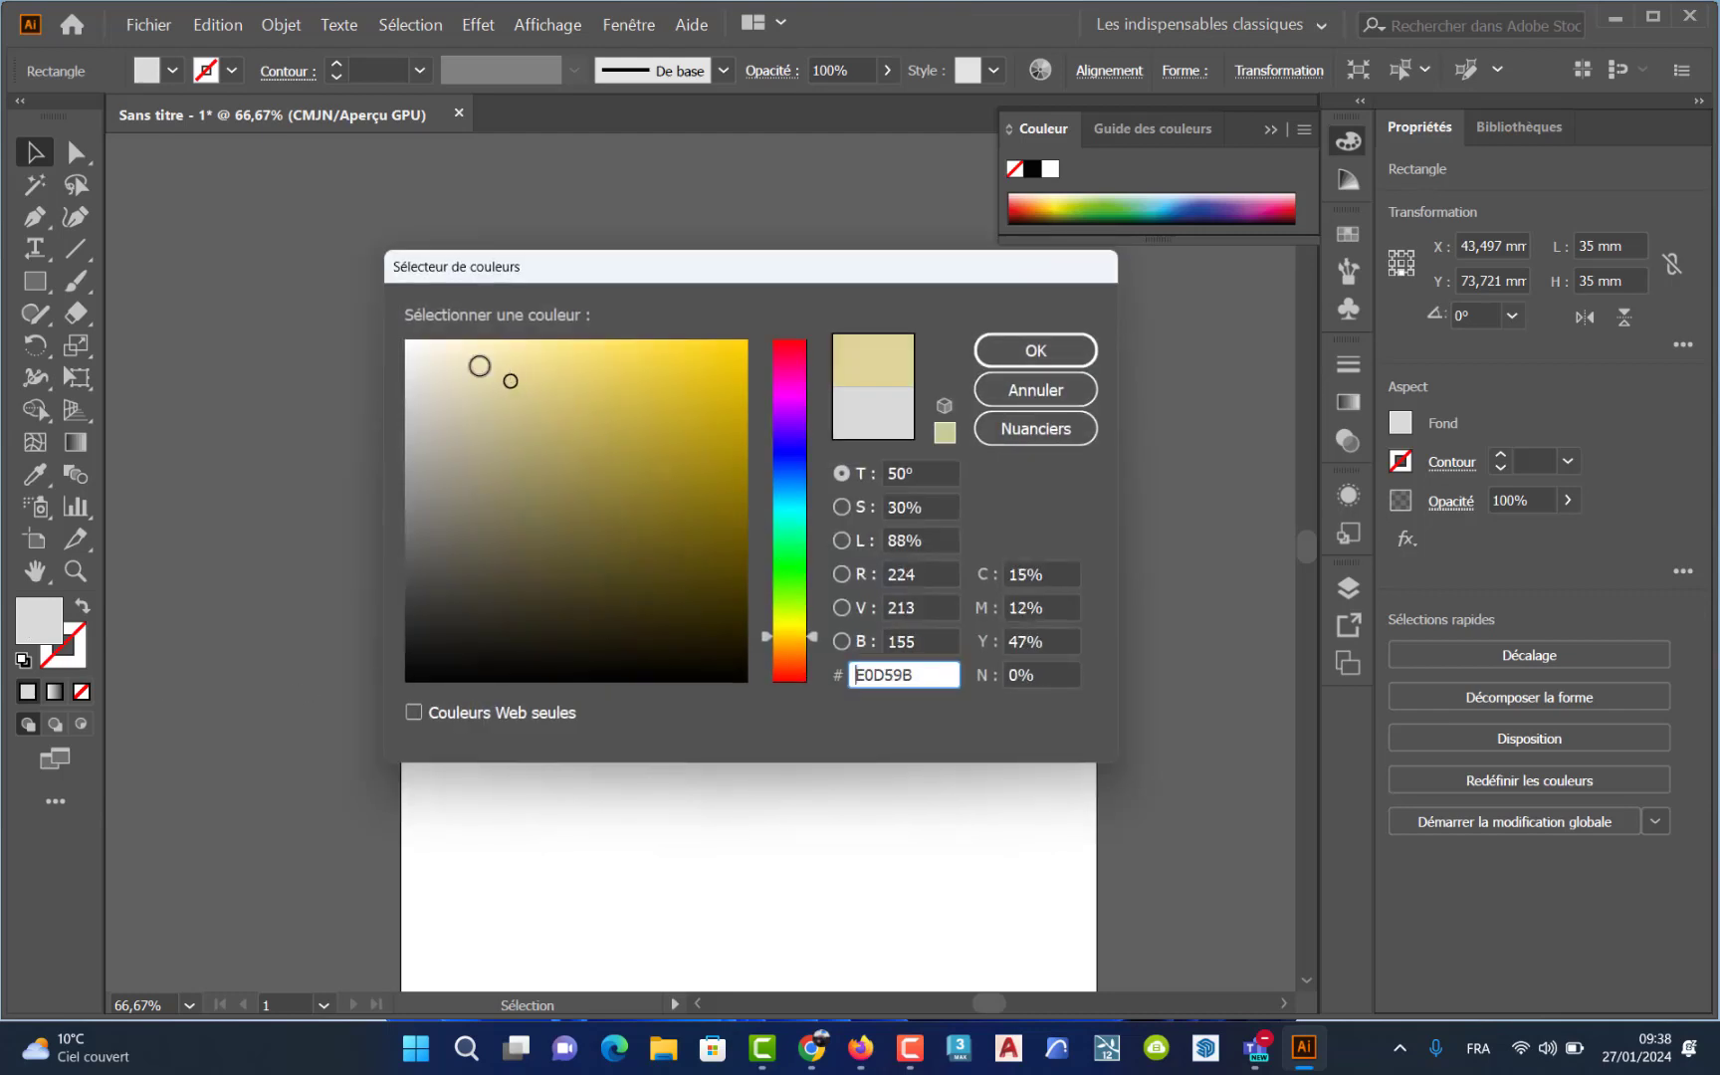
left_click(1022, 361)
left_click(671, 741)
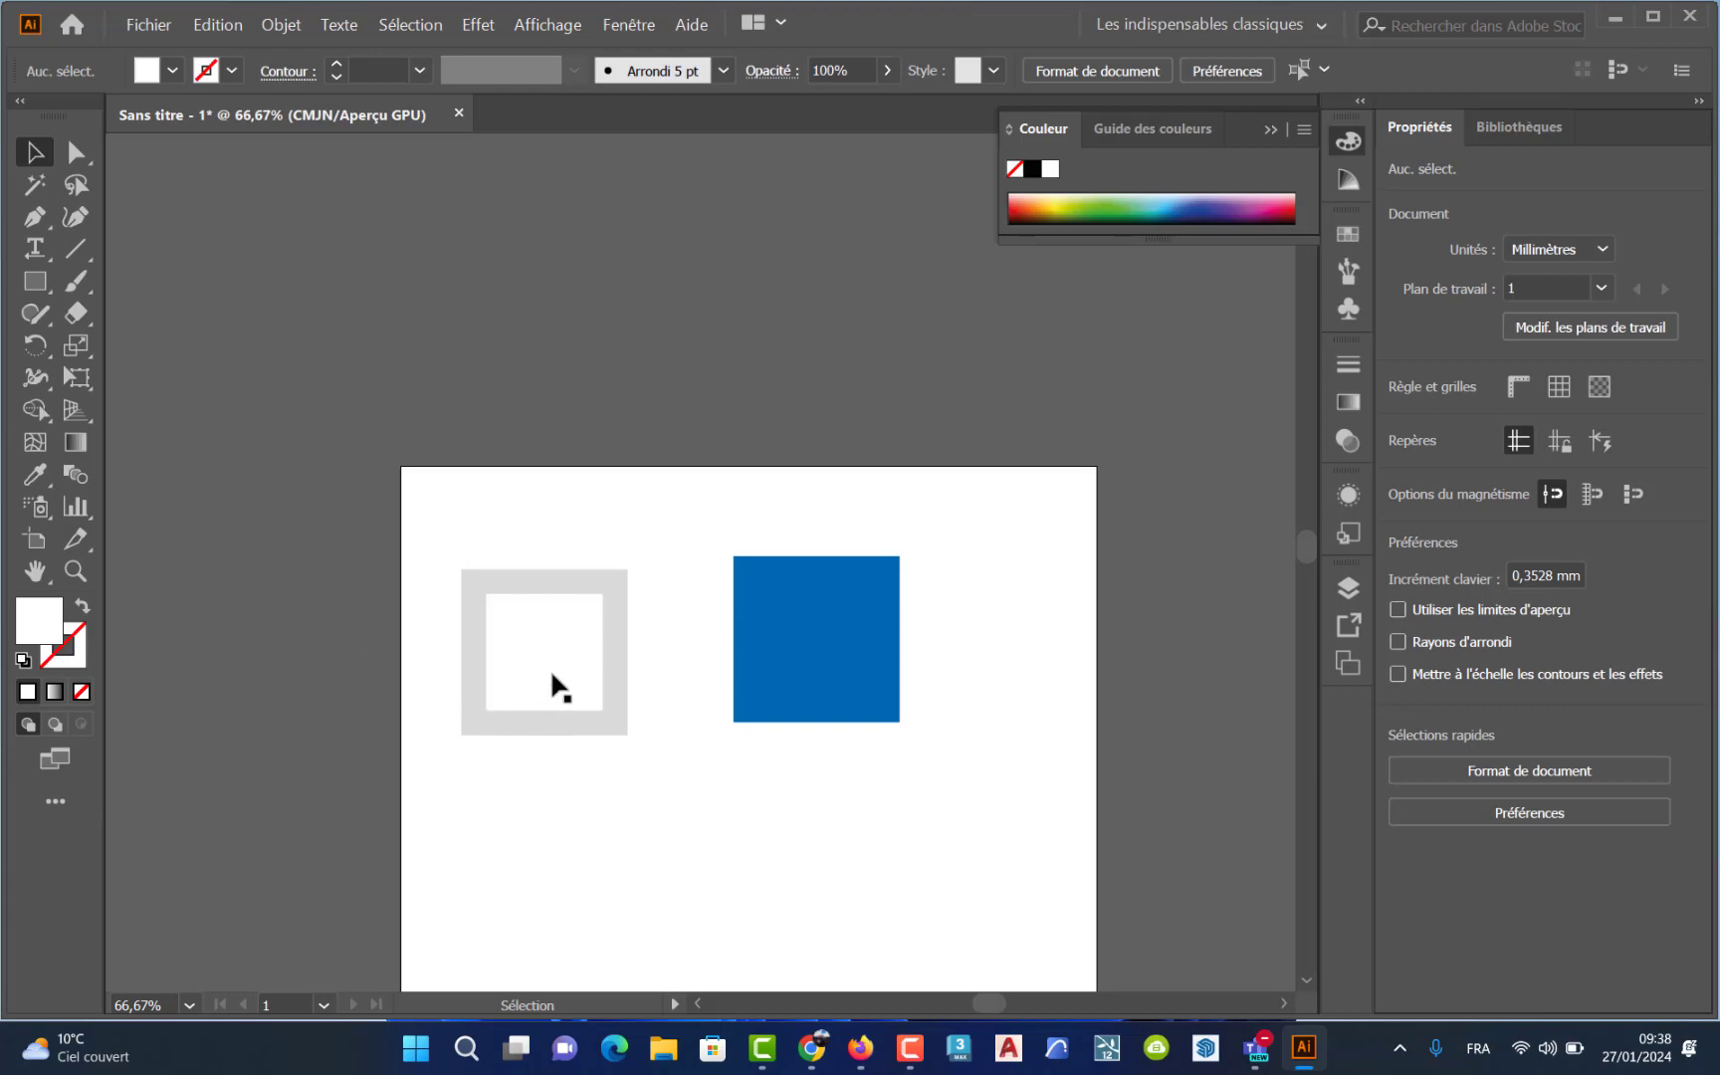
- Move the white square out below the grey one, then undo that move
left_click_drag(552, 685, 650, 811)
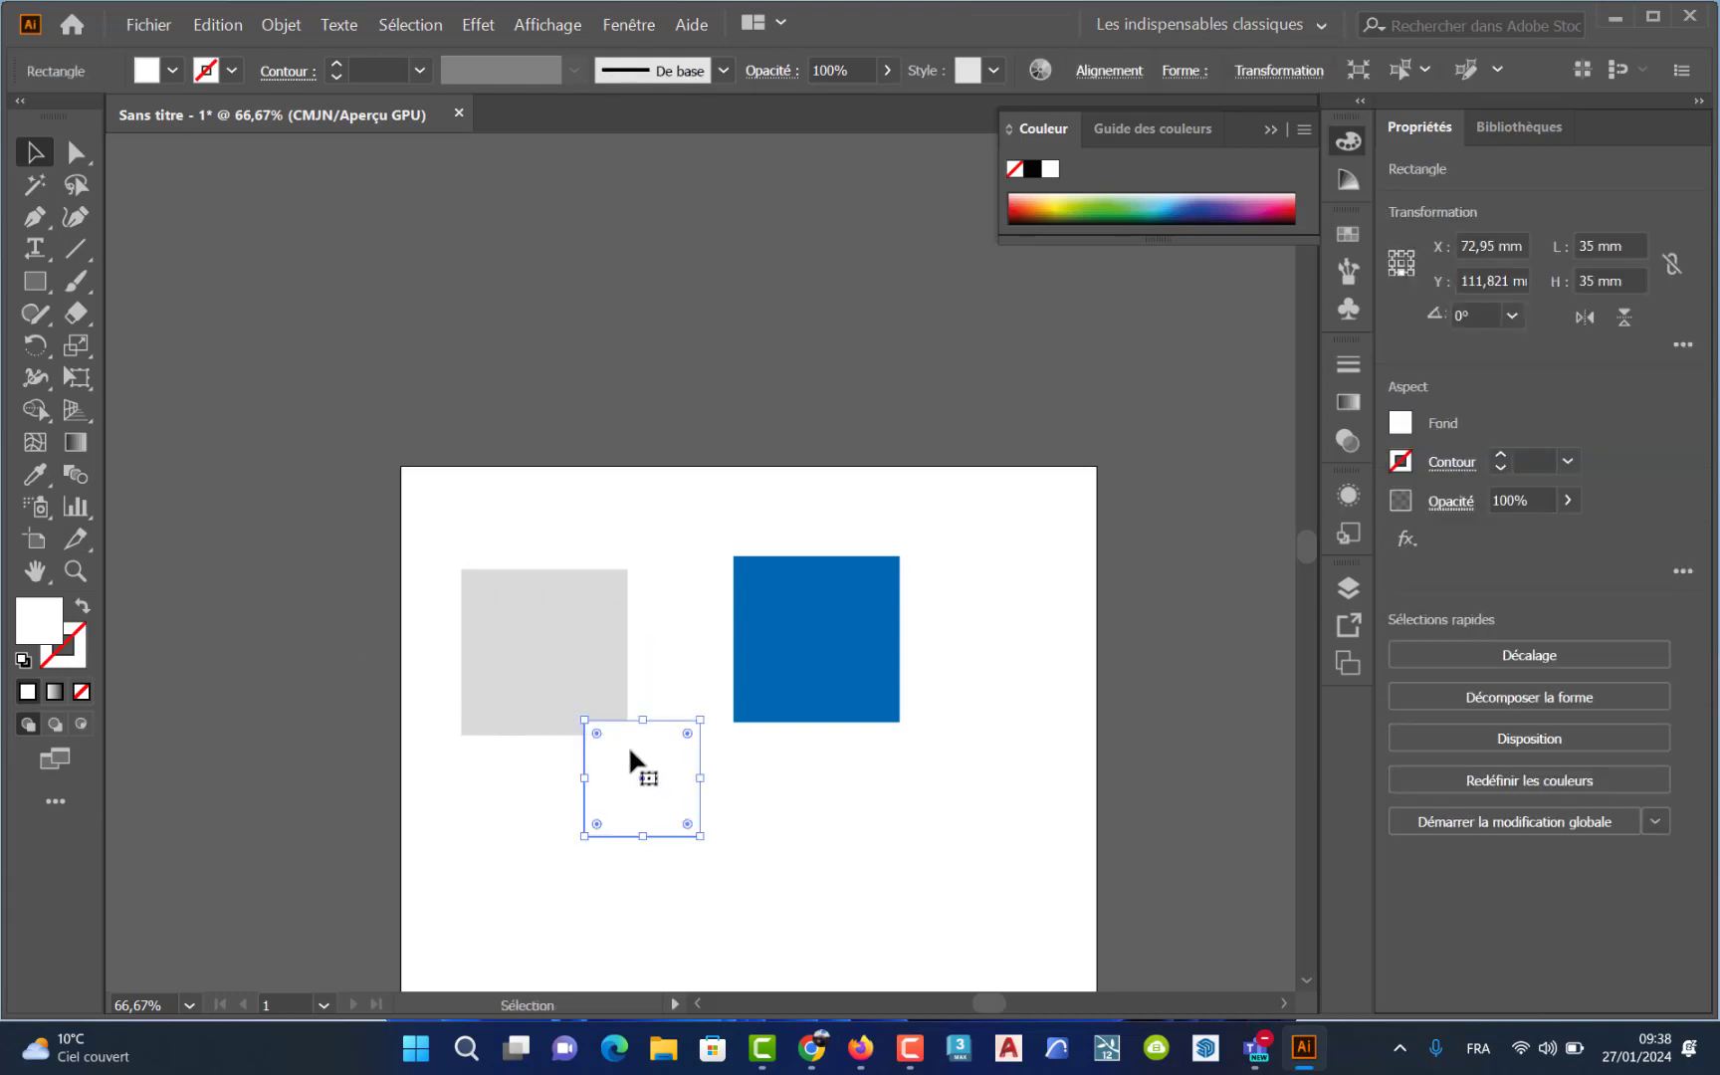
key("a")
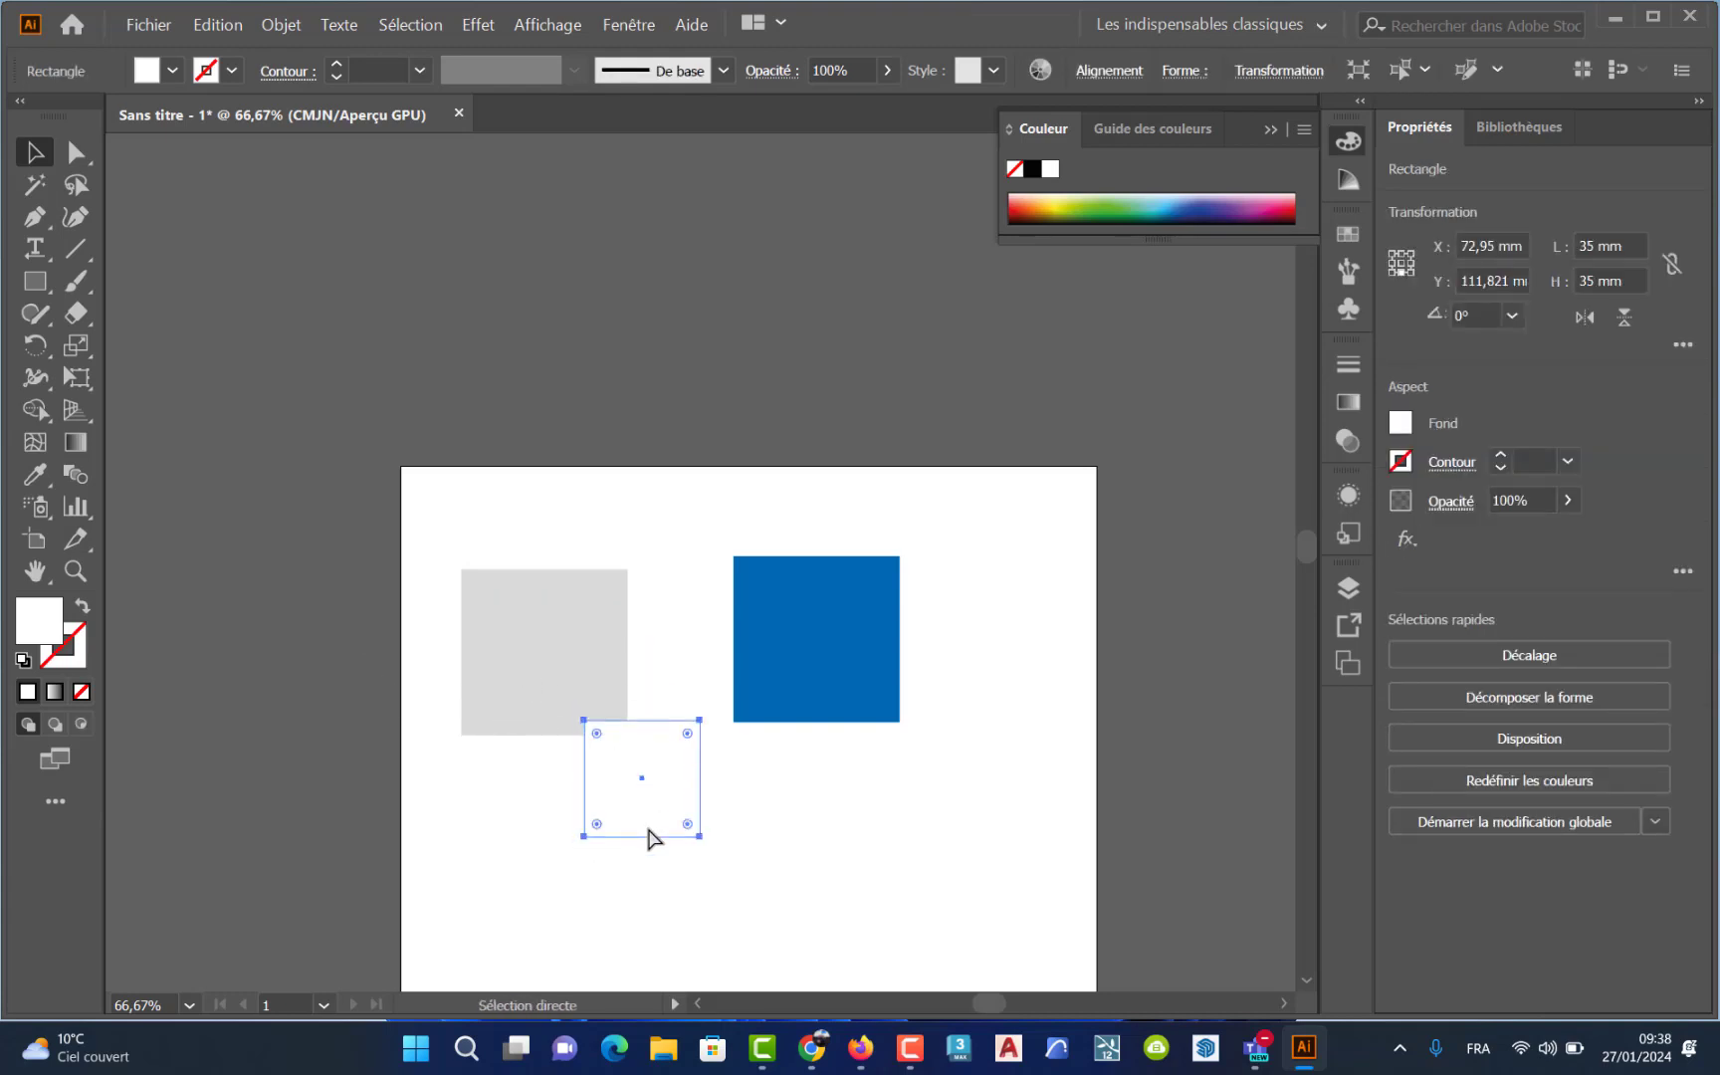
key("ctrl+z")
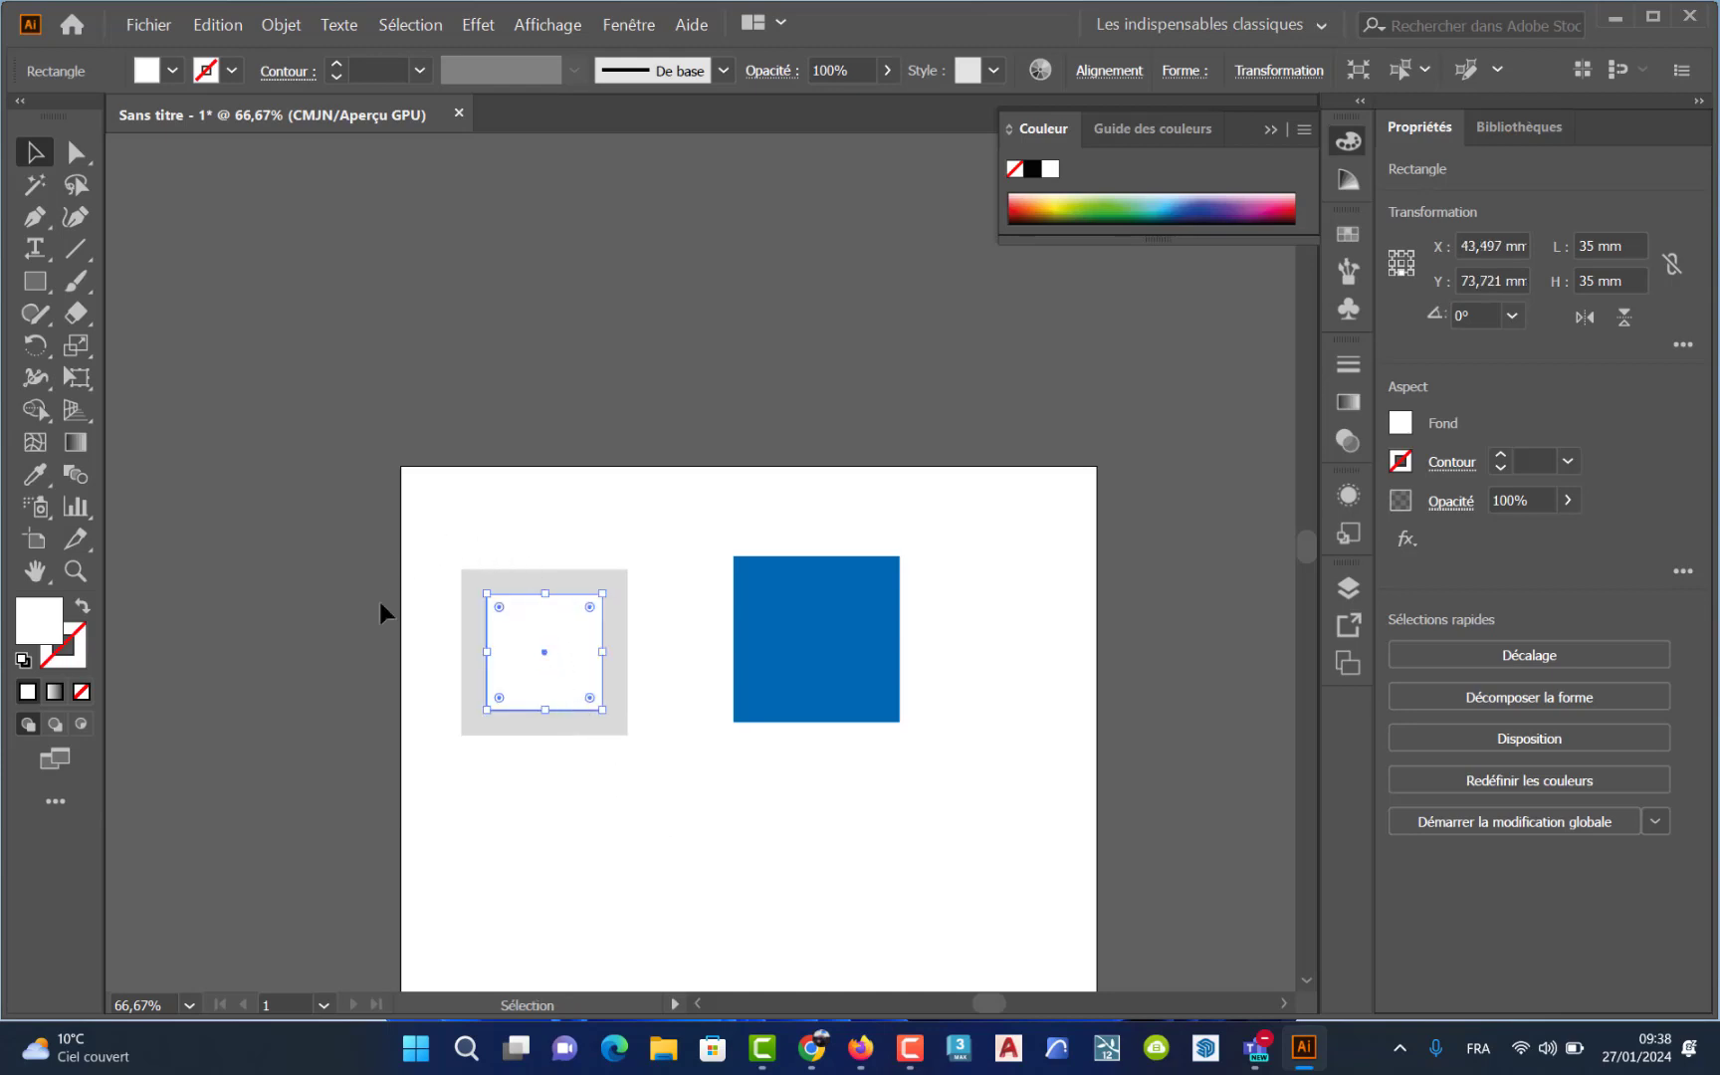
left_click(612, 783)
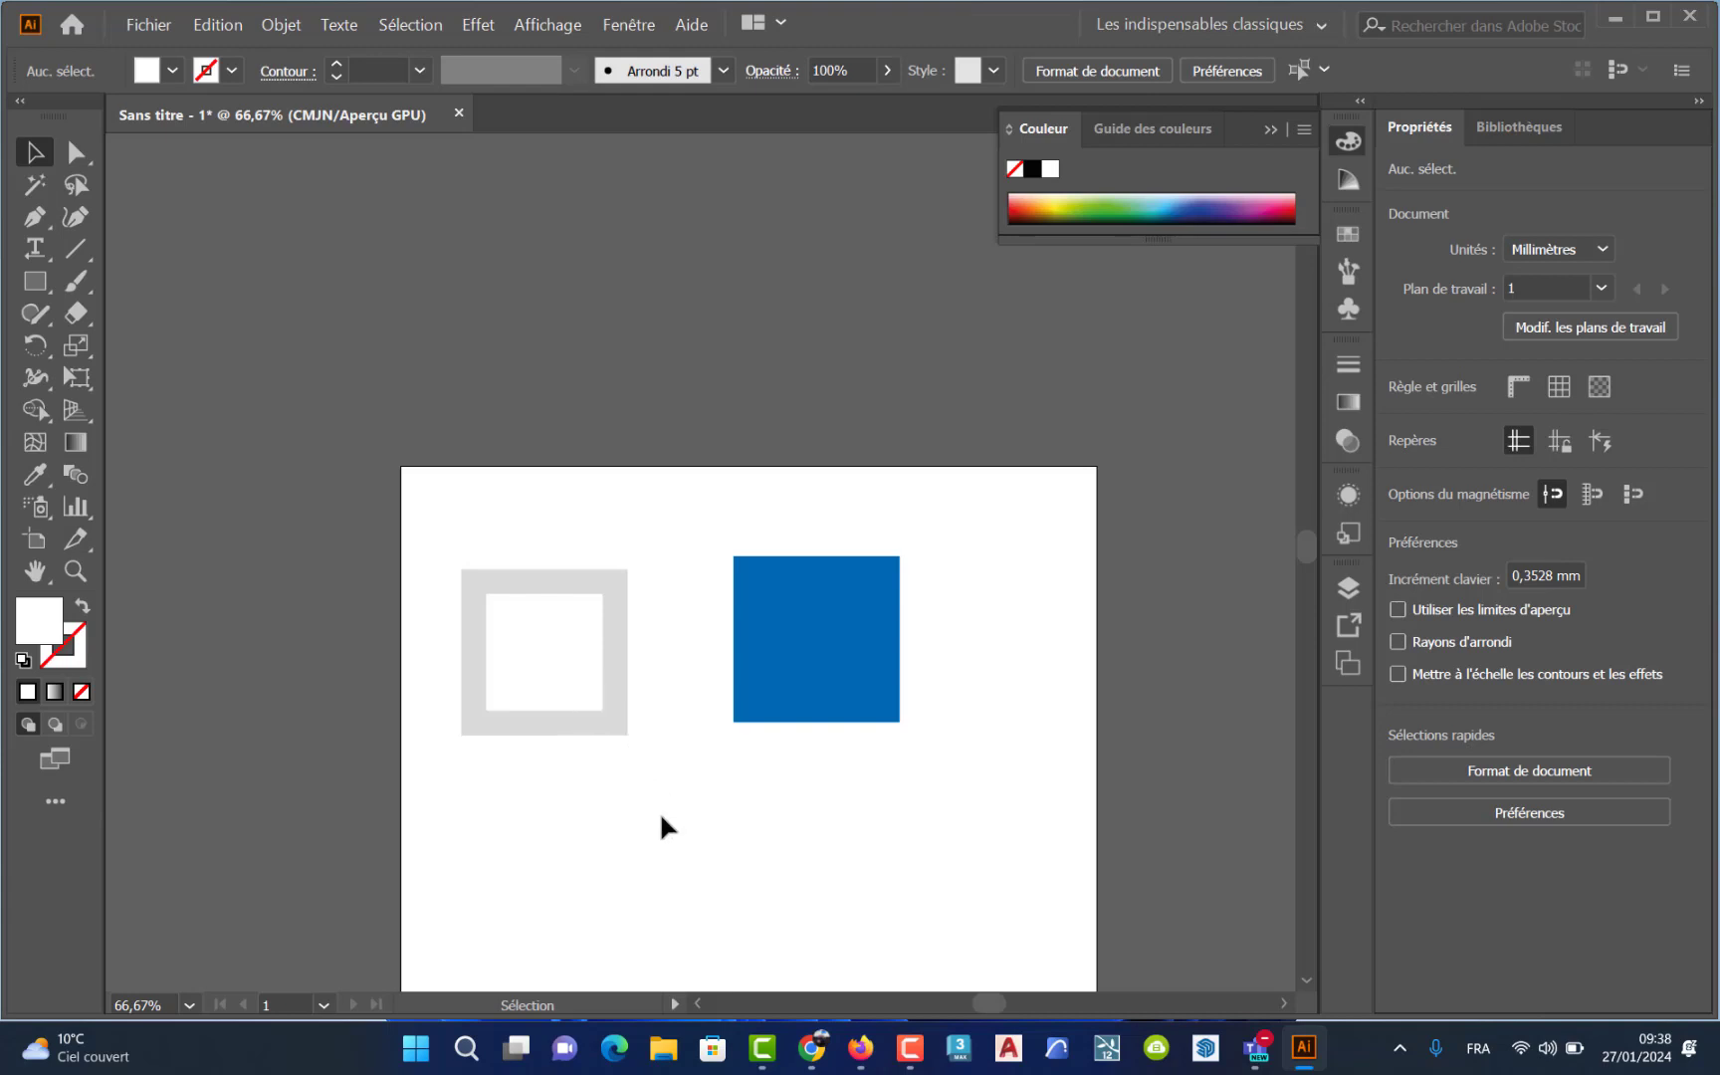
left_click_drag(514, 773, 653, 703)
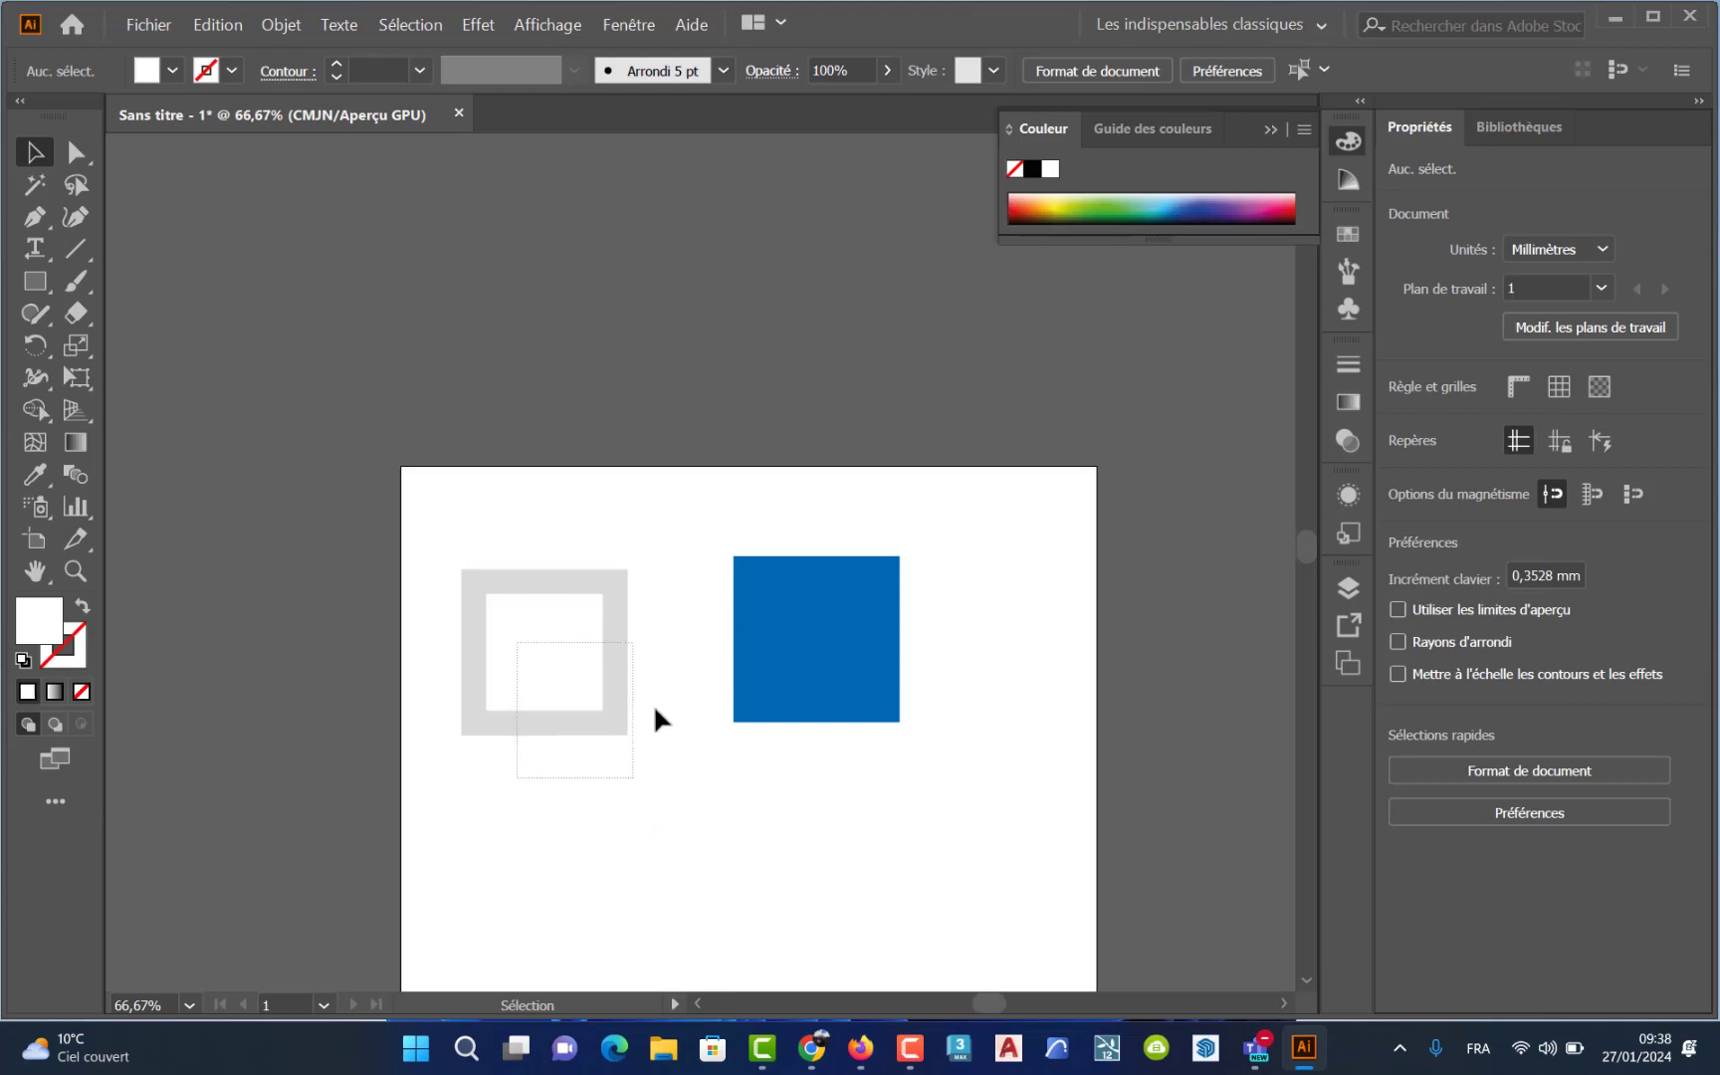
- Send the blue square to the back (Arrière-plan) and move it upper right
left_click(787, 674)
right_click(780, 660)
mouse_move(856, 554)
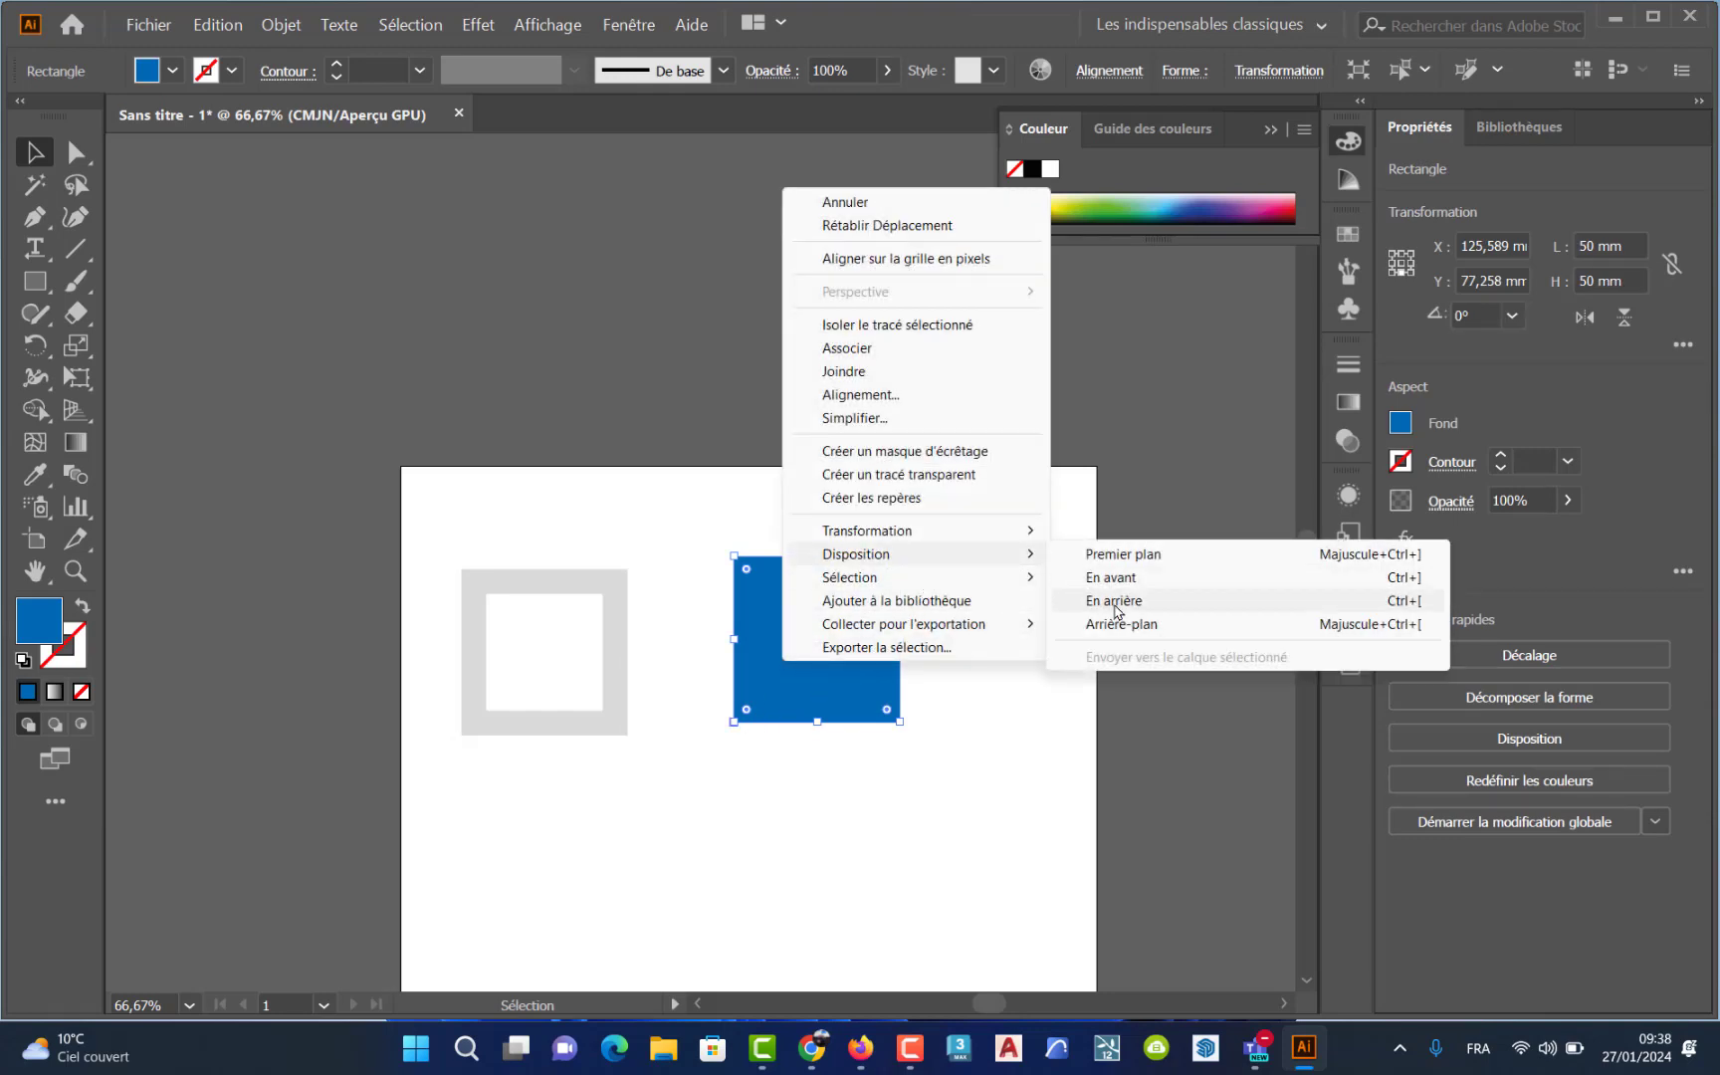
left_click(1124, 625)
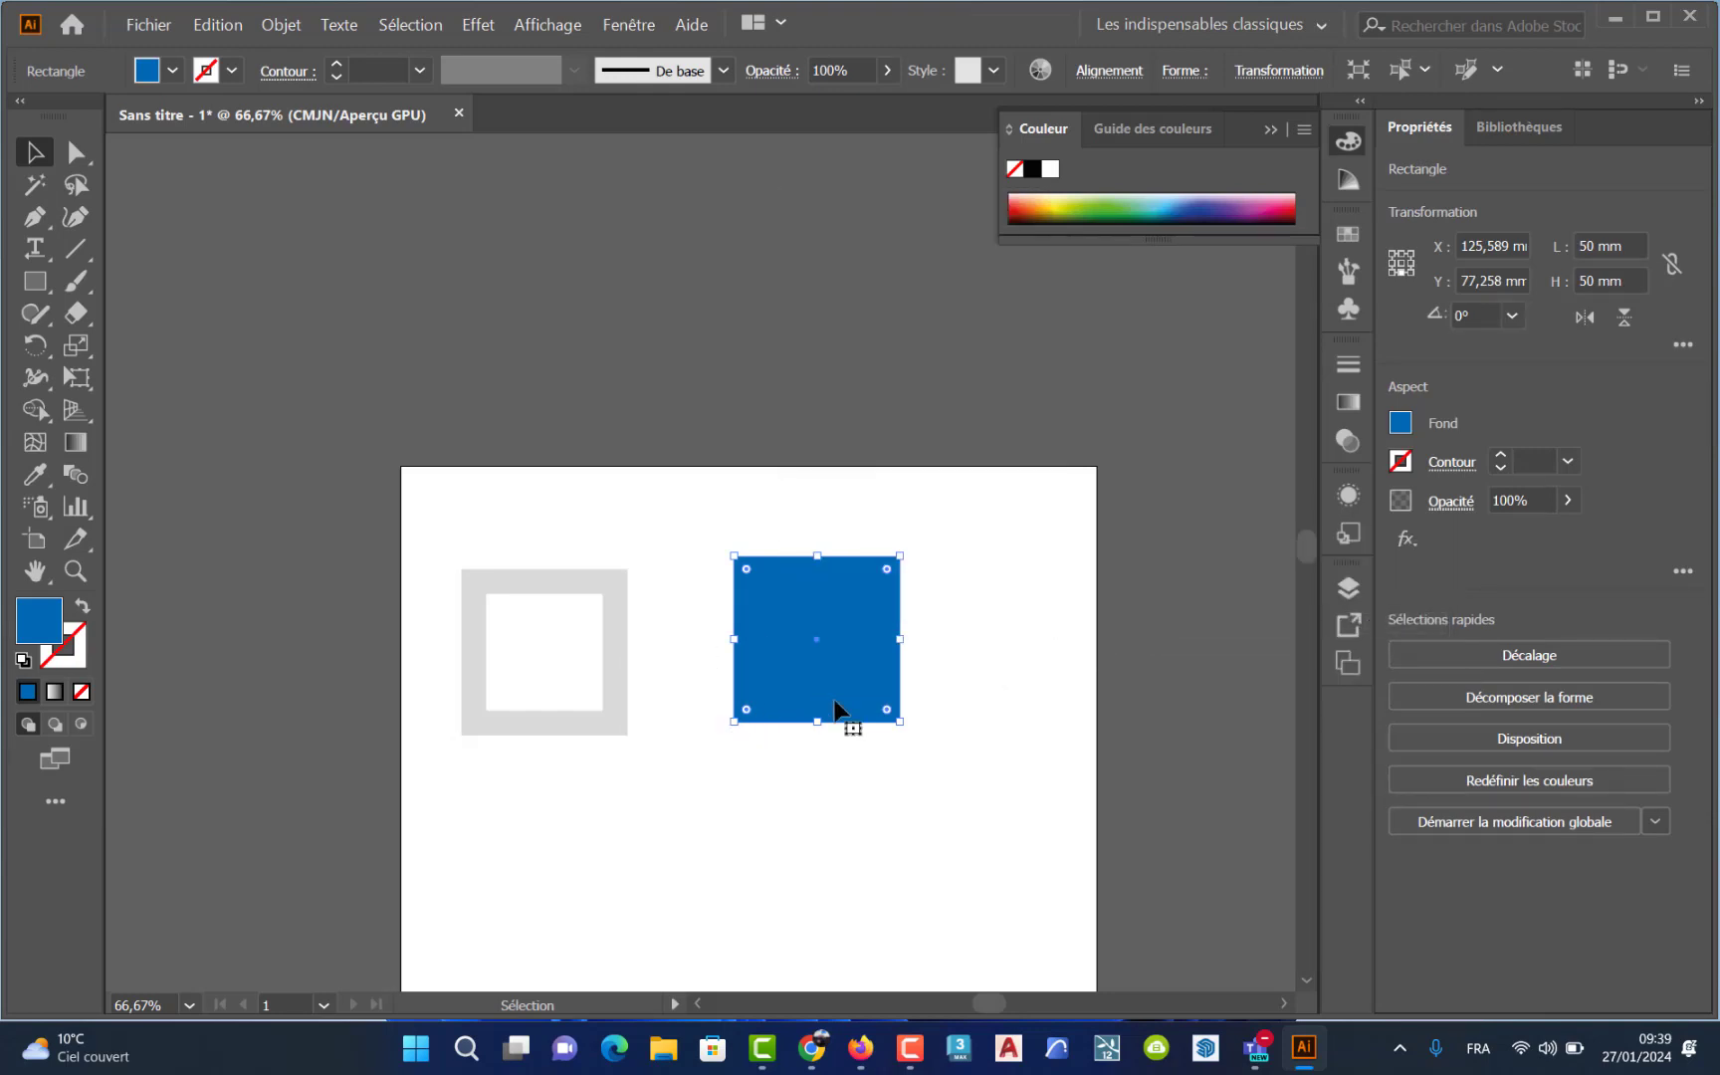
left_click_drag(808, 702, 610, 743)
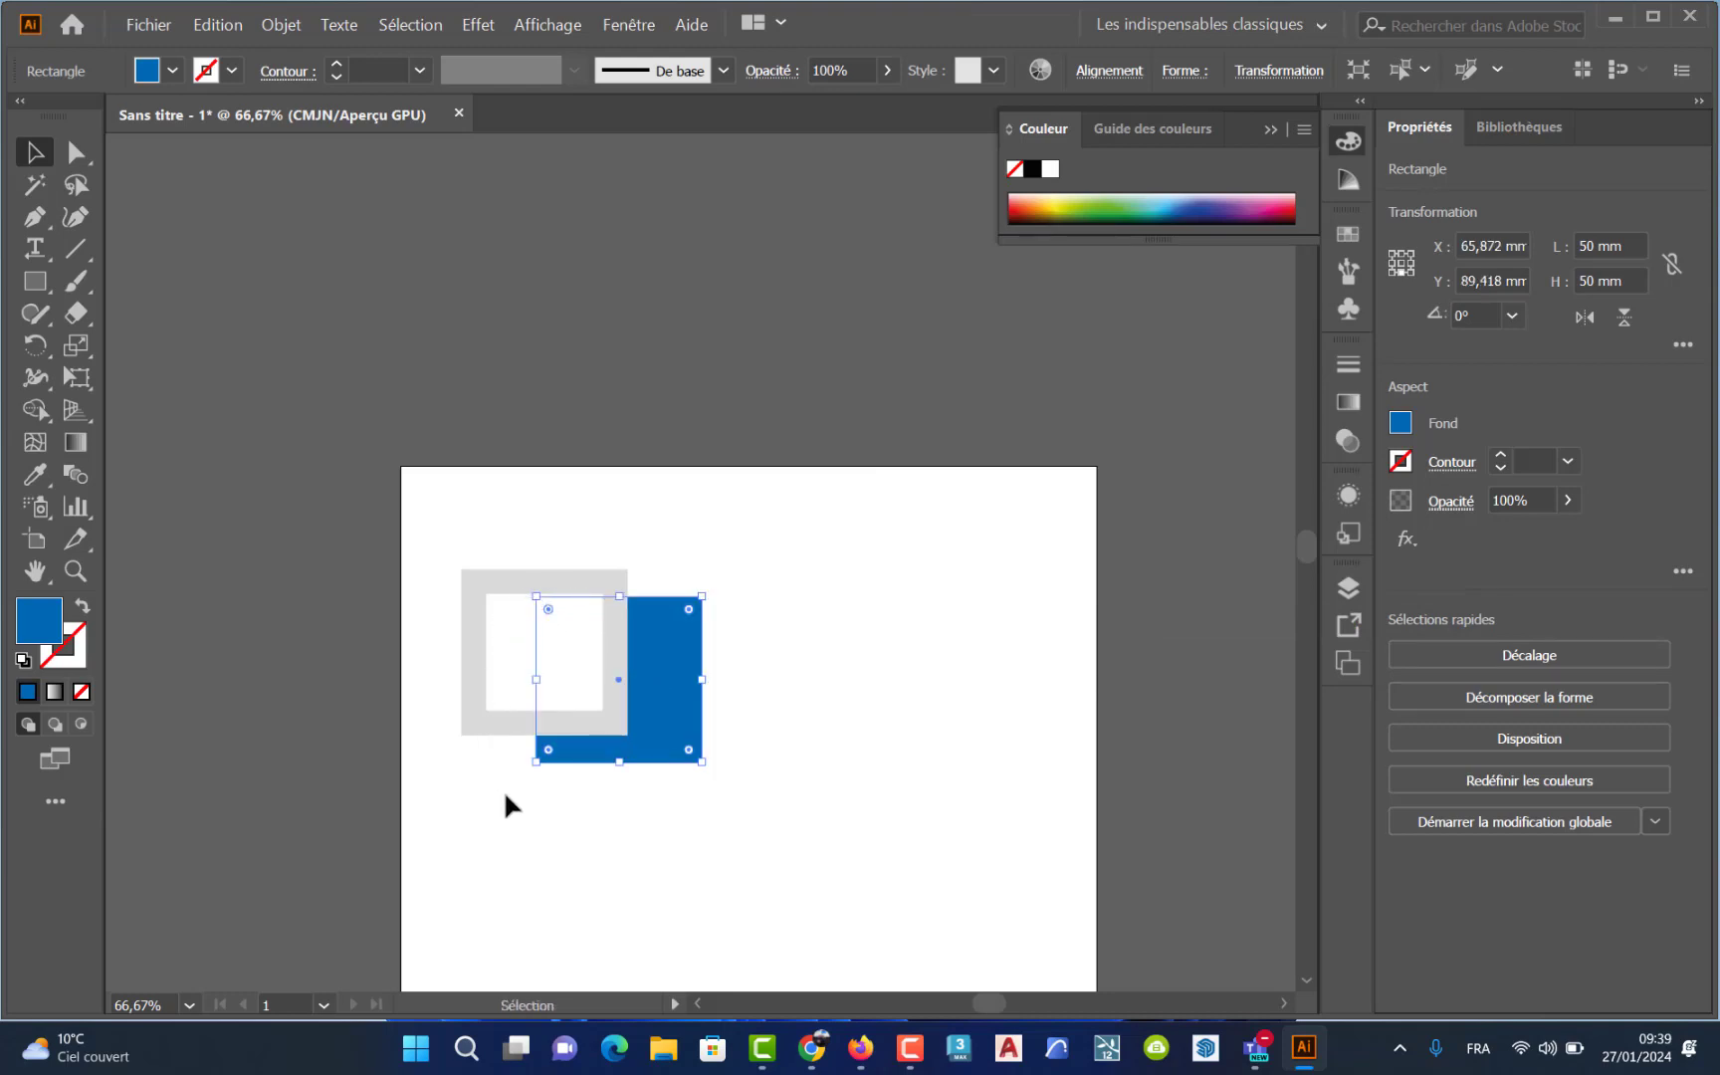
left_click_drag(671, 762, 938, 651)
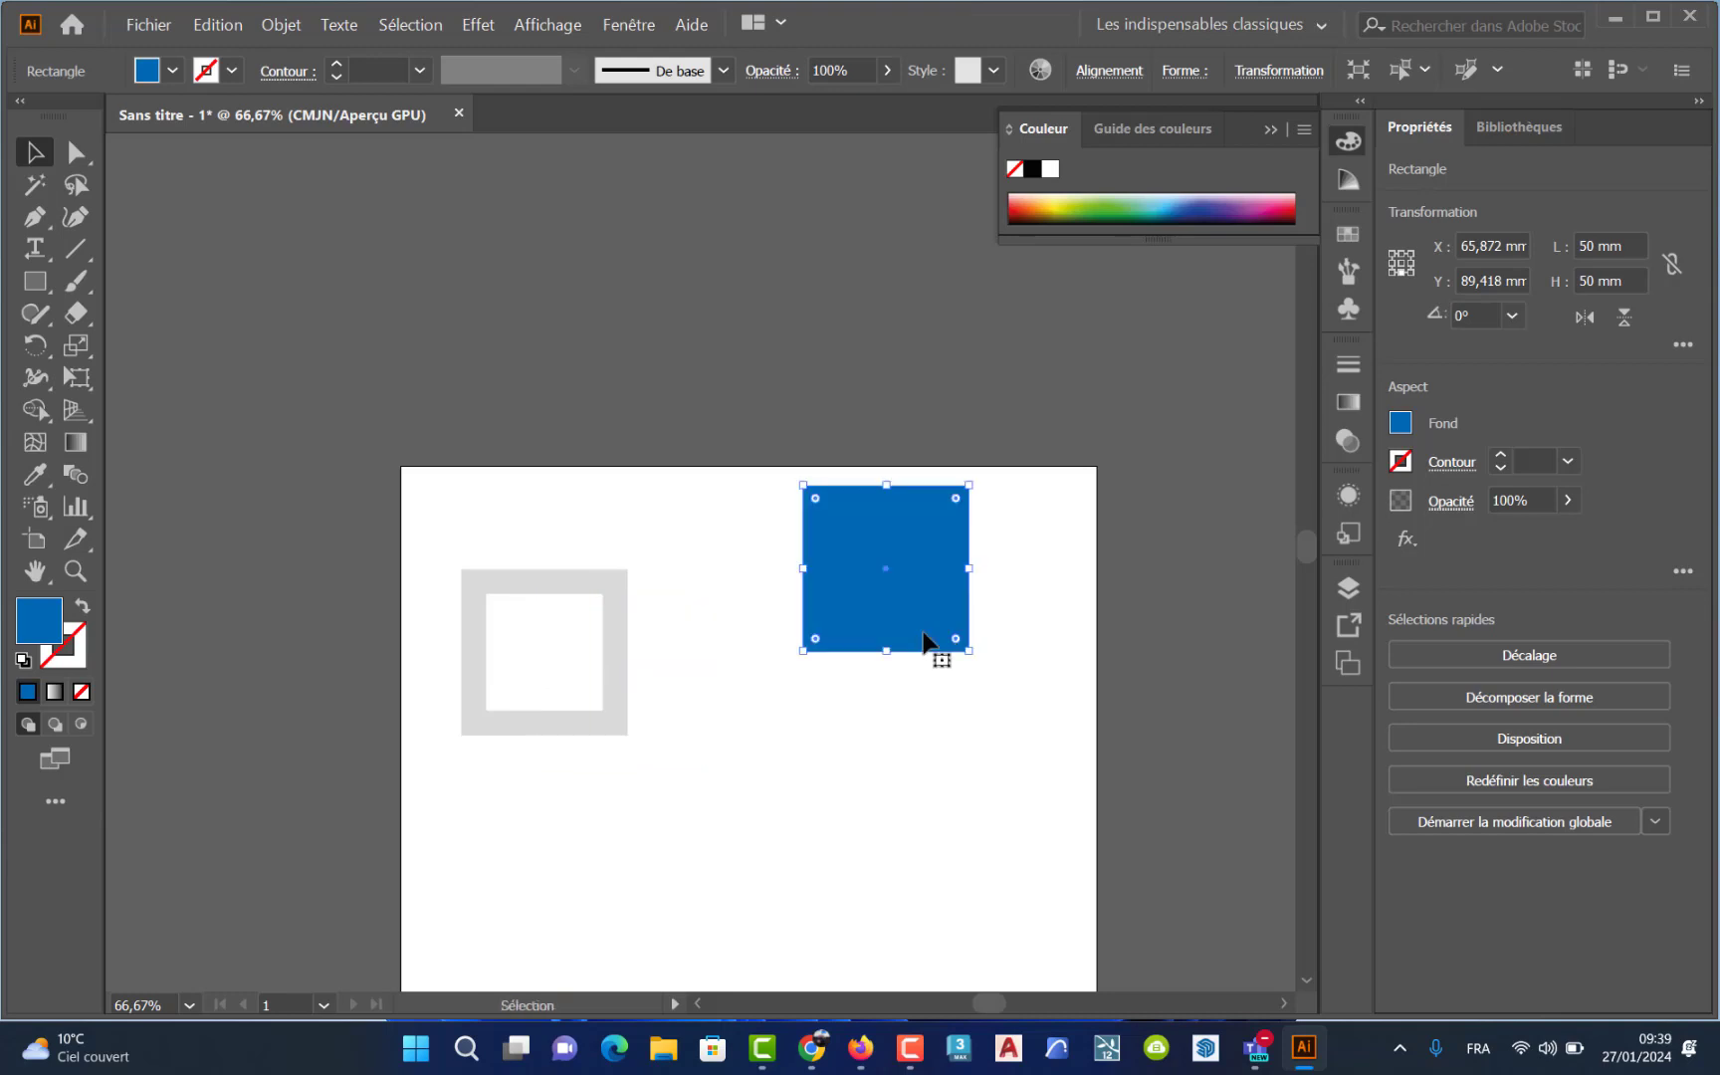
left_click(722, 778)
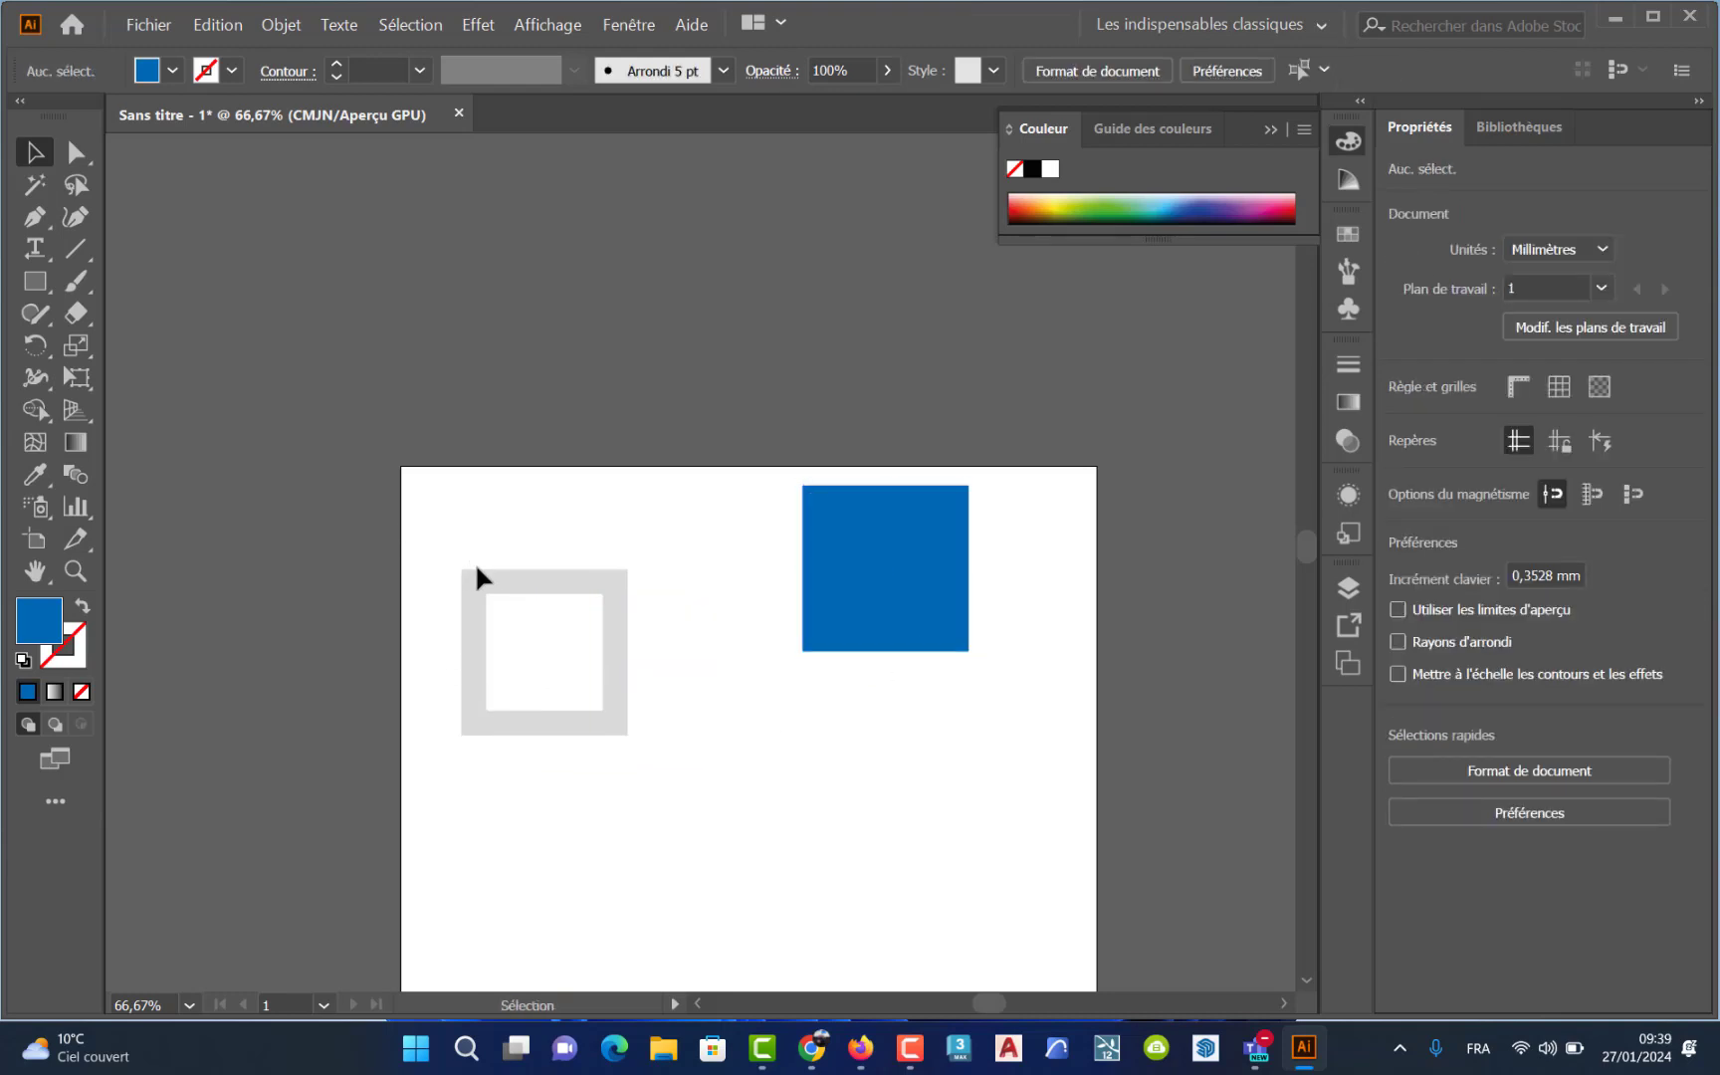
- Shift-select the white and grey squares together, then deselect them
left_click(553, 657)
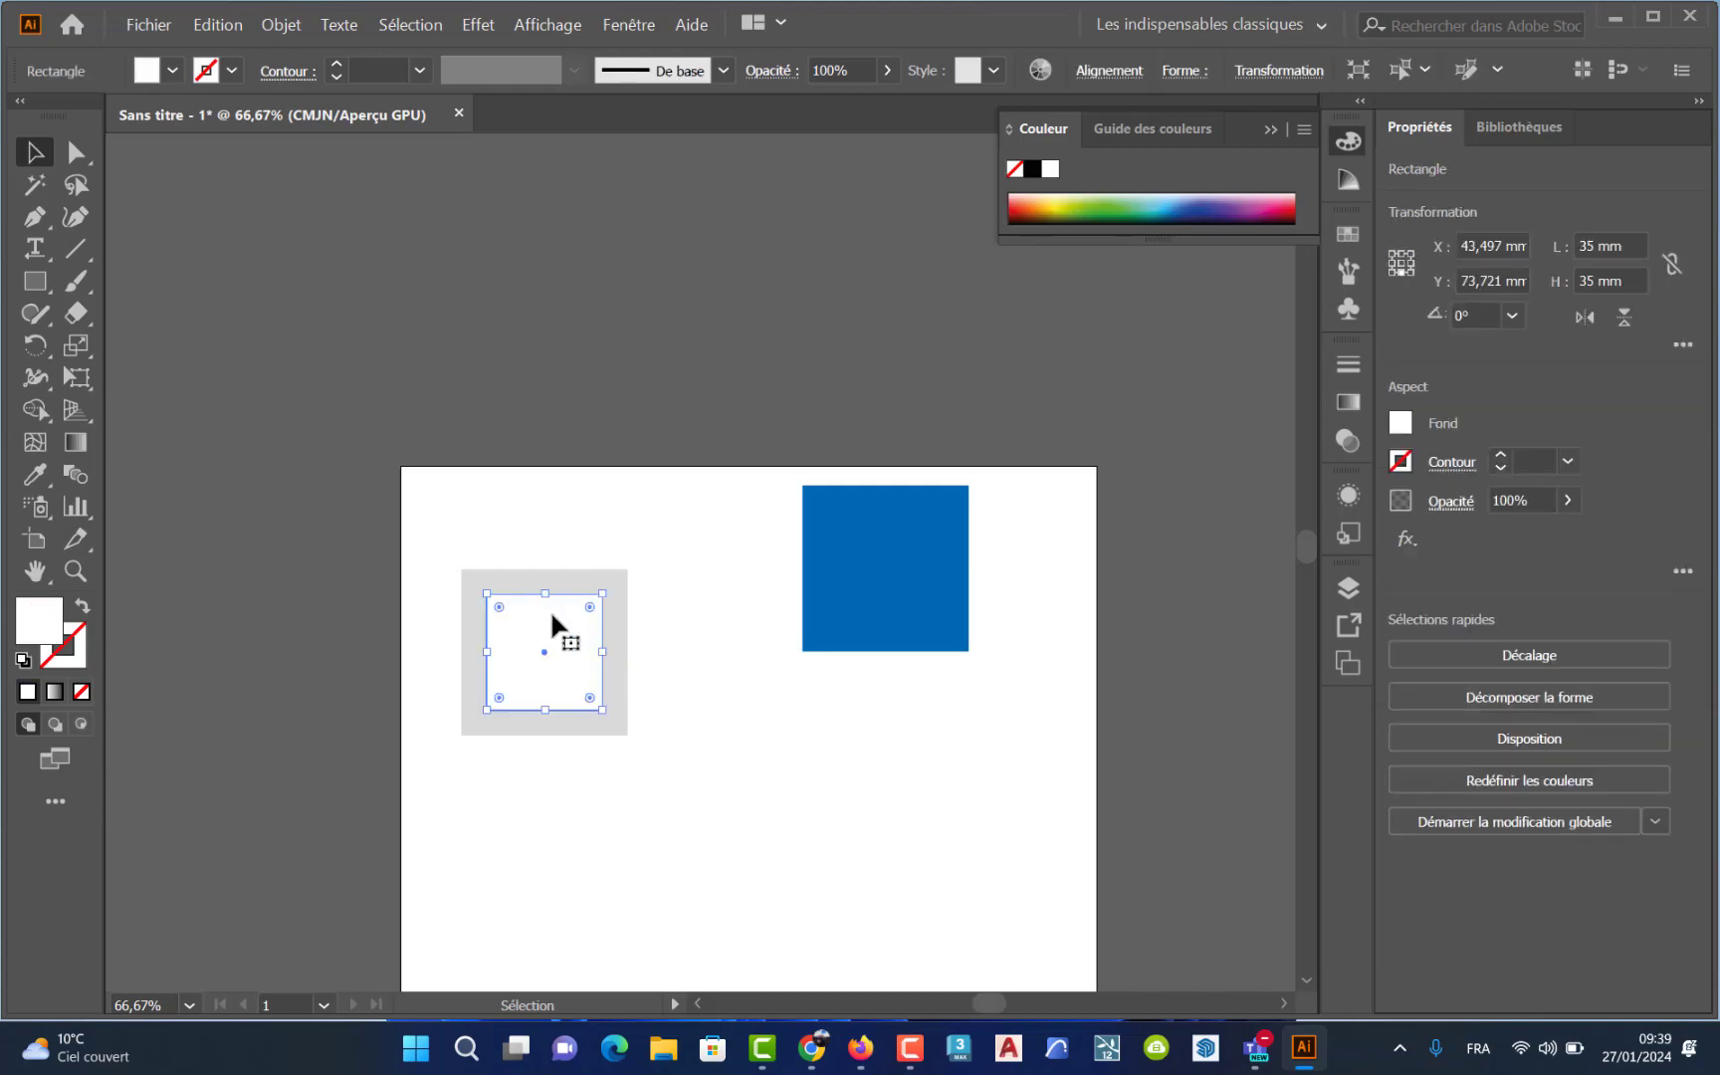
key("shift")
left_click(468, 604, "shift")
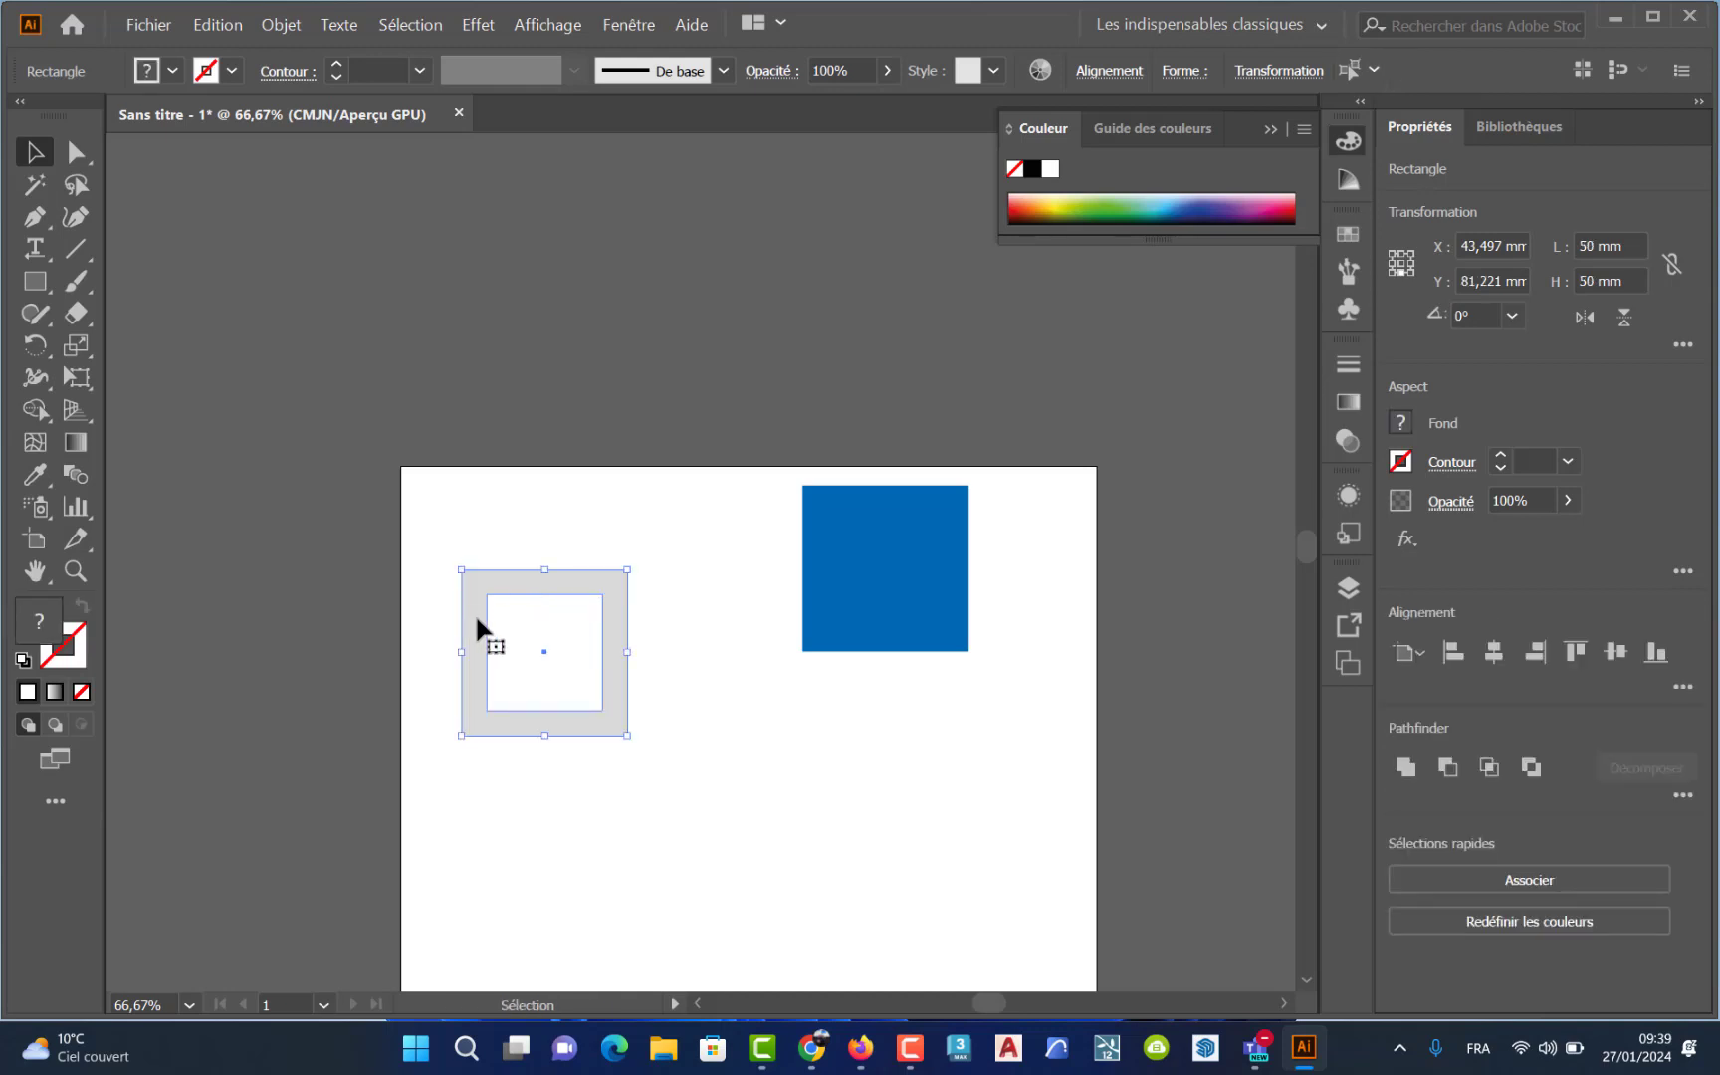
left_click(557, 782)
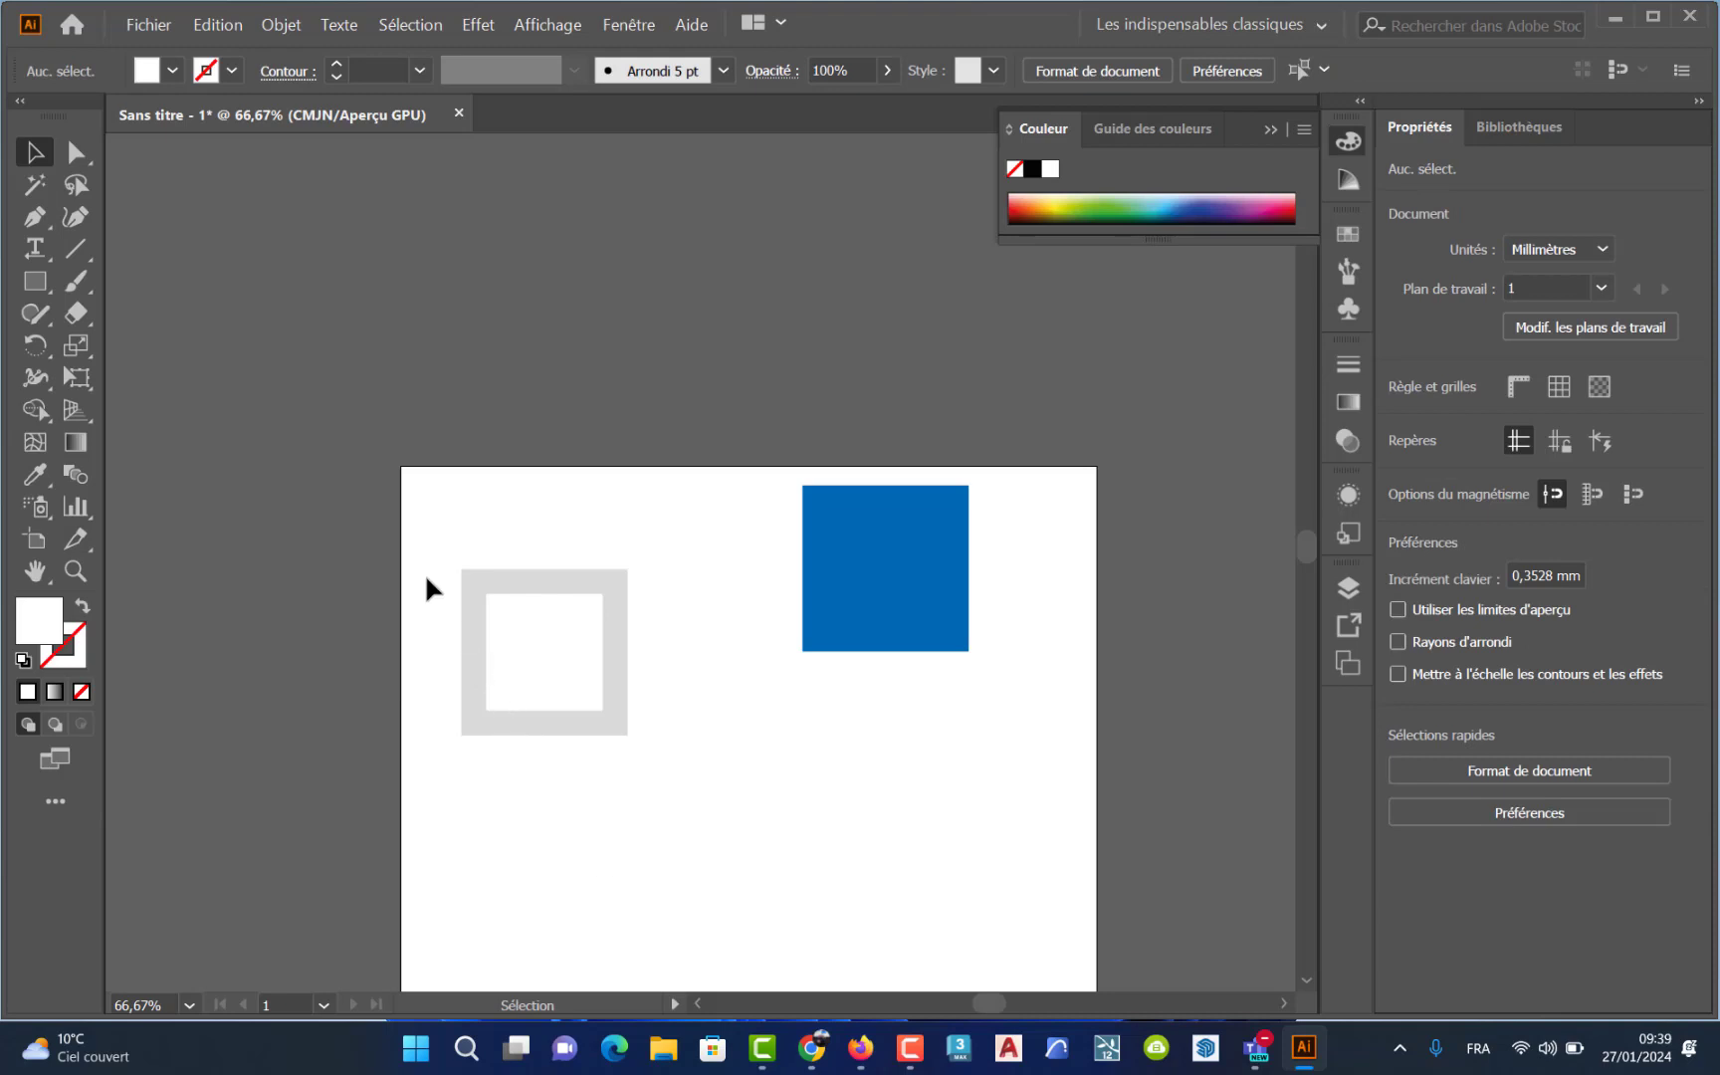
- Subtract the white square from the grey square with Pathfinder, leaving a grey frame
left_click_drag(411, 509, 557, 651)
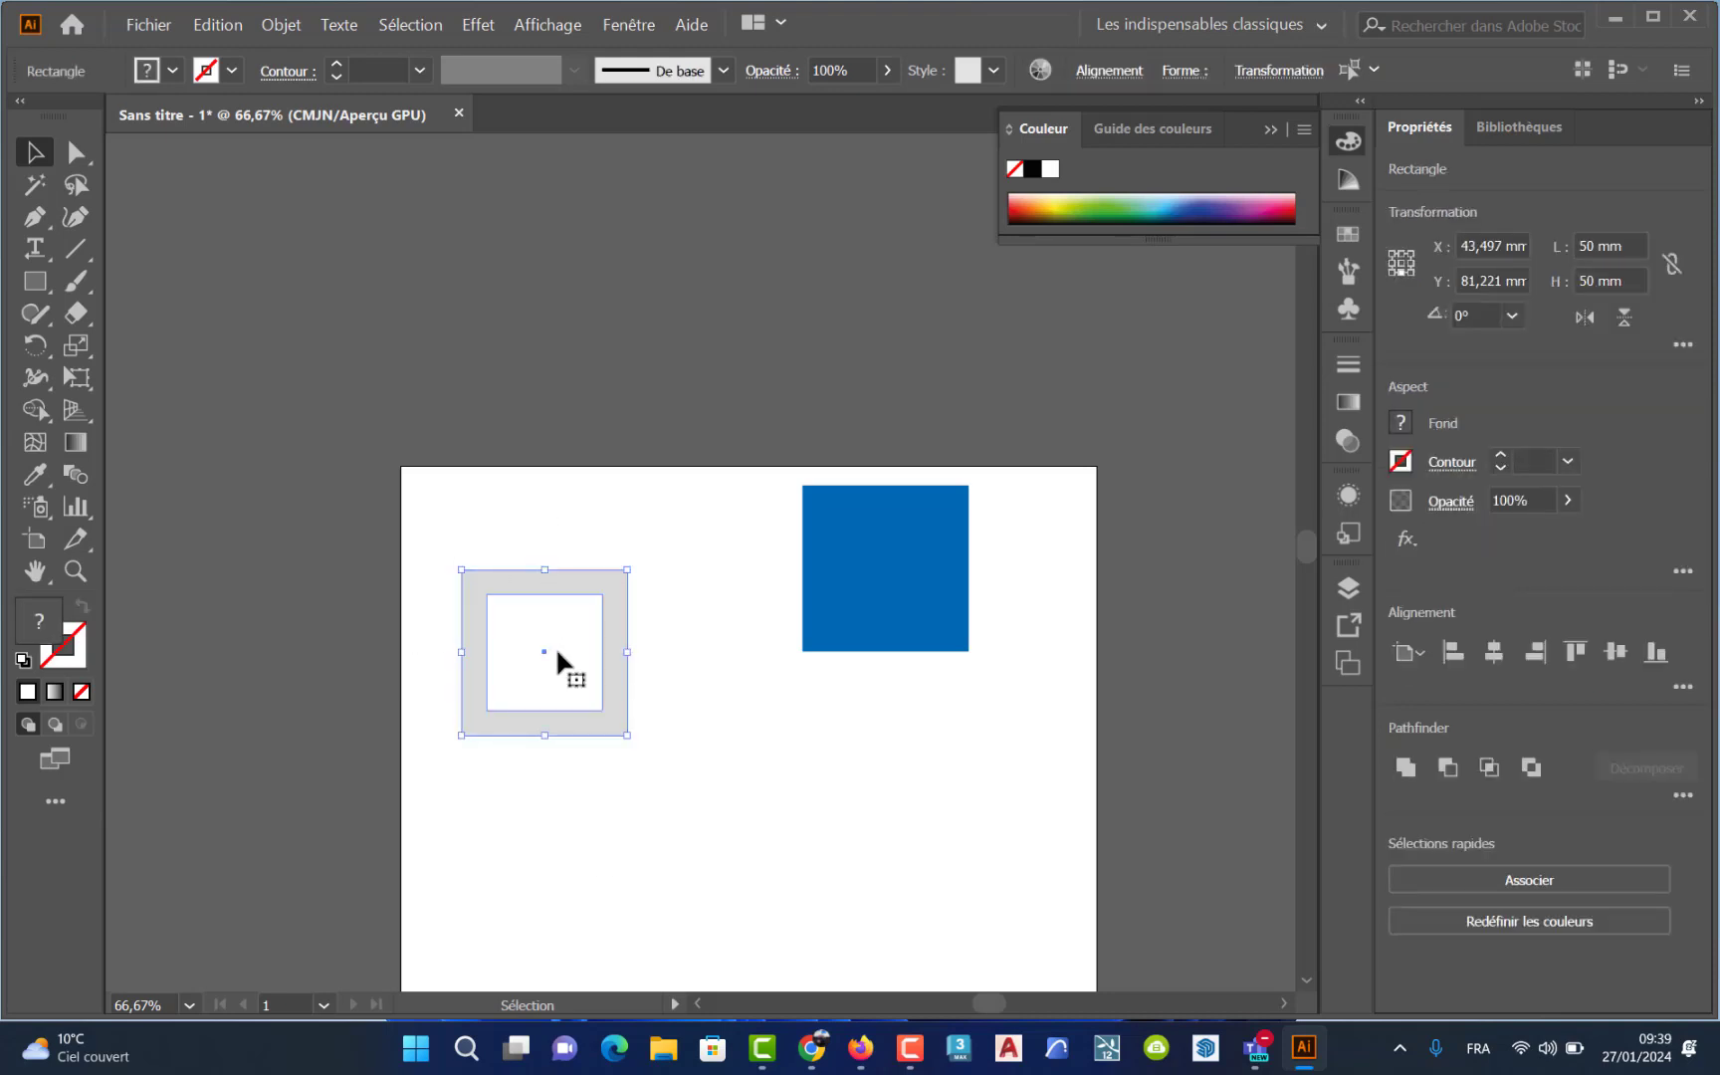
left_click(642, 22)
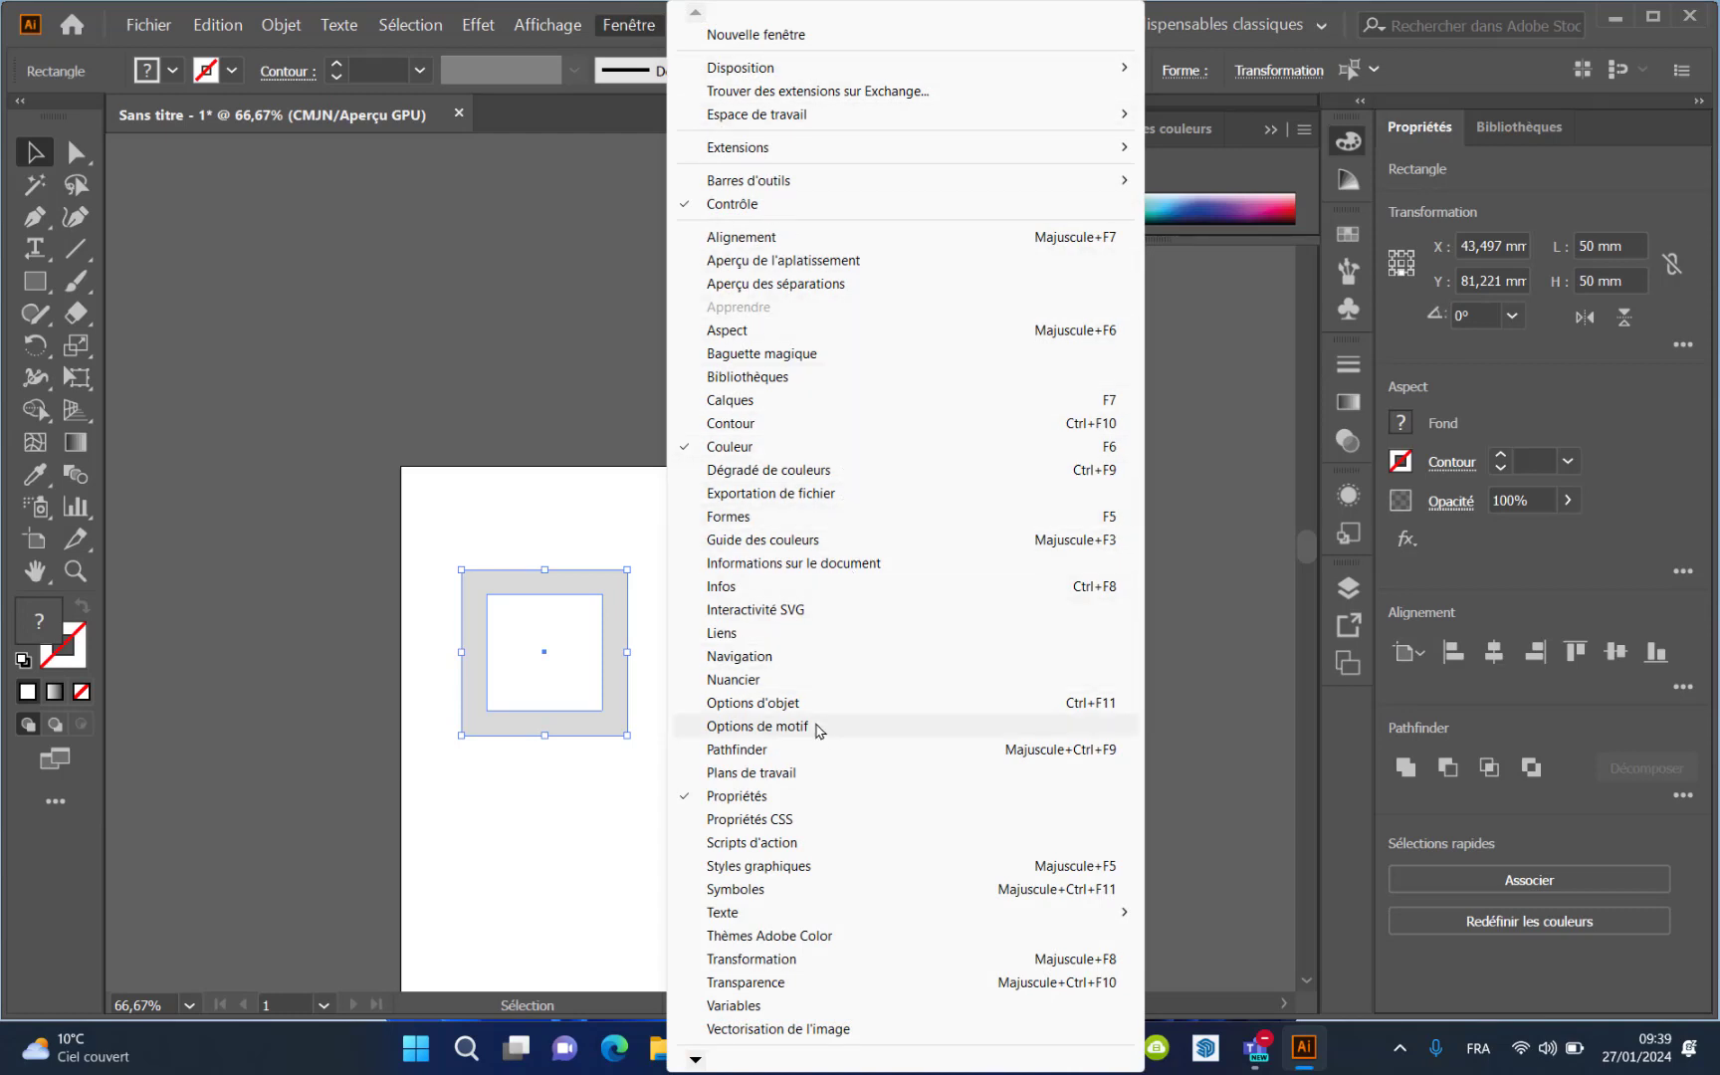
left_click(936, 753)
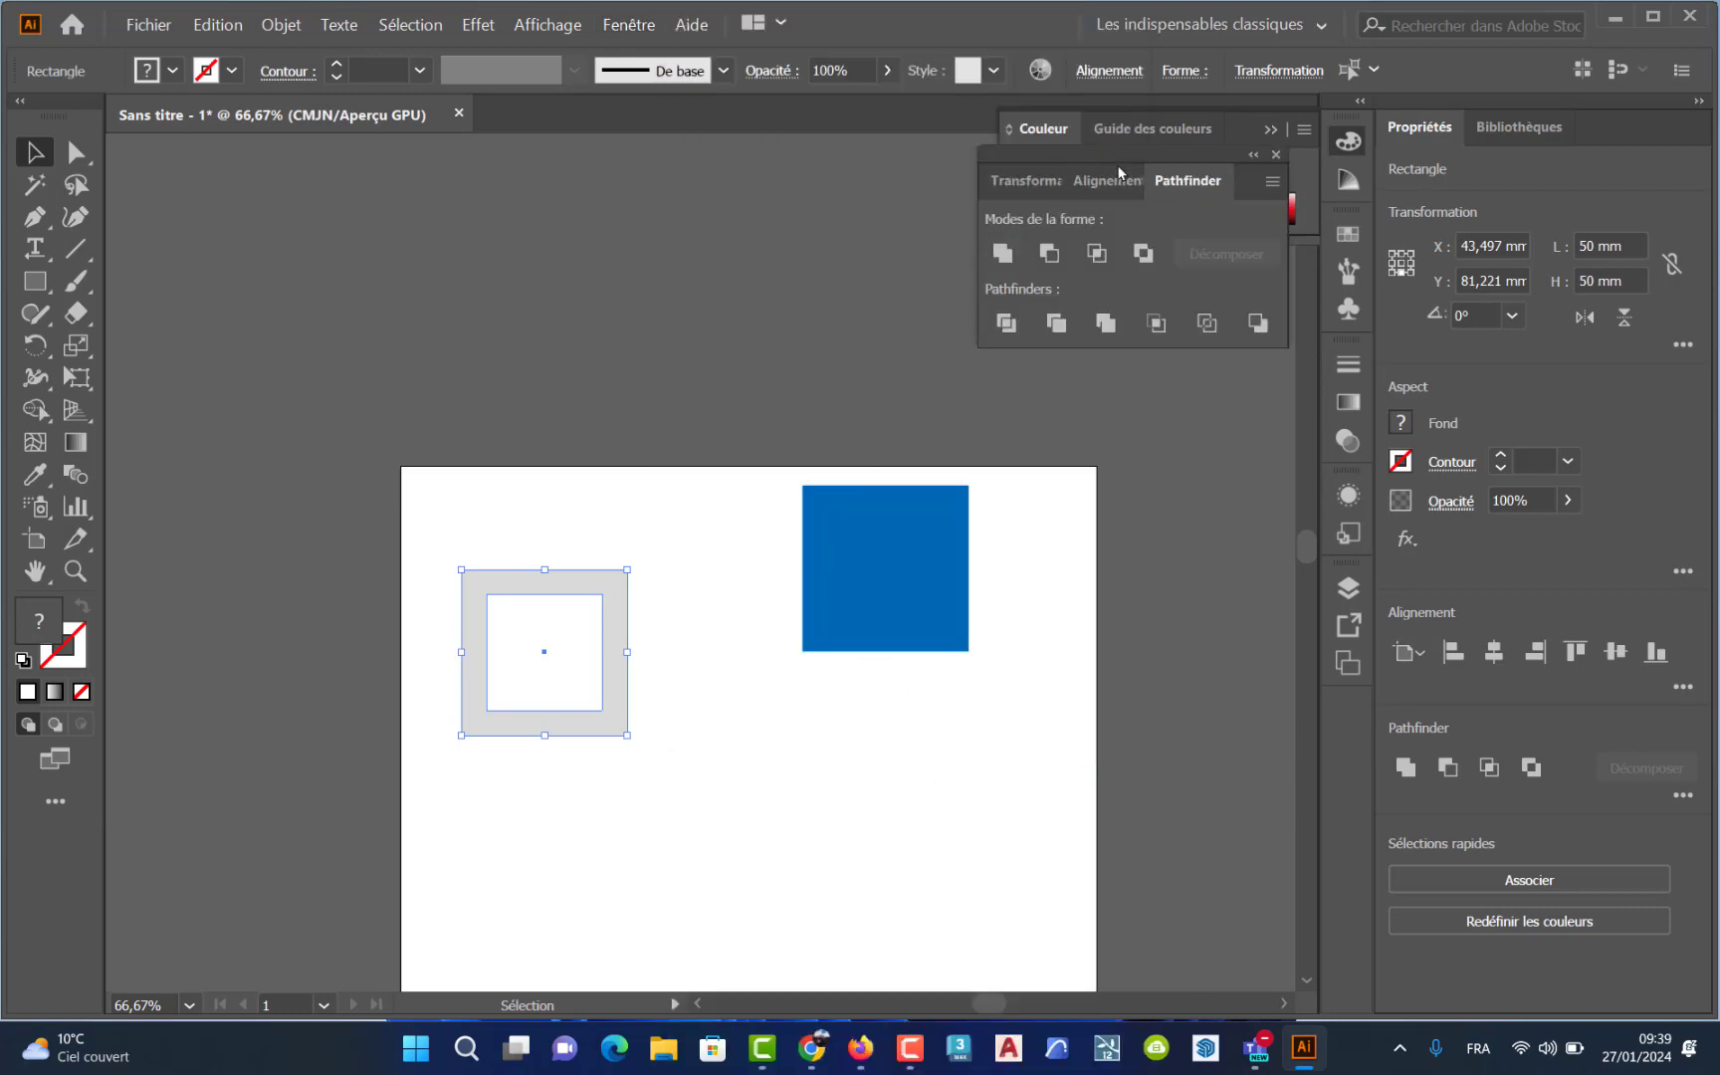
left_click_drag(1121, 148, 398, 177)
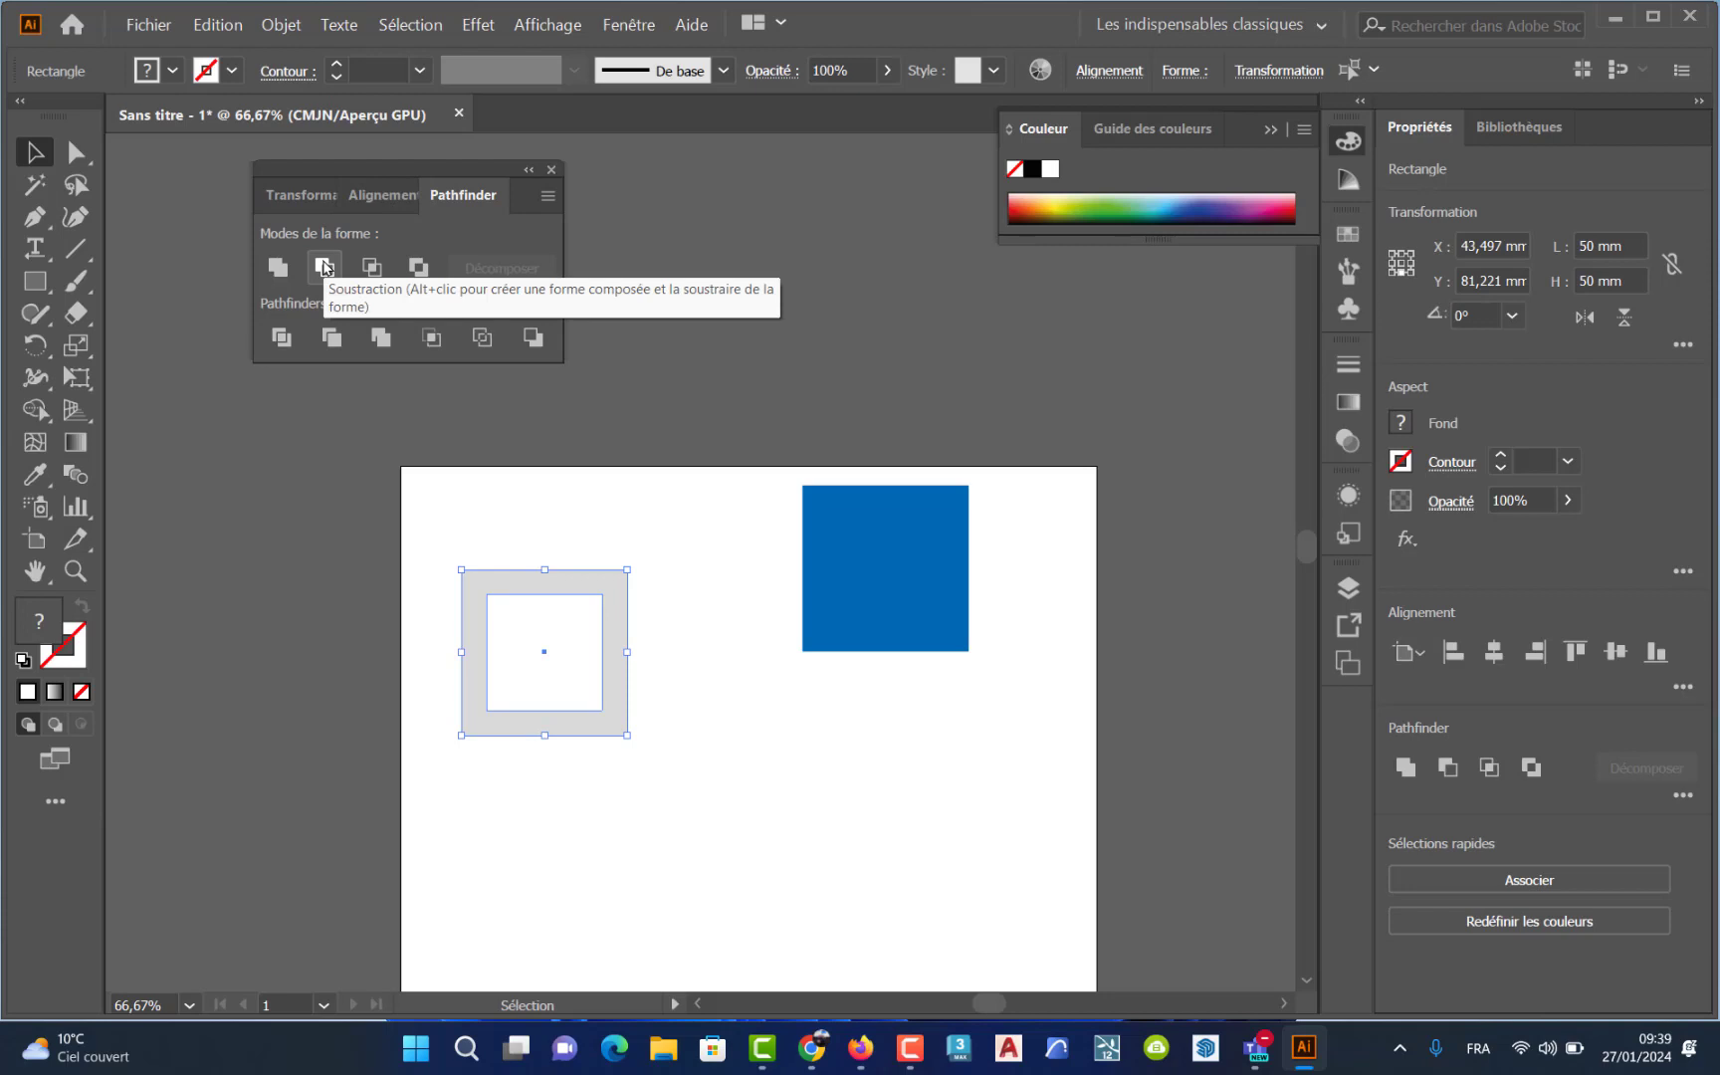
left_click(323, 267)
left_click(577, 876)
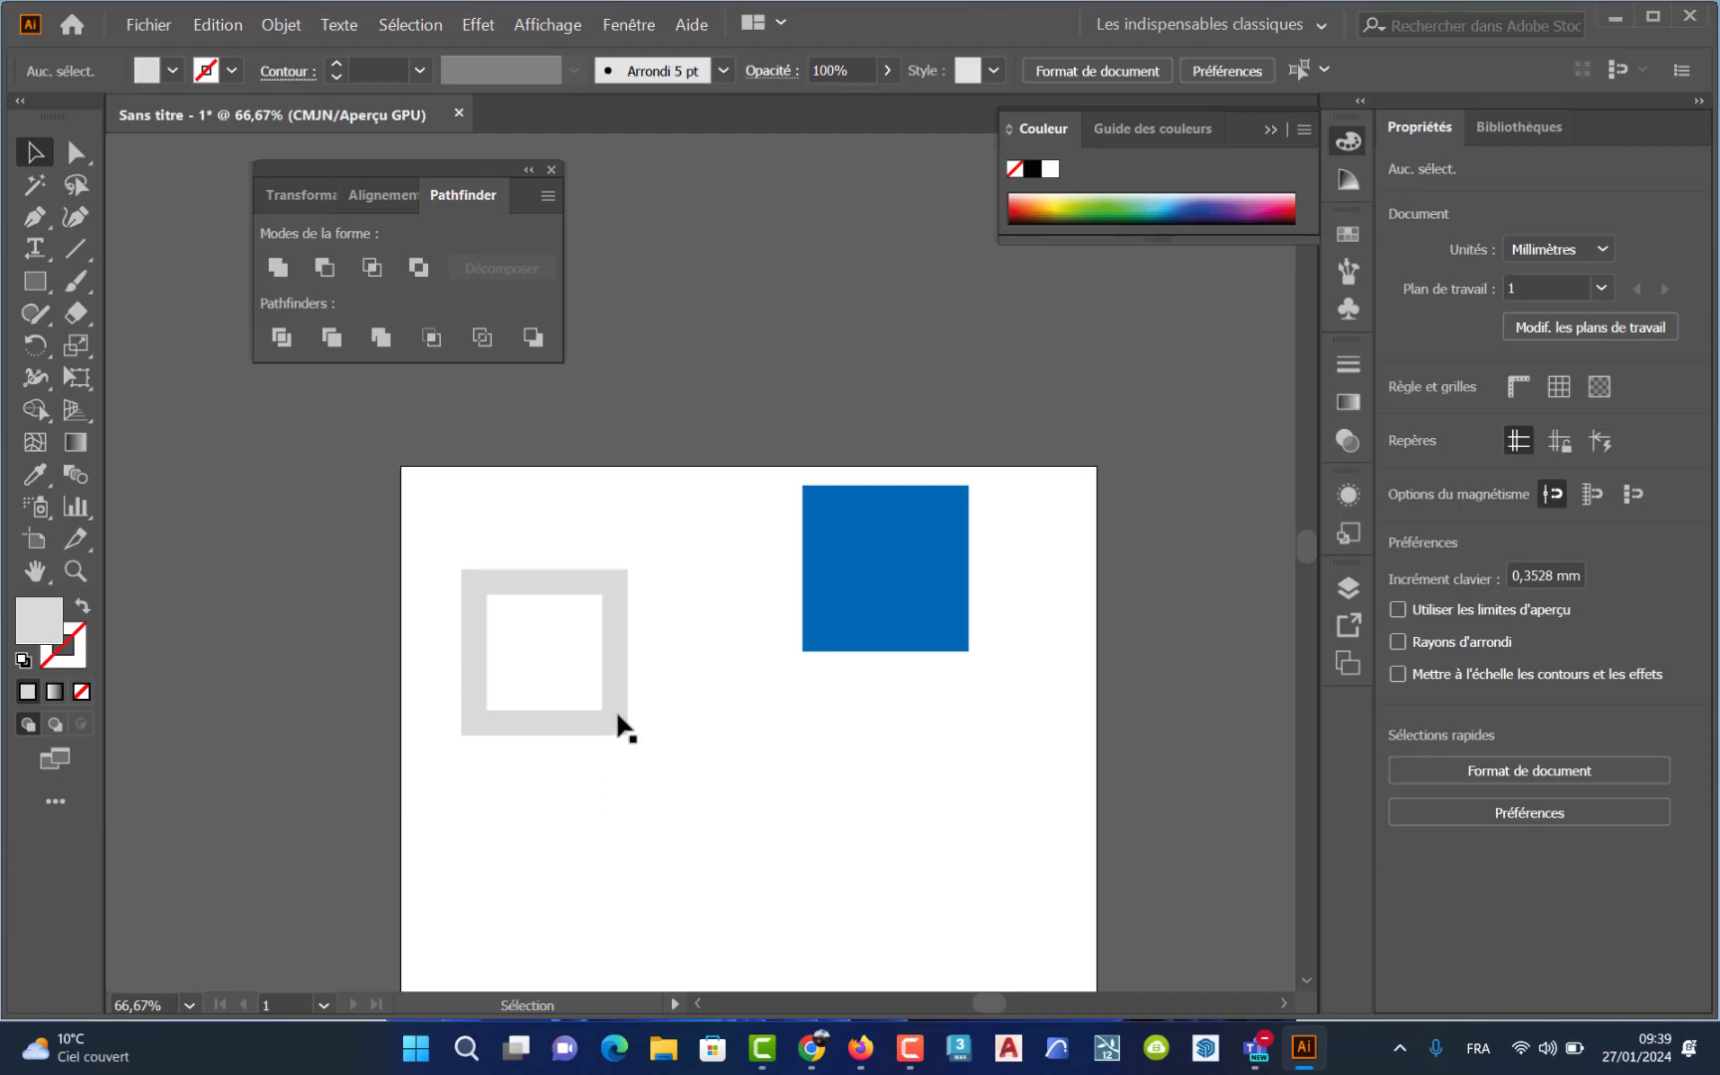
- Move the grey frame to the artboard's left edge and nudge the blue square lower
left_click_drag(617, 709, 857, 649)
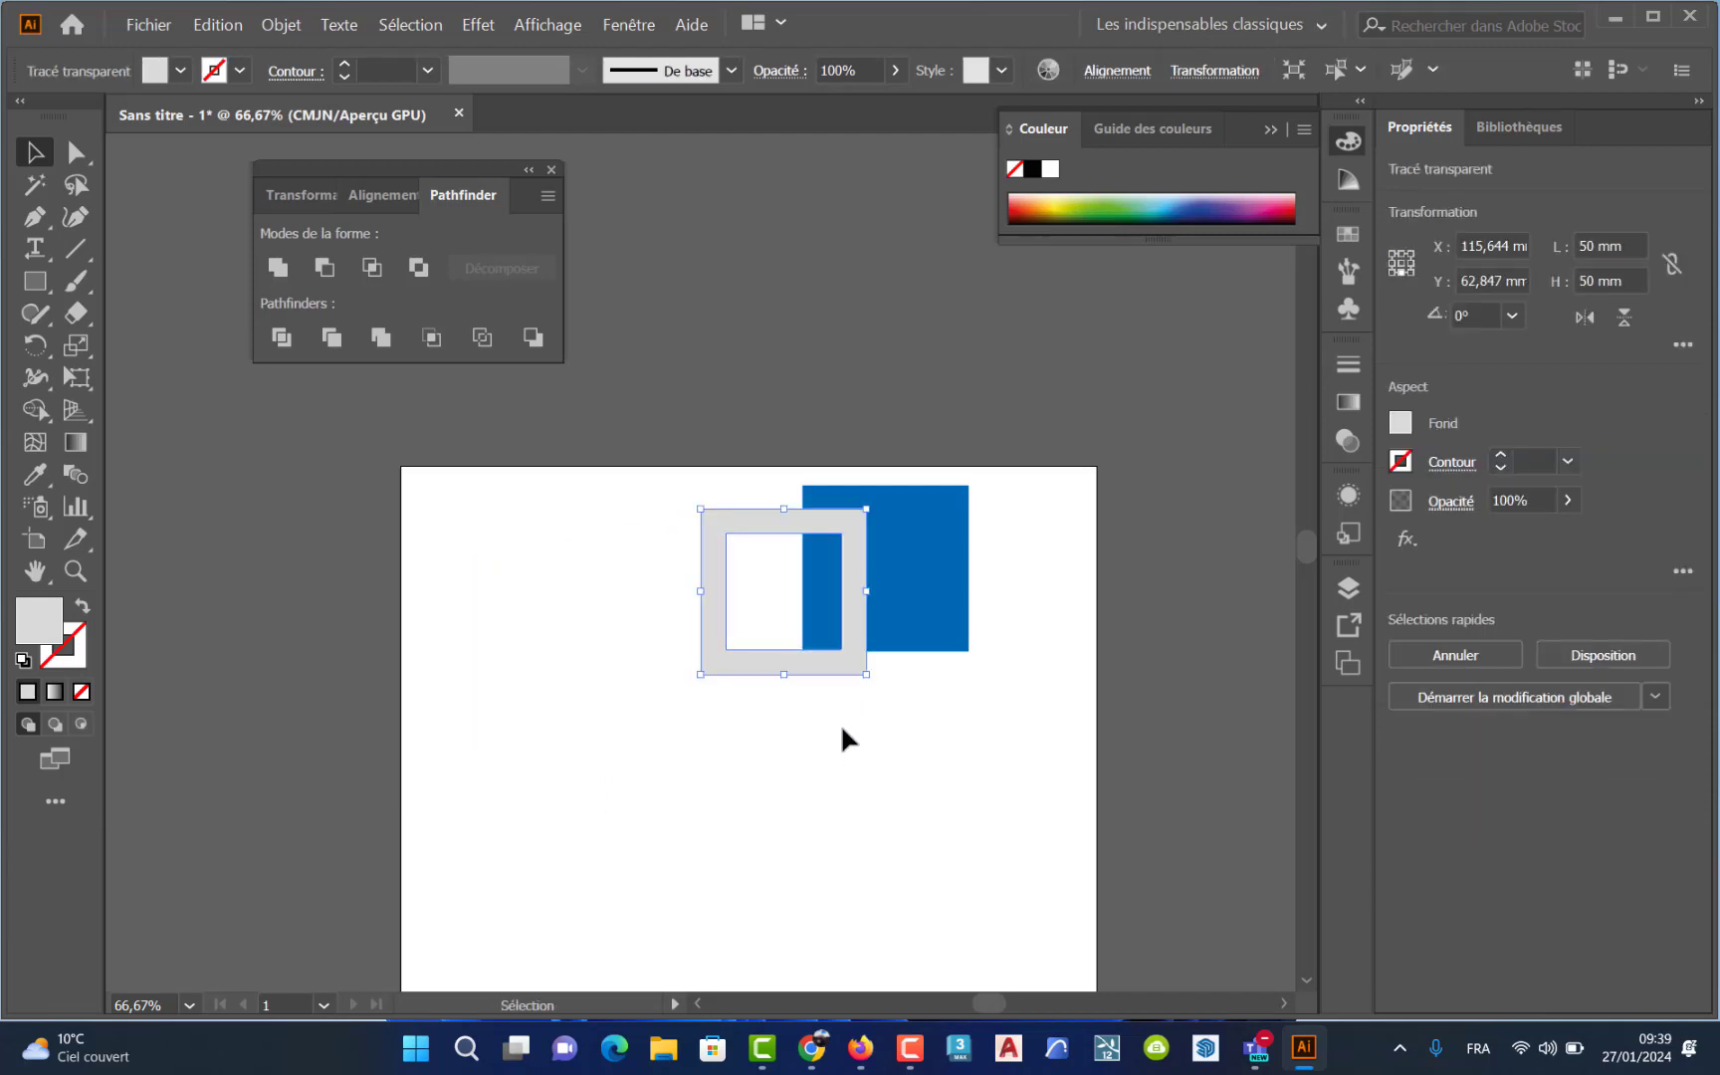
left_click_drag(855, 653, 514, 781)
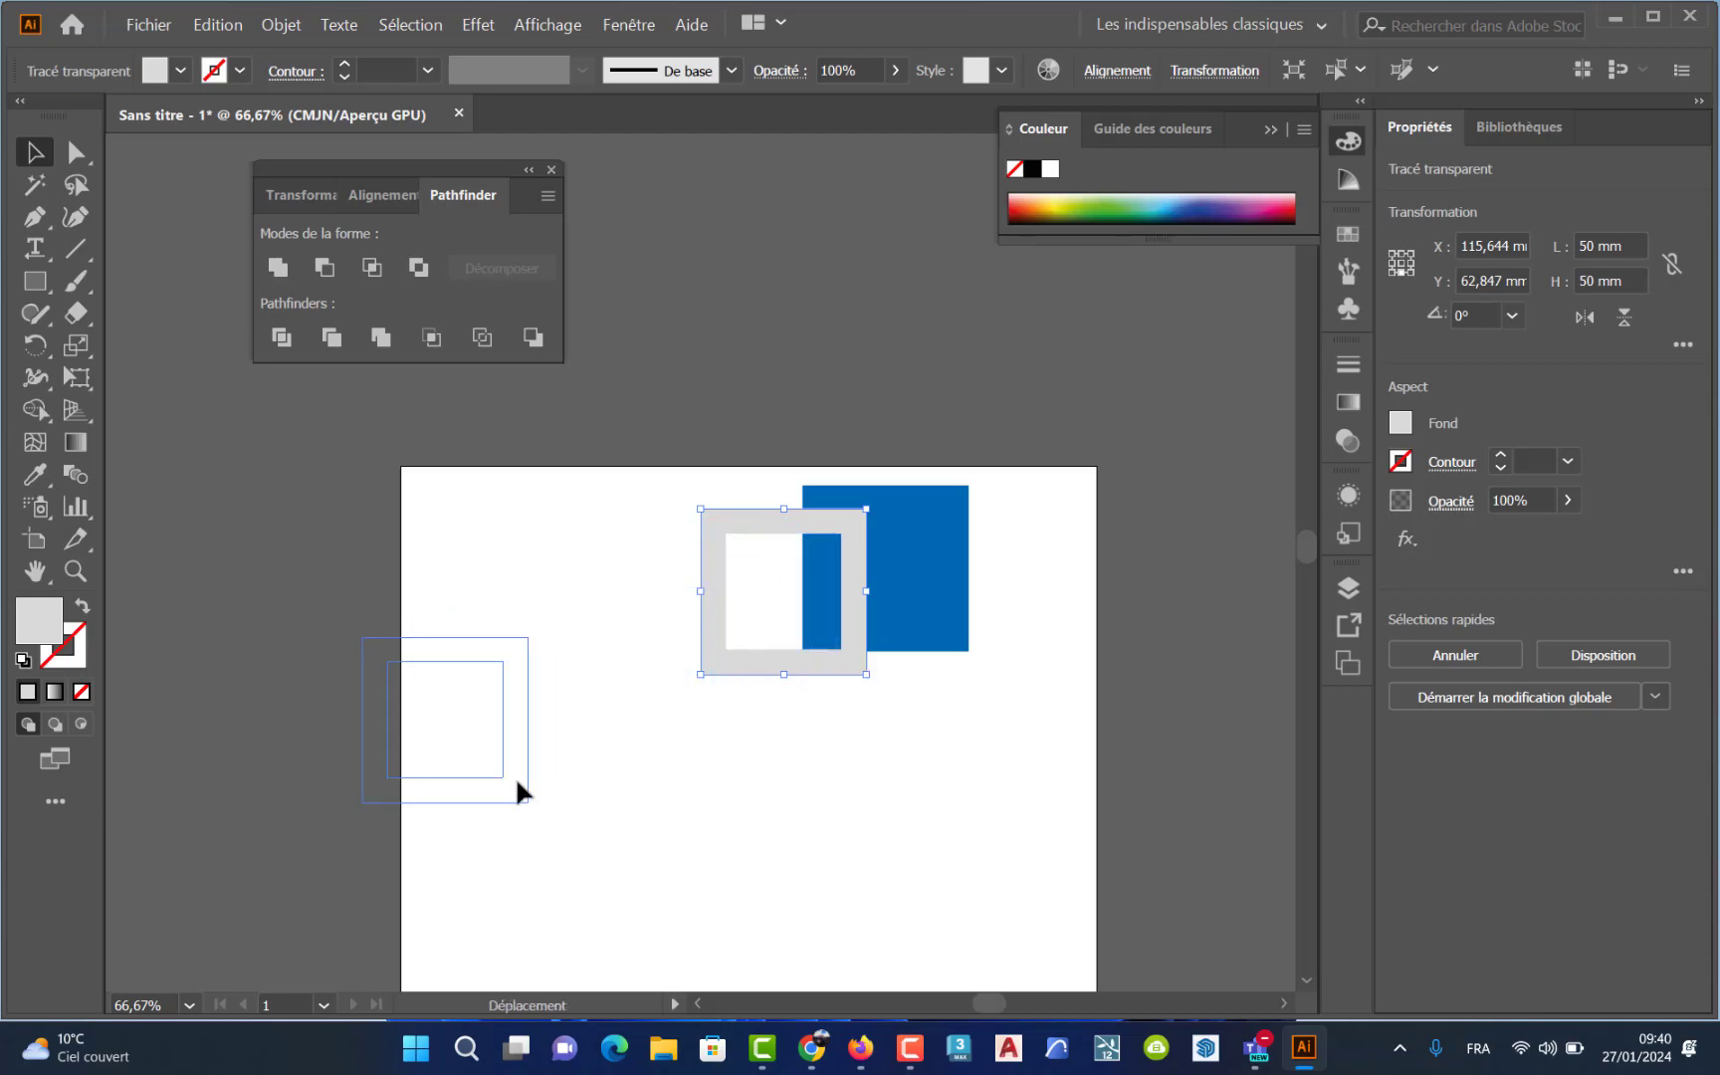
left_click_drag(909, 607, 909, 637)
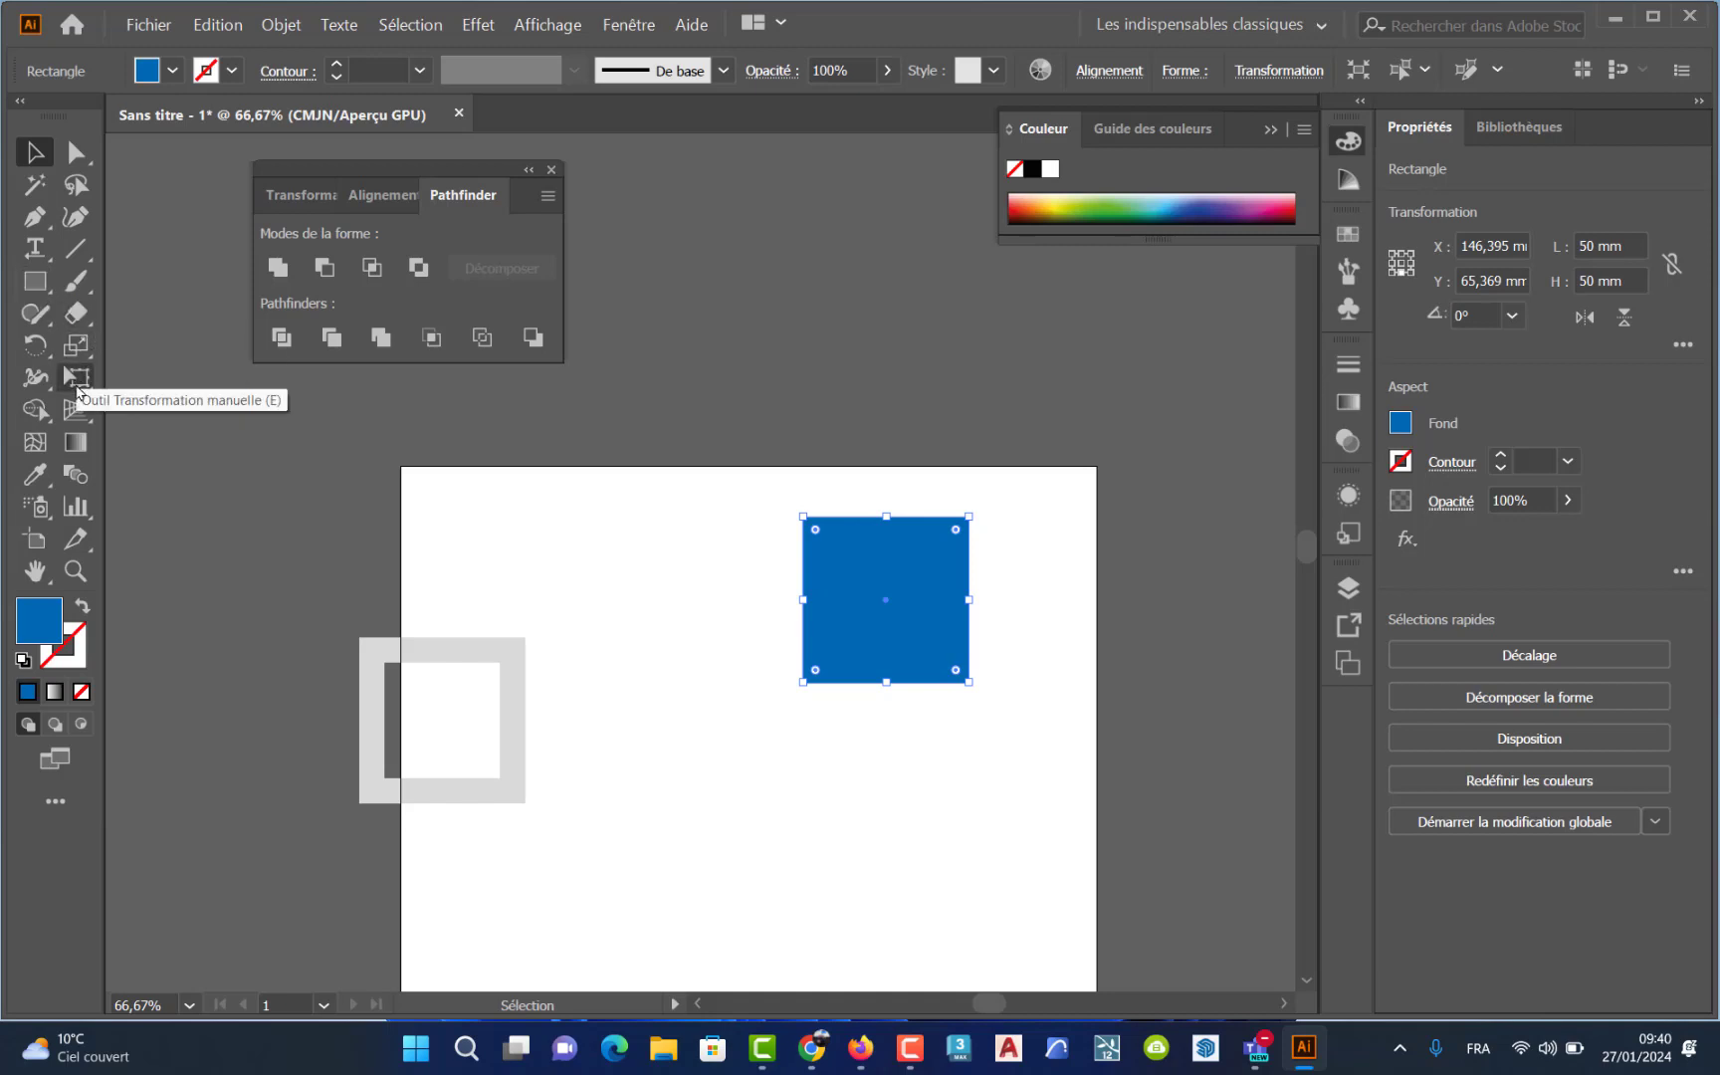
- Make a 70% scaled copy of the blue square
left_click(76, 409)
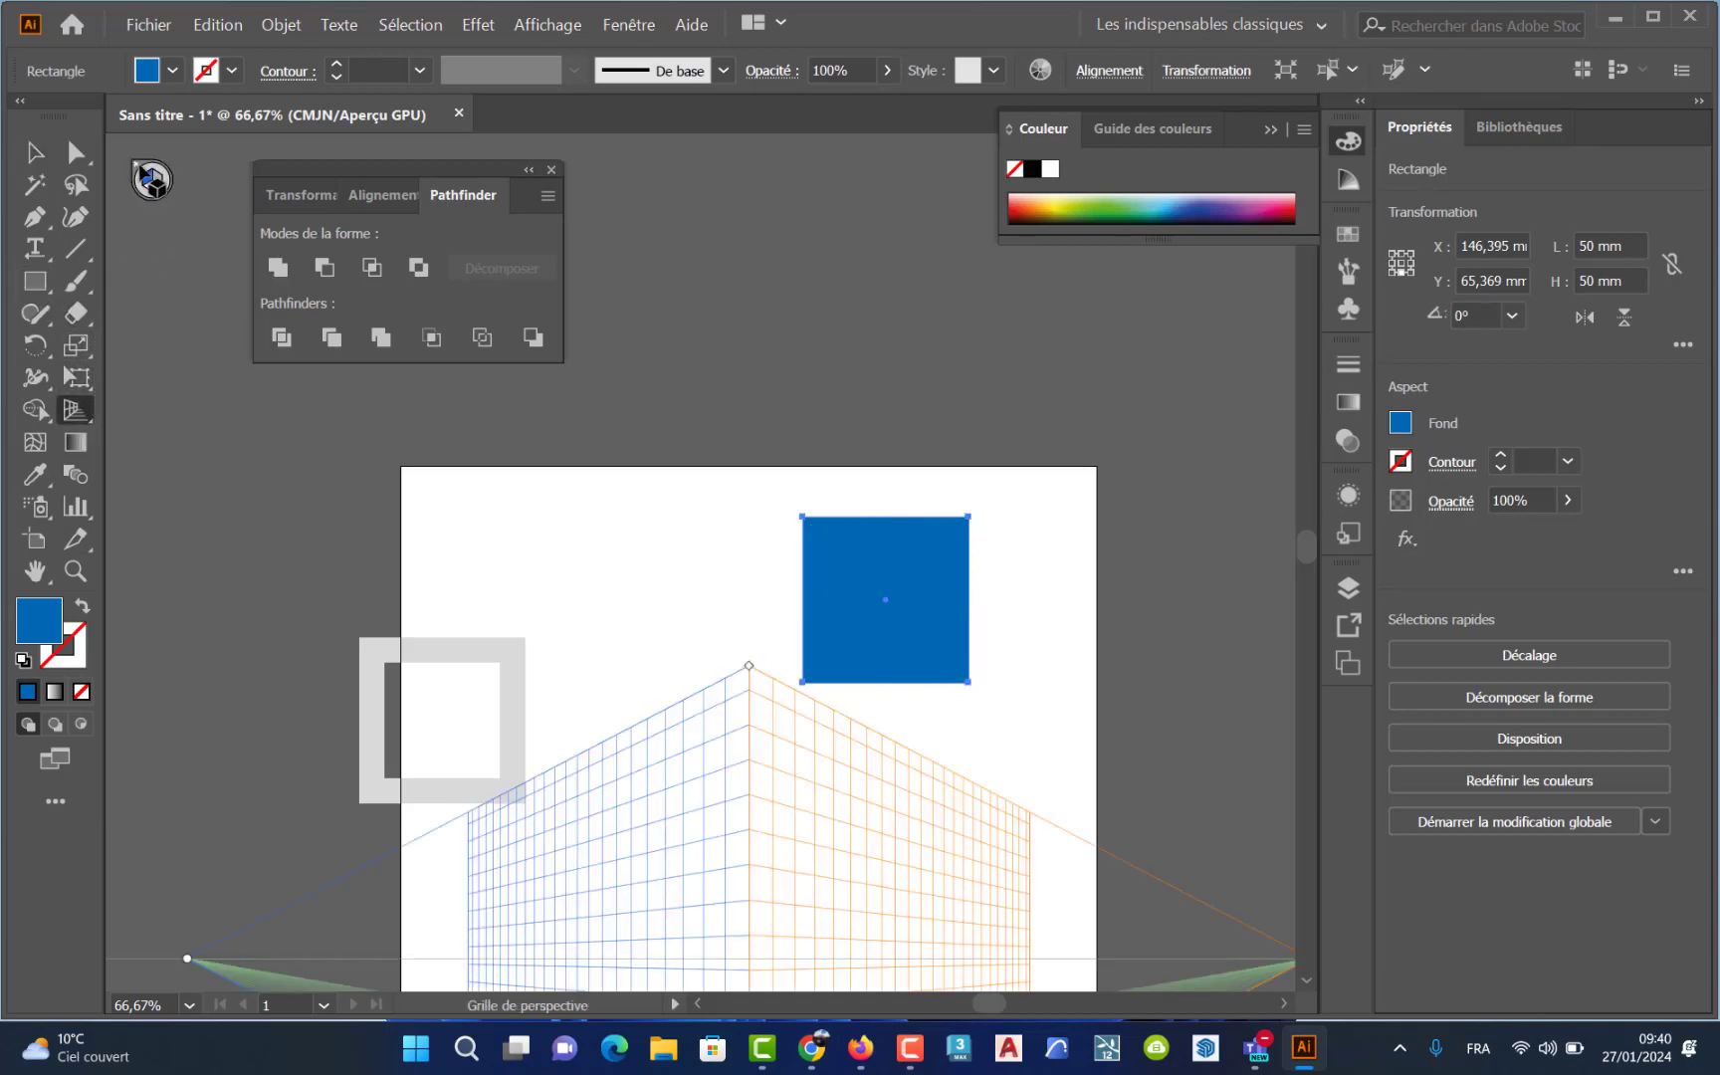
left_click(141, 169)
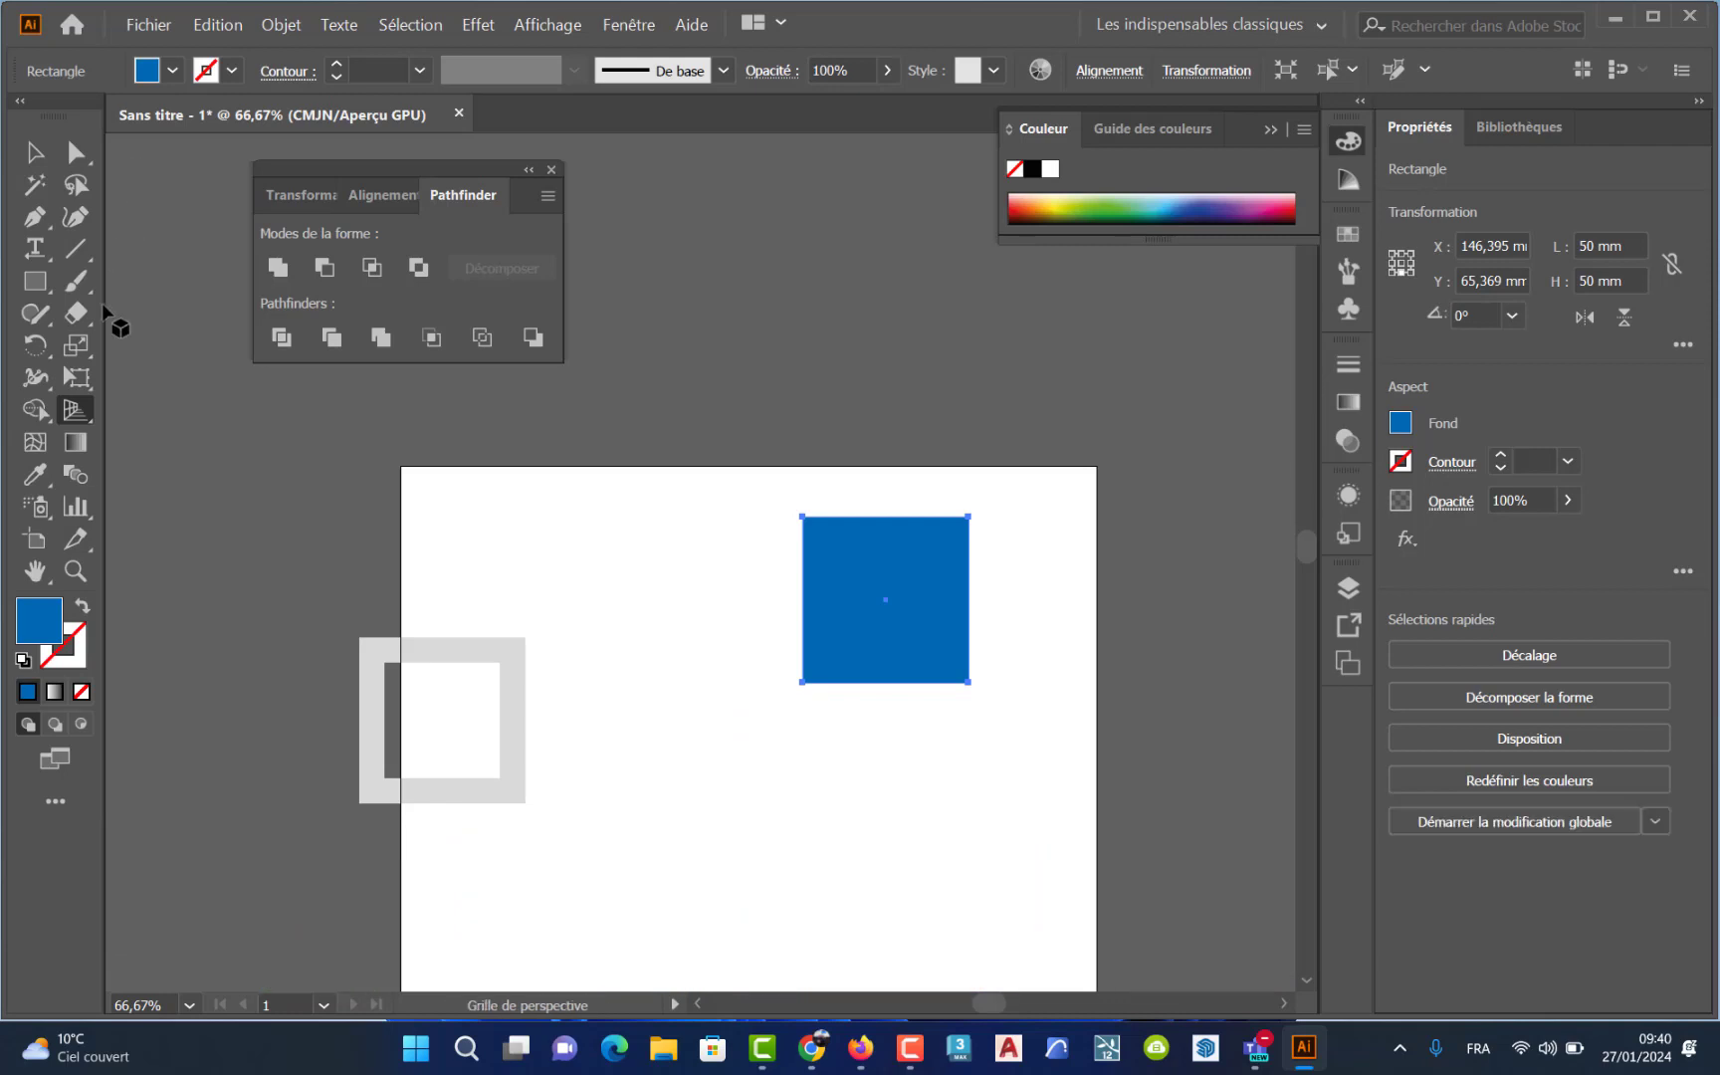
double_click(76, 345)
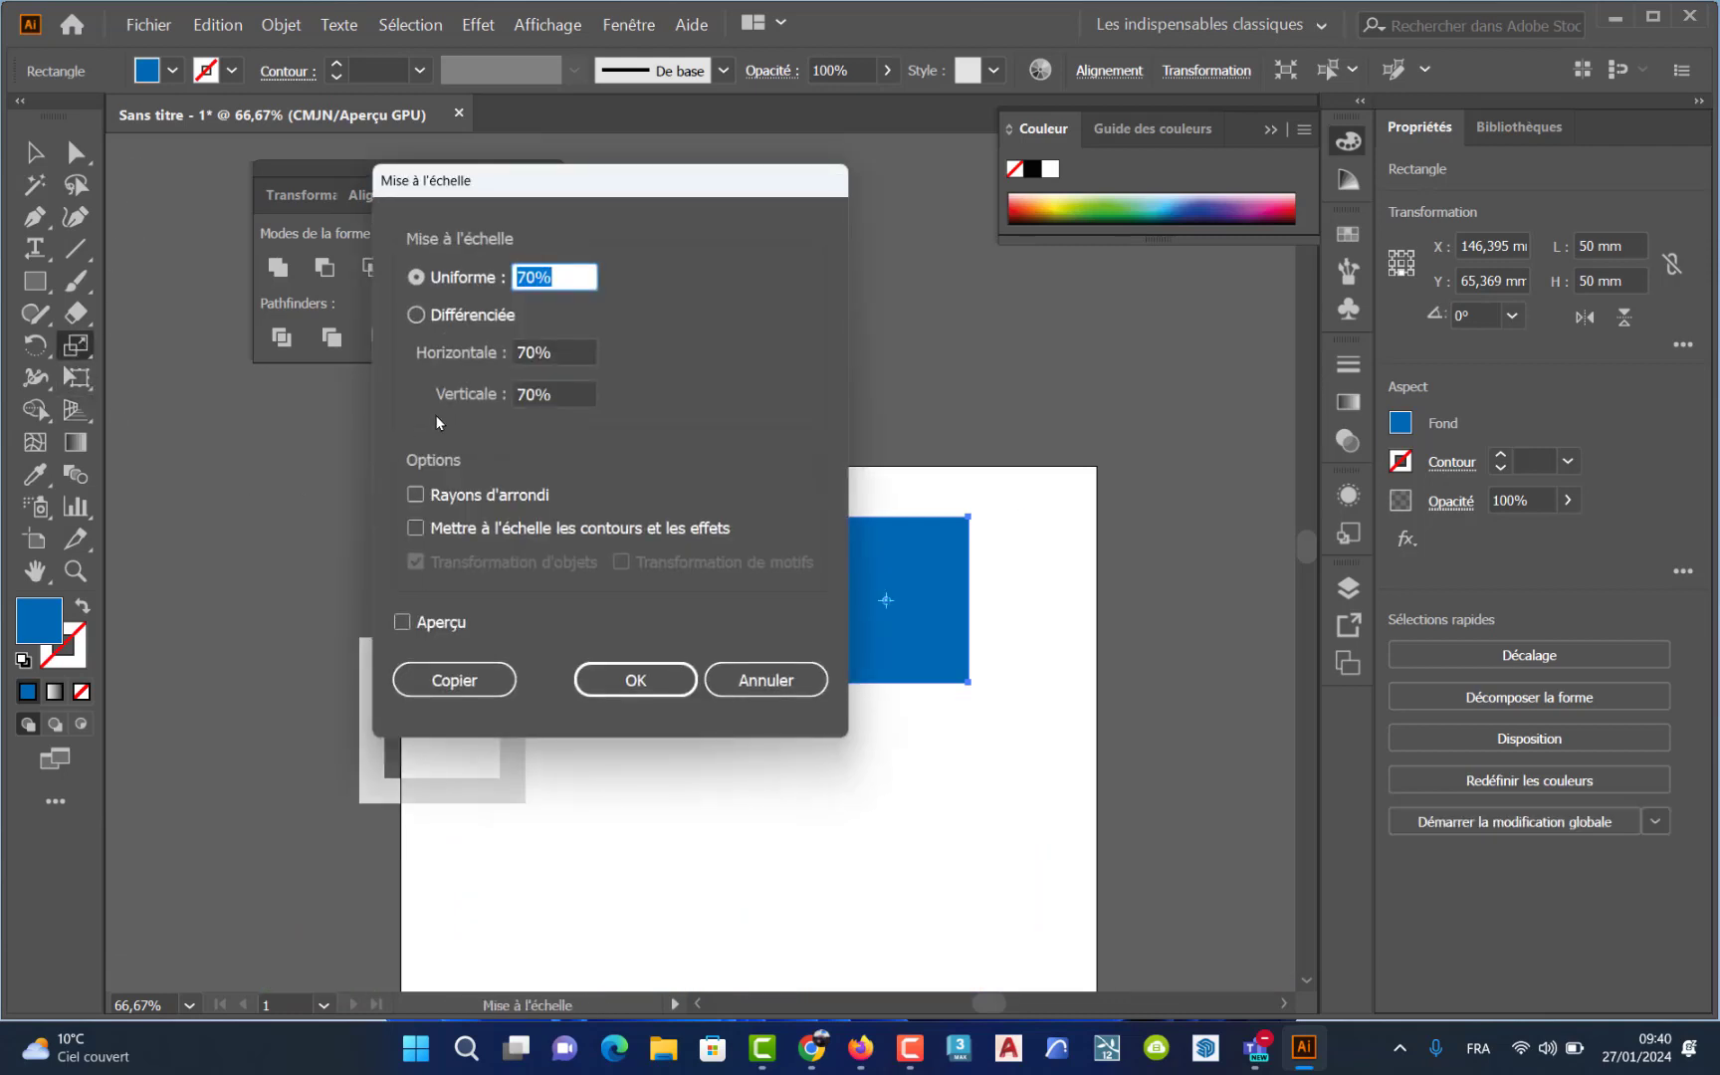
left_click(493, 679)
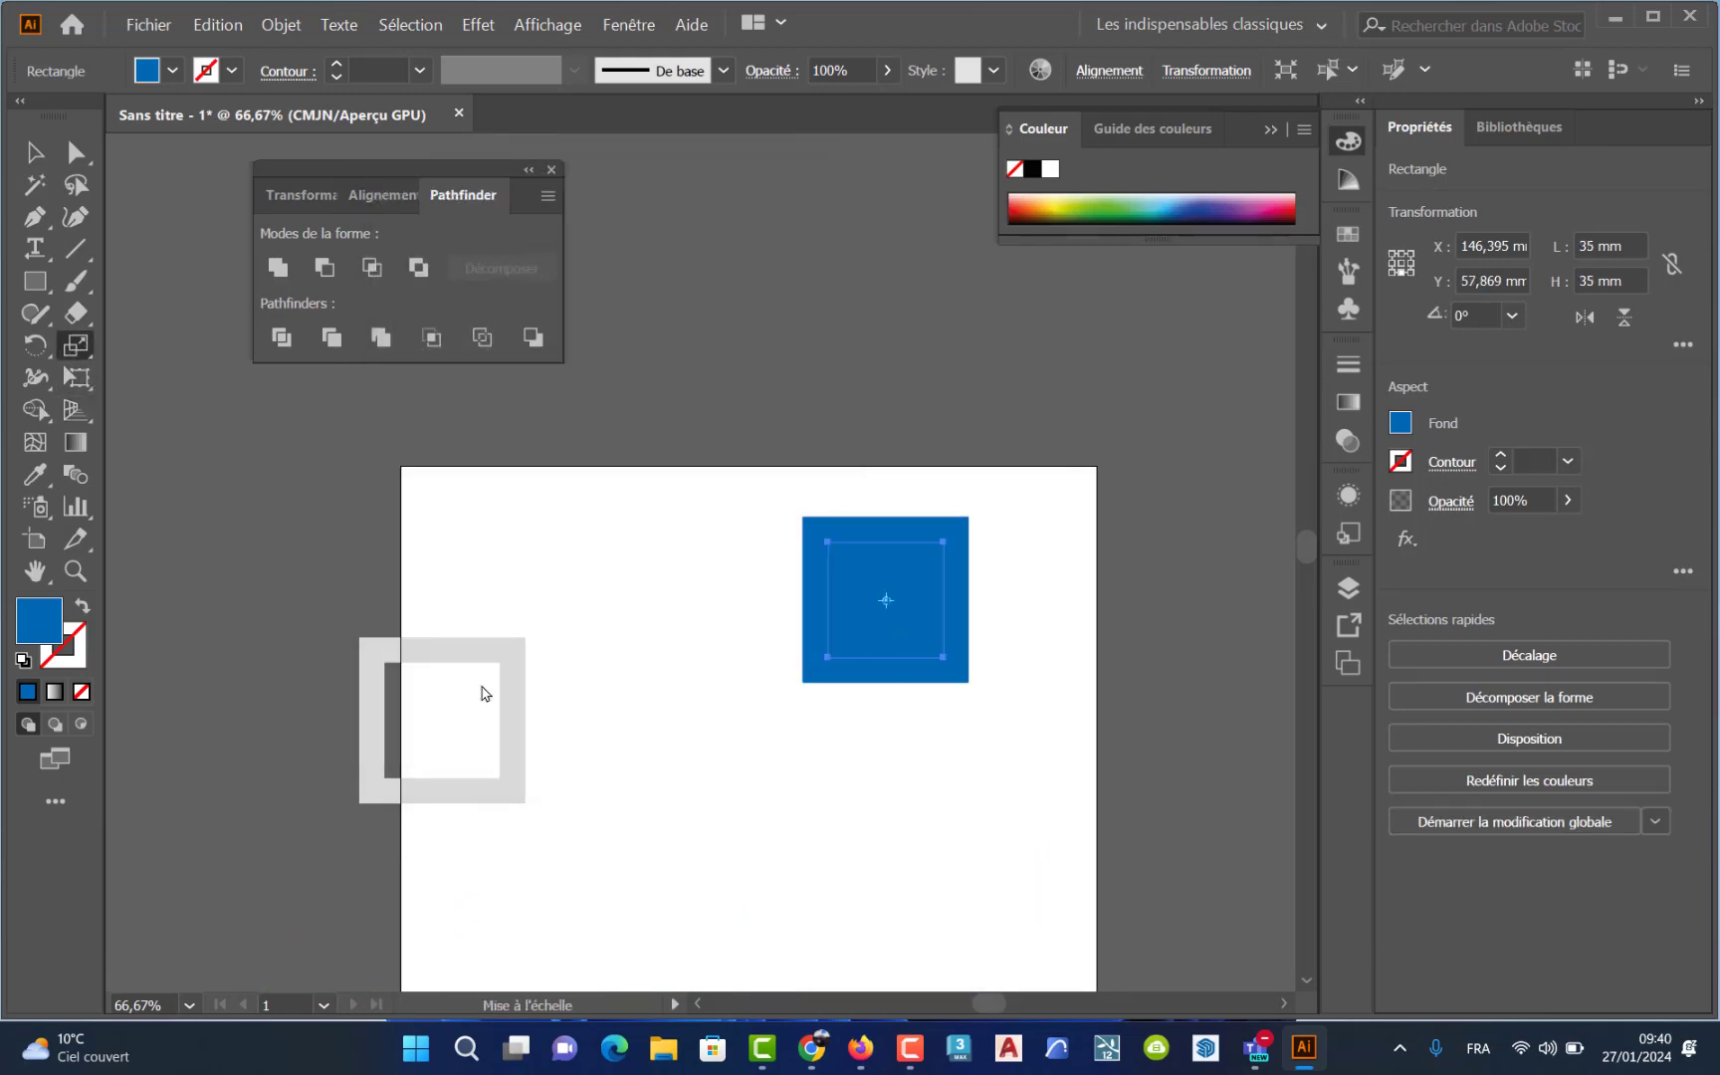
key("v")
- Fill the inner copy purple, then select the blue and purple squares together
double_click(38, 619)
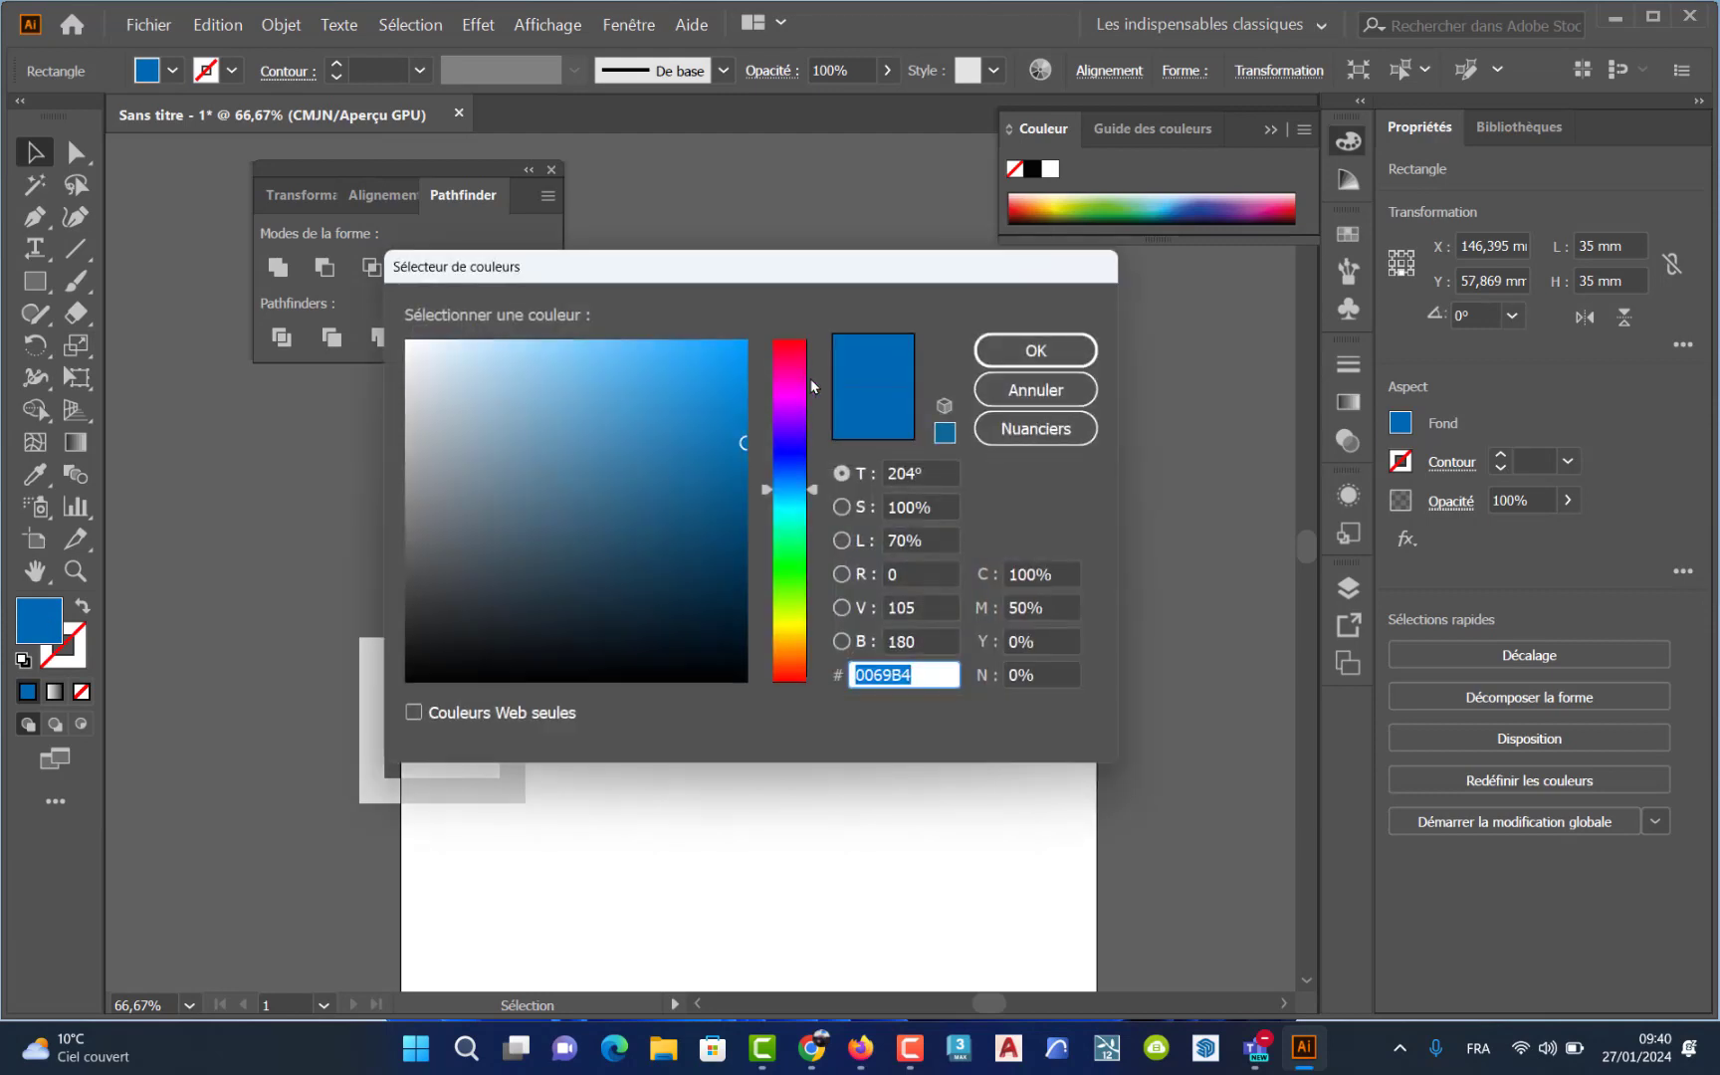
left_click(737, 369)
left_click(790, 418)
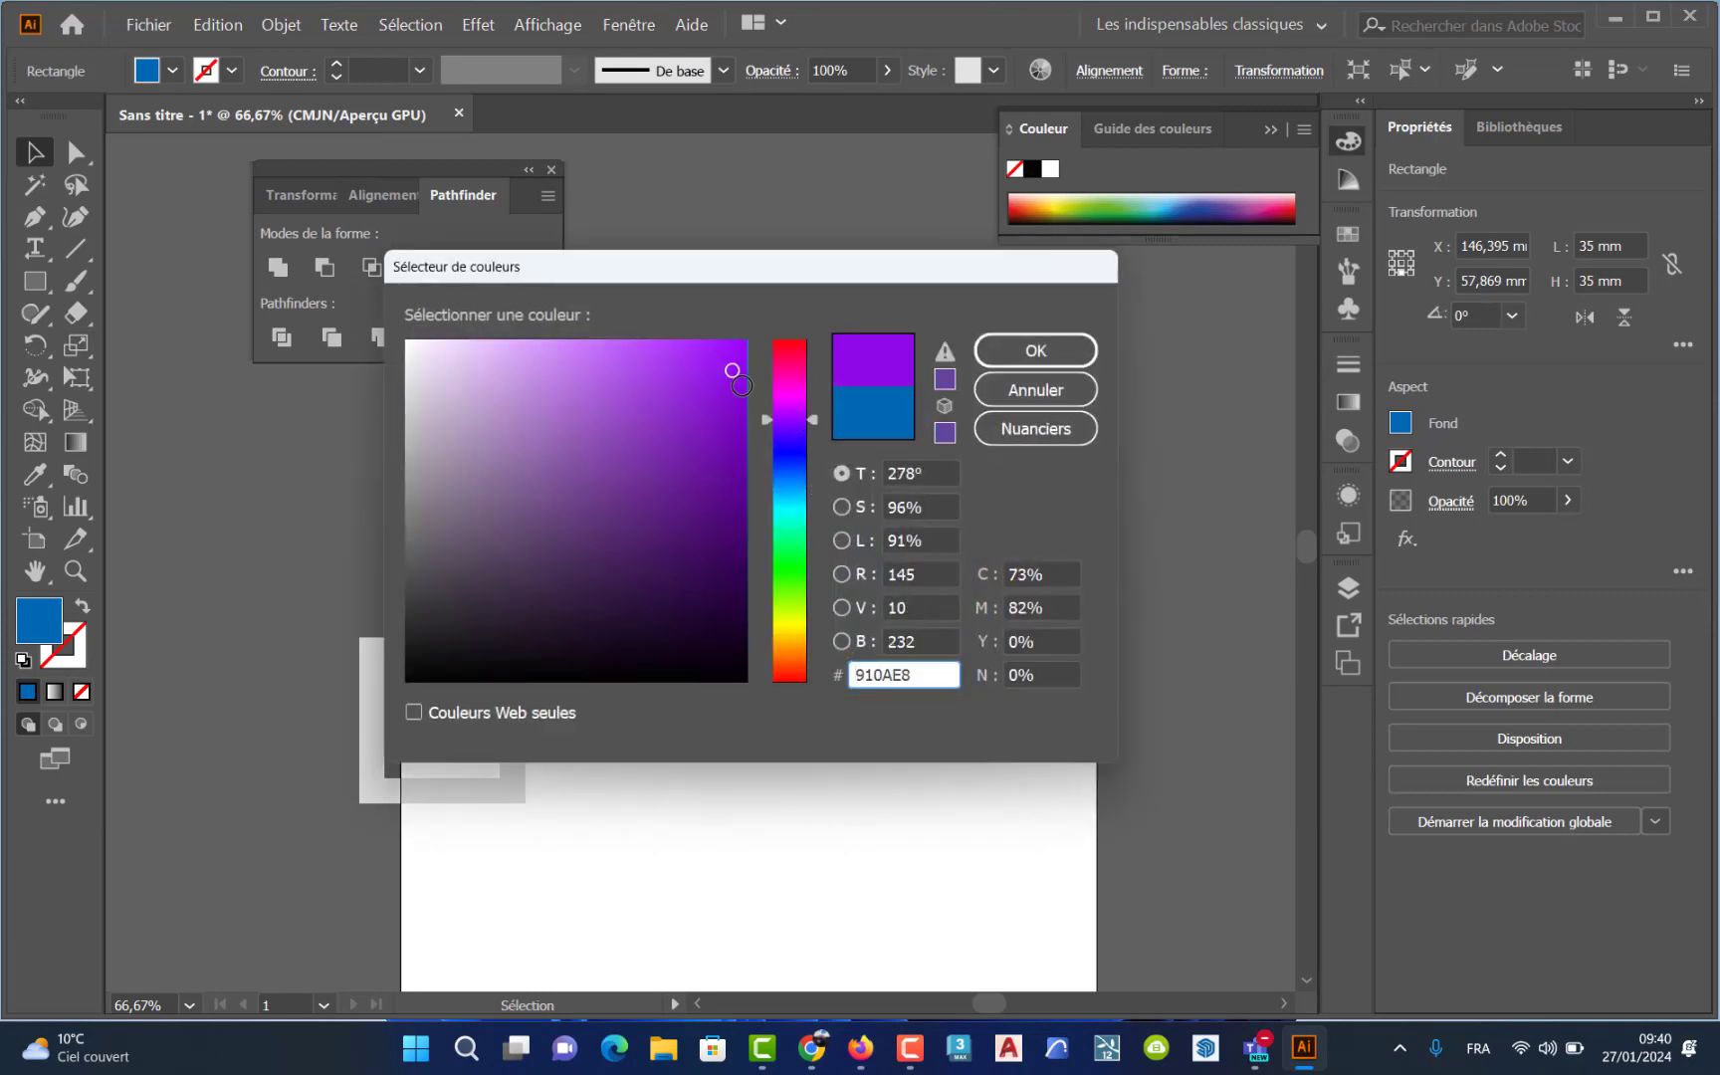
left_click(733, 386)
key("Return")
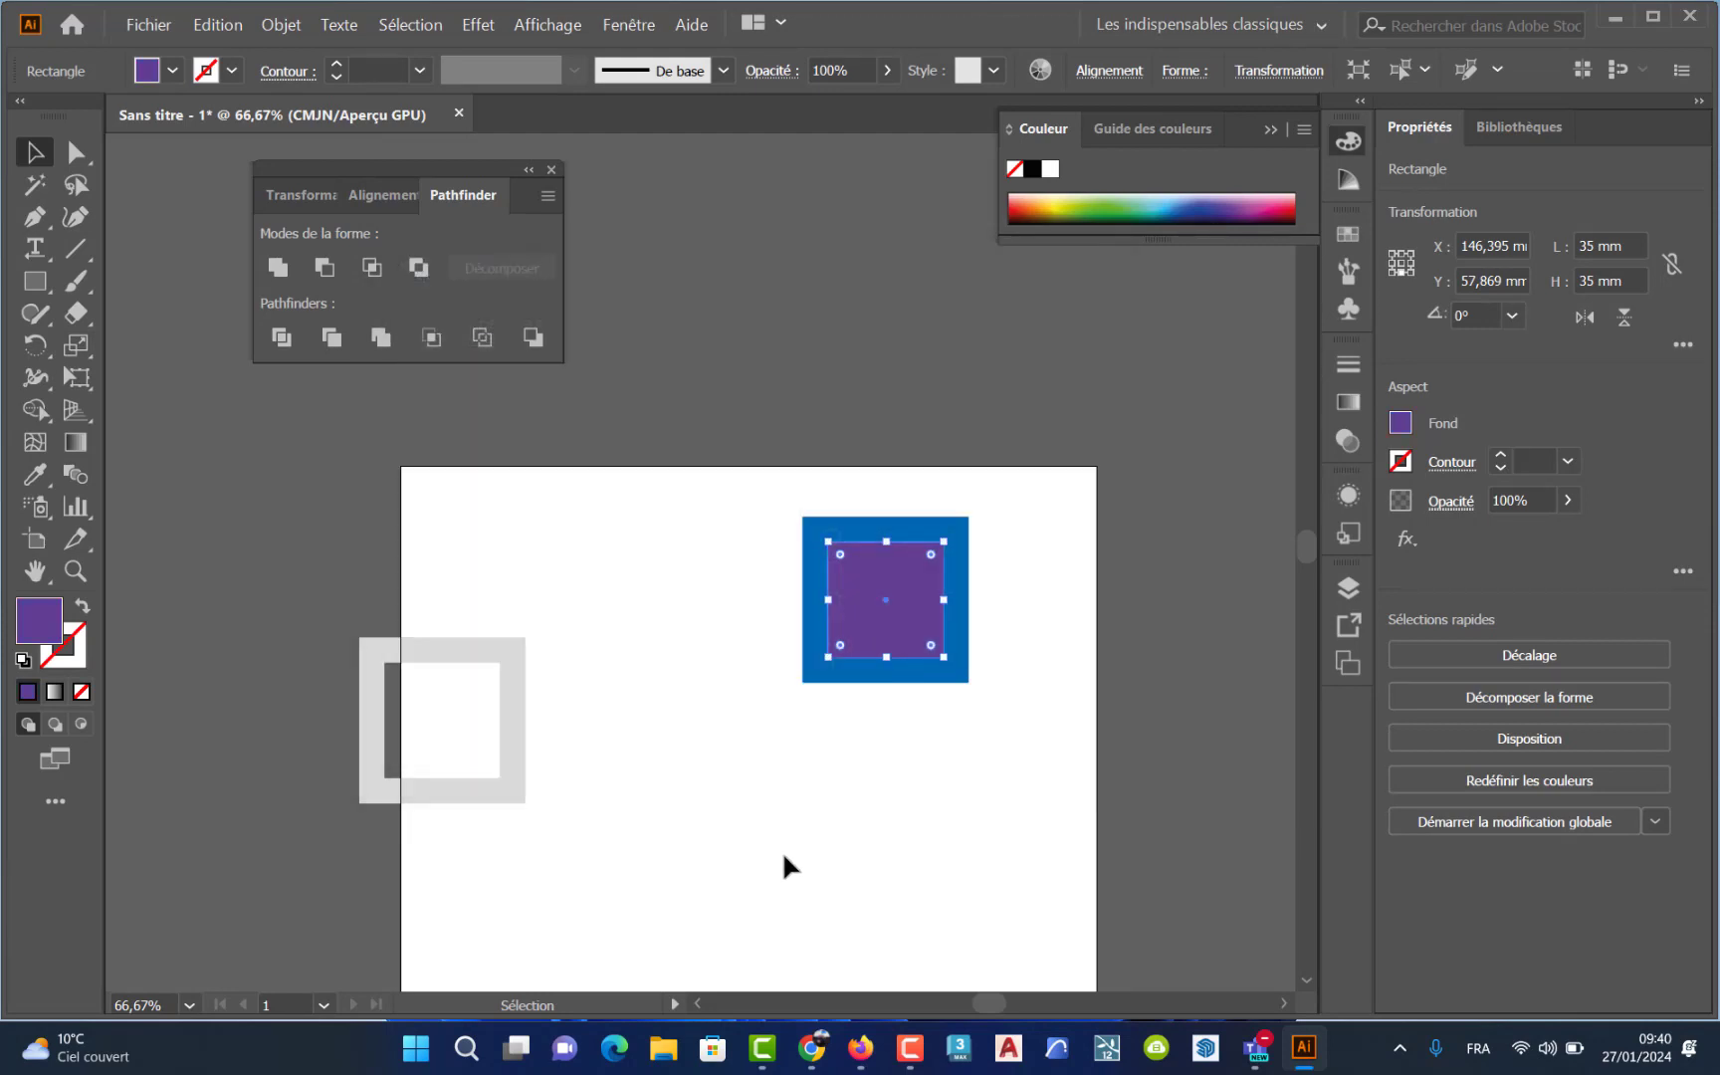
left_click(780, 851)
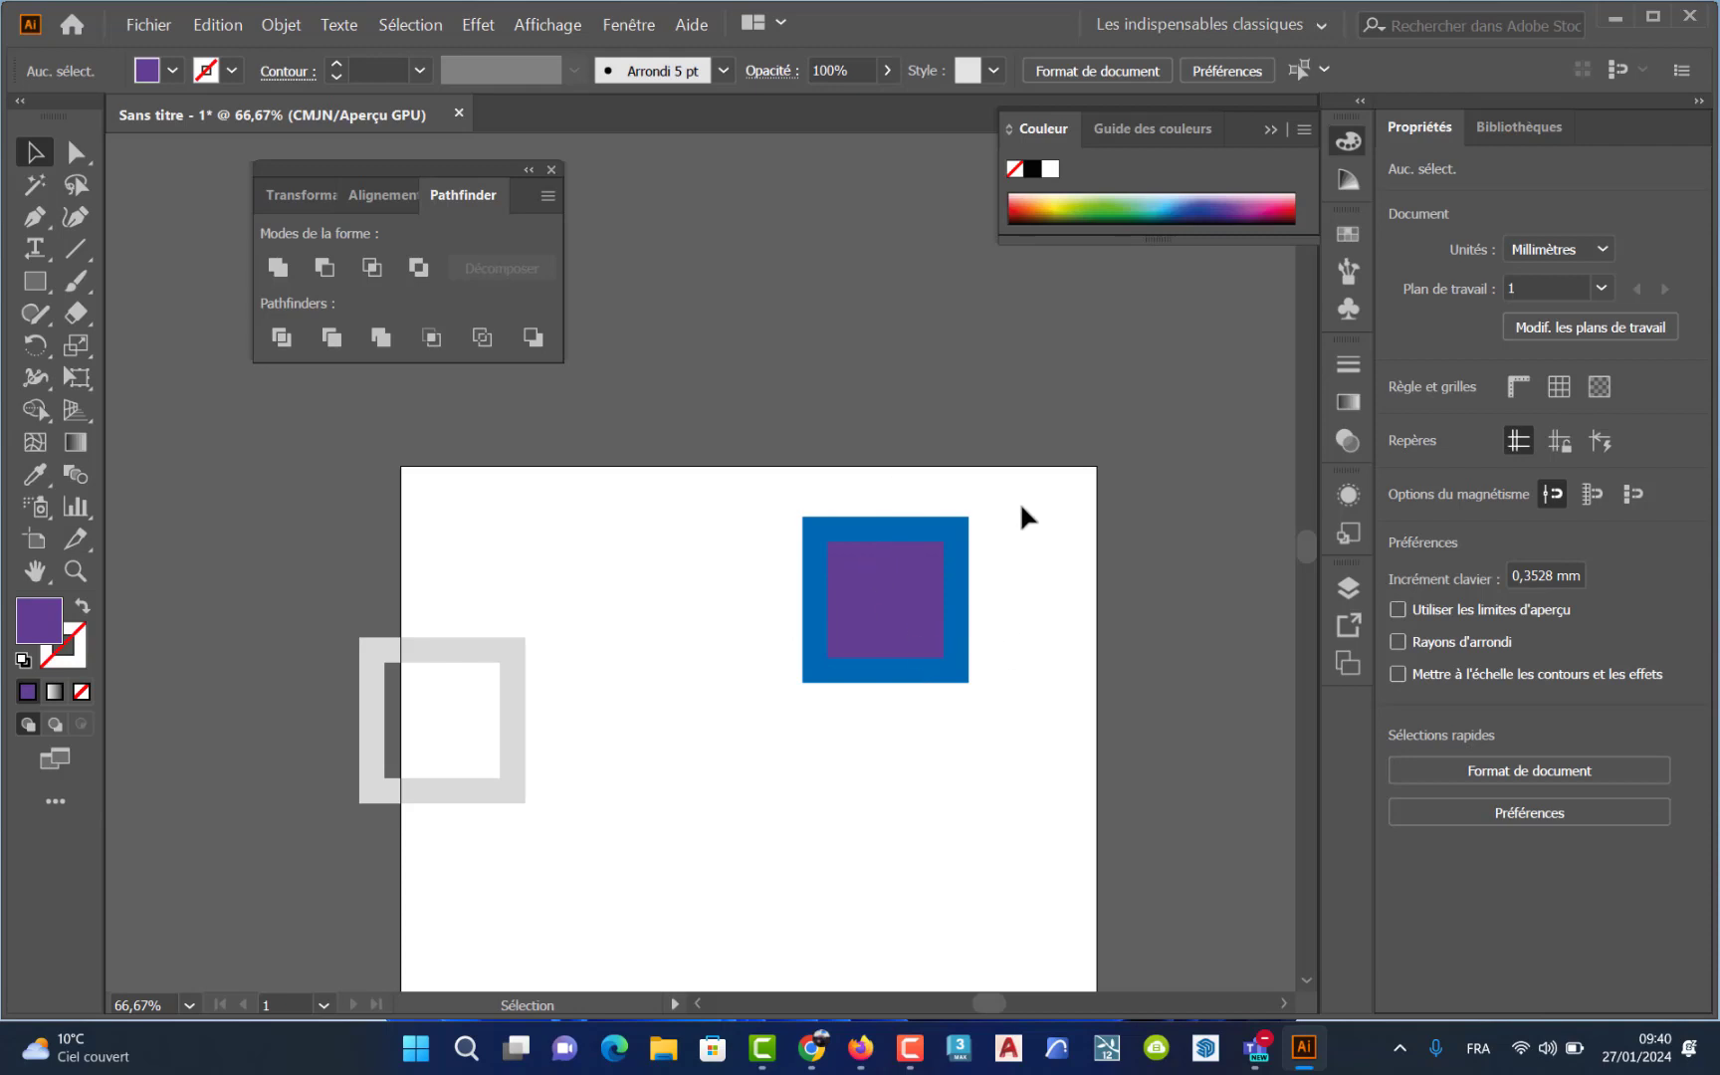
left_click(871, 602)
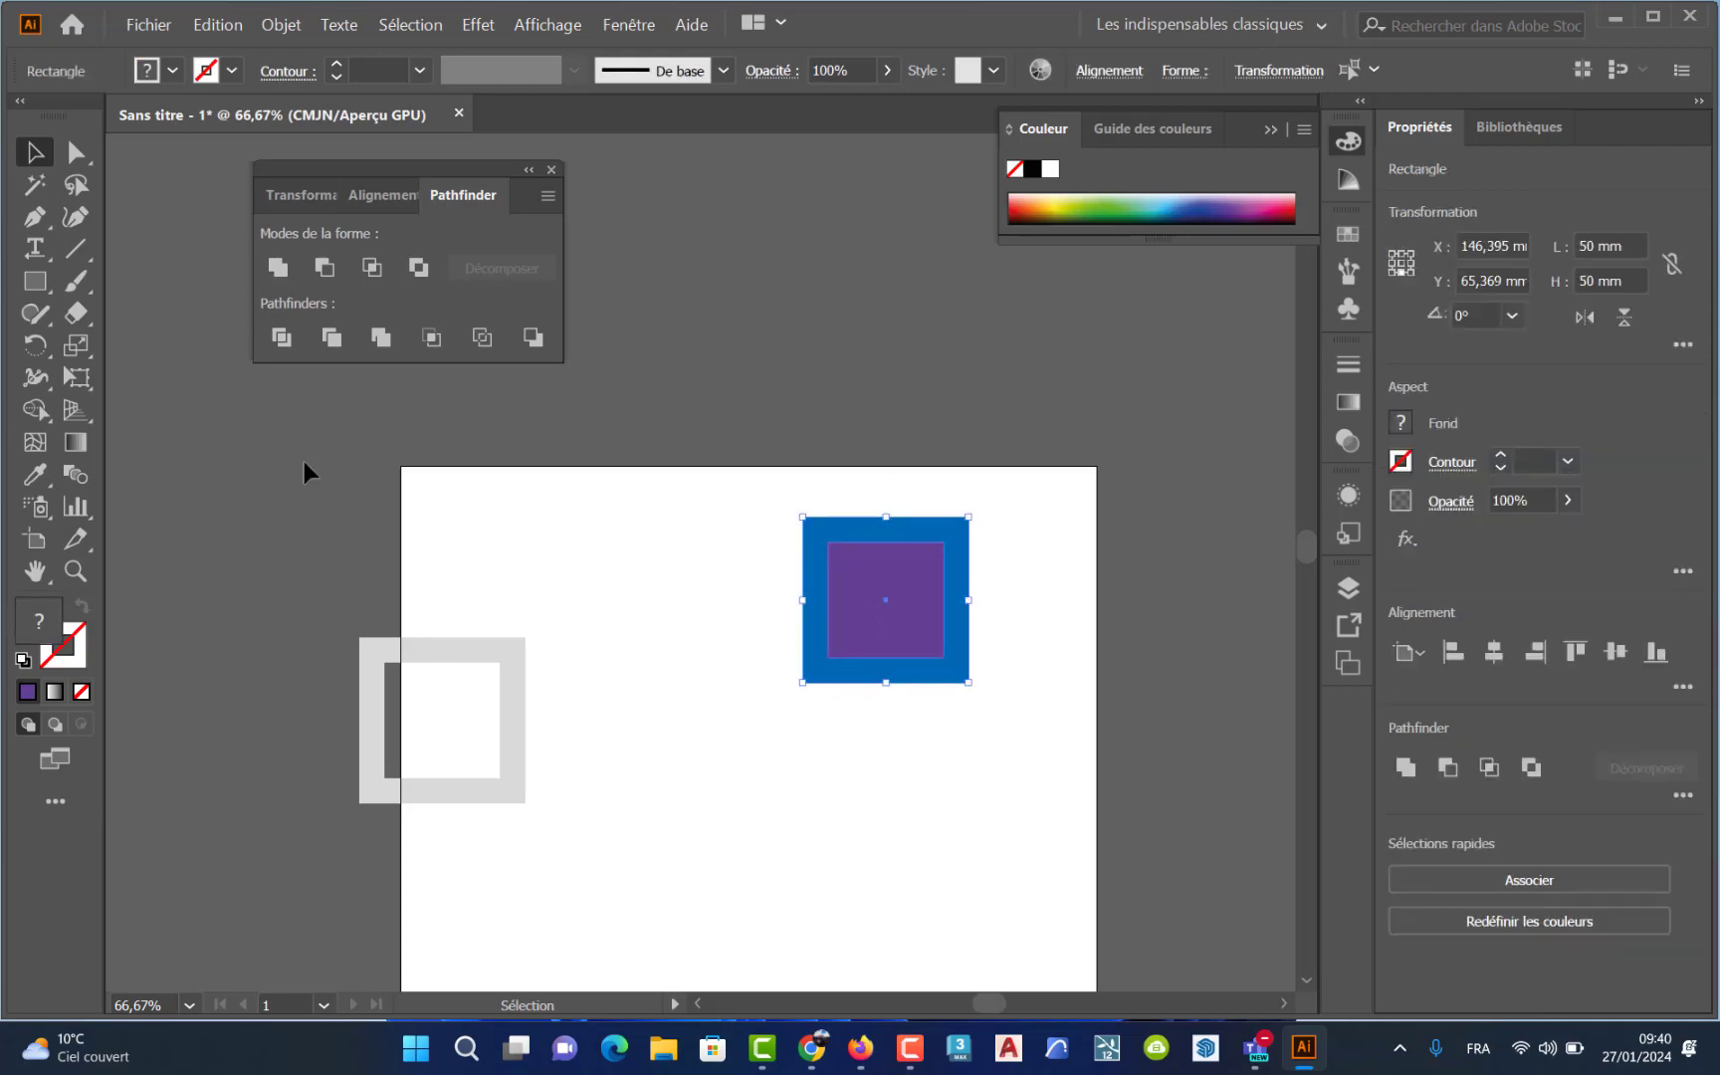
- Subtract the purple square to make a blue frame; place both frames side by side
left_click(327, 269)
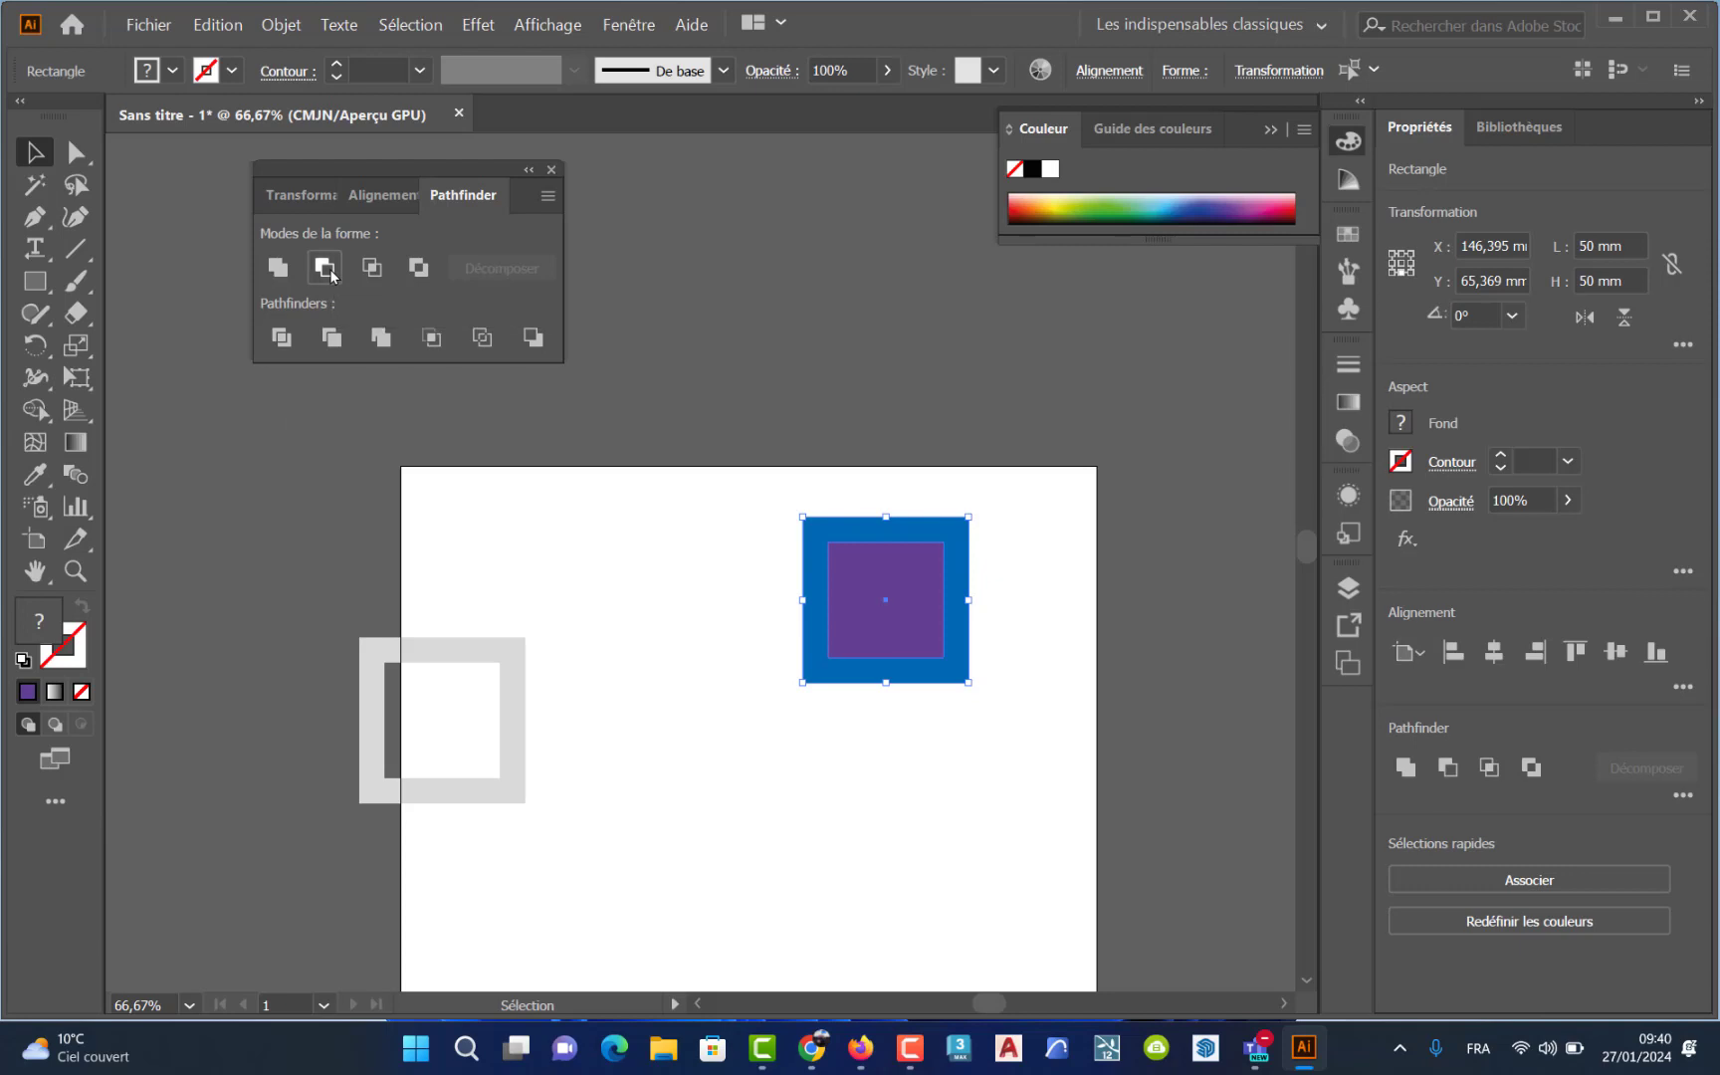
left_click(879, 853)
left_click_drag(934, 679, 408, 555)
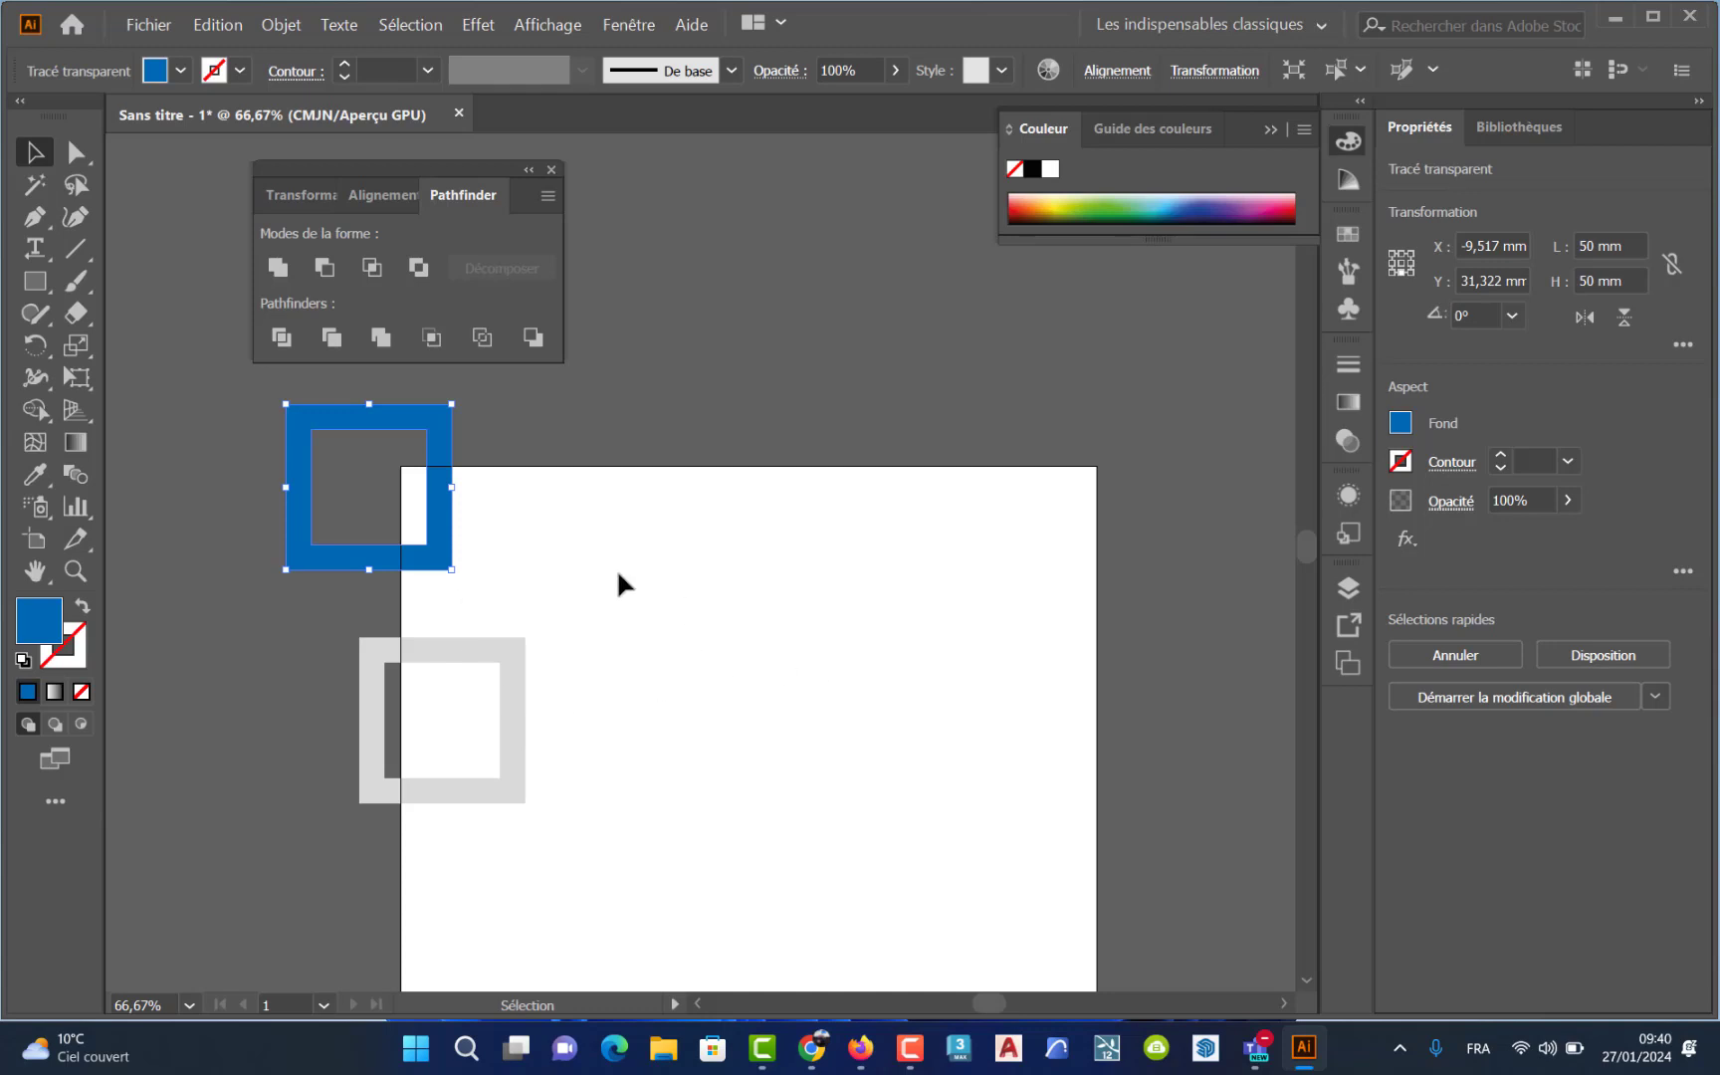
left_click_drag(423, 674, 648, 567)
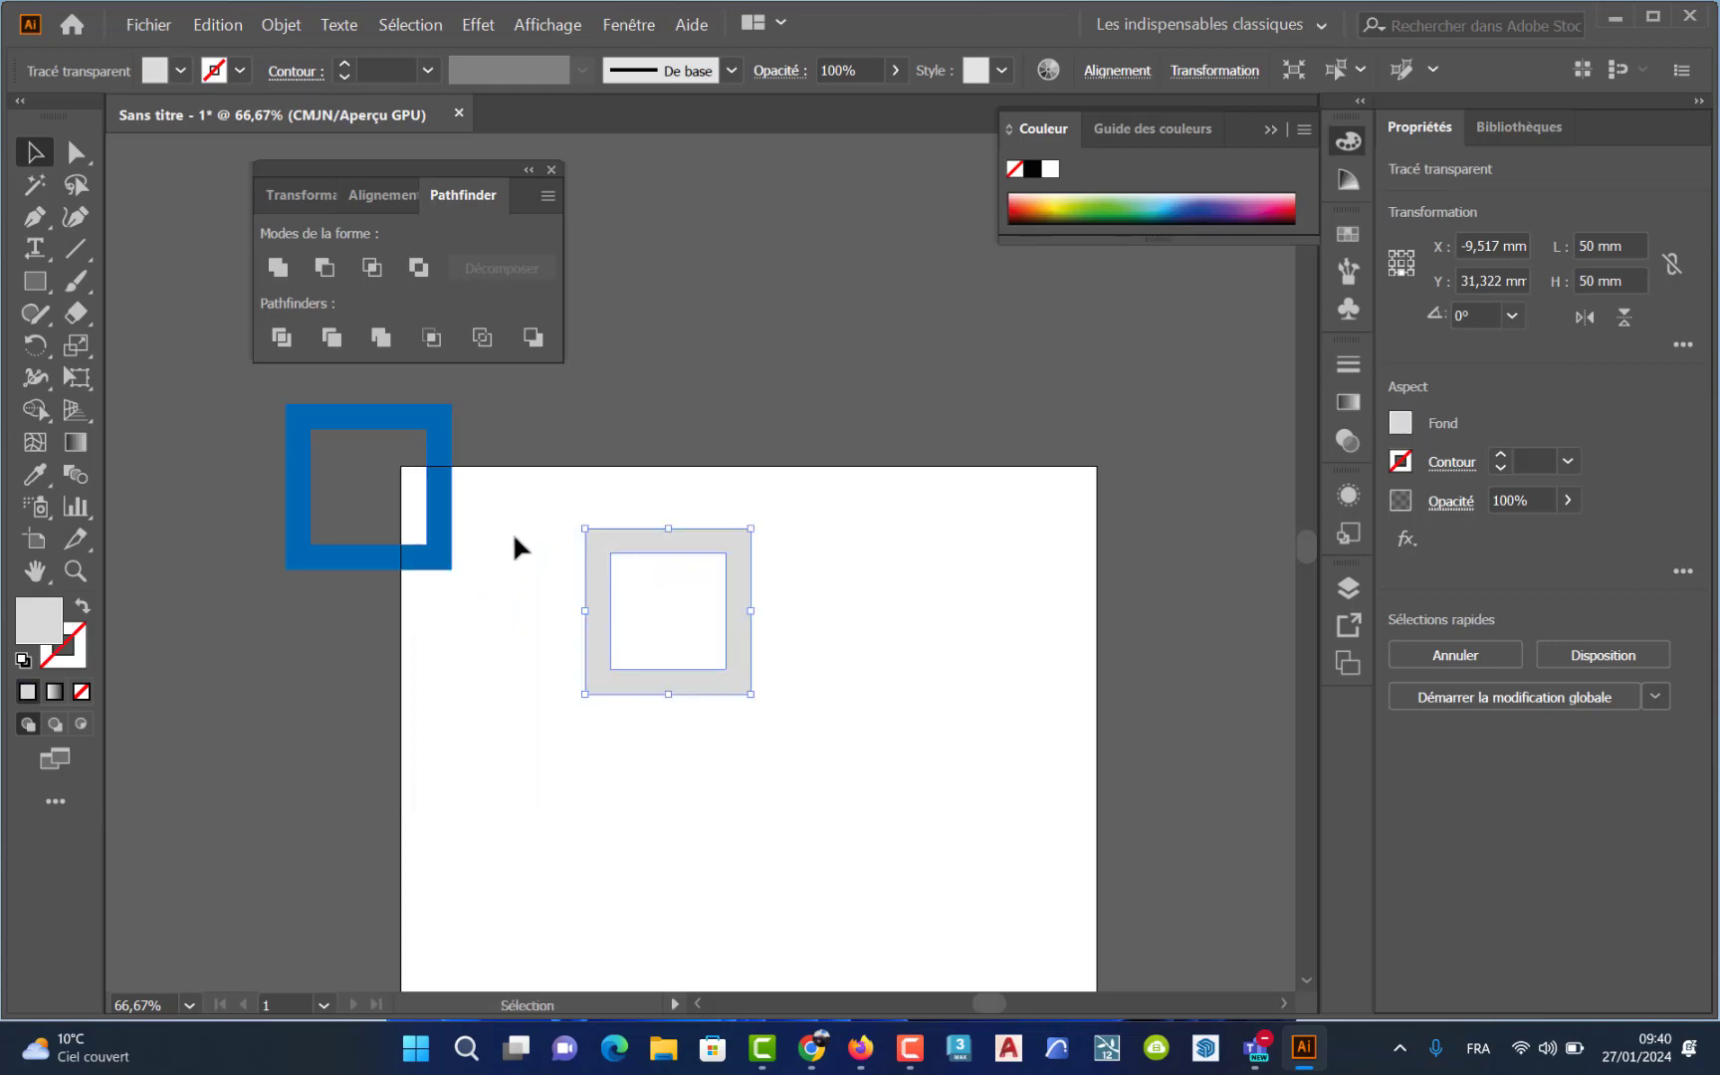
left_click_drag(438, 542, 527, 685)
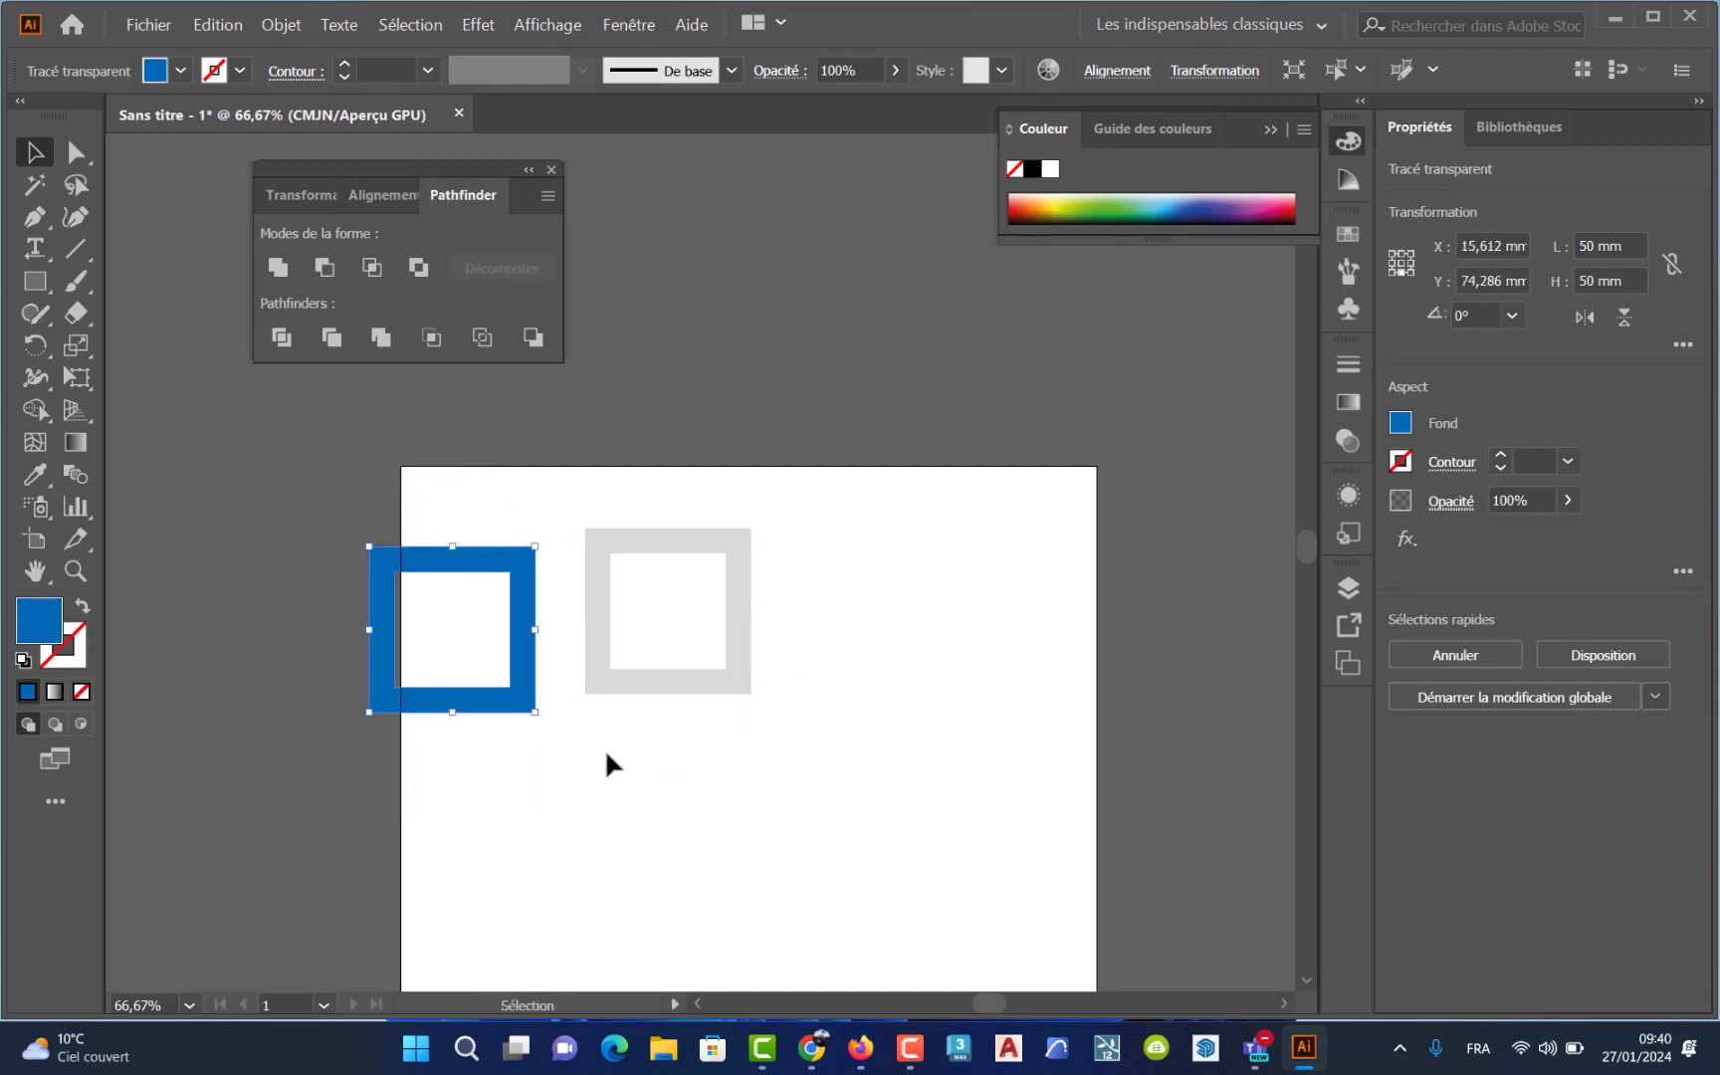
- Alt-drag both frames upward to duplicate them above the artboard
left_click_drag(702, 472, 442, 825)
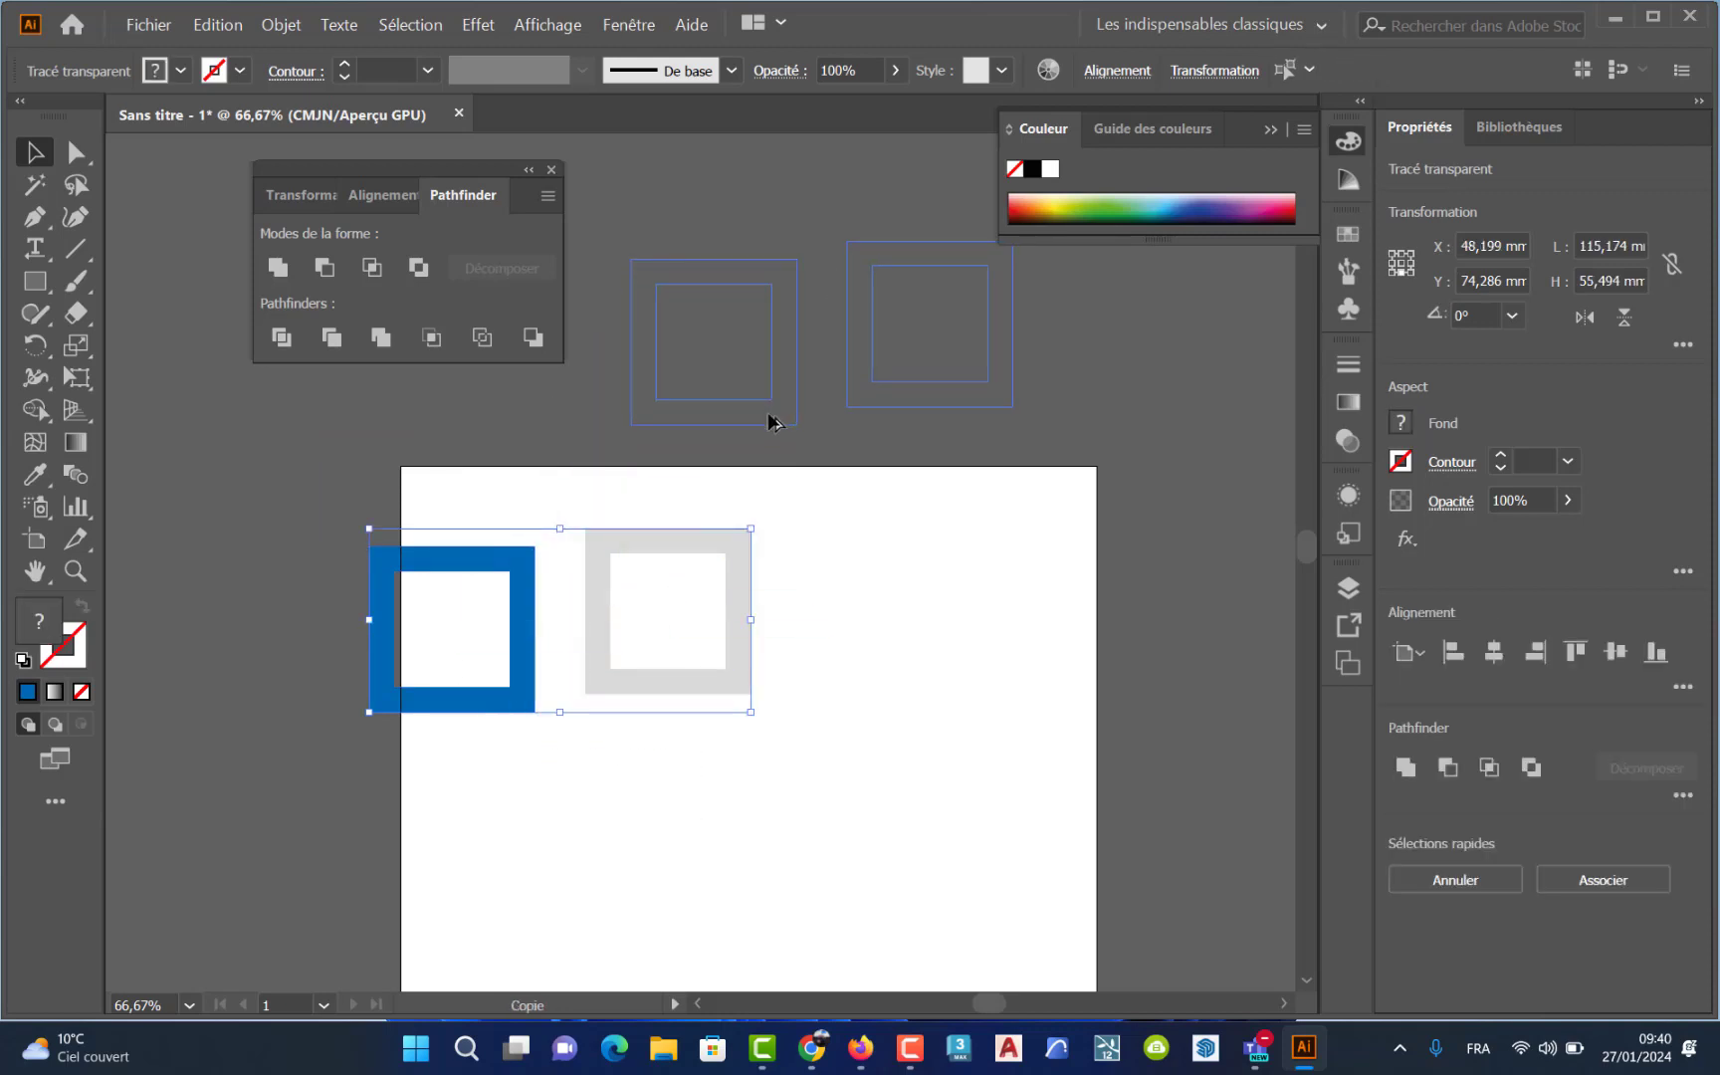
left_click_drag(509, 711, 772, 424)
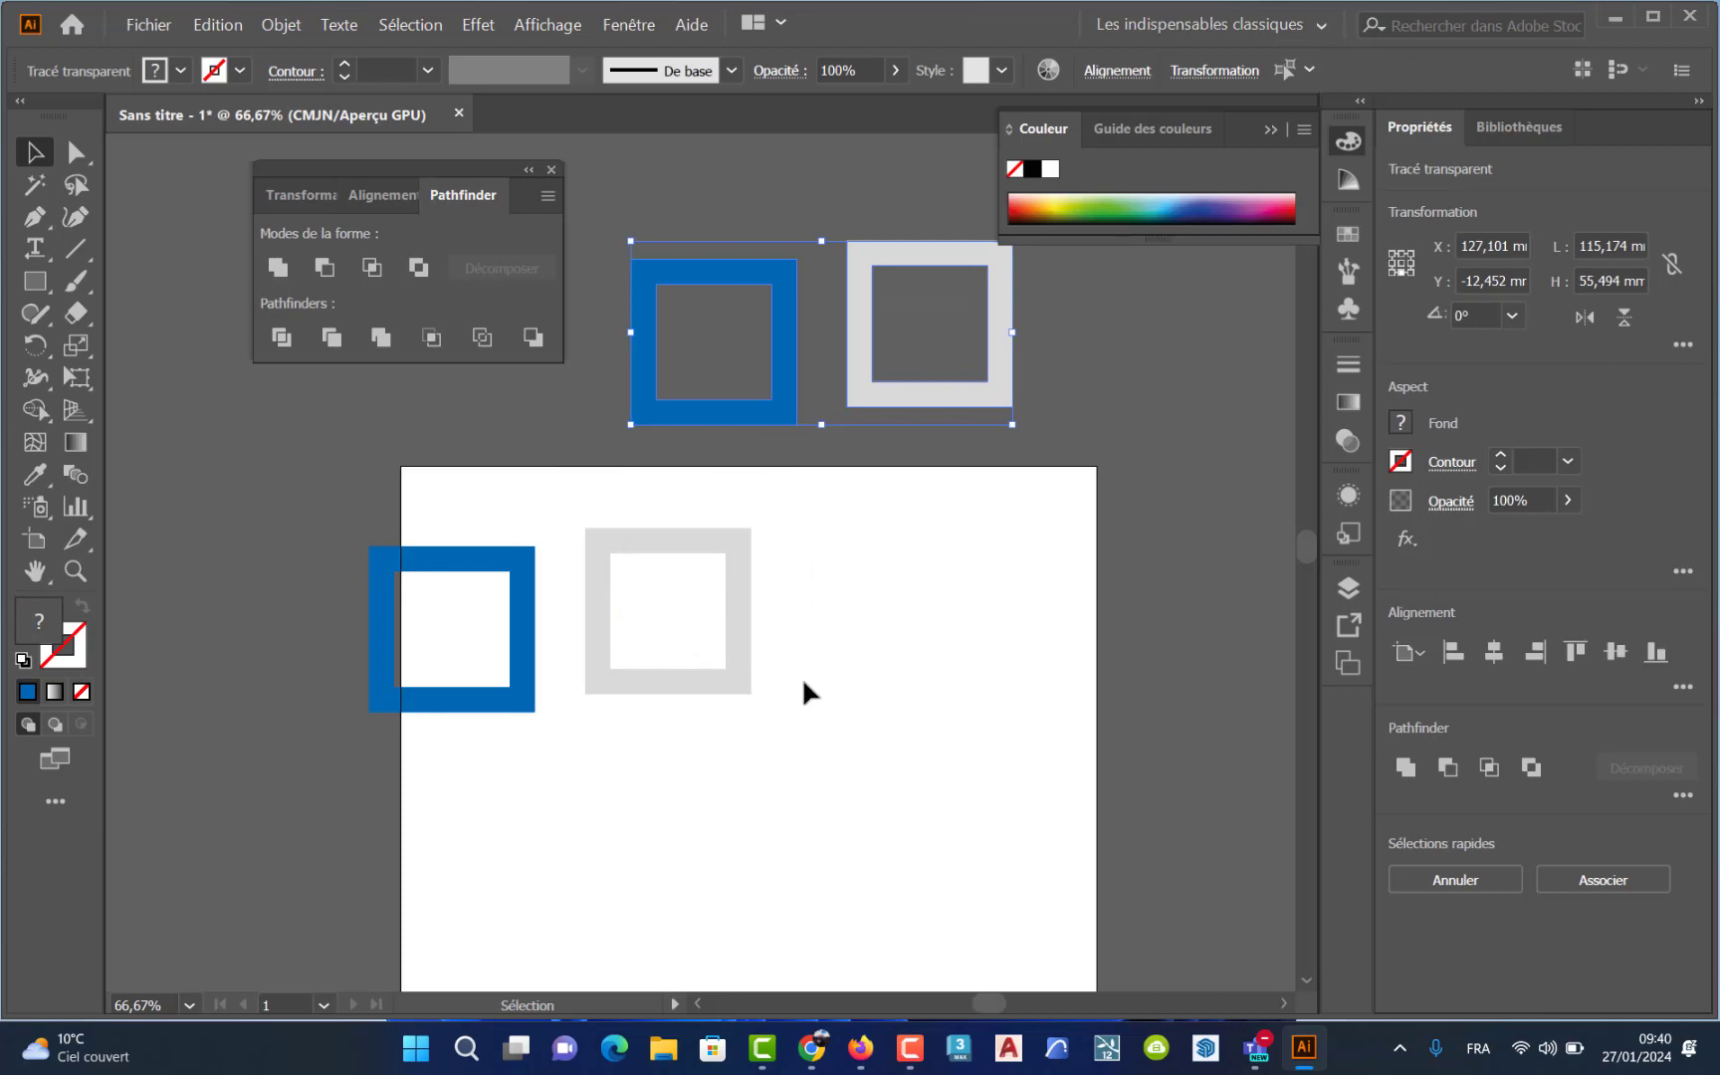
left_click(649, 774)
left_click(510, 709)
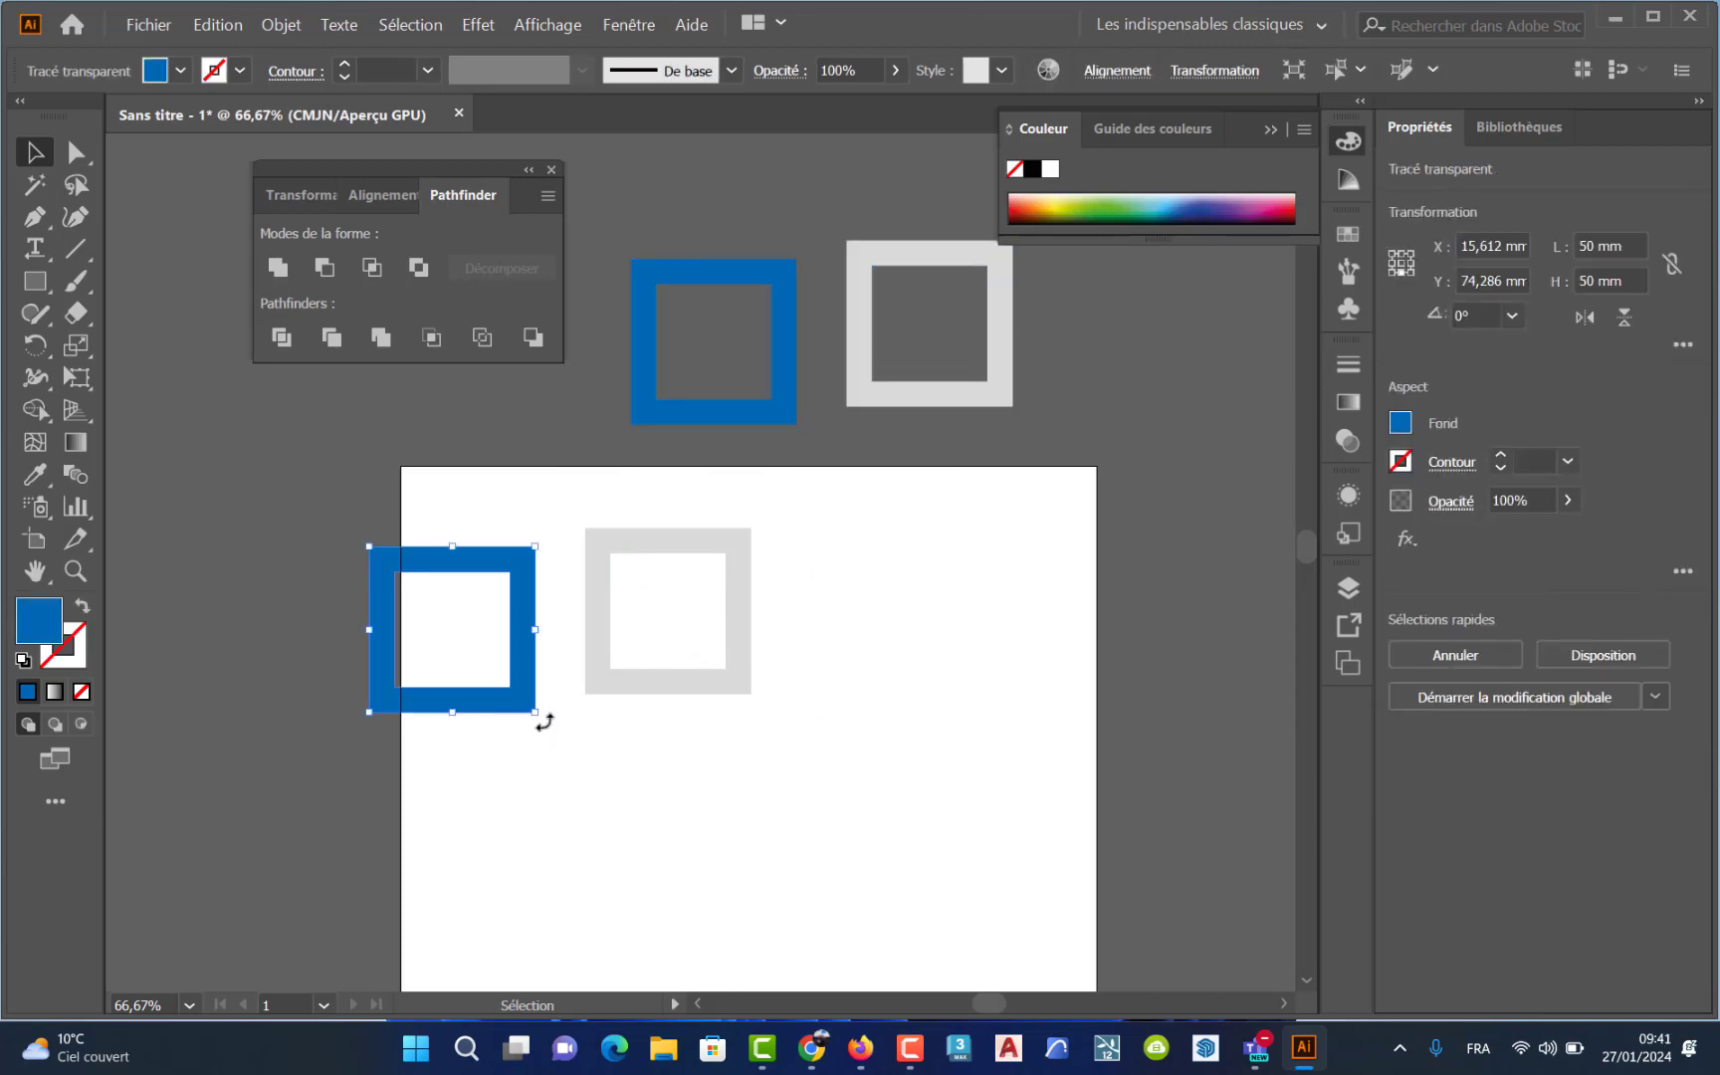
- Rotate the blue and grey frames into 315° diamonds and overlap them
left_click_drag(544, 721, 475, 754)
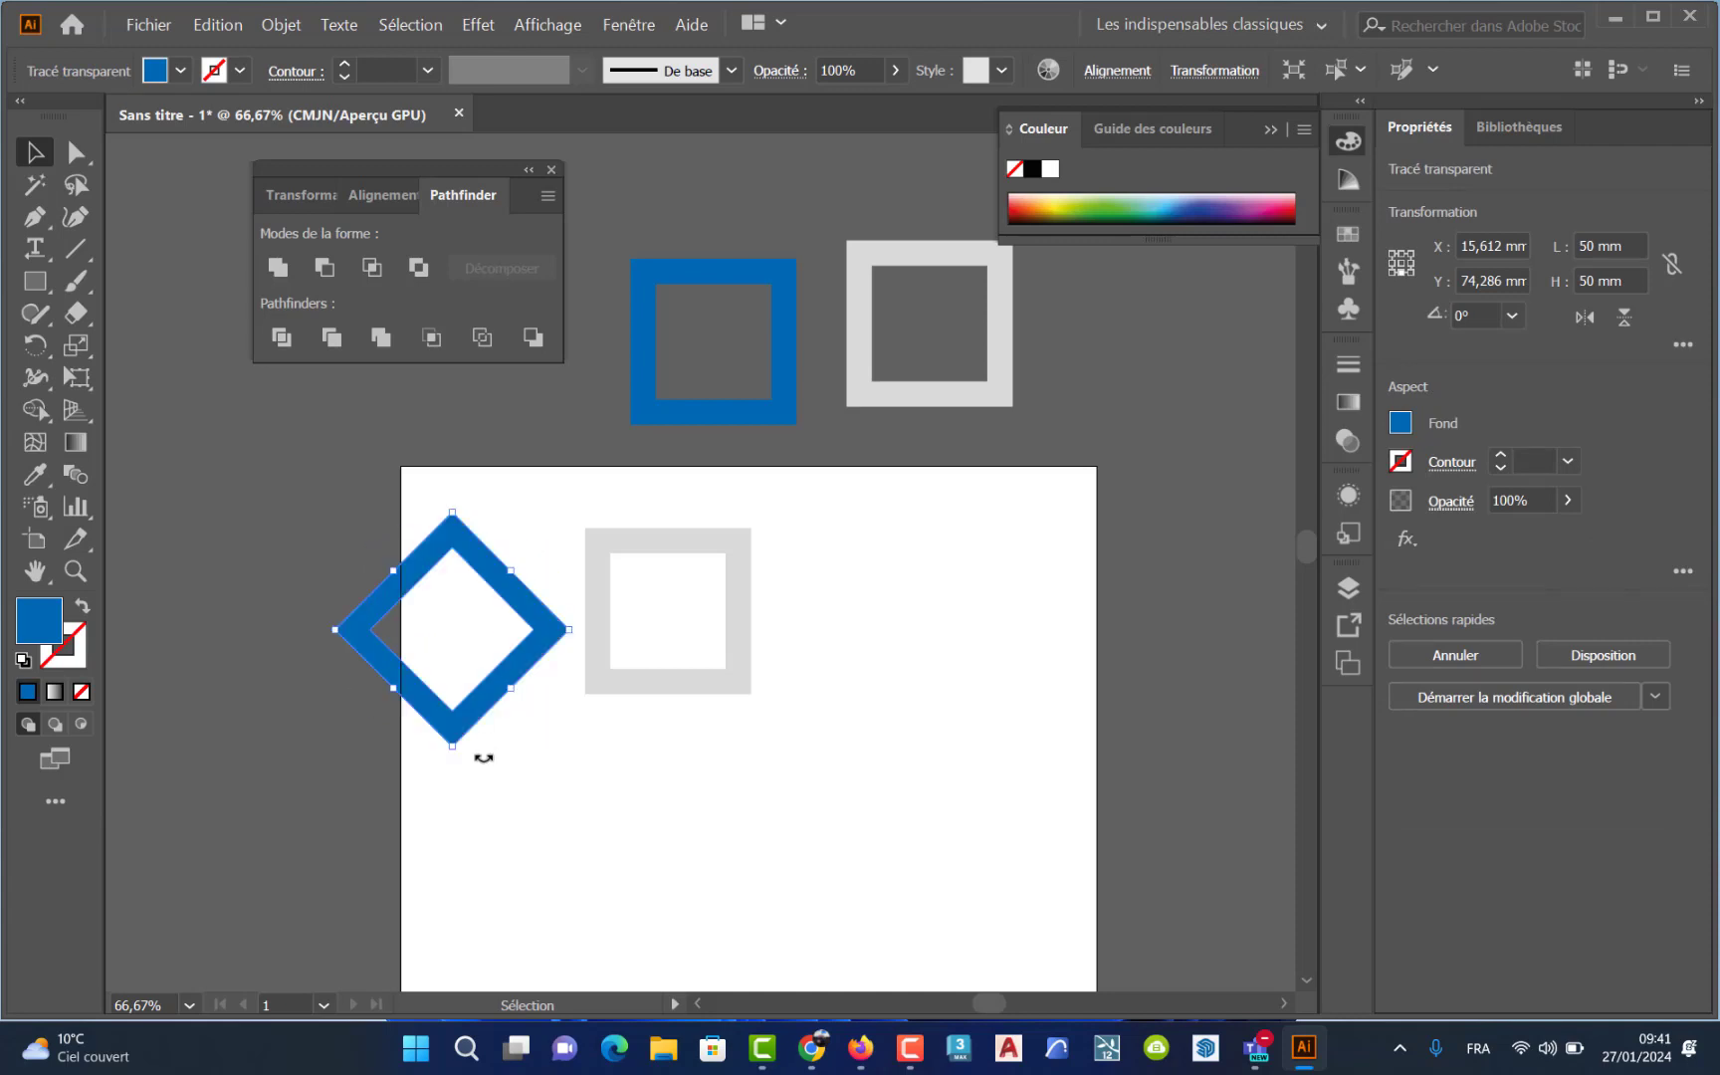
left_click(683, 687)
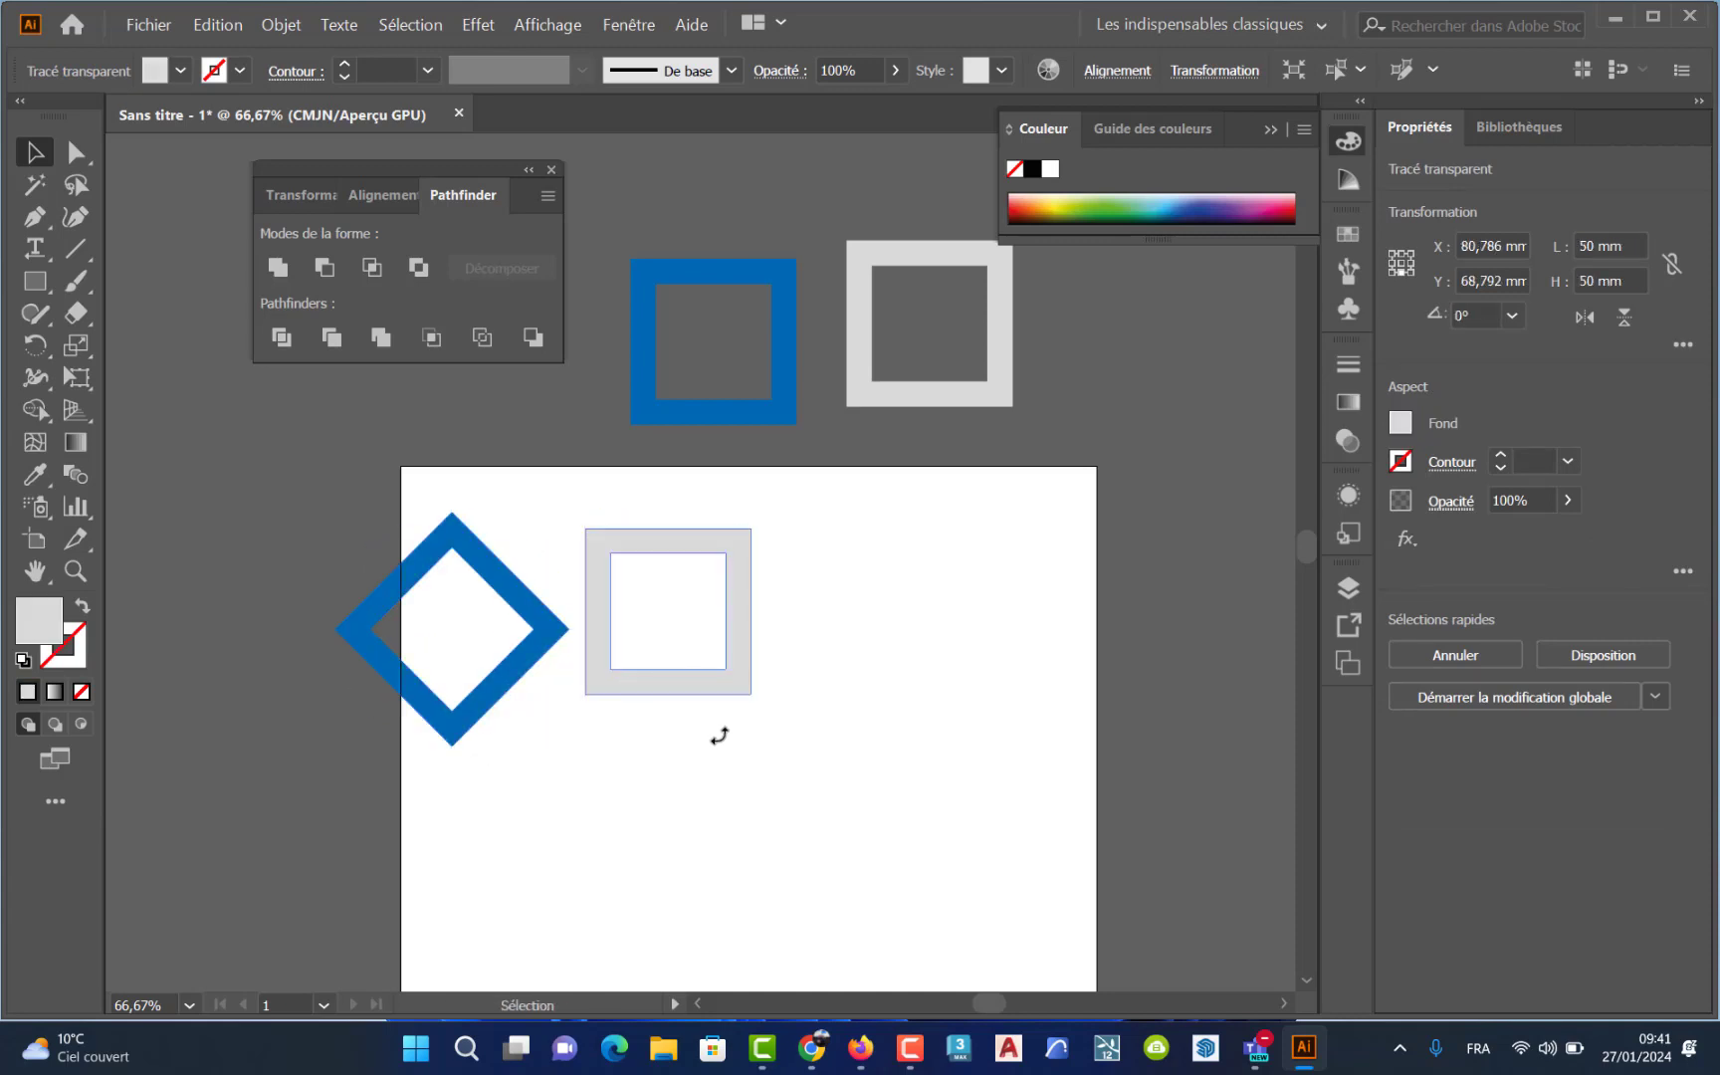
left_click_drag(718, 735, 617, 731)
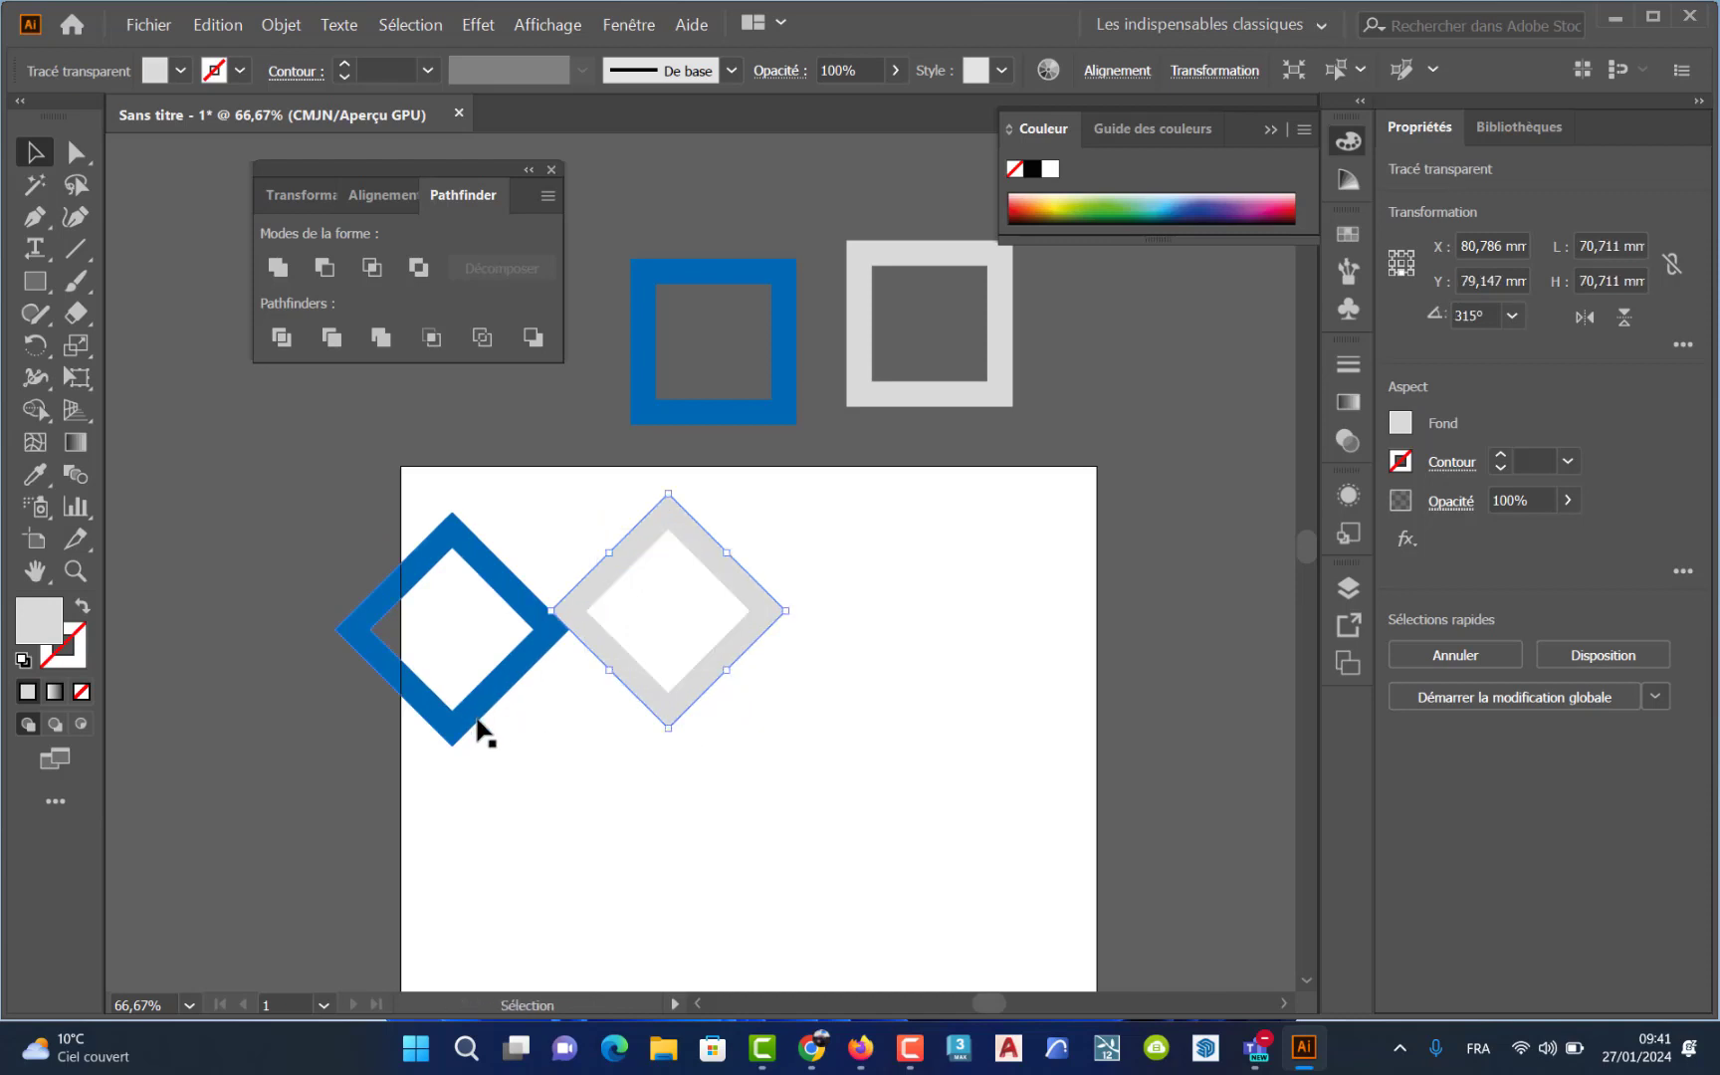
left_click_drag(476, 718, 582, 687)
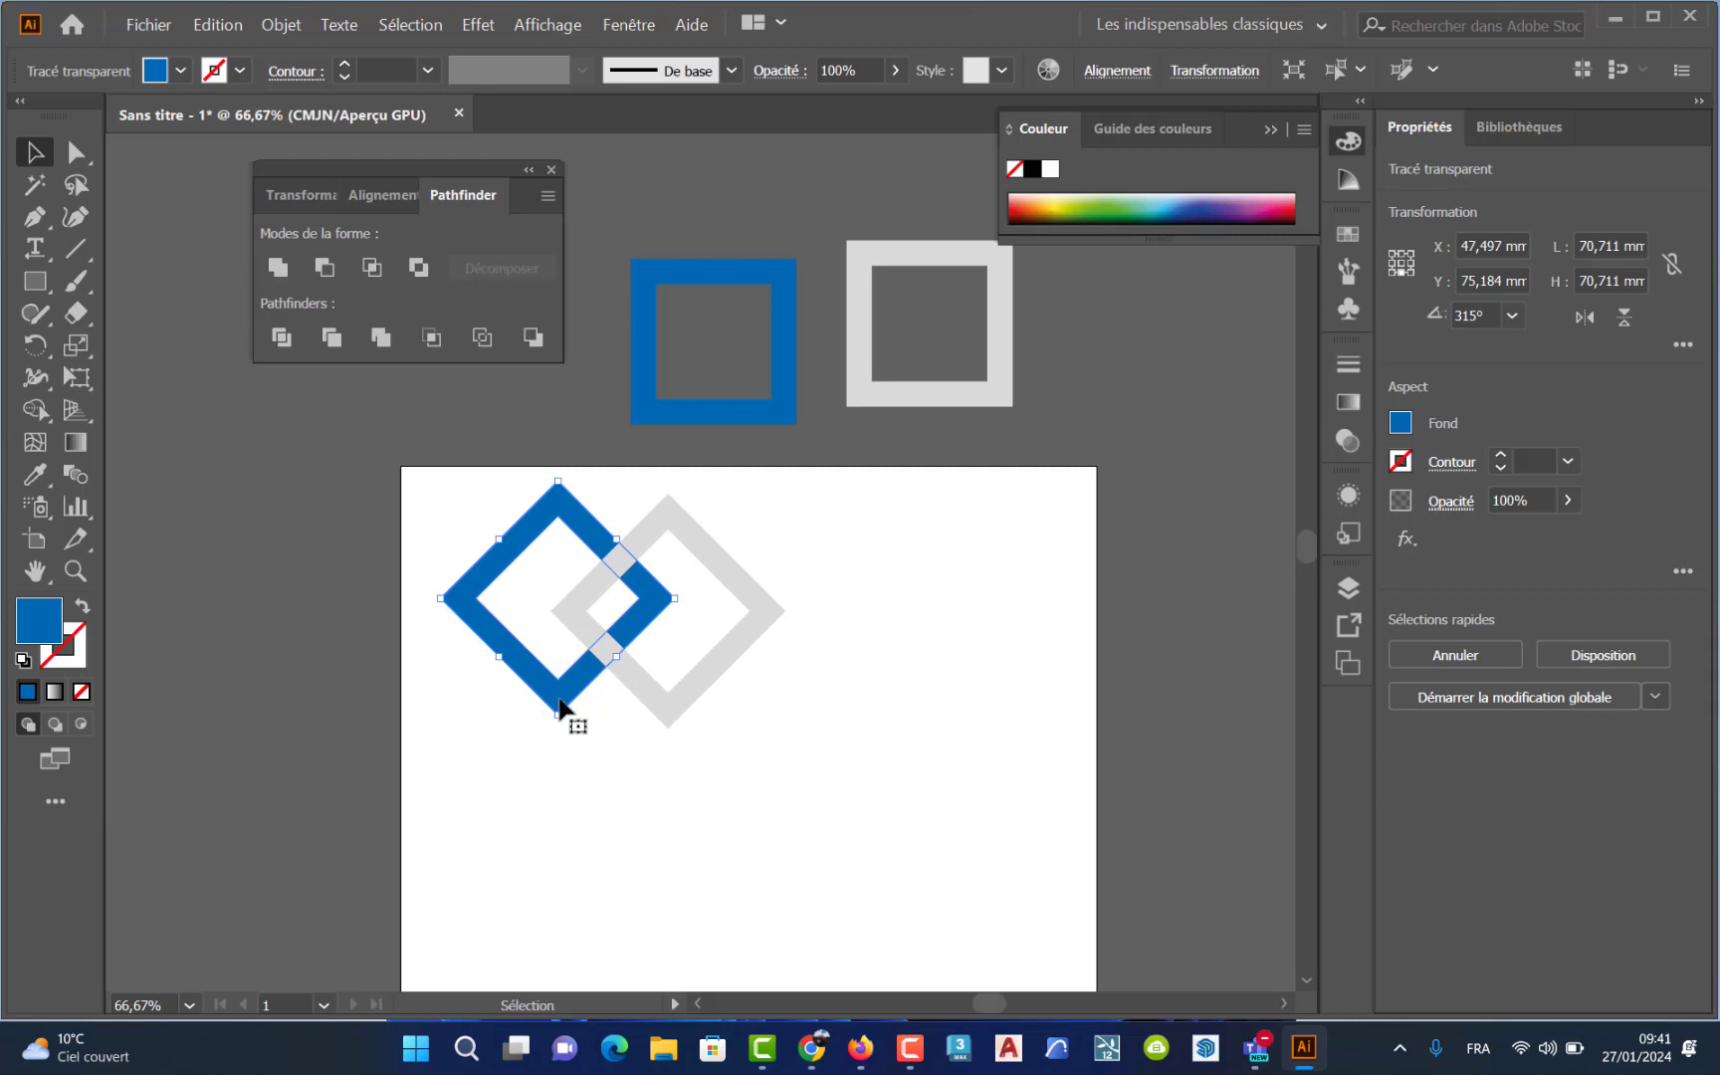
left_click_drag(569, 702, 567, 696)
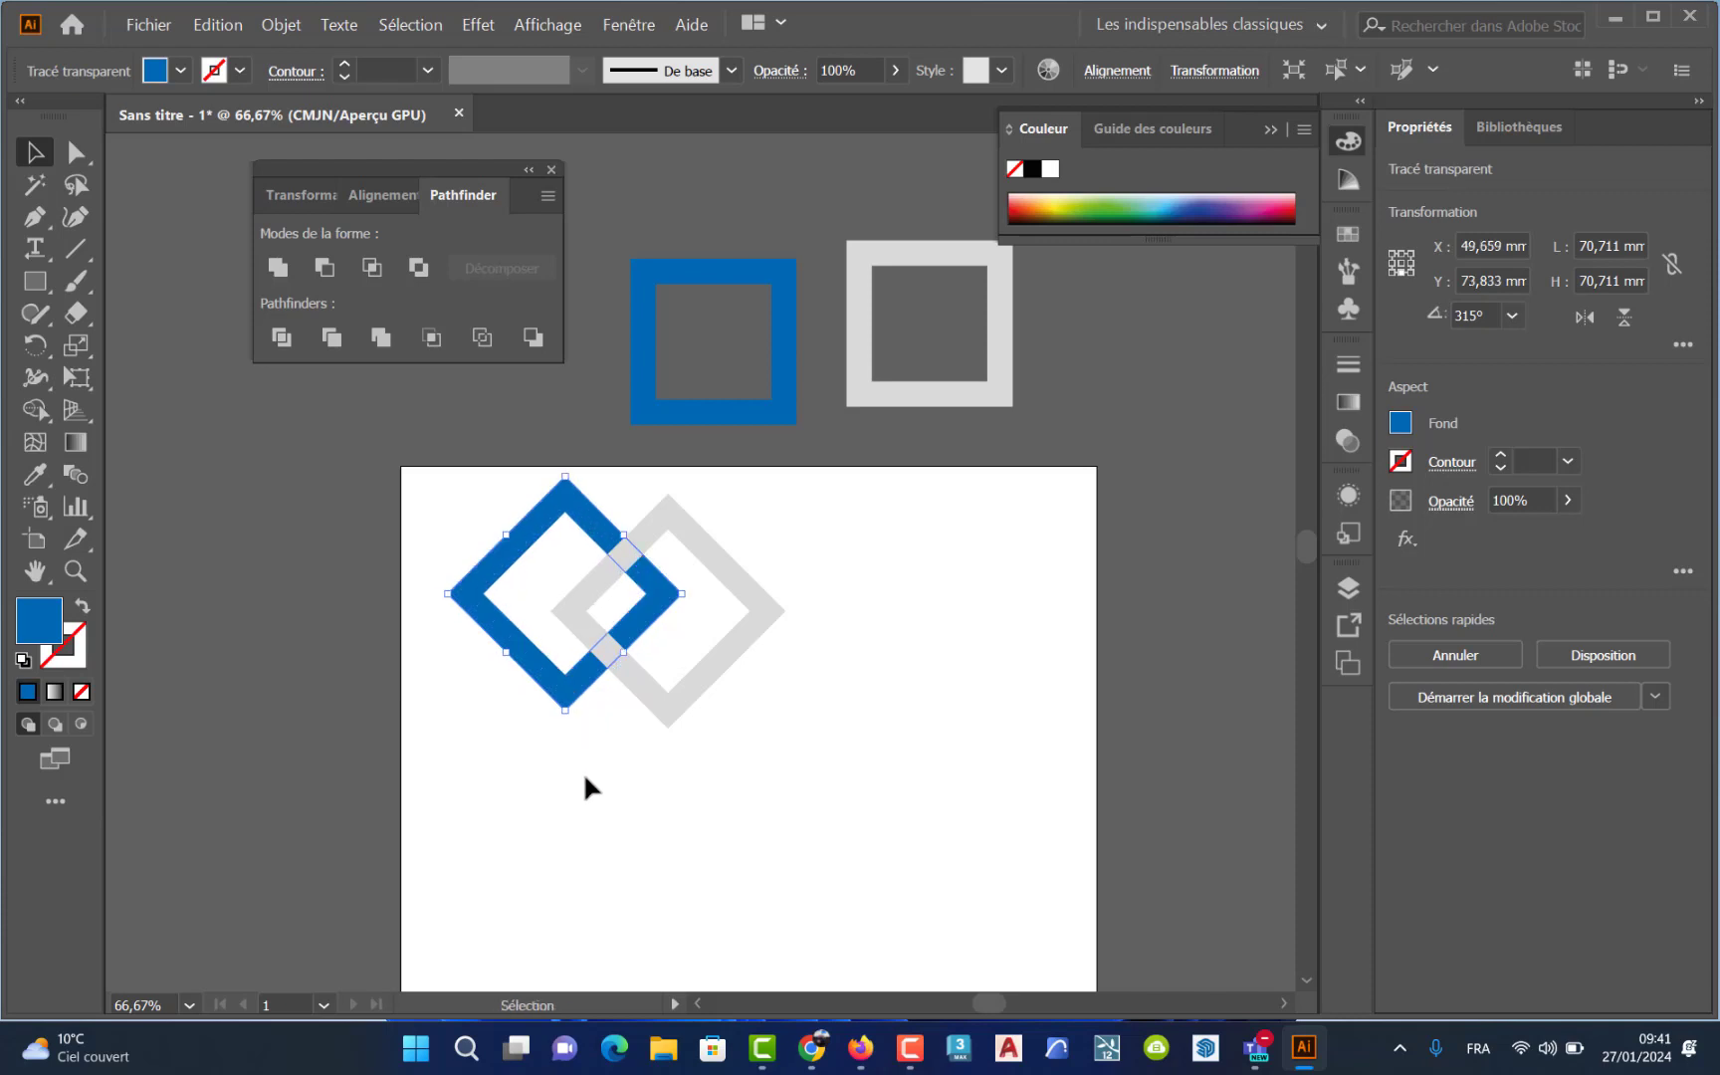
- Delete the grey diamond, leaving the blue diamond selected
left_click_drag(469, 848, 717, 665)
left_click(692, 757)
left_click(636, 695)
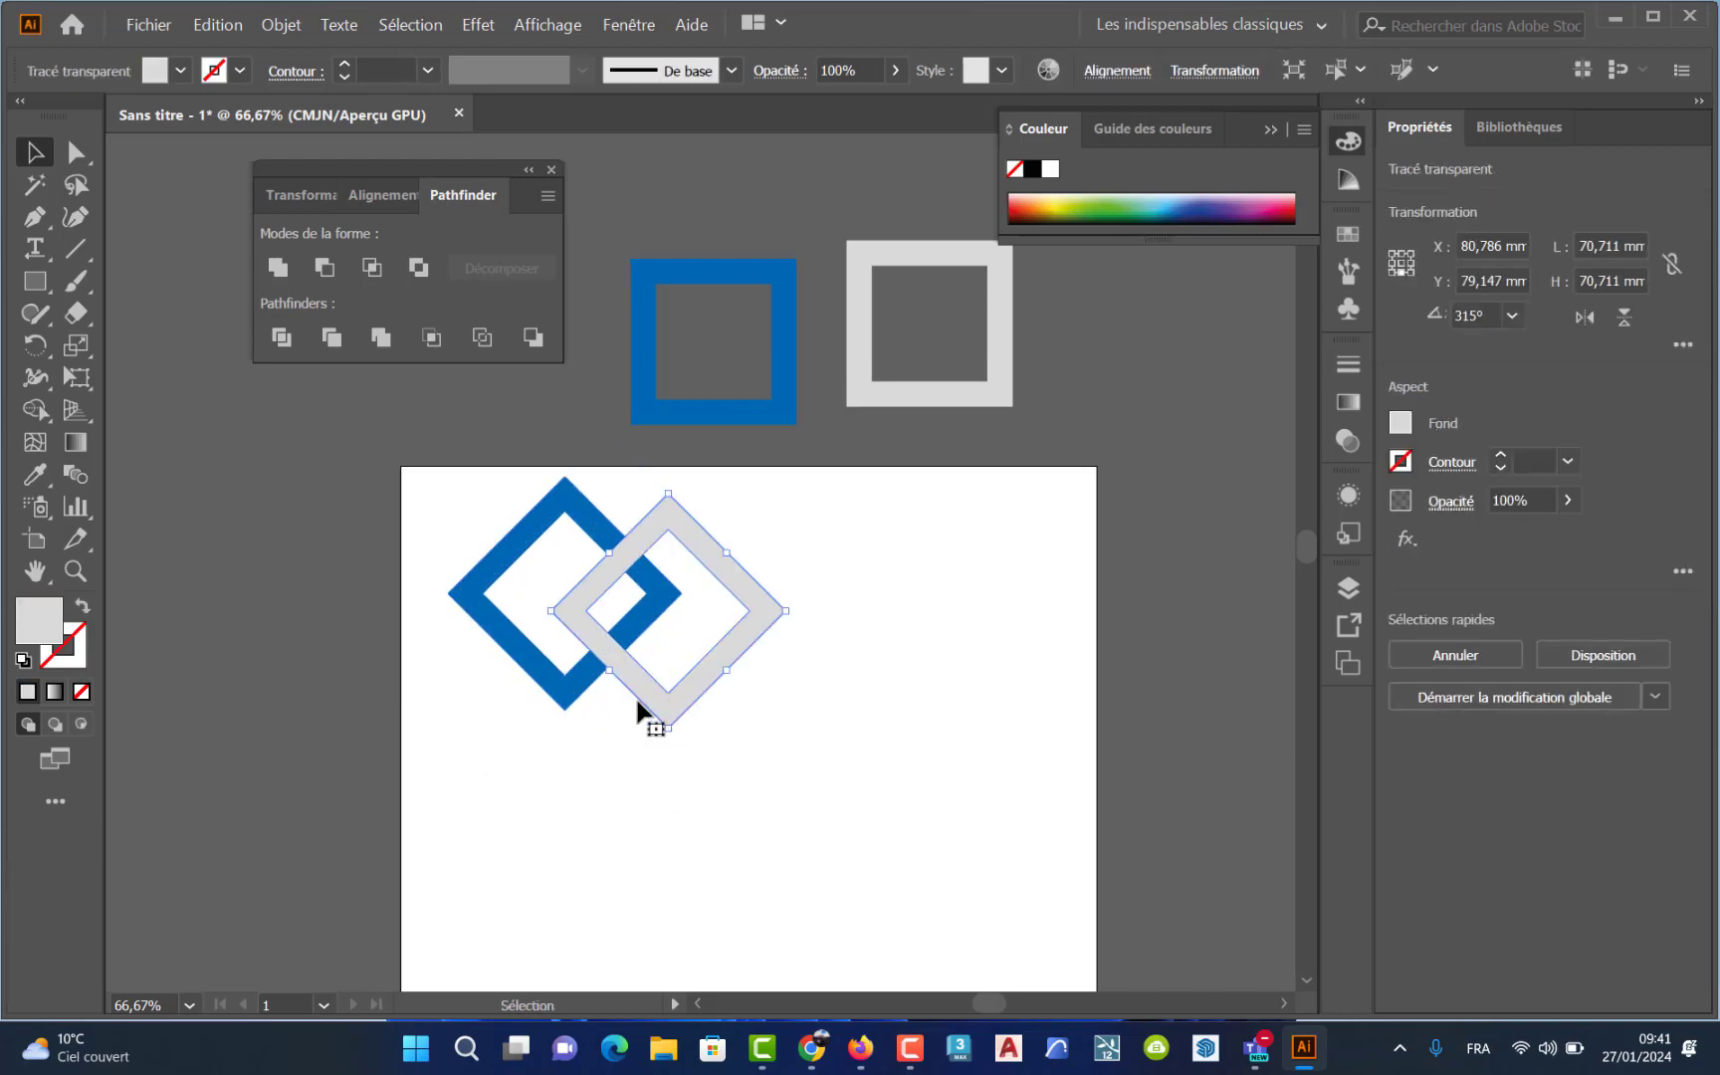
left_click(573, 697, "shift")
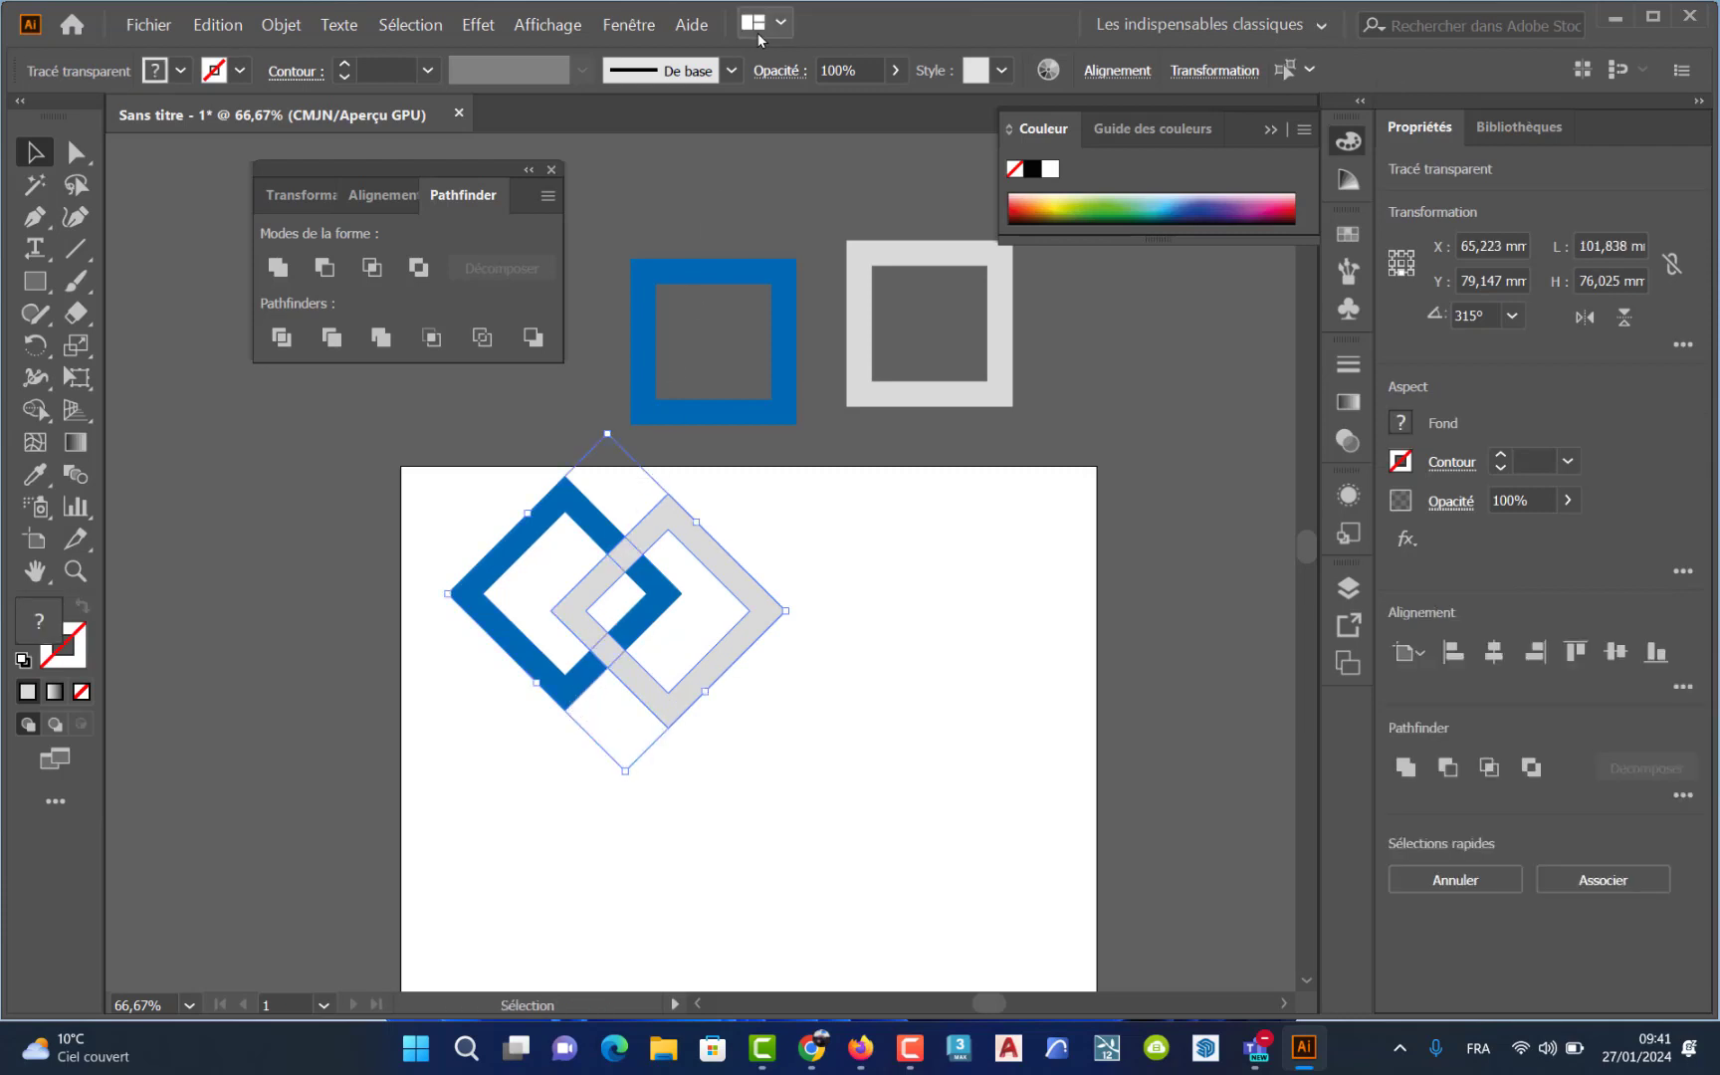
left_click(764, 751)
left_click(692, 689)
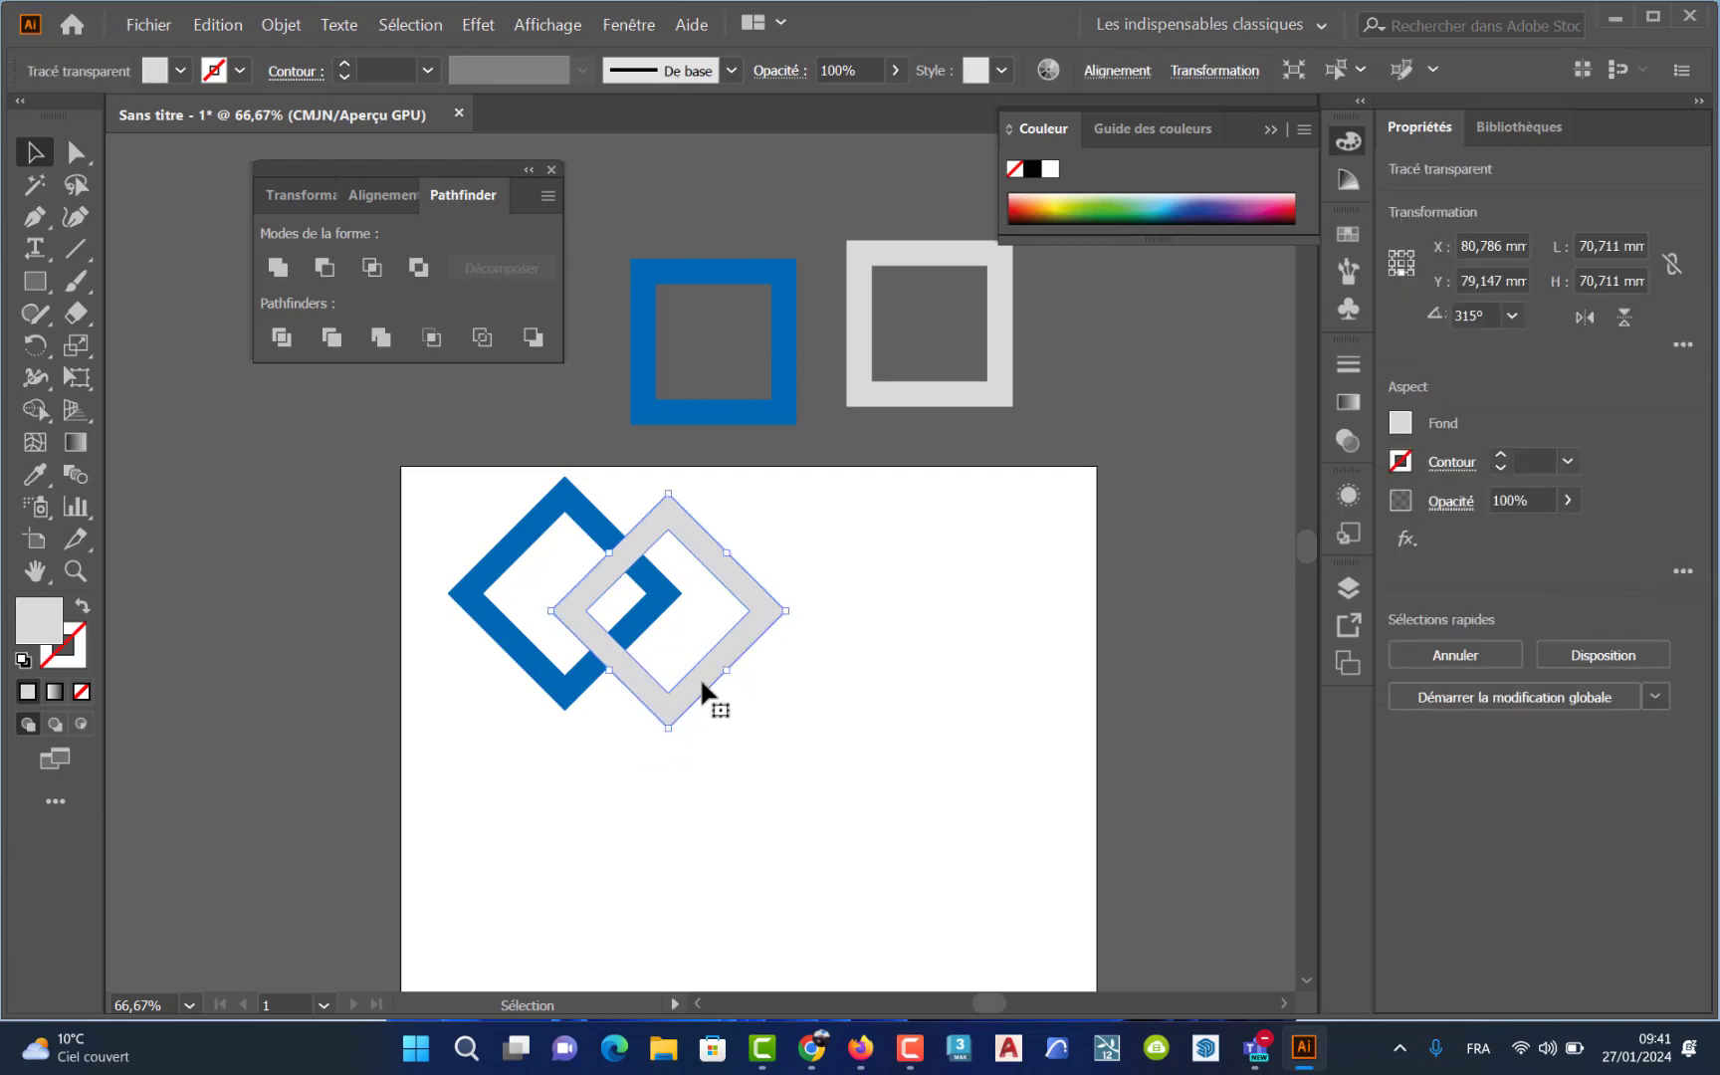
key("Delete")
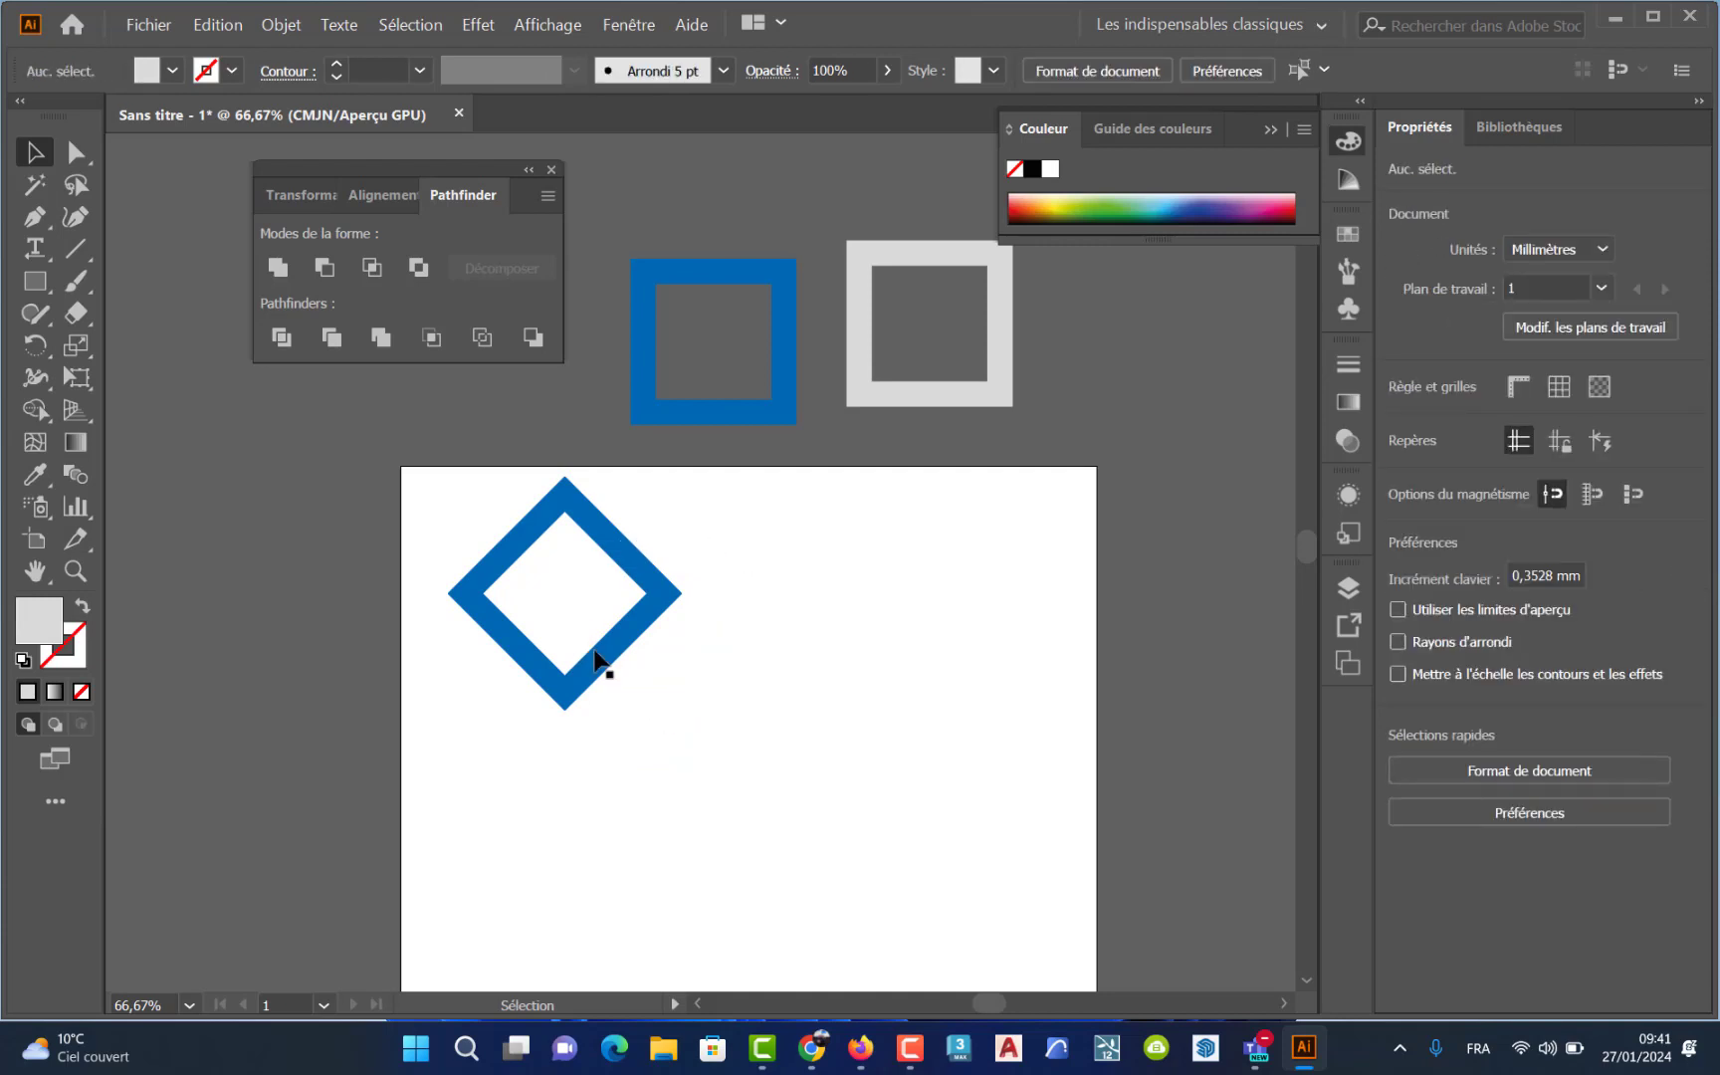
left_click(597, 662)
- Alt-drag a trial copy of the blue diamond to the right, then undo it
left_click_drag(605, 681, 699, 677)
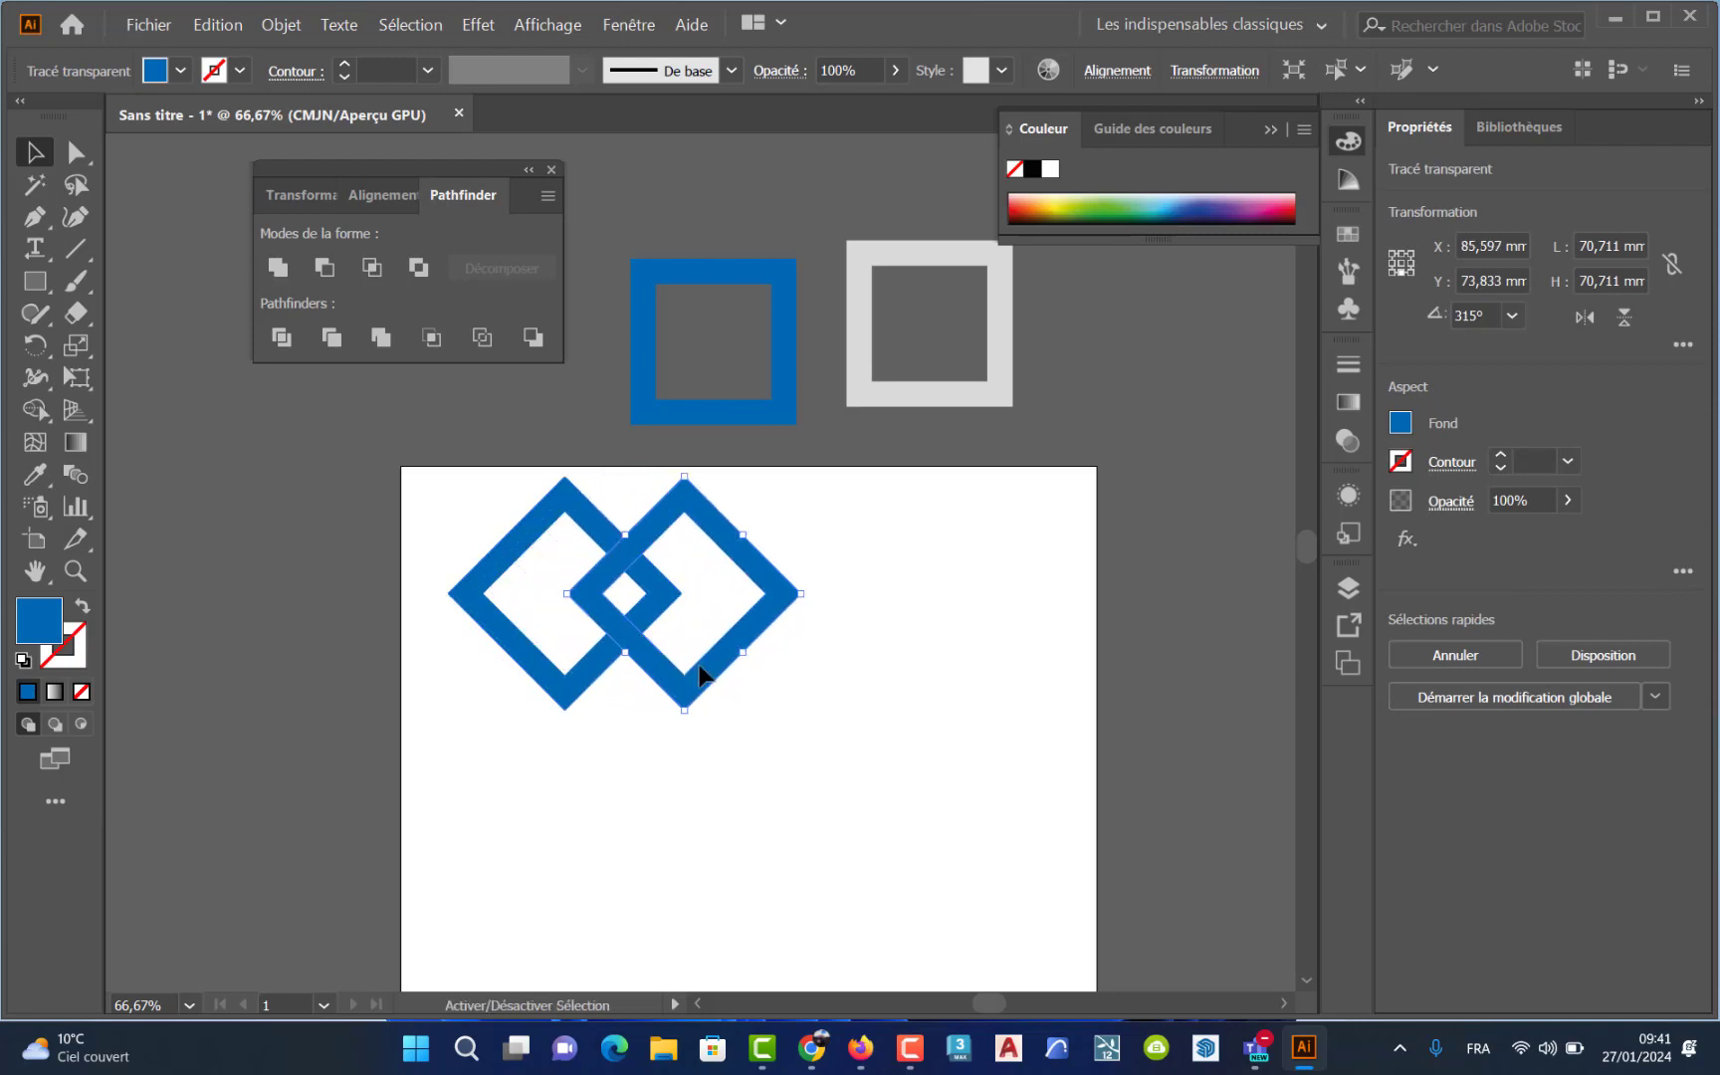
key("a")
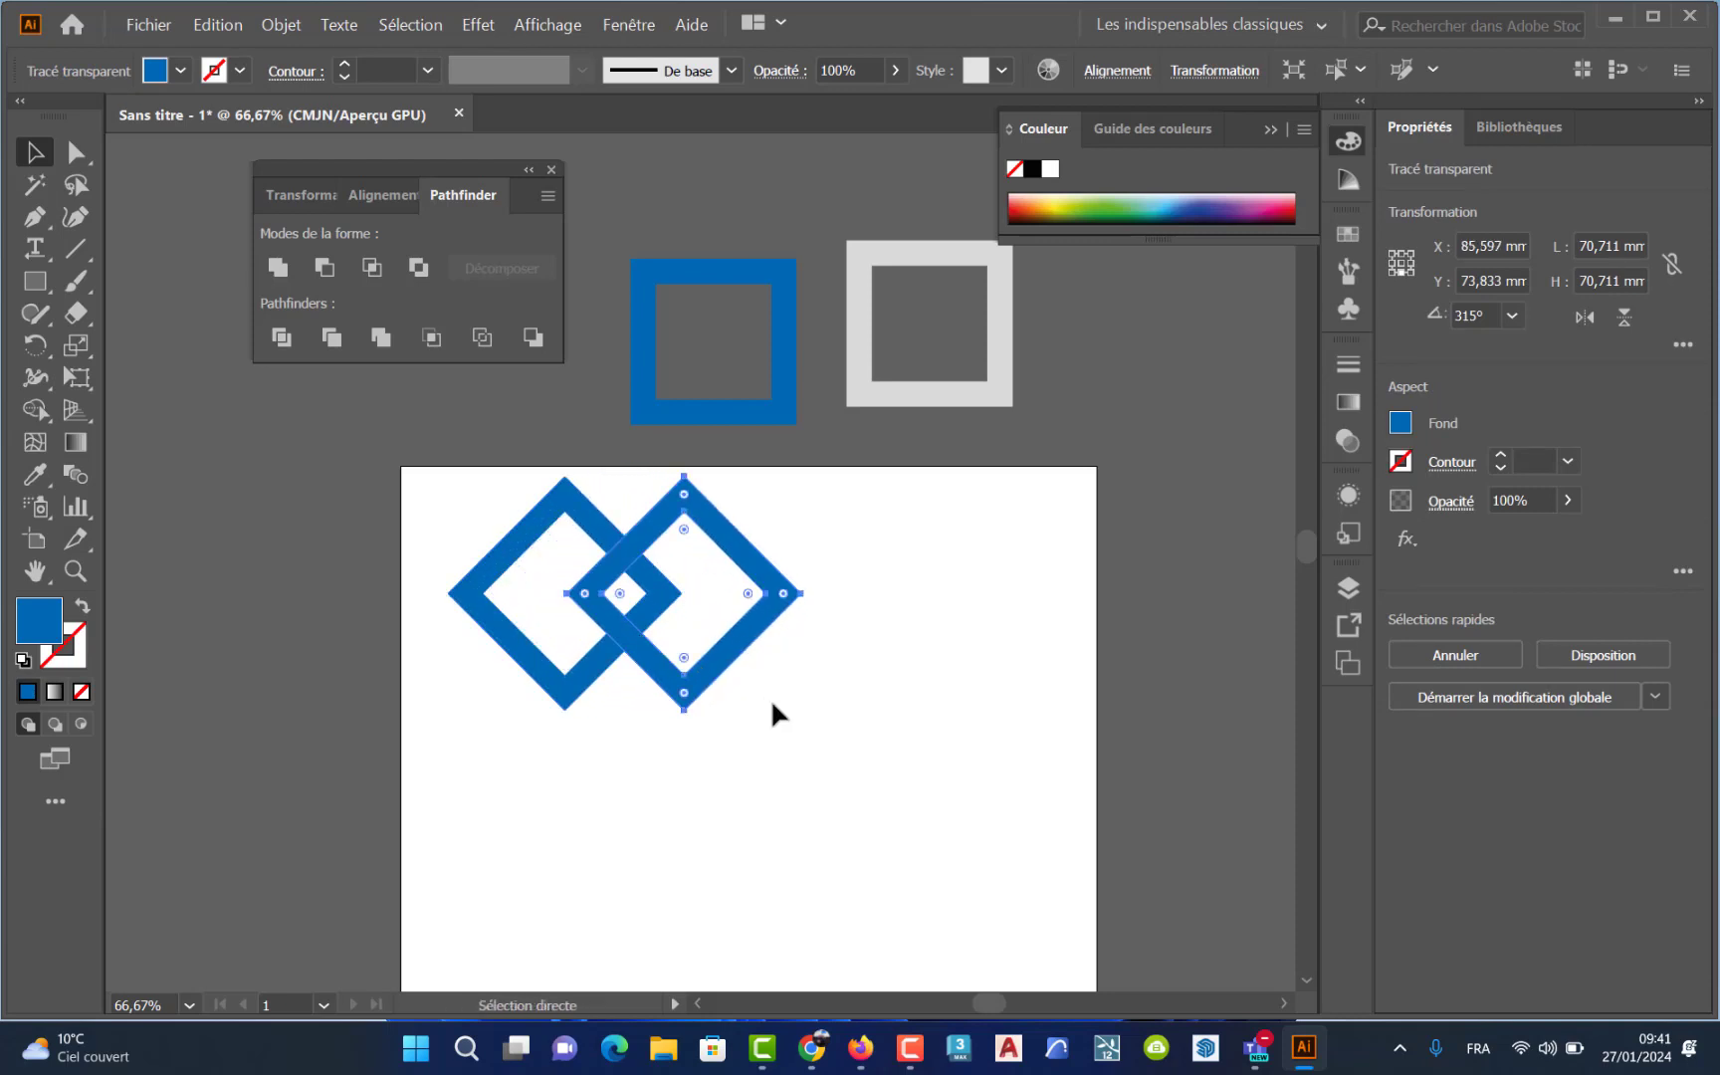
key("ctrl+z")
key("v")
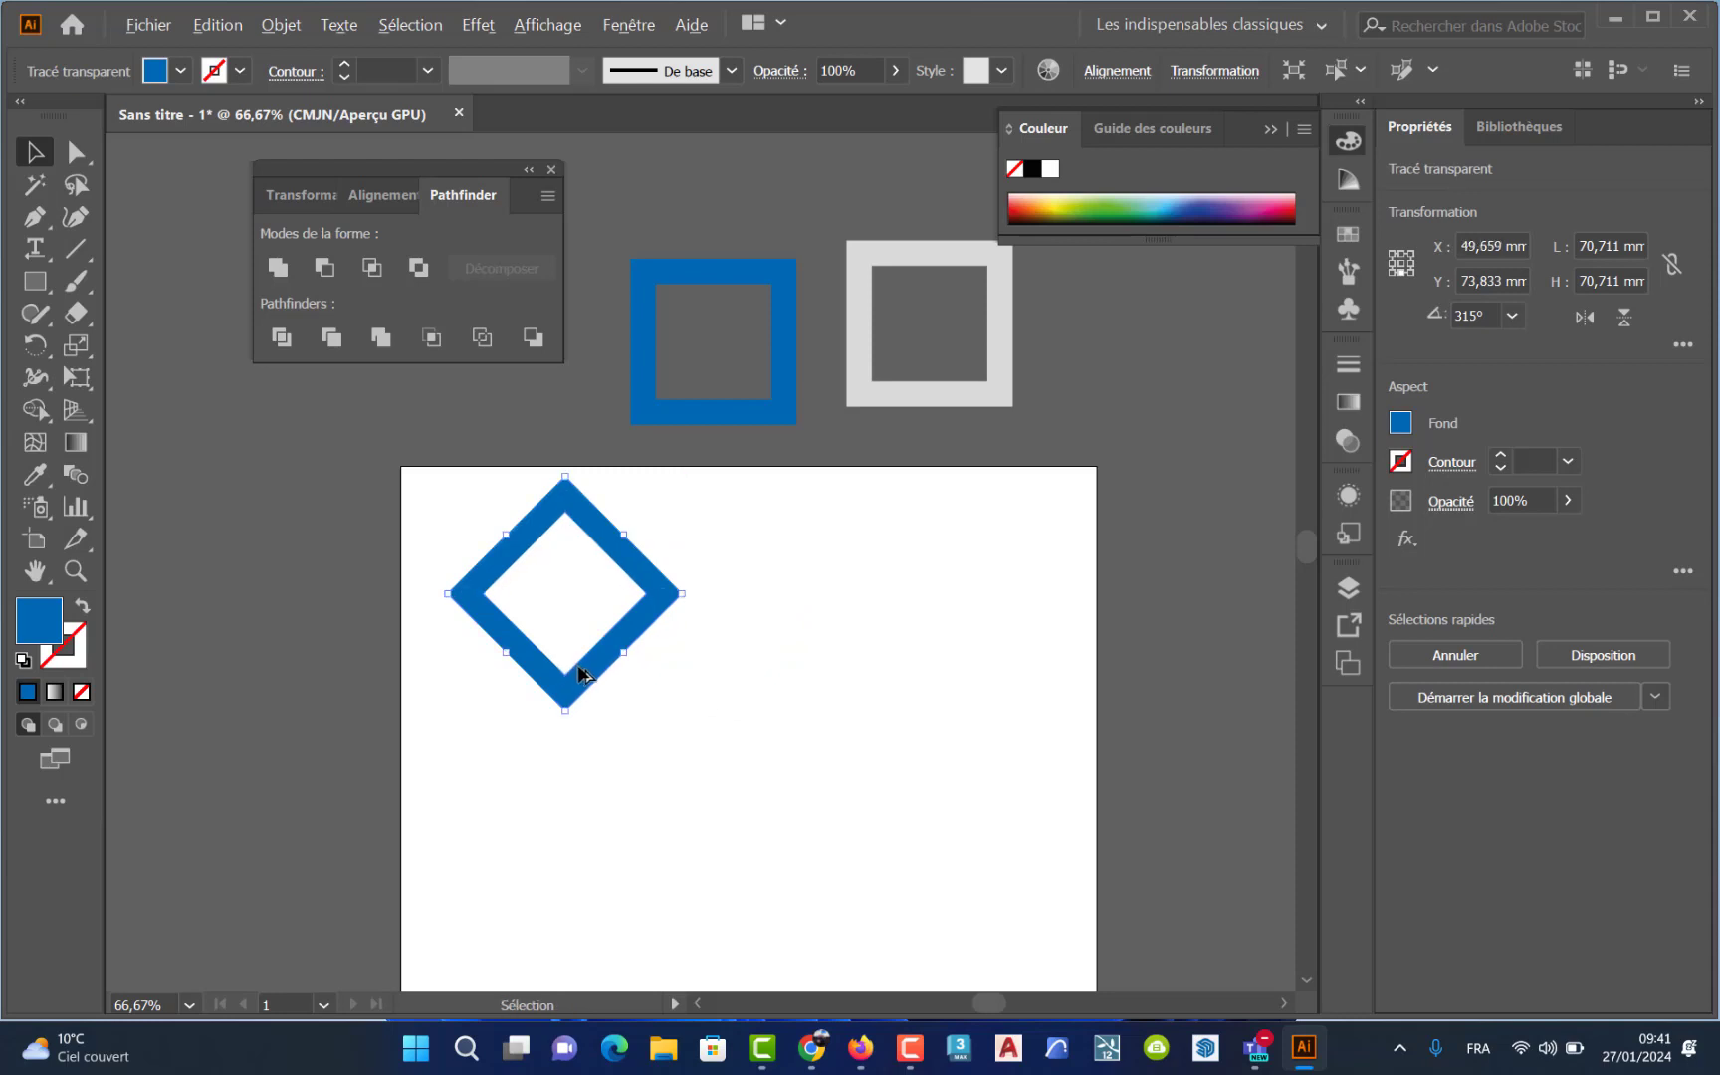
- Make overlapping diamond copies with Ctrl+D, undo them, and bring up the diamond's Move settings
left_click_drag(582, 675, 690, 686)
key("a")
key("ctrl+d")
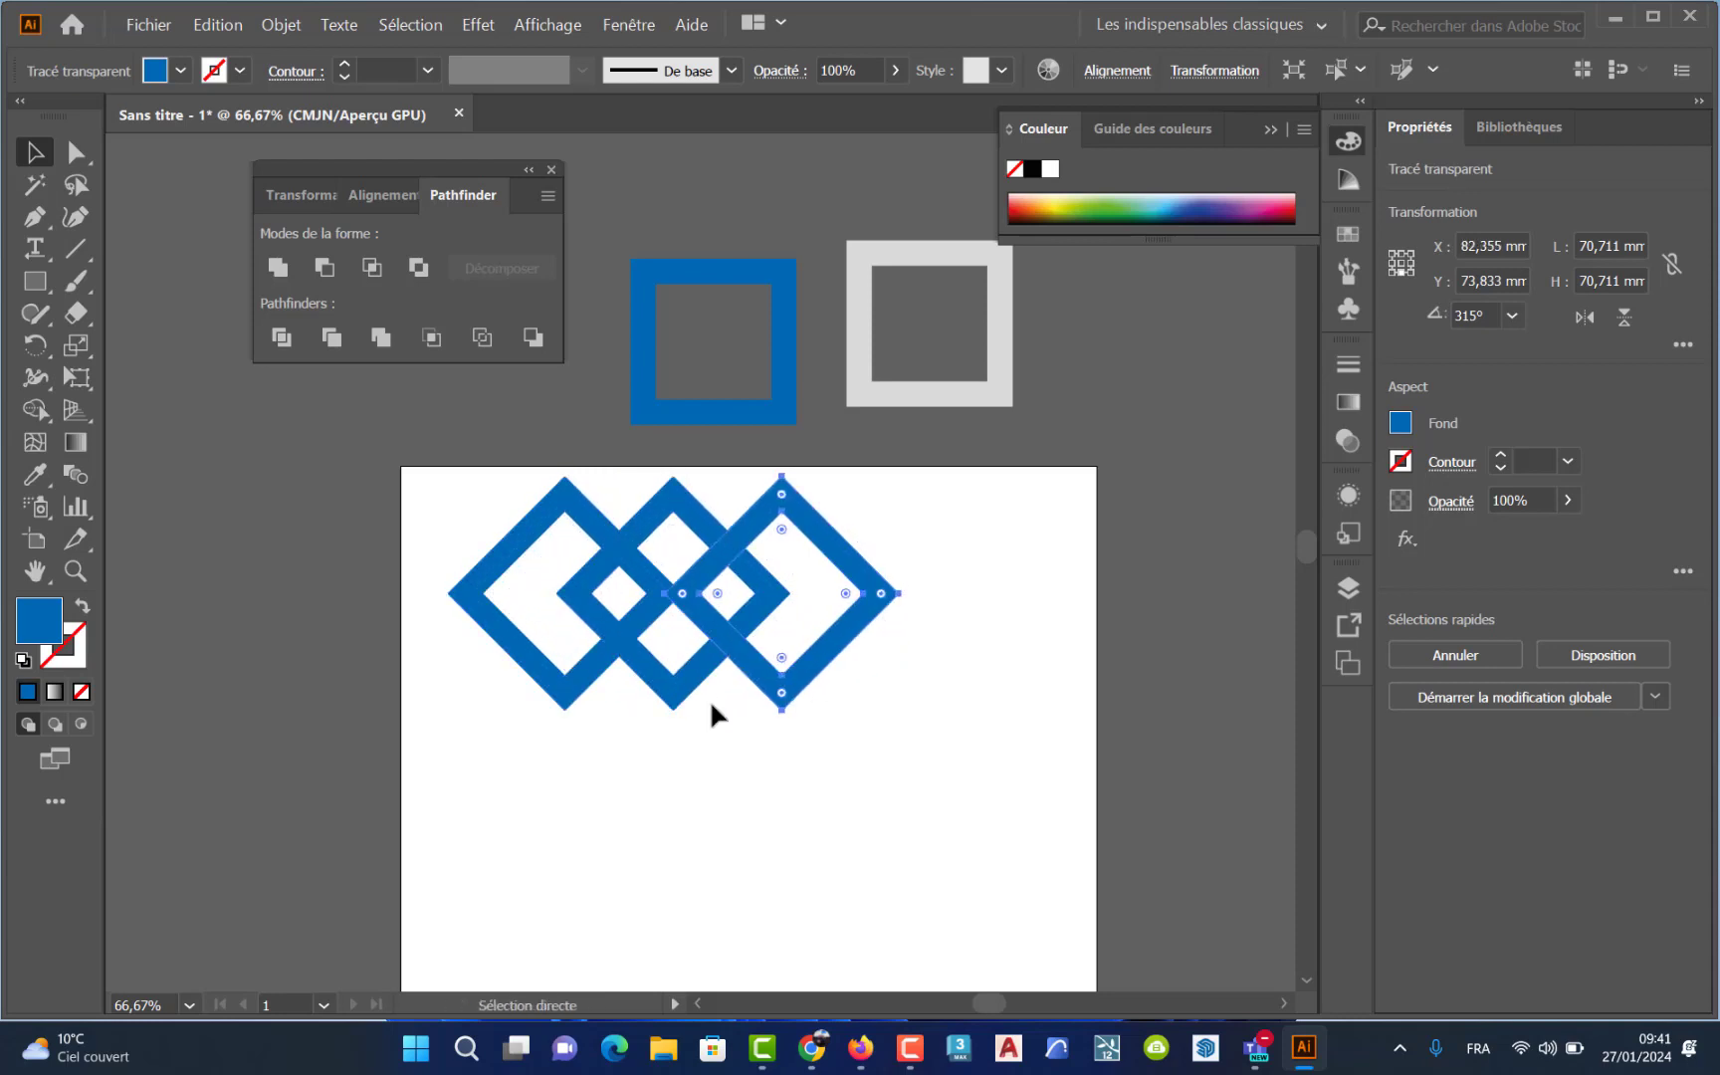
key("ctrl+z")
key("ctrl+z")
key("v")
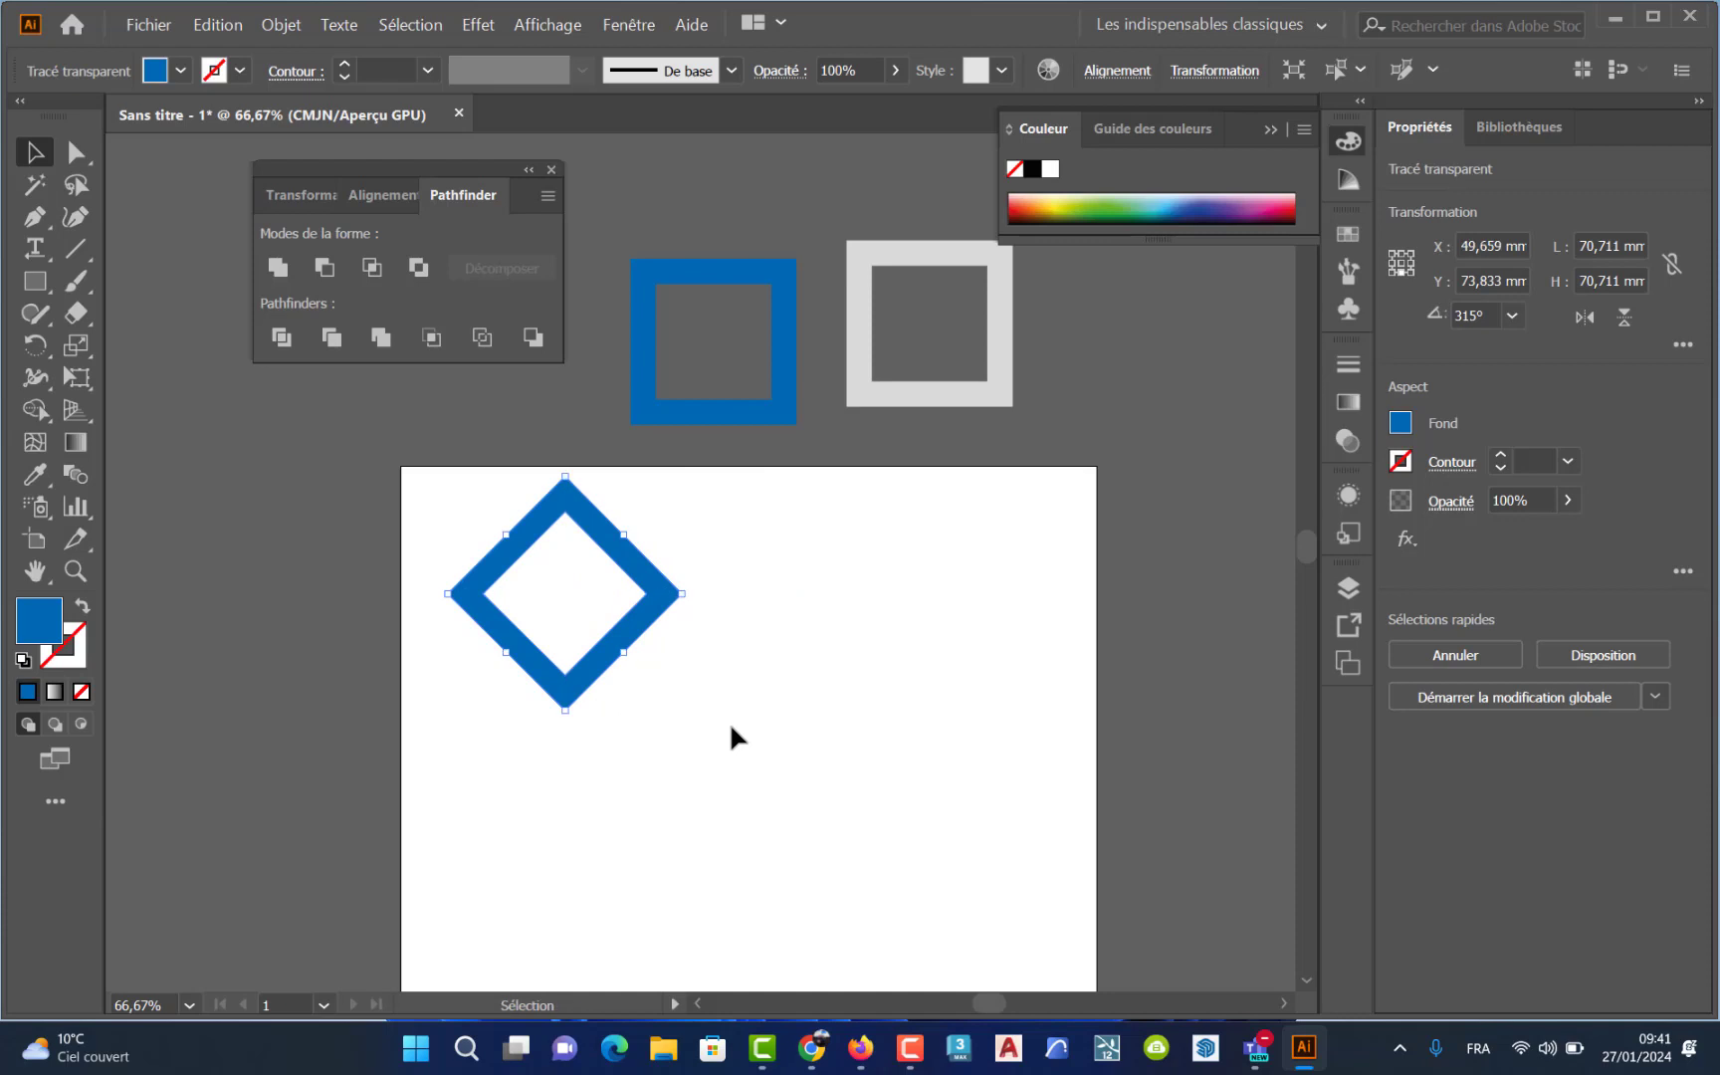
key("Return")
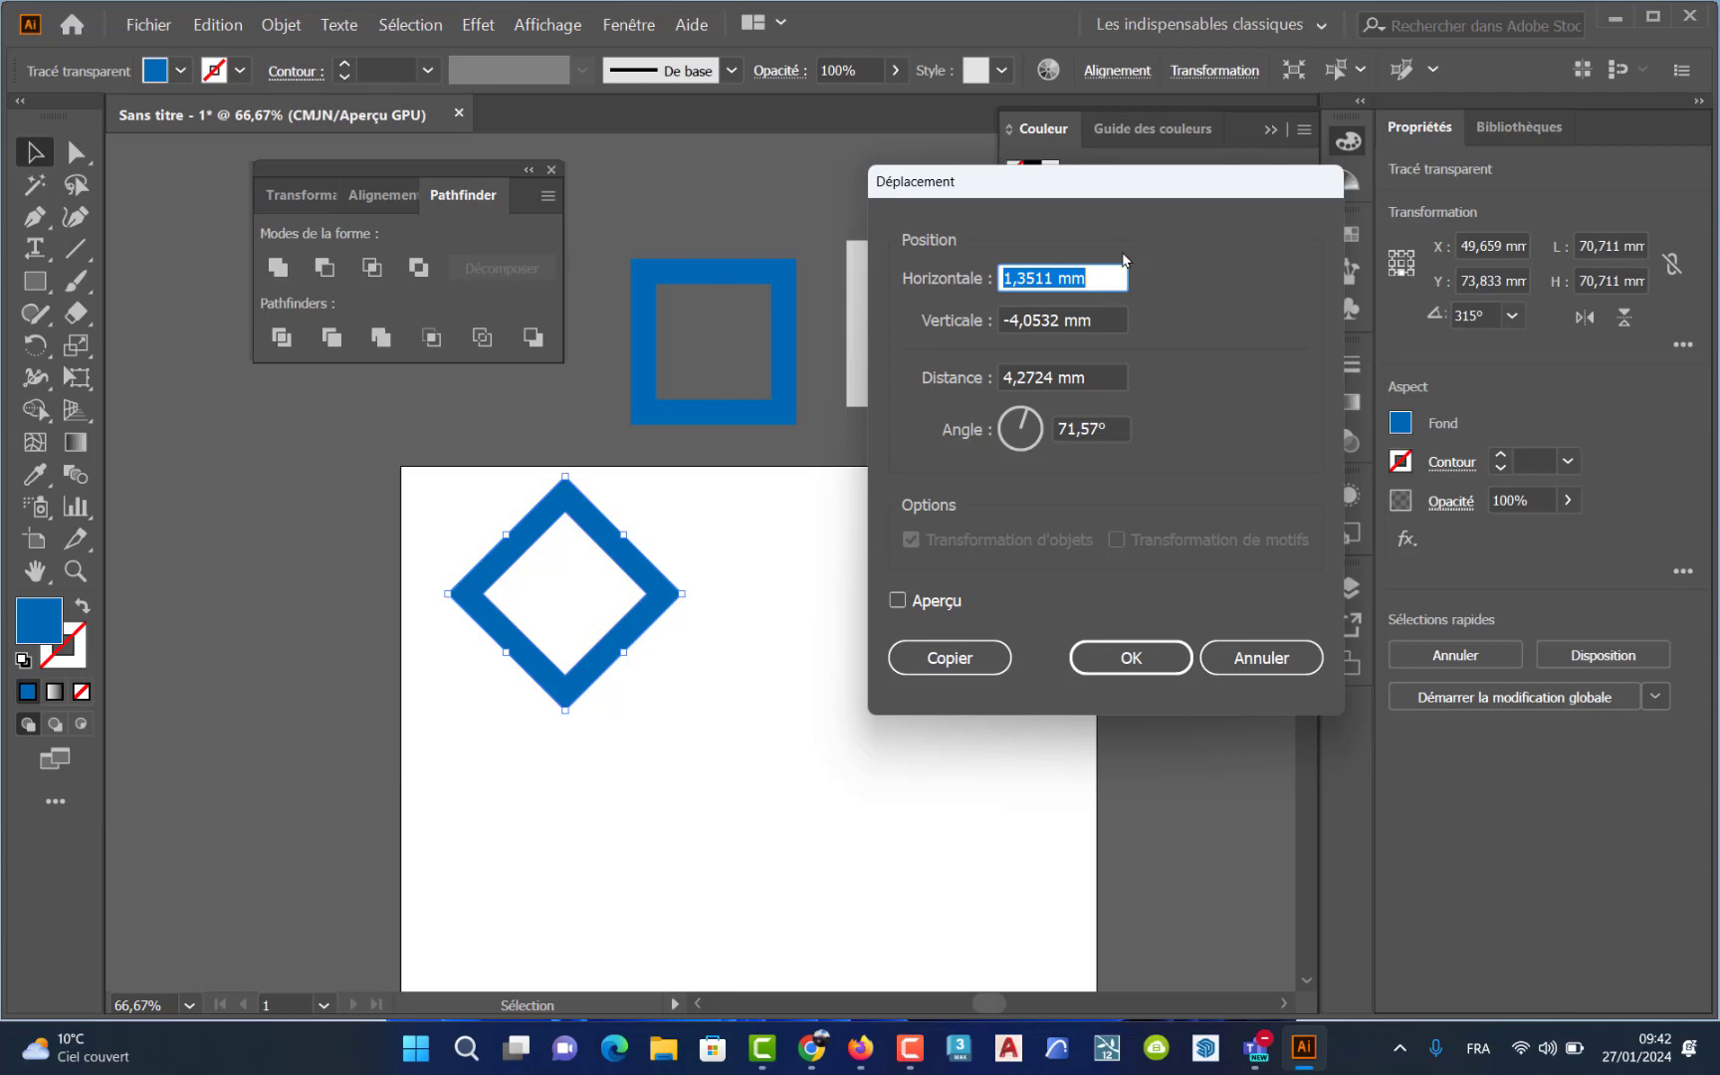
- Copy the diamond 50 mm right with 0 vertical offset via Move, then undo that copy
type("50")
key("Tab")
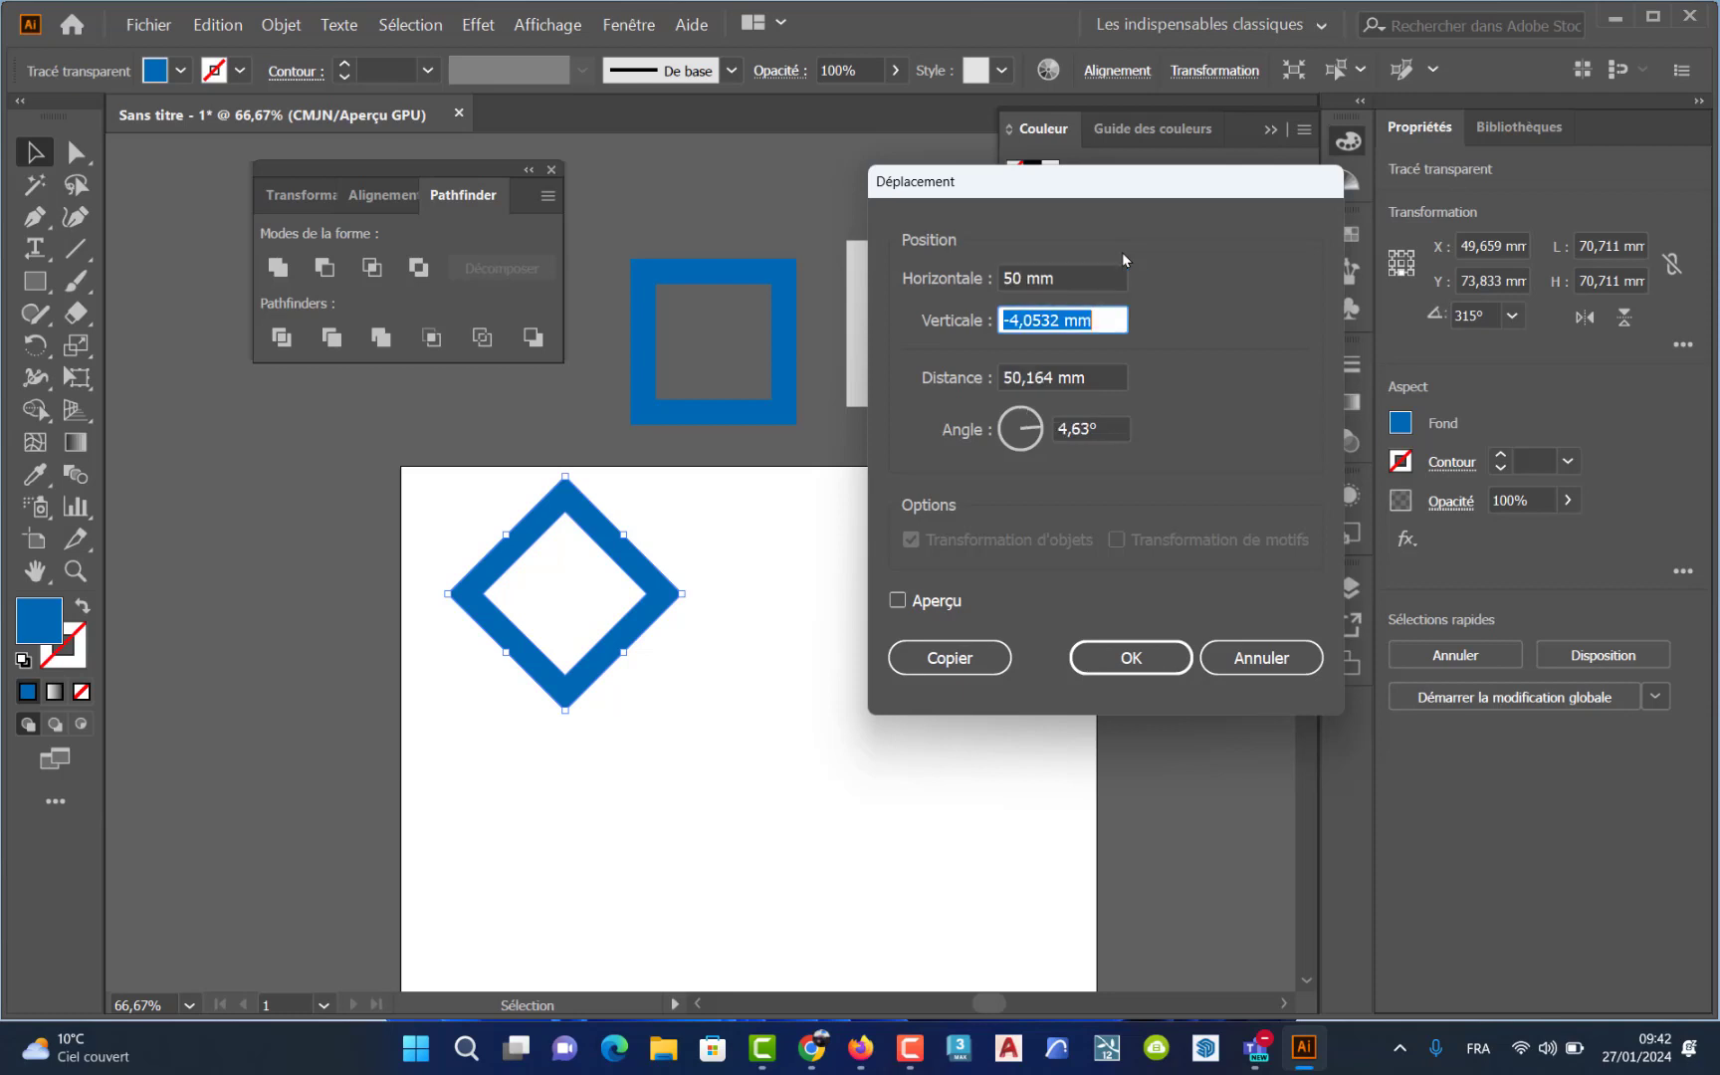
type("0")
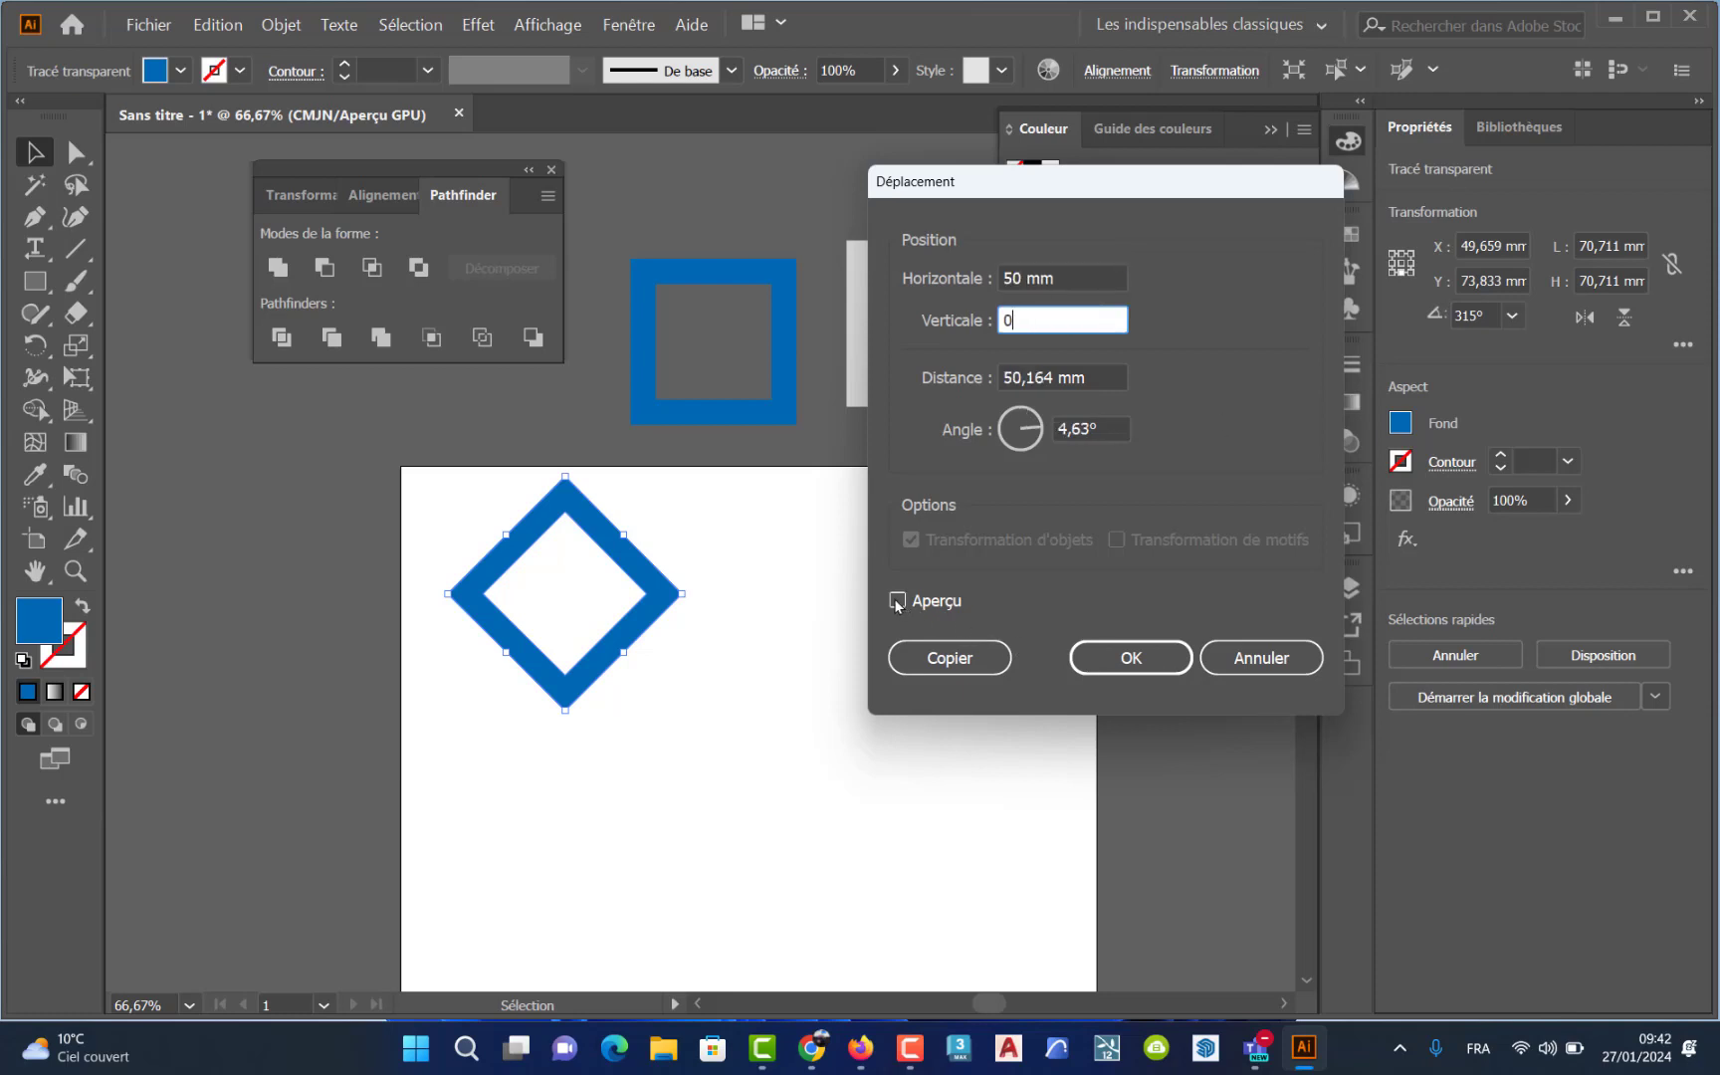
left_click(897, 601)
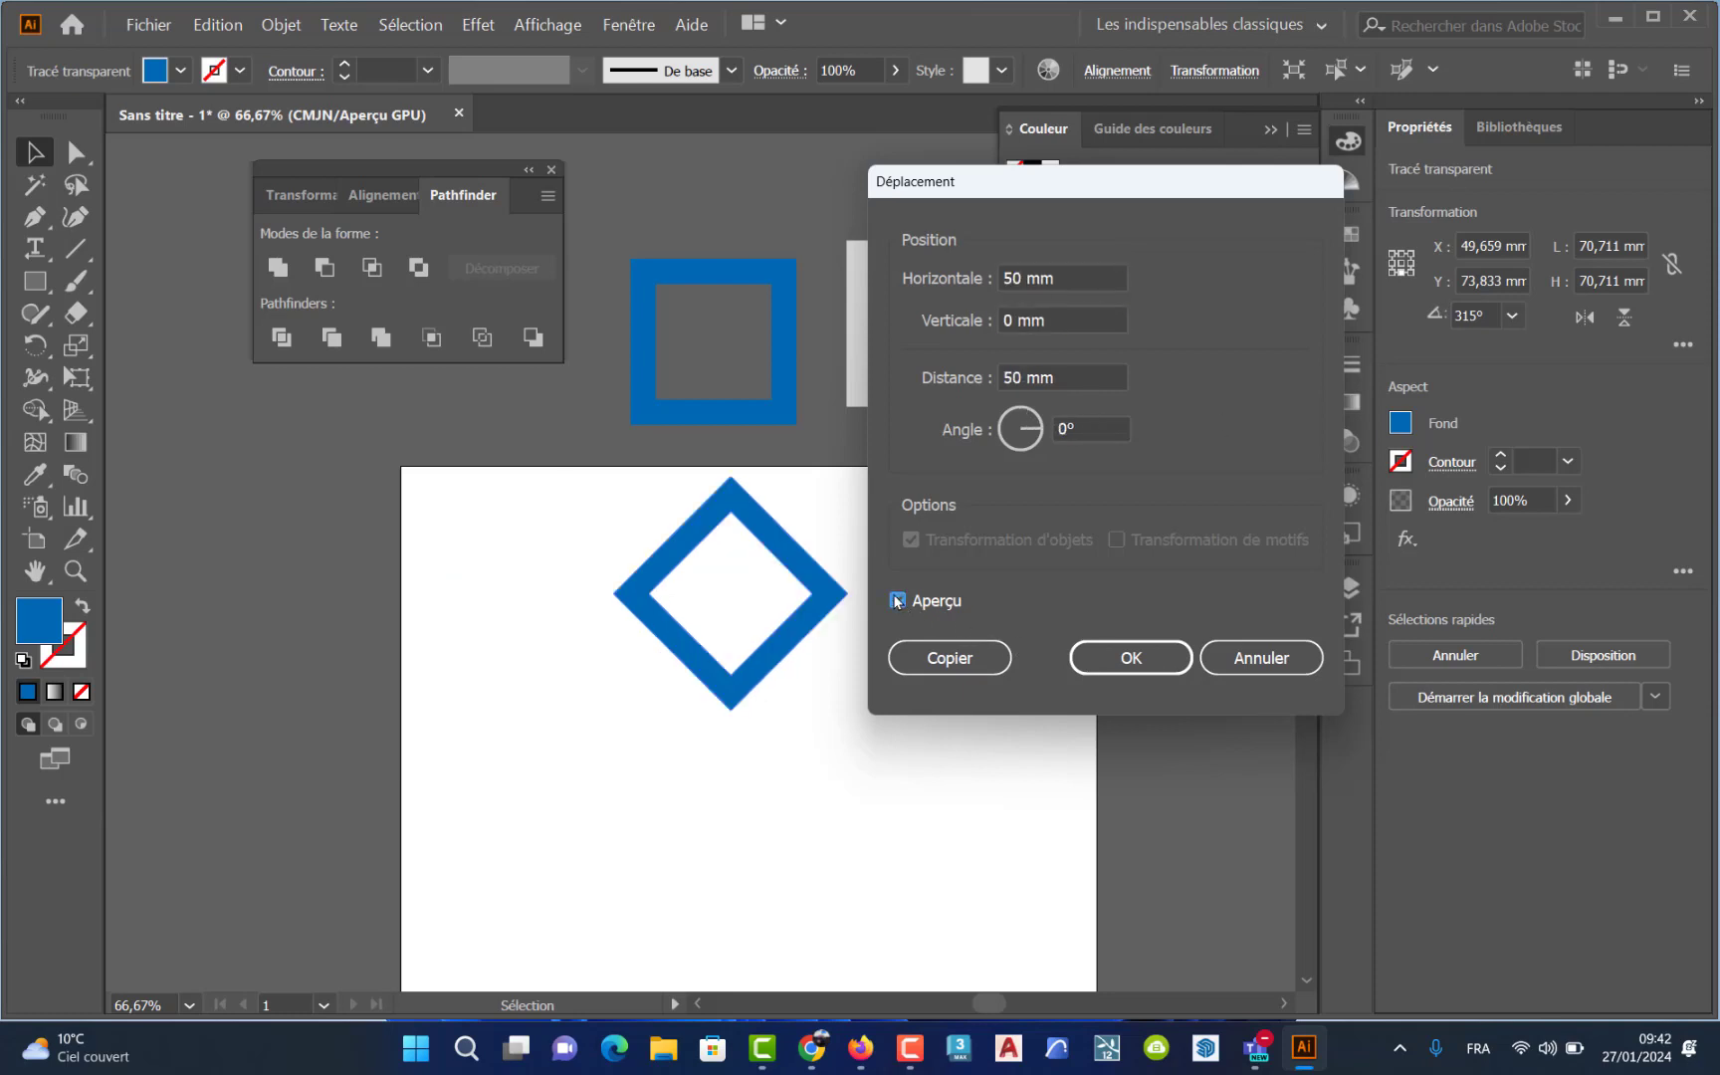
left_click(949, 658)
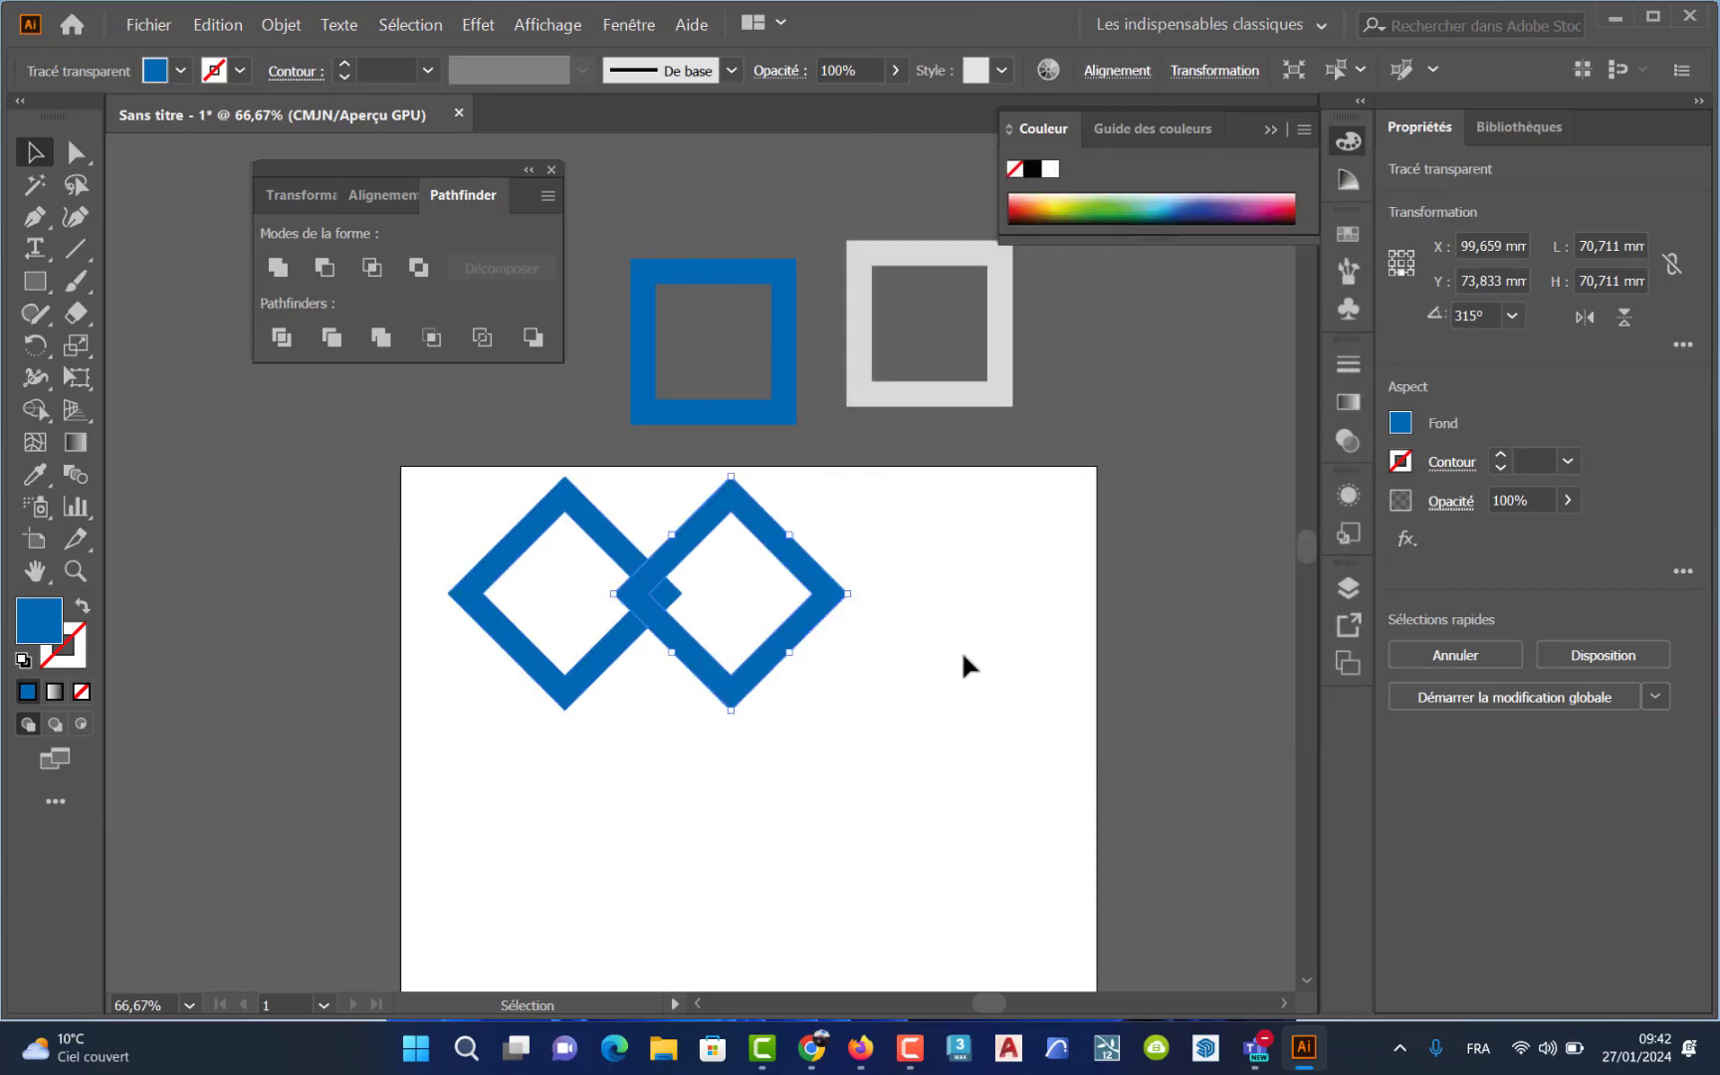
key("ctrl+z")
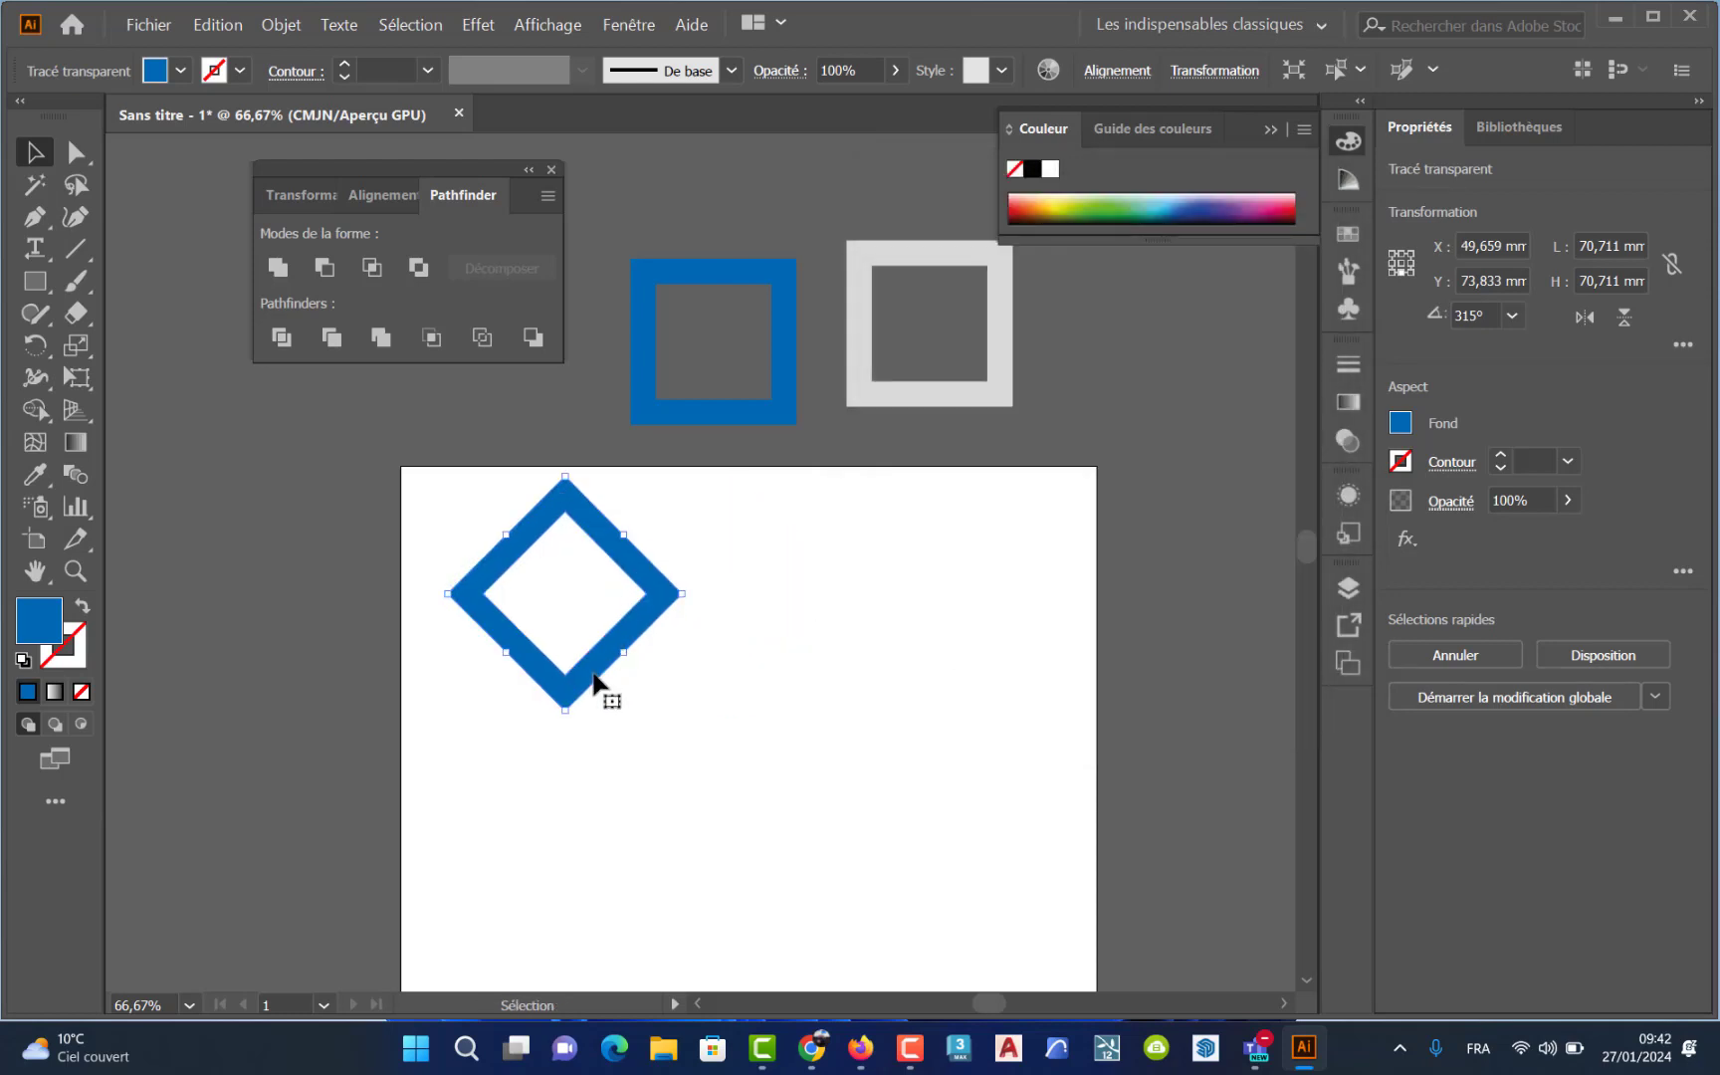
- Alt-drag an overlapping duplicate, give it the grey square's fill, and select both diamonds
left_click_drag(595, 679, 708, 663)
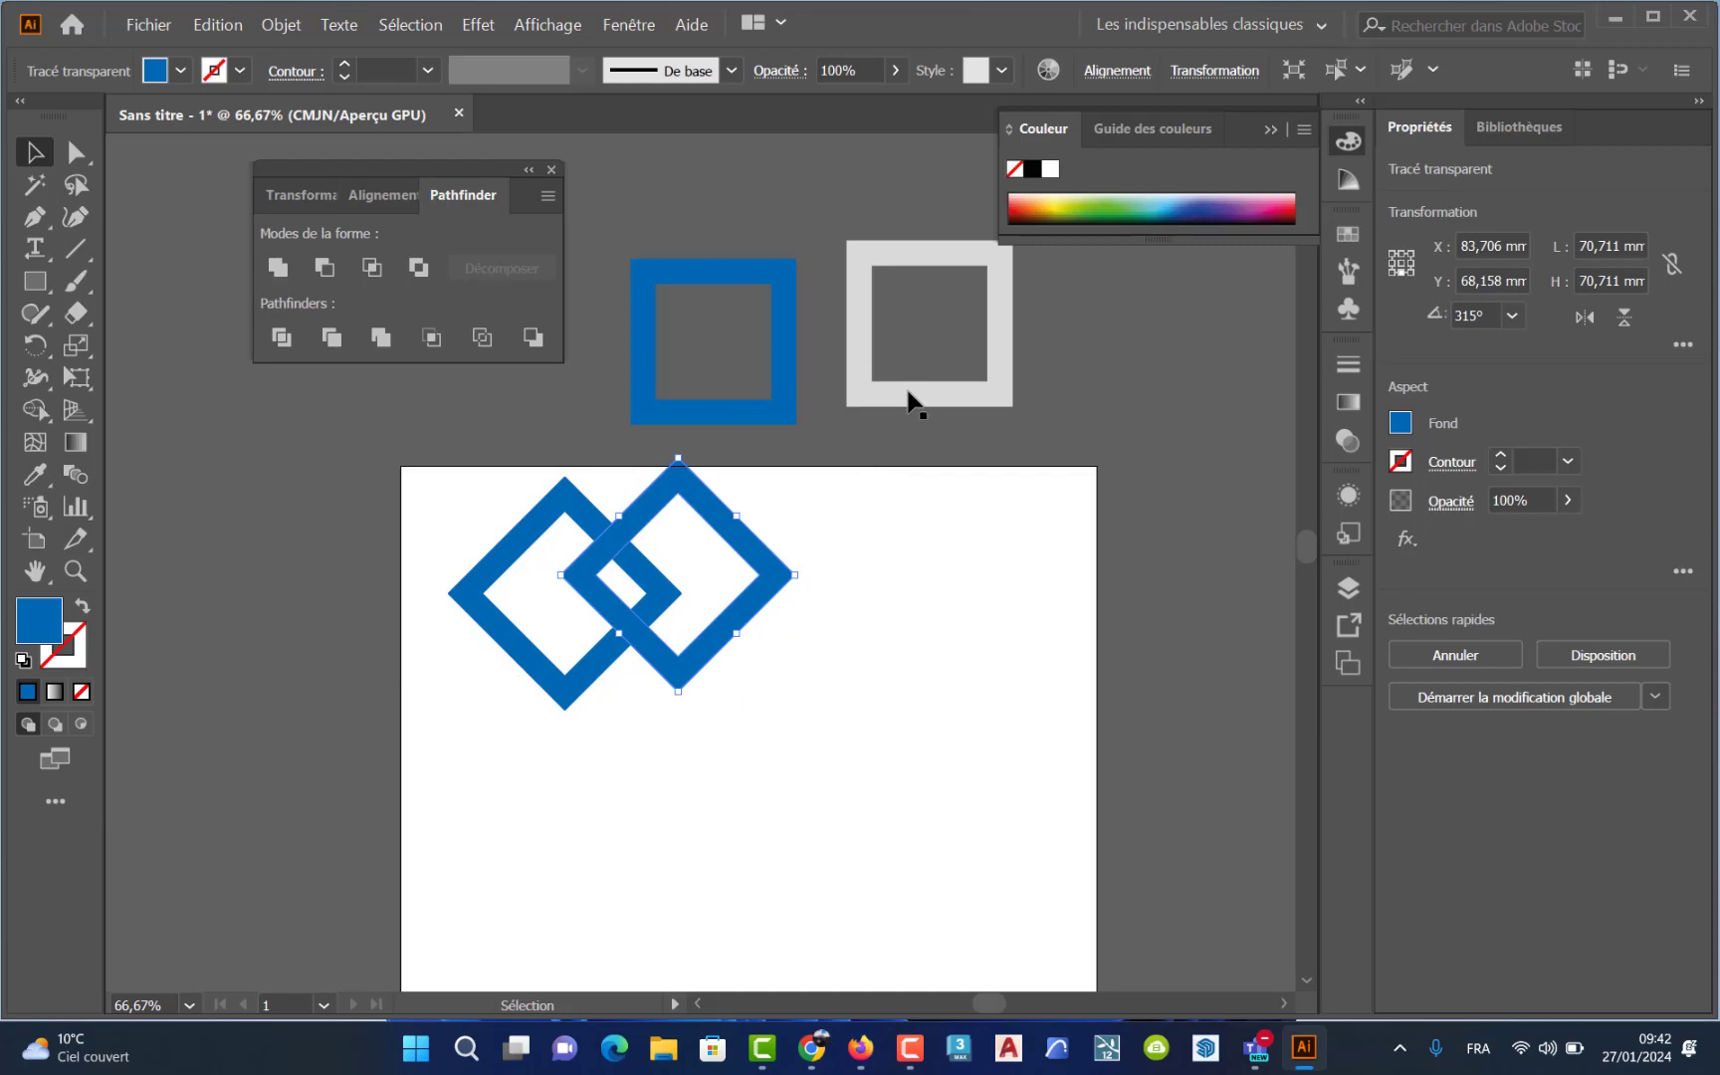
left_click(35, 474)
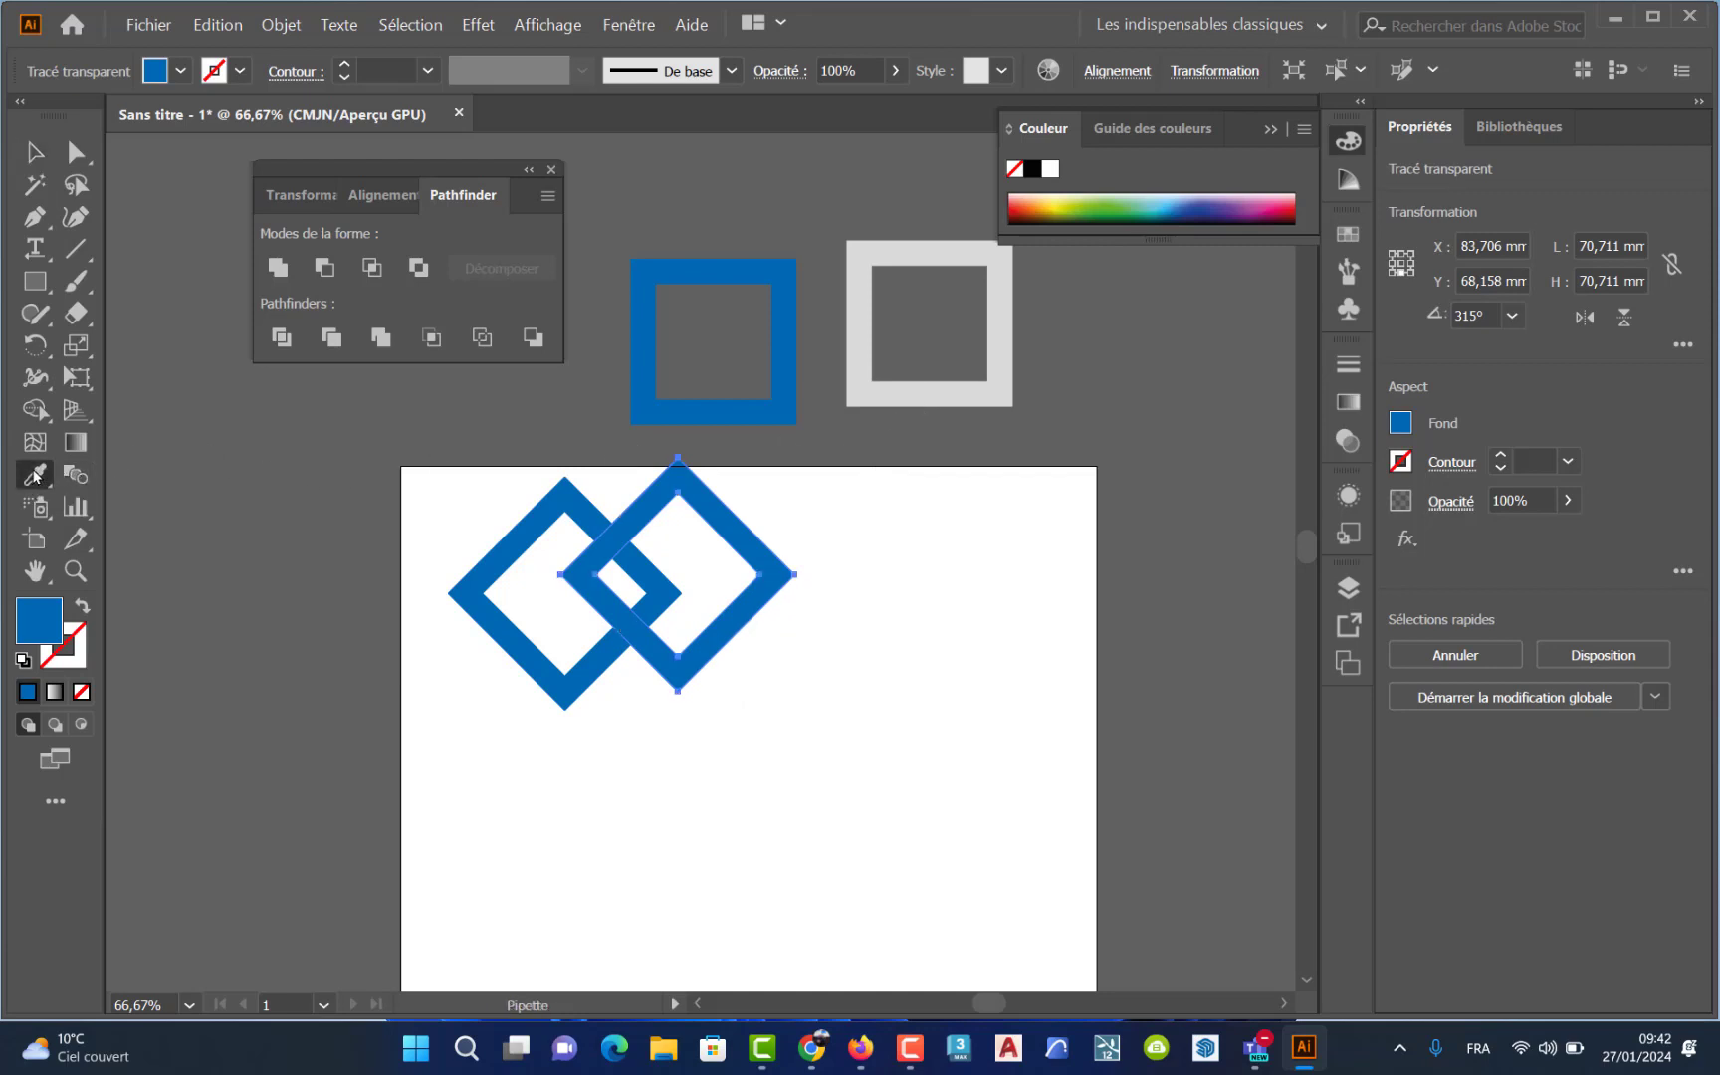
left_click(922, 394)
key("v")
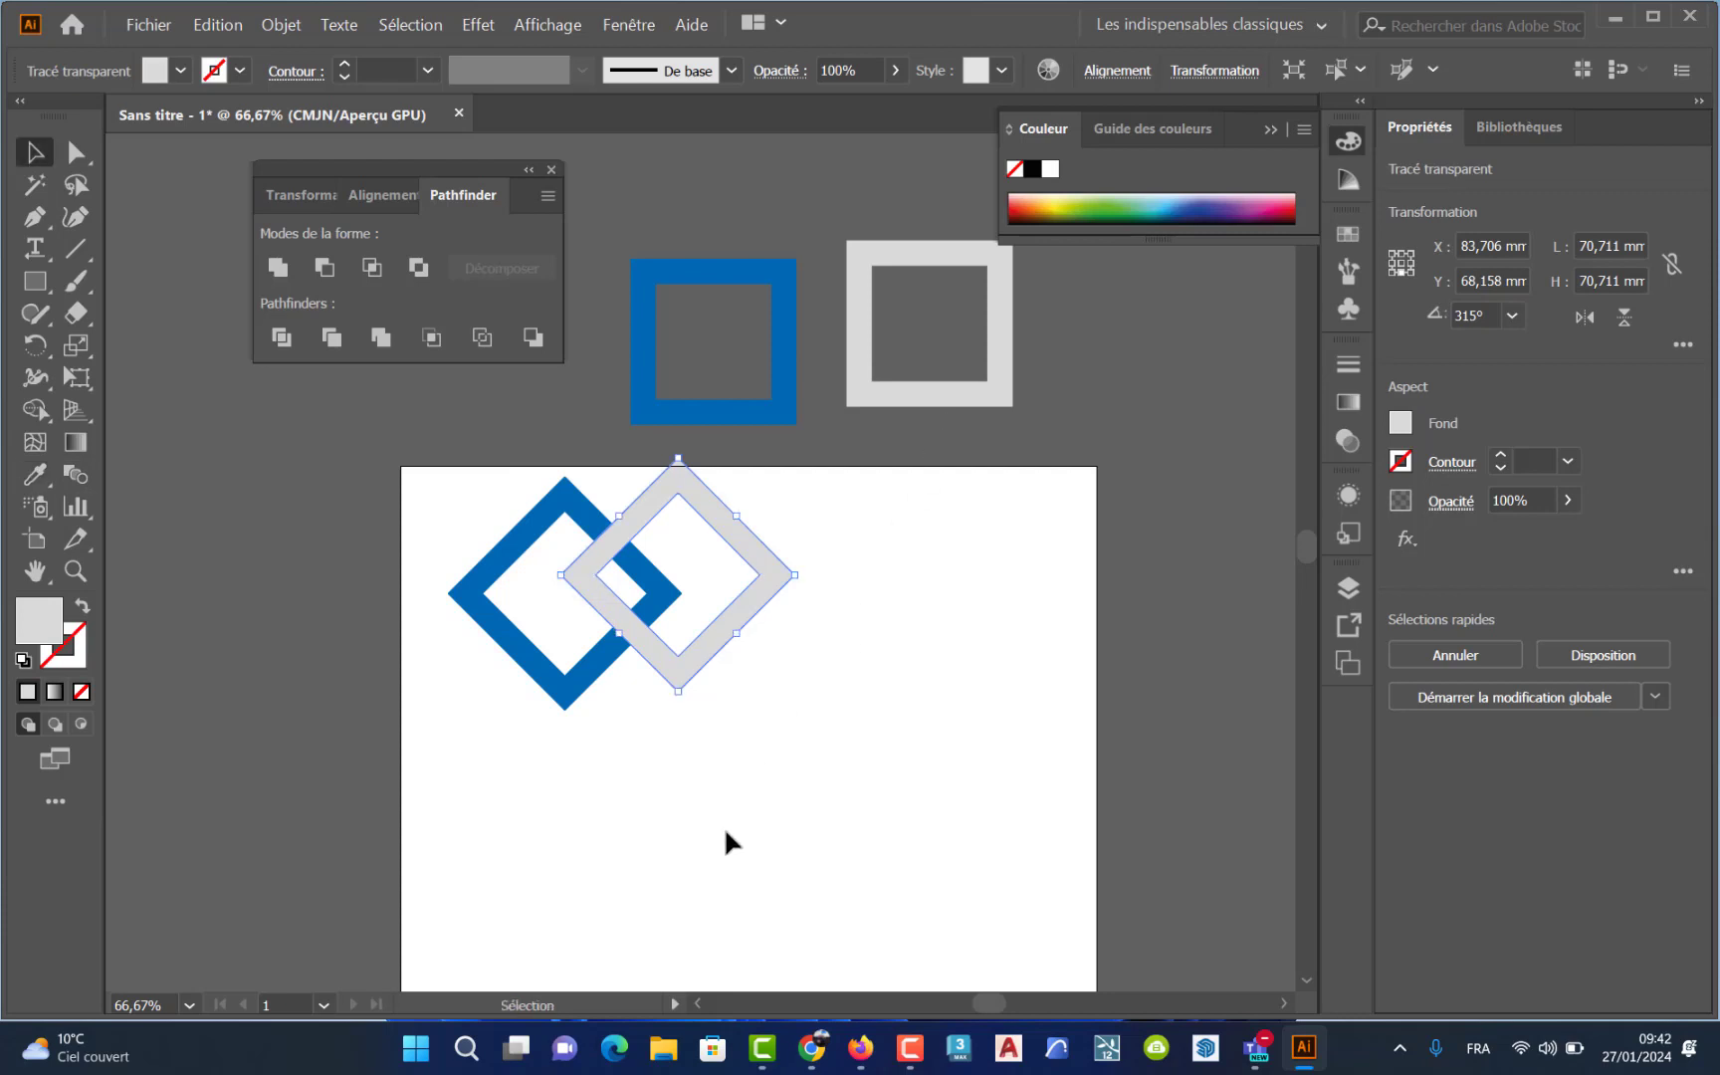
left_click(725, 842)
left_click_drag(737, 756, 503, 582)
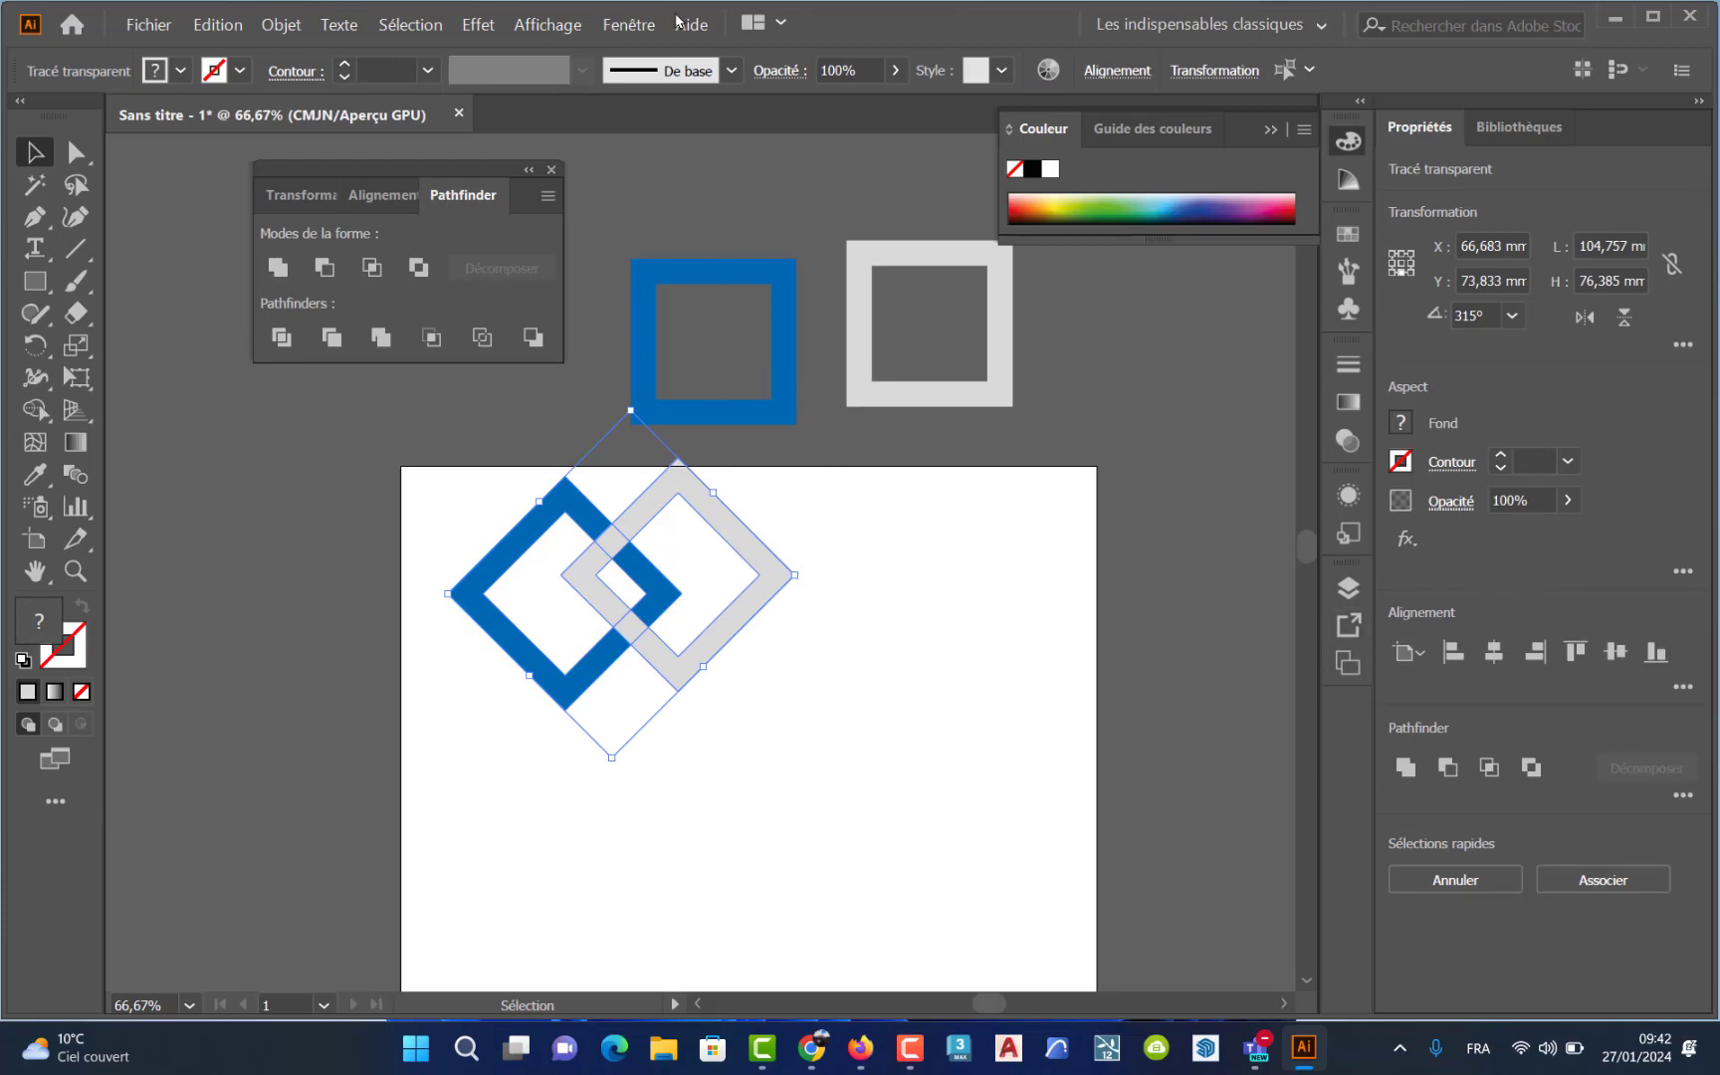
- Align the two diamonds' bottom edges relative to the selection using the Alignment panel
left_click(635, 22)
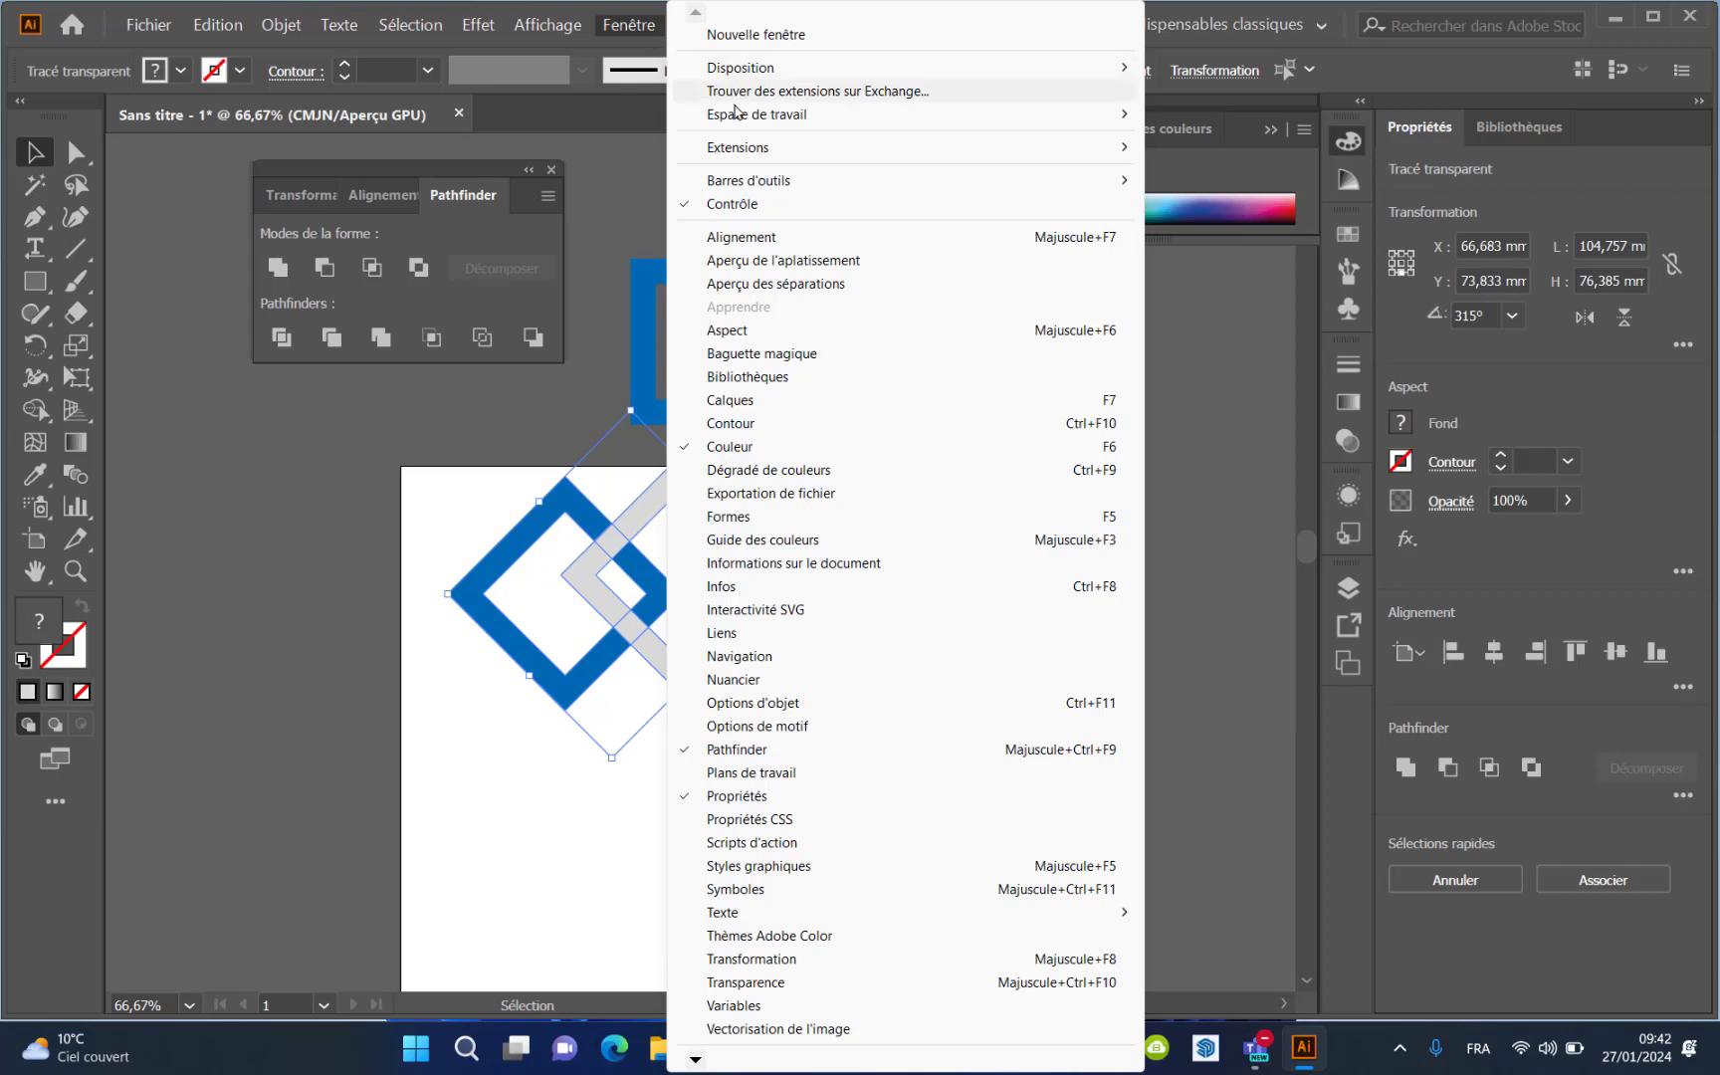
left_click(782, 239)
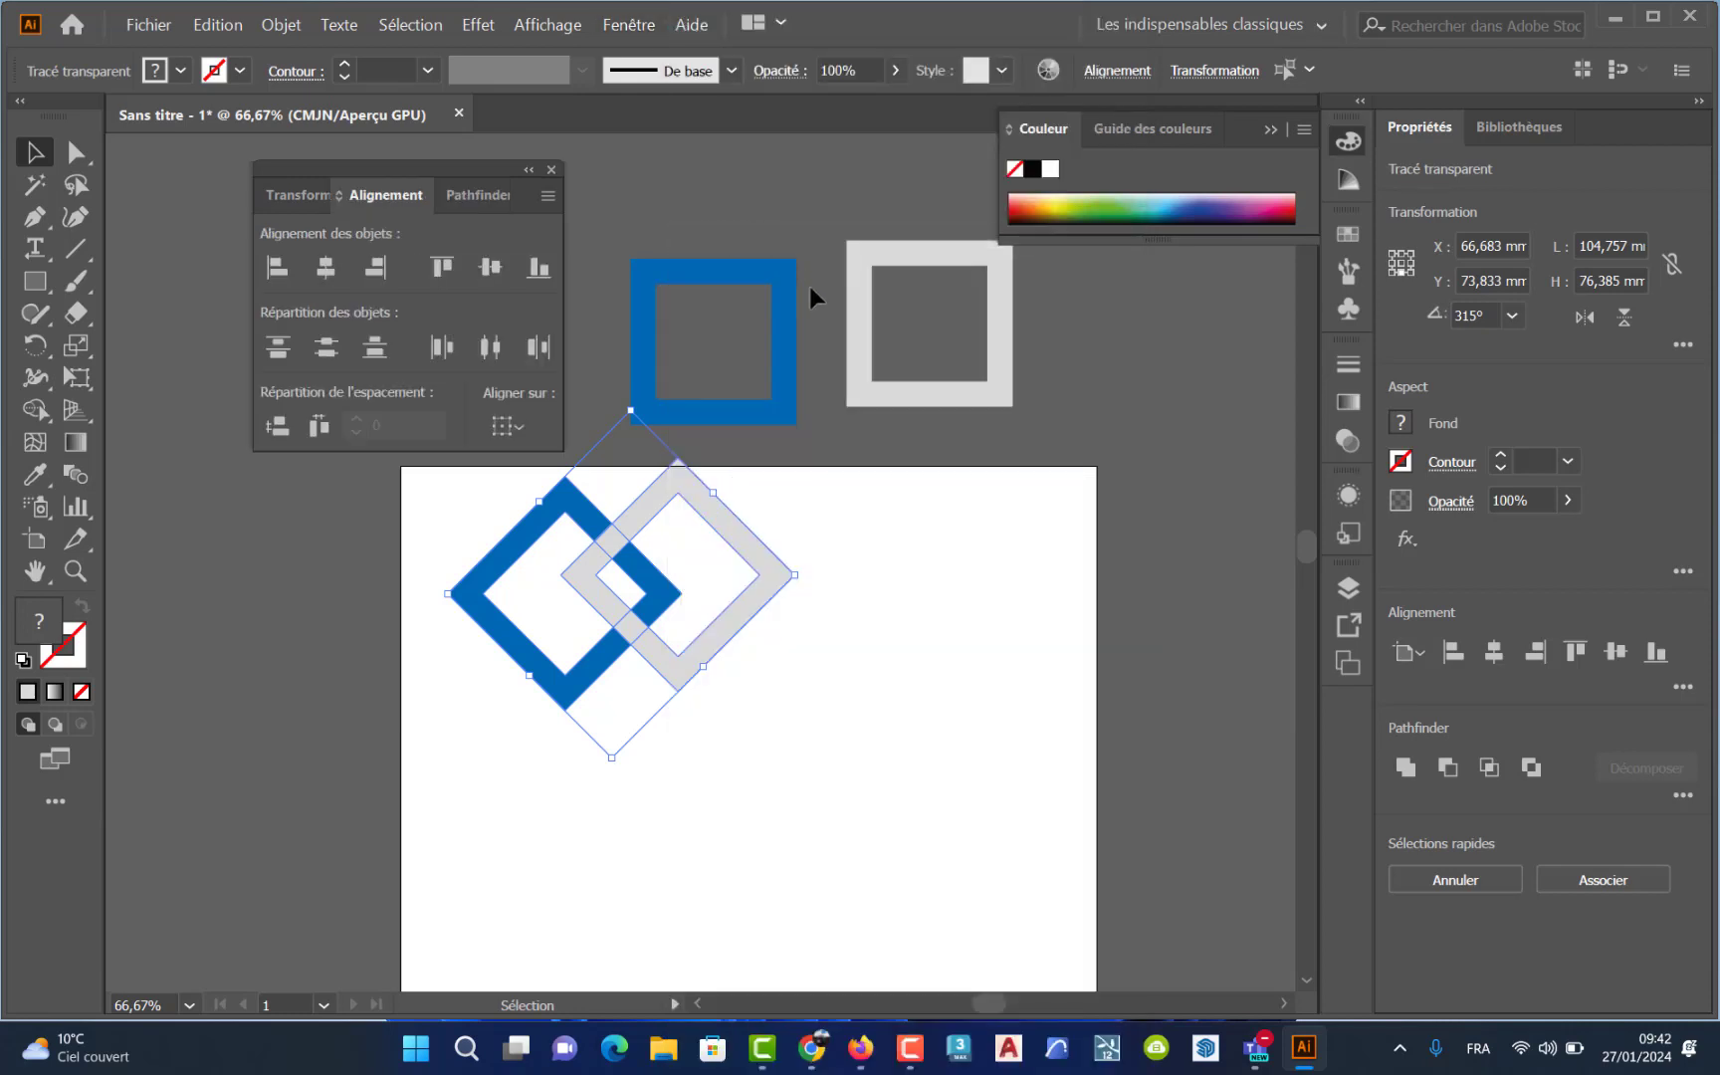
left_click(532, 278)
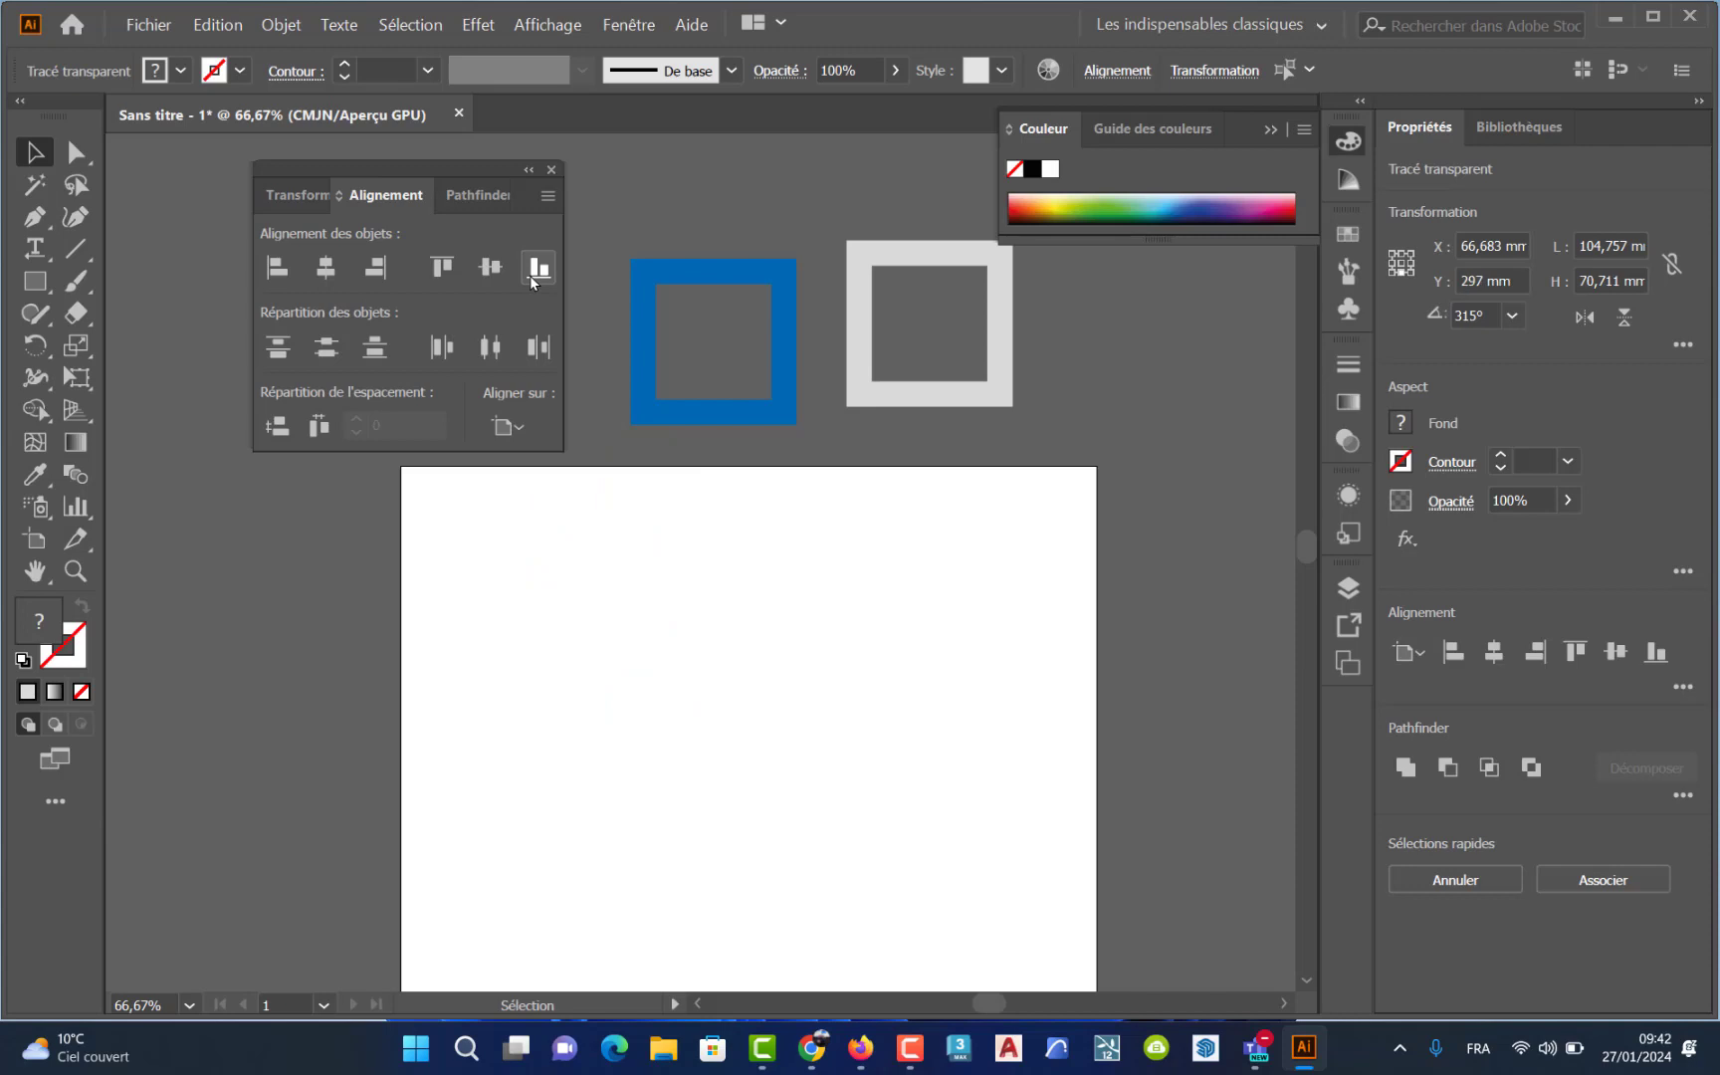
key("ctrl+z")
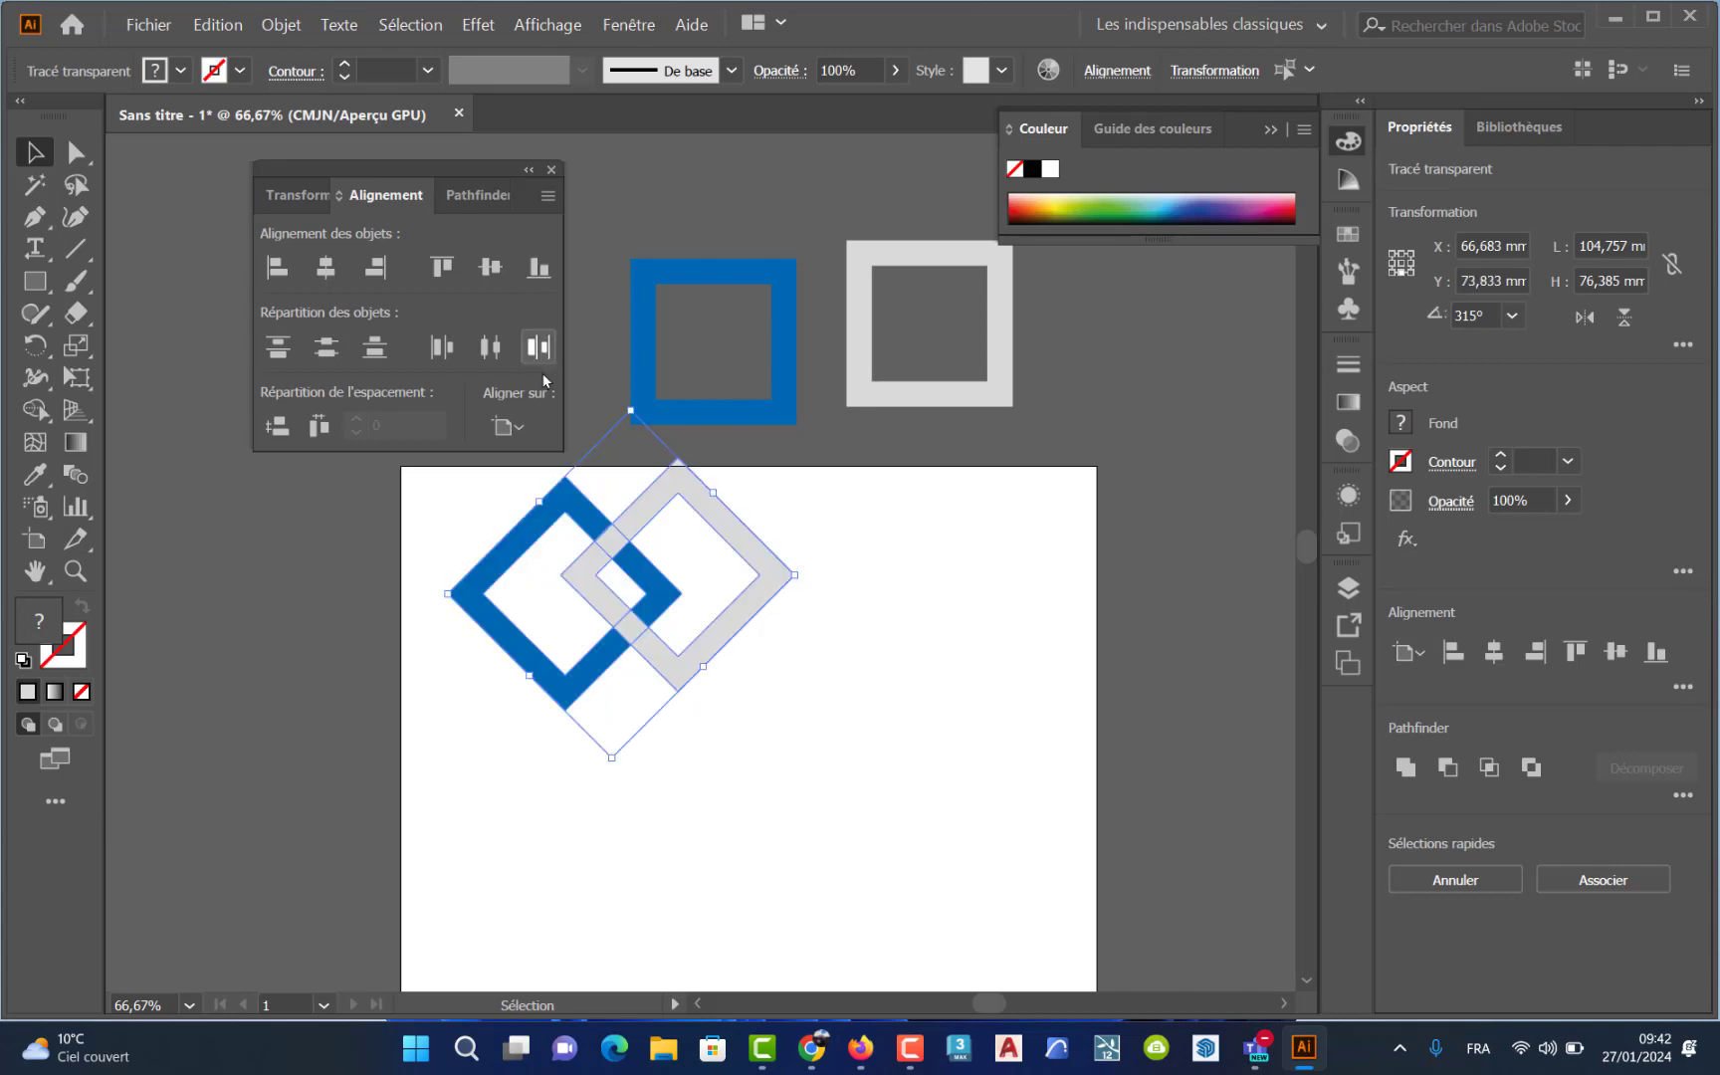
left_click(519, 433)
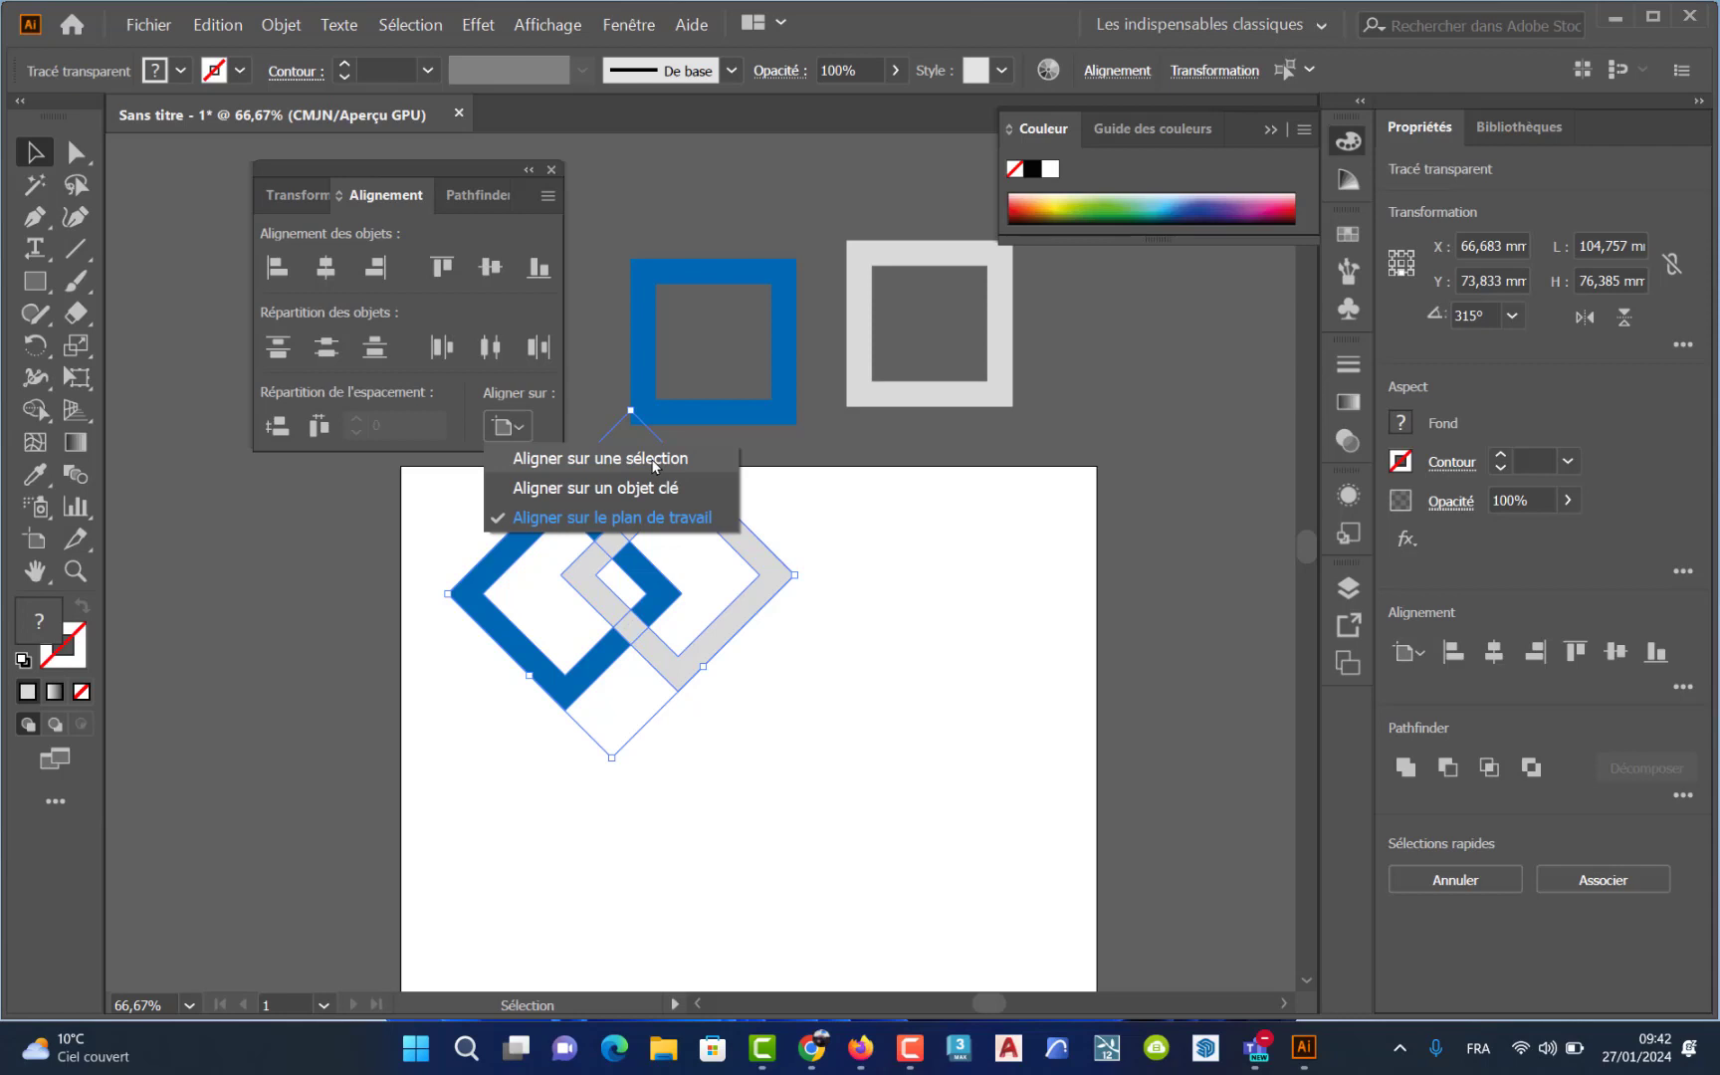
left_click(654, 459)
left_click(538, 269)
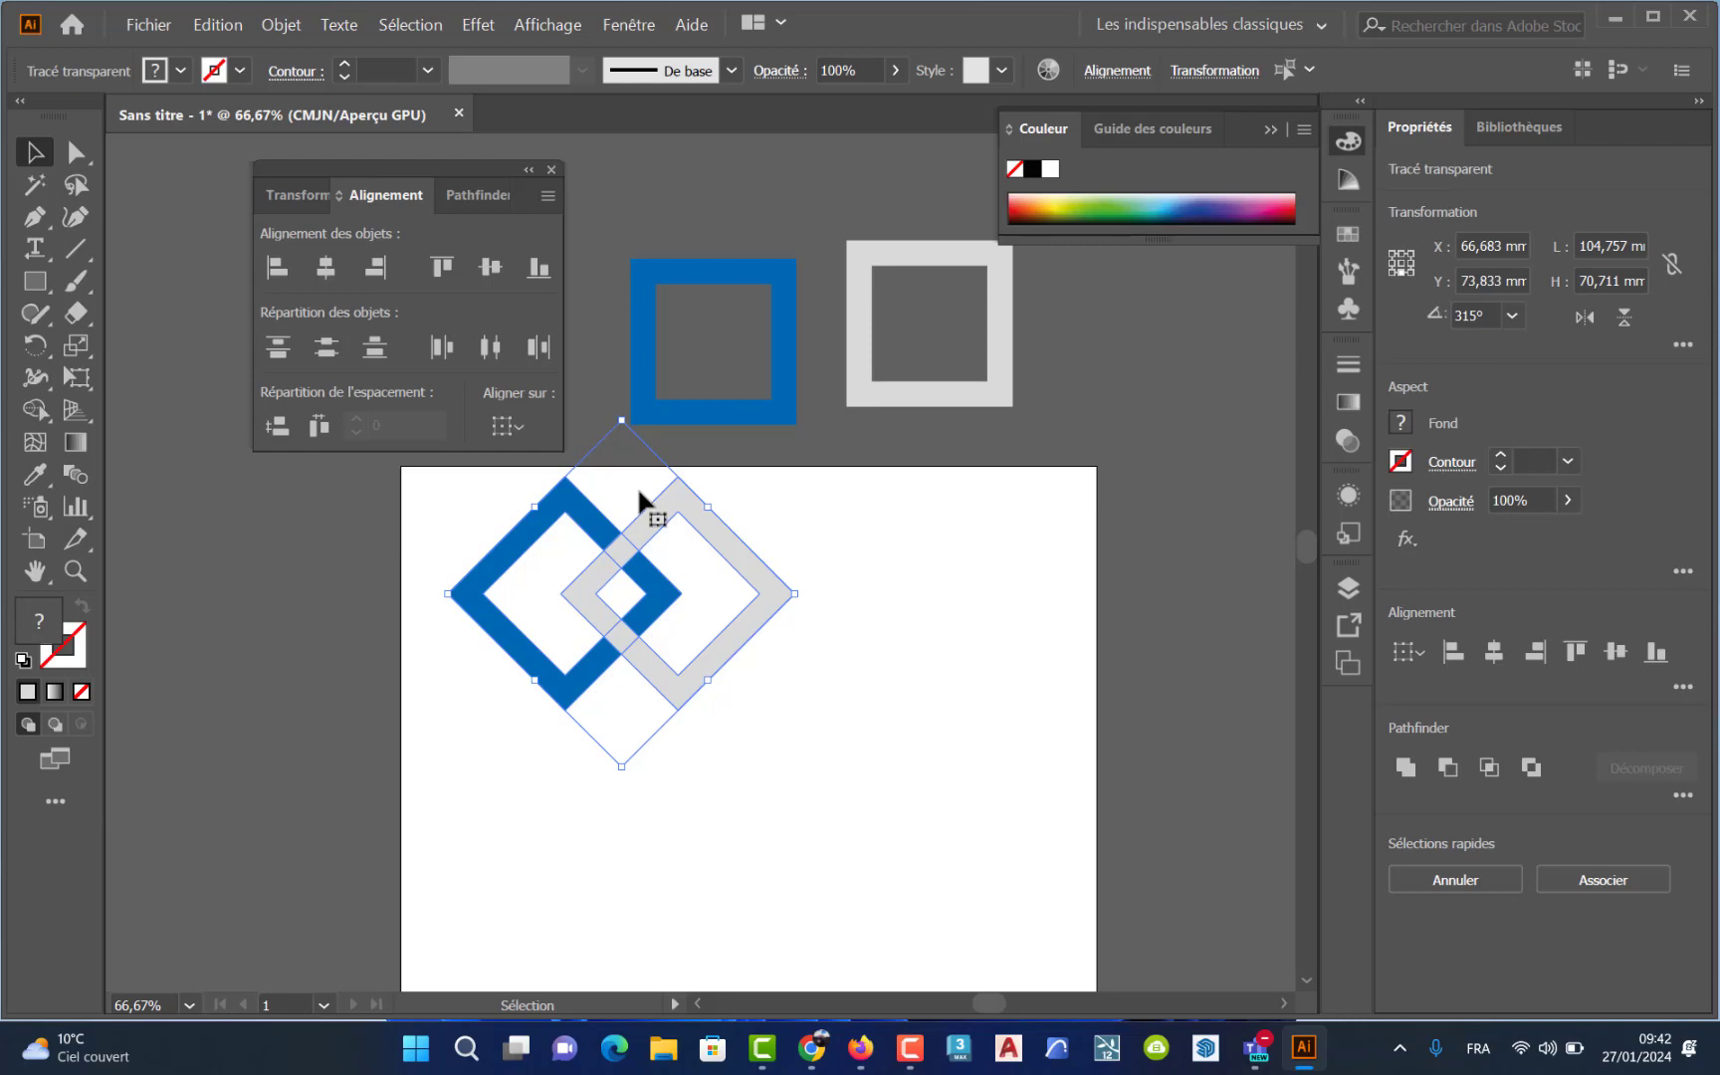
- Show rulers and drag a horizontal guide to the diamonds' bottom tips
key("a")
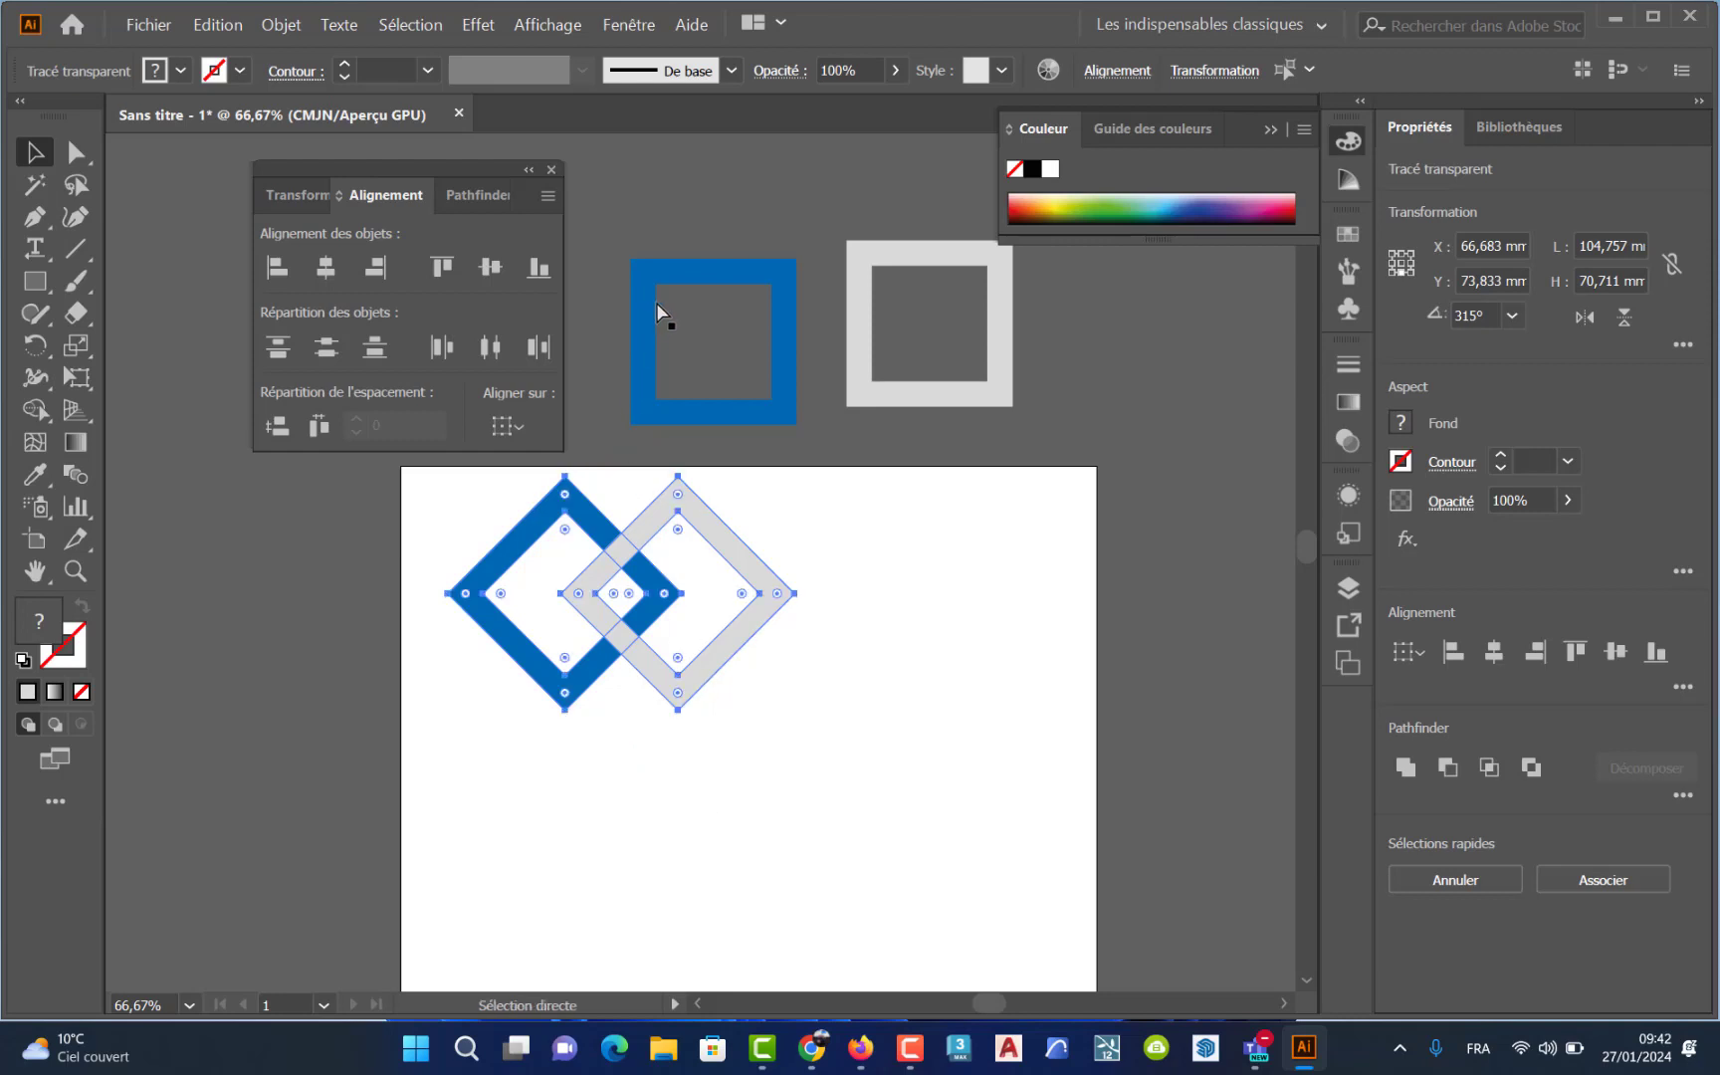
key("ctrl+r")
key("v")
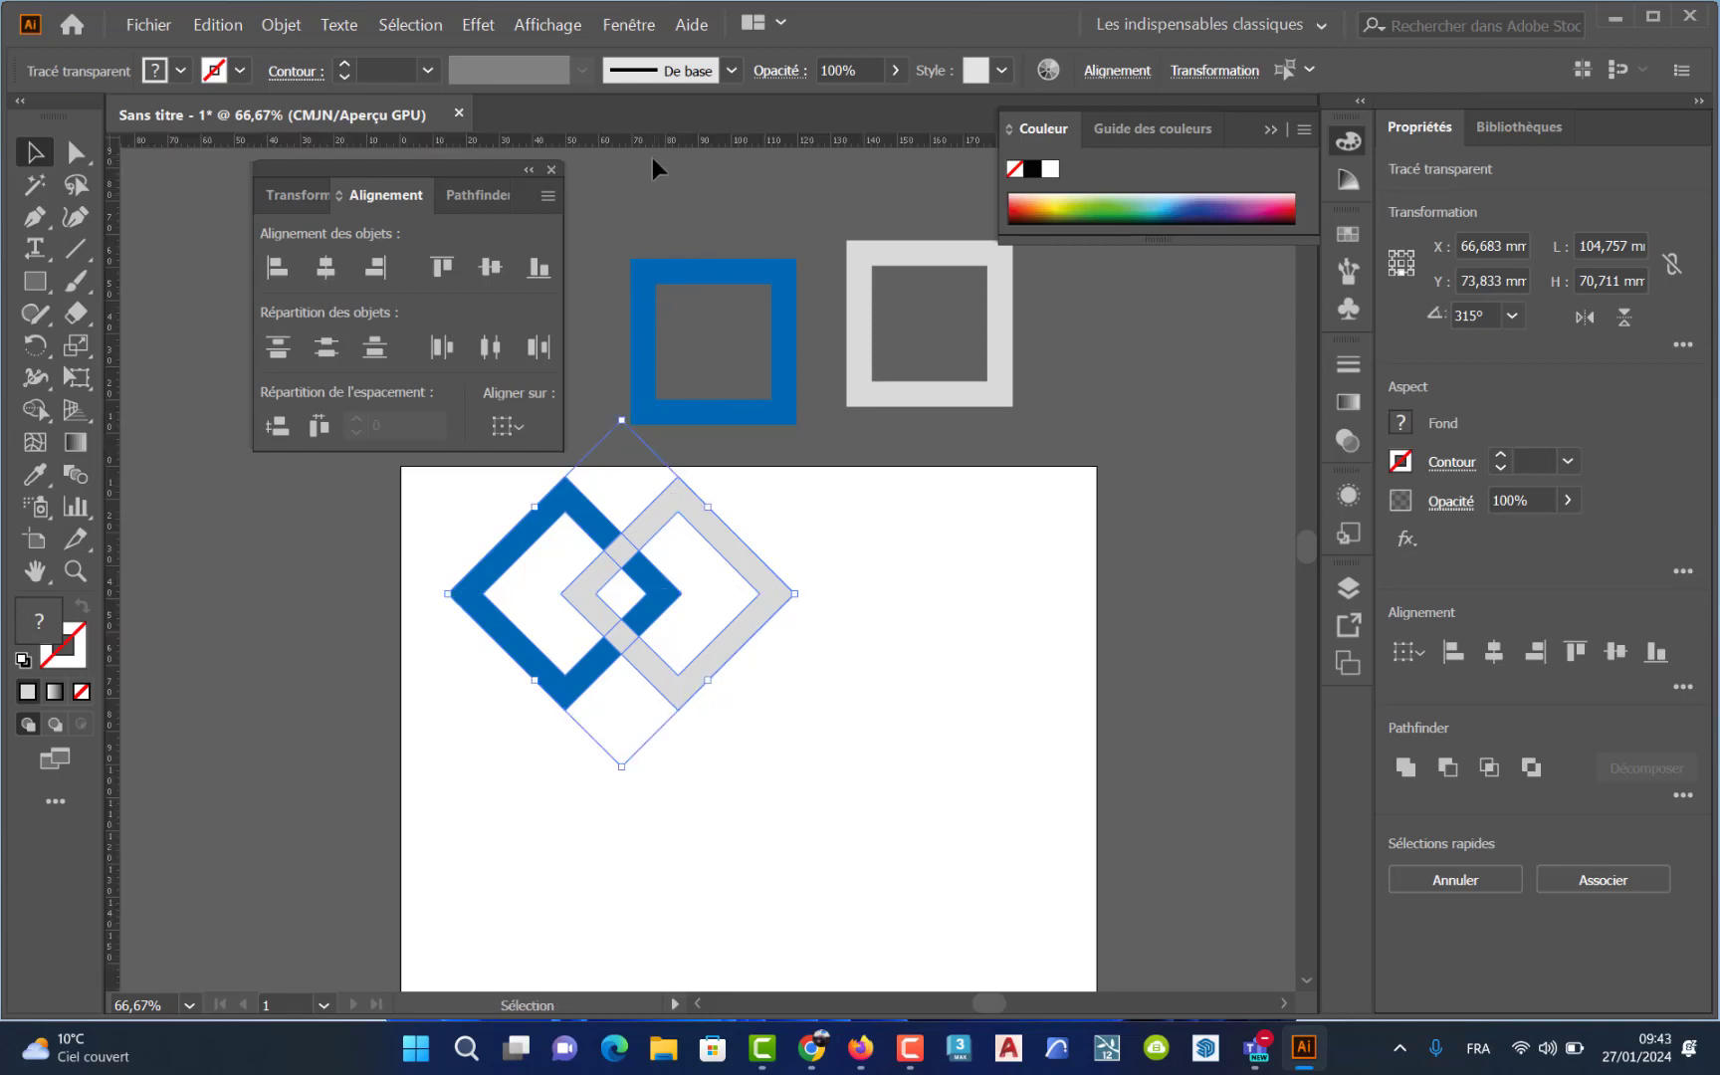
mouse_move(645, 145)
left_mouse_down()
mouse_move(674, 719)
mouse_move(672, 705)
left_mouse_up()
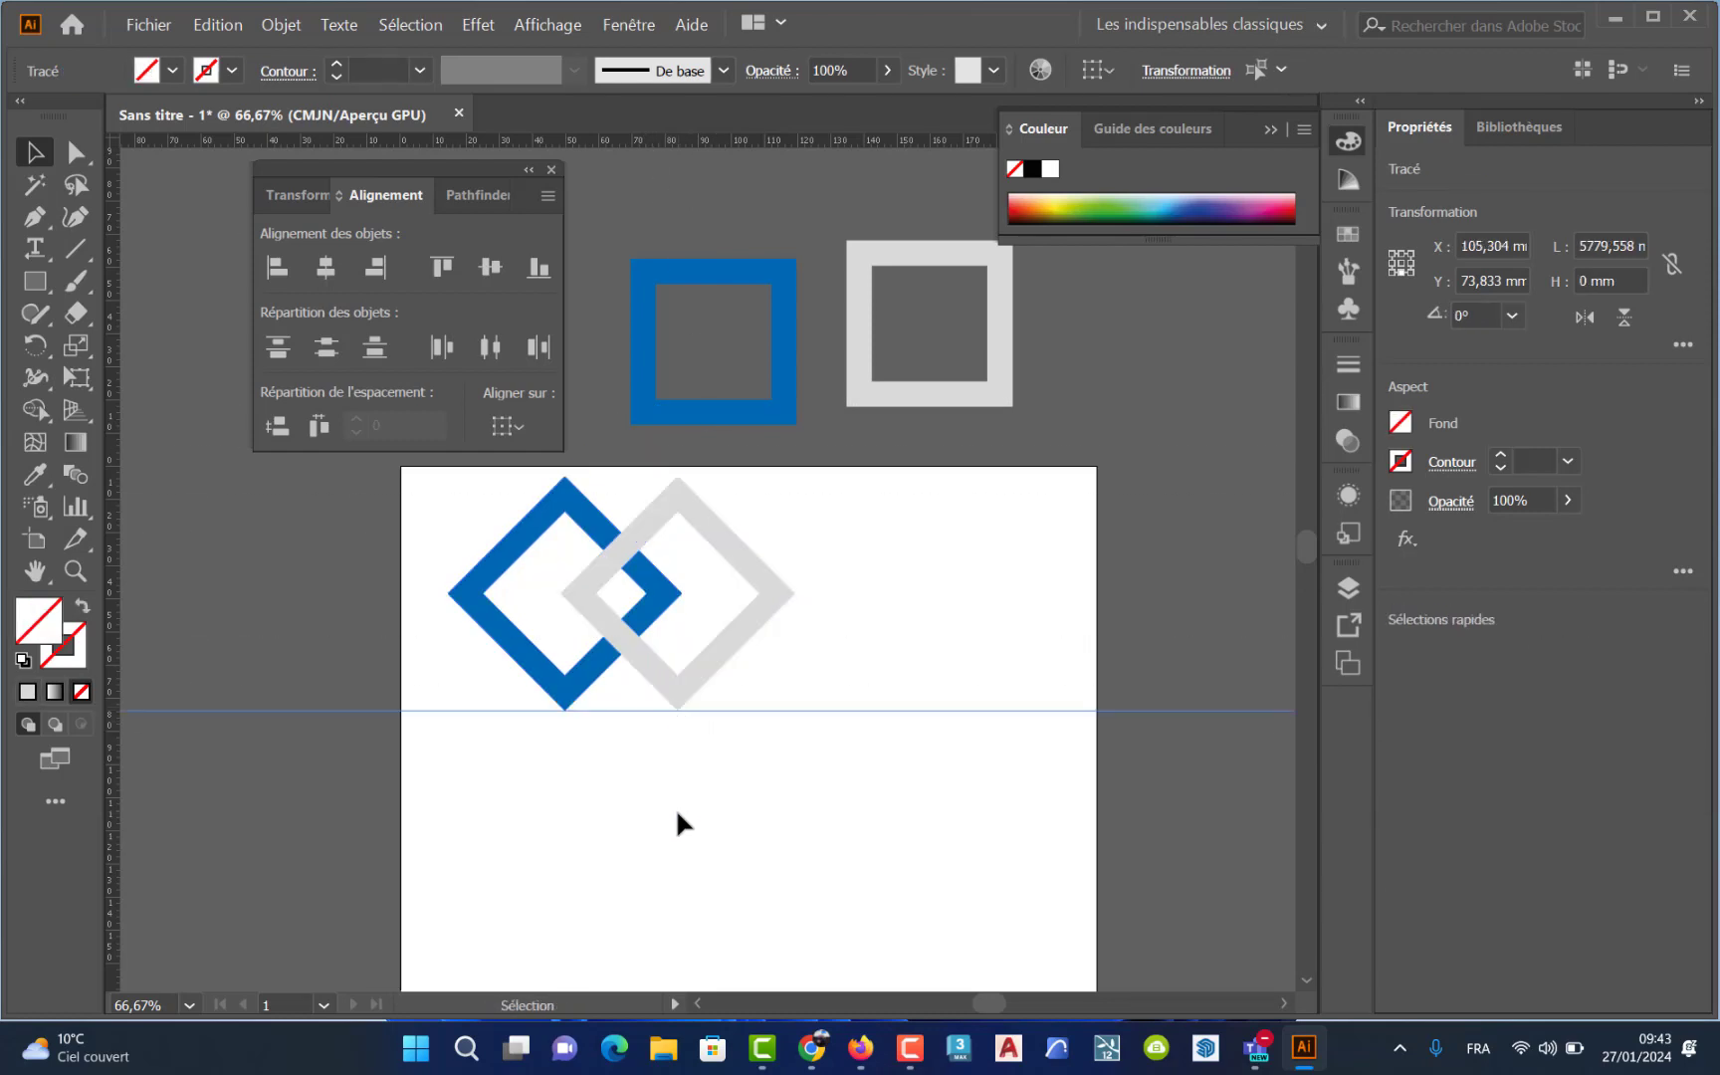
left_click(677, 846)
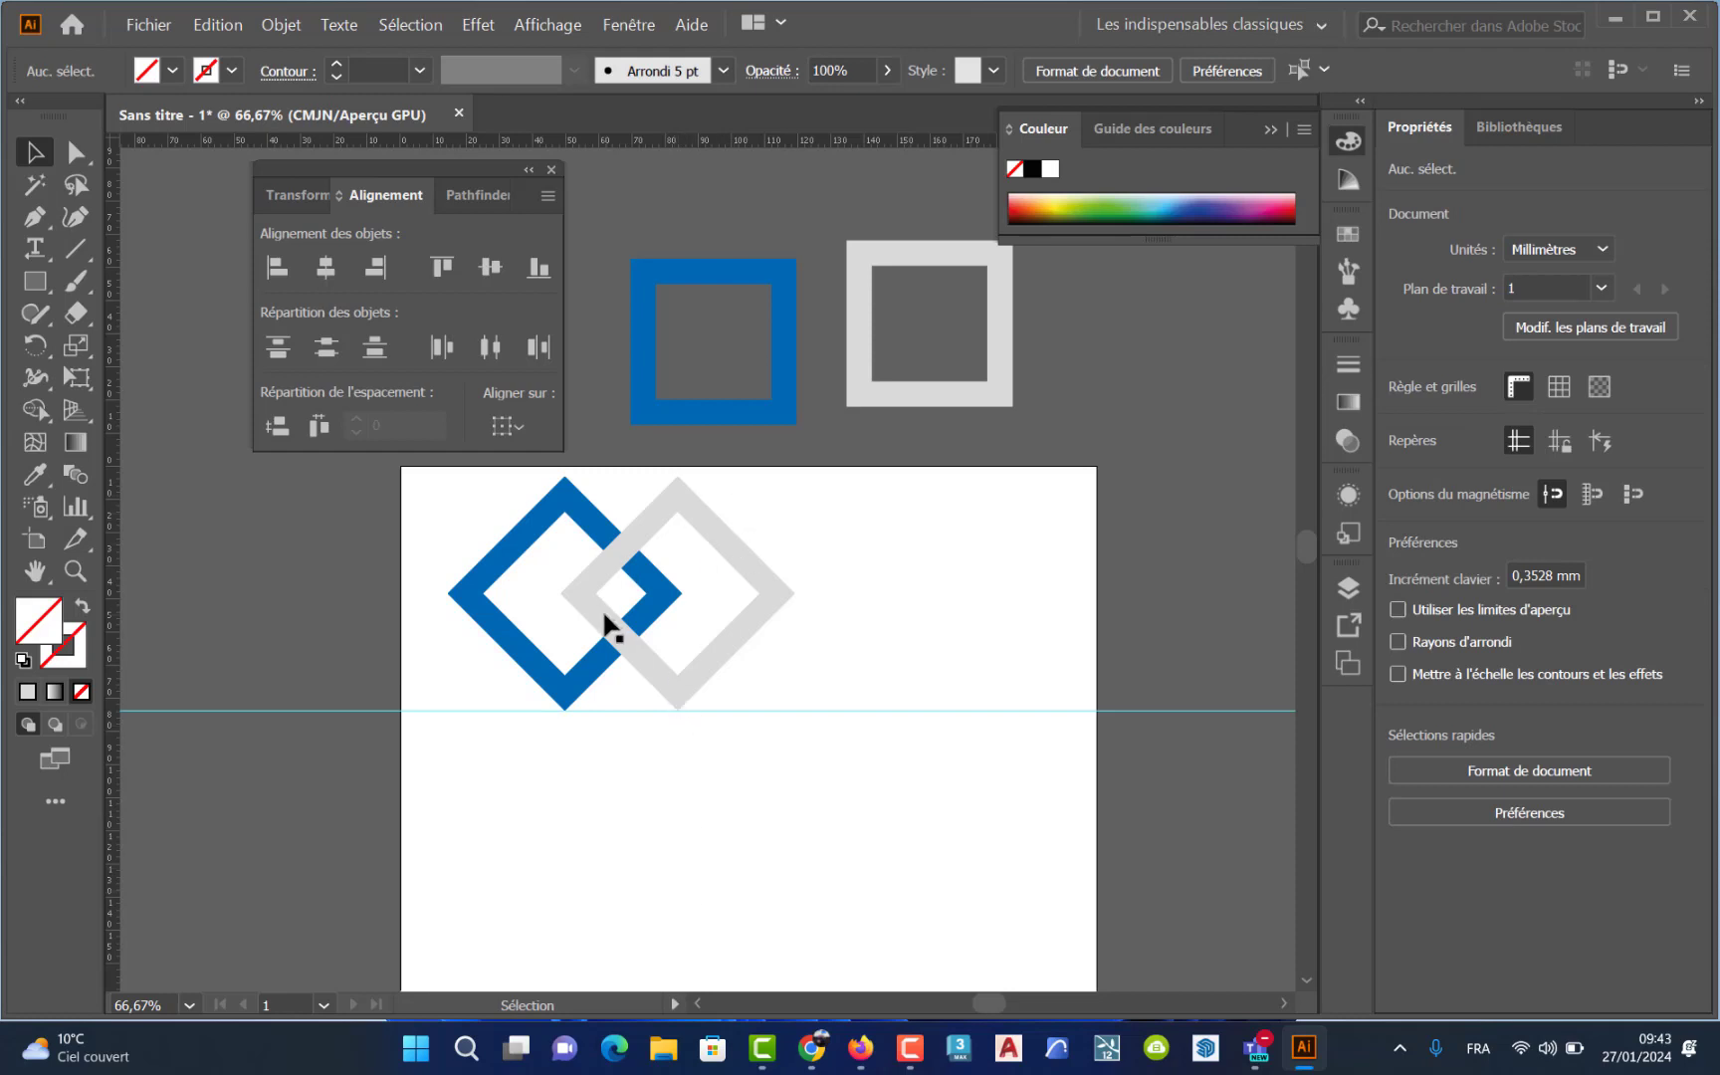
- Inspect the enlarged diamonds, then select and delete the horizontal guide
scroll(598, 636, "up", 1, "alt")
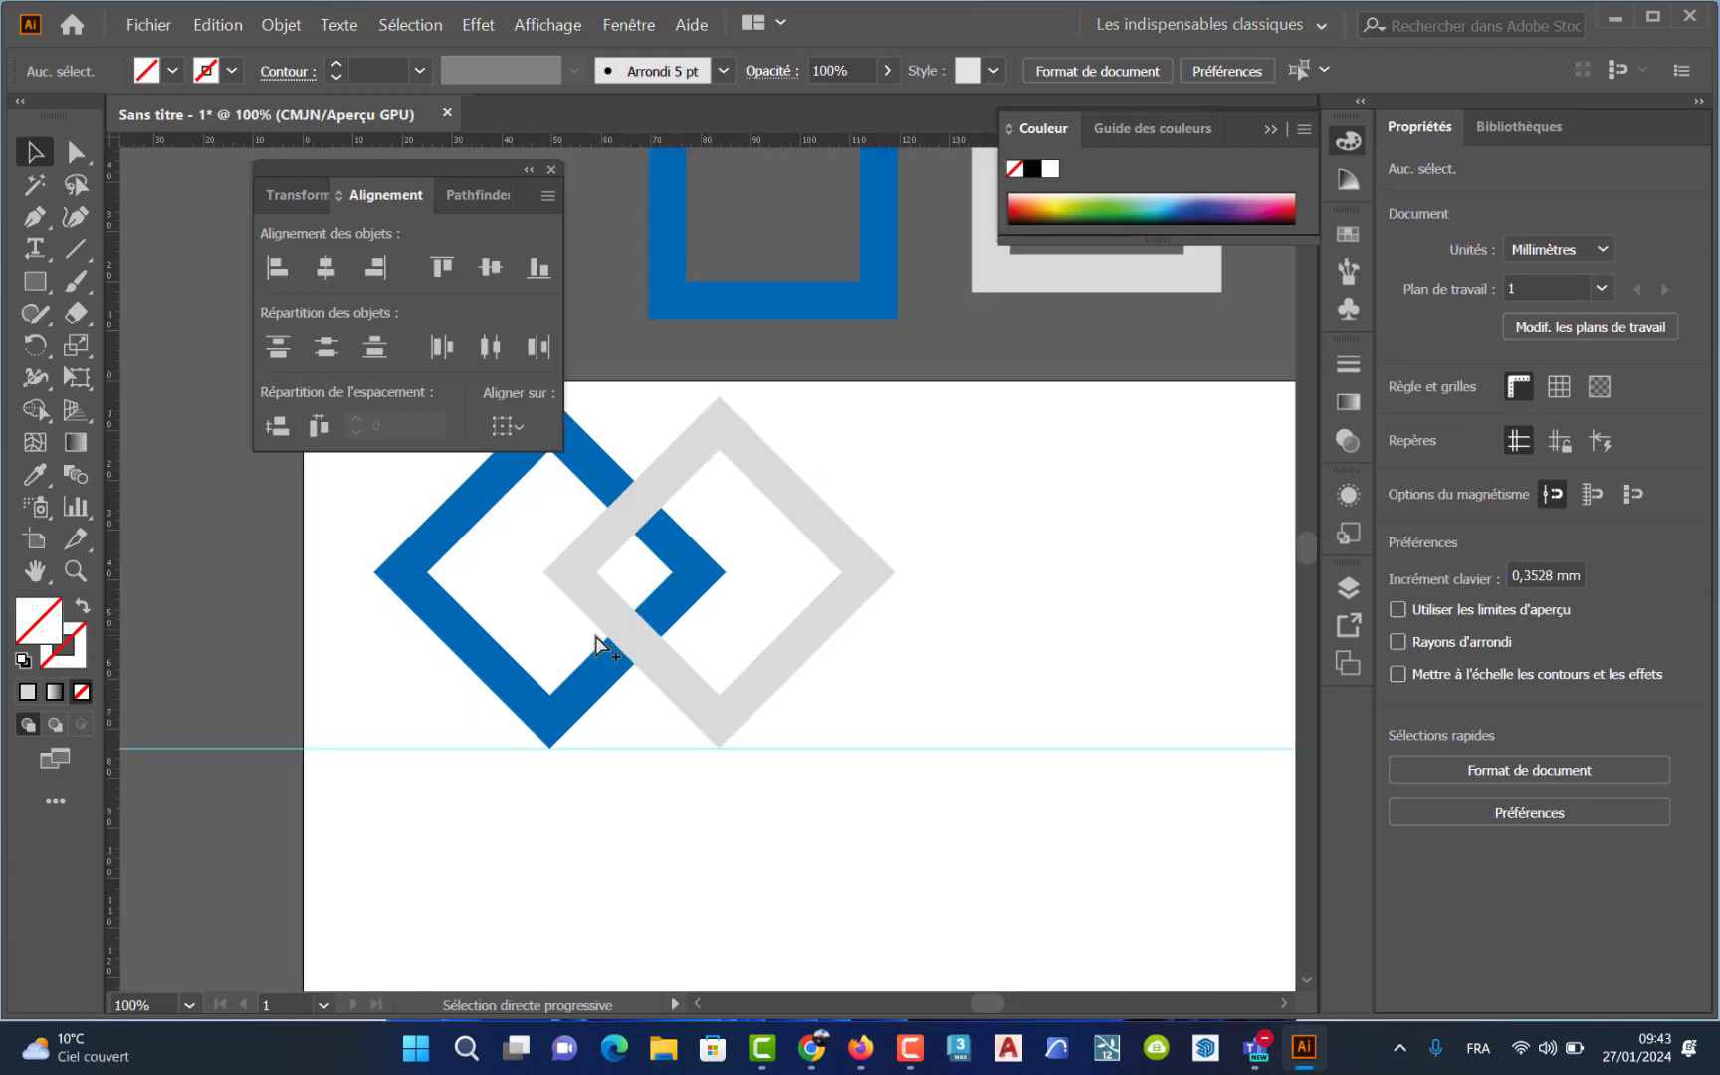
scroll(595, 636, "up", 1, "alt")
left_click_drag(664, 643, 783, 802)
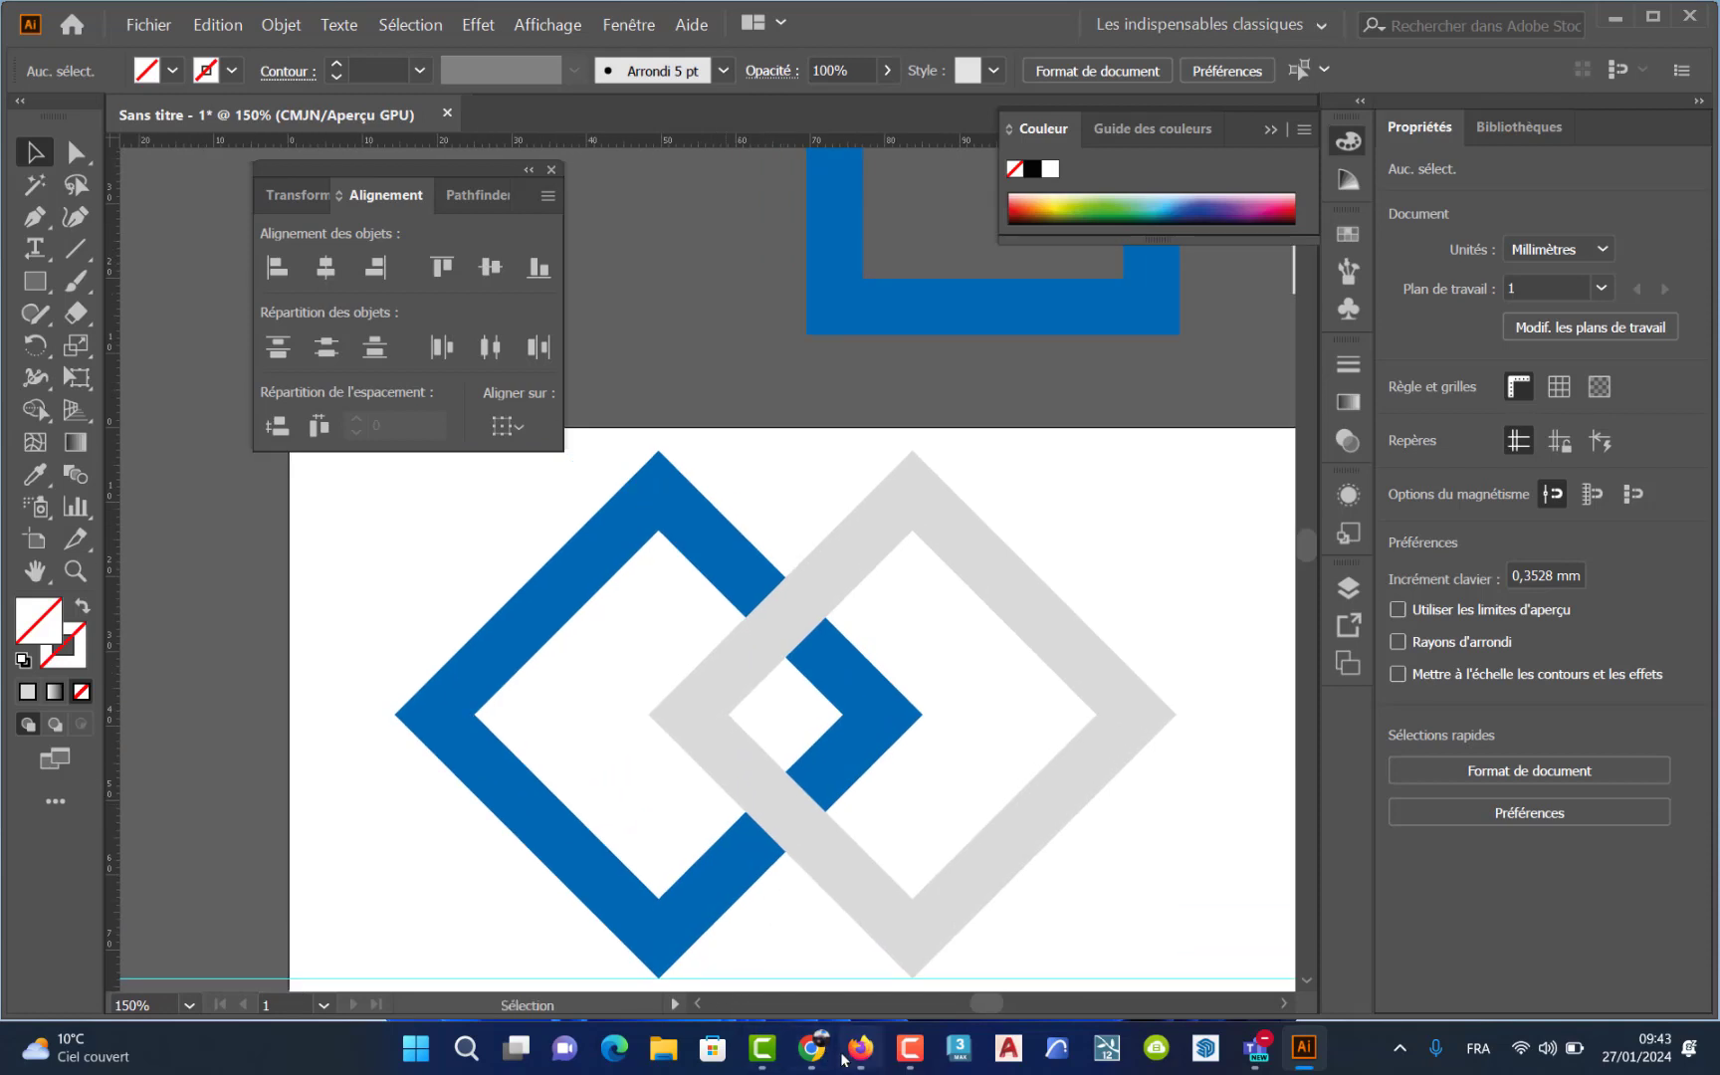
mouse_move(860, 1047)
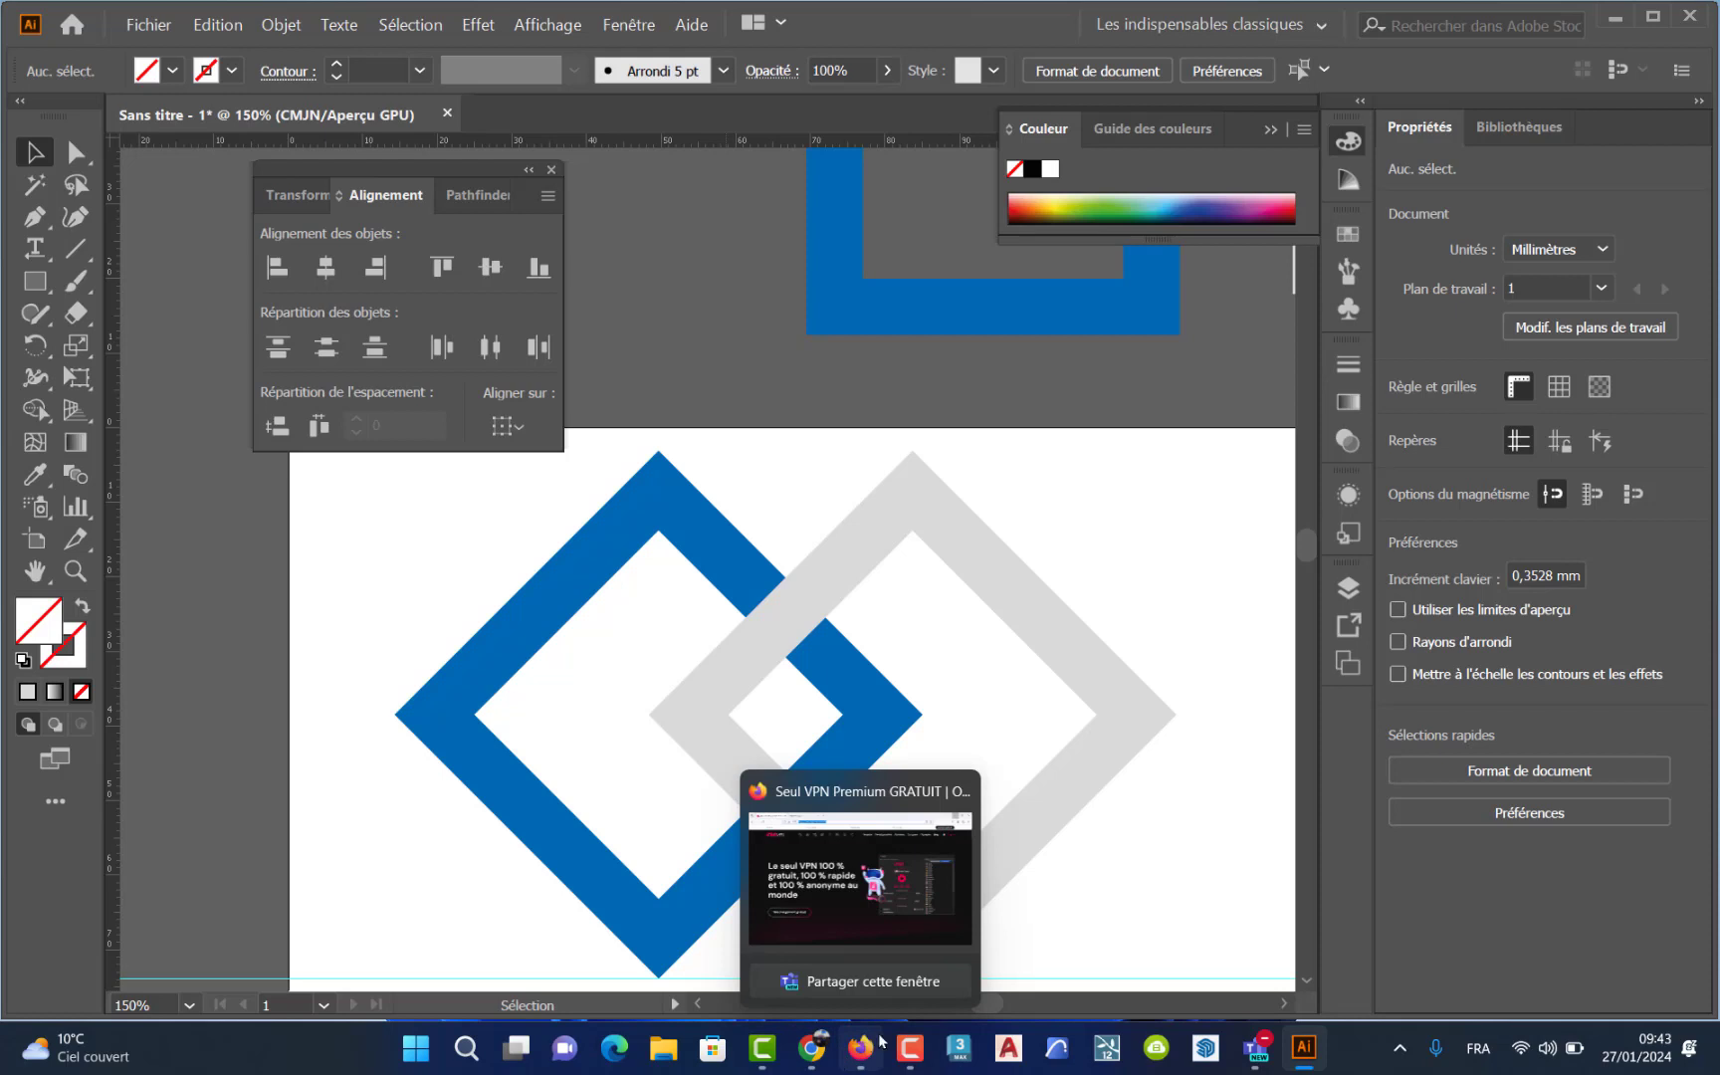
key("ctrl+minus")
key("ctrl+minus")
mouse_move(826, 940)
left_mouse_down()
mouse_move(517, 583)
mouse_move(574, 673)
left_mouse_up()
left_click_drag(858, 798, 840, 807)
key("Delete")
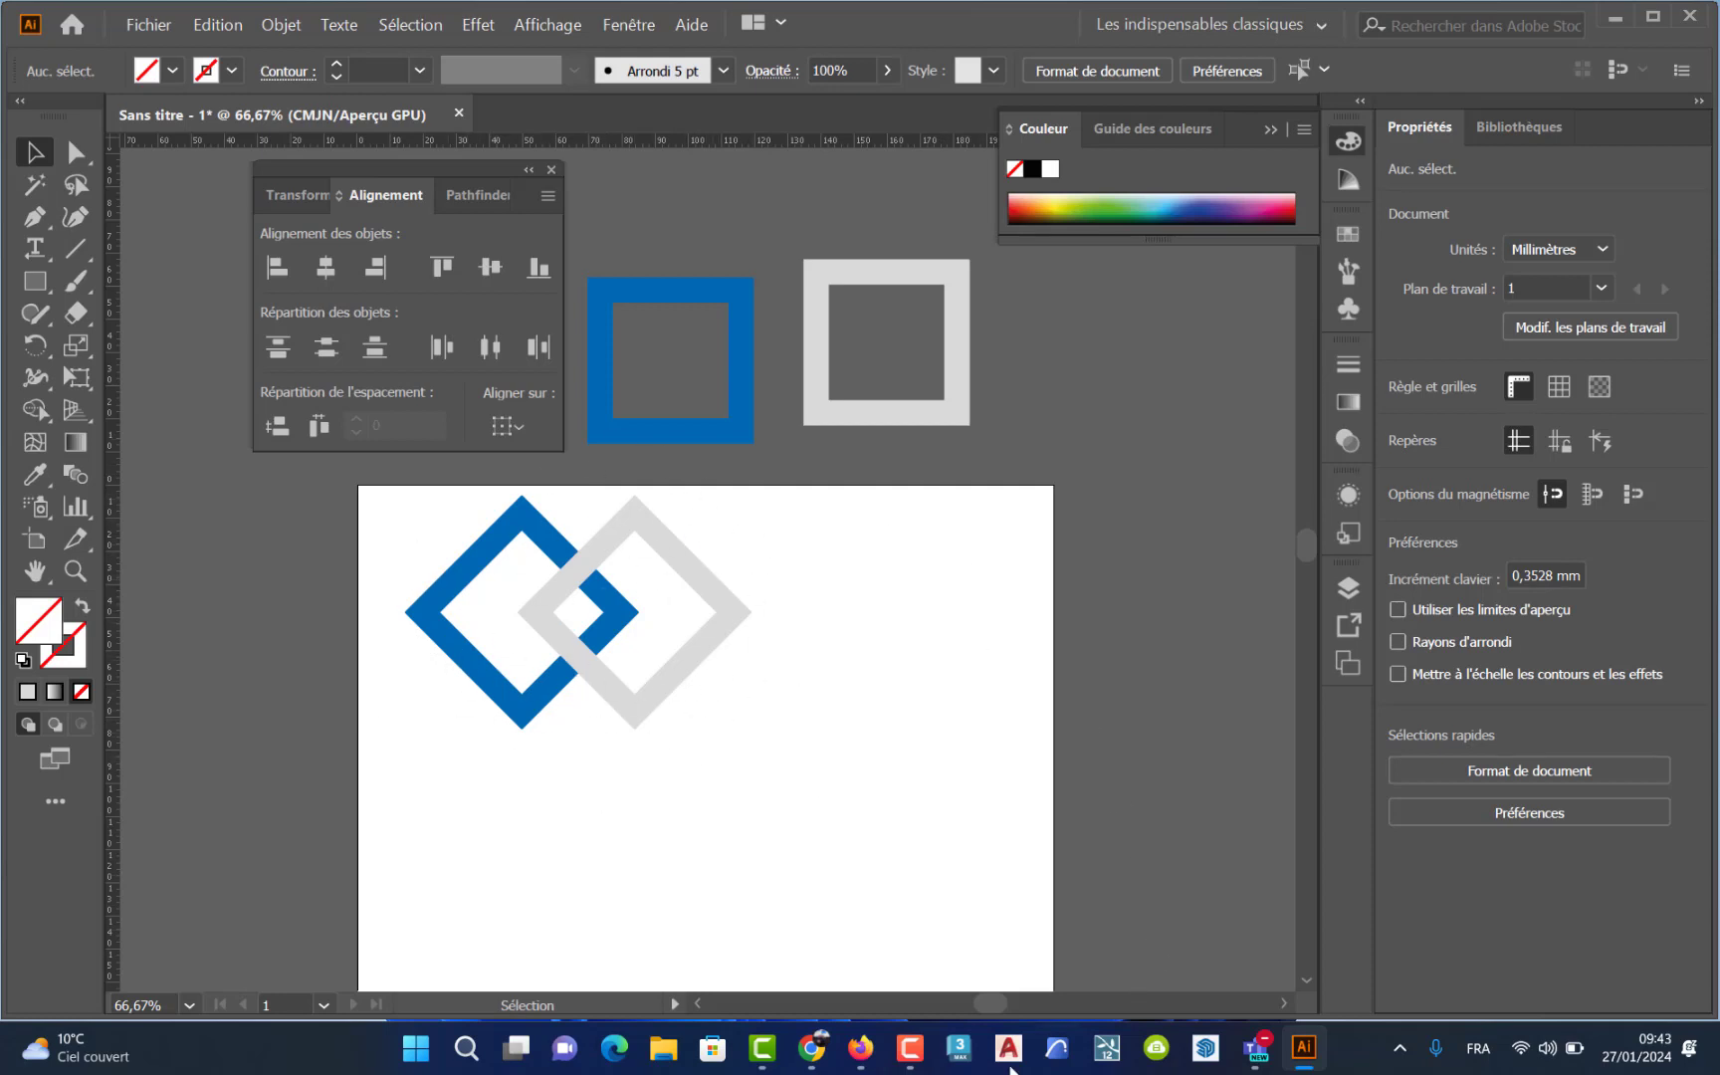
left_click(911, 1046)
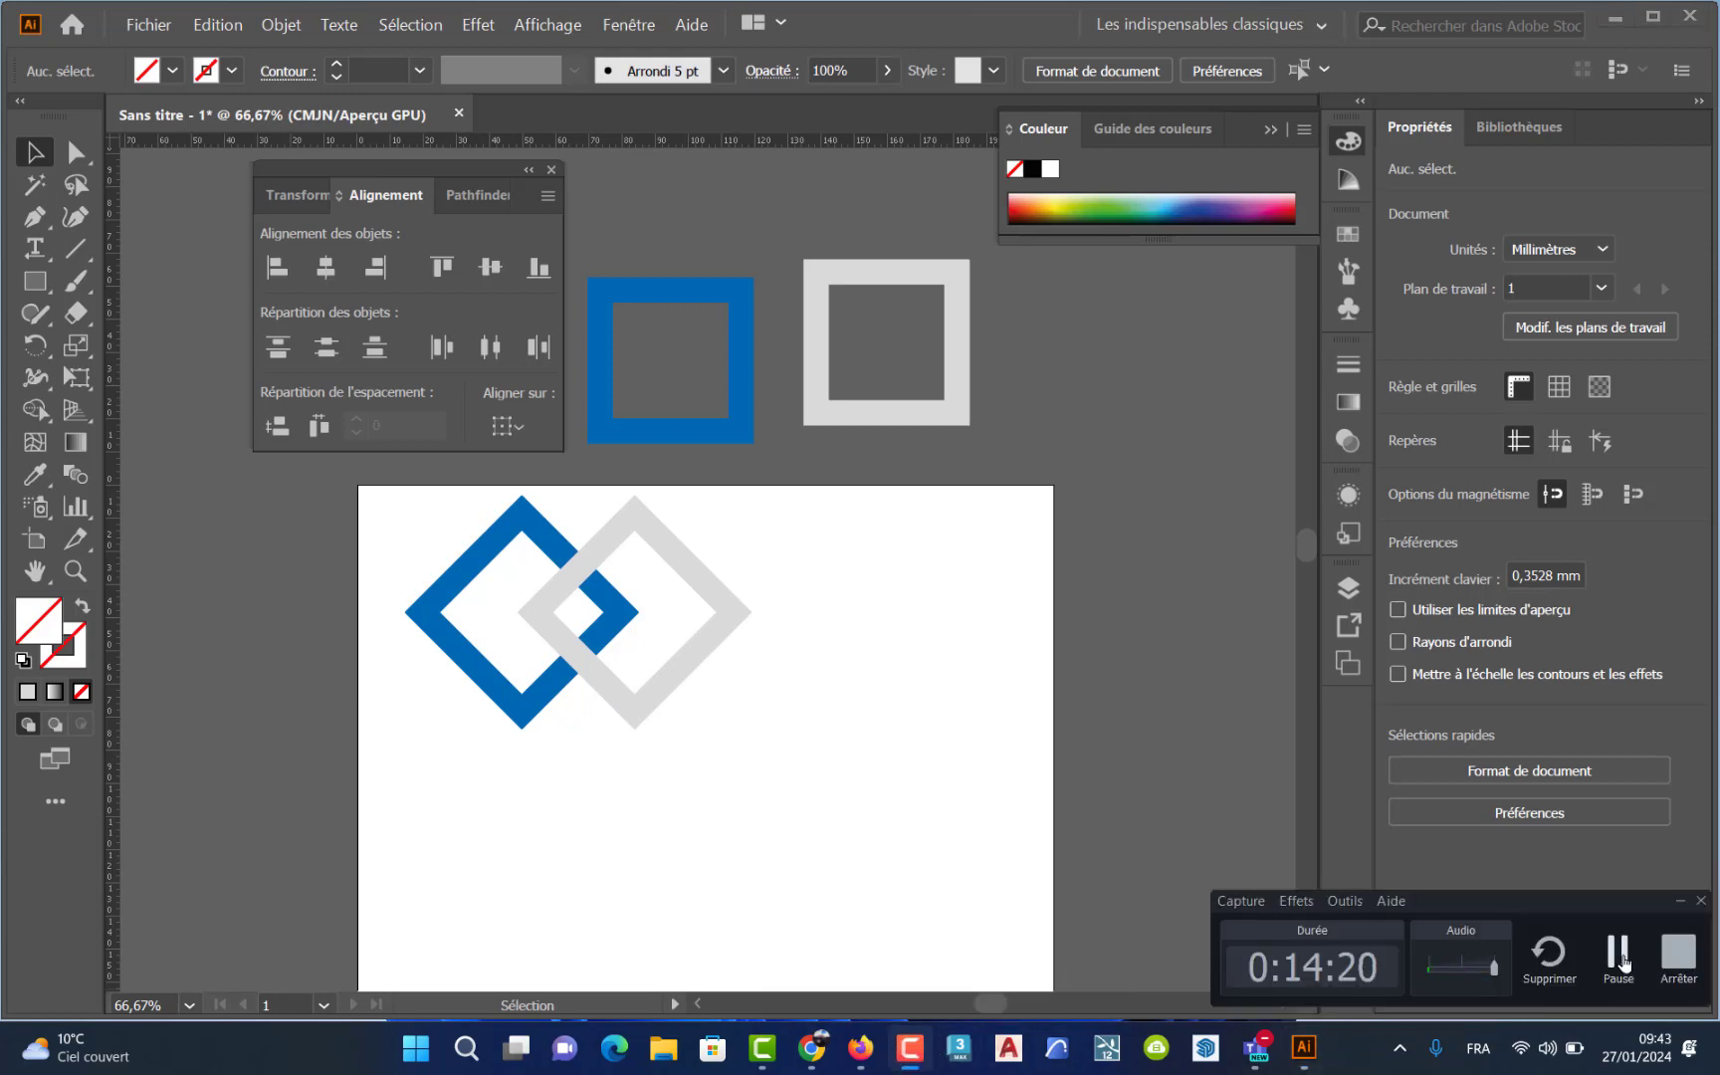
left_click(1600, 954)
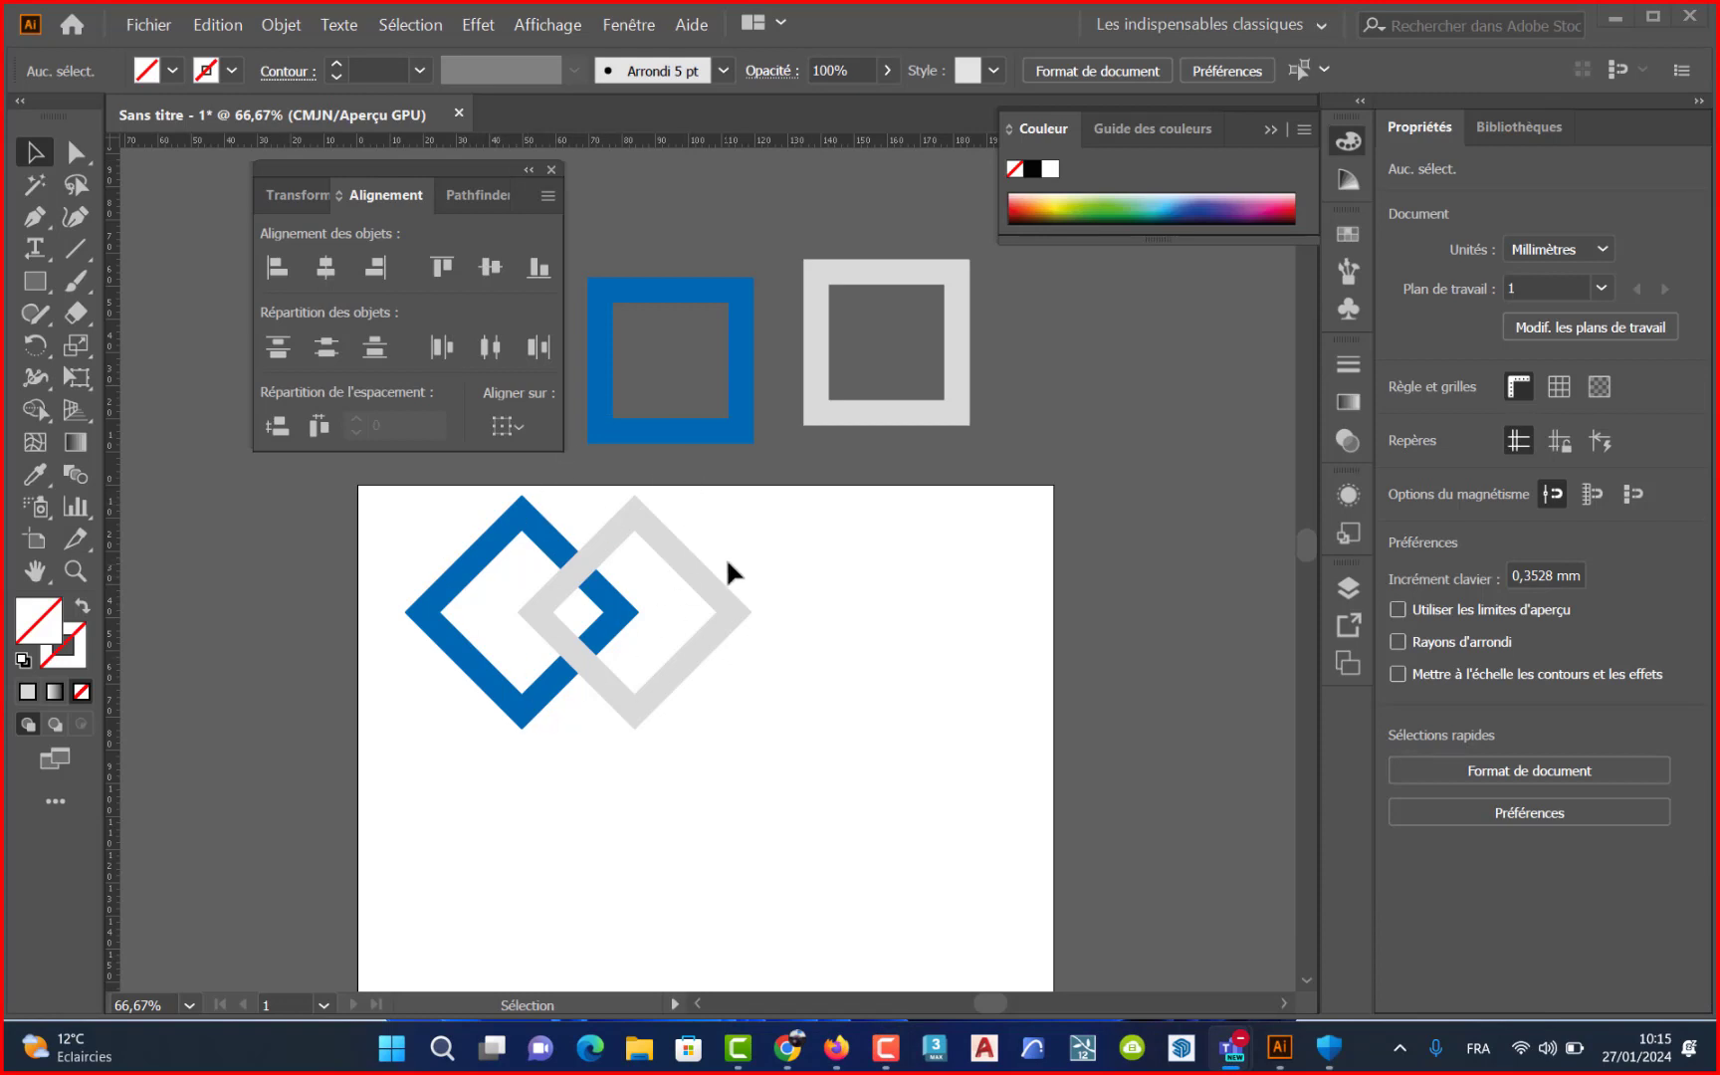
- Create a new A4 document and move the Alignment panel aside
left_click(158, 26)
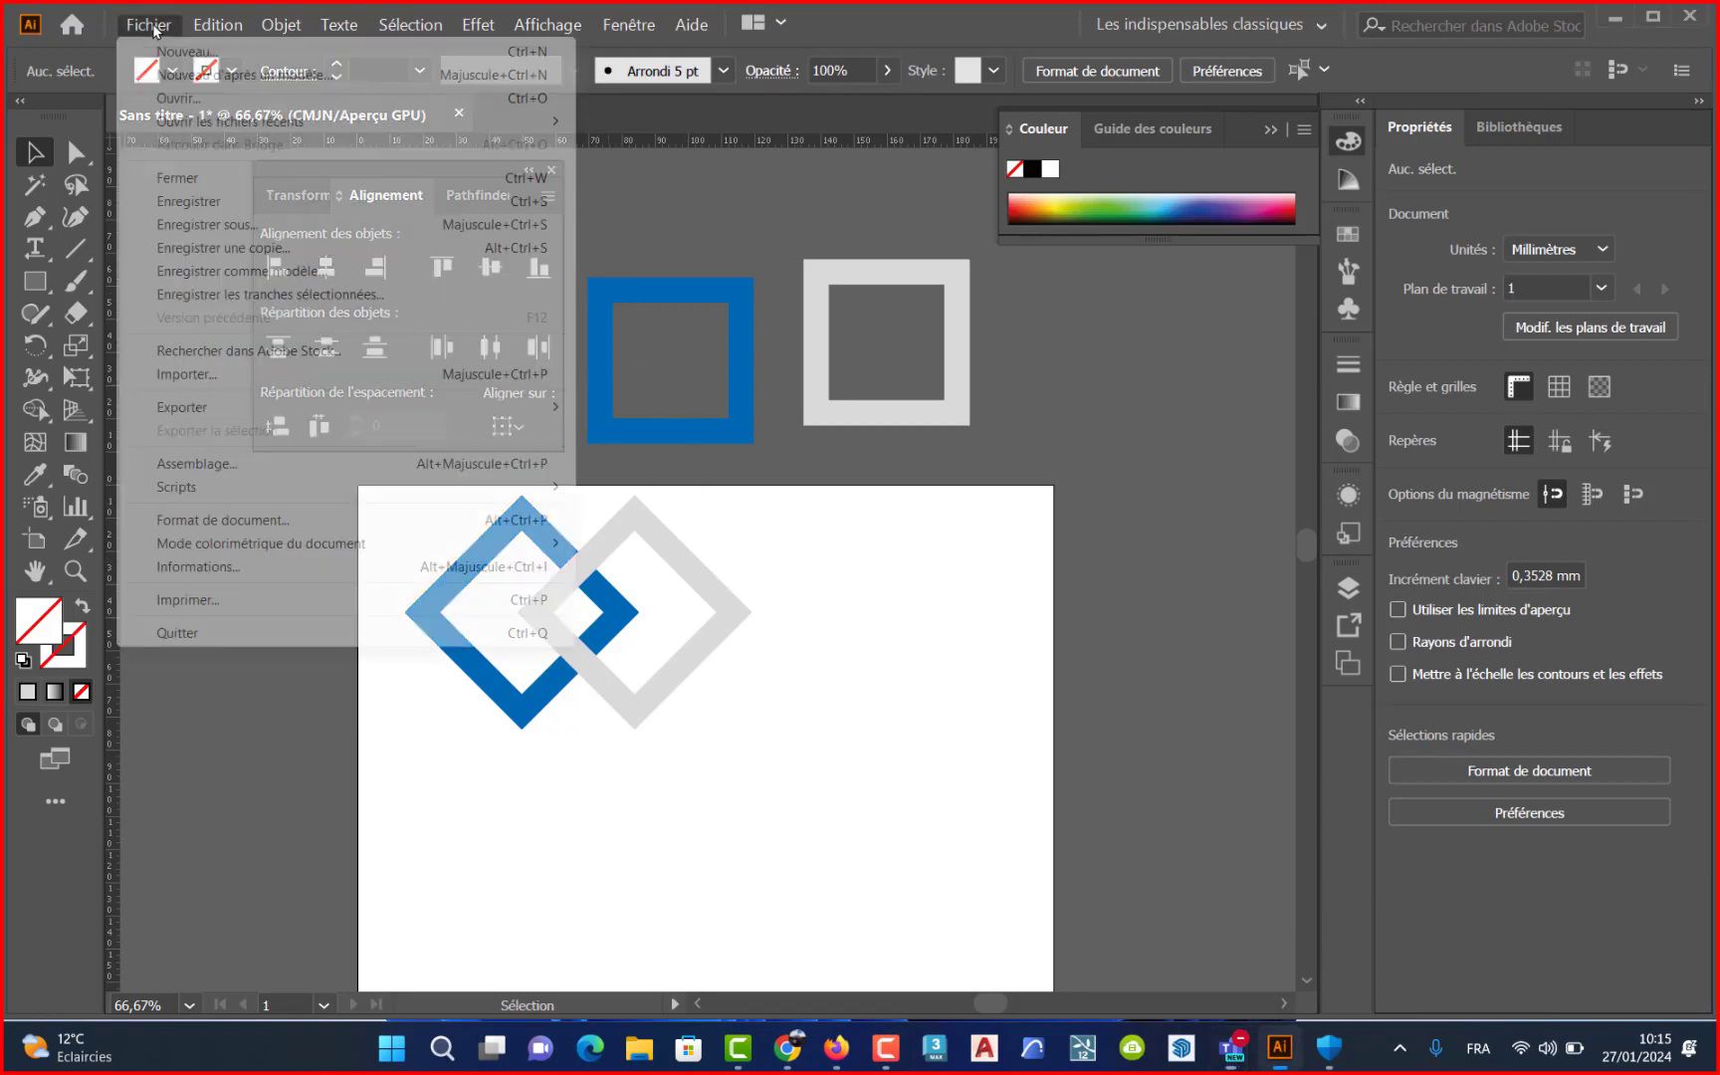
left_click(171, 50)
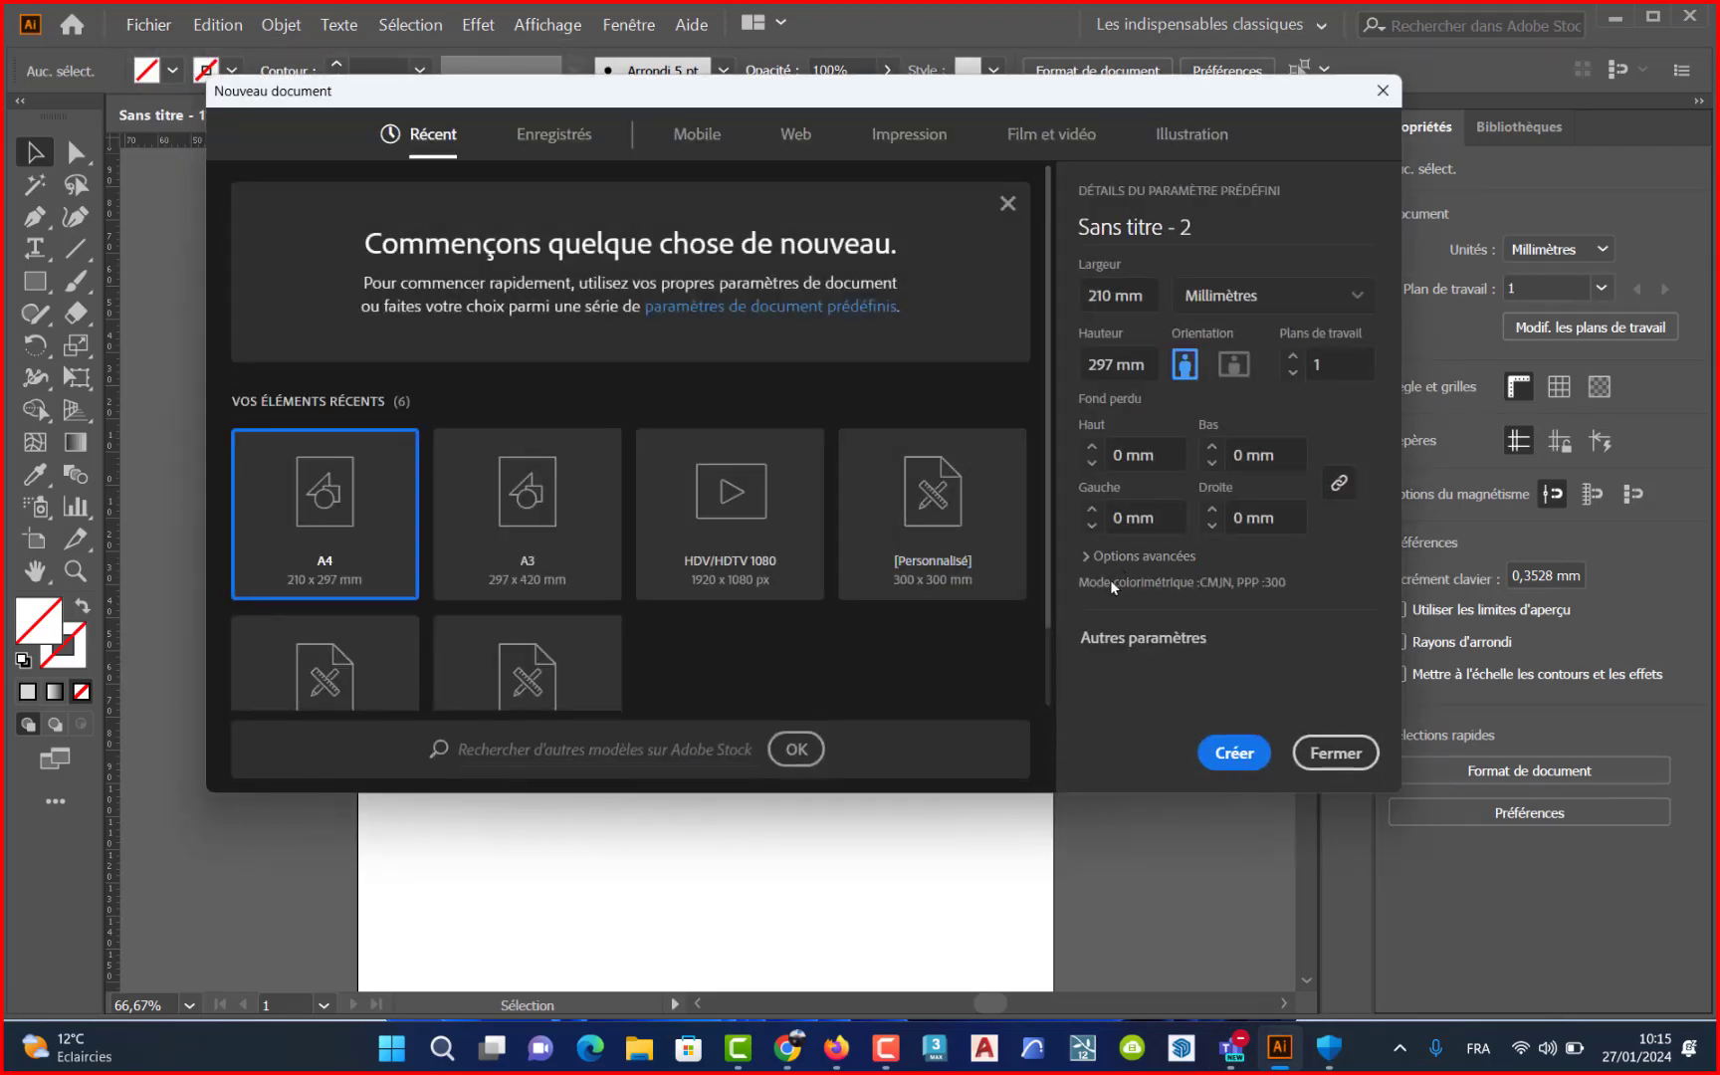
left_click(1239, 753)
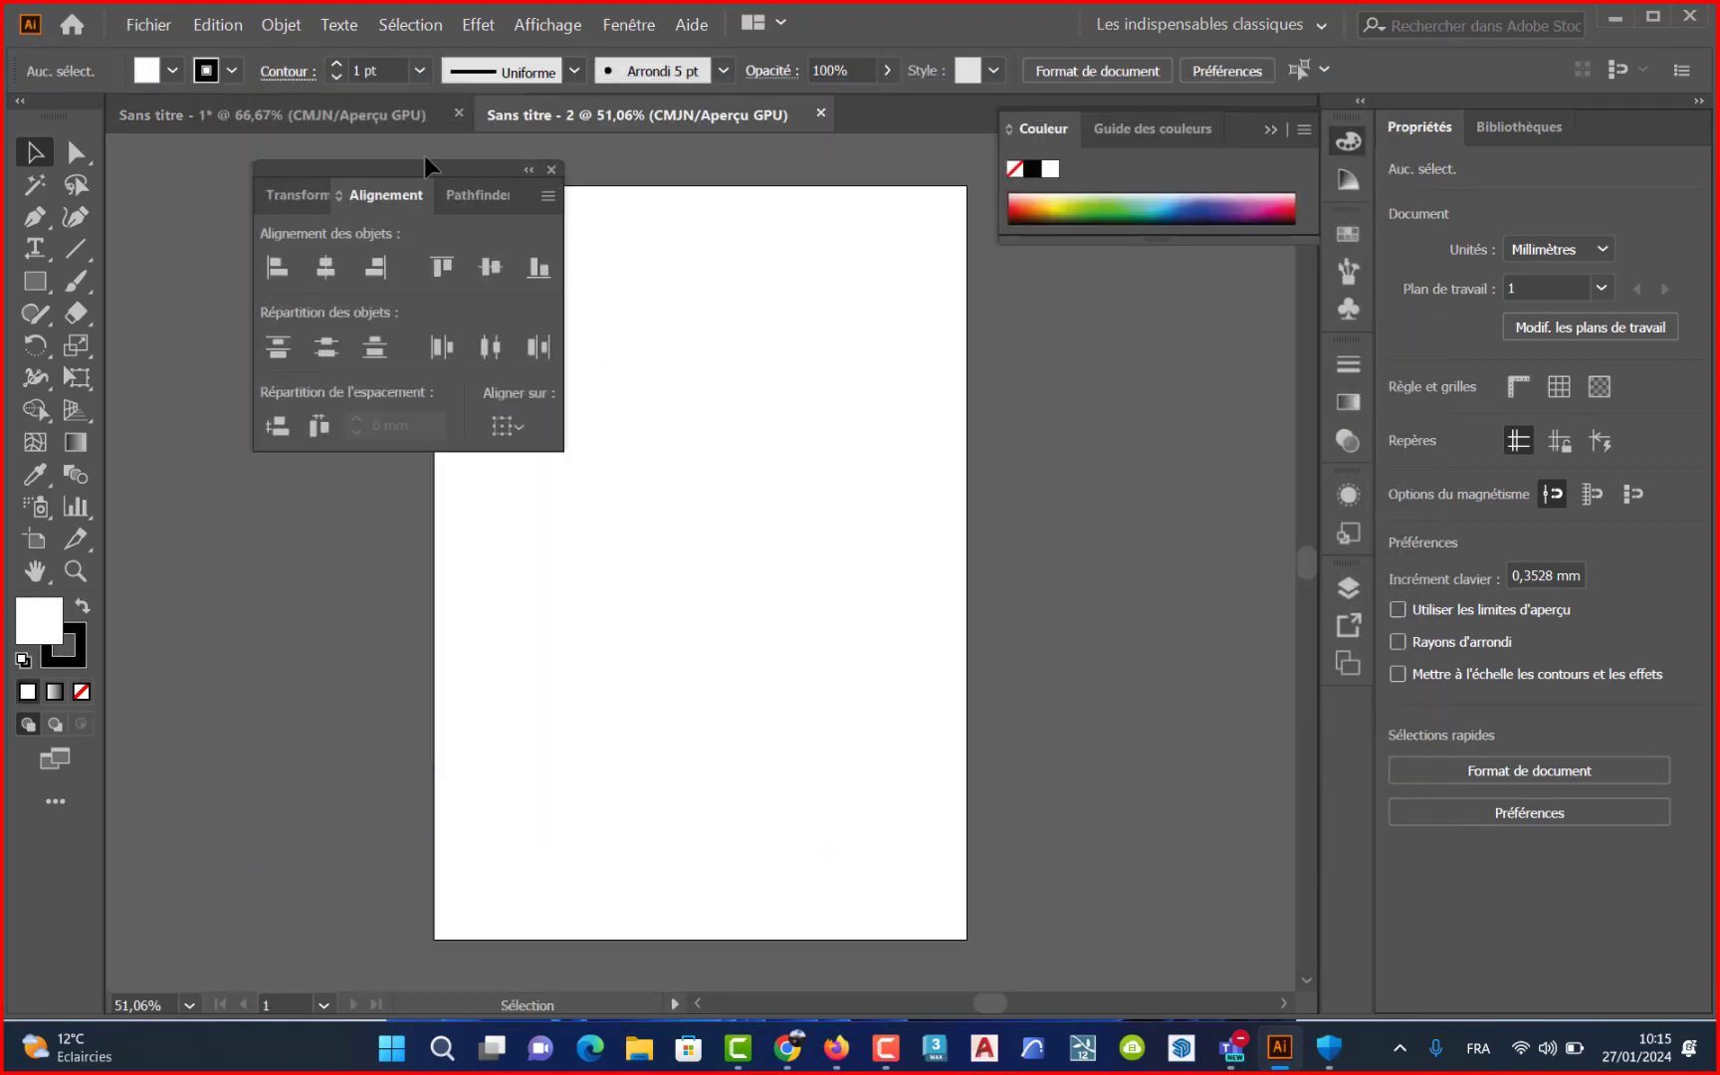
mouse_move(416, 165)
left_mouse_down()
mouse_move(1074, 428)
mouse_move(1159, 405)
left_mouse_up()
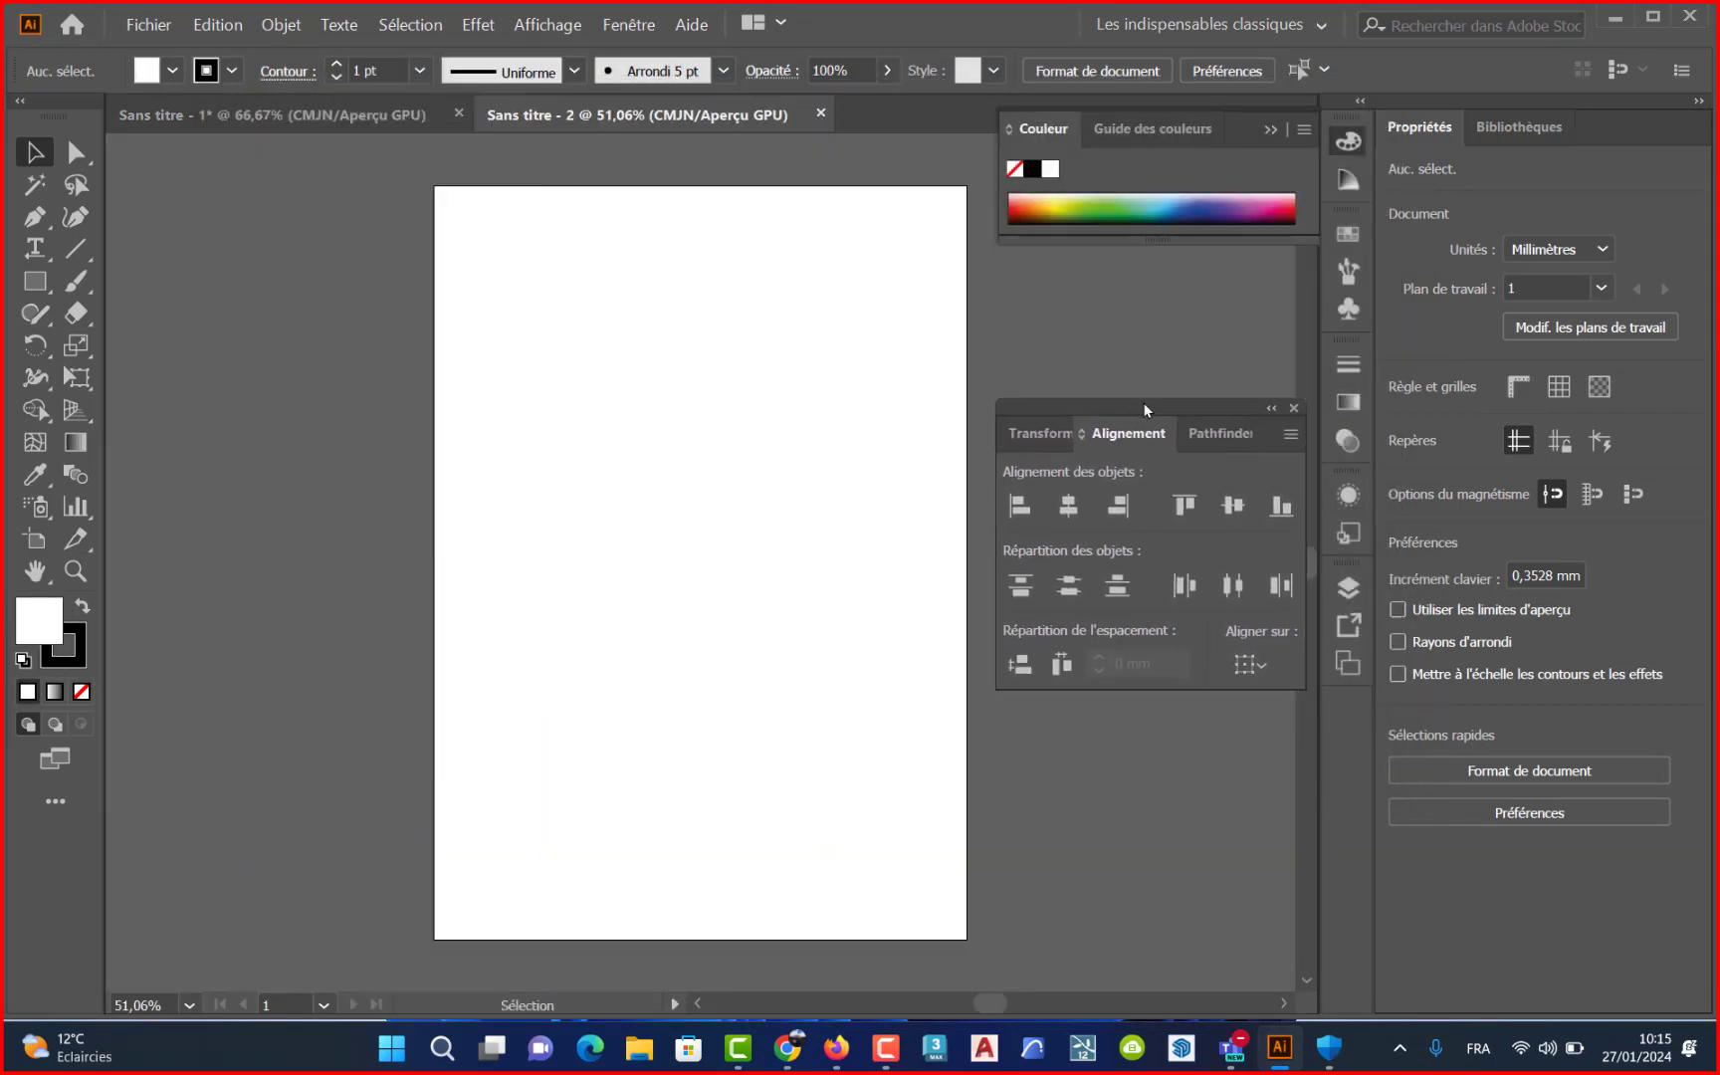
- Draw a horizontal bar and three evenly spaced vertical bars, moving the horizontal one across their middle
left_click(35, 280)
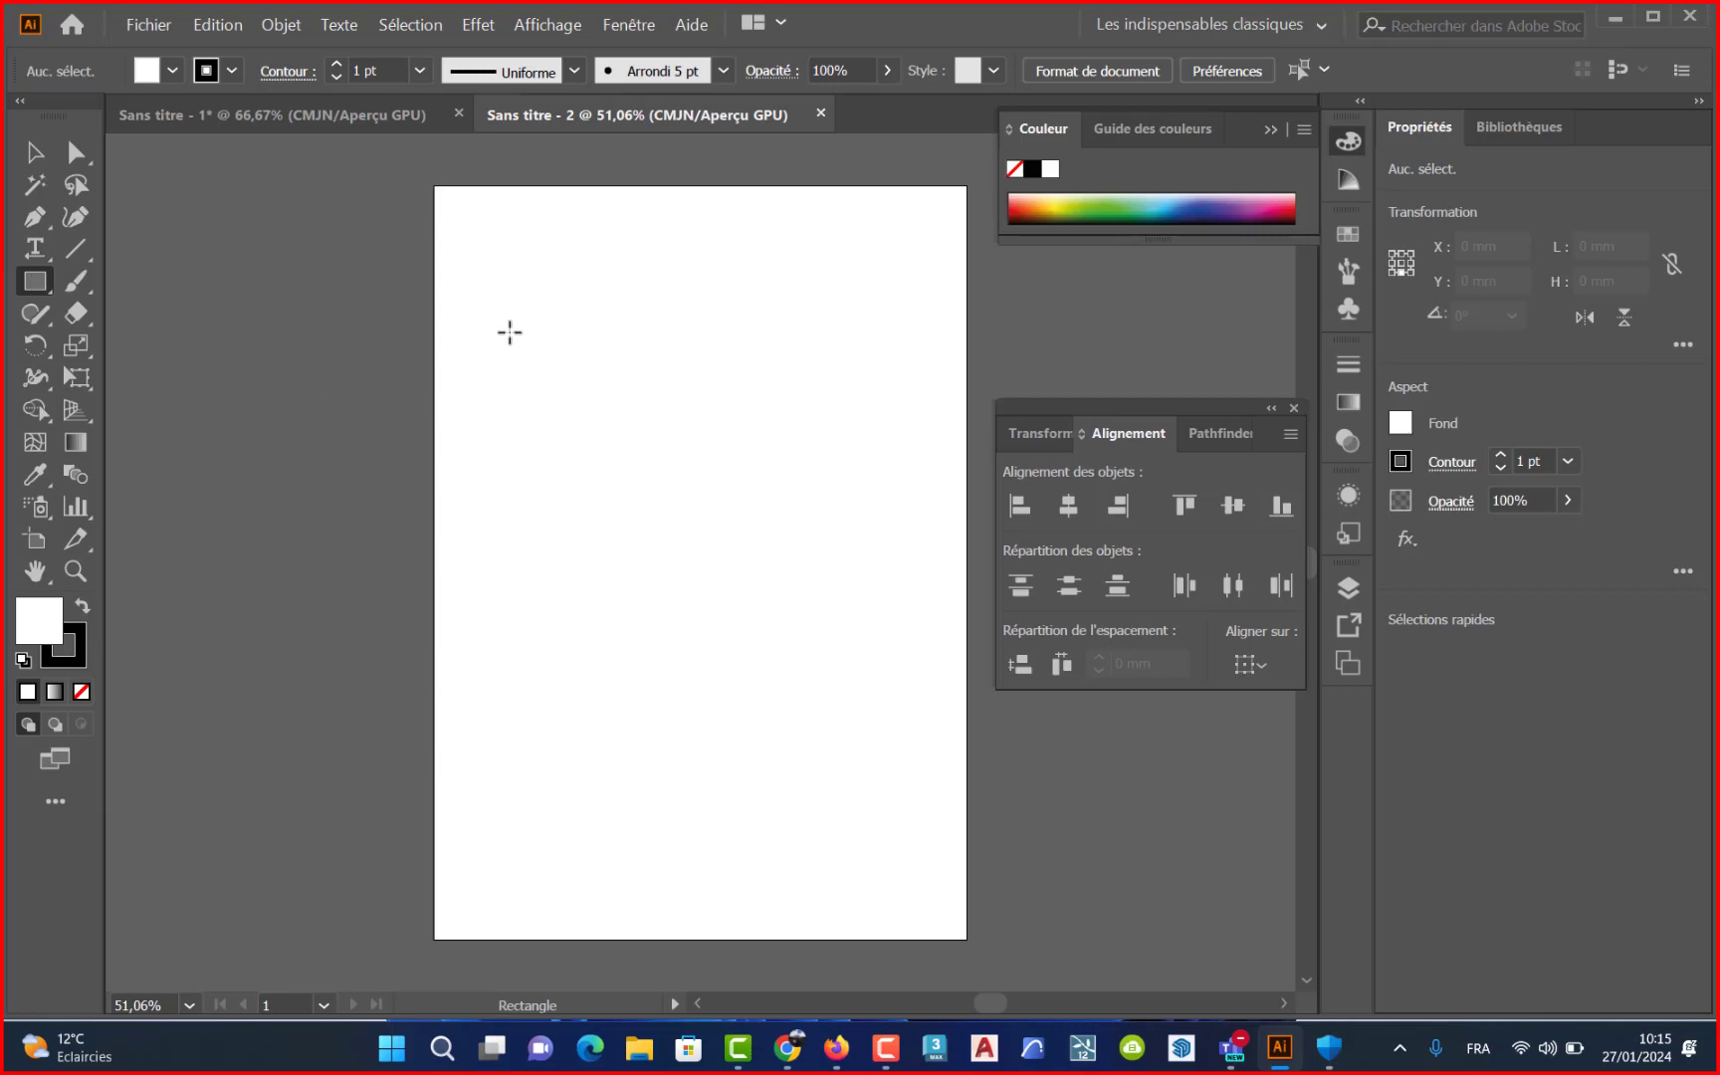
mouse_move(464, 286)
left_mouse_down()
mouse_move(838, 339)
mouse_move(891, 327)
left_mouse_up()
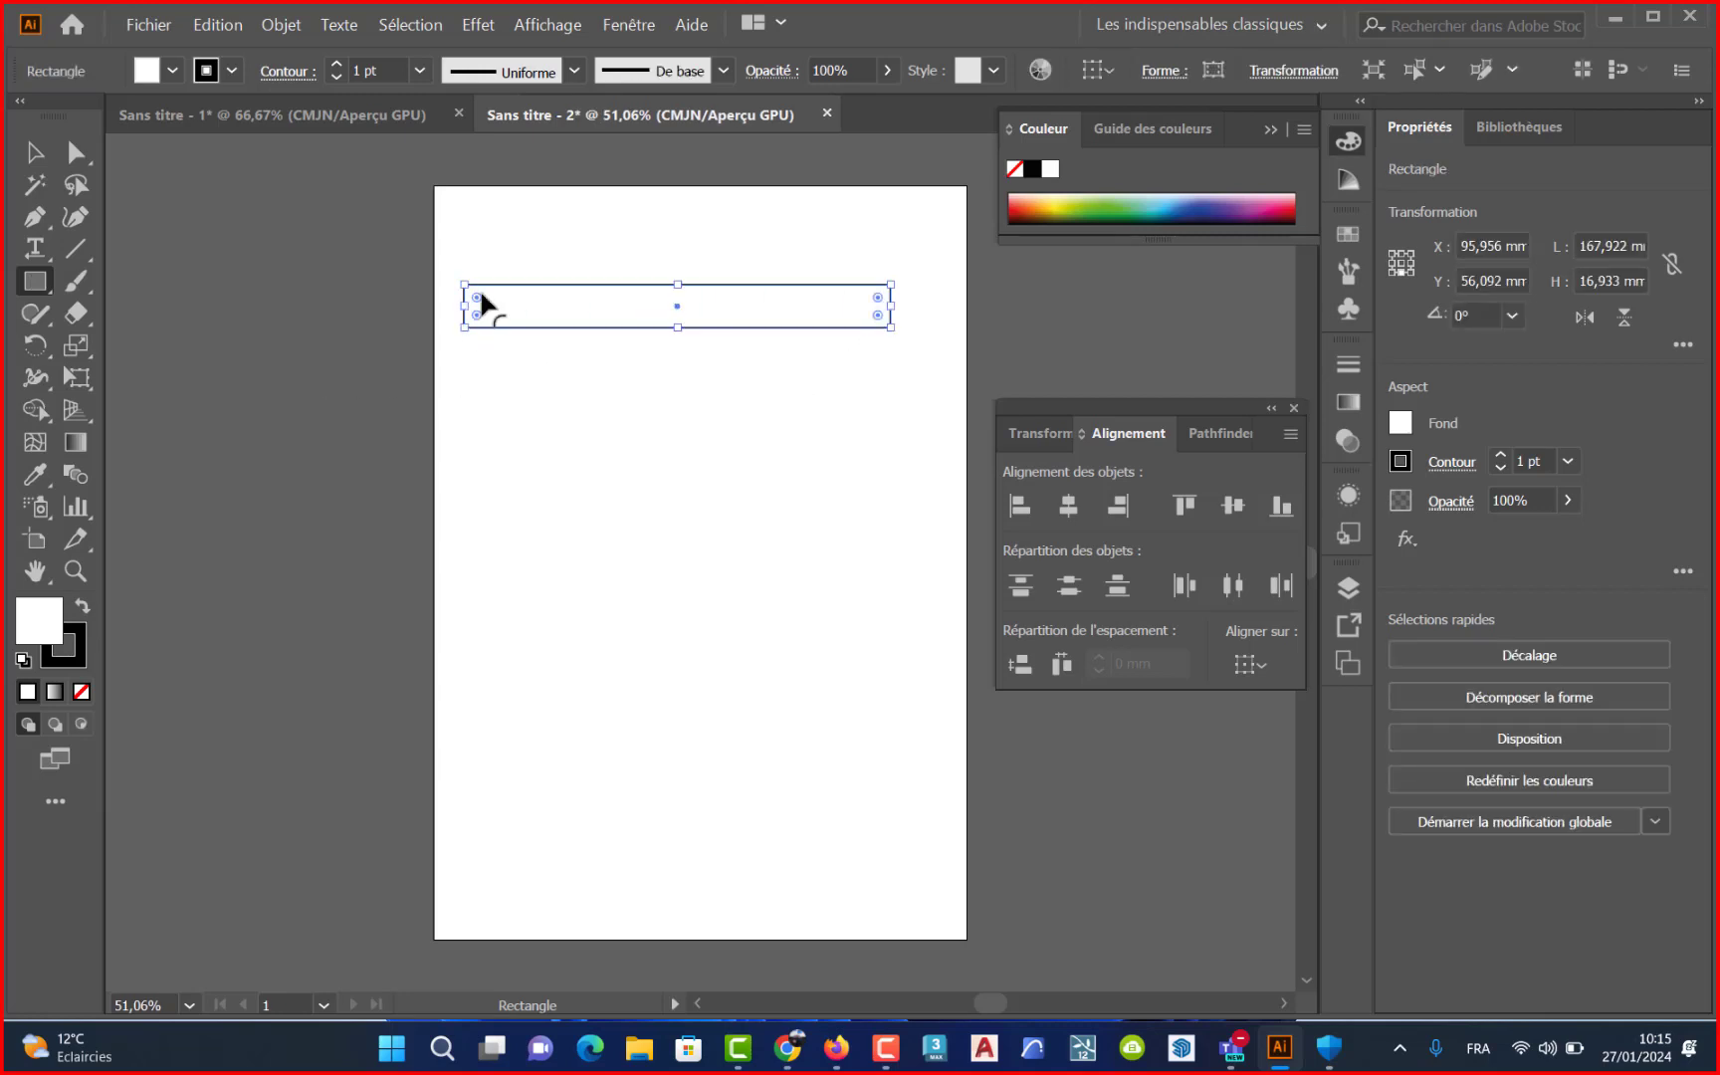
mouse_move(499, 233)
left_mouse_down()
mouse_move(566, 571)
mouse_move(540, 693)
left_mouse_up()
left_click(34, 152)
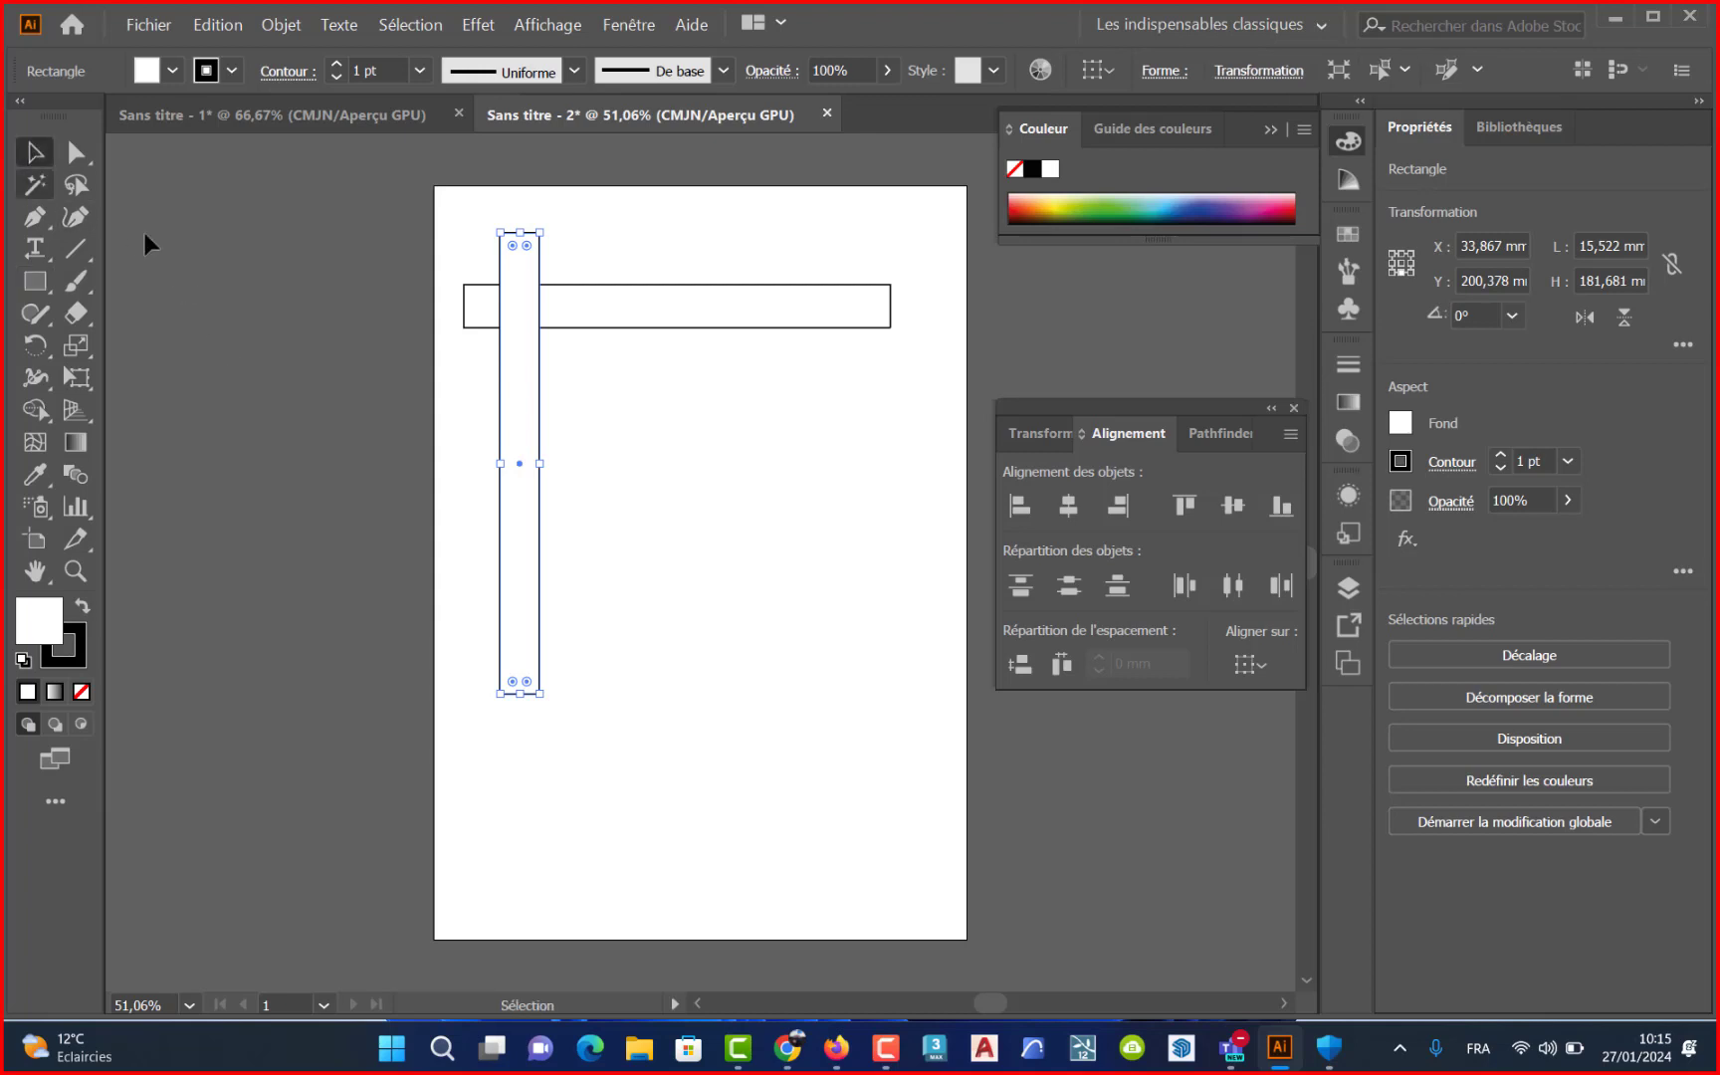
left_click(616, 491)
left_click_drag(517, 503, 601, 522)
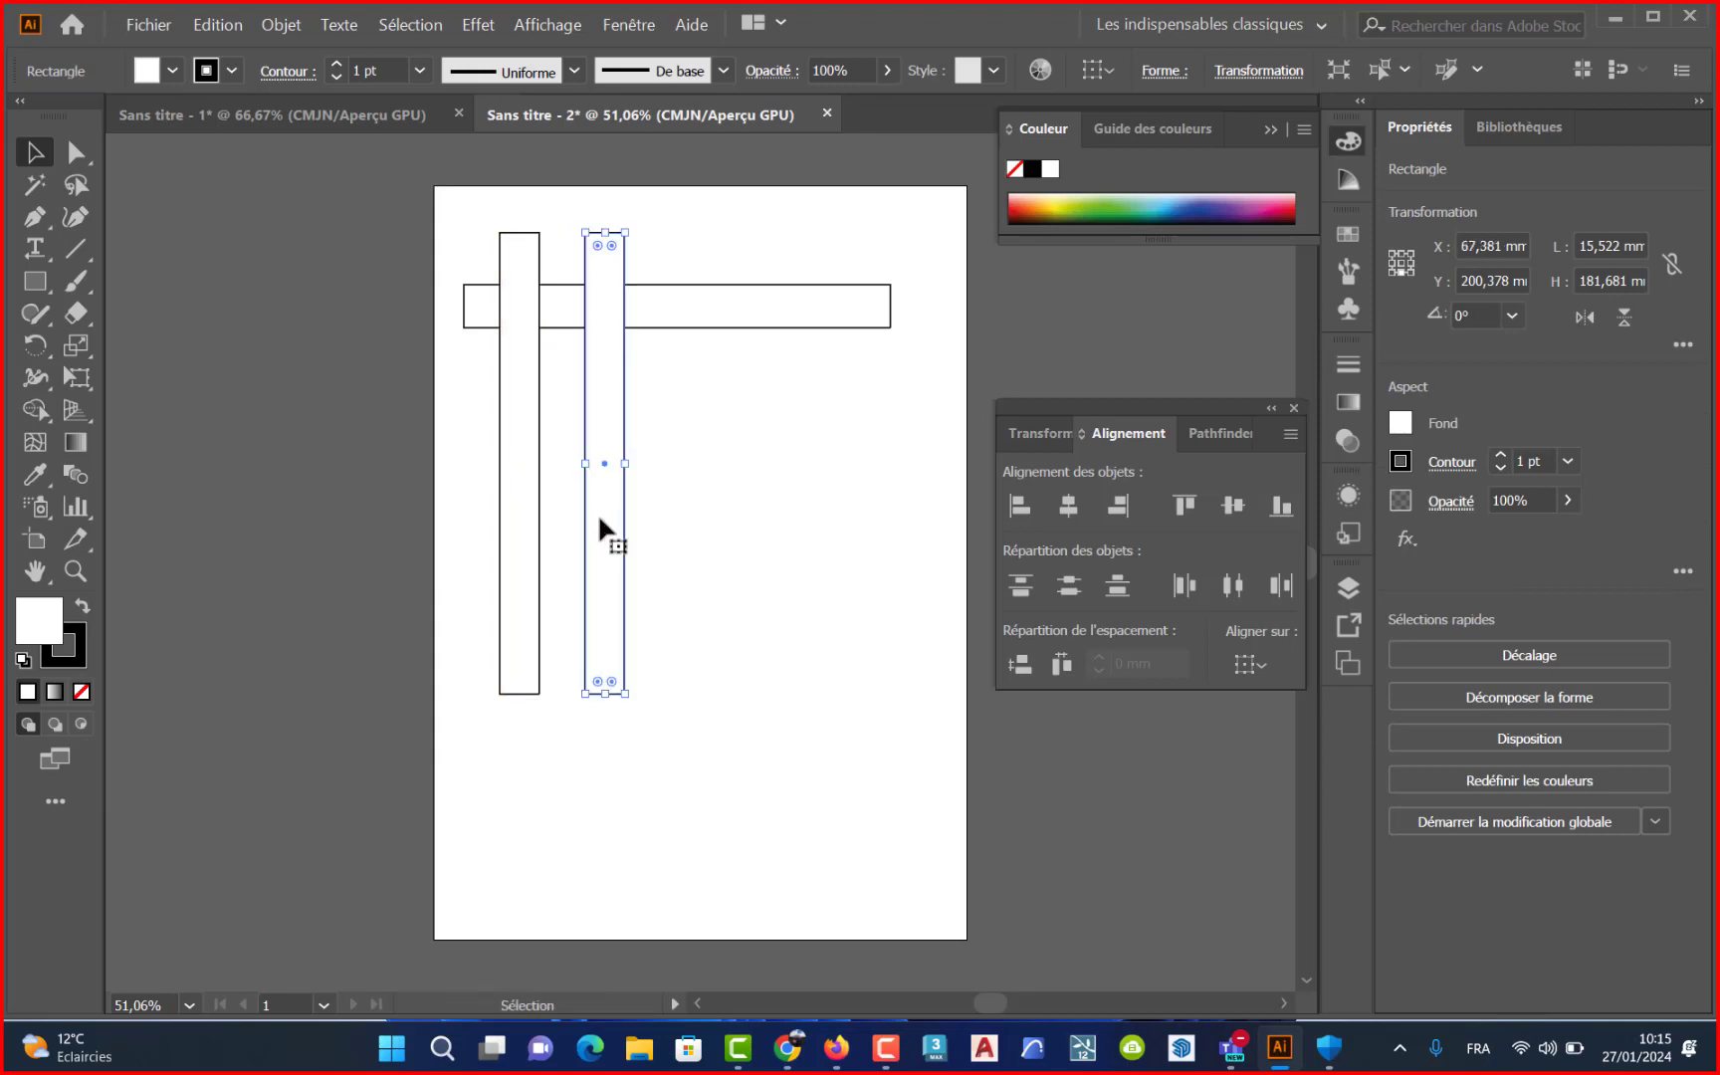
key("ctrl+d")
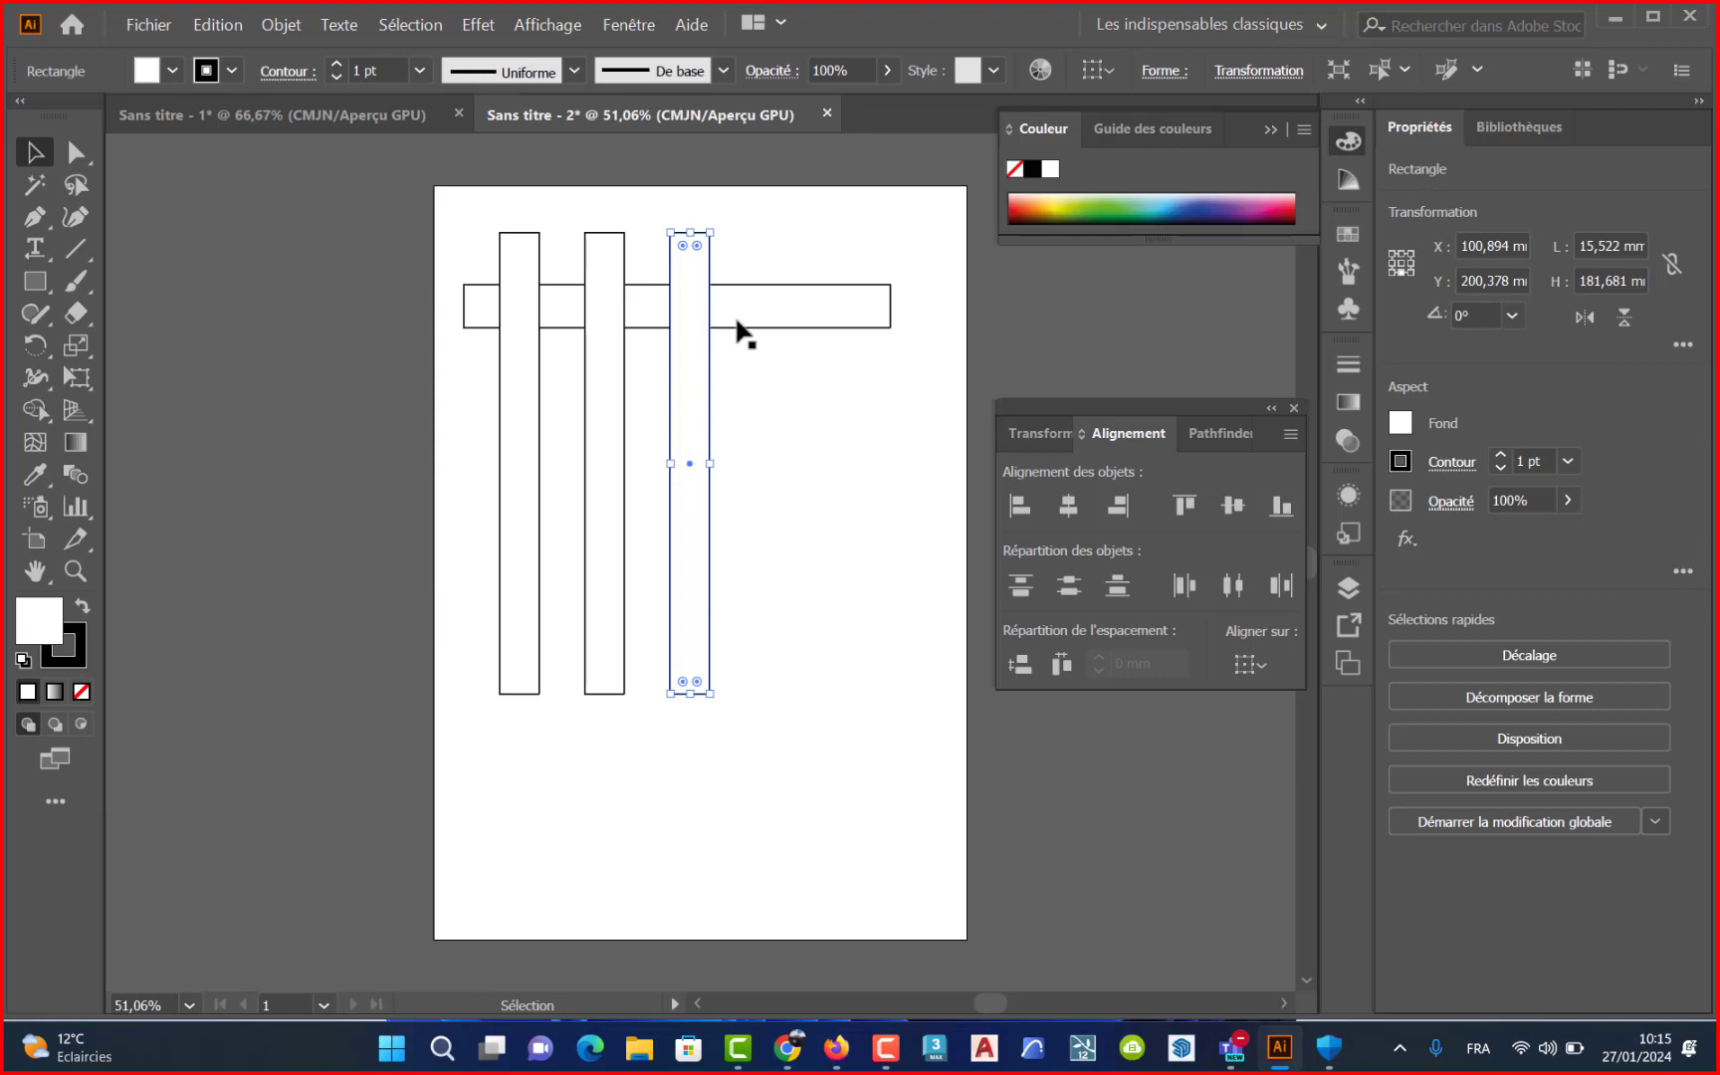
left_click_drag(751, 320, 718, 441)
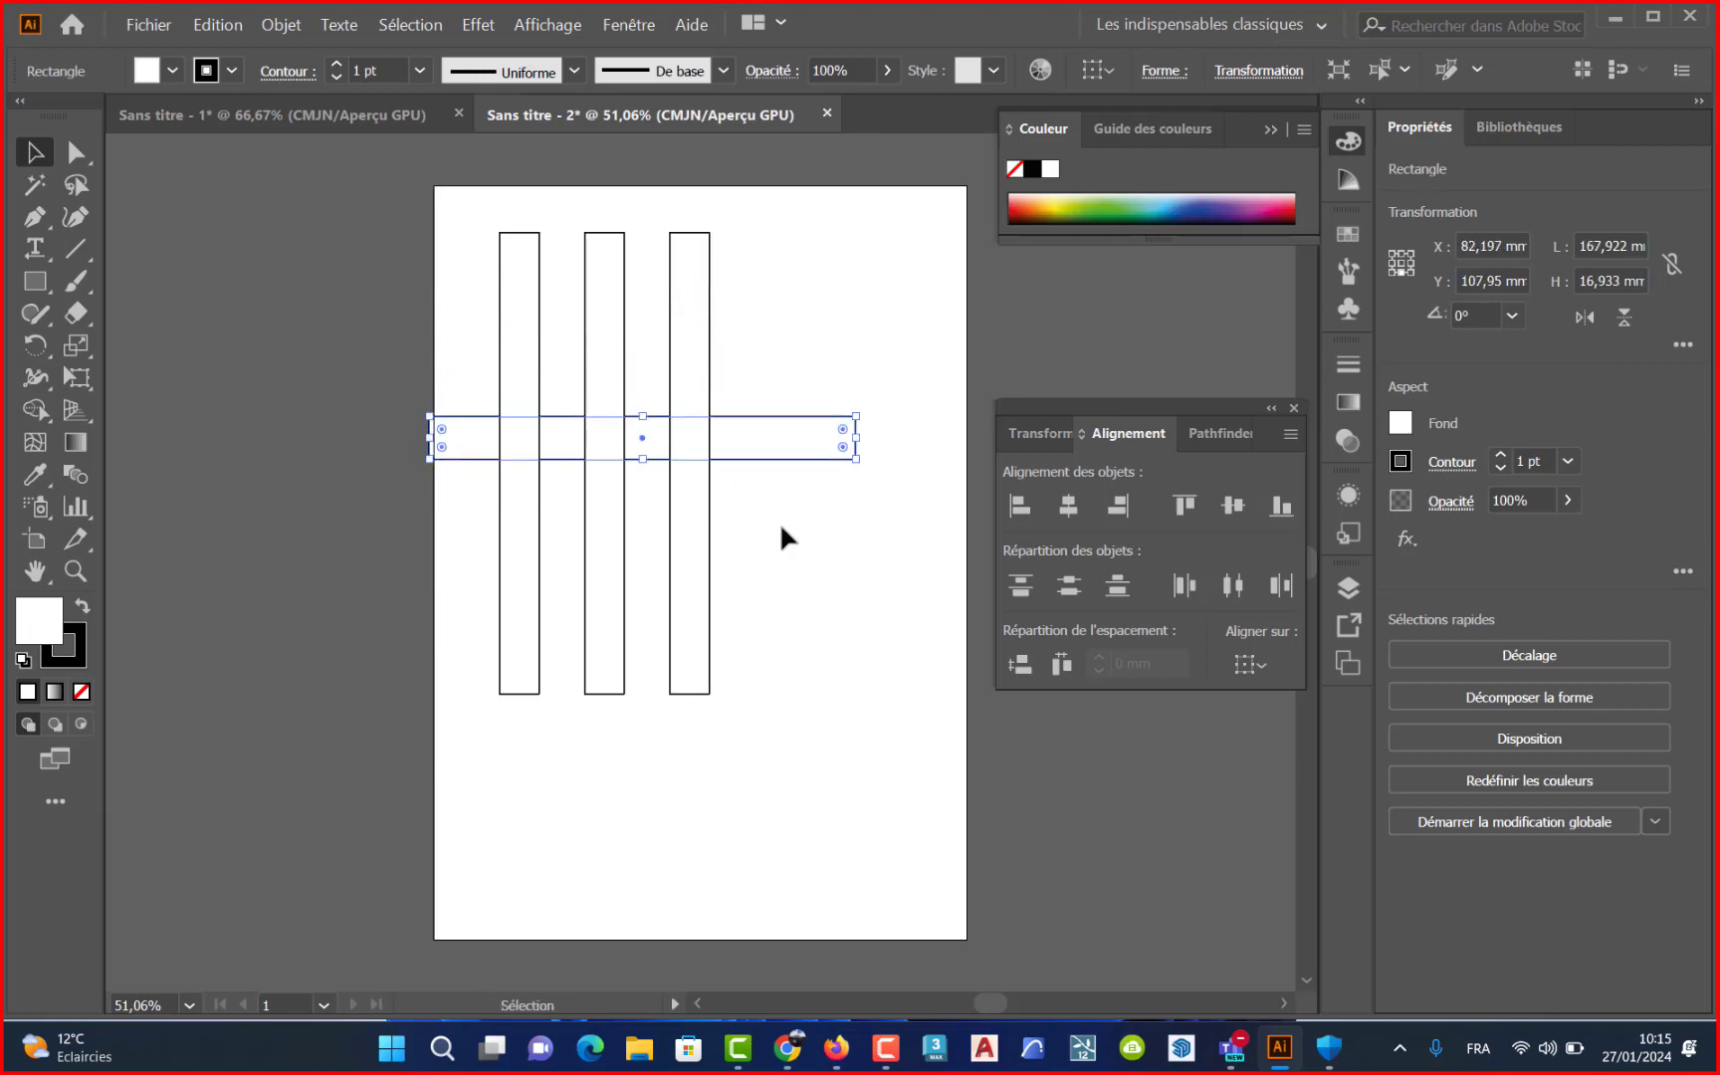
- Fill the vertical bars olive, blue and magenta, and the horizontal bar green
left_click(637, 398)
left_click(526, 286)
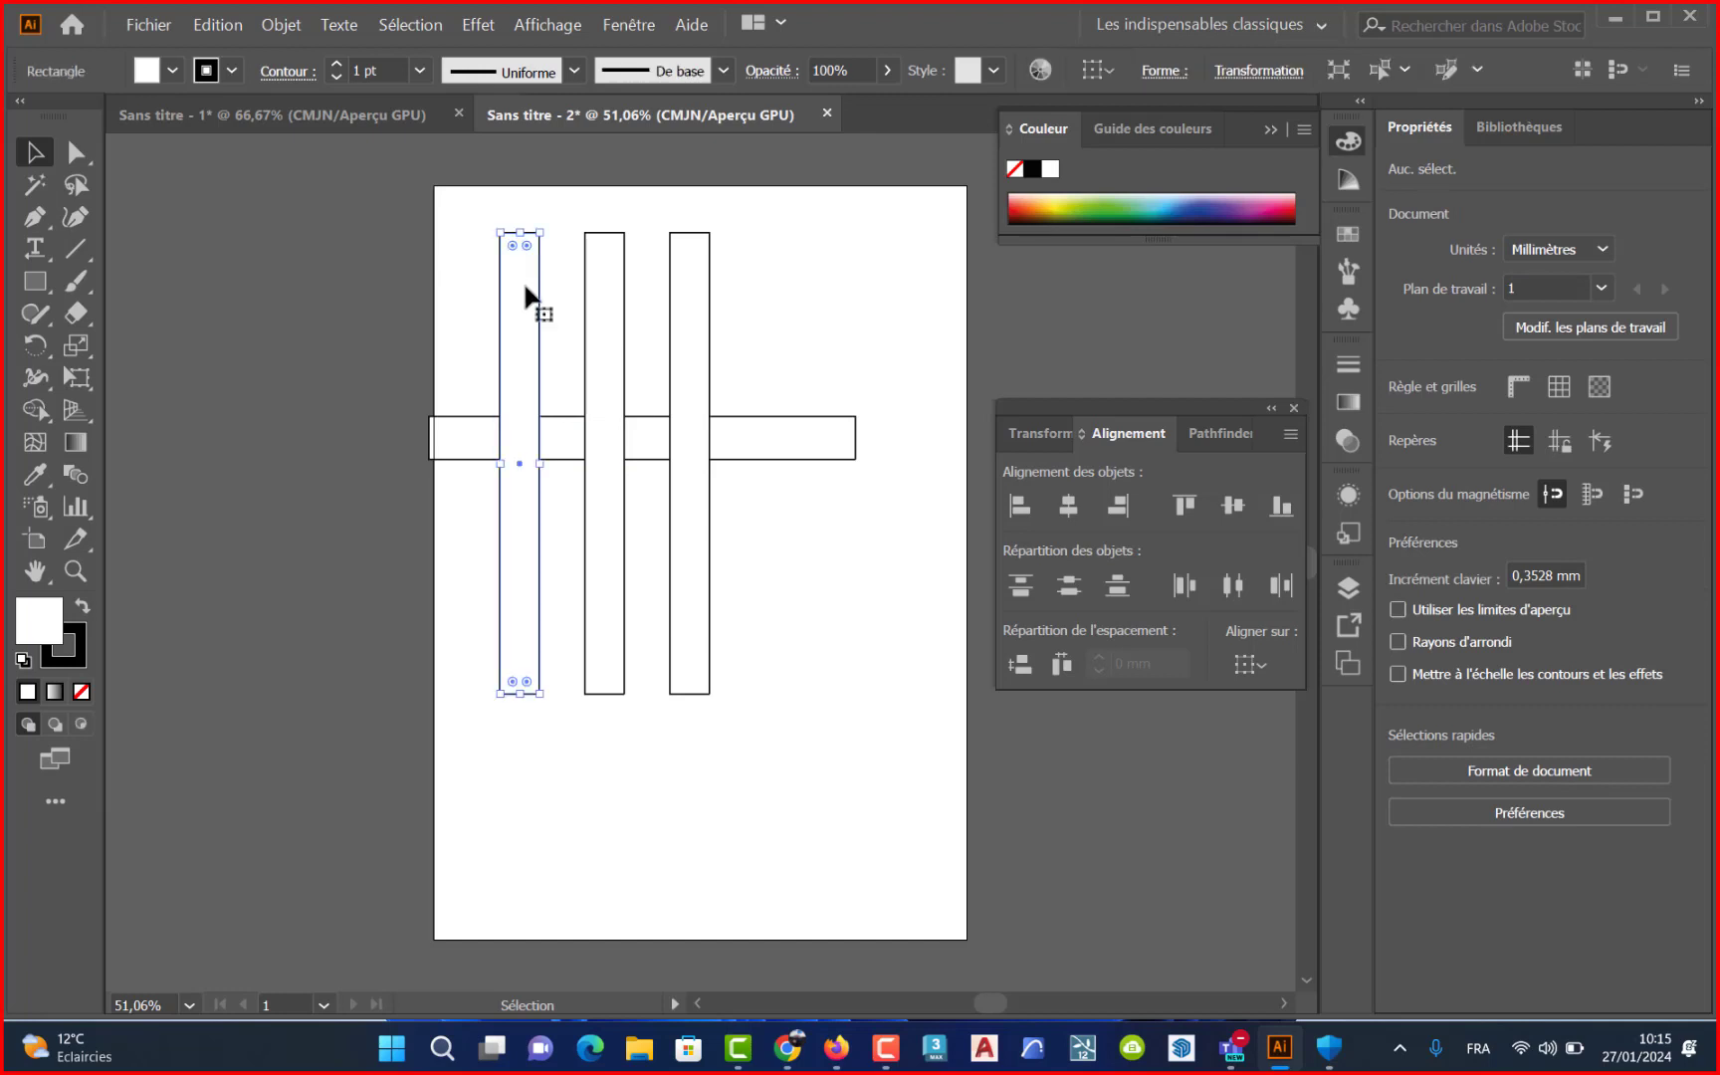
left_click(1047, 214)
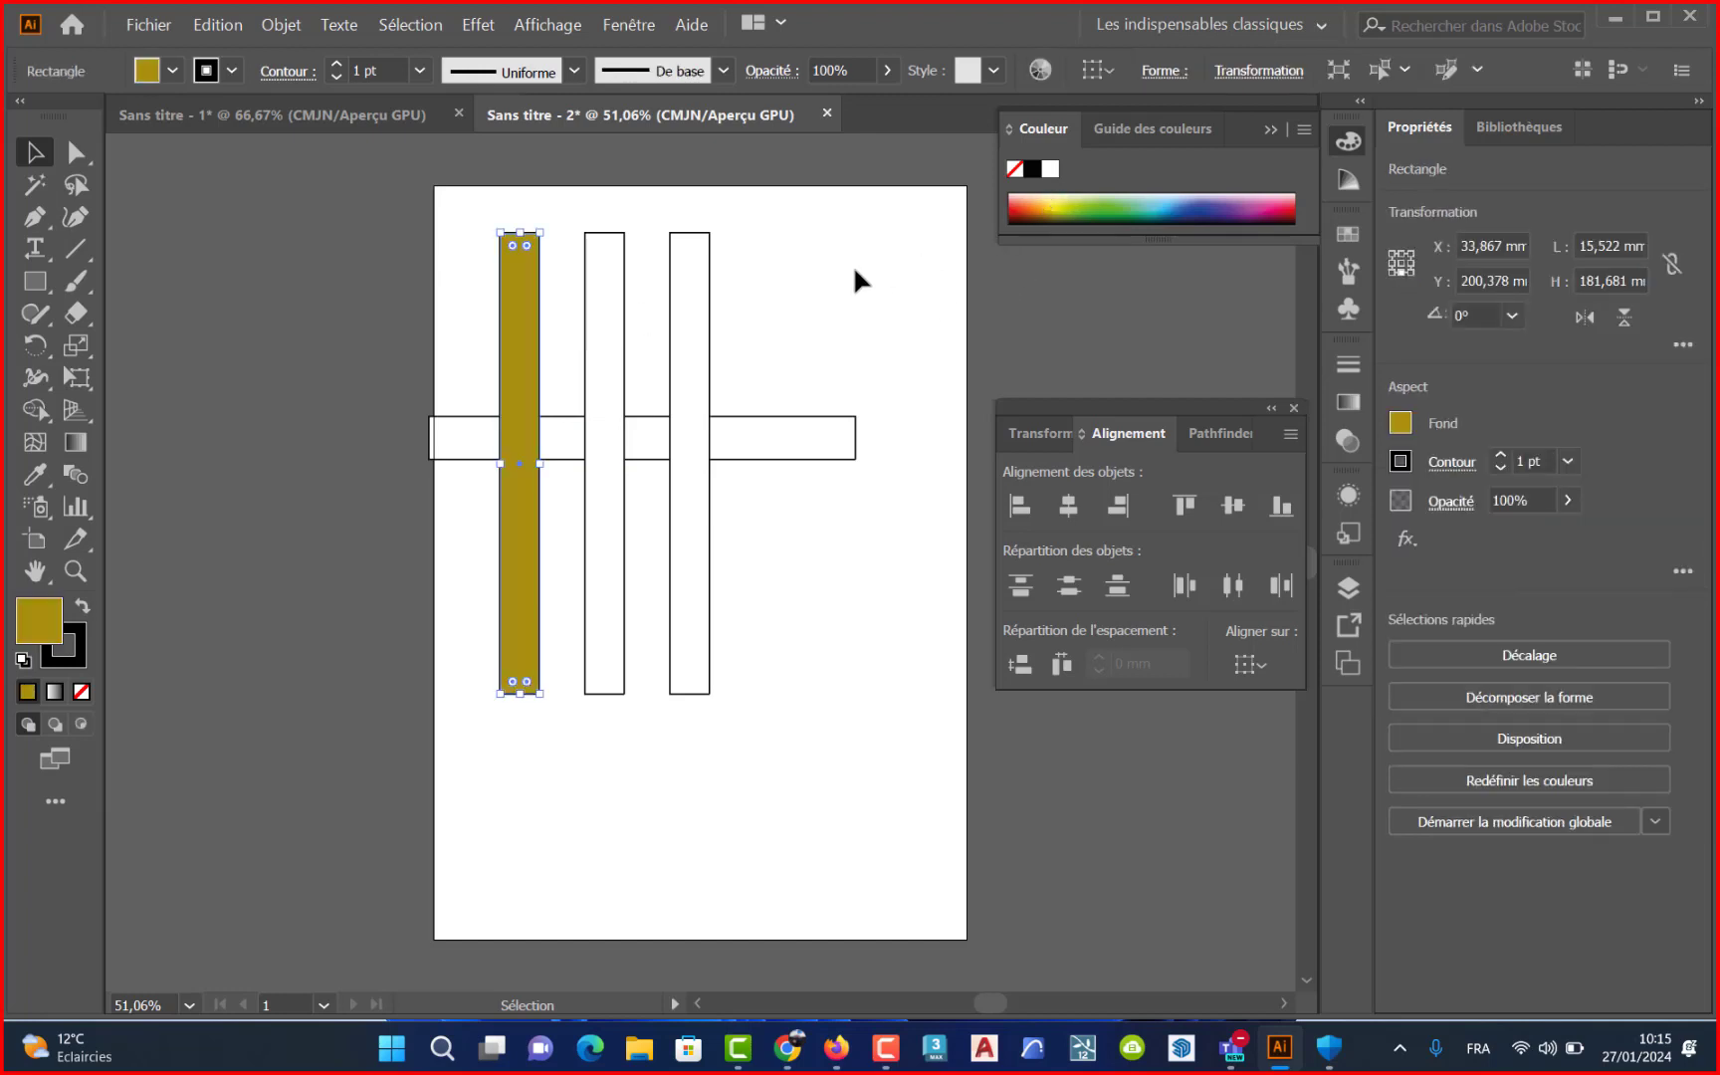
left_click(617, 319)
left_click(1199, 206)
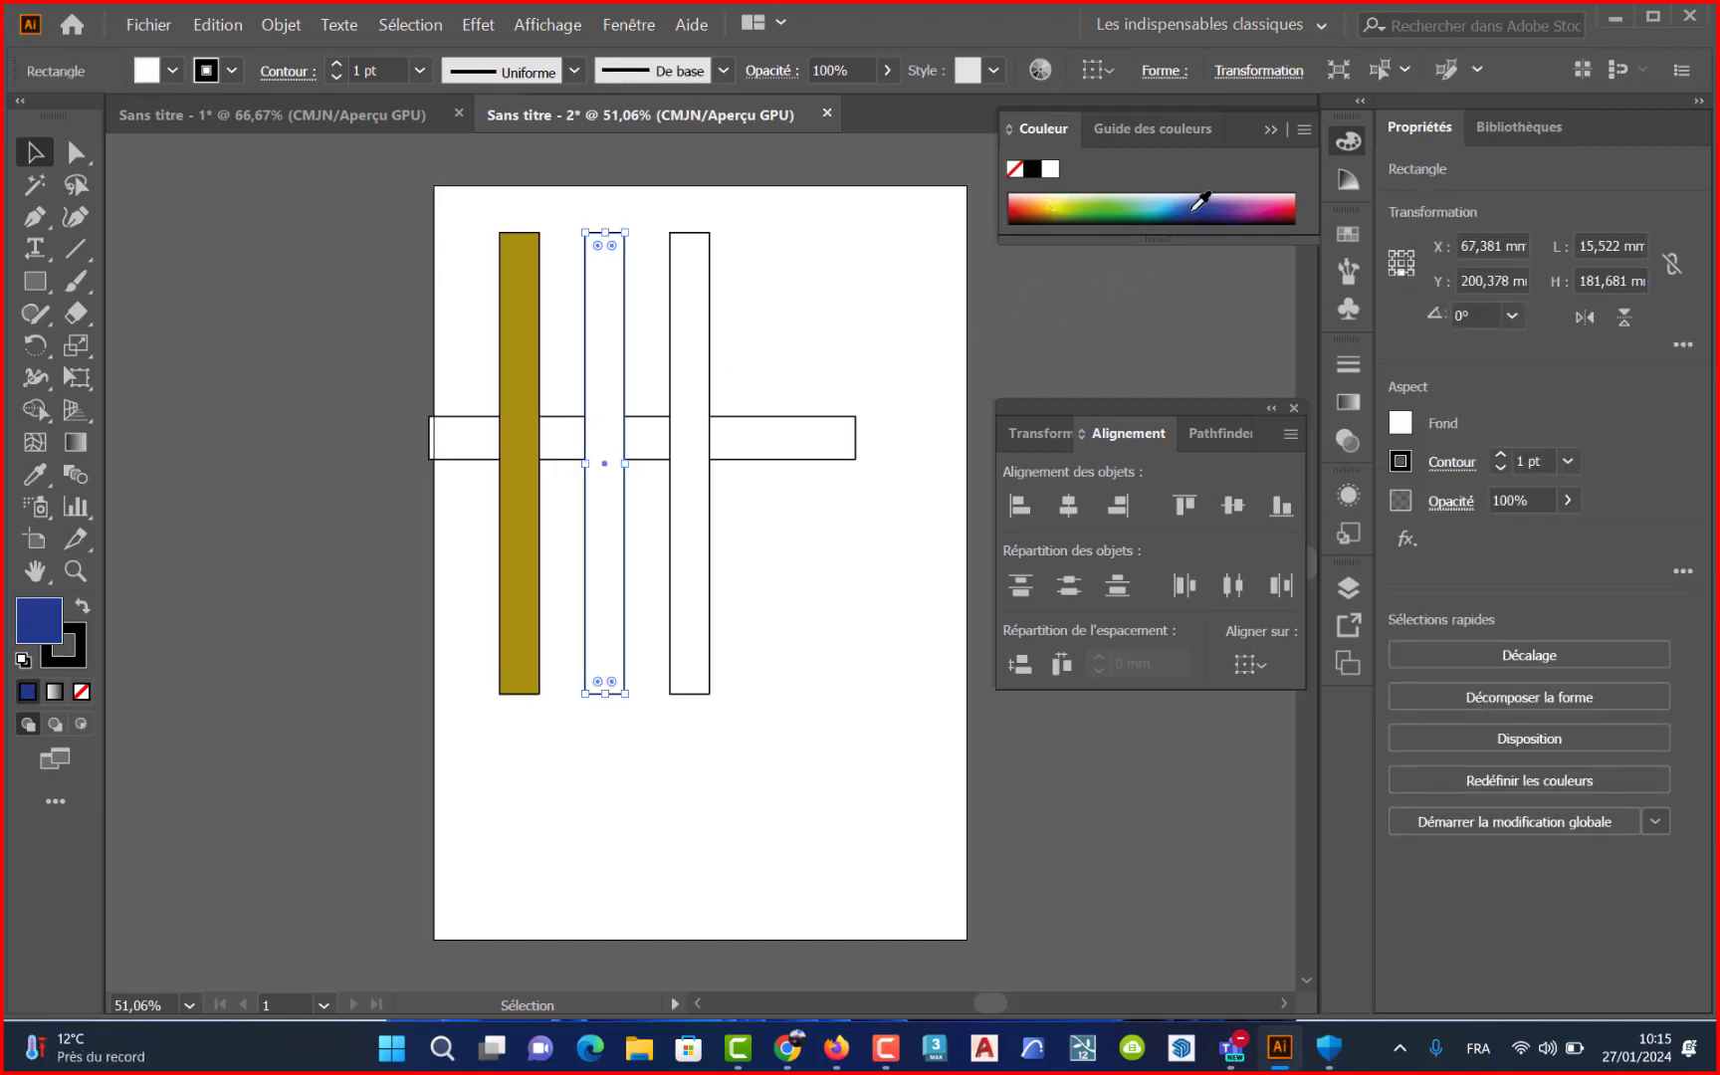
left_click(694, 350)
left_click(1278, 204)
left_click(814, 443)
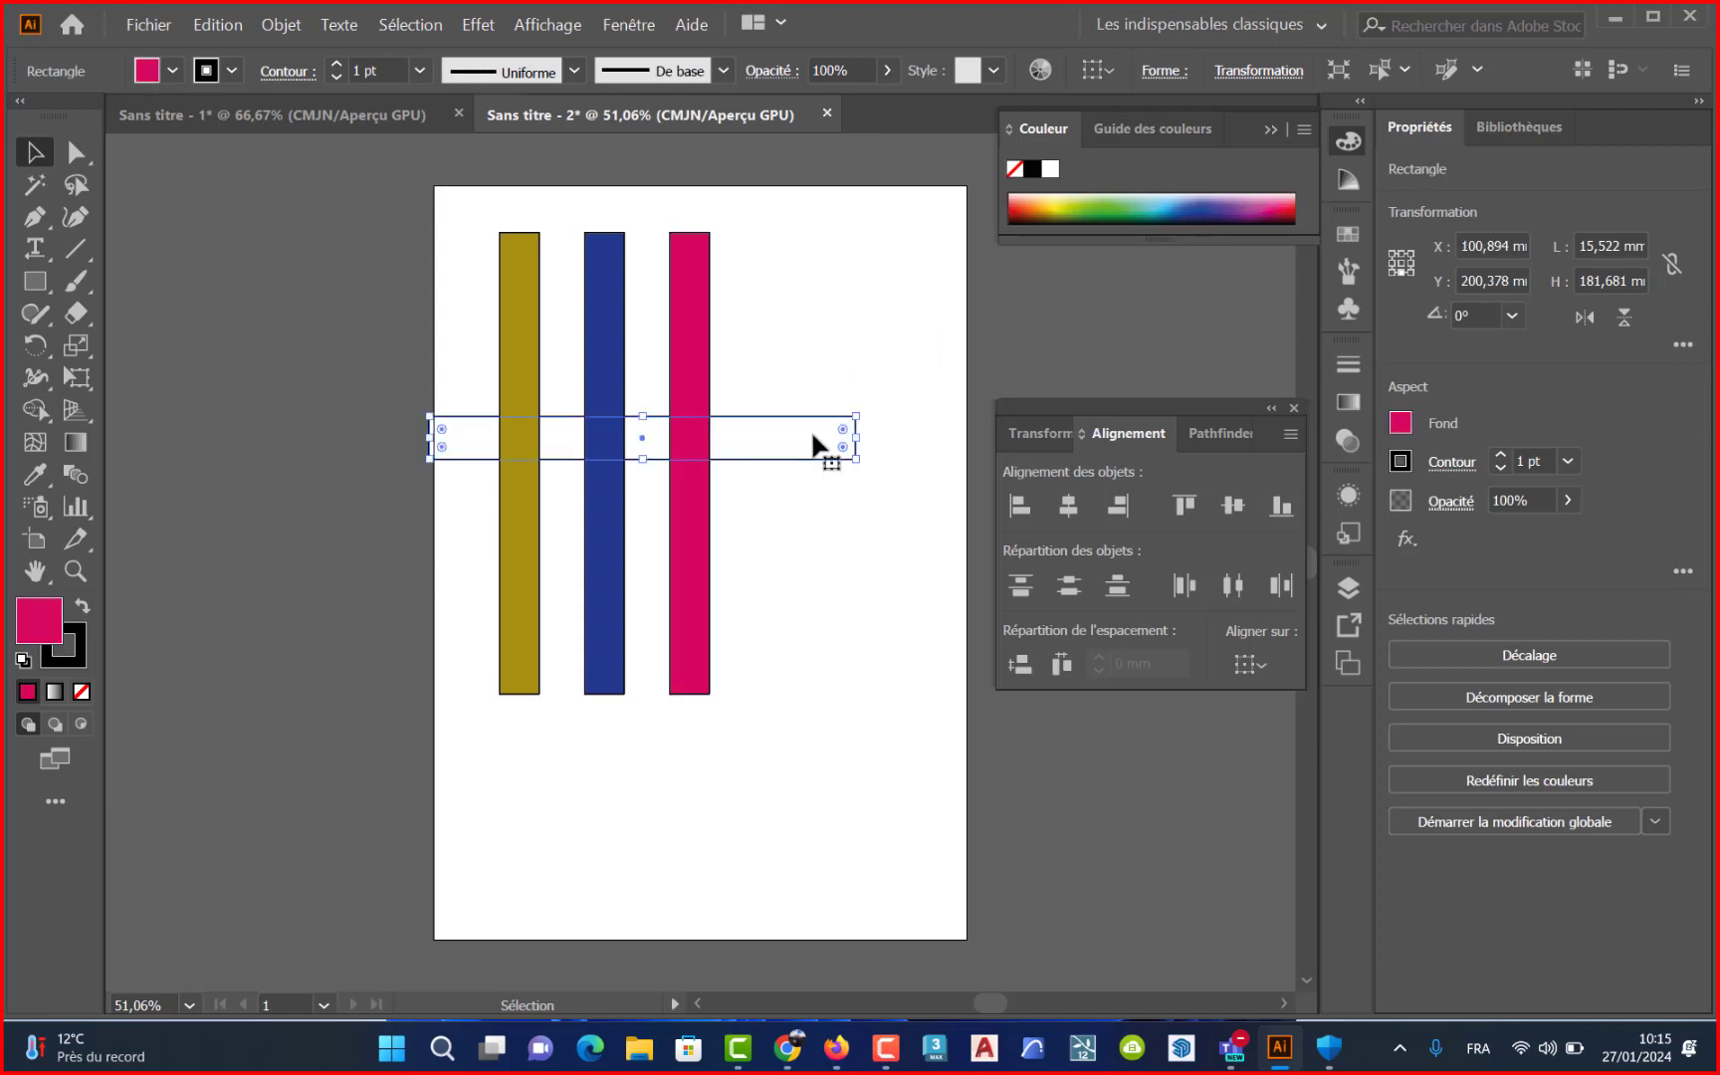
left_click(1103, 210)
- Select all four rectangles and set their stroke to None
left_click(727, 398)
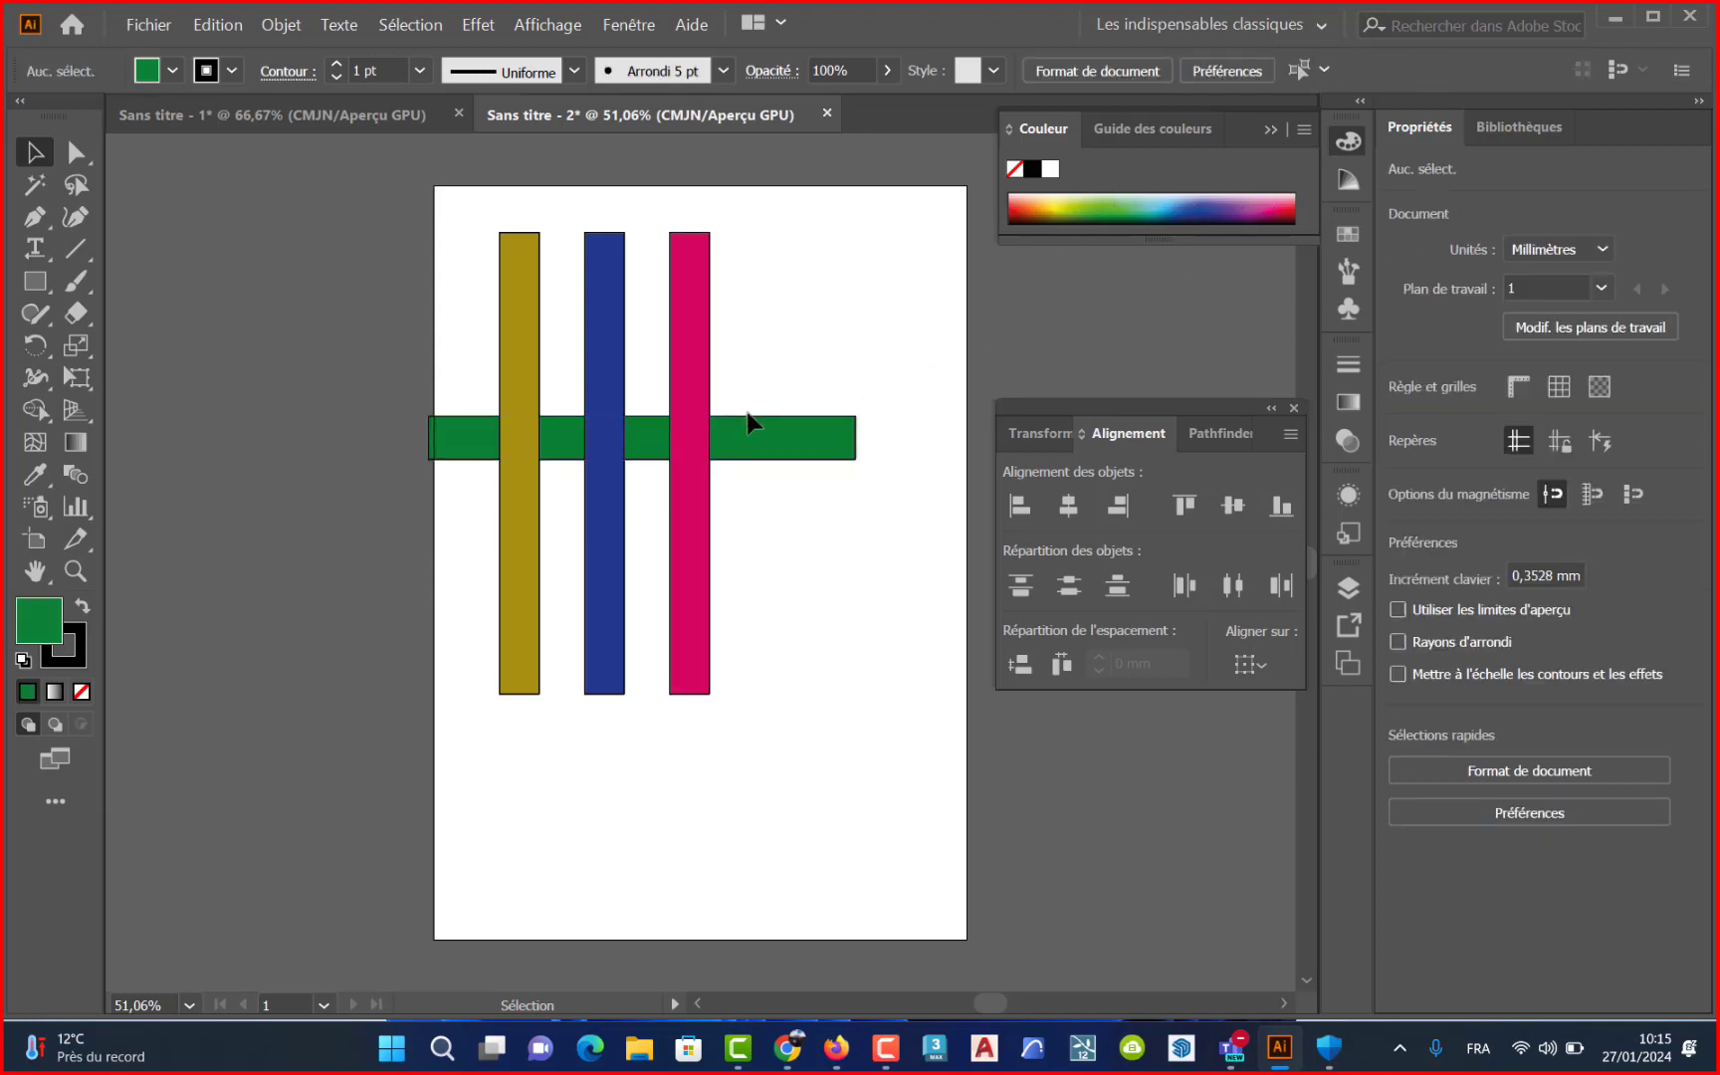
left_click_drag(423, 294, 734, 570)
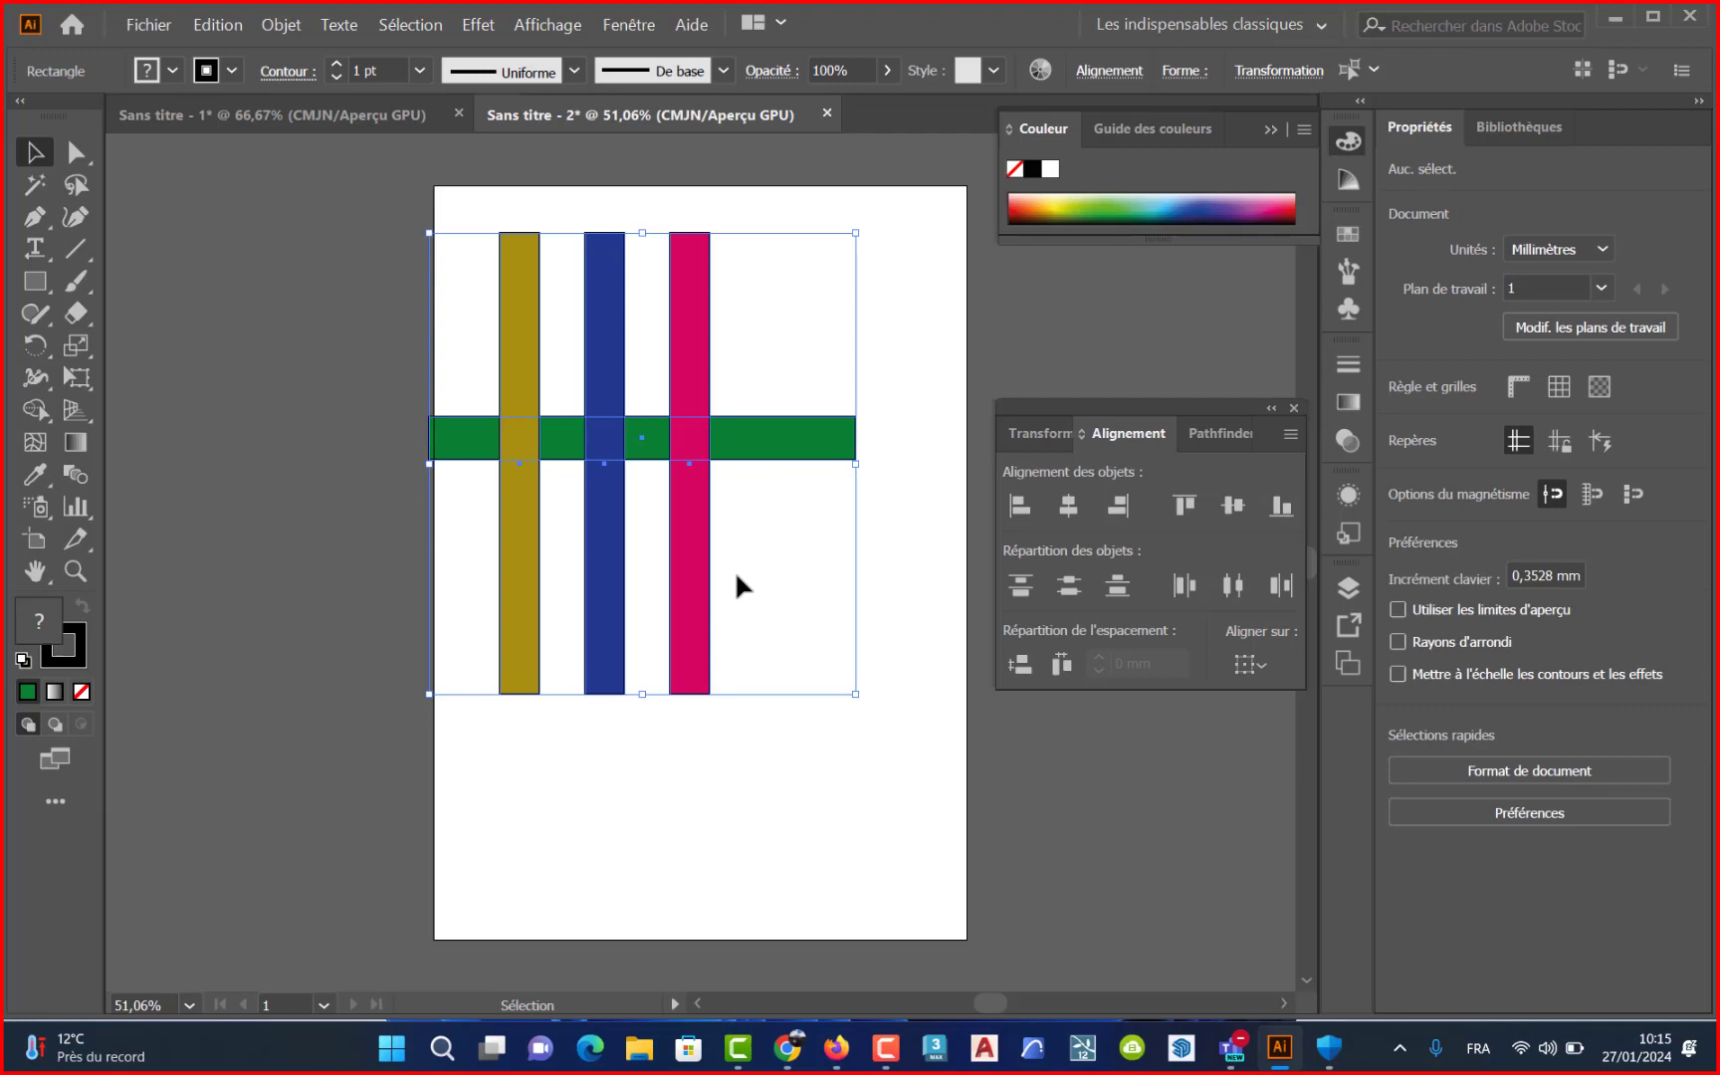
left_click(77, 647)
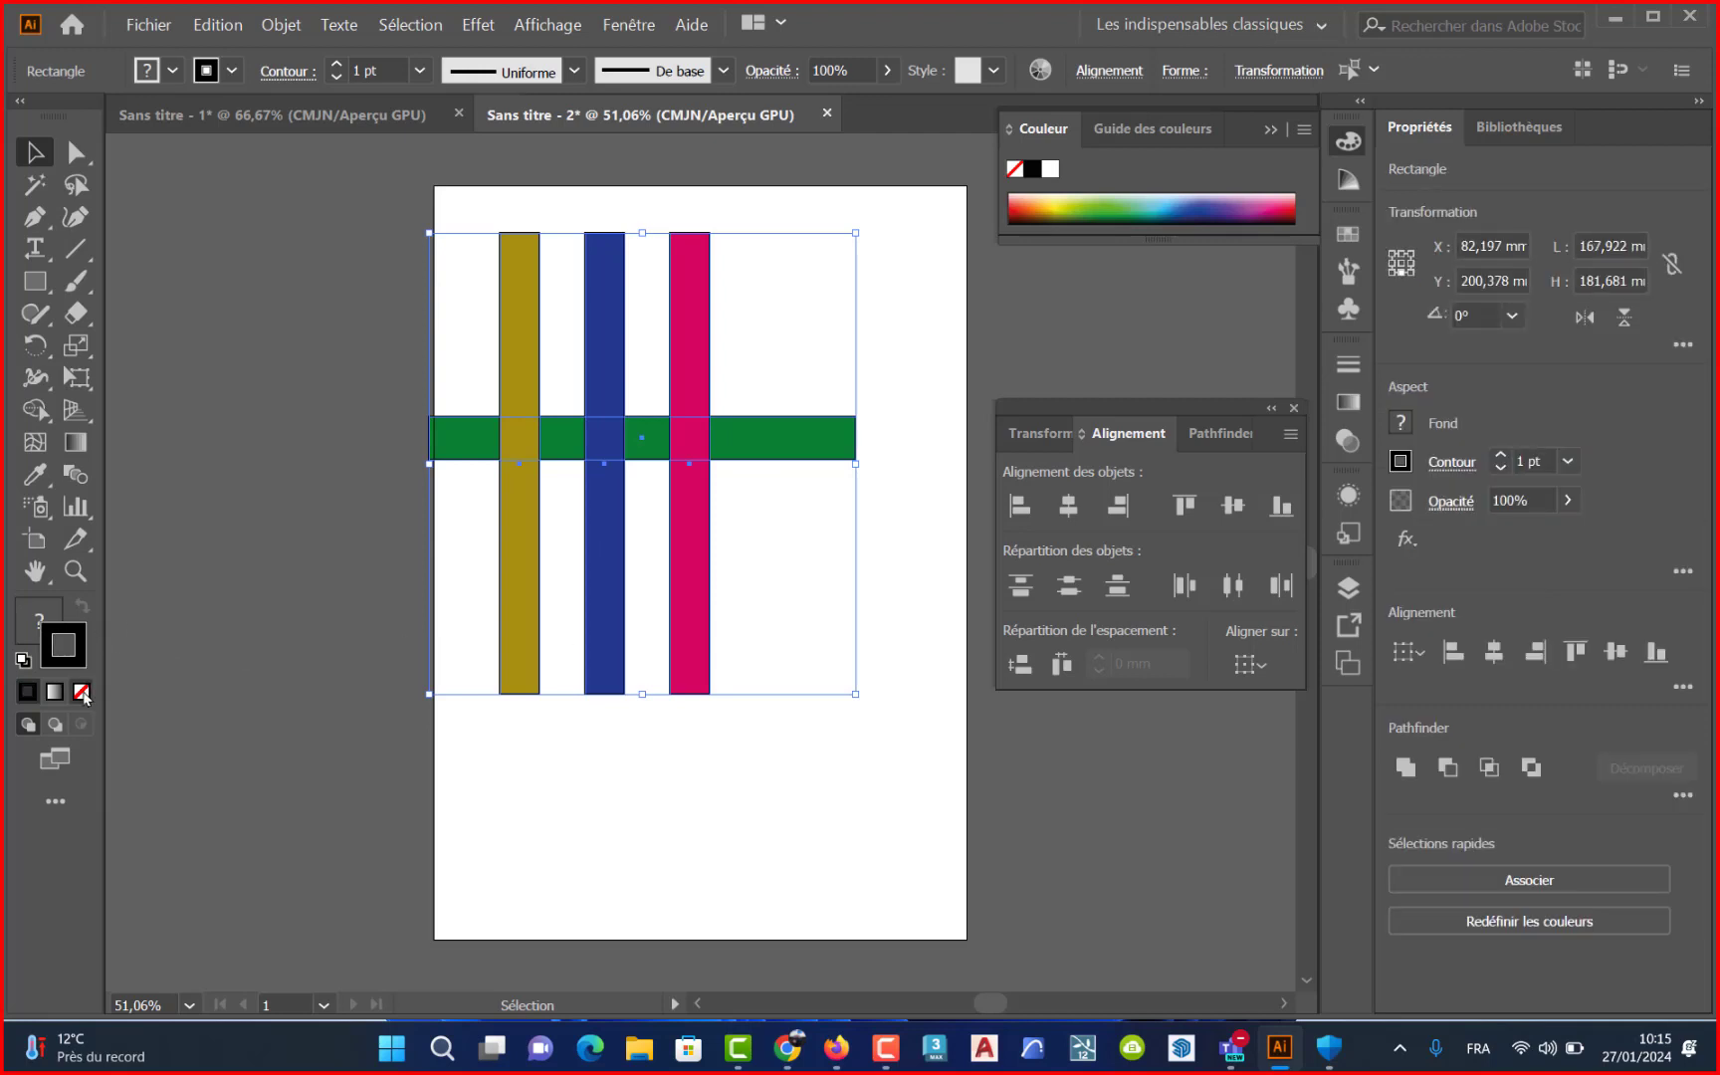
left_click(83, 696)
- Alt-drag a copy of the coloured bar set off the page
left_click(613, 794)
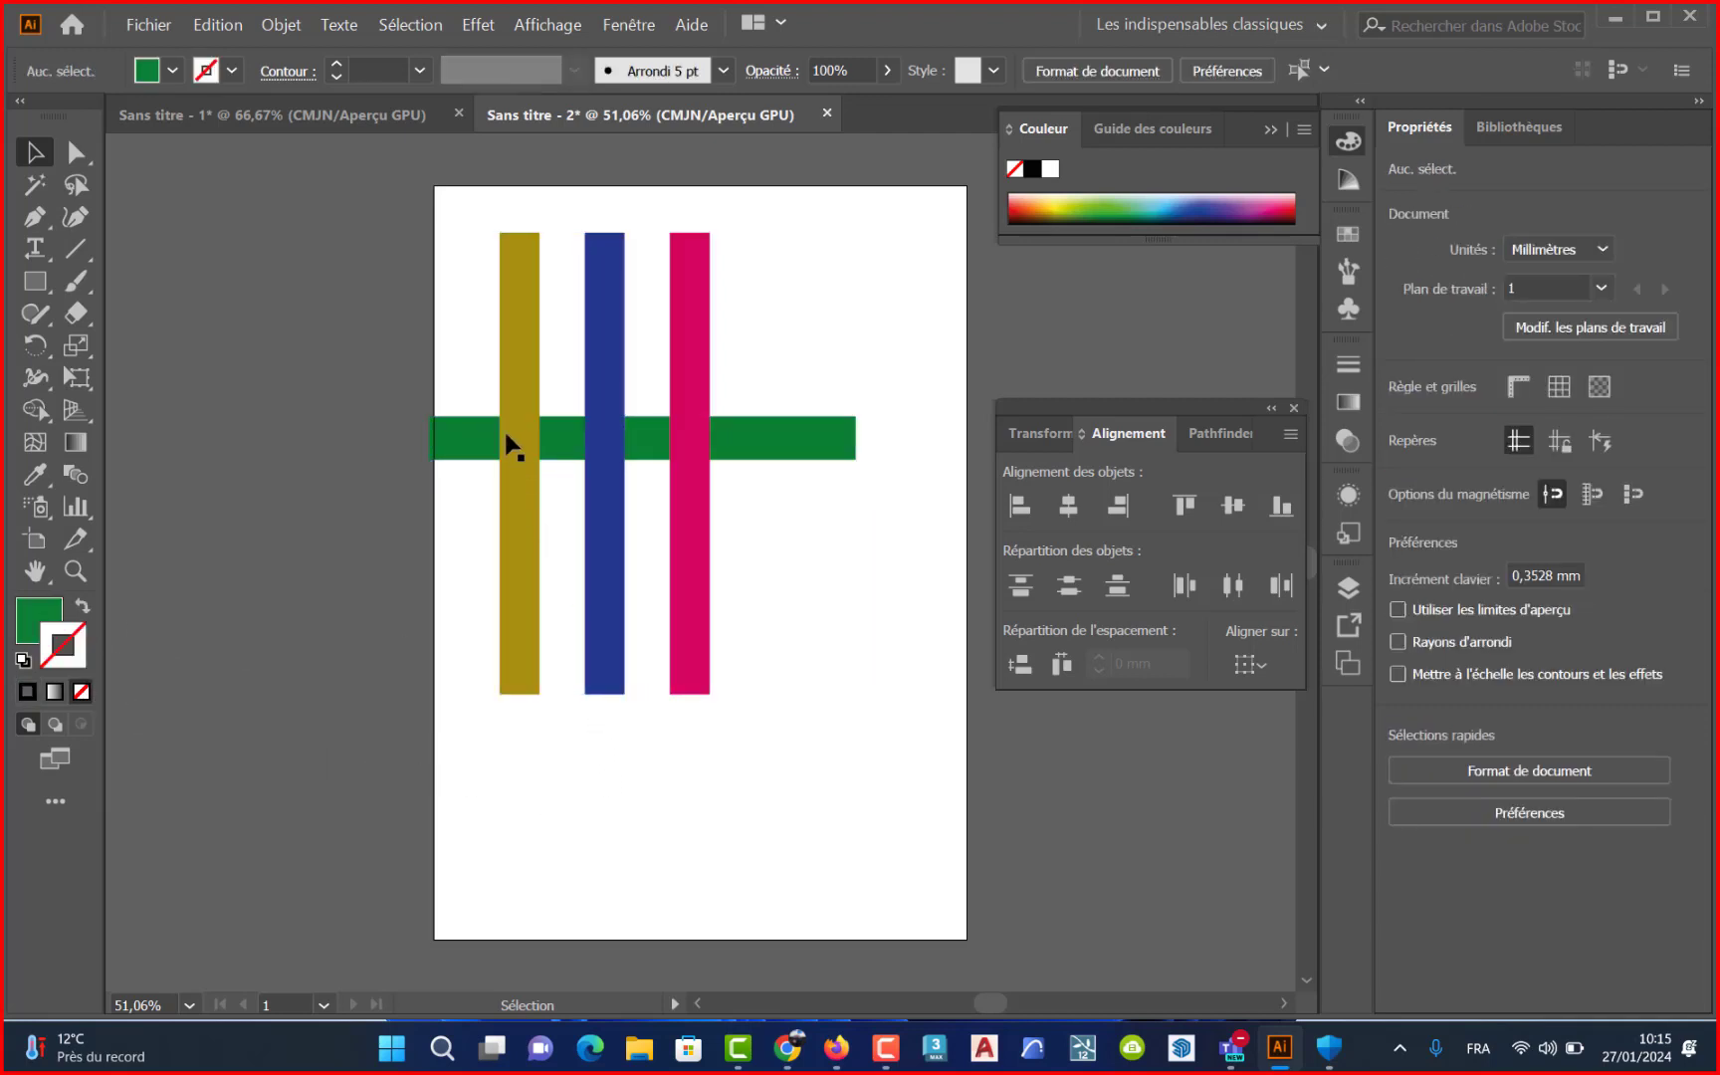
left_click_drag(450, 262, 777, 587)
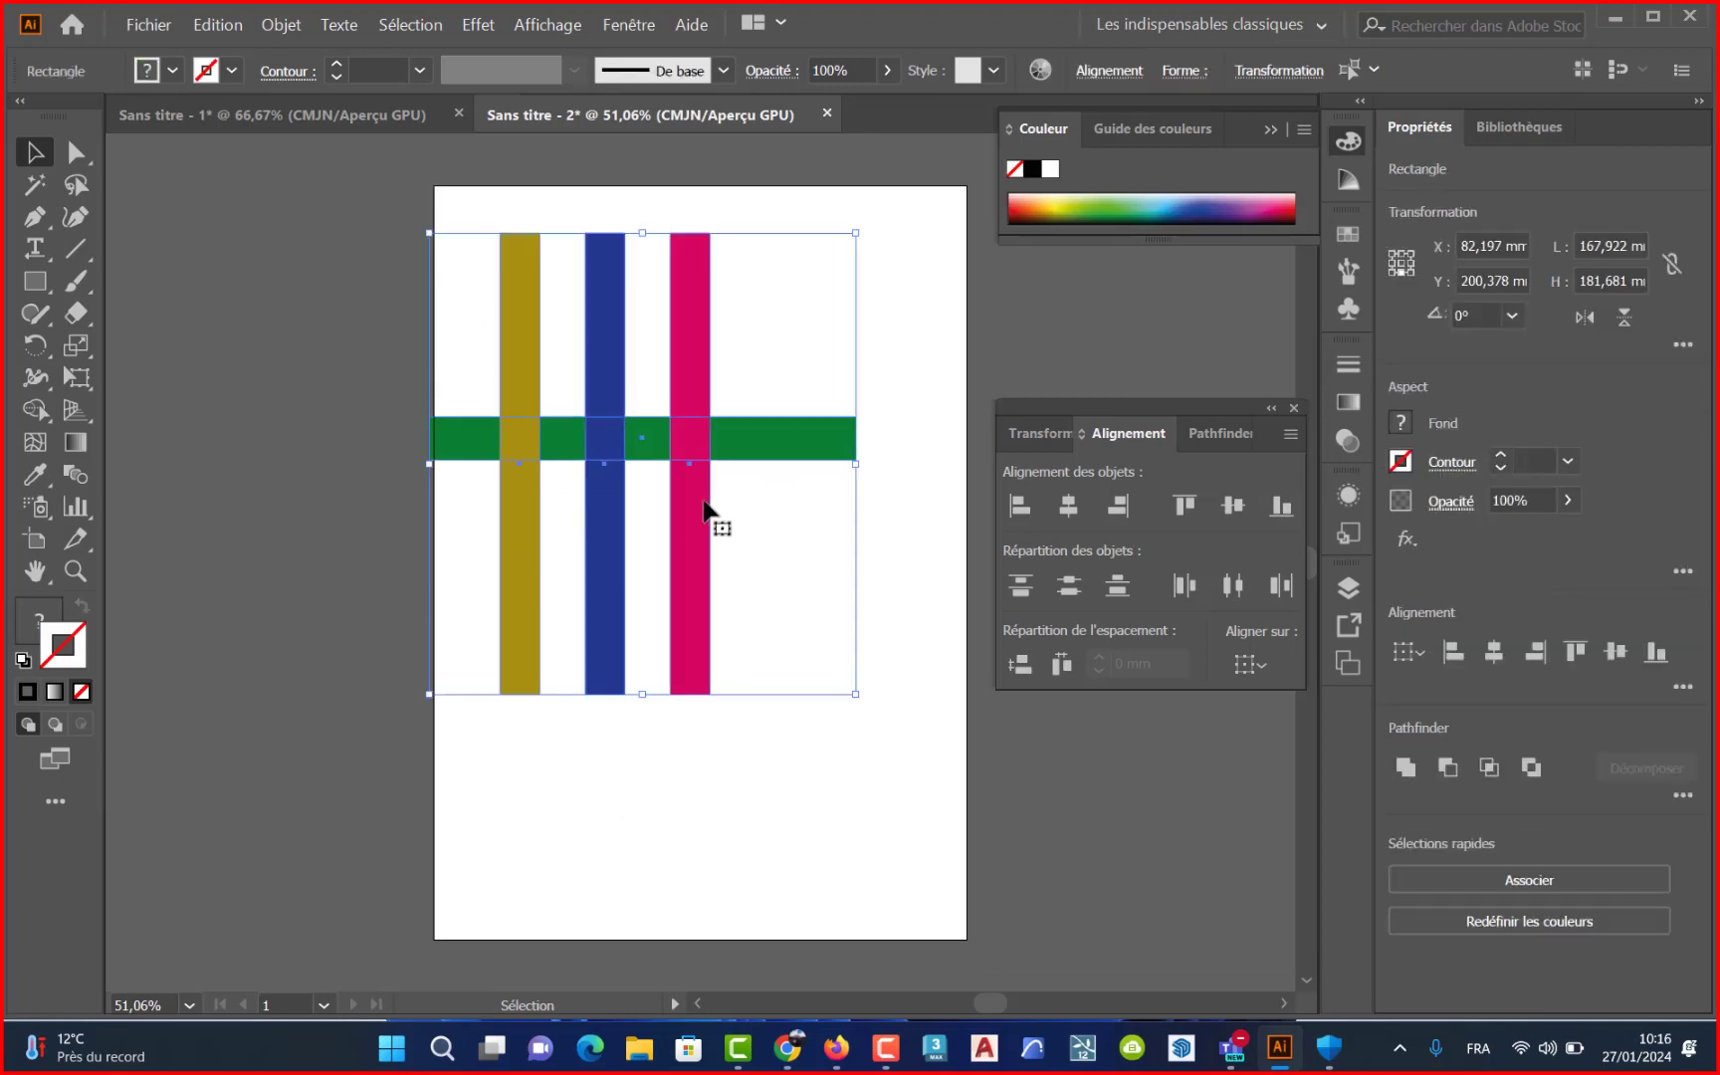
mouse_move(709, 518)
left_mouse_down()
mouse_move(488, 443)
mouse_move(336, 349)
mouse_move(833, 662)
mouse_move(765, 670)
left_mouse_up()
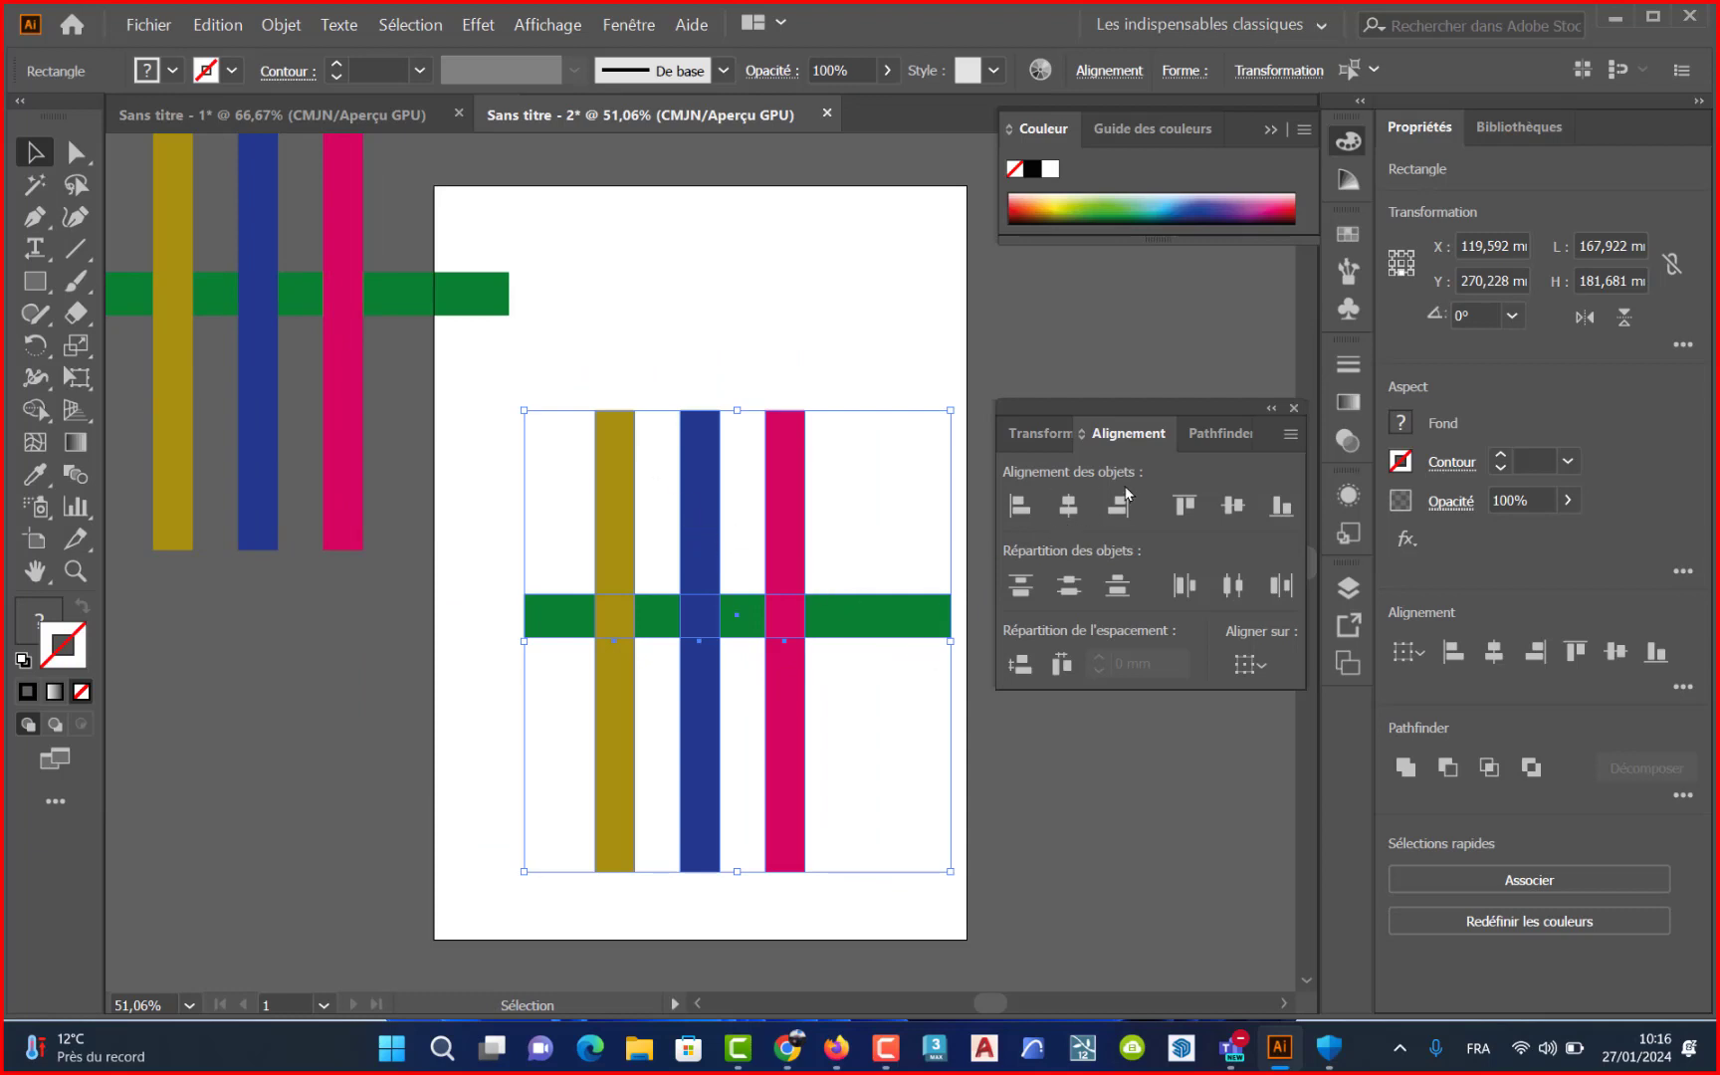
- Merge the selected bars and band into one shape with Pathfinder Unite
left_click(1216, 433)
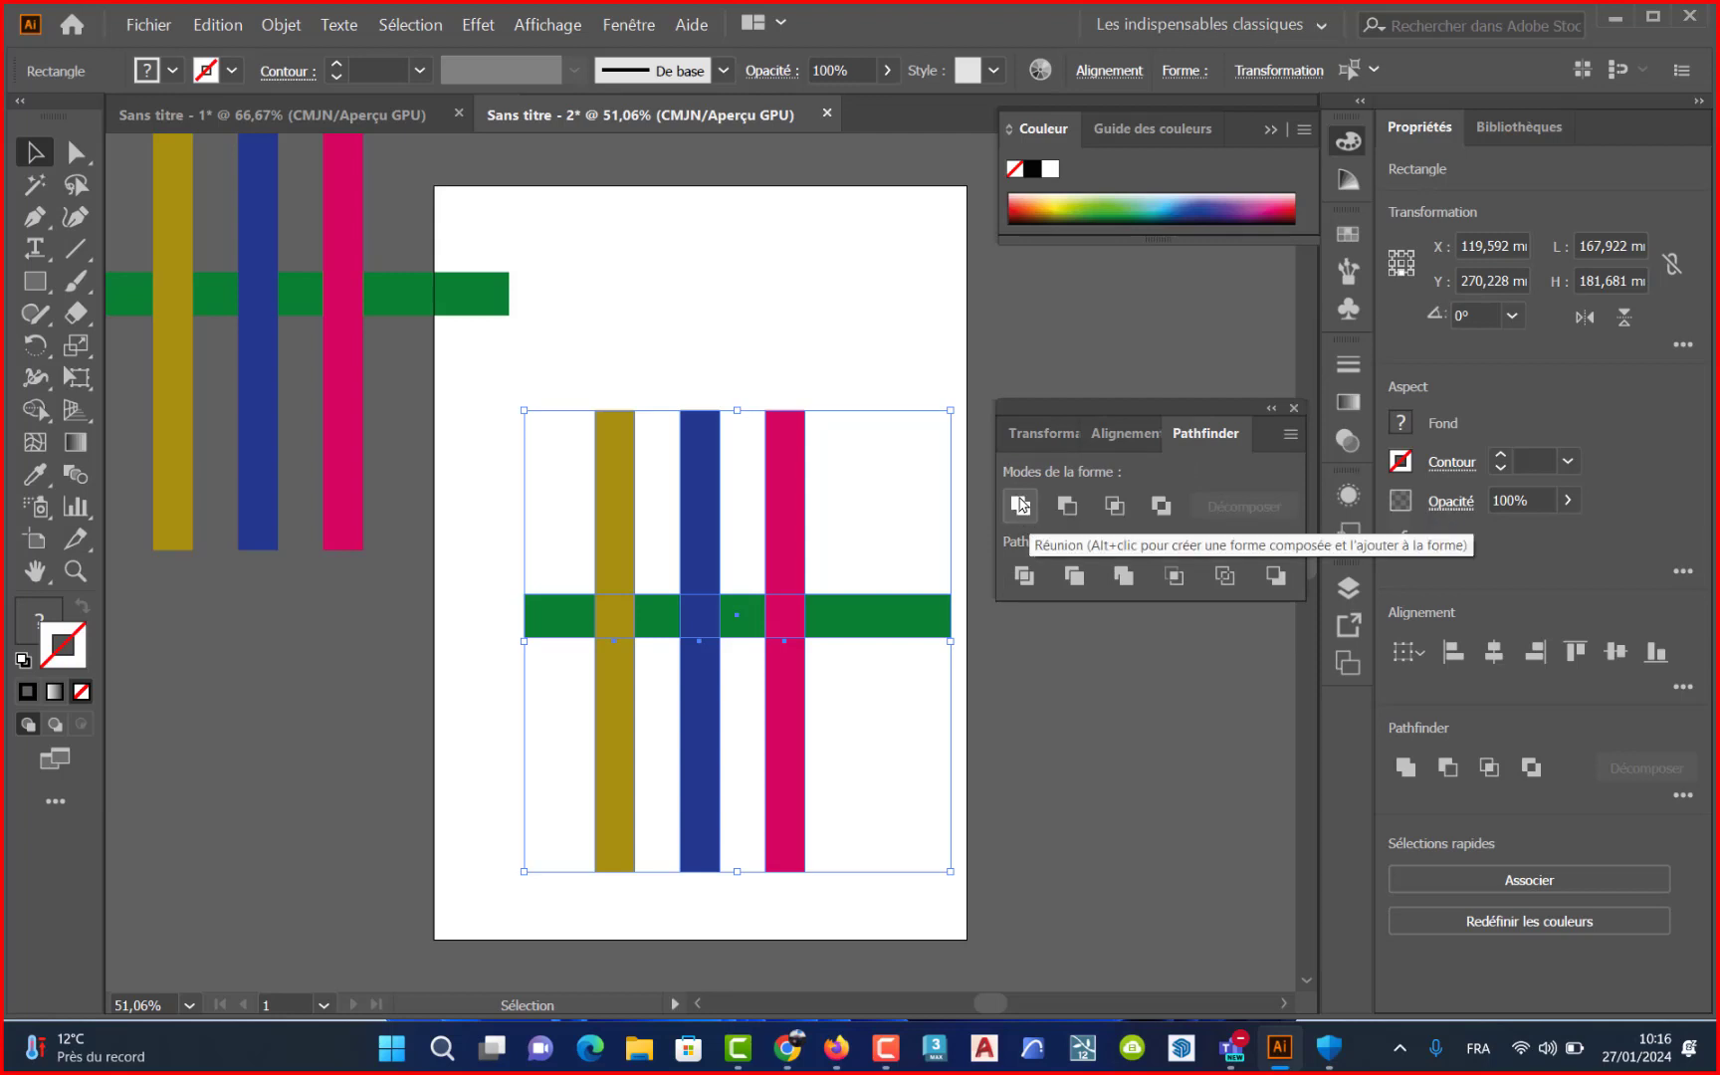
left_click(1028, 504)
left_click(1026, 506)
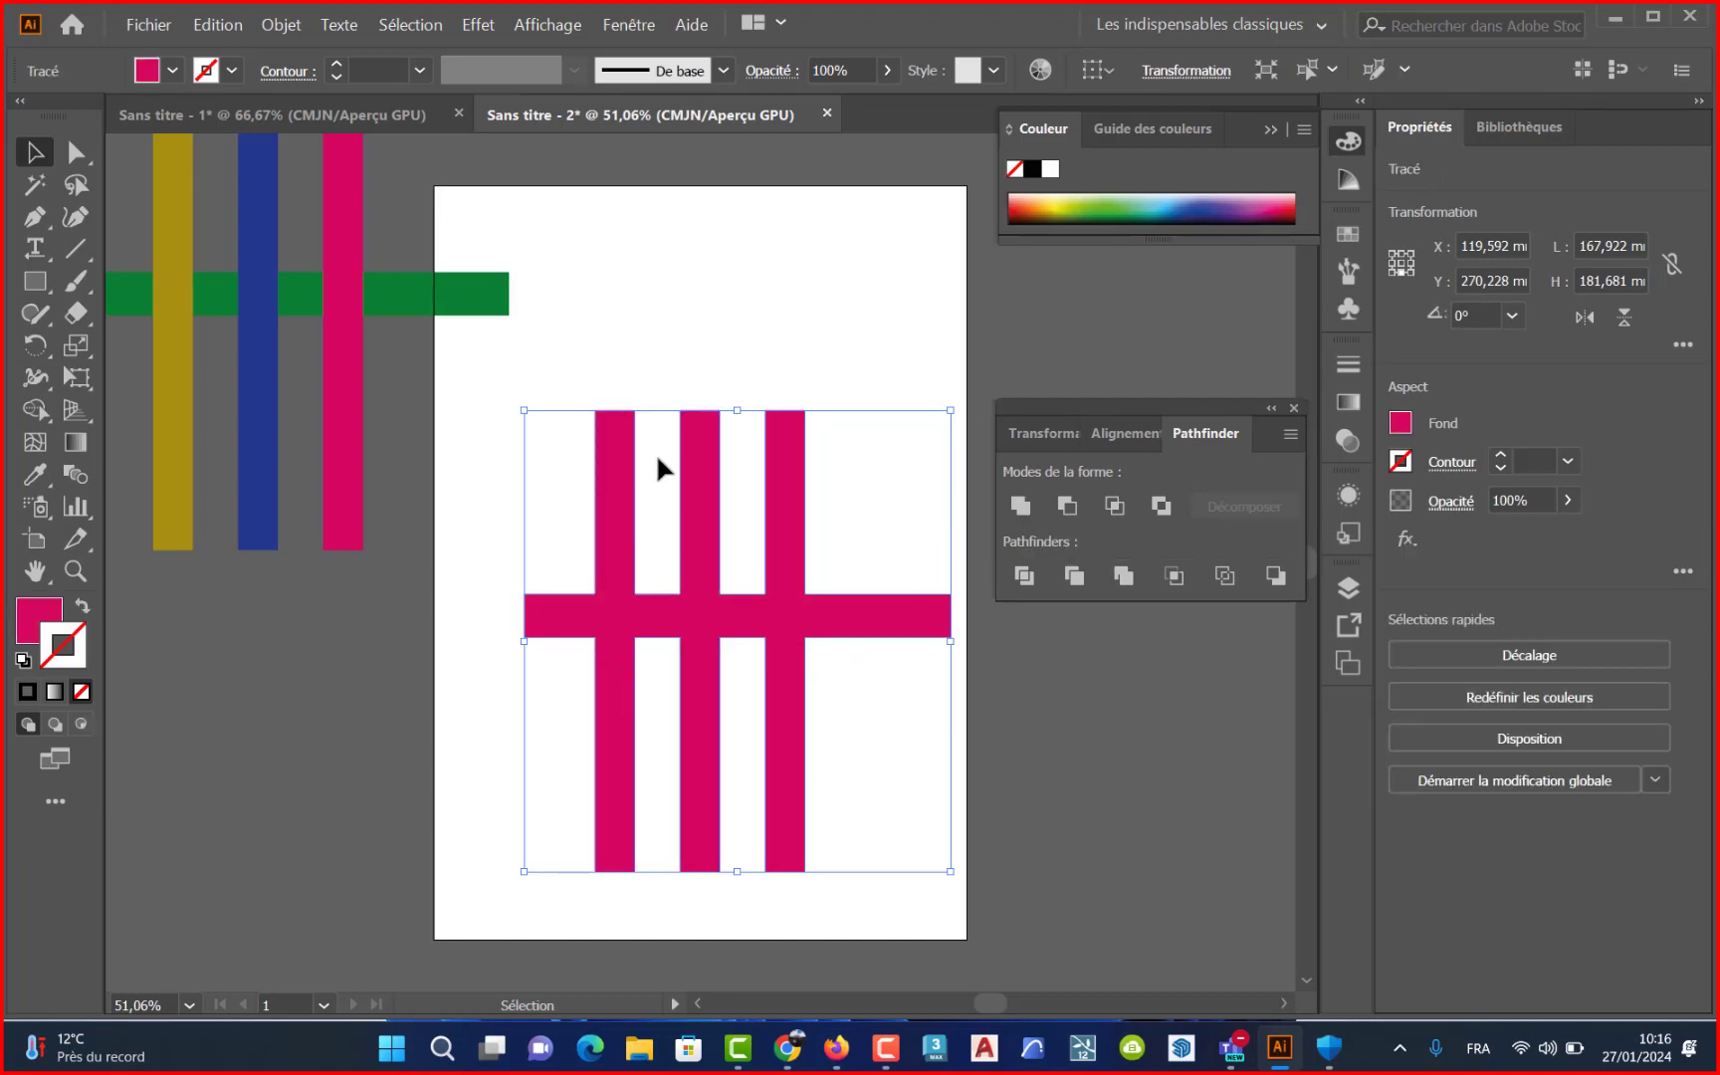
- Move the merged magenta shape around, then delete it
left_click(845, 305)
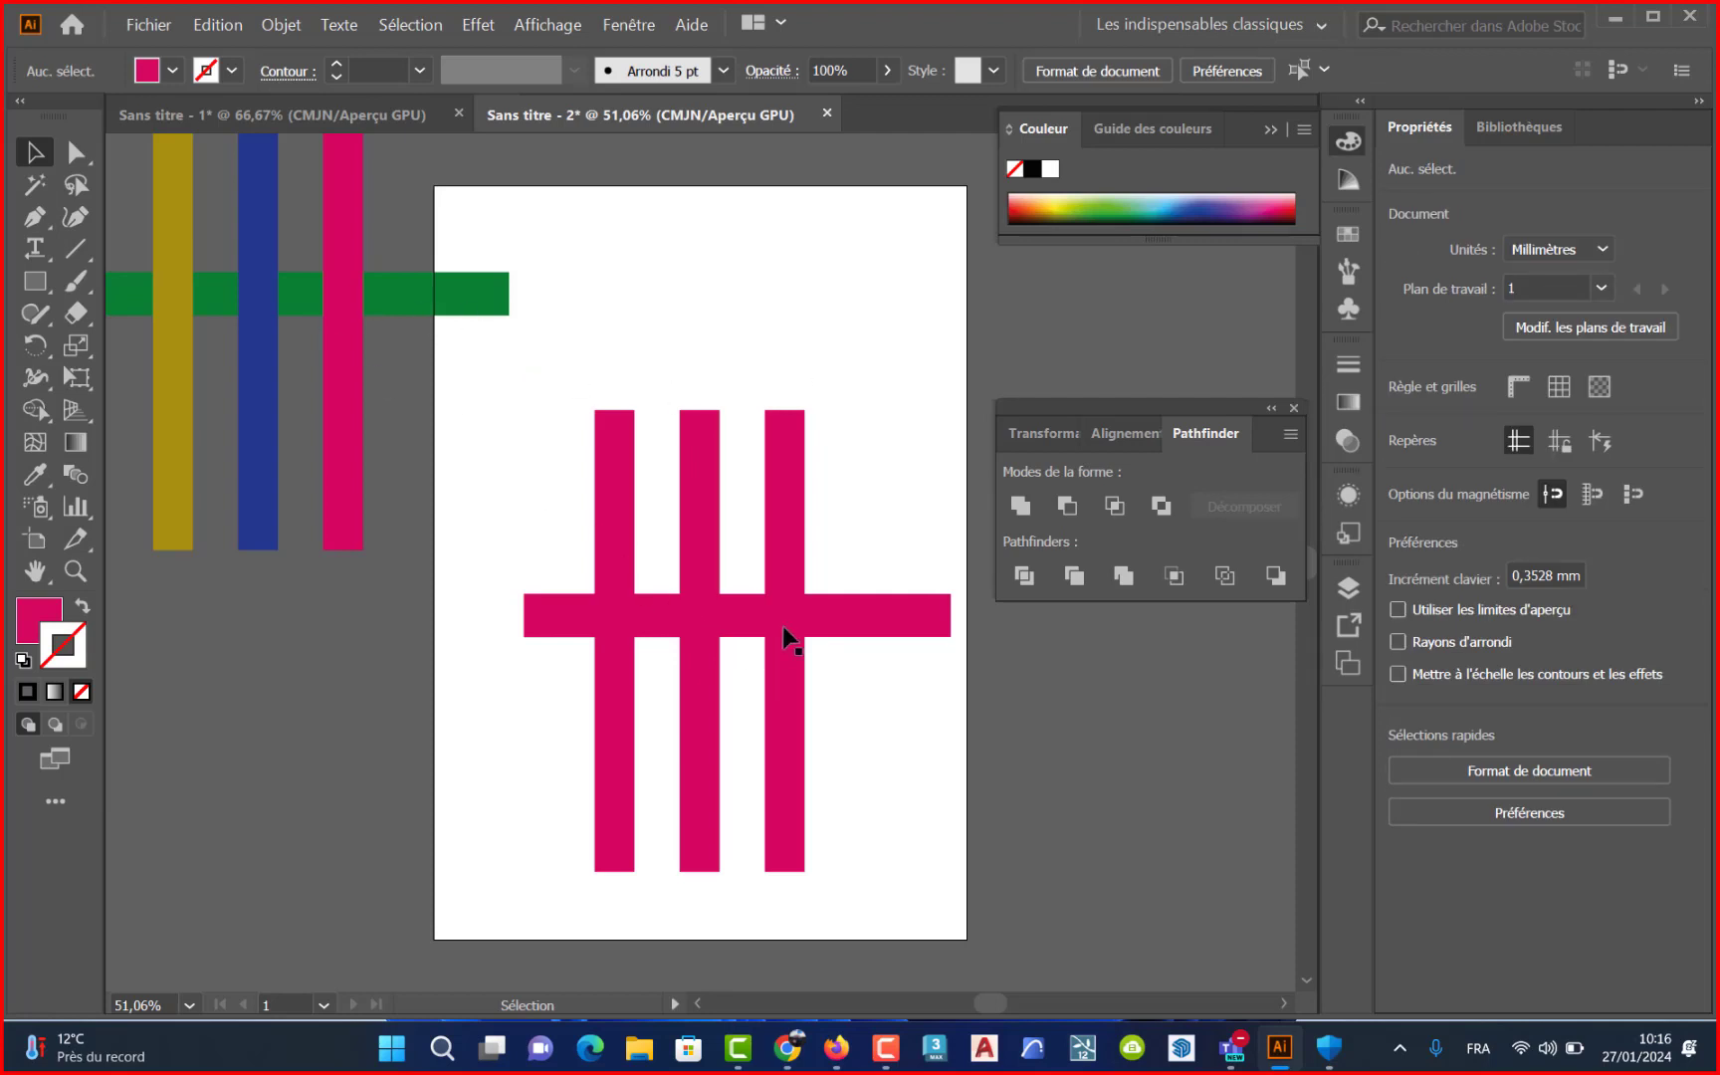
left_click_drag(782, 626, 779, 588)
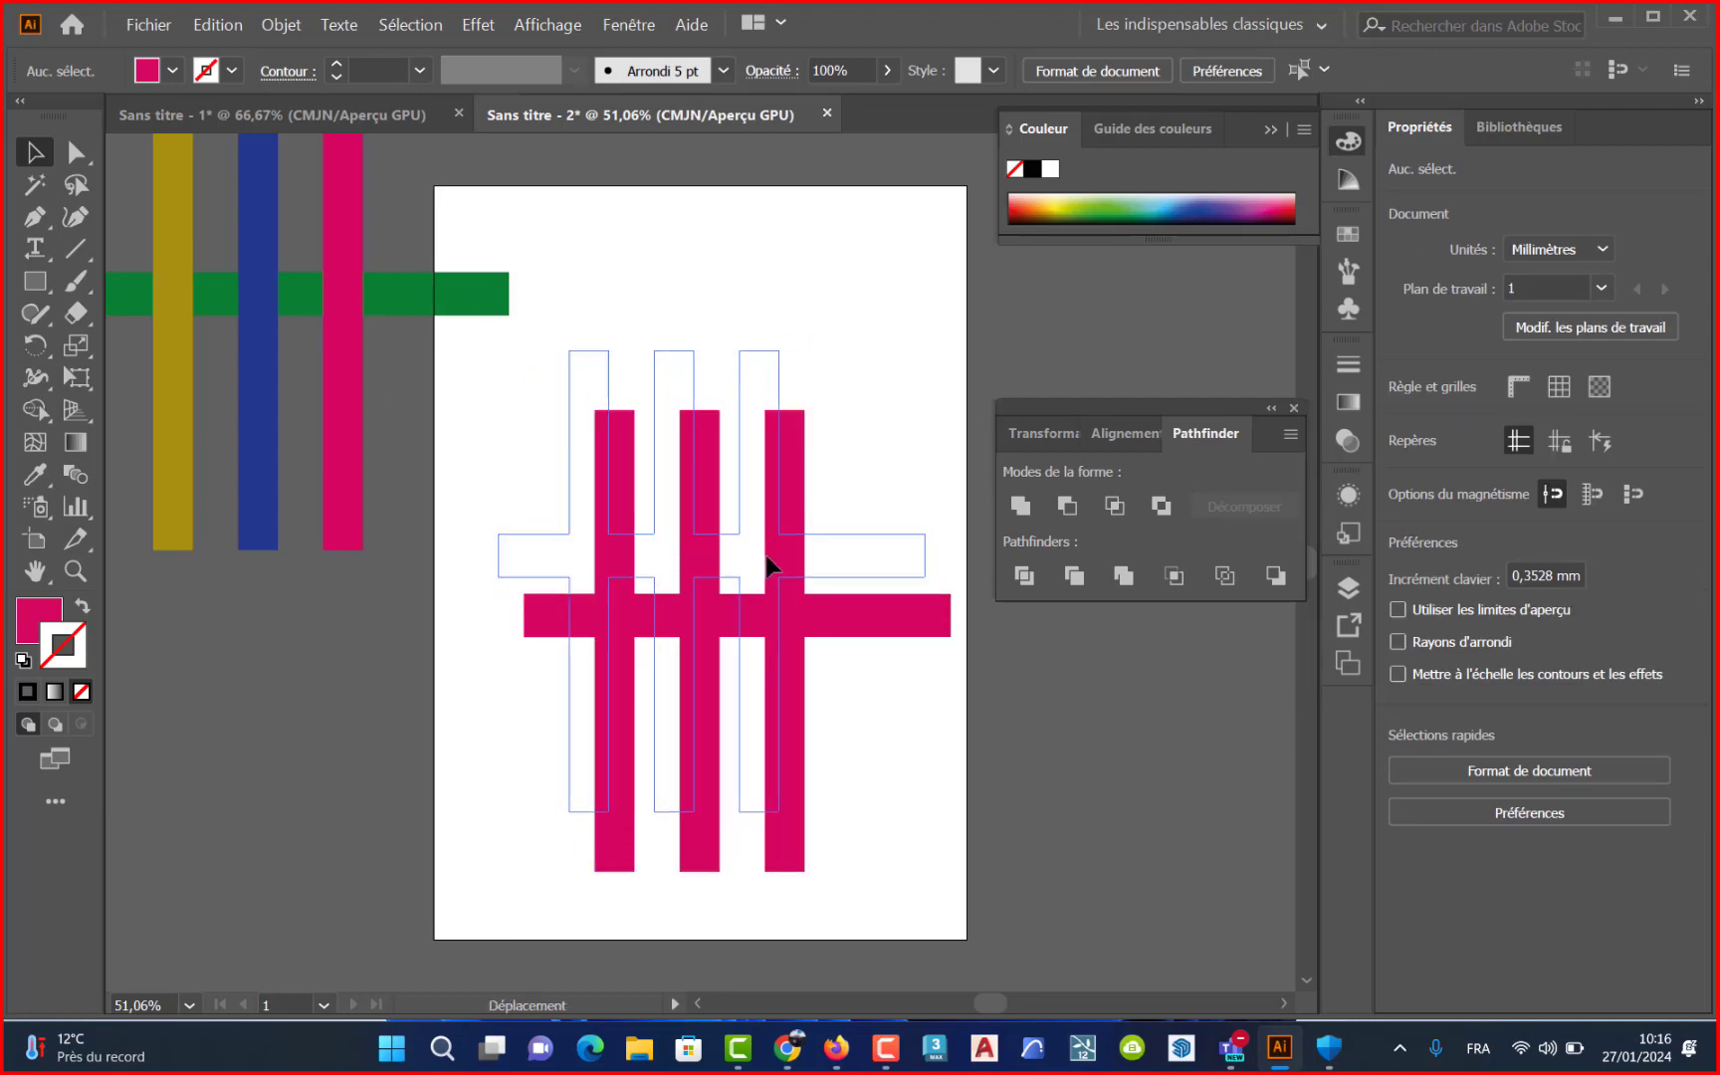
left_click(889, 291)
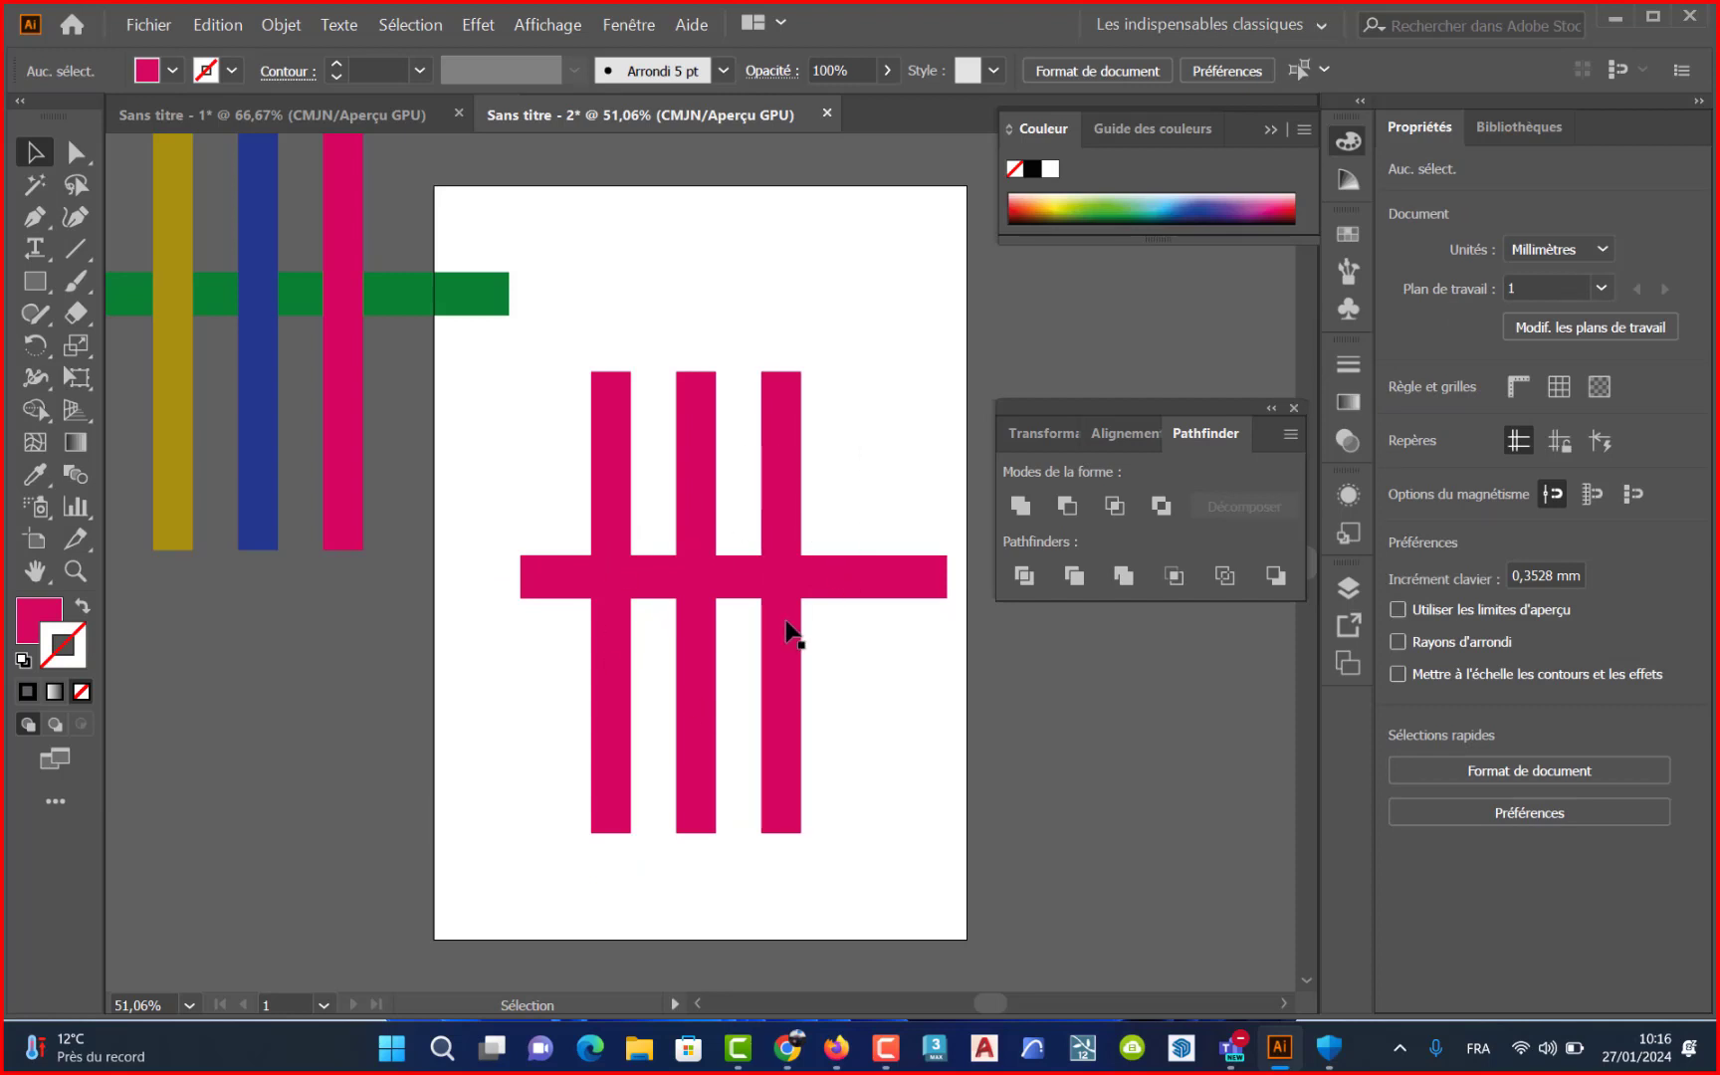
mouse_move(791, 633)
left_mouse_down()
mouse_move(789, 619)
mouse_move(818, 637)
left_mouse_up()
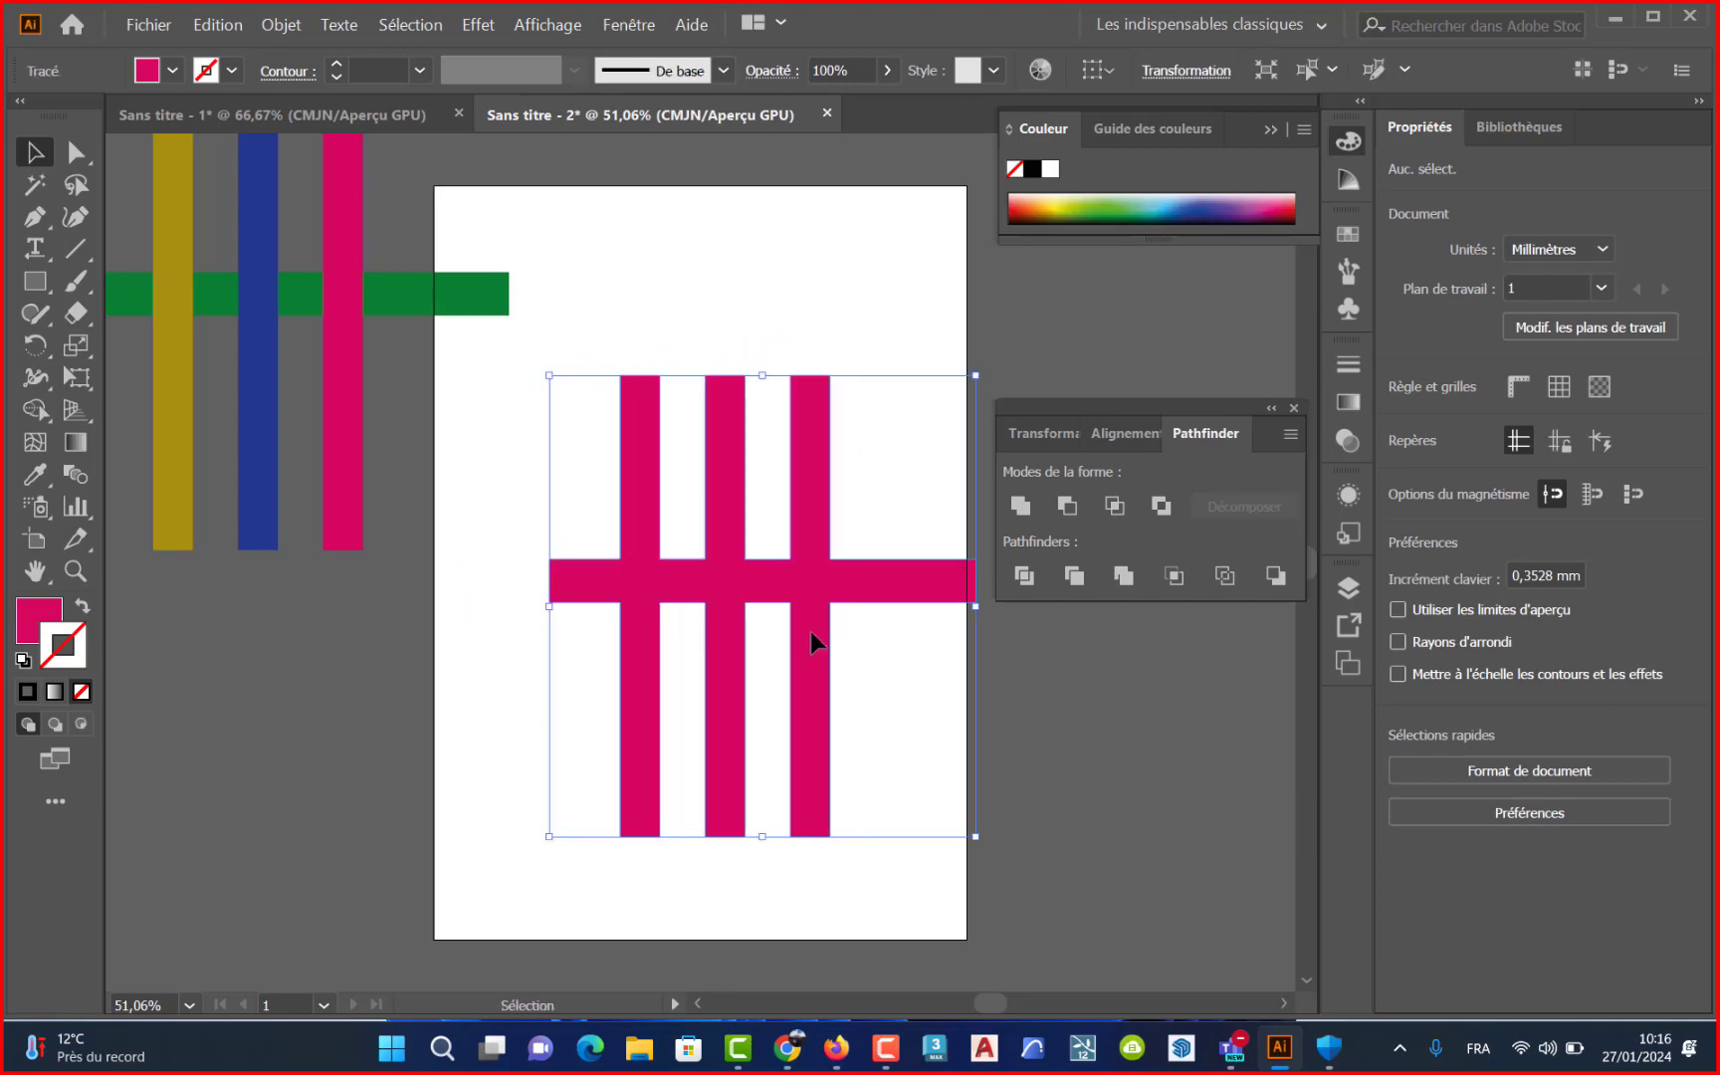
key("Delete")
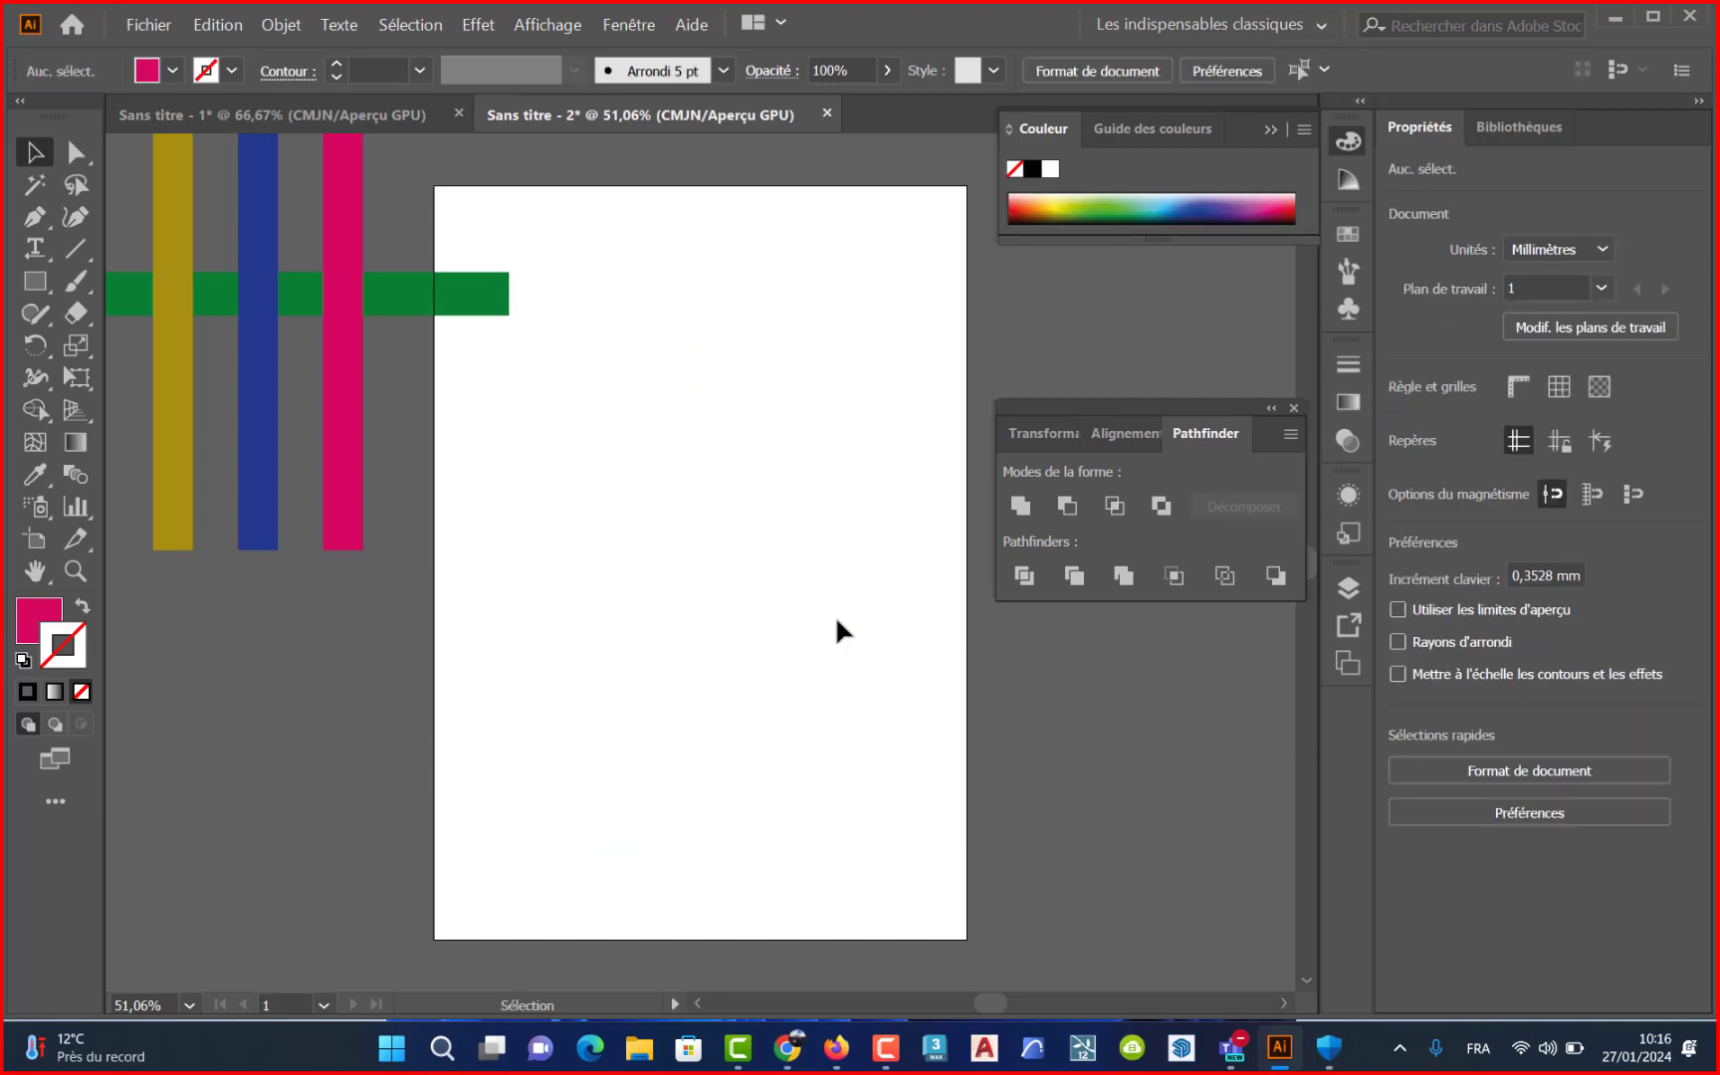
- Try Pathfinder Minus Front on the coloured bars, undo it, and move the bars to the page's upper right
mouse_move(120, 238)
left_mouse_down()
mouse_move(102, 237)
mouse_move(419, 356)
mouse_move(880, 728)
mouse_move(594, 653)
left_mouse_up()
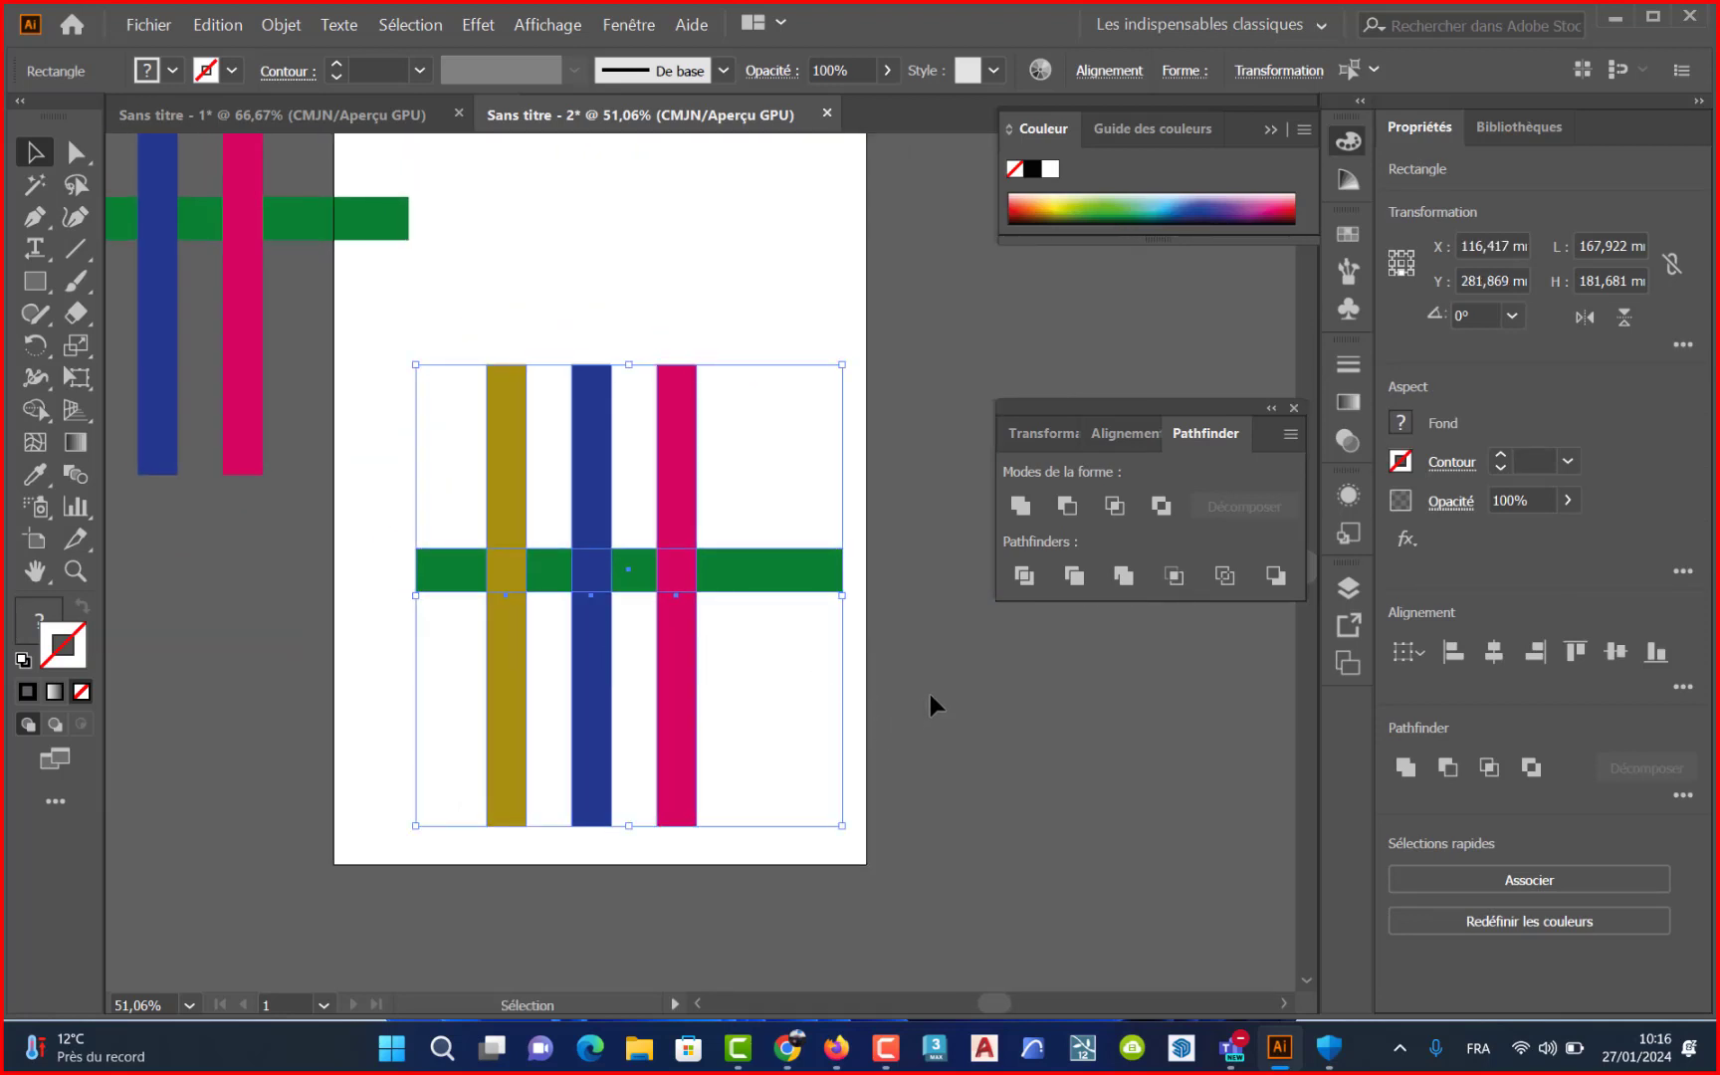
left_click(1065, 505)
key("ctrl+z")
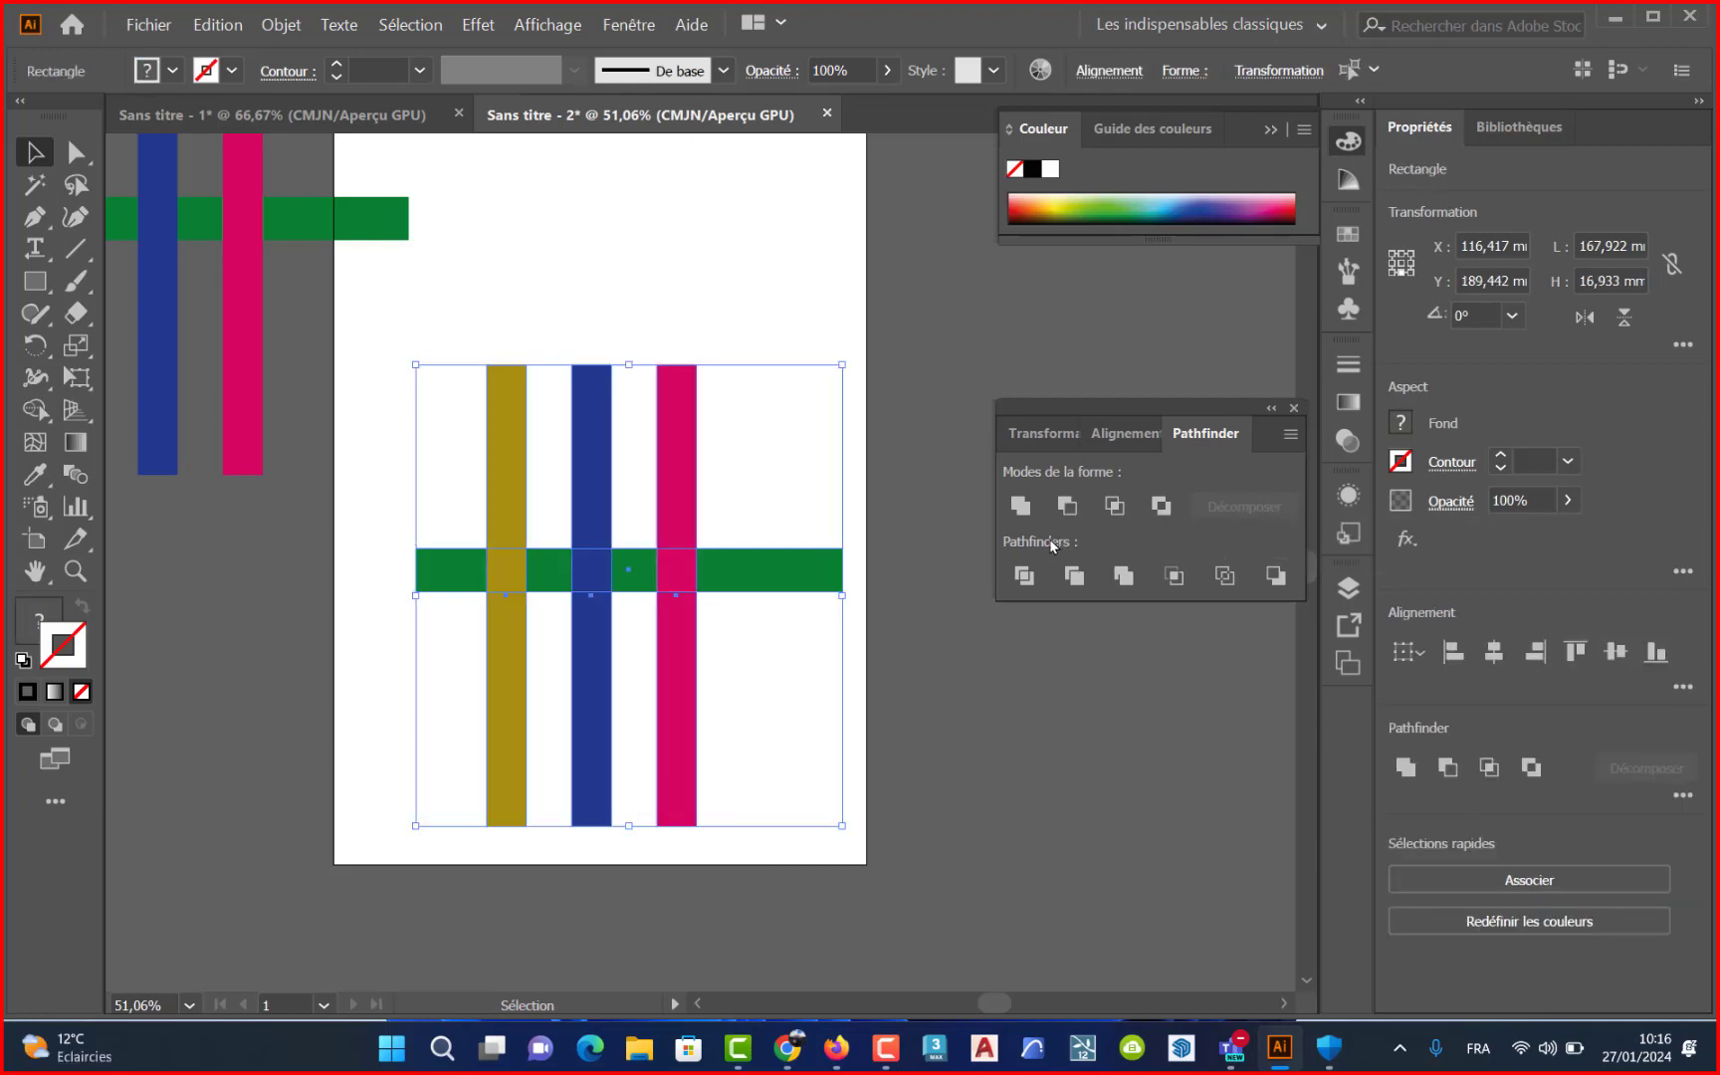
left_click(917, 737)
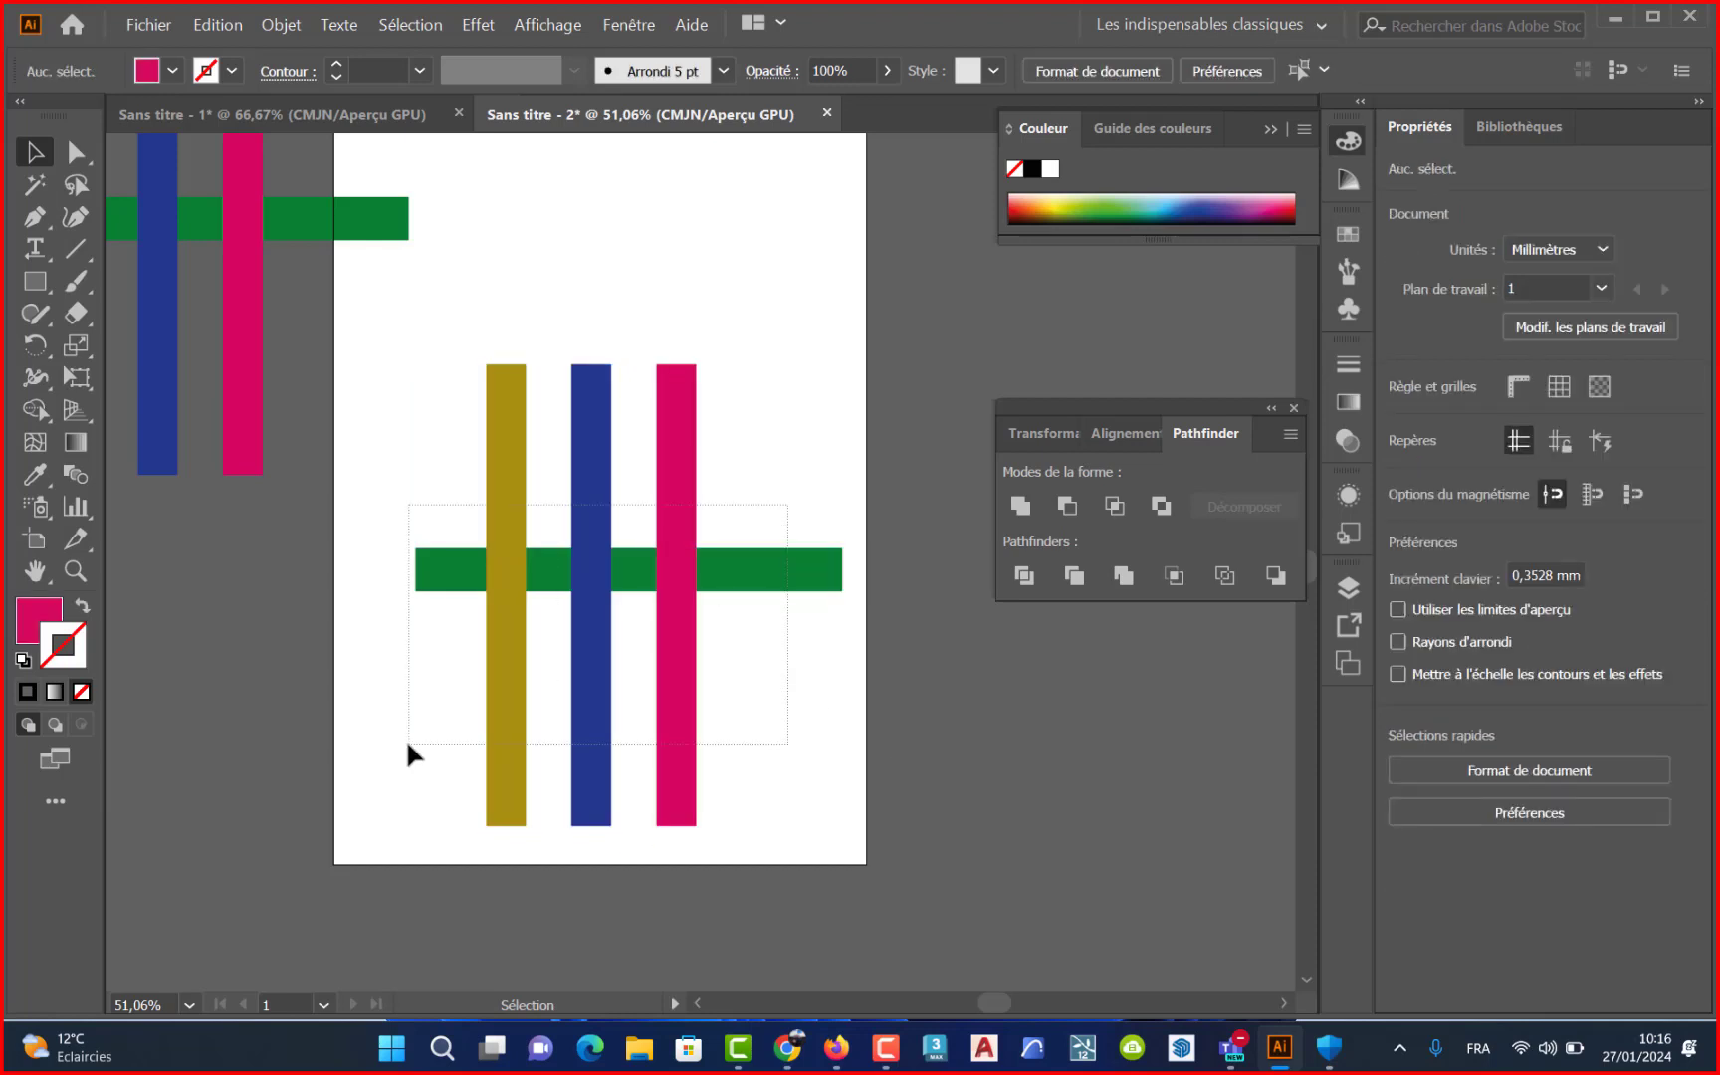
left_click_drag(787, 502, 407, 753)
left_click_drag(509, 627, 822, 431)
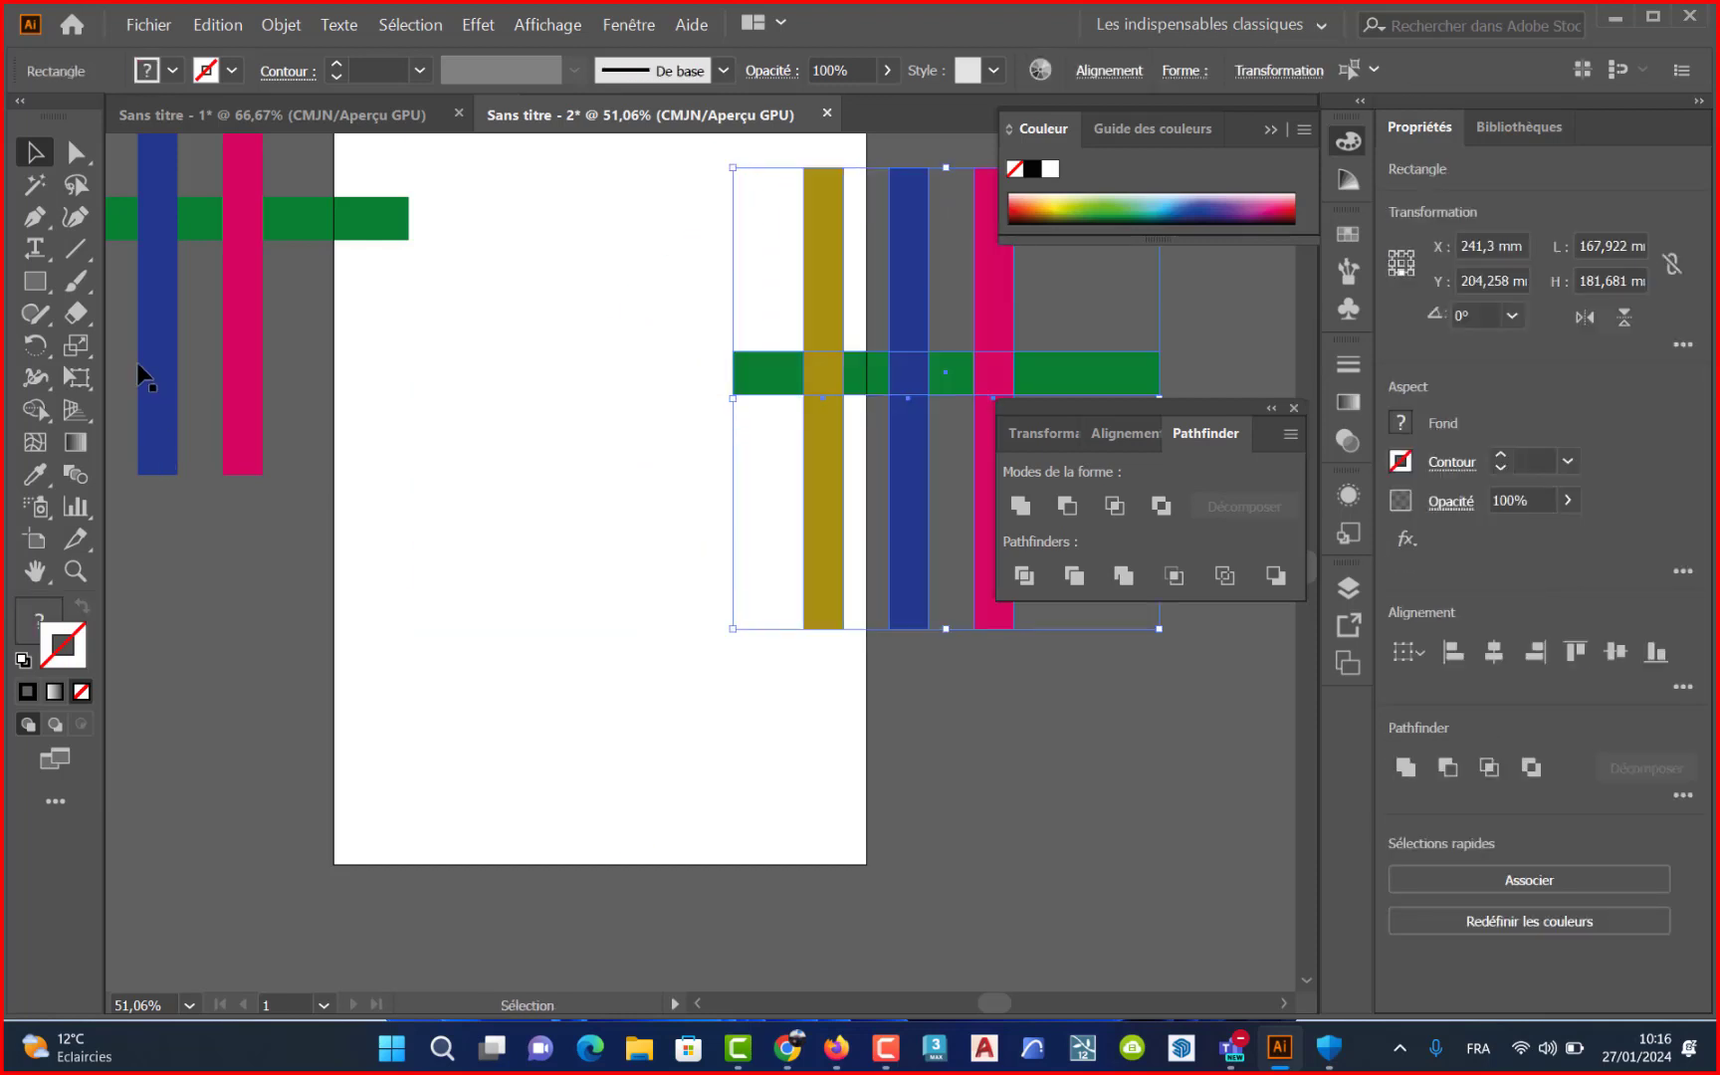
left_click(33, 285)
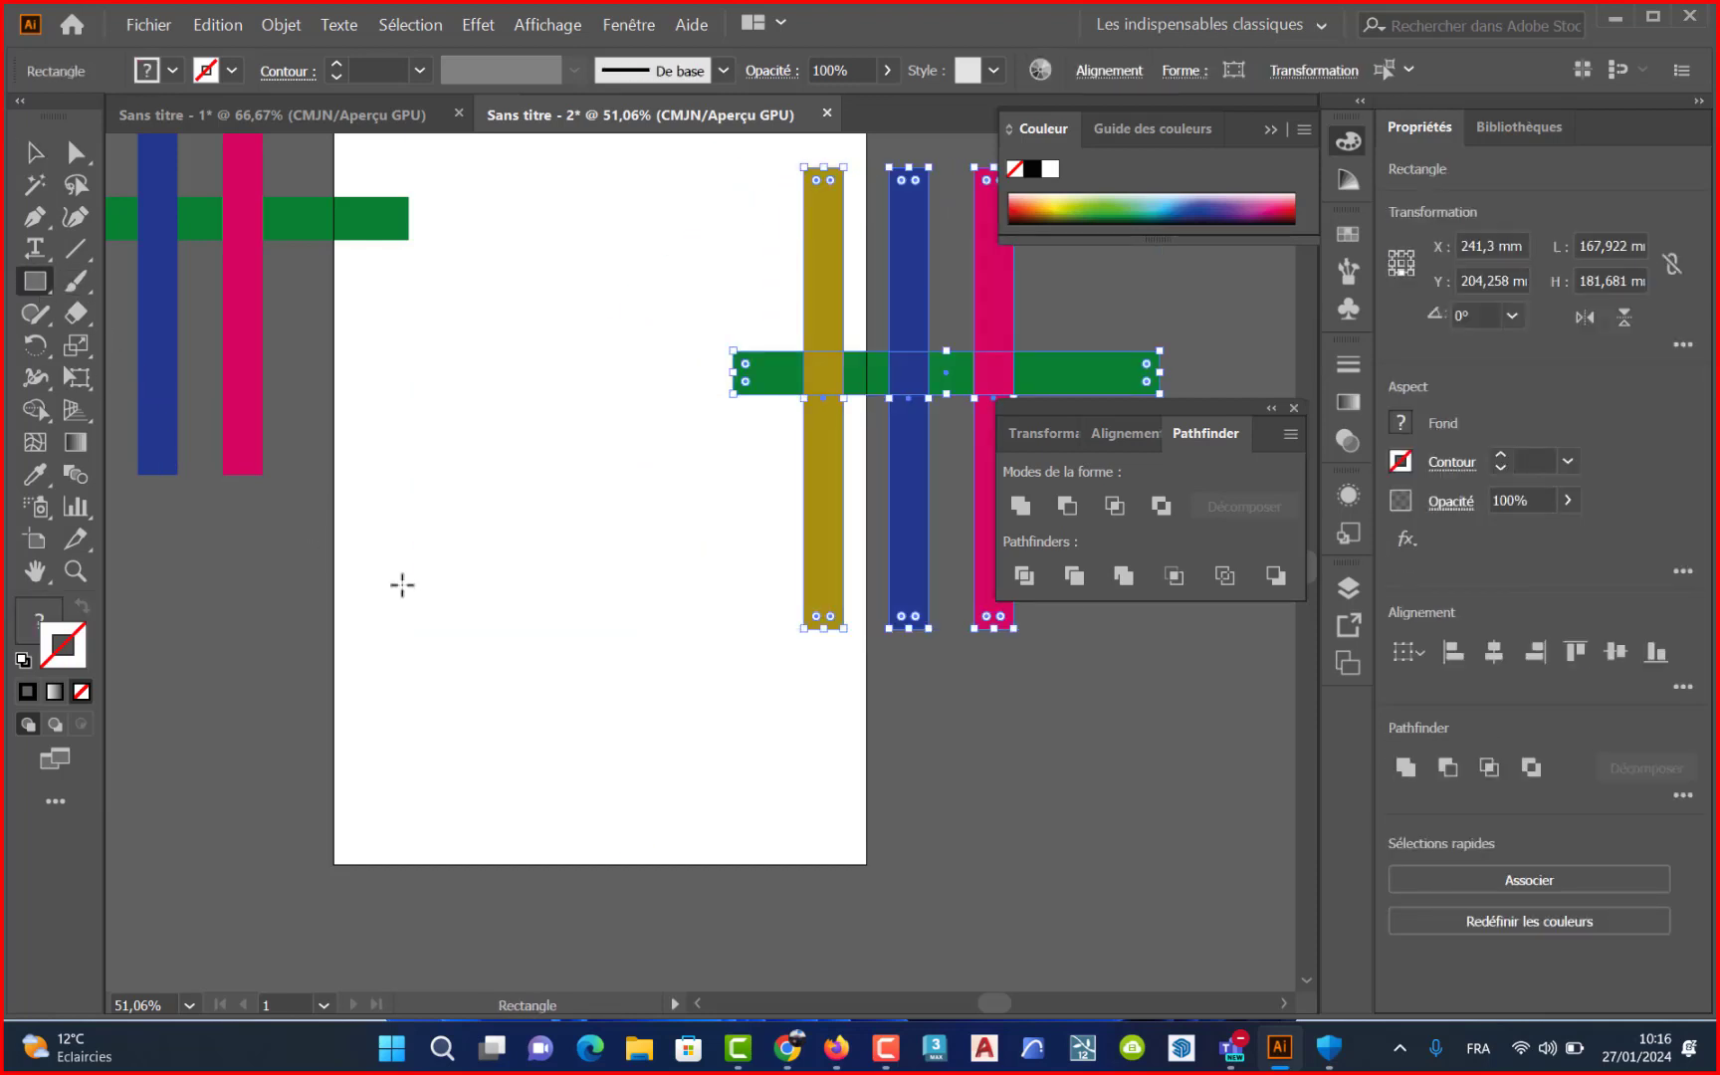
- Draw a rectangle at the page's lower left and rotate it into a diamond
left_click_drag(402, 585, 546, 708)
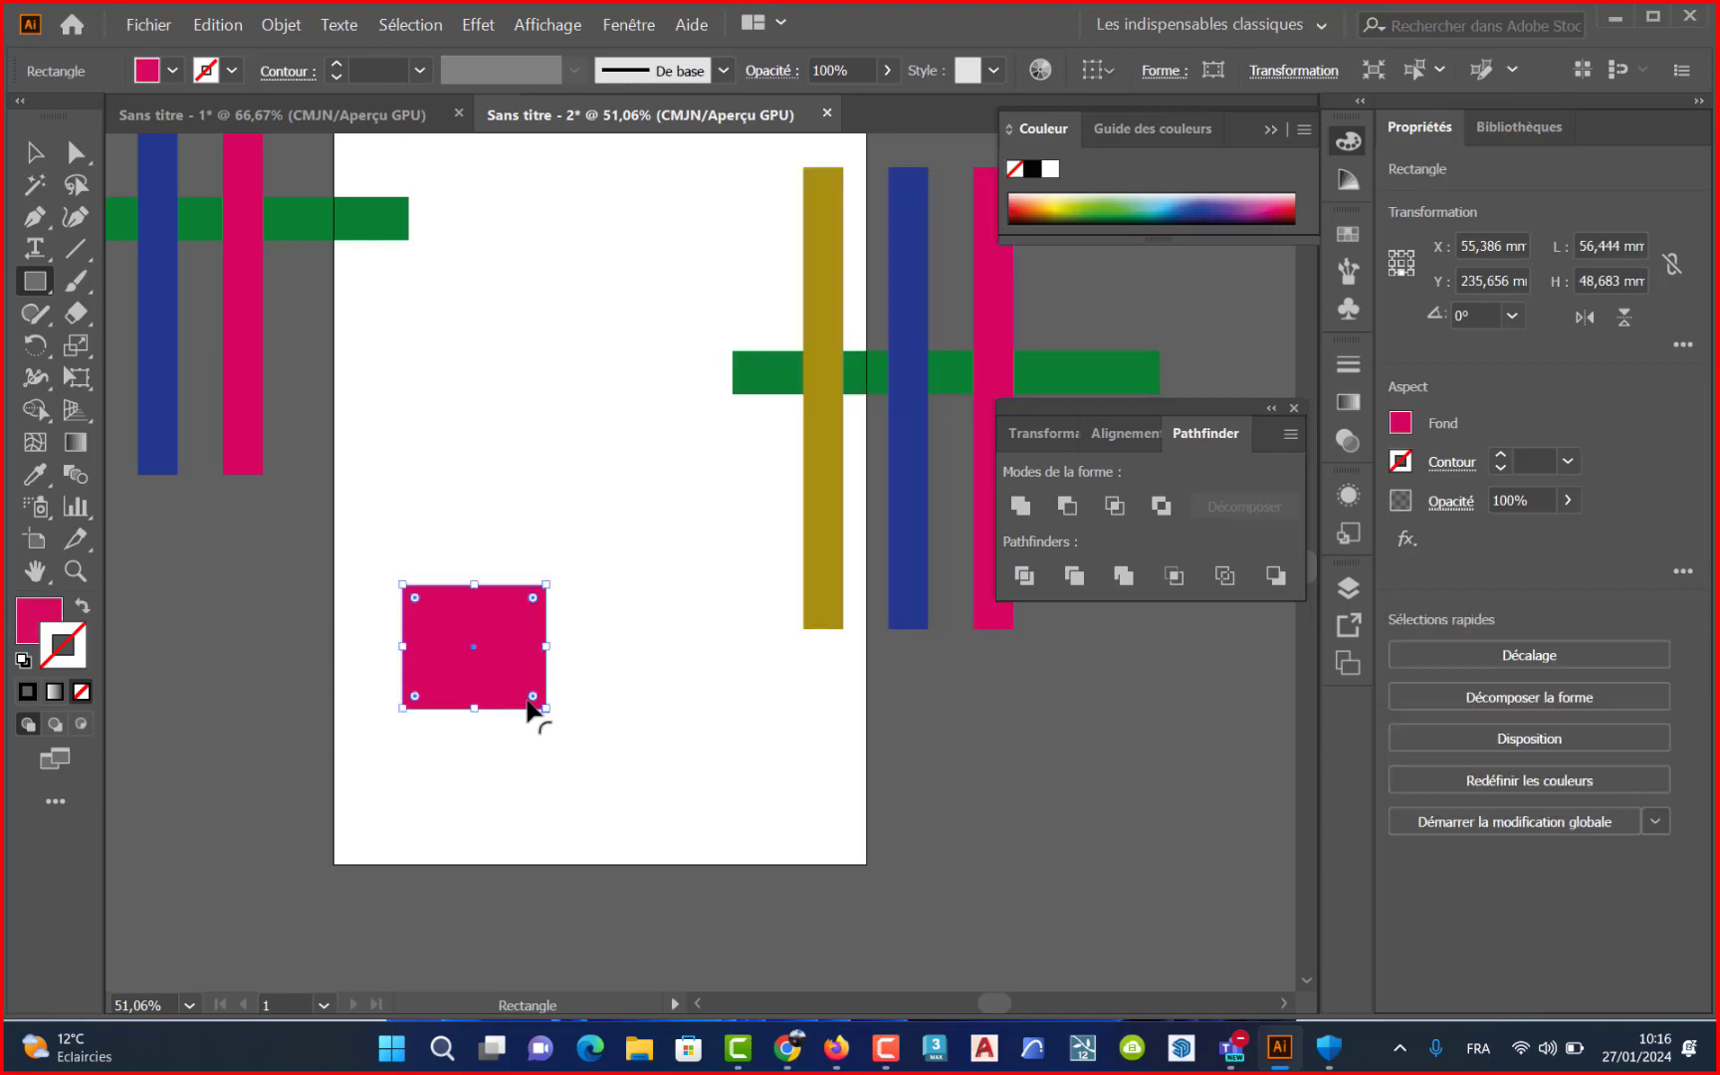
key("v")
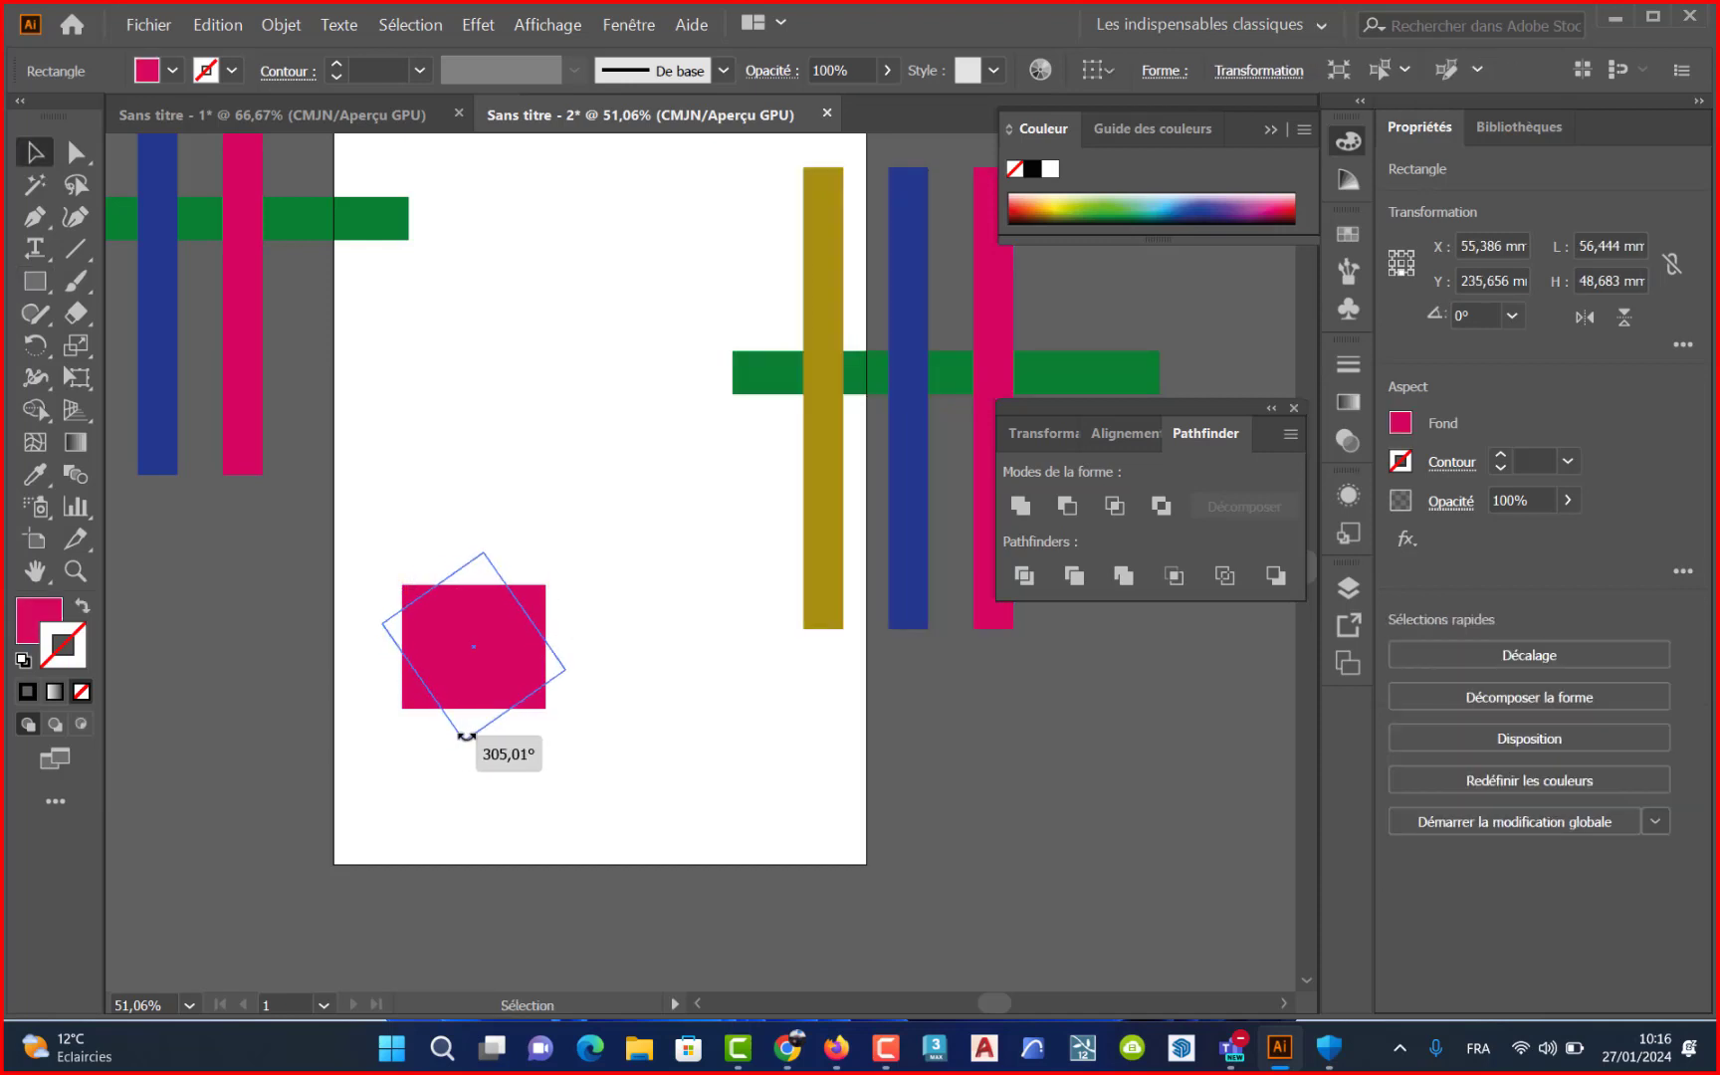
left_click_drag(555, 715, 496, 731)
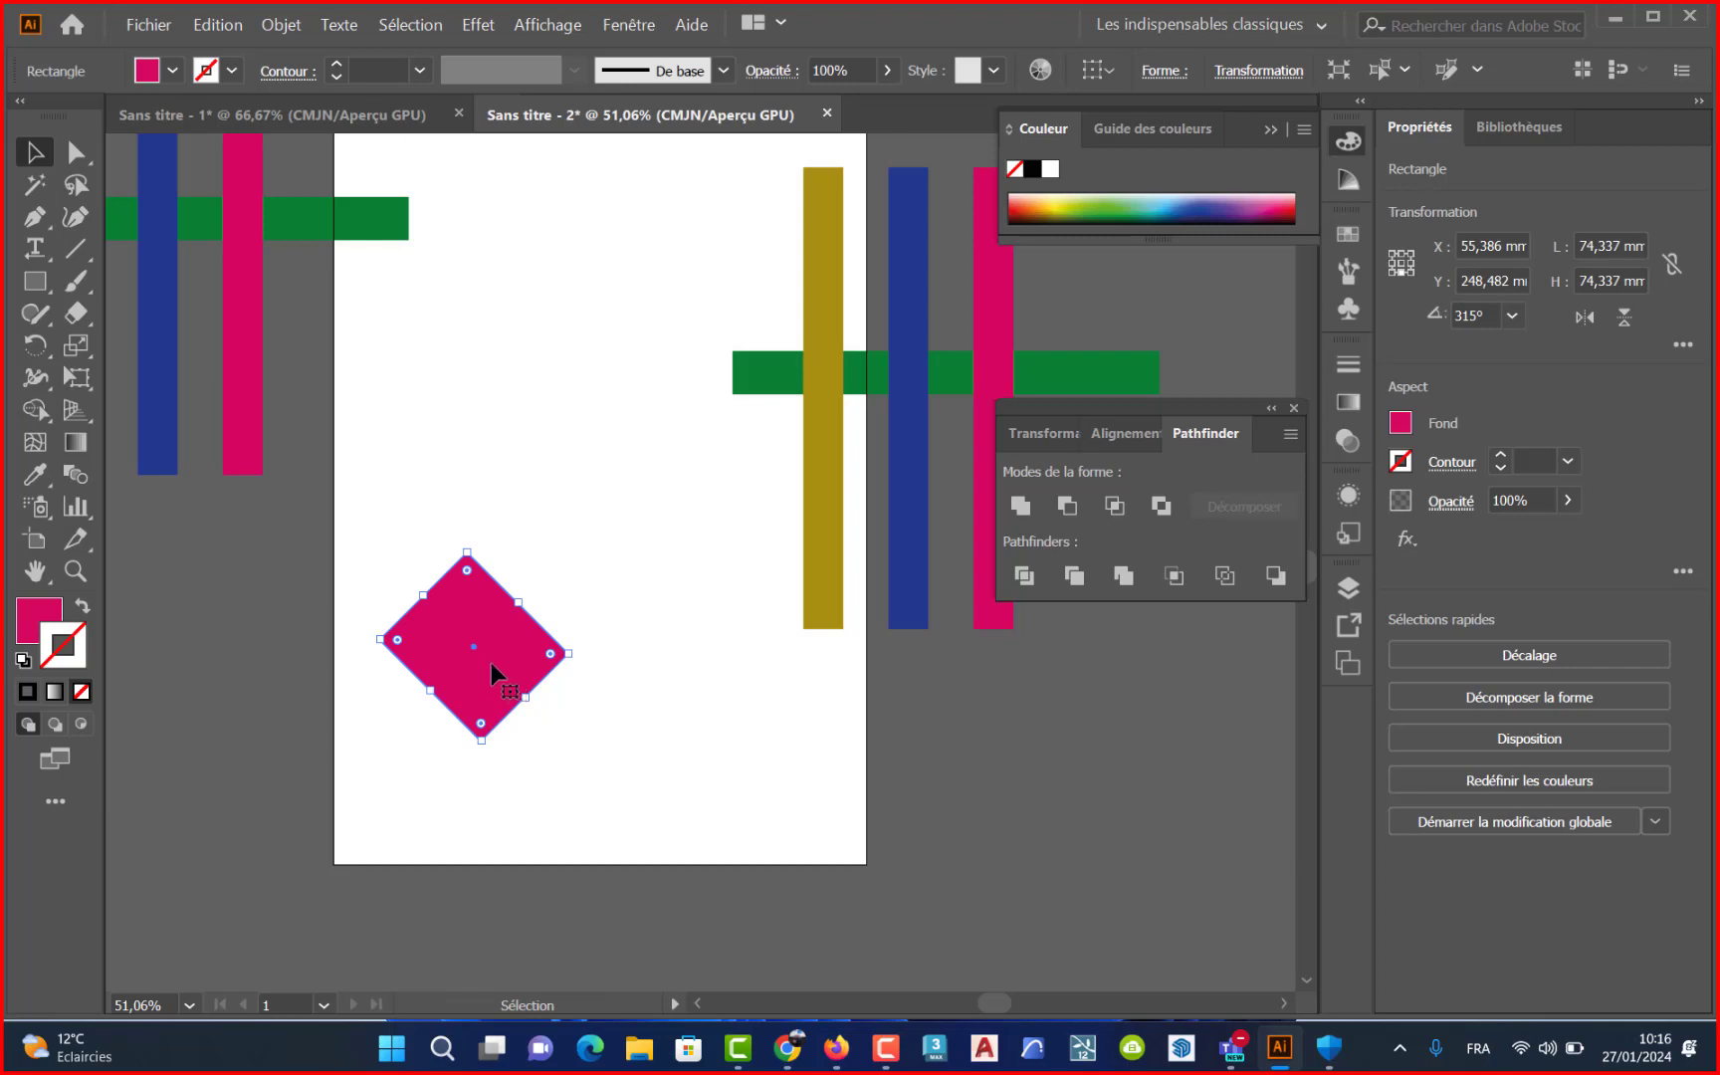
- Duplicate the diamond overlapping to the right and give the copy the olive bar's fill
left_click_drag(487, 664, 587, 673)
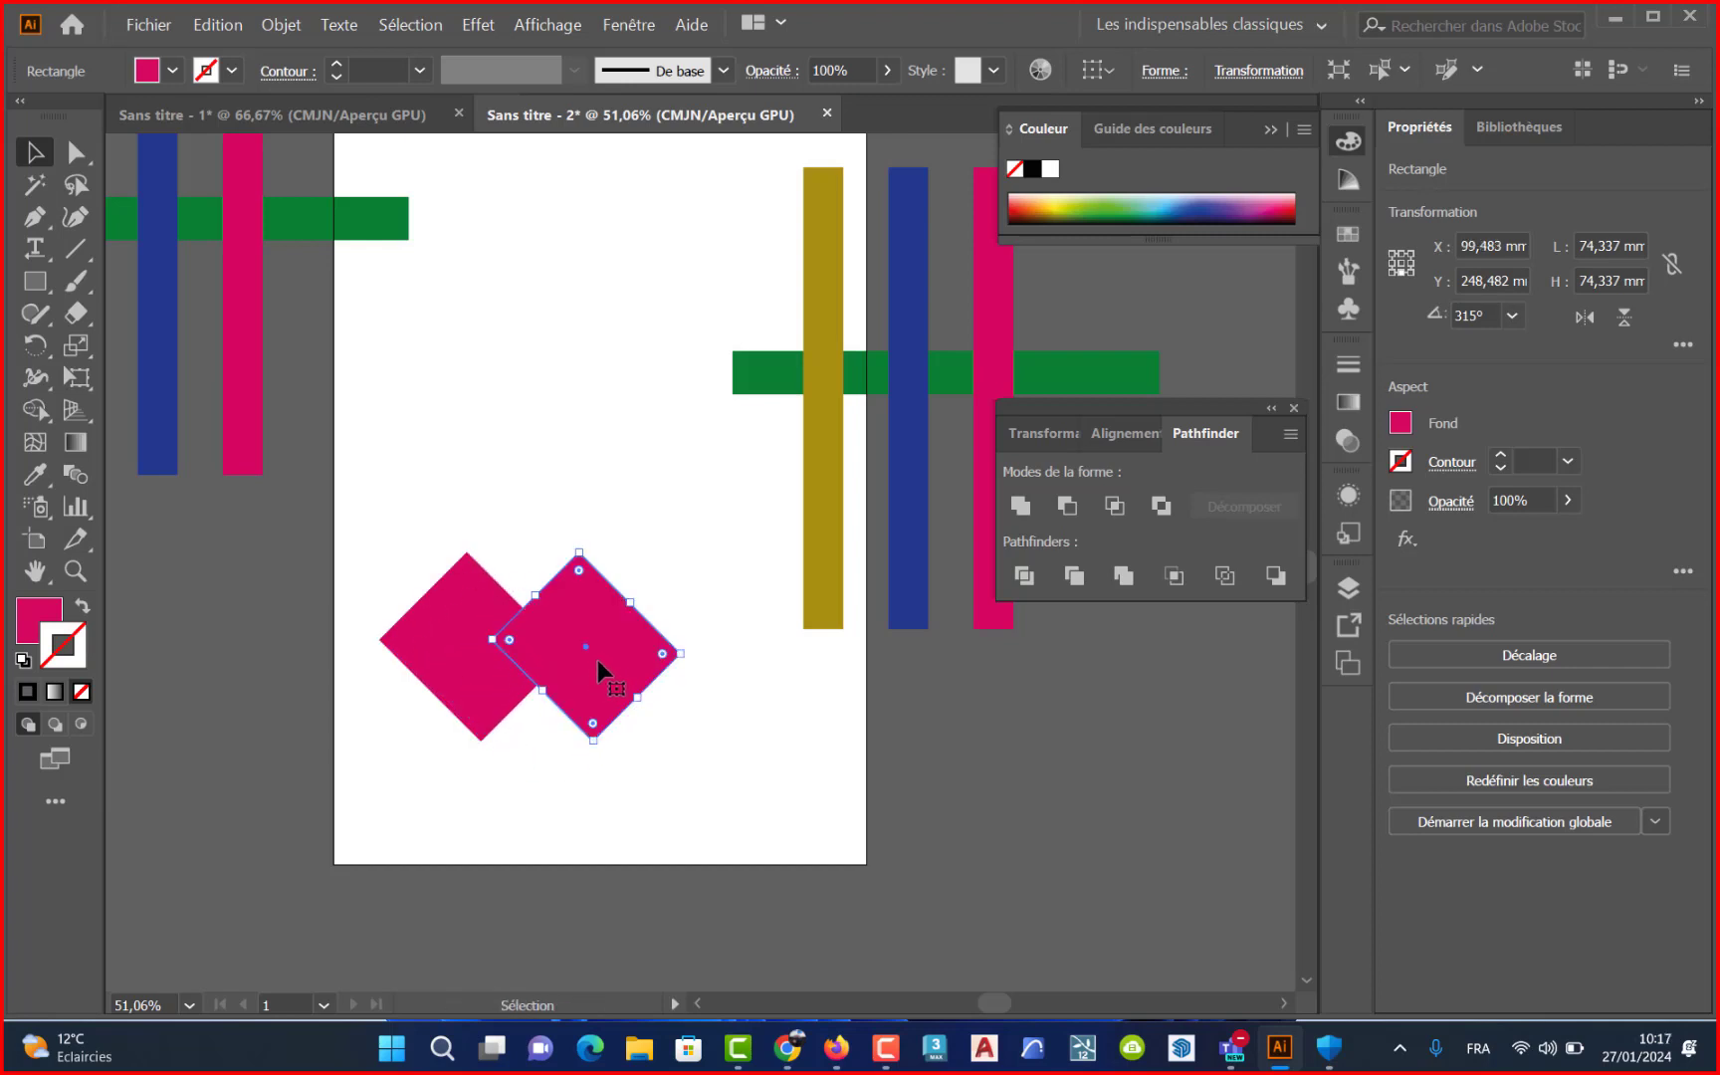
key("i")
left_click(828, 524)
key("v")
left_click(682, 776)
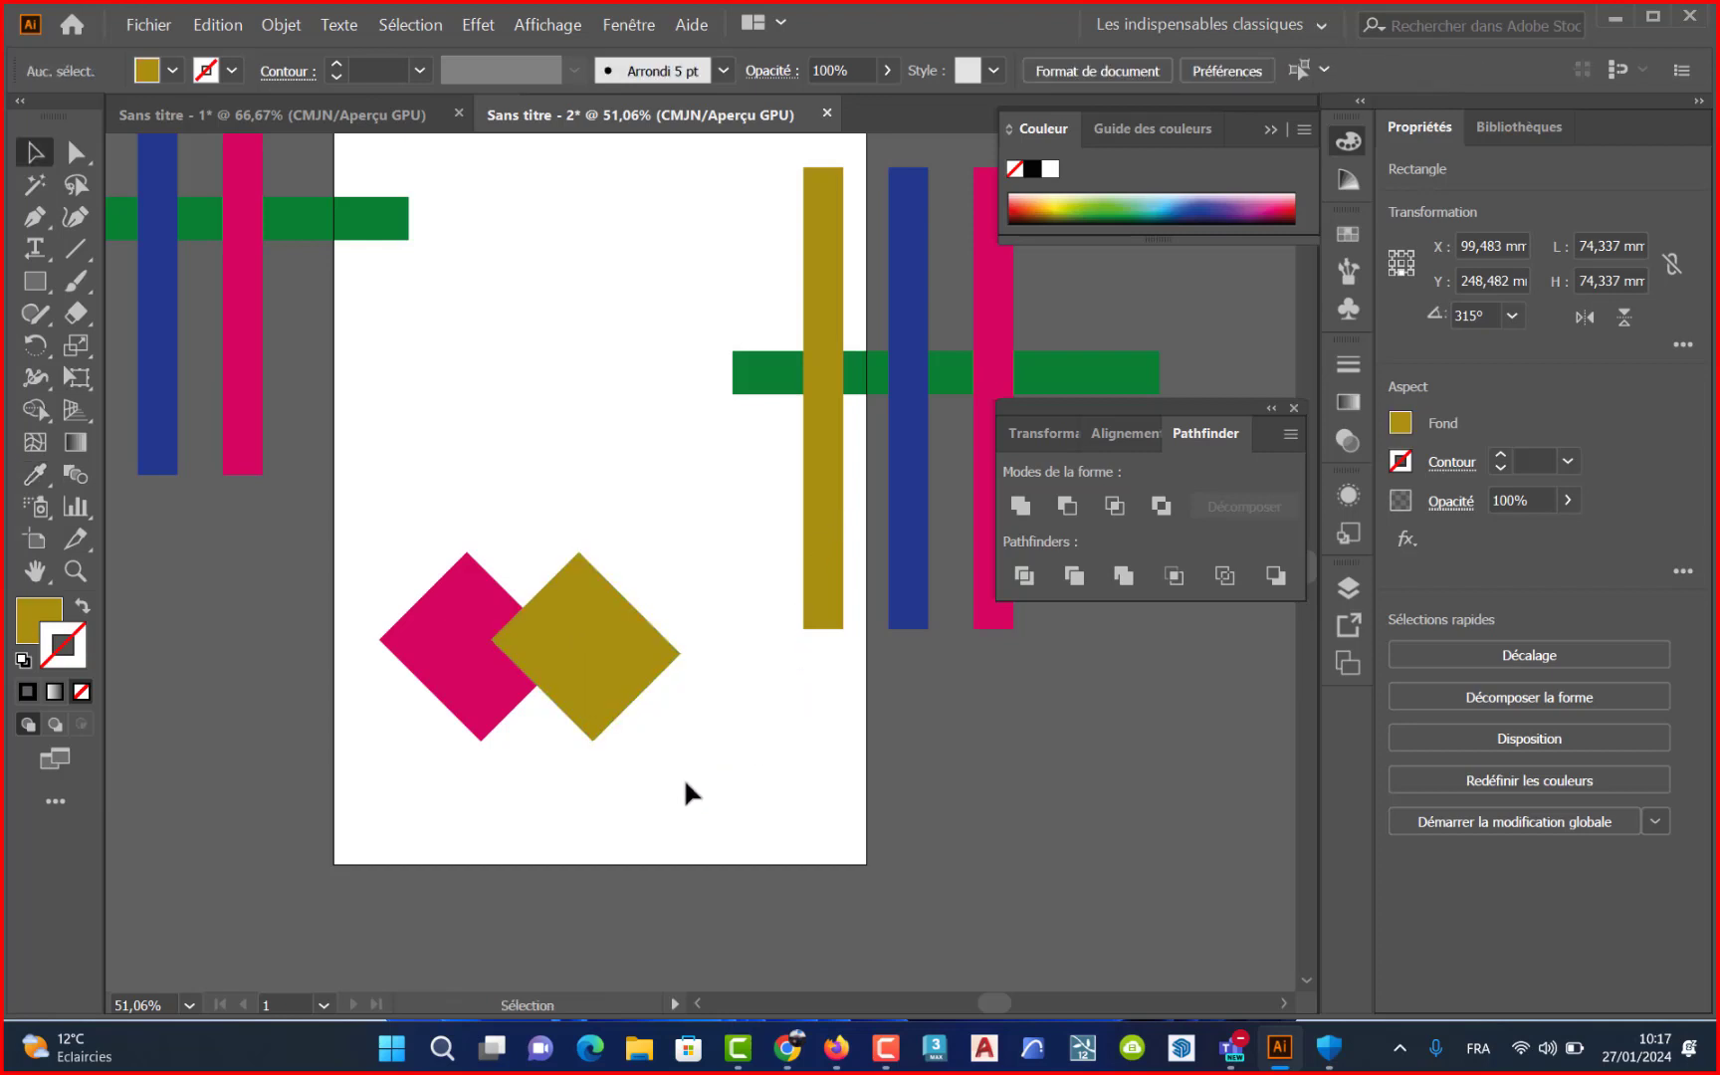
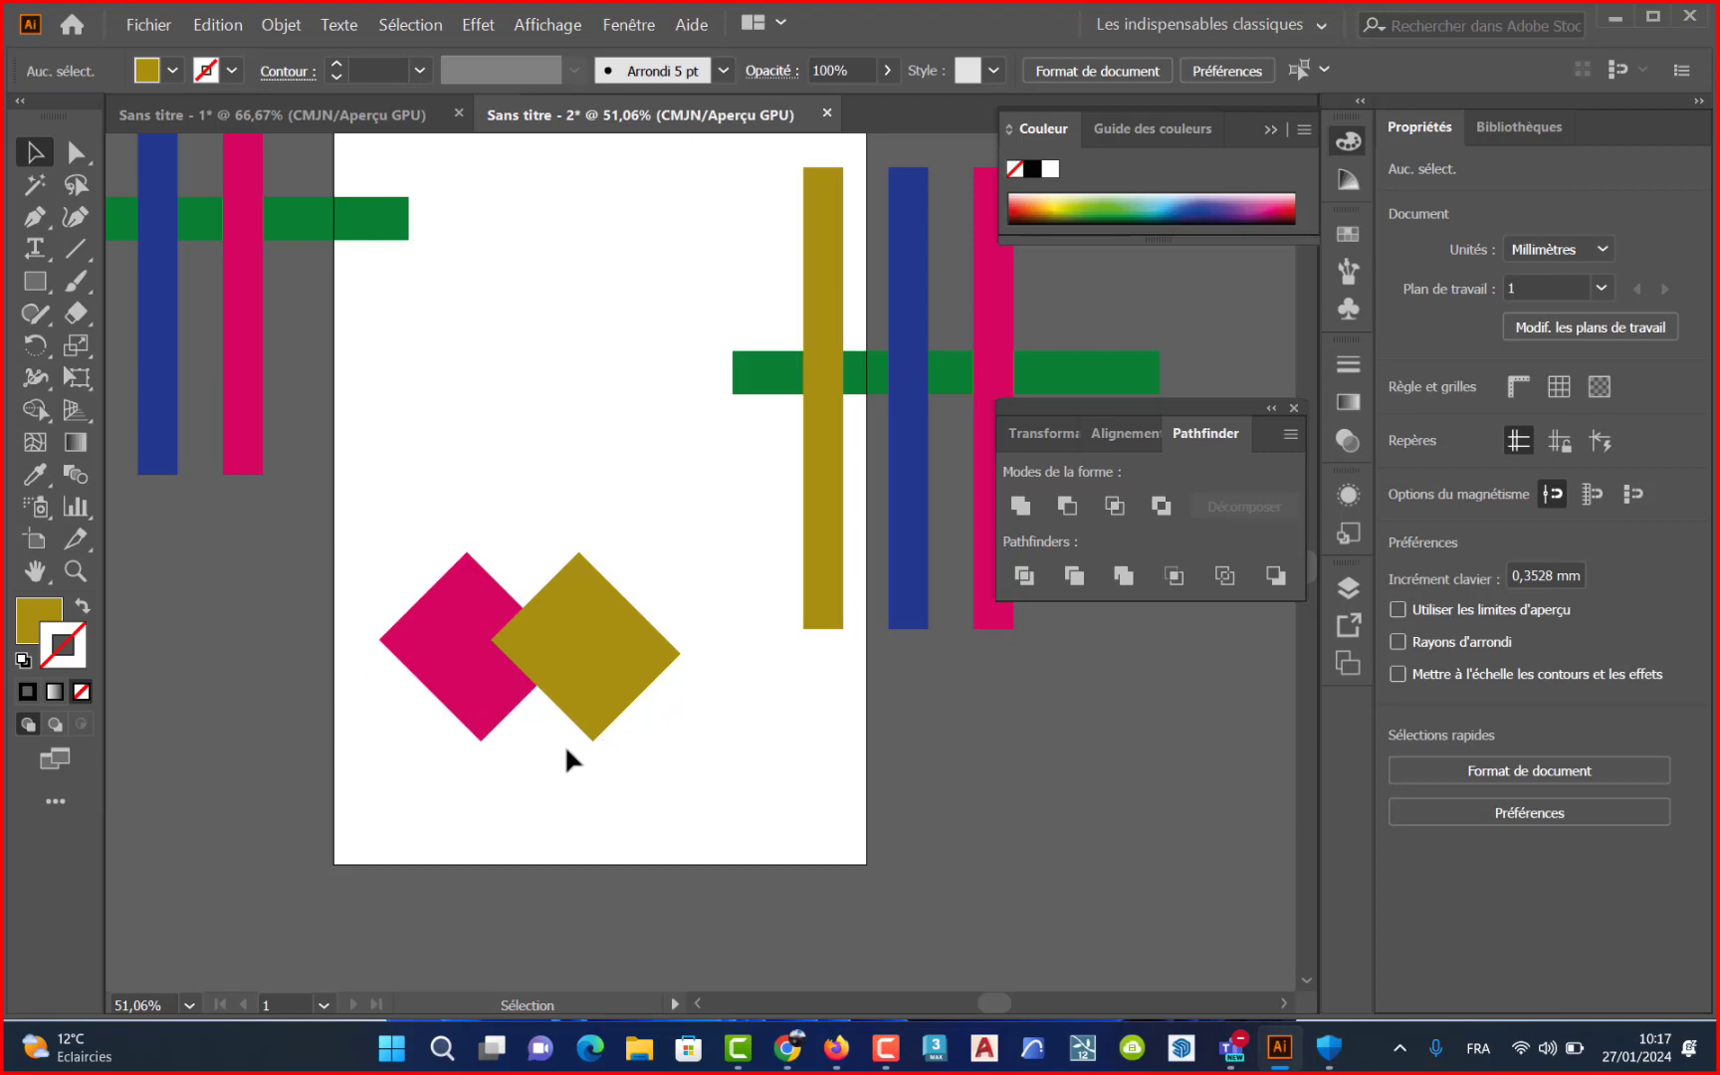
- Overlap the olive diamond on the pink one and subtract it with Pathfinder Minus Front
left_click_drag(583, 676, 546, 676)
left_click_drag(536, 670, 538, 693)
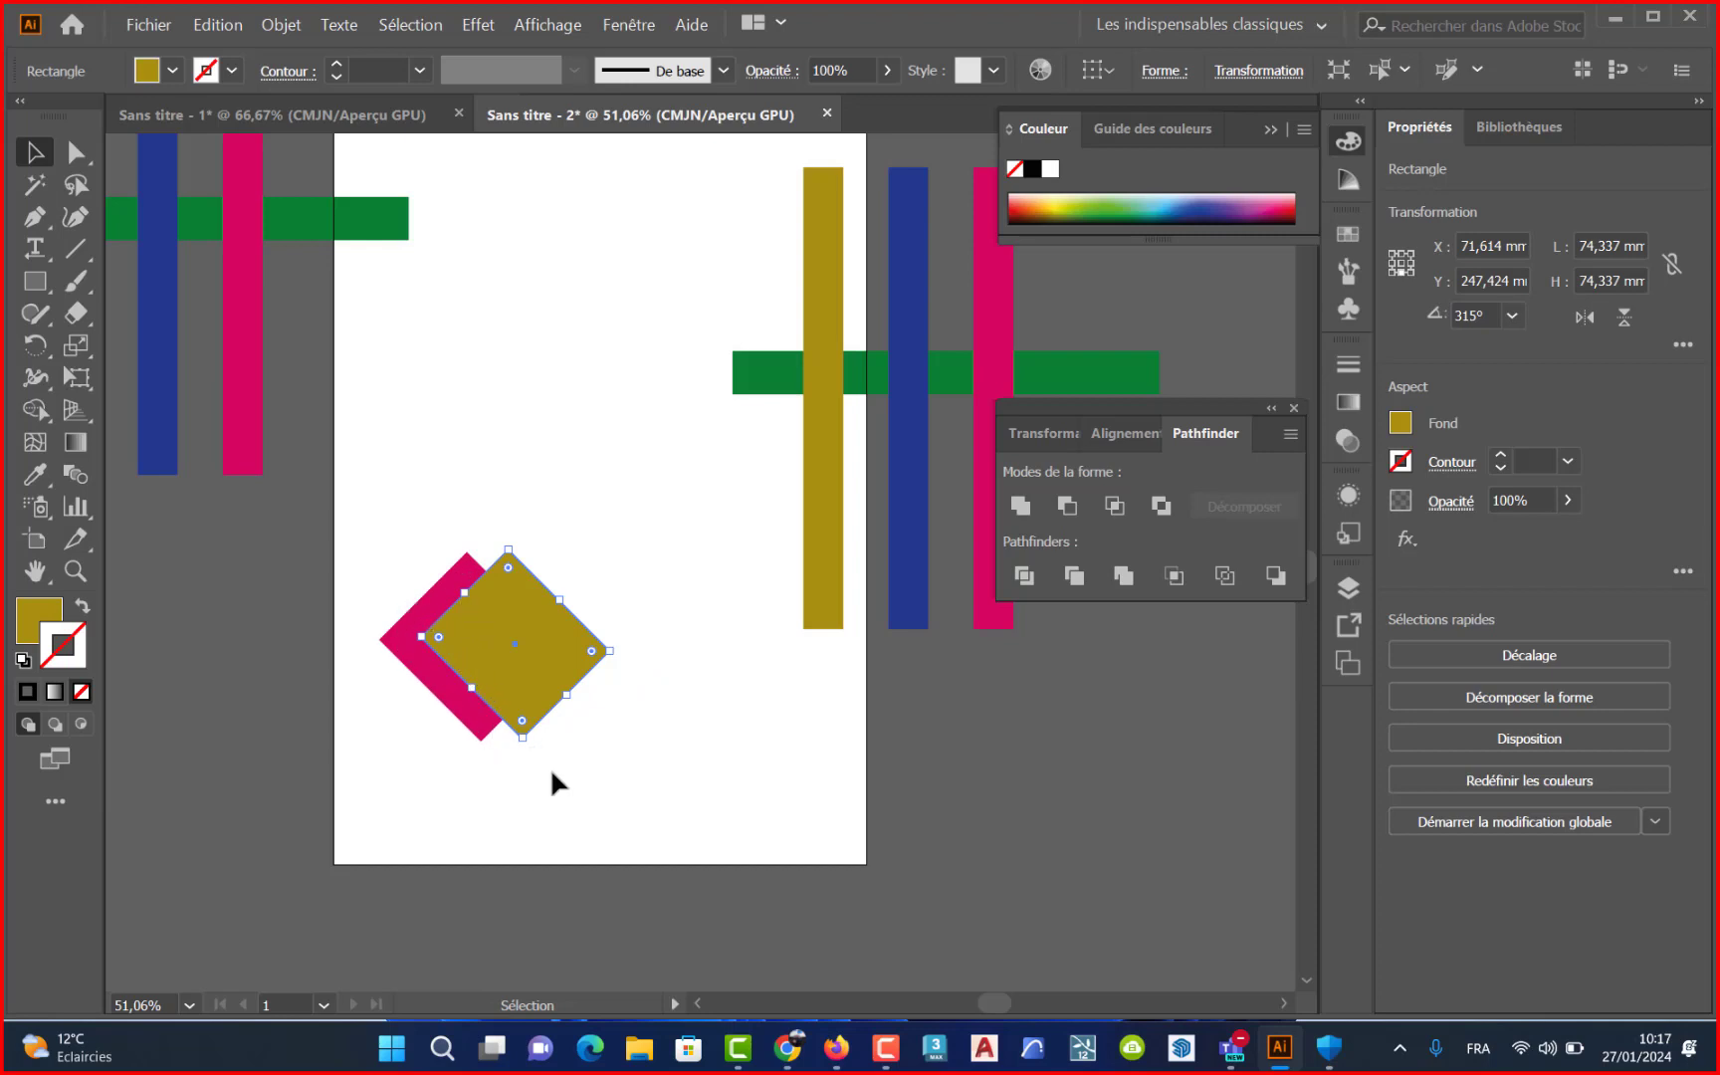
left_click_drag(550, 767, 408, 649)
left_click(1067, 507)
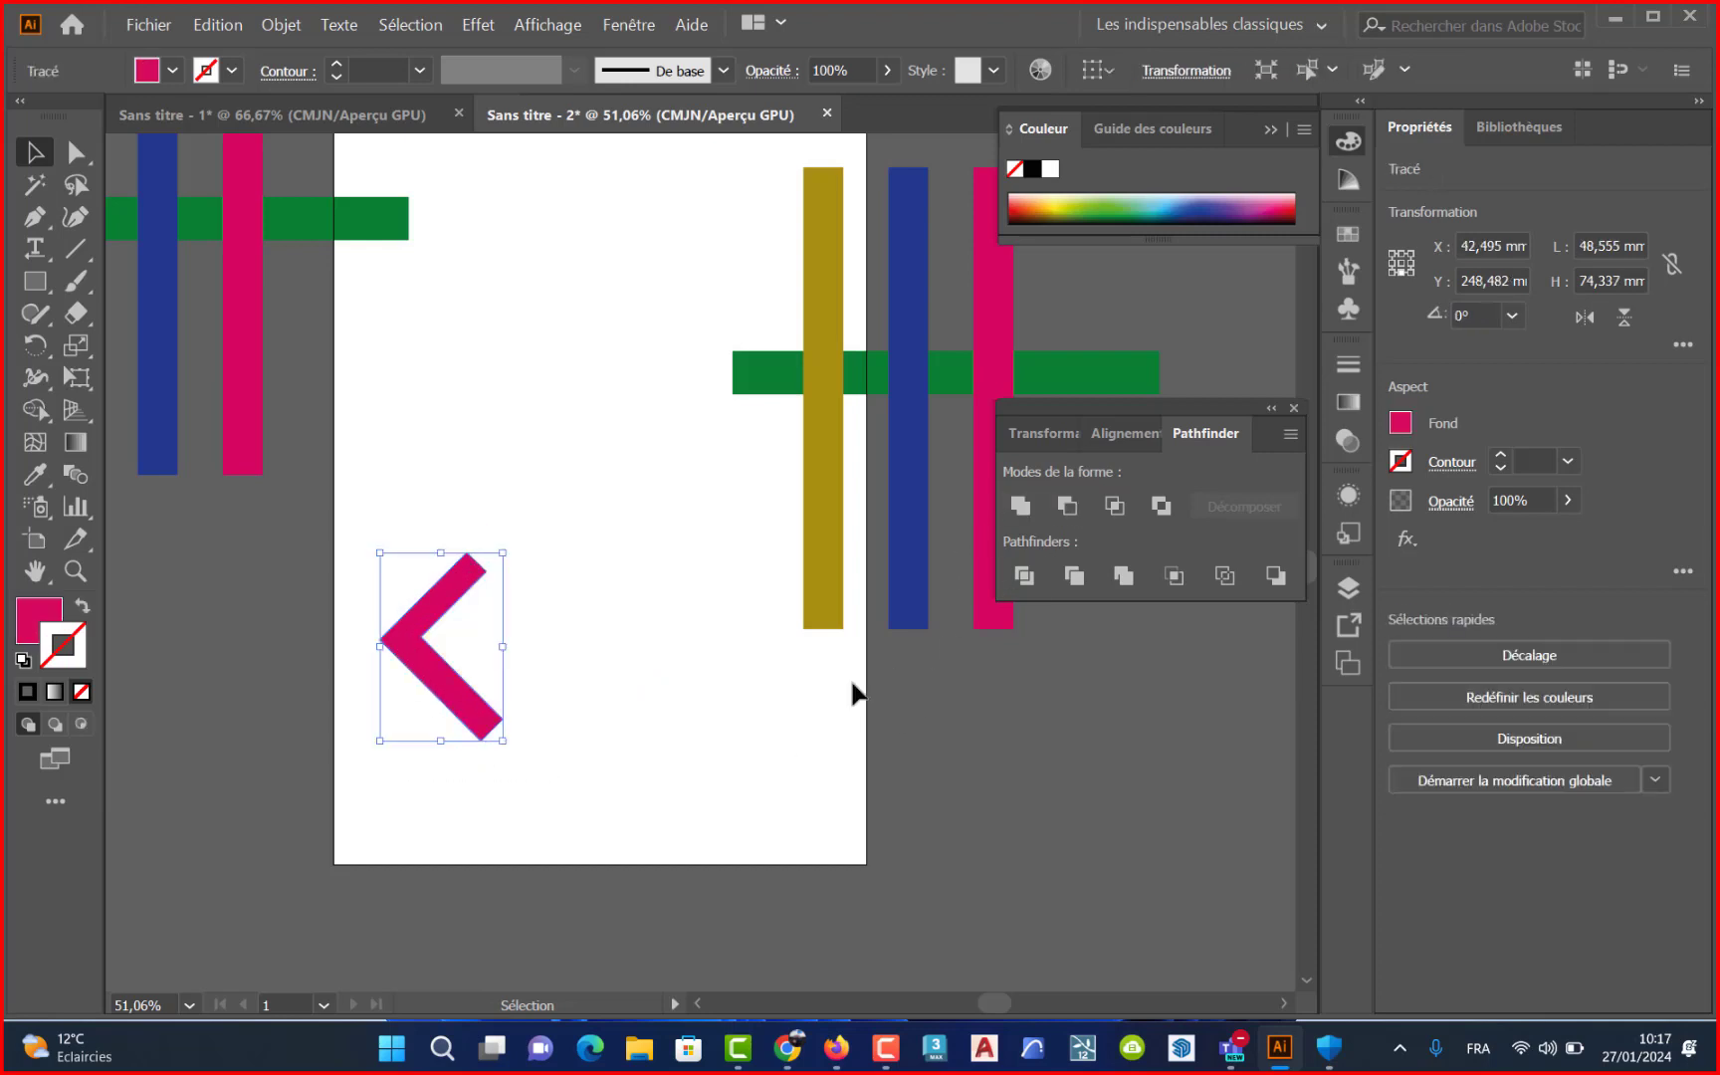
- Delete the resulting pink chevron
left_click(595, 854)
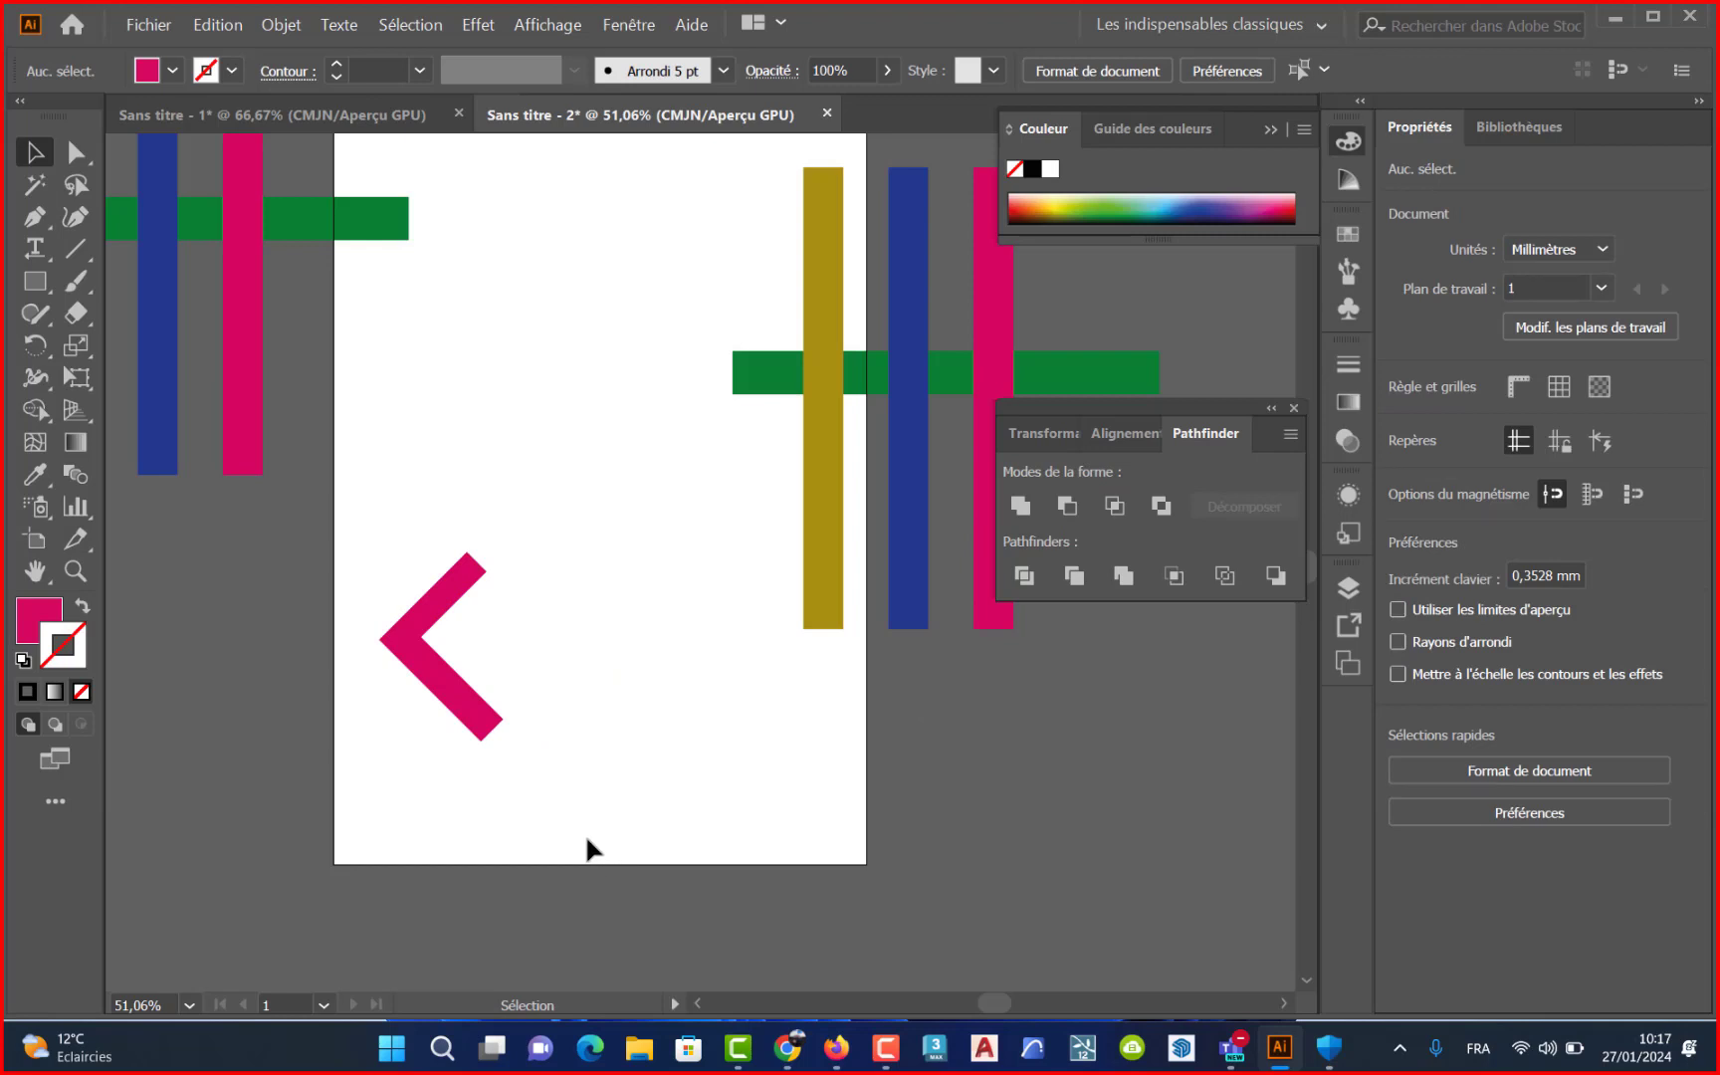
left_click(483, 718)
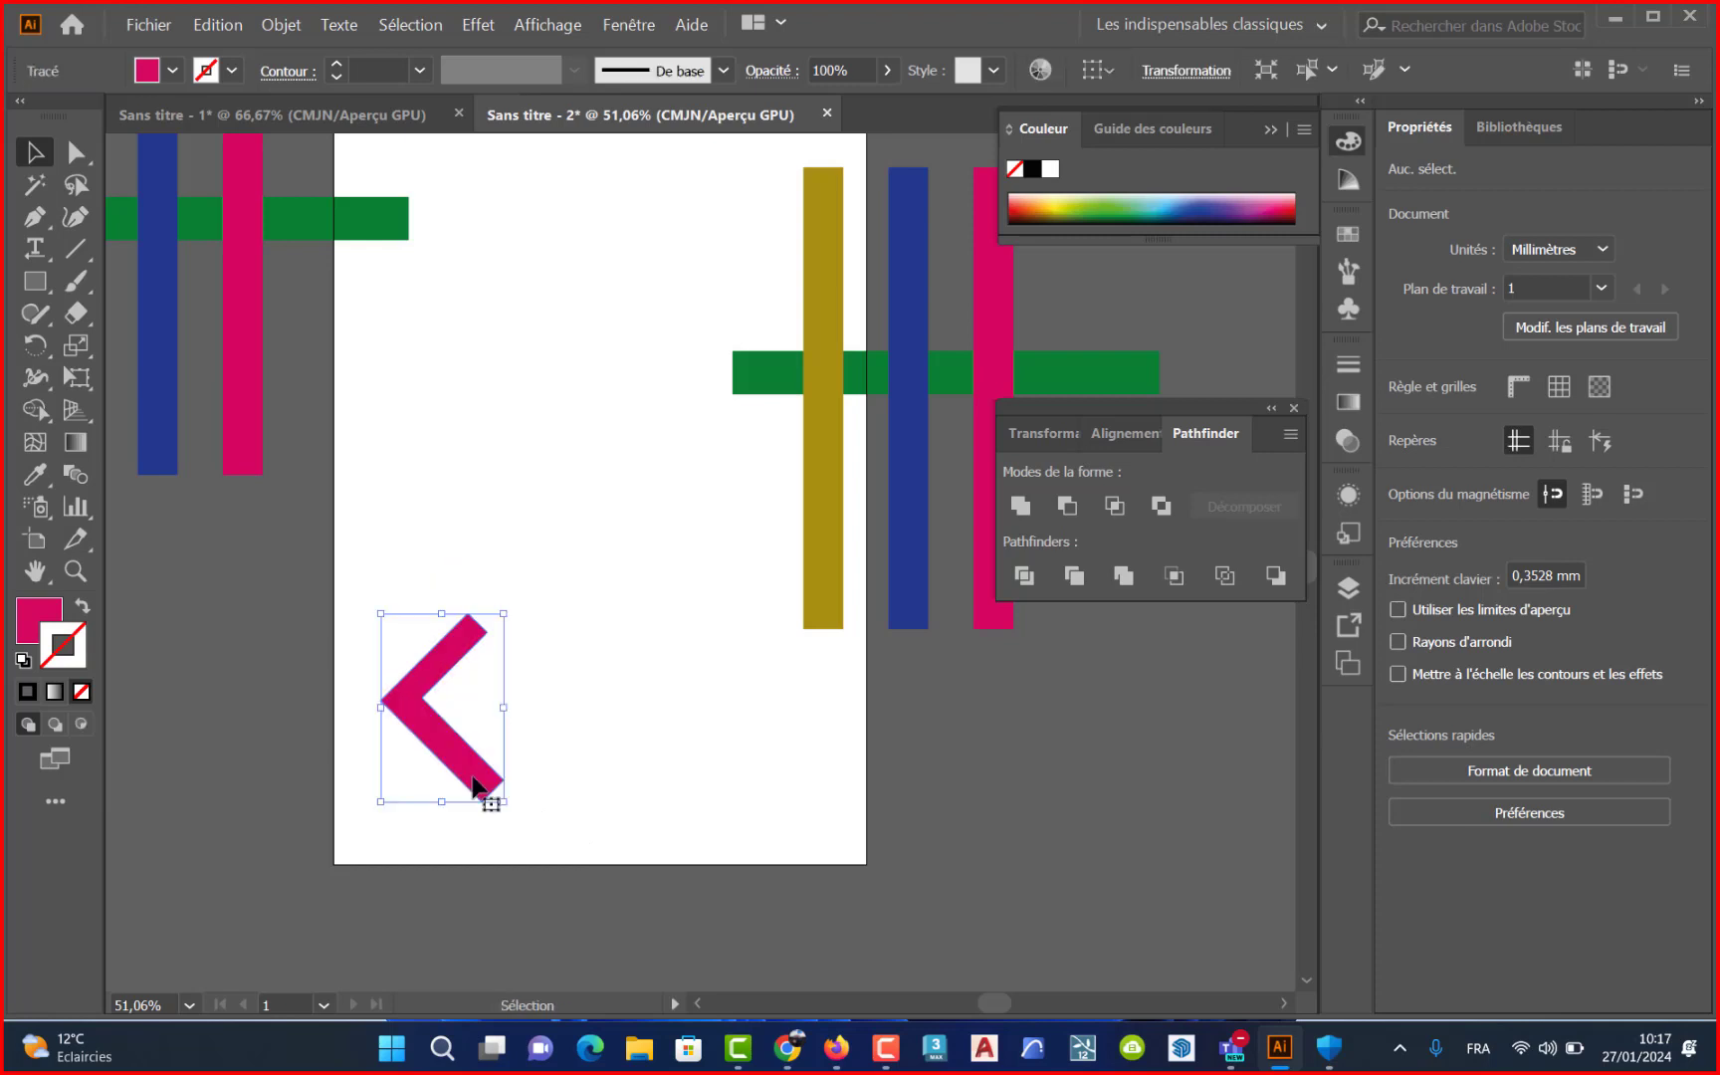
key("Delete")
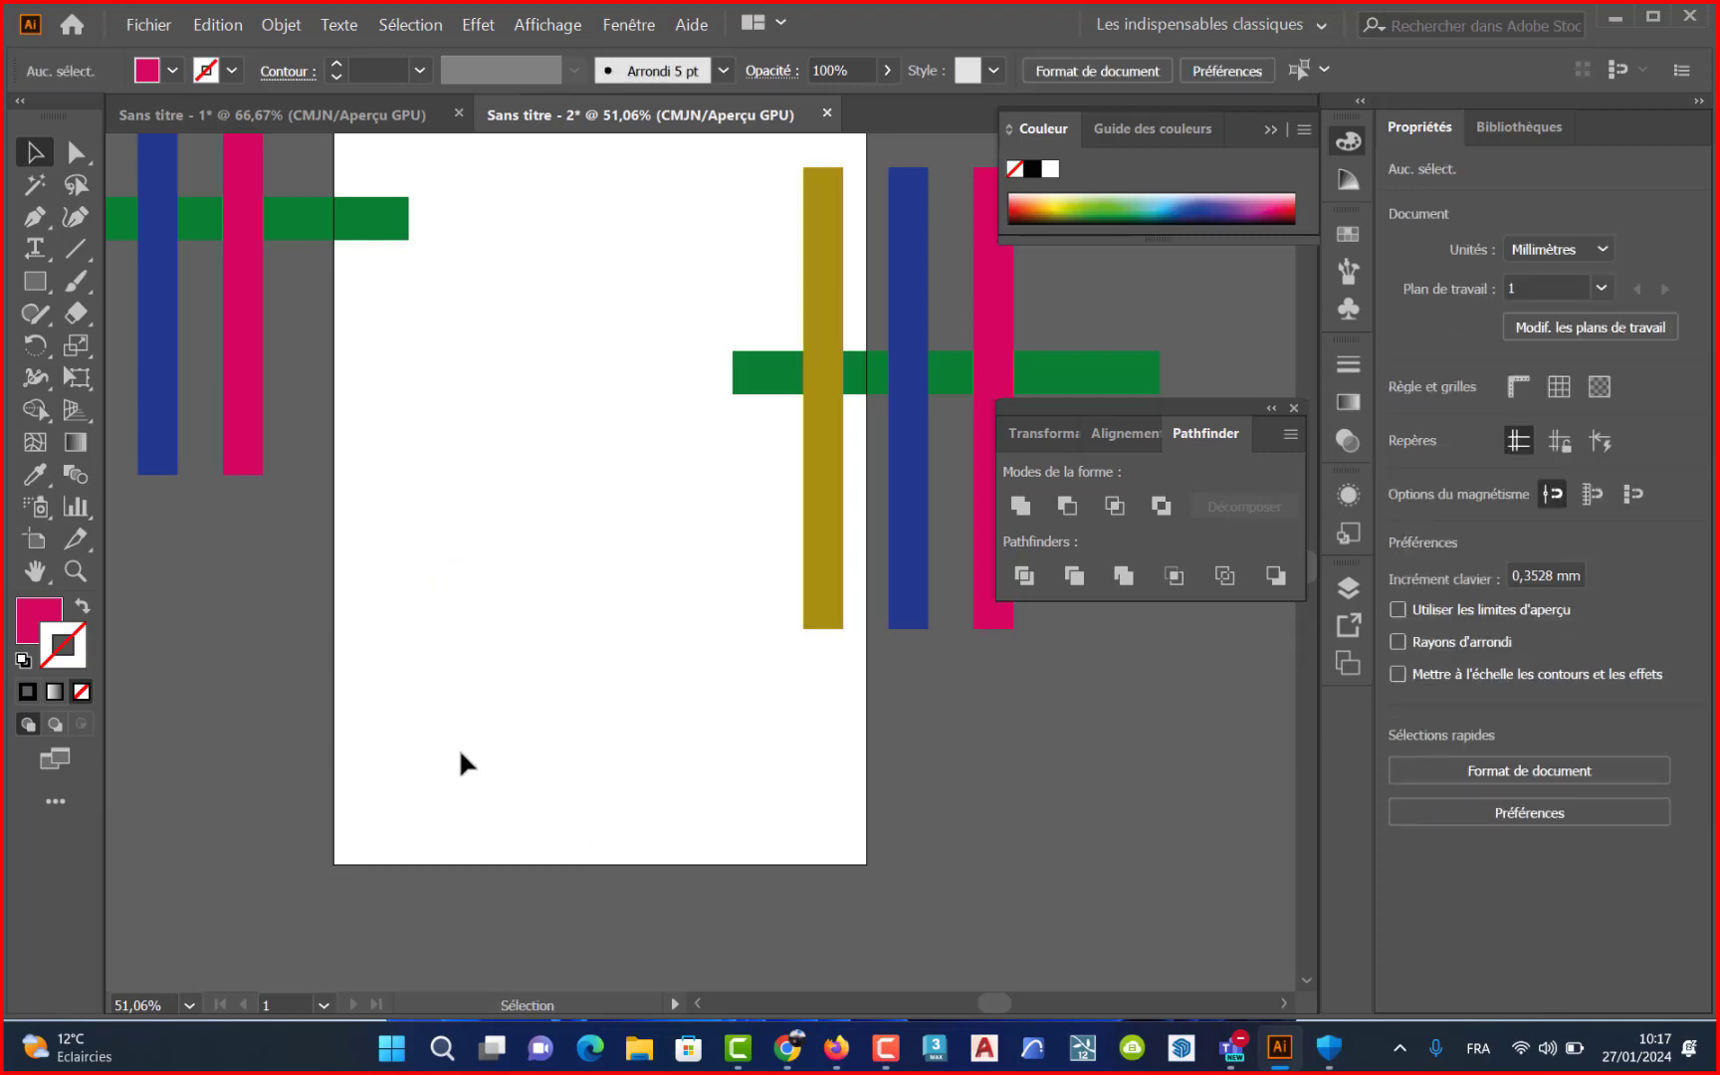
- Restore both diamonds with undo, shift the olive one right, and switch to Outline view
key("ctrl+z")
key("ctrl+z")
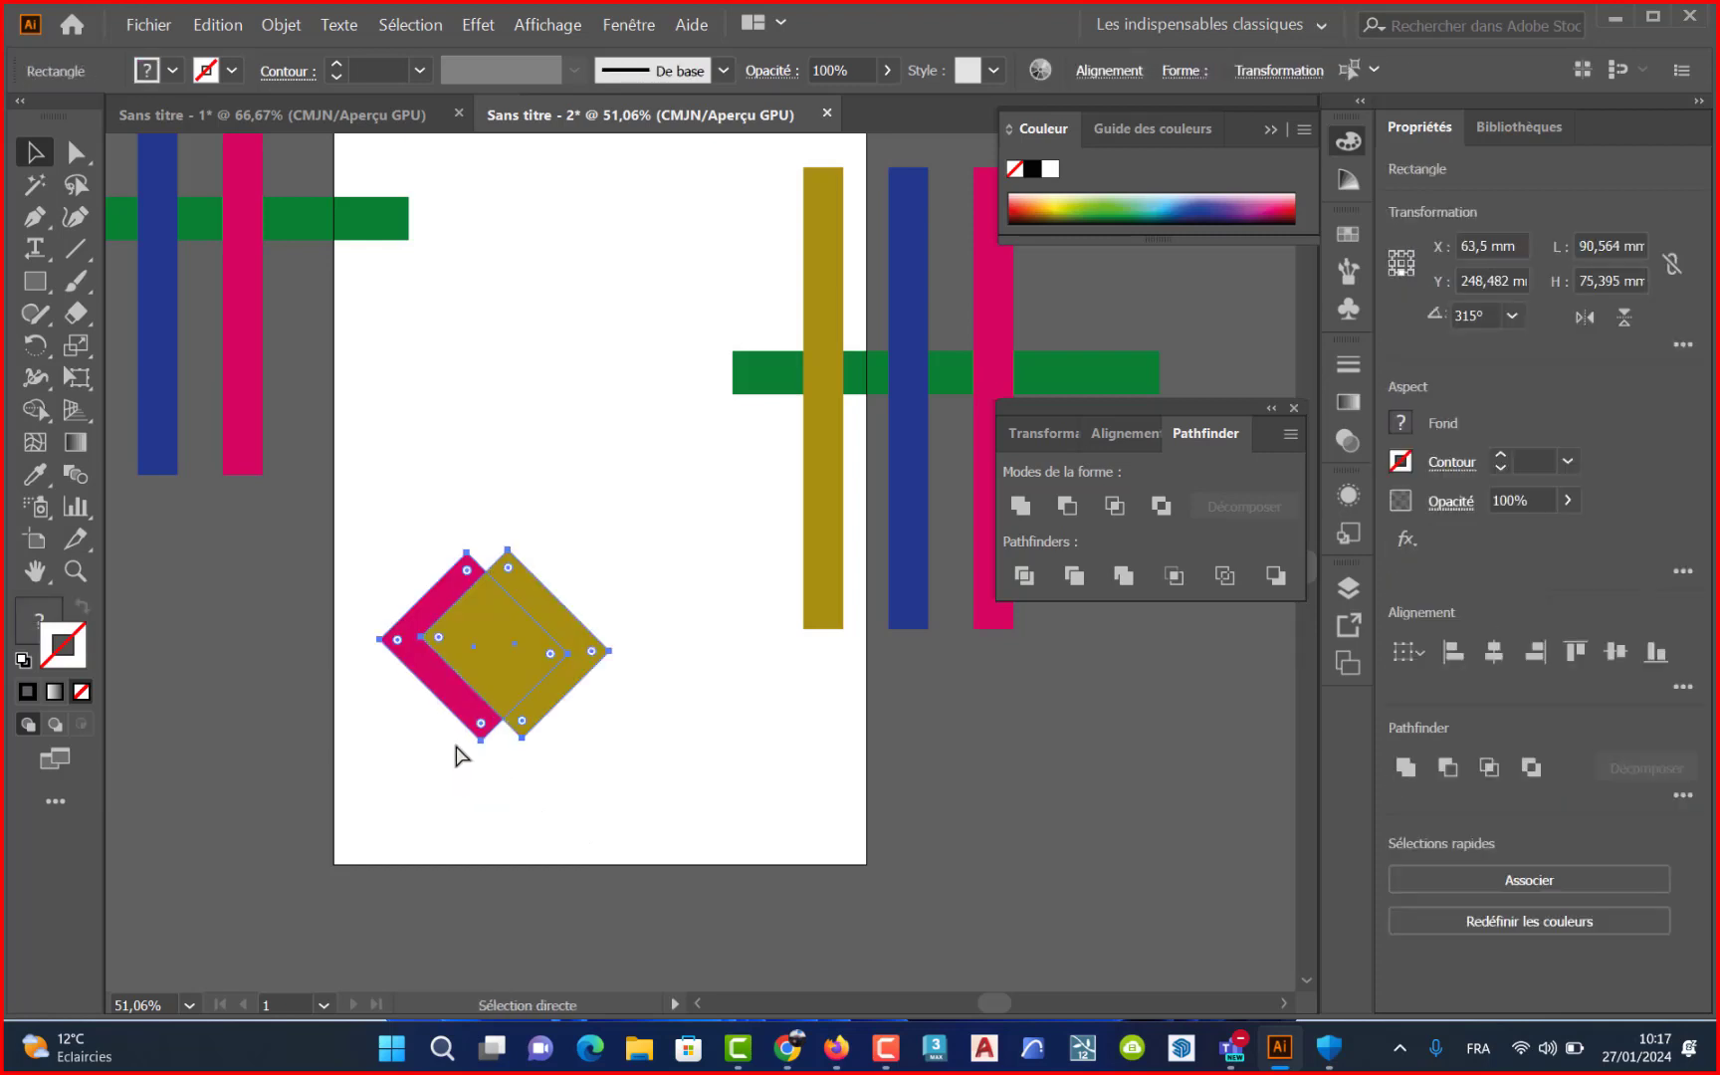
left_click(523, 786)
left_click_drag(525, 684, 557, 687)
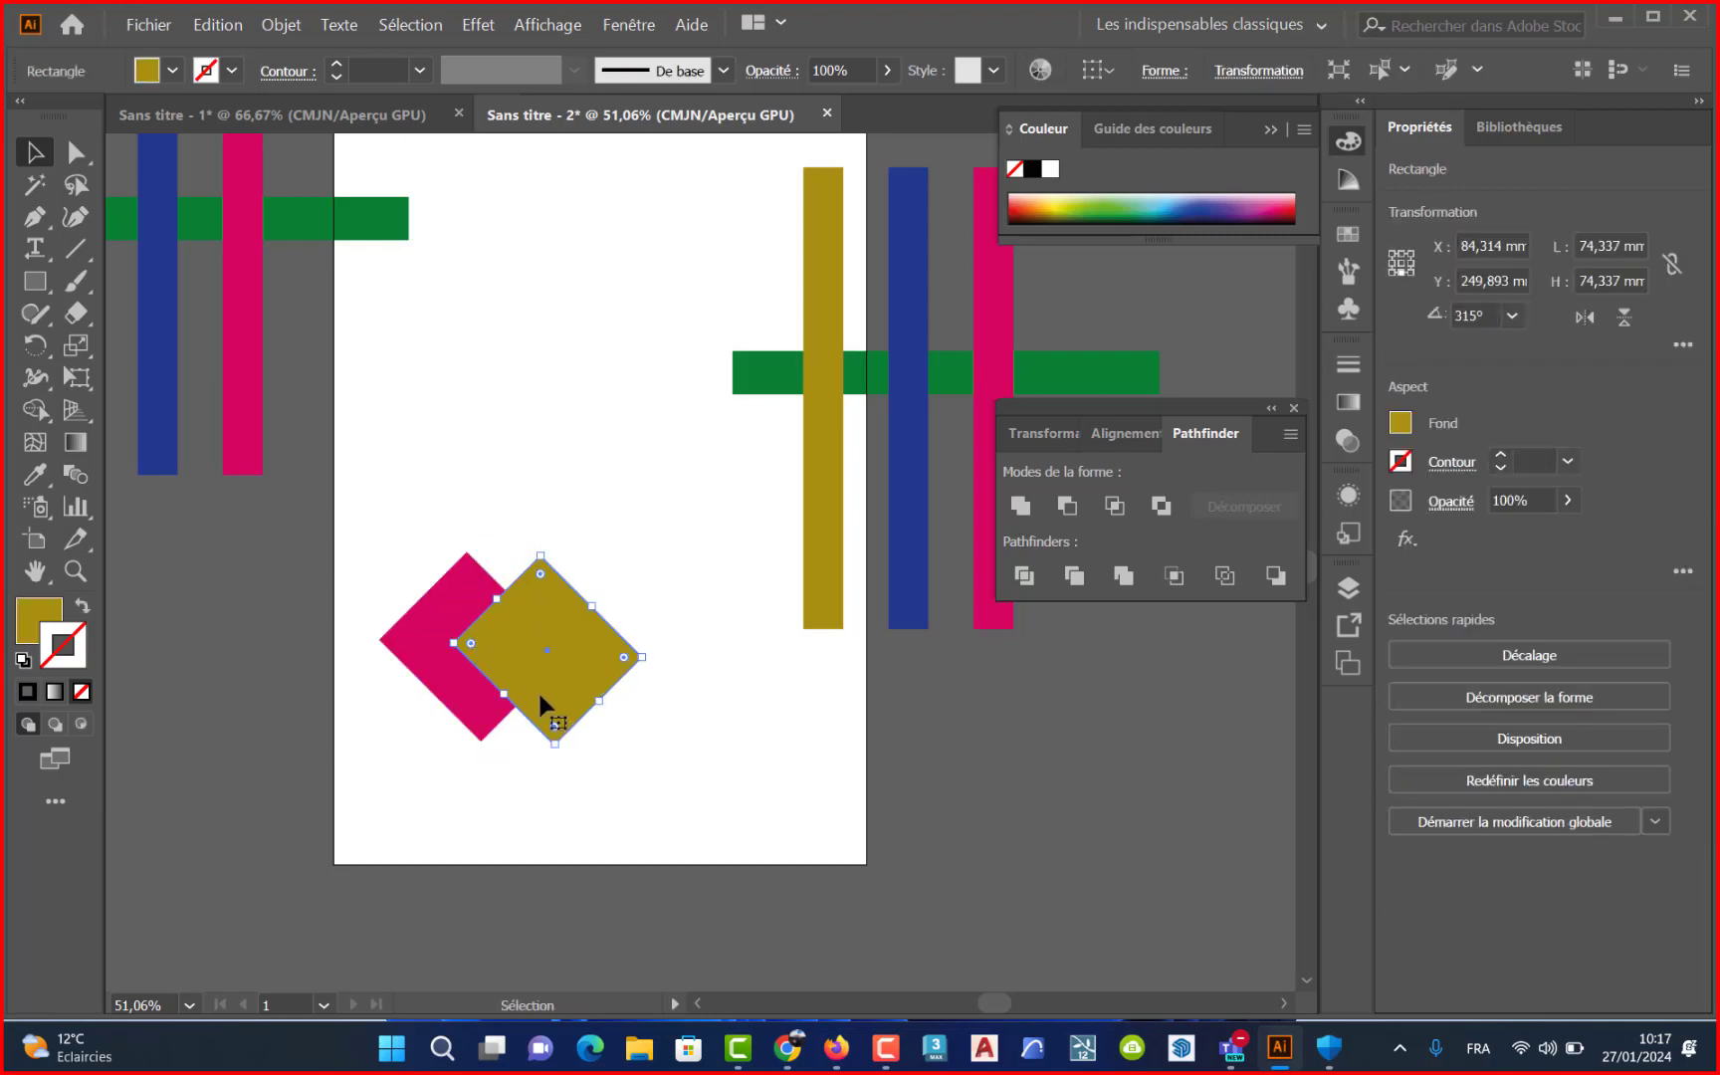
key("ctrl+y")
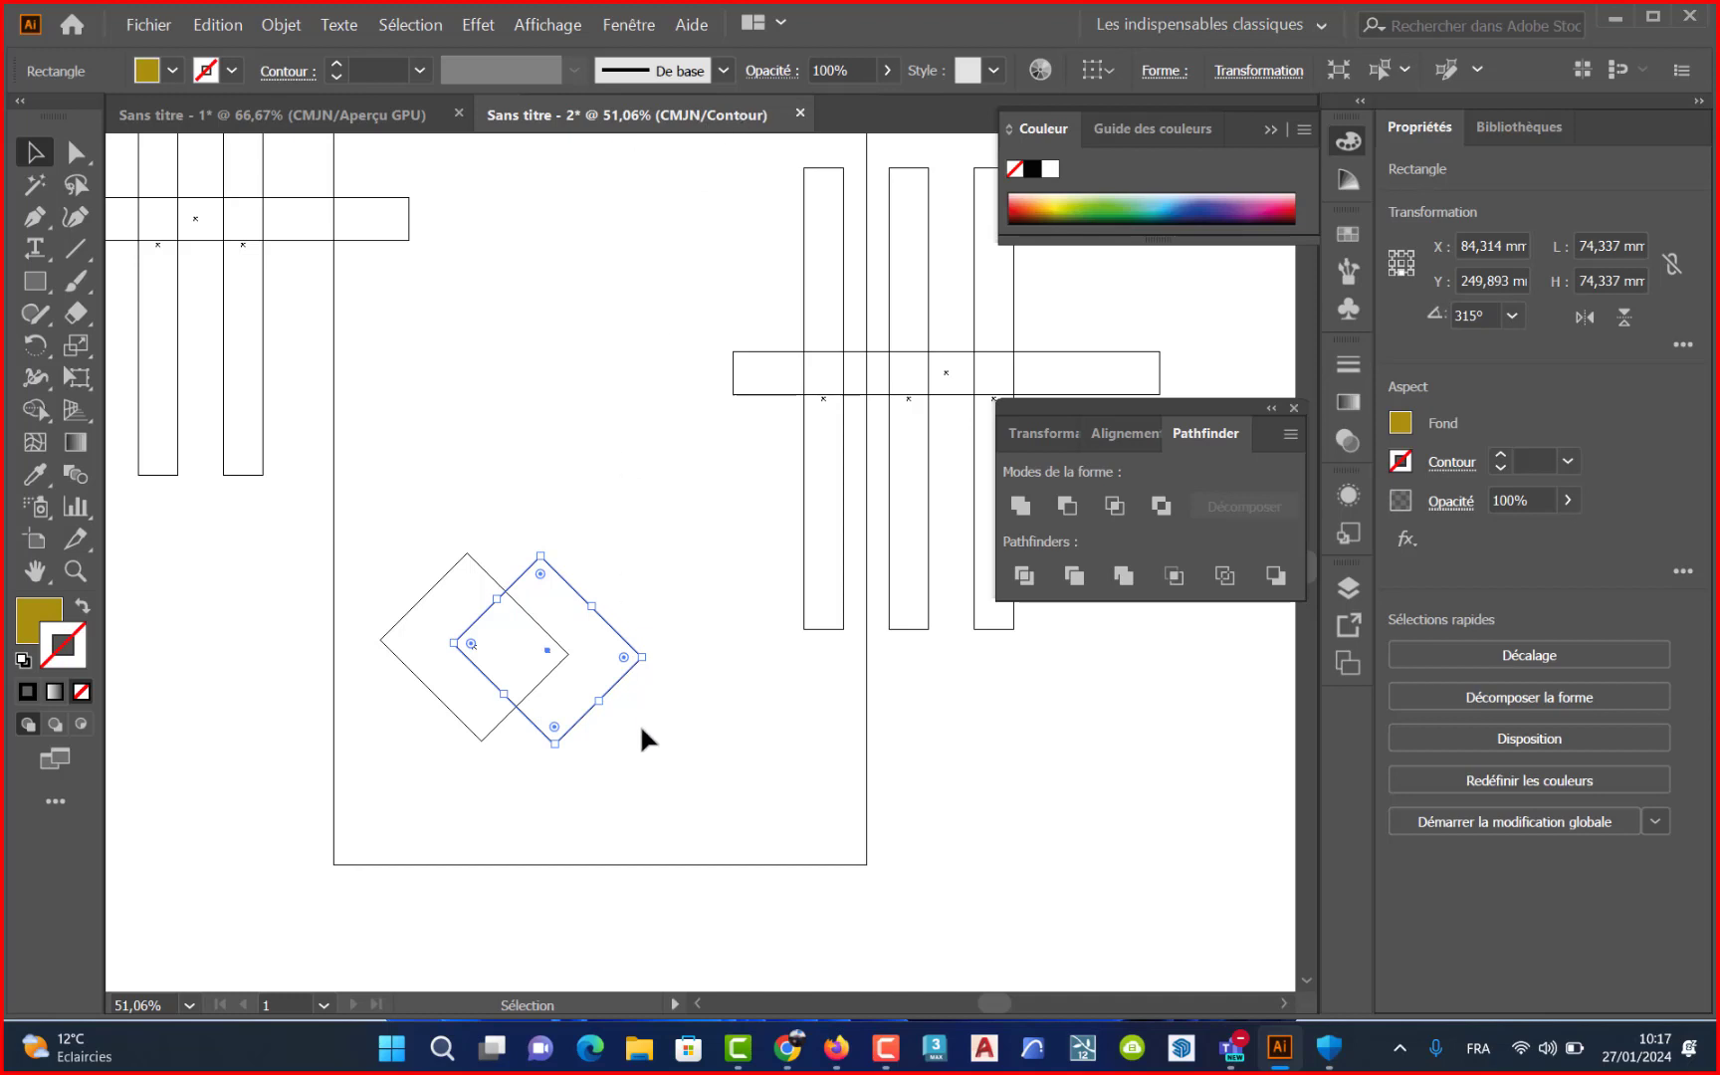
- Move the right diamond down-left with drags and arrow nudges, then return to Preview
left_click(590, 728)
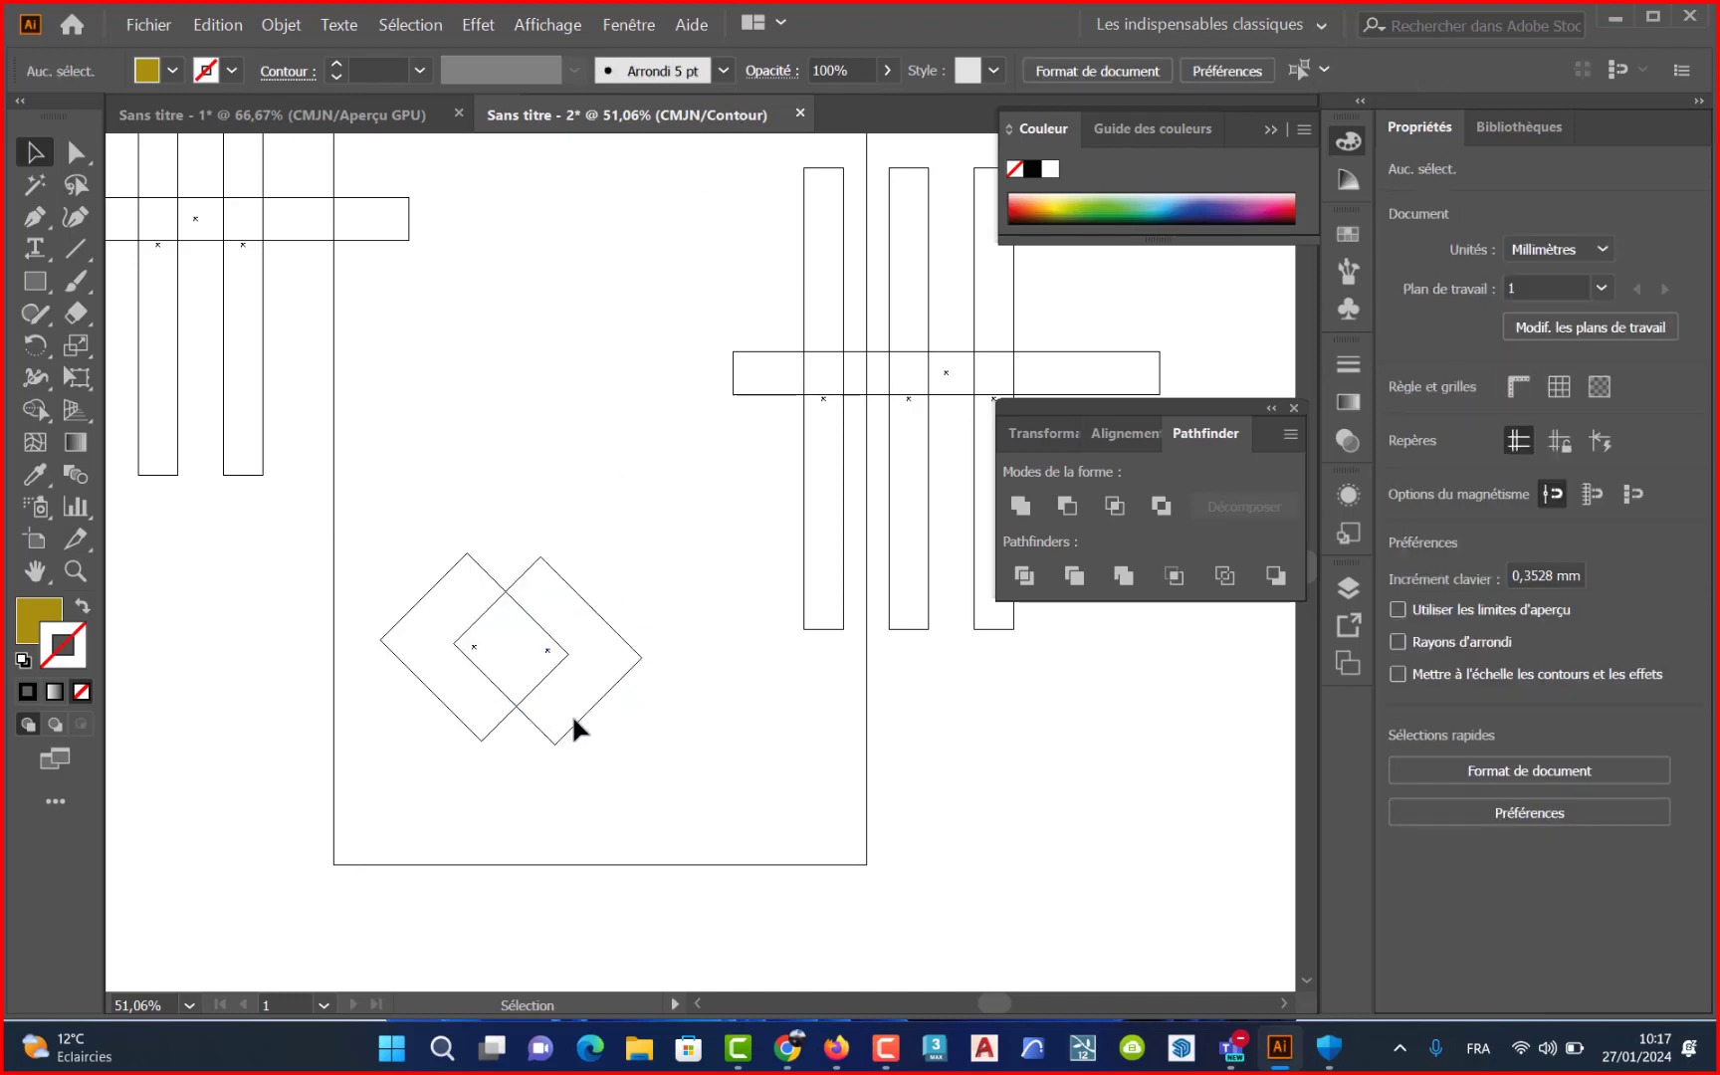
left_click(555, 736)
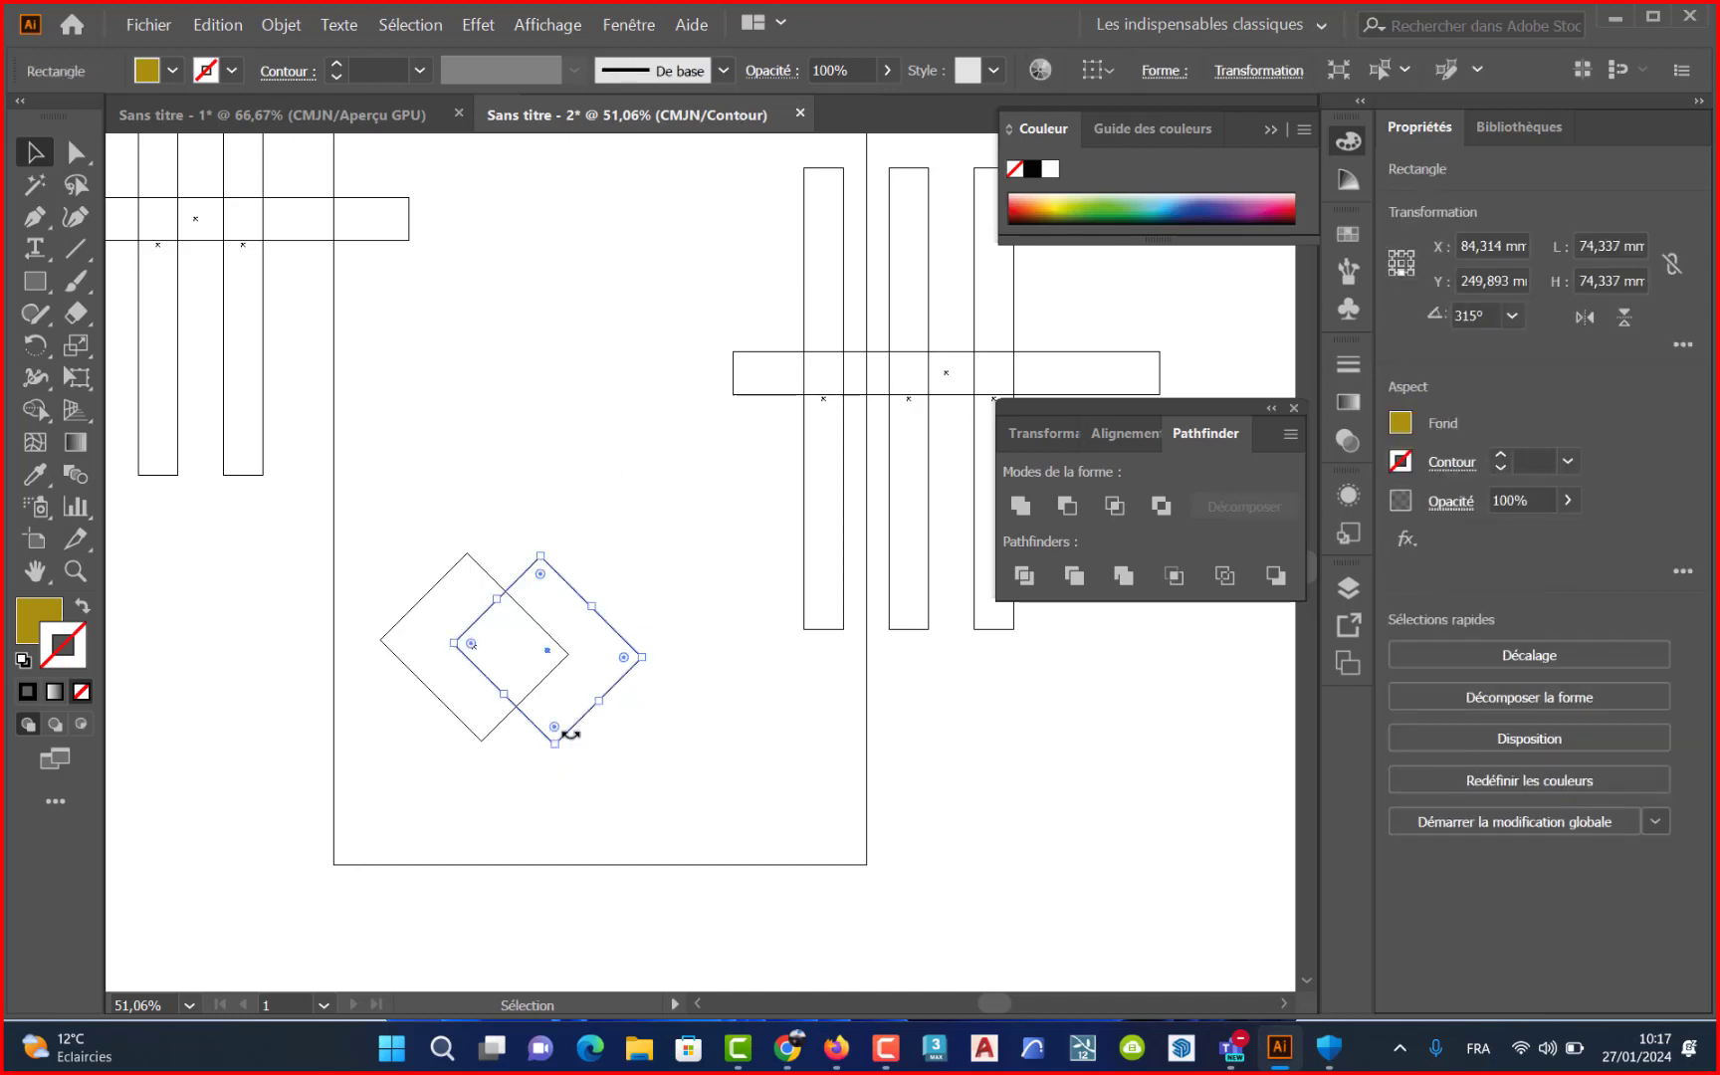
left_click_drag(576, 721, 565, 726)
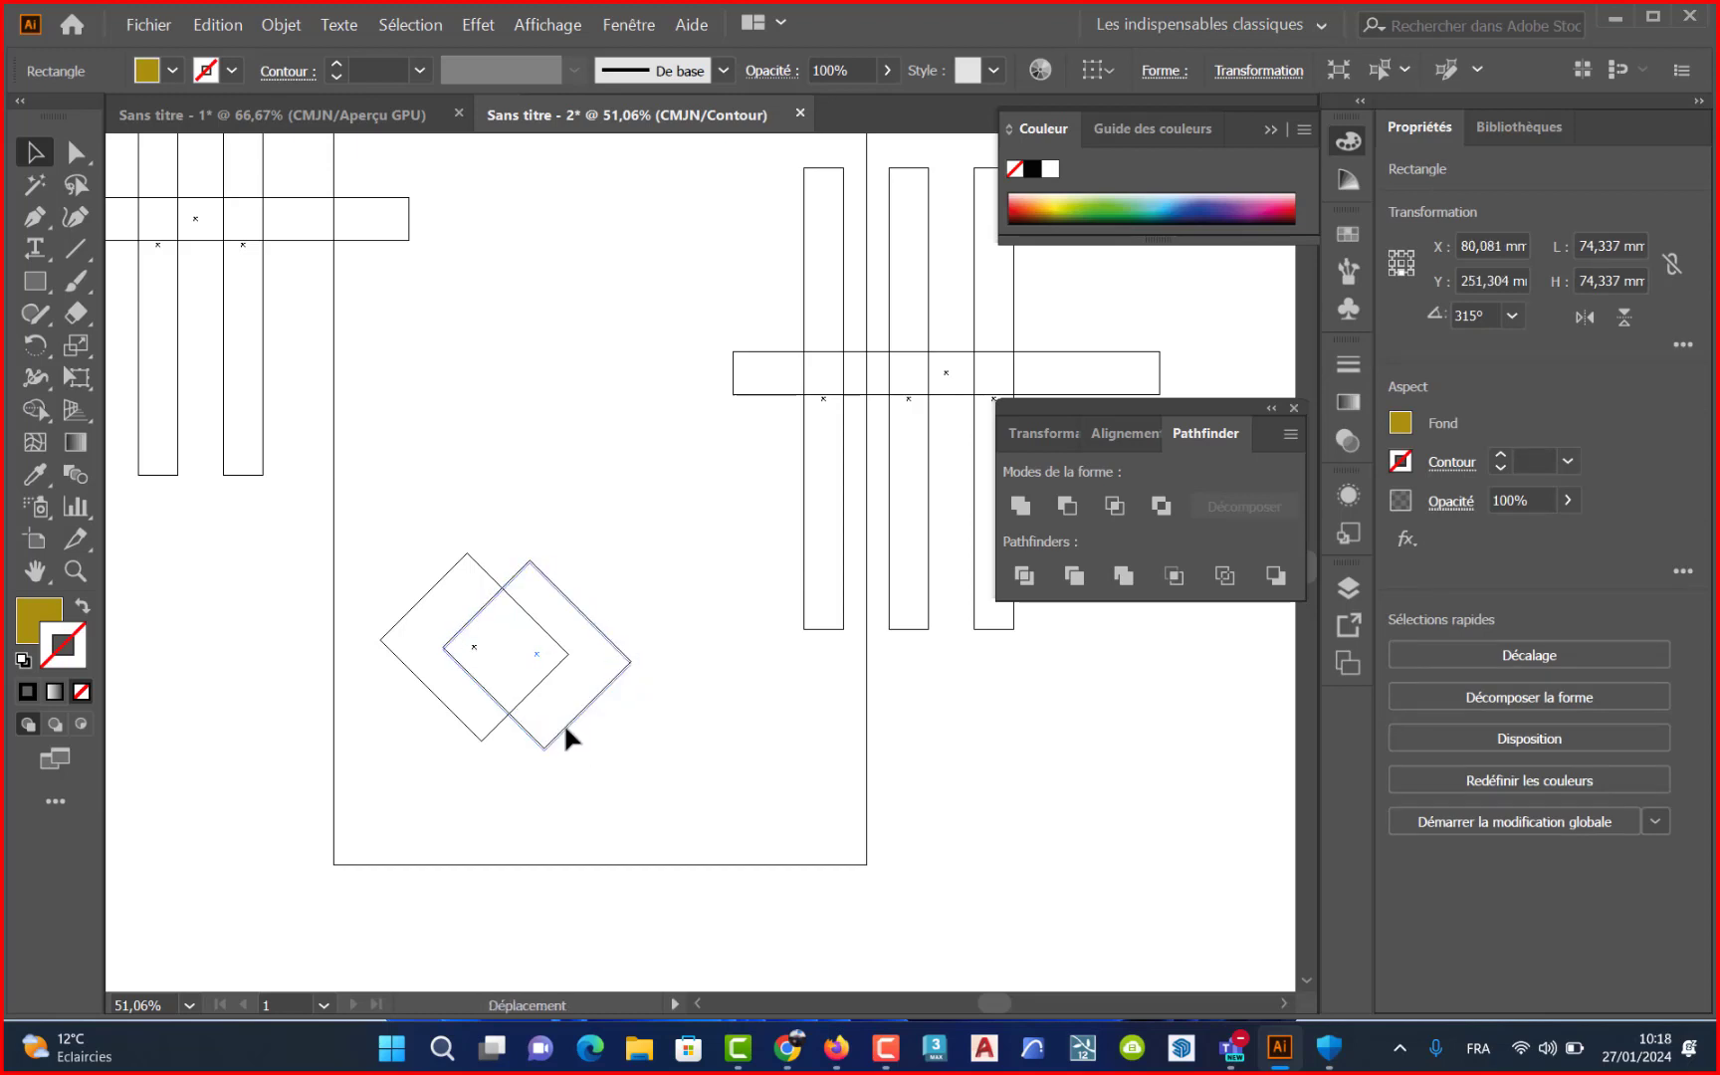
left_click_drag(565, 726, 565, 736)
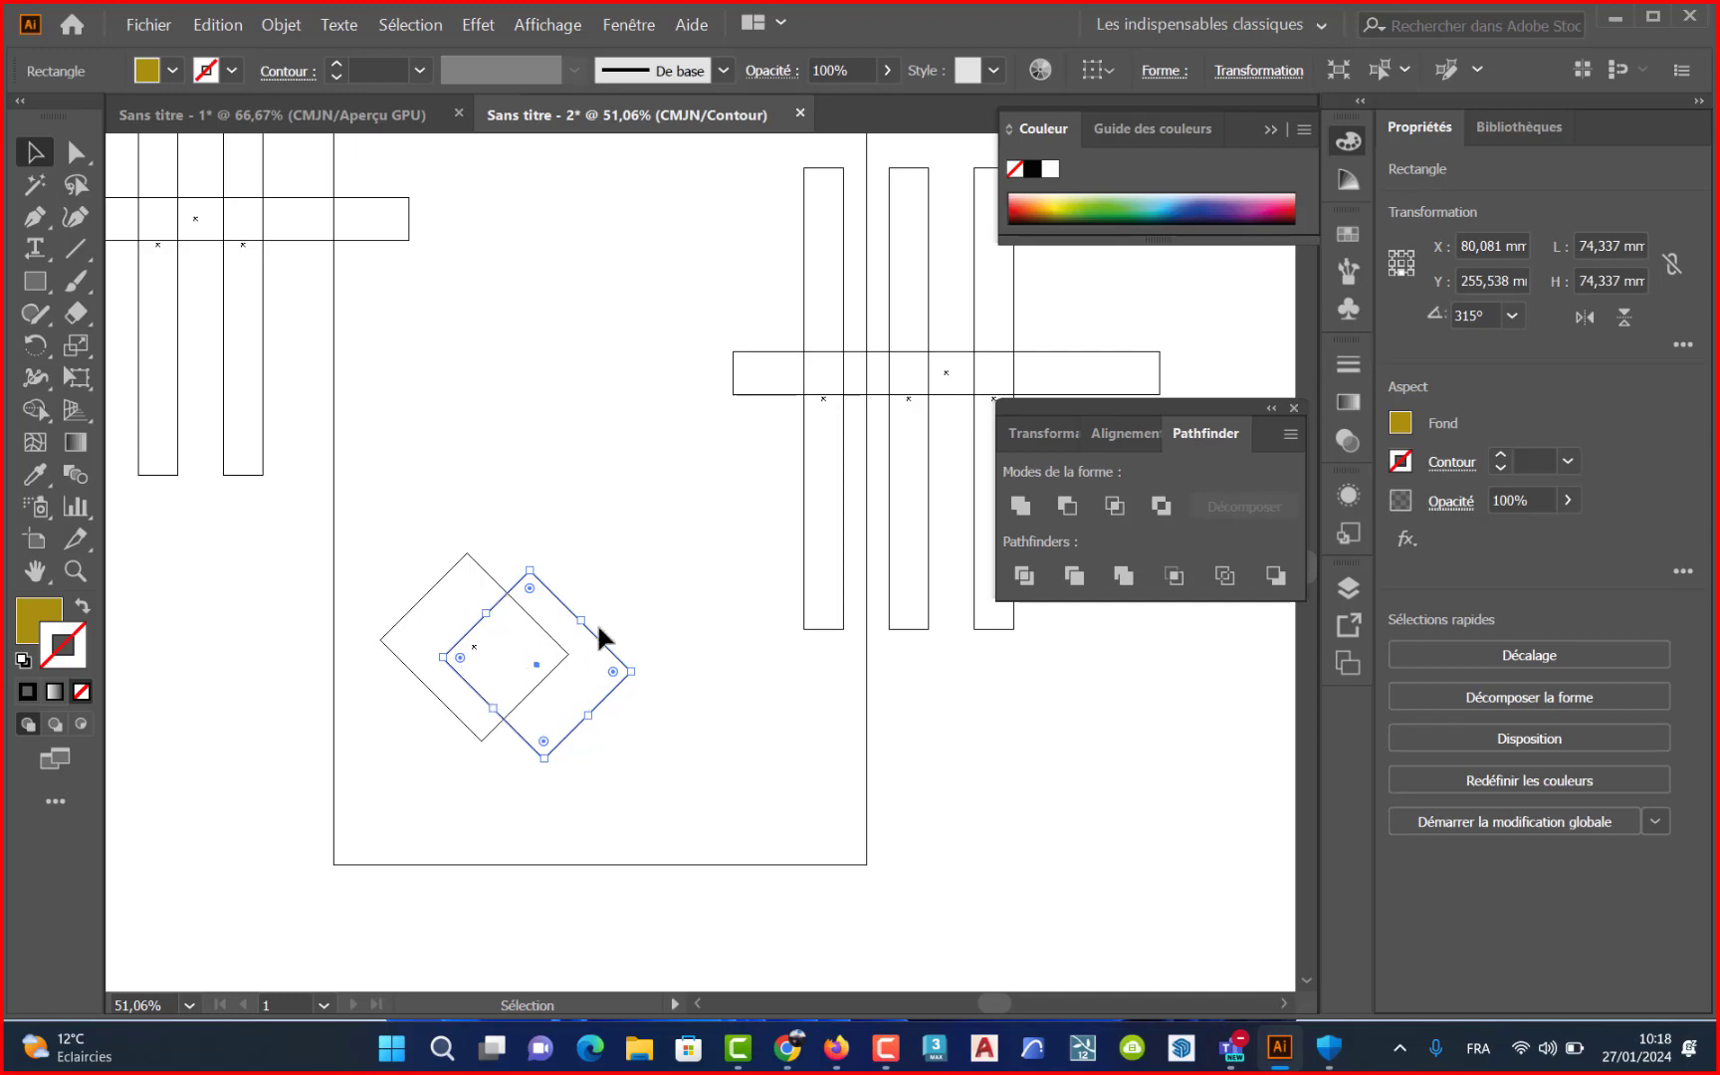
key("Left")
key("Left")
key("Left")
key("Left")
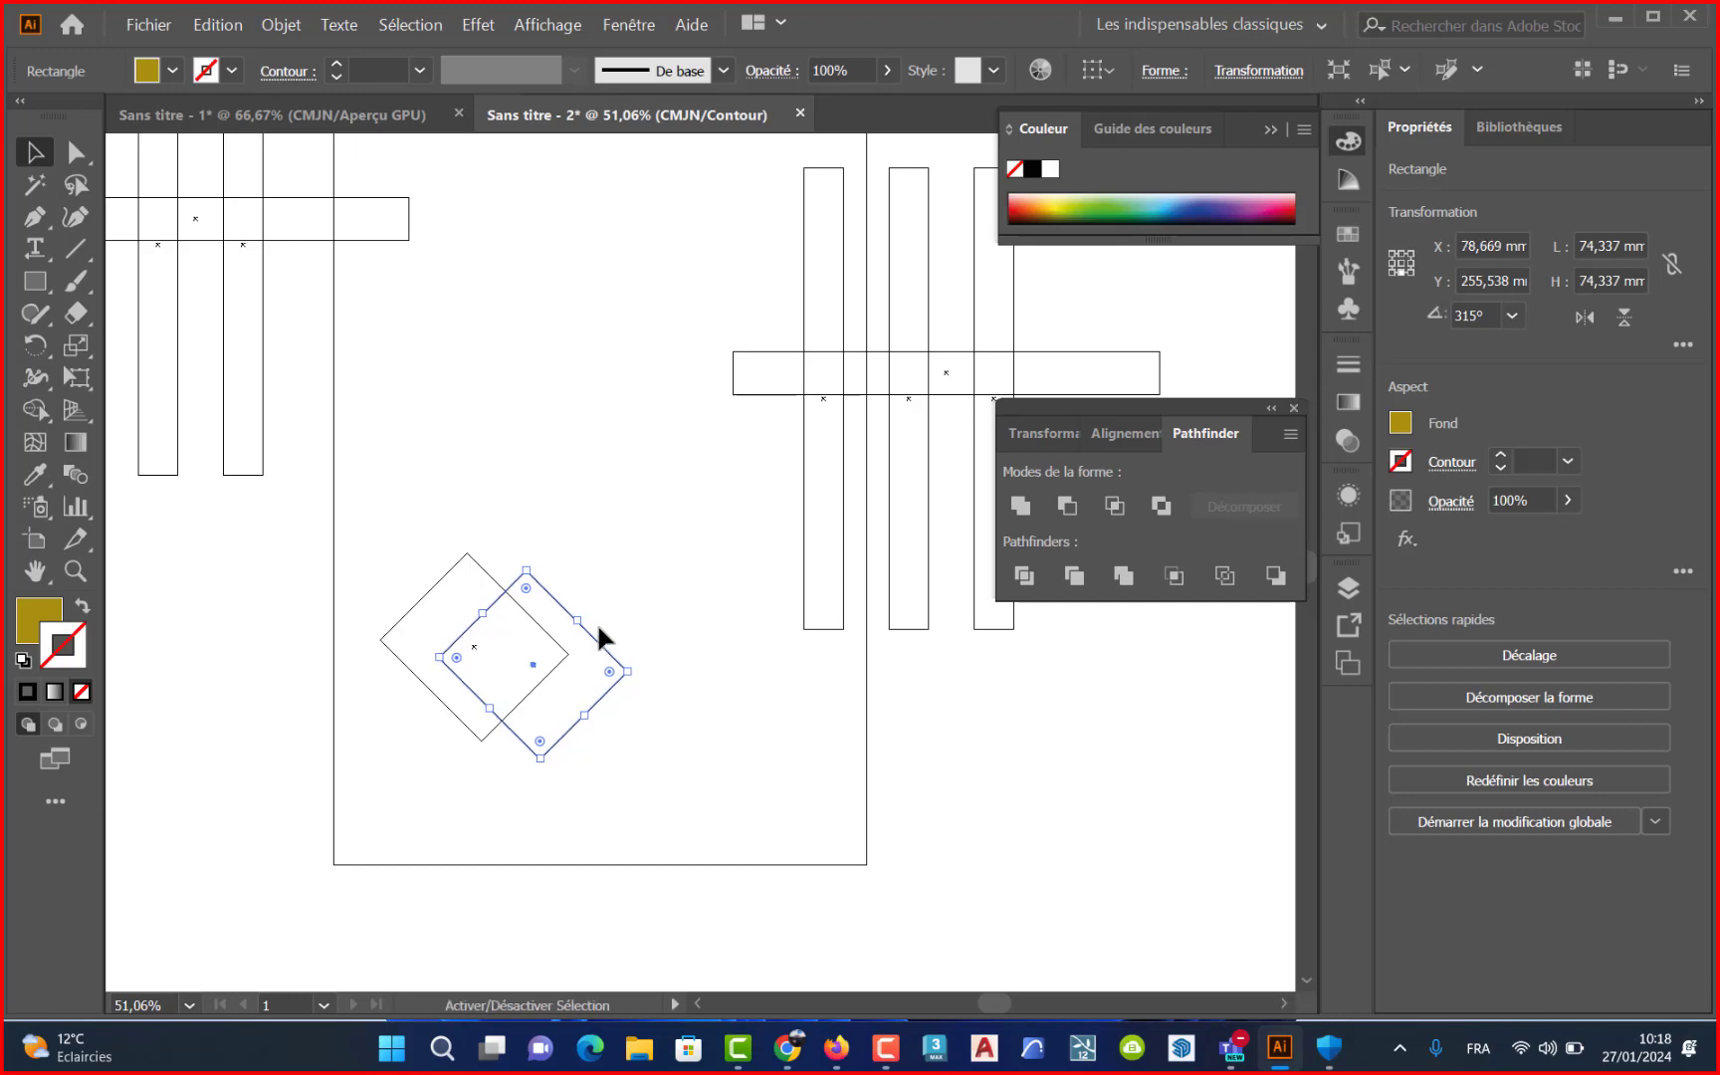
key("Up")
key("Up")
key("Up")
key("Left")
key("Left")
key("Left")
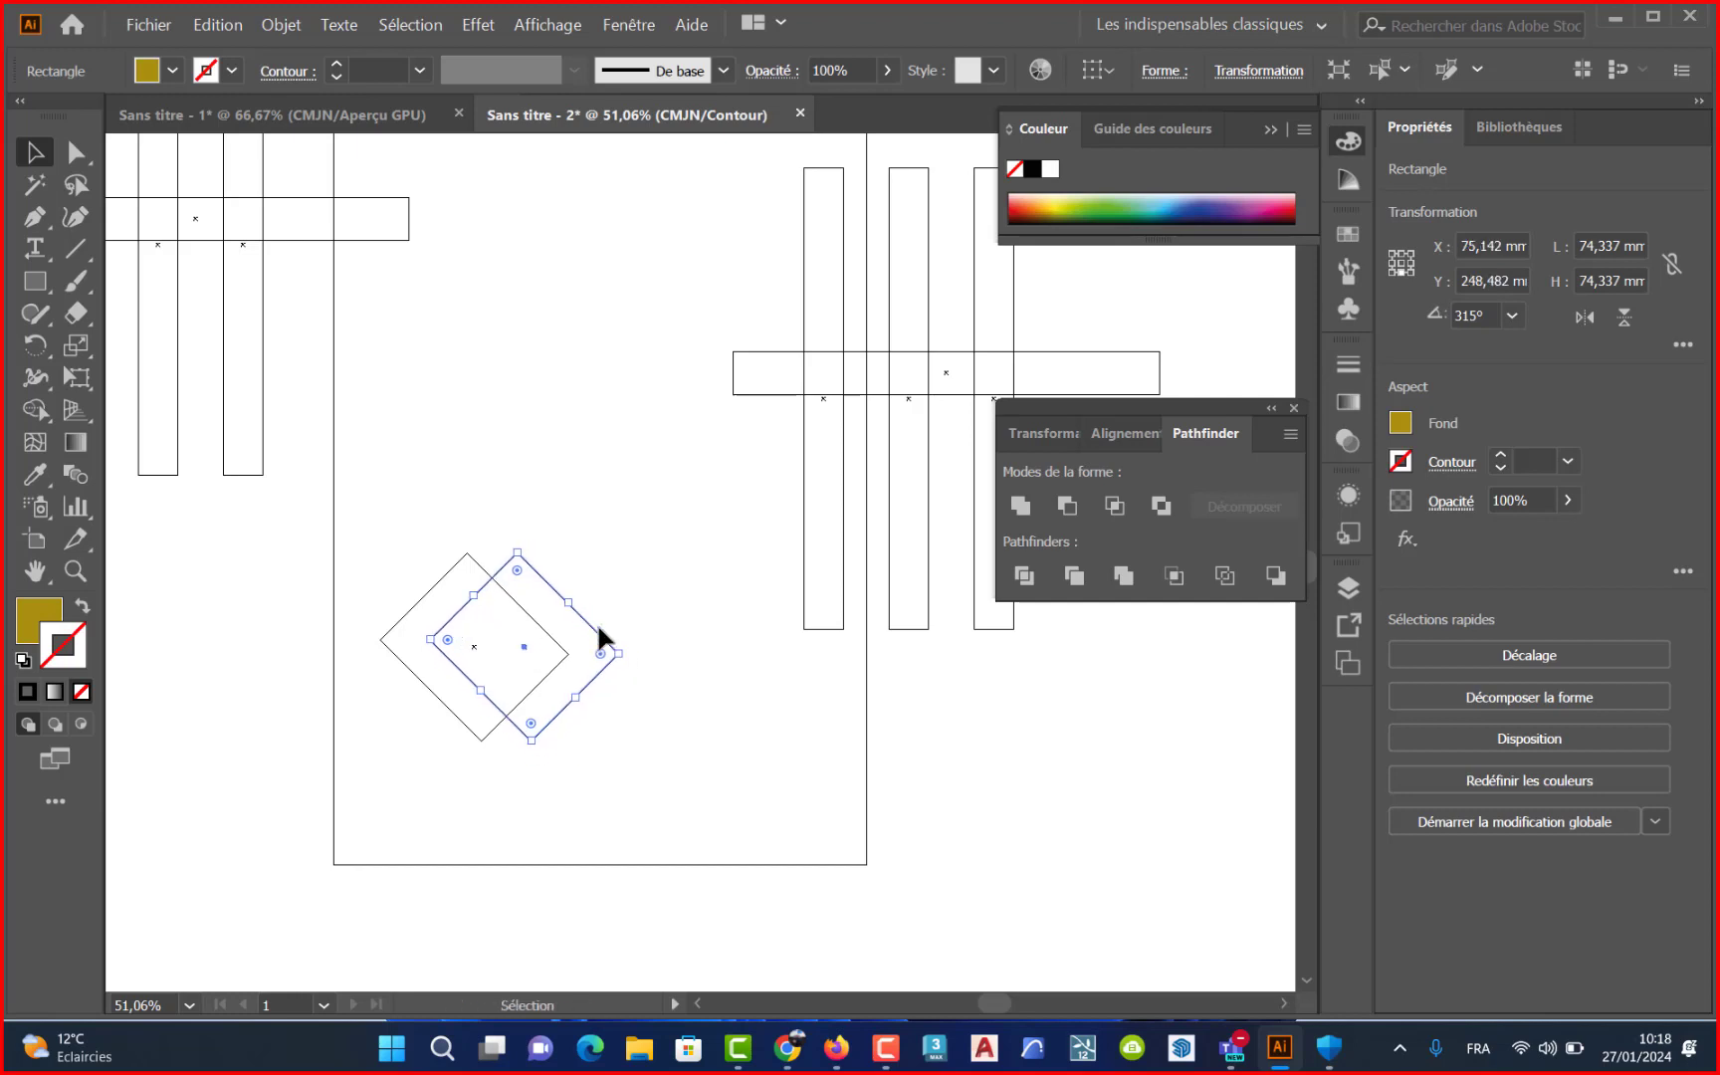
left_click(669, 623)
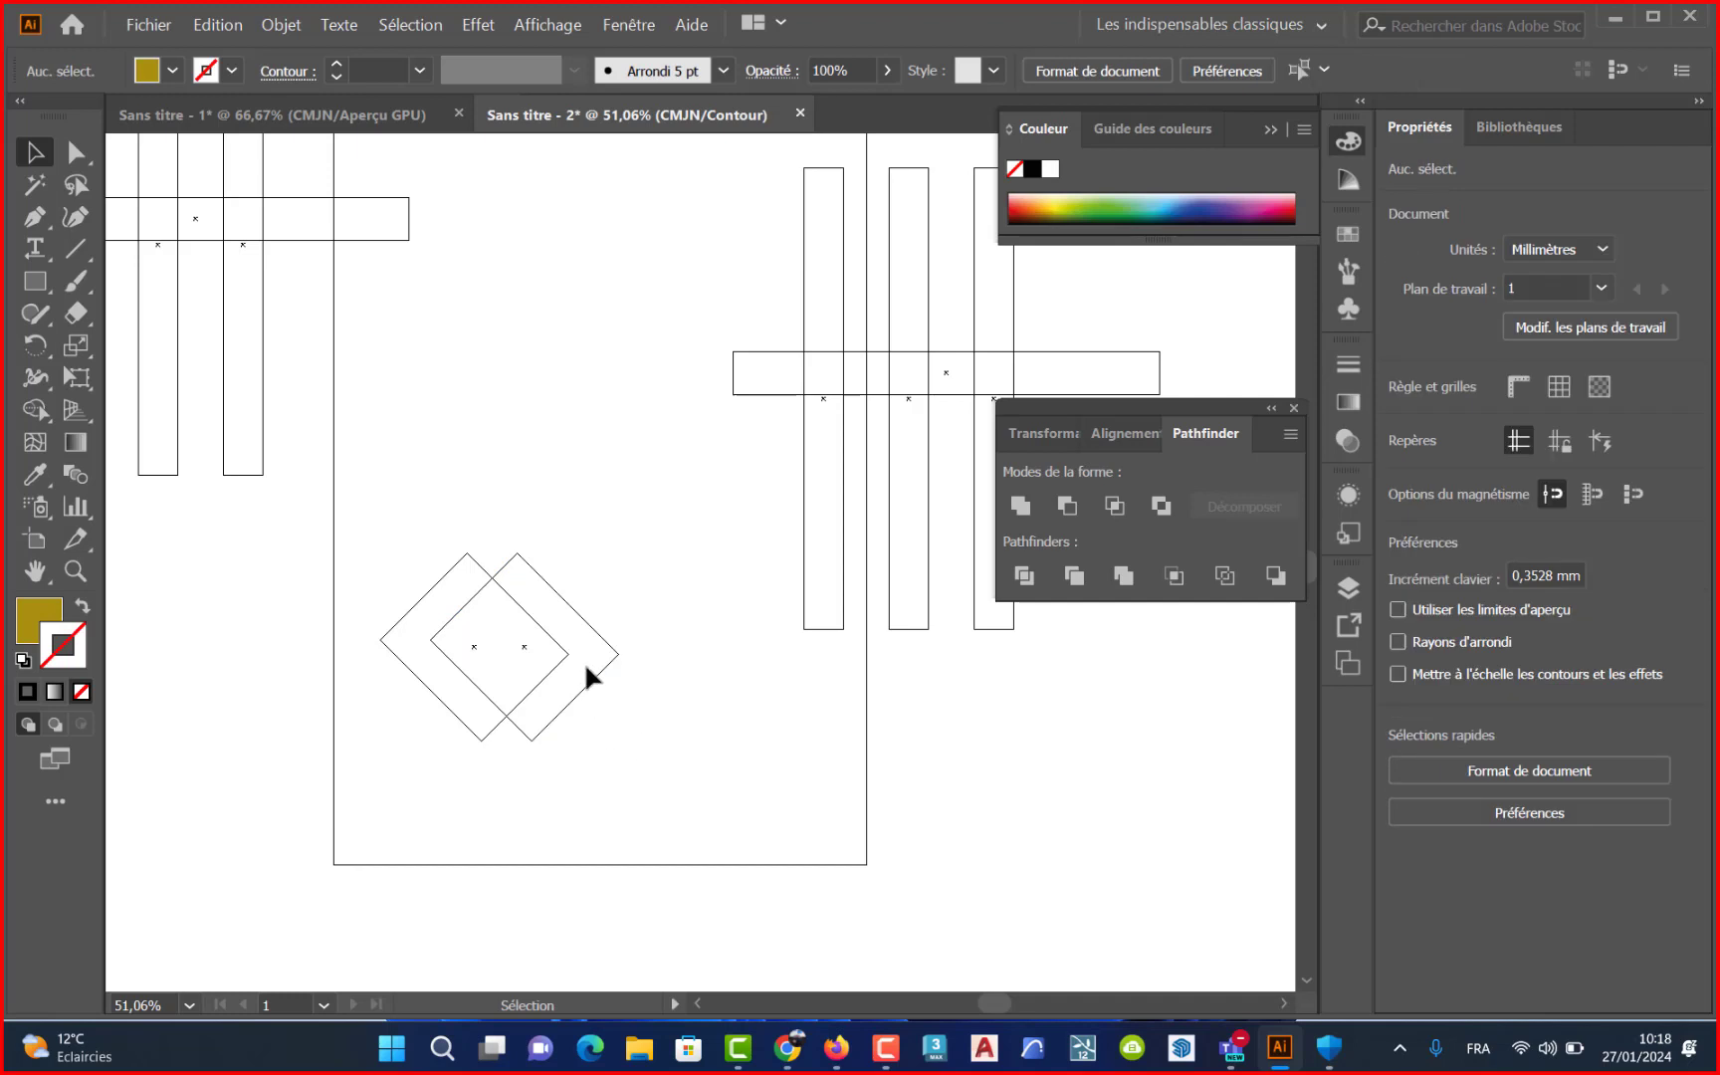
key("ctrl+y")
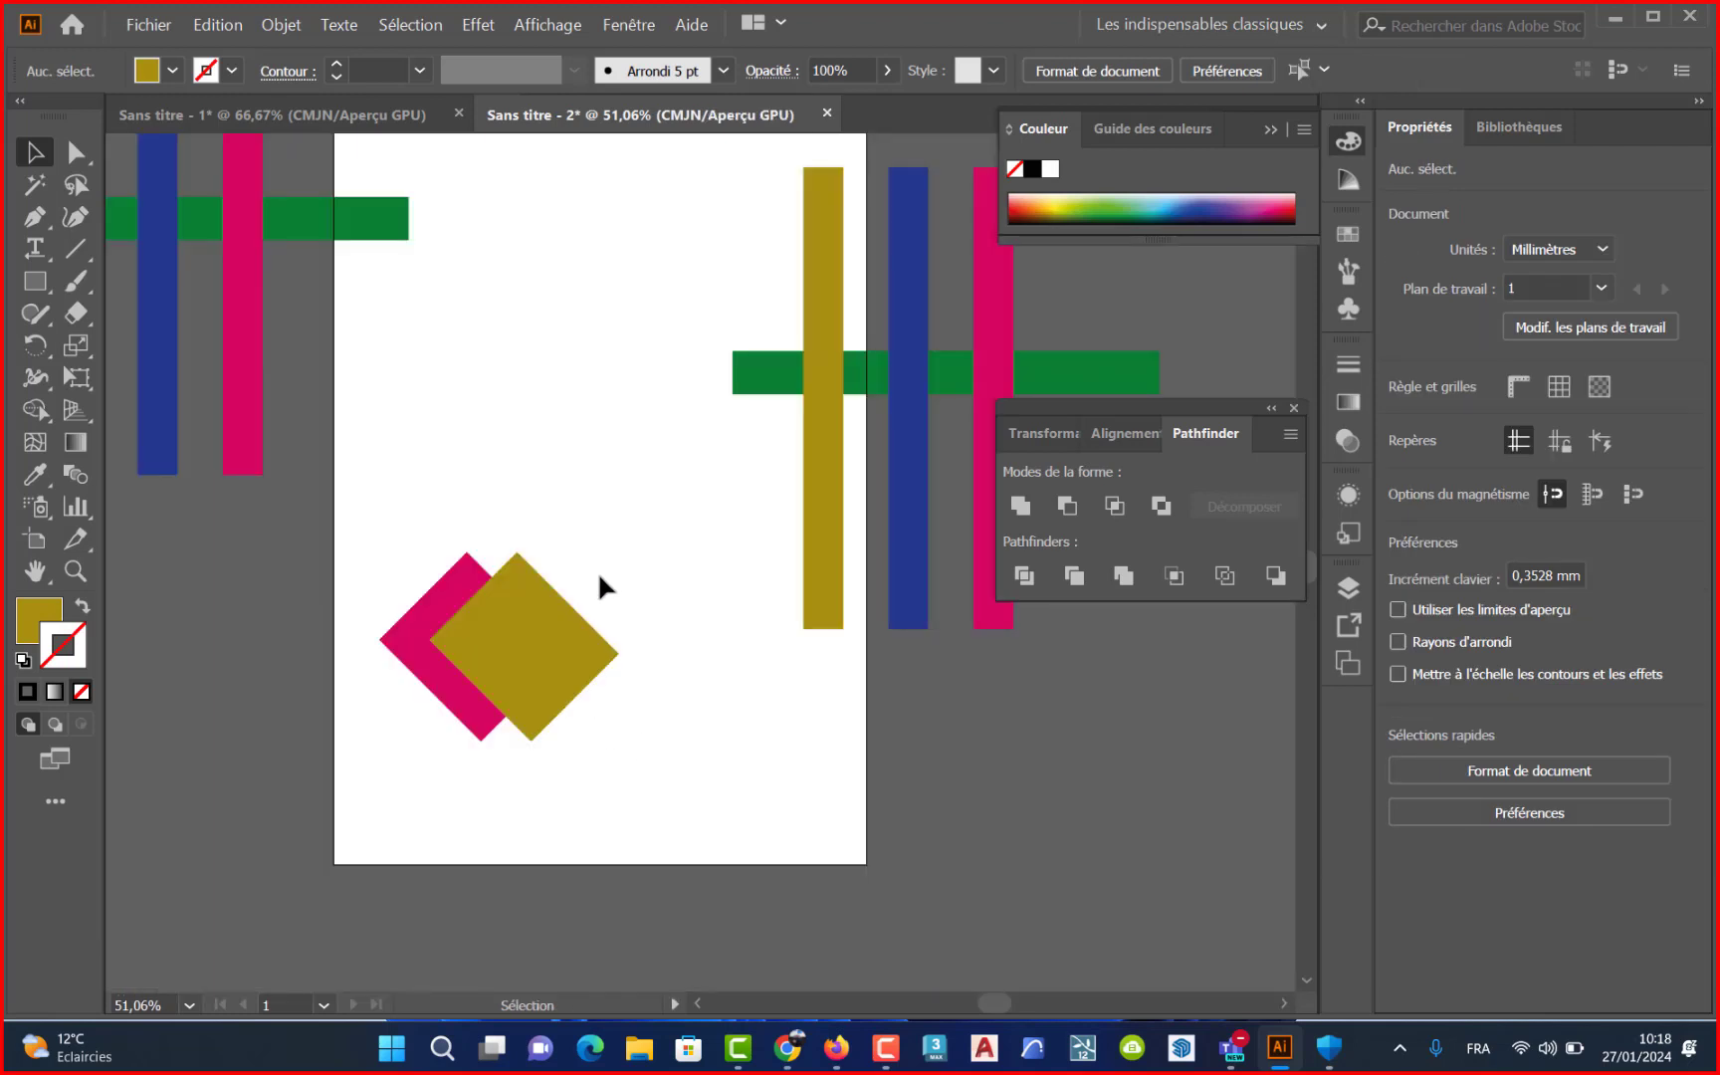
- Try Pathfinder Intersect on both diamonds, undo it, and check the shapes in Outline view
left_click_drag(405, 745, 498, 676)
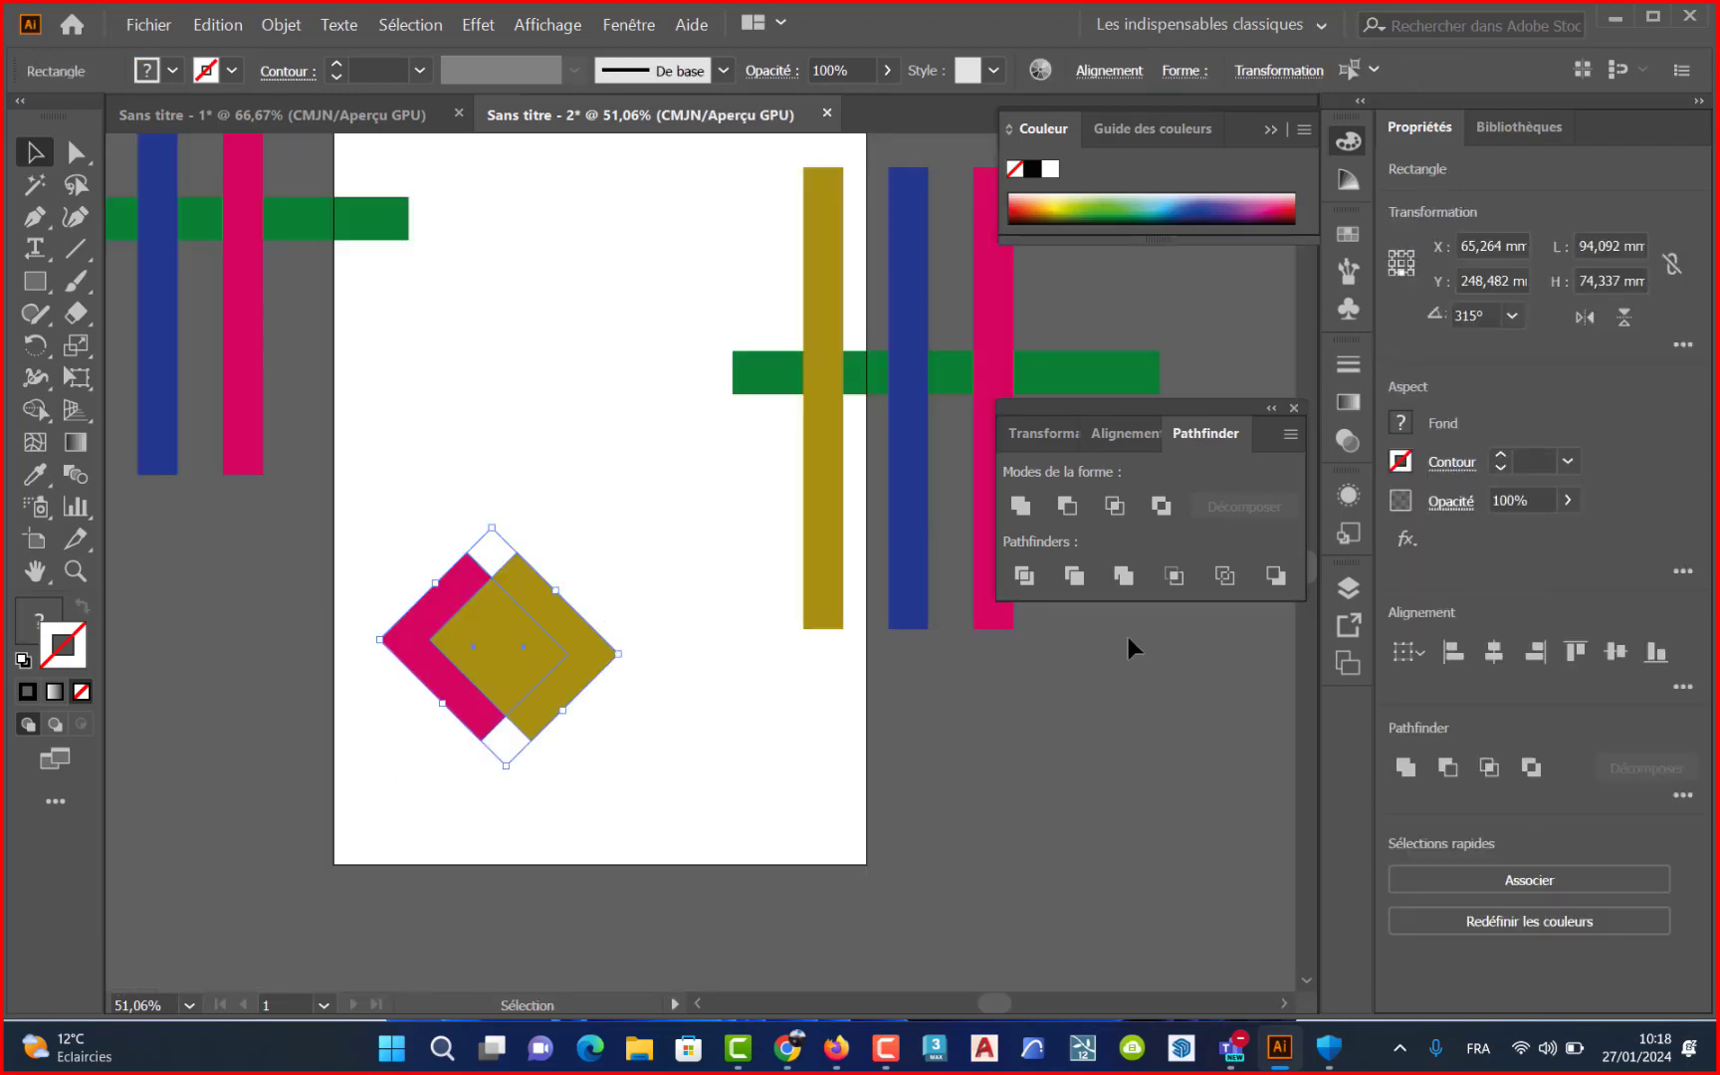
left_click(1115, 507)
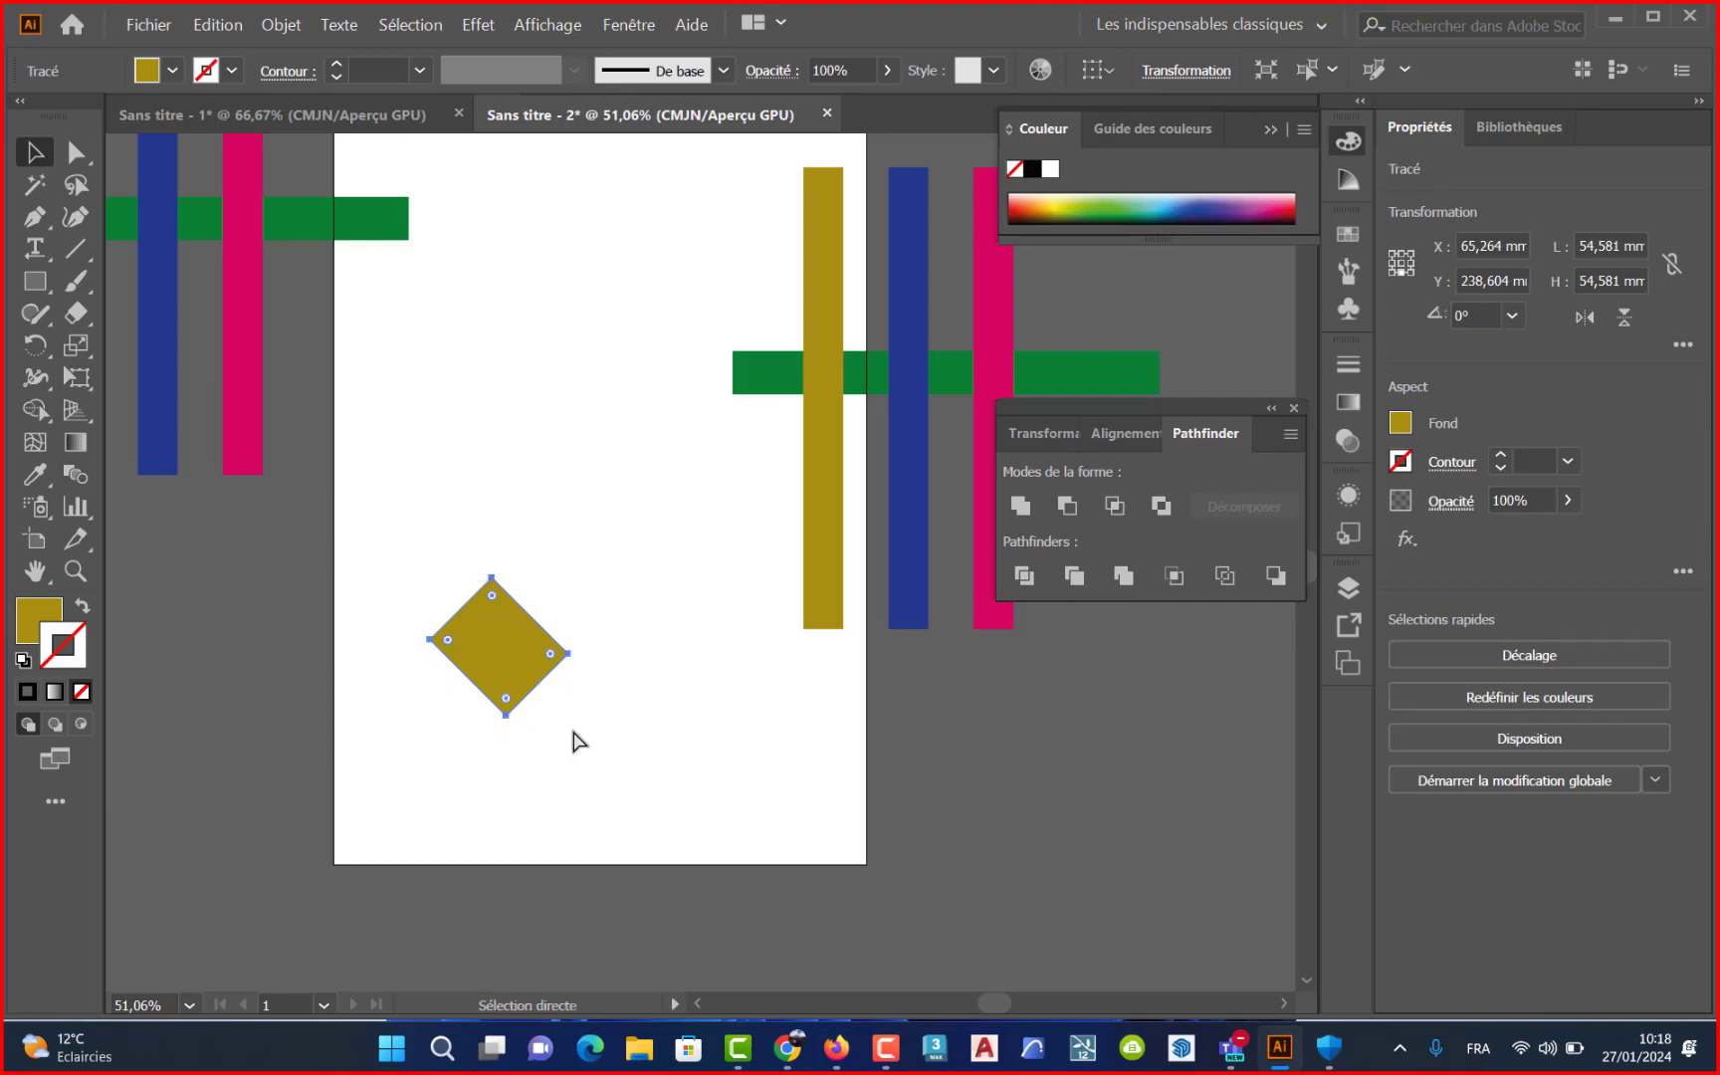
key("ctrl+z")
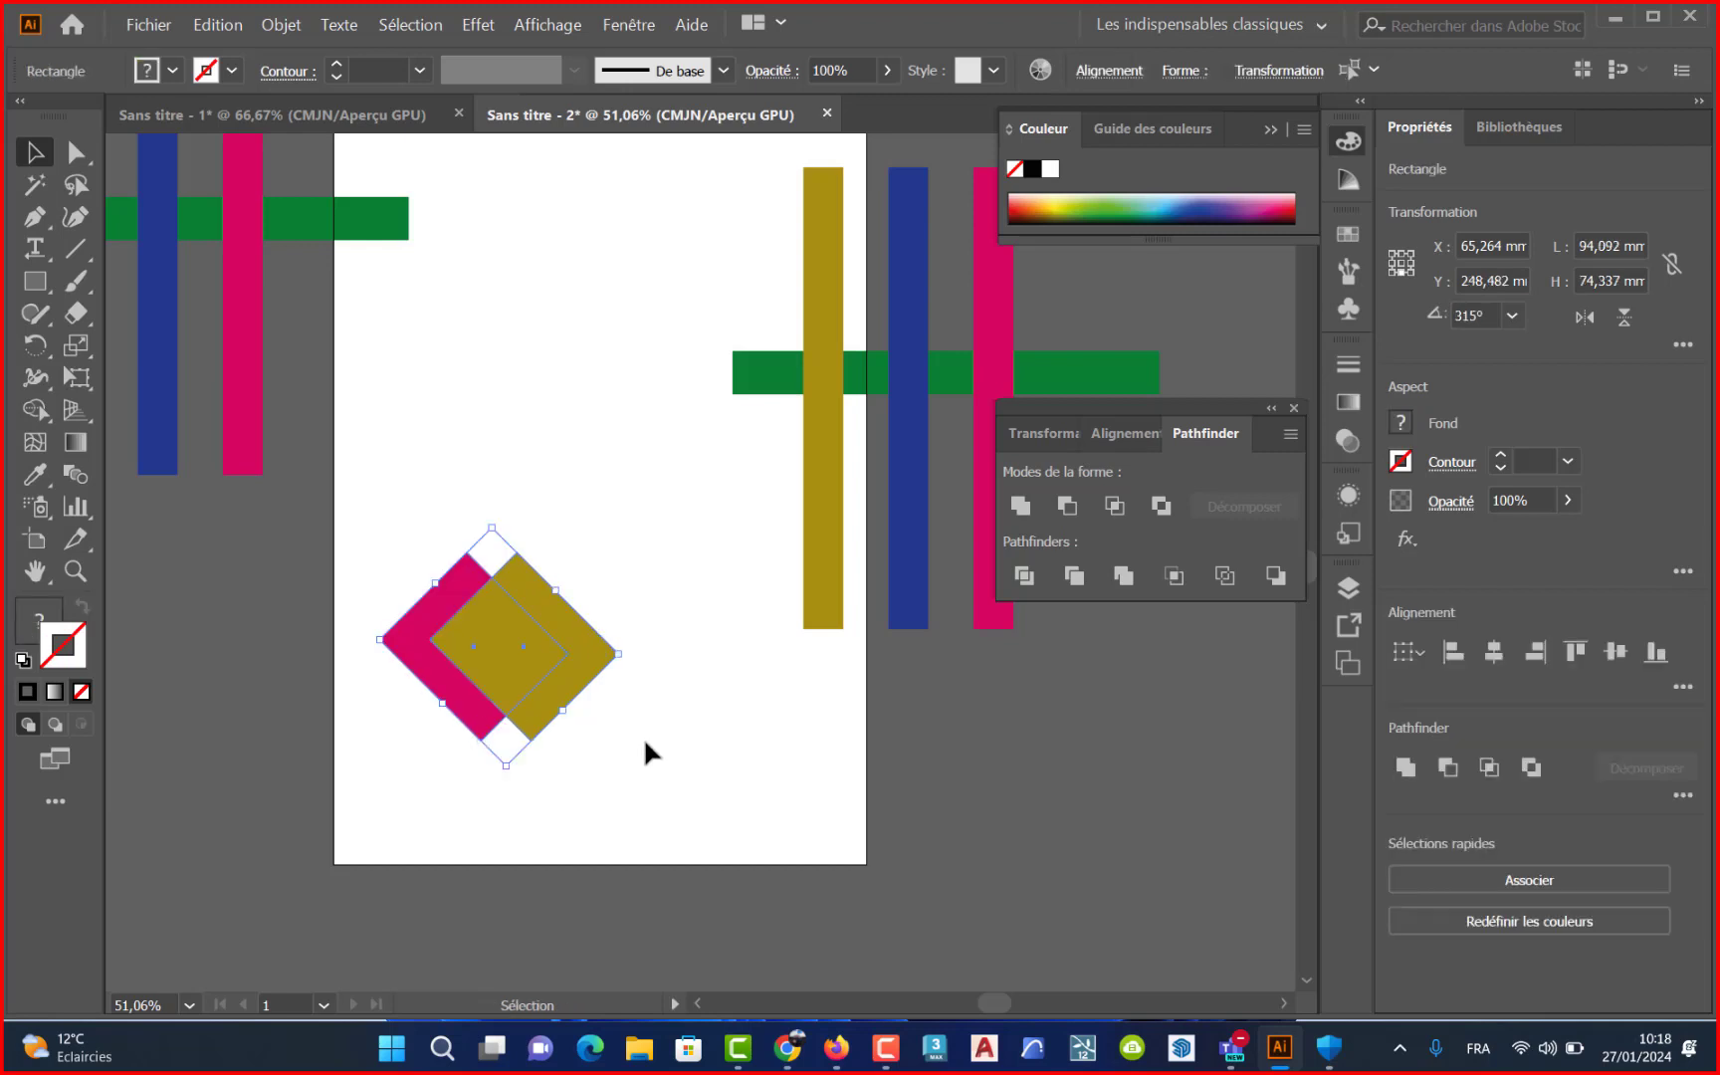
key("ctrl+y")
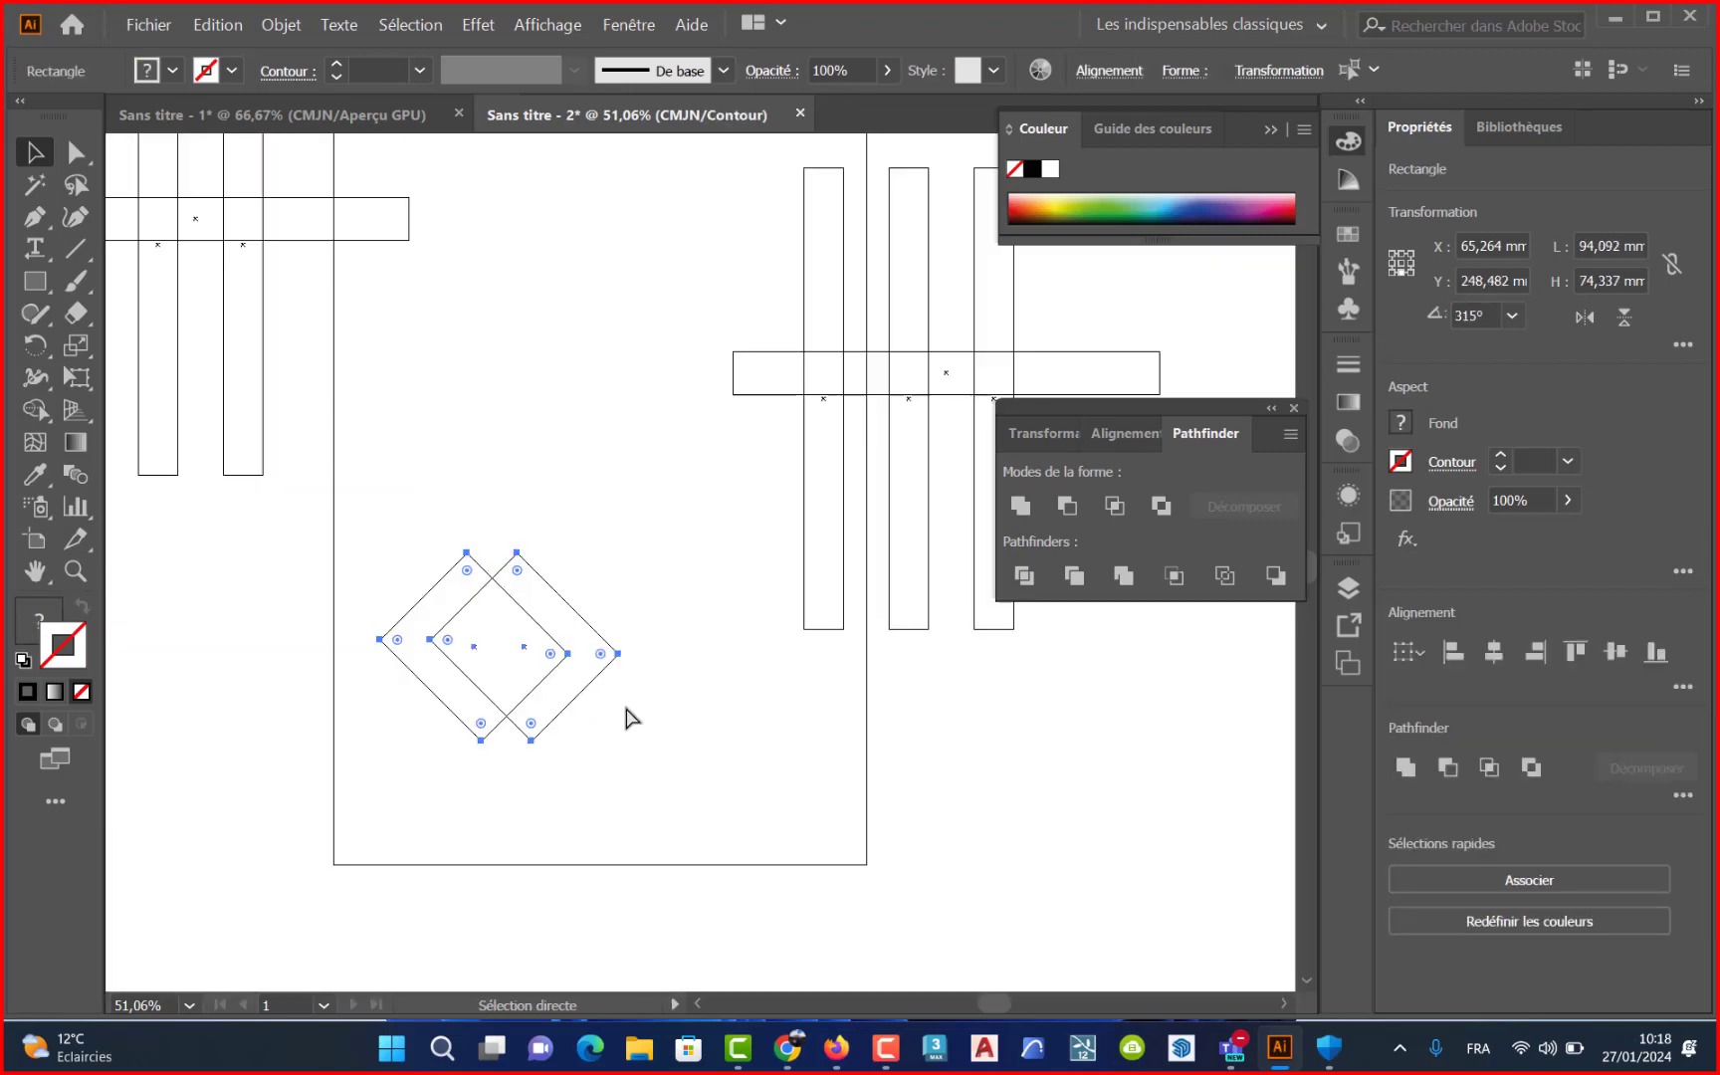
left_click(538, 569)
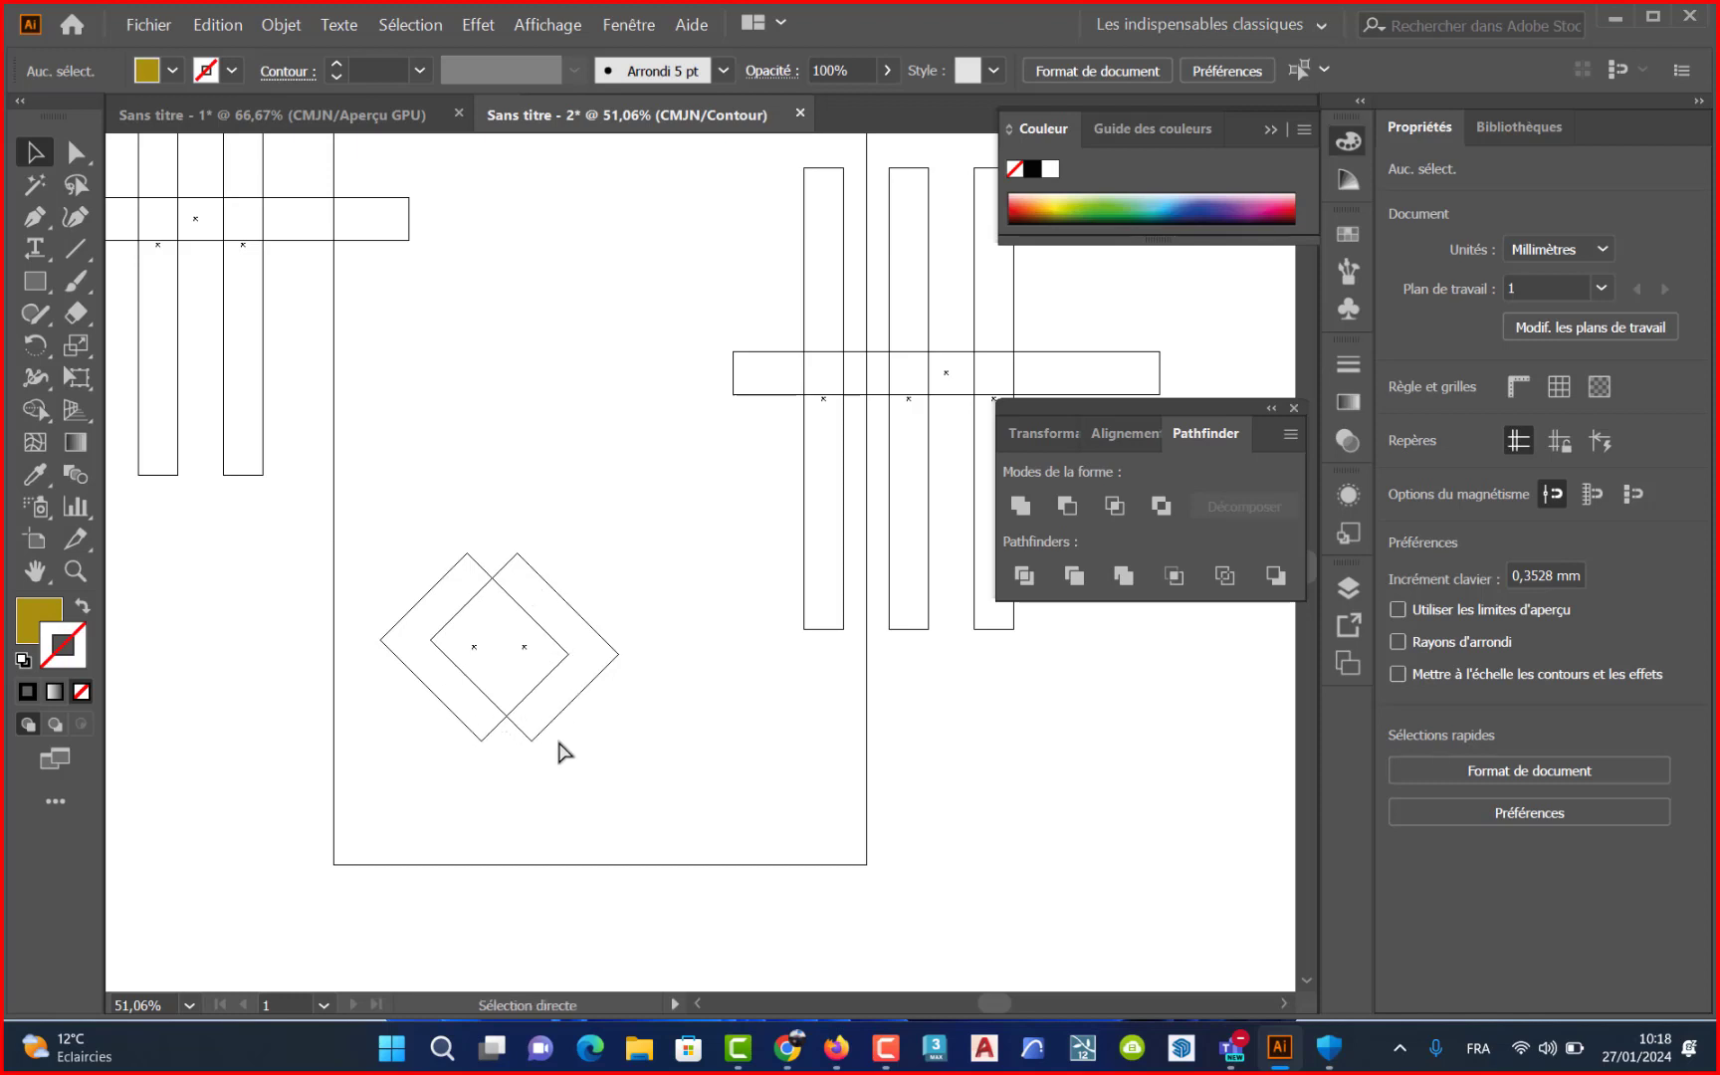
key("ctrl+y")
- Apply Pathfinder Exclude to both diamonds to make a hollow olive diamond frame
left_click_drag(541, 733, 453, 722)
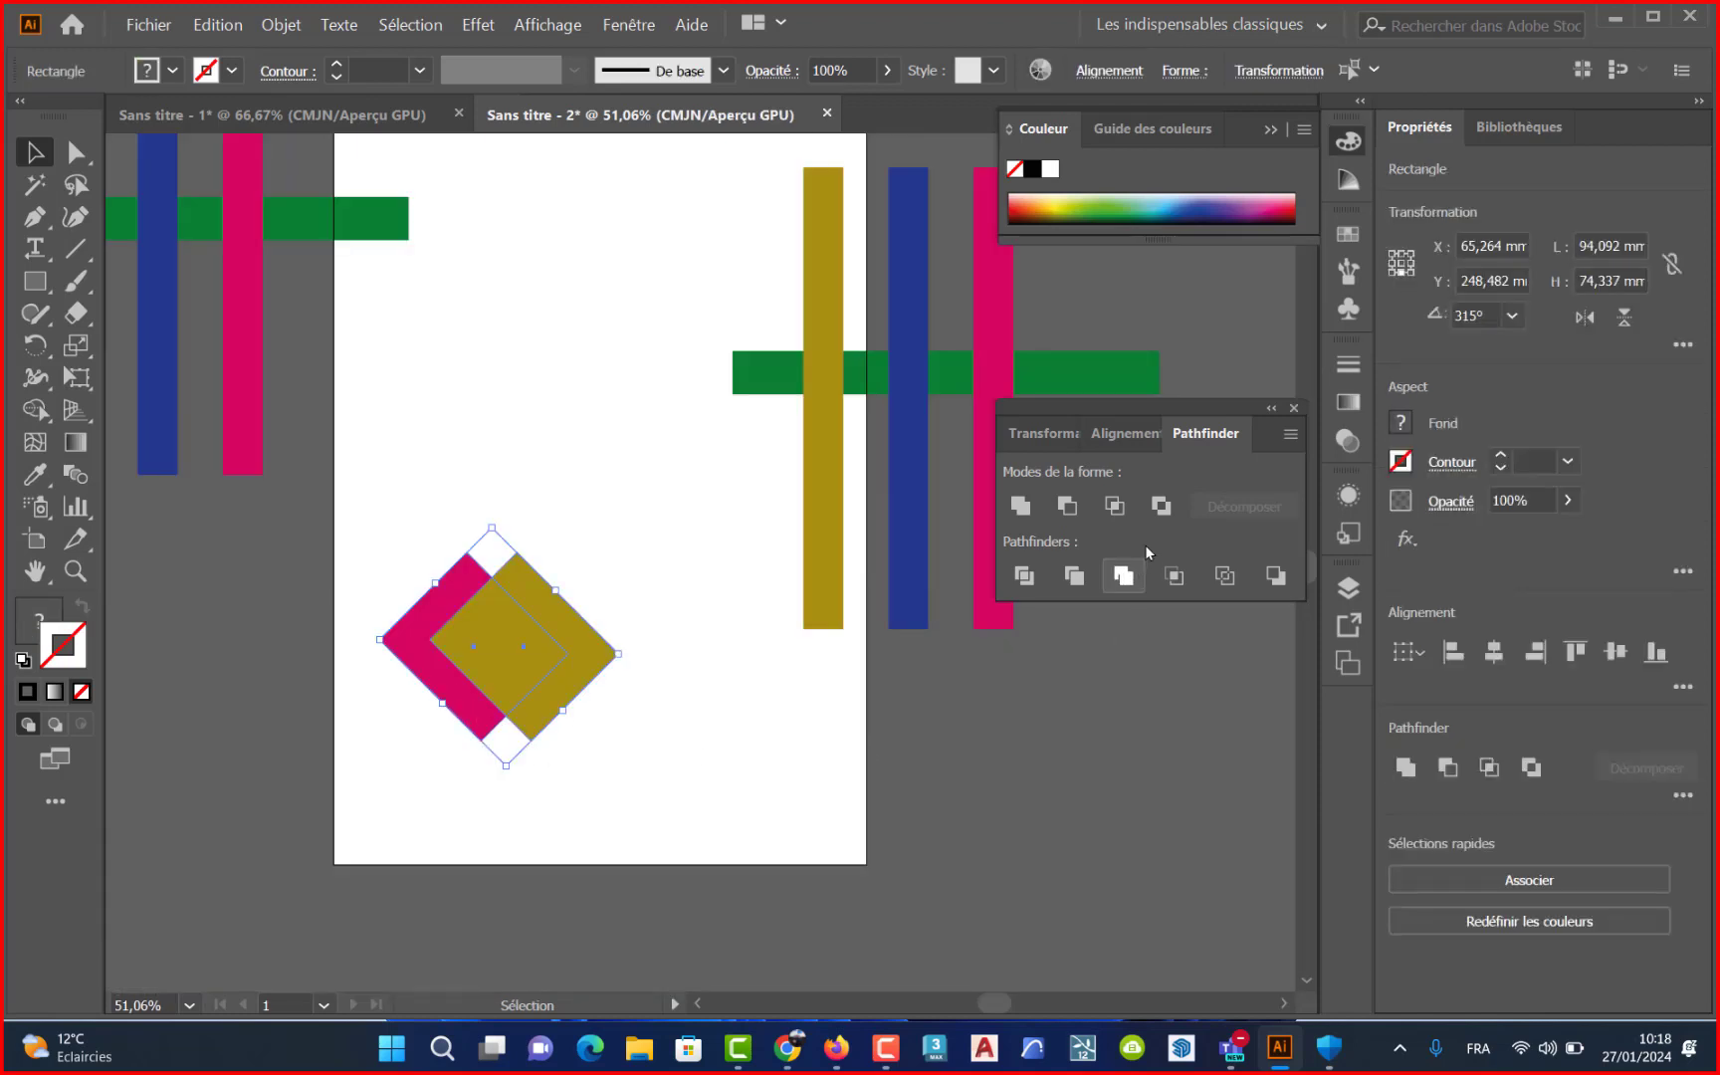
left_click(1161, 506)
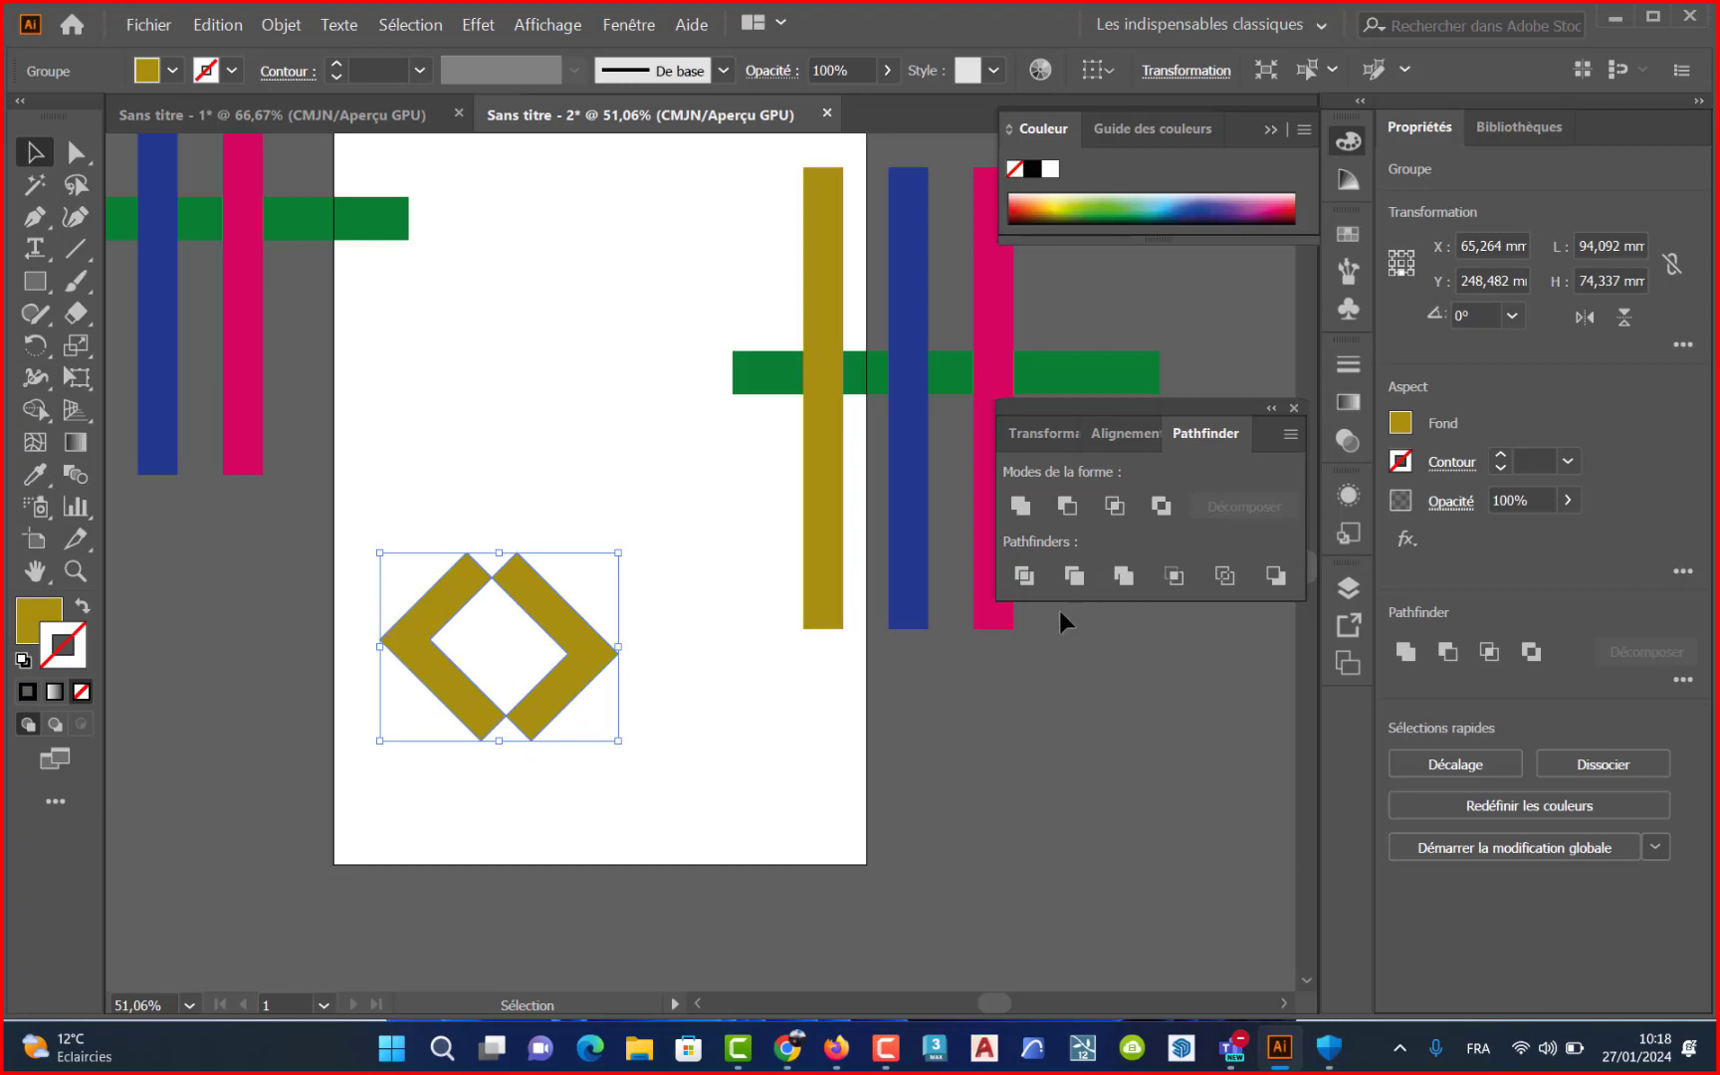
left_click(638, 793)
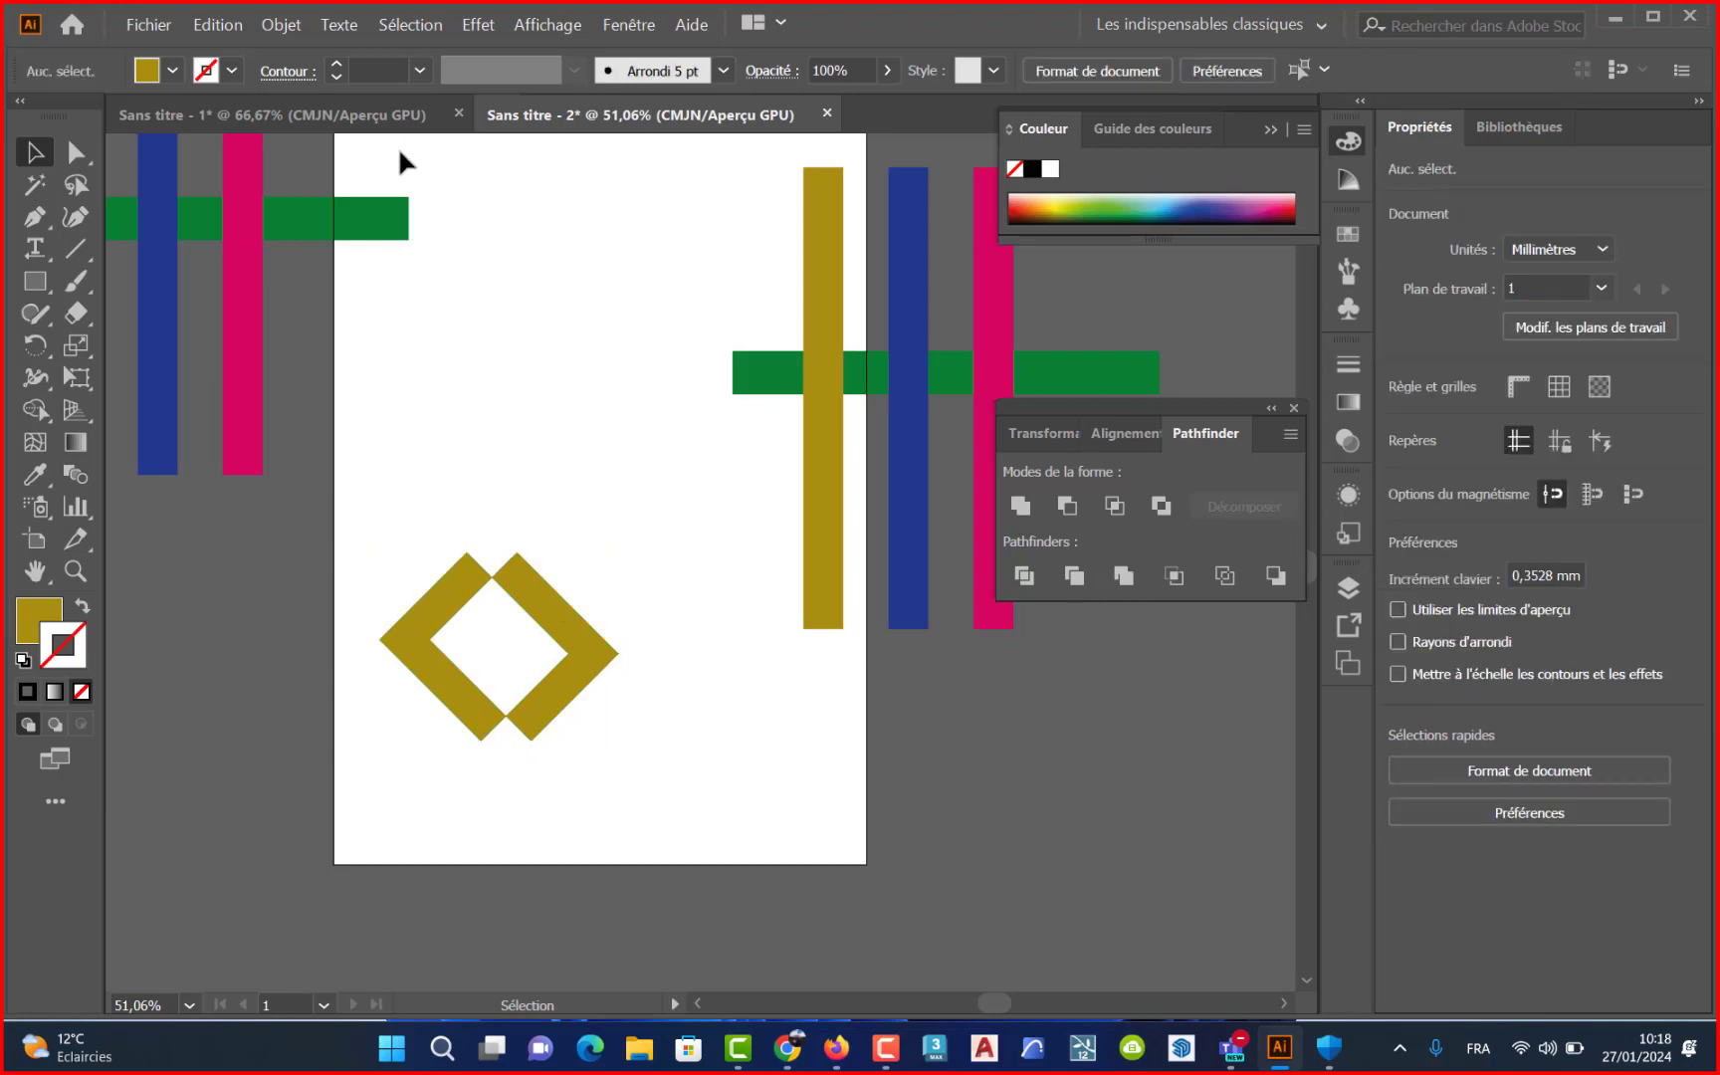
- Remove the olive hollow diamond and pan to the gold, blue and pink bars crossing the green bar
left_click(368, 115)
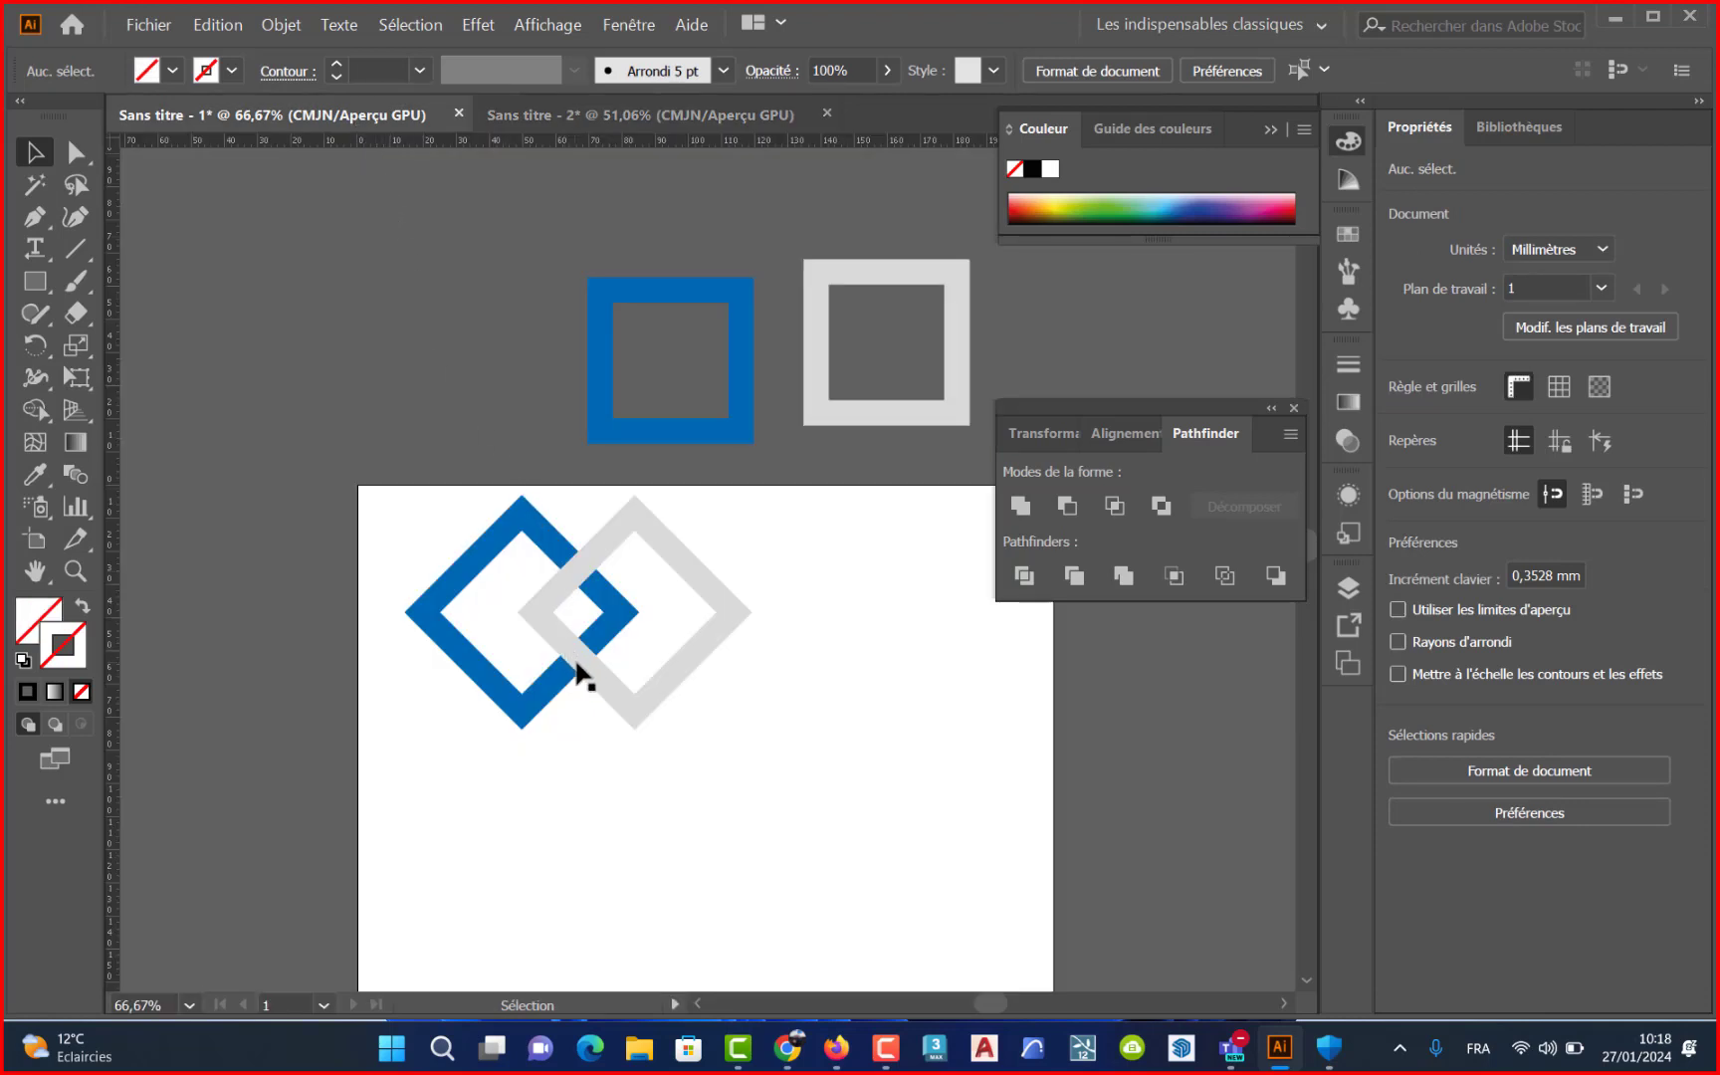
left_click(680, 111)
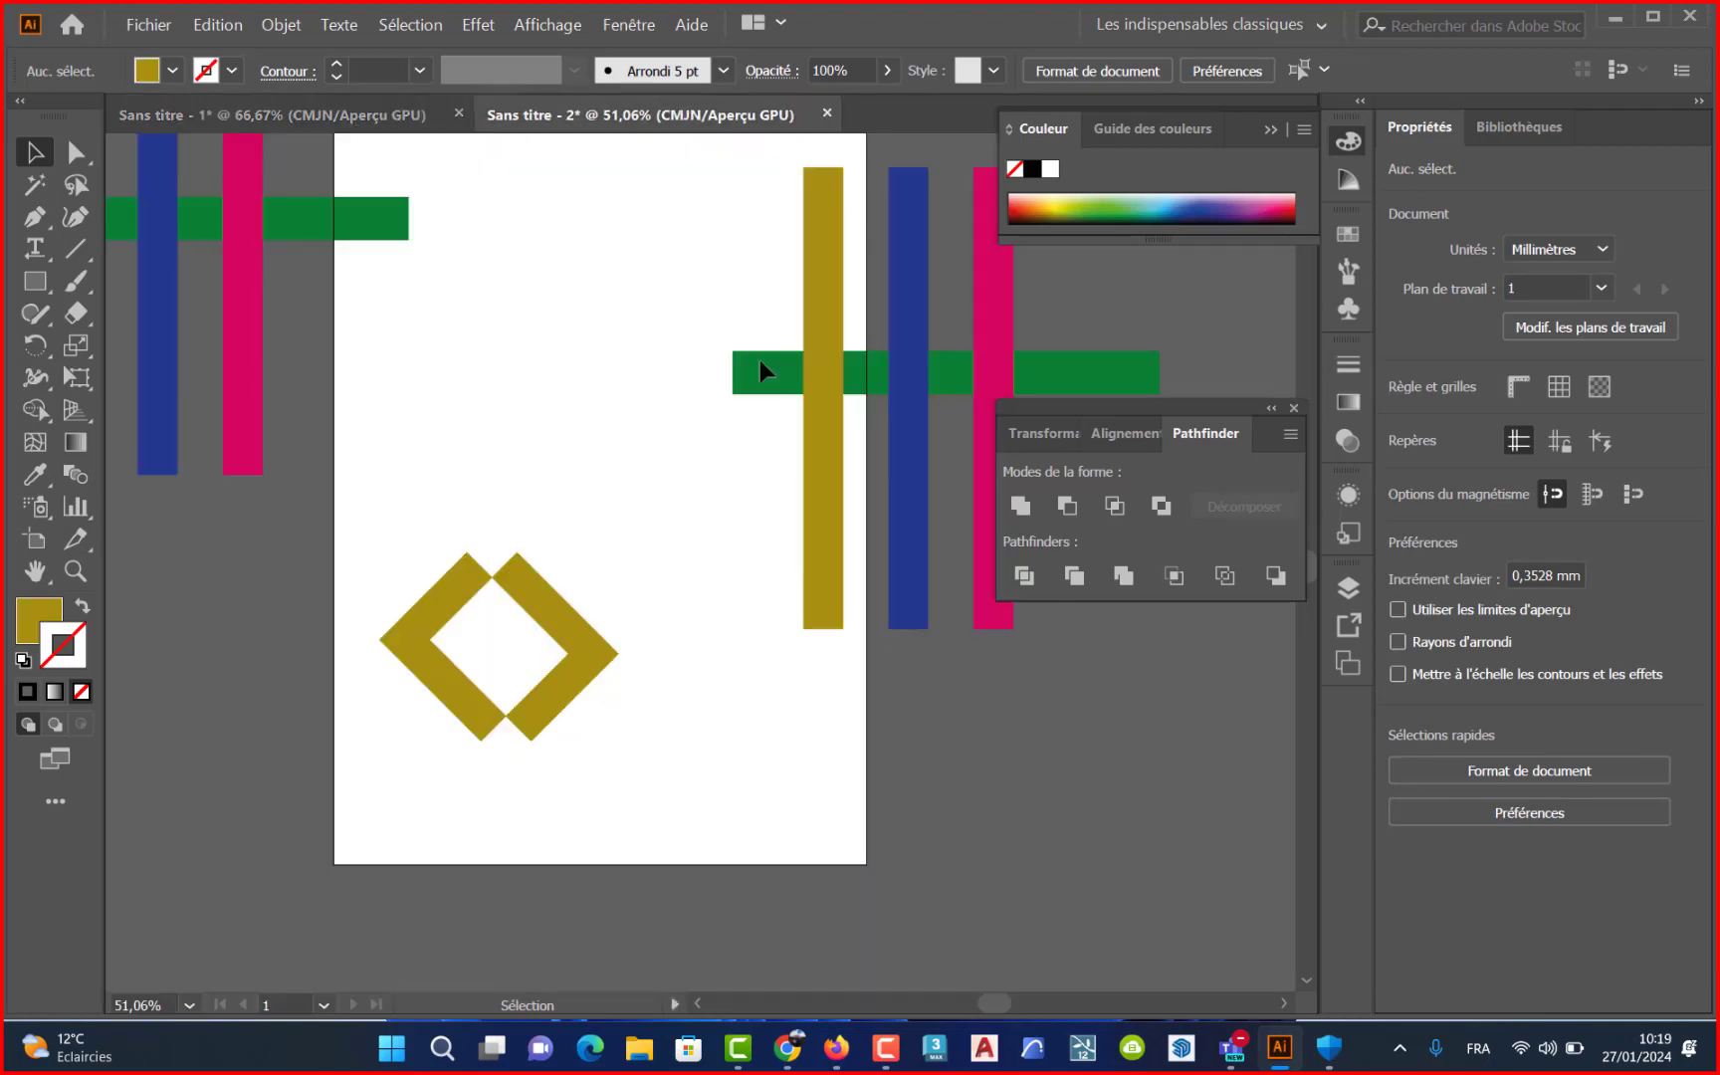
key("ctrl+z")
key("ctrl+z")
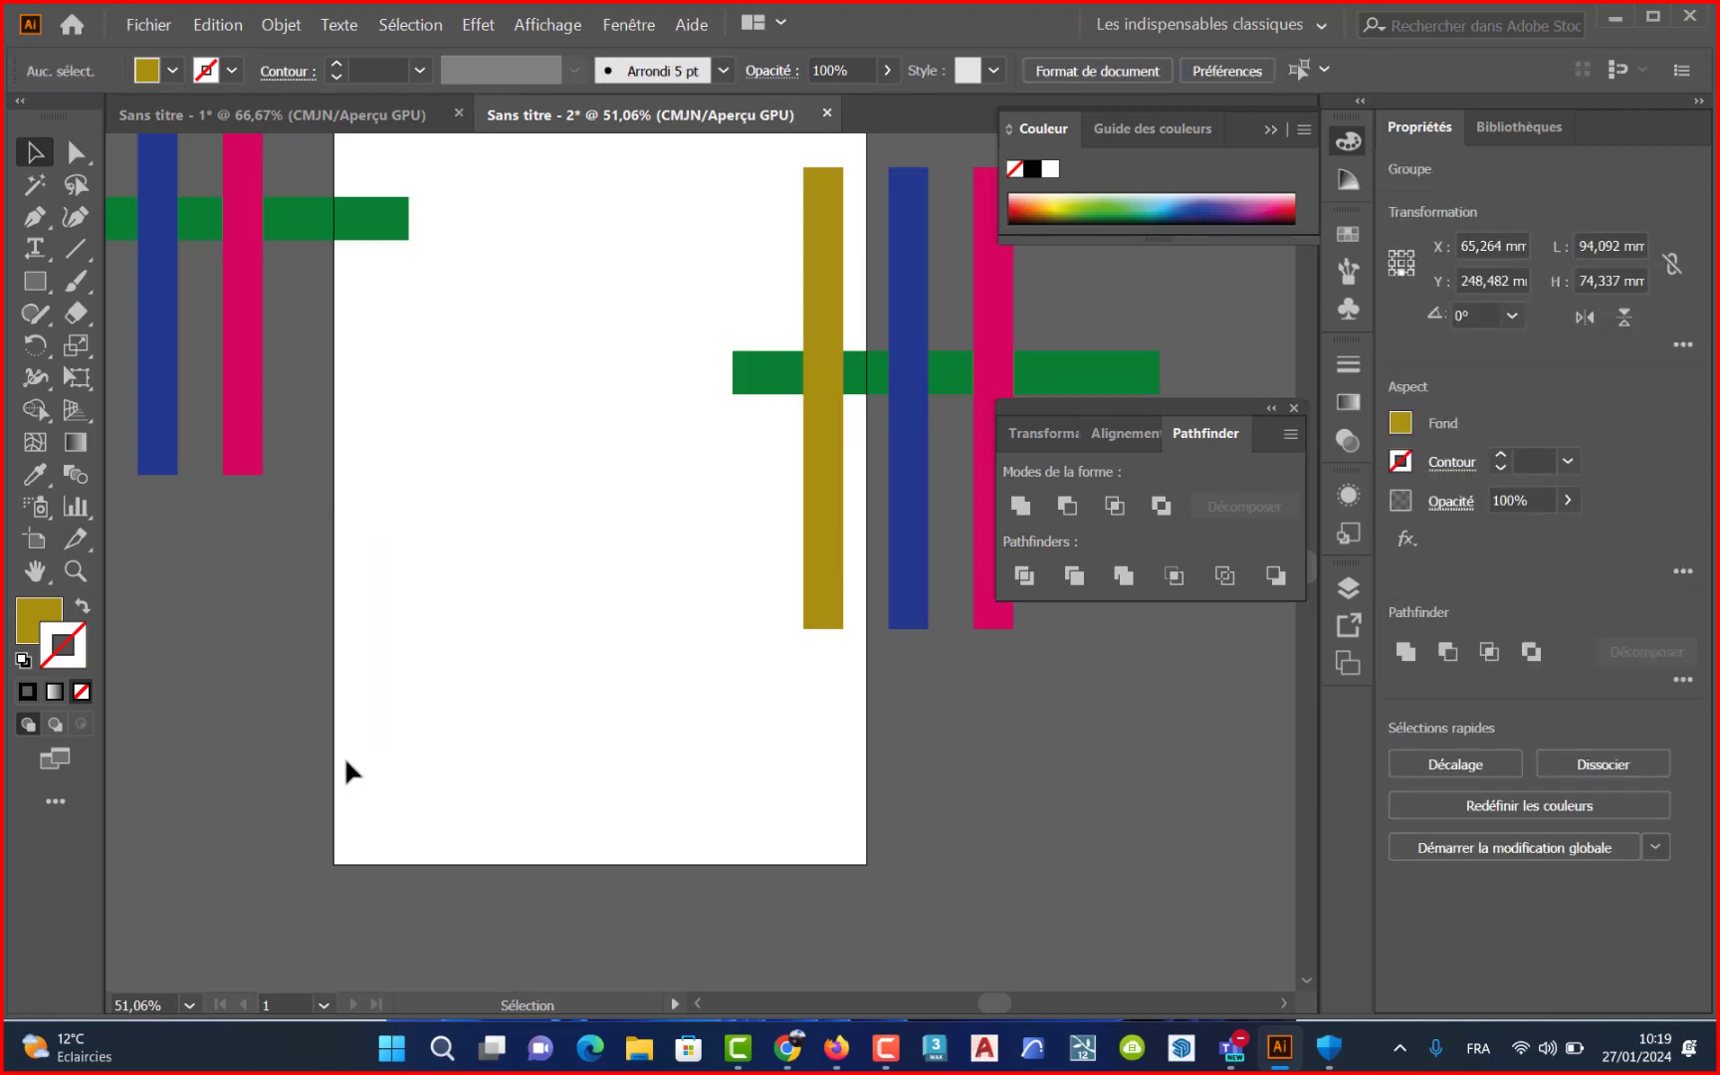
left_click_drag(584, 468, 868, 725)
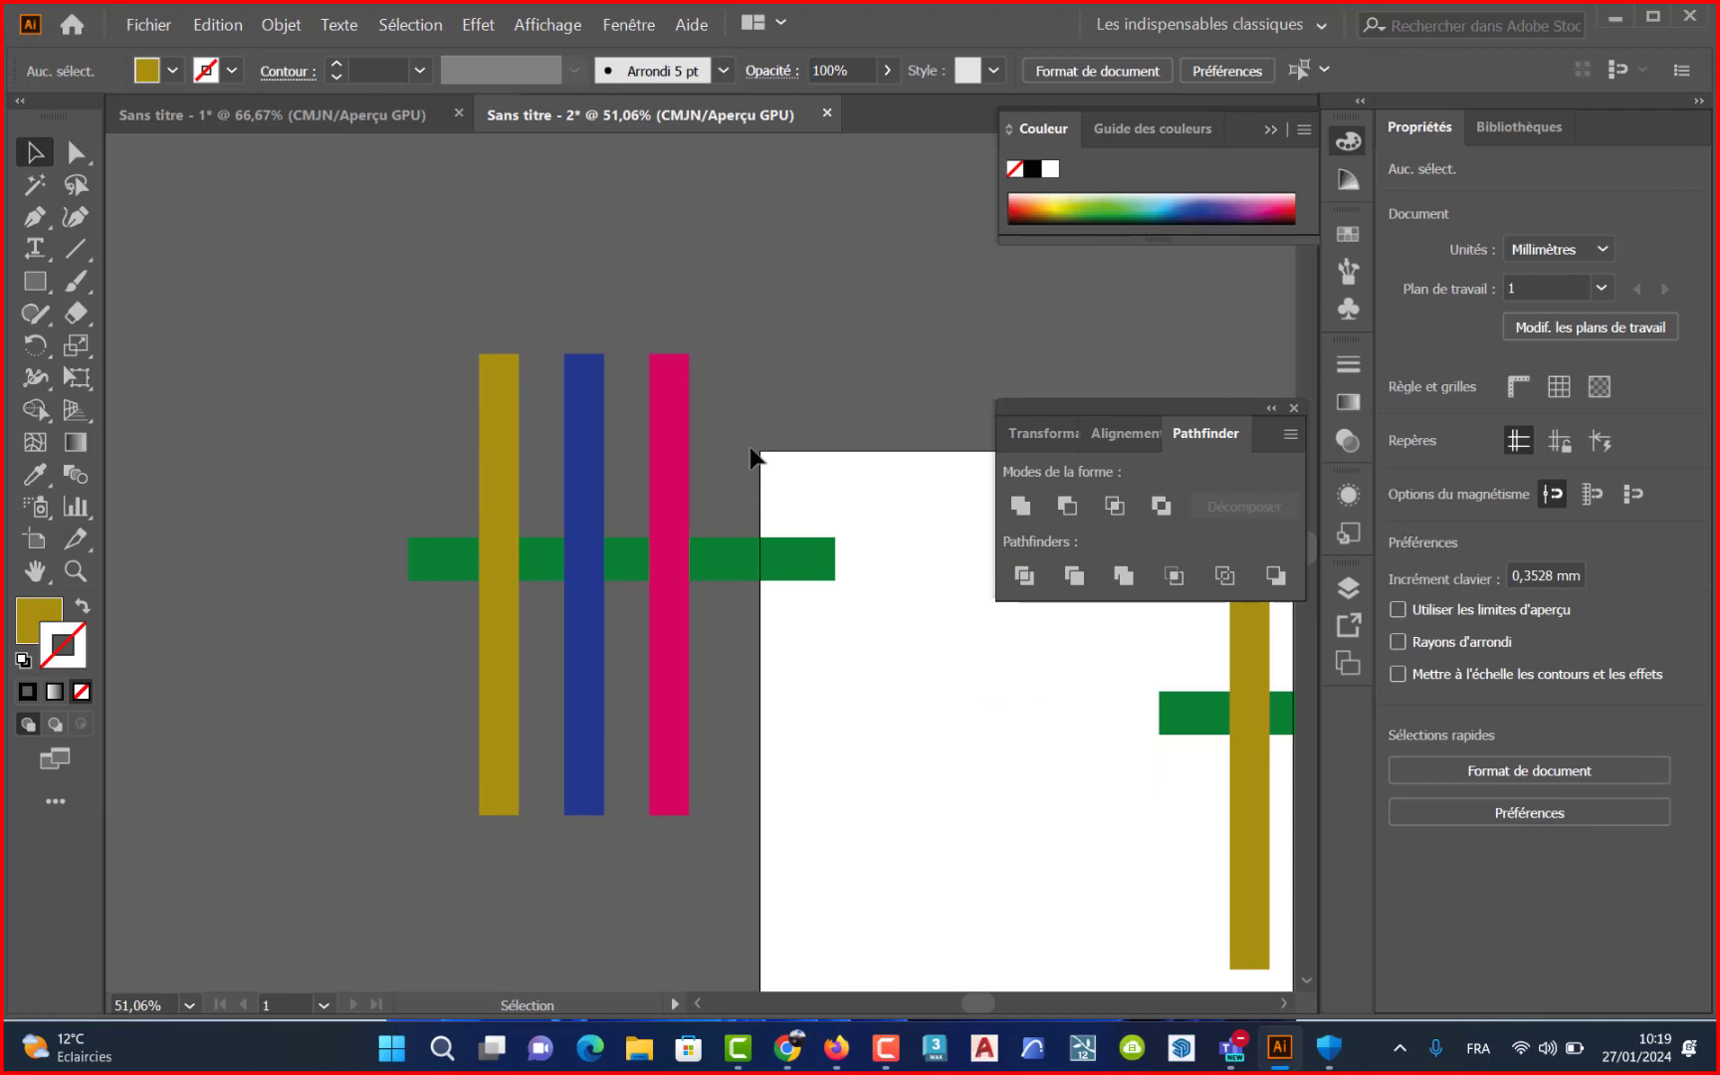
- Split the crossing bars with Pathfinder Division and reposition the divided group
left_click_drag(351, 778, 456, 698)
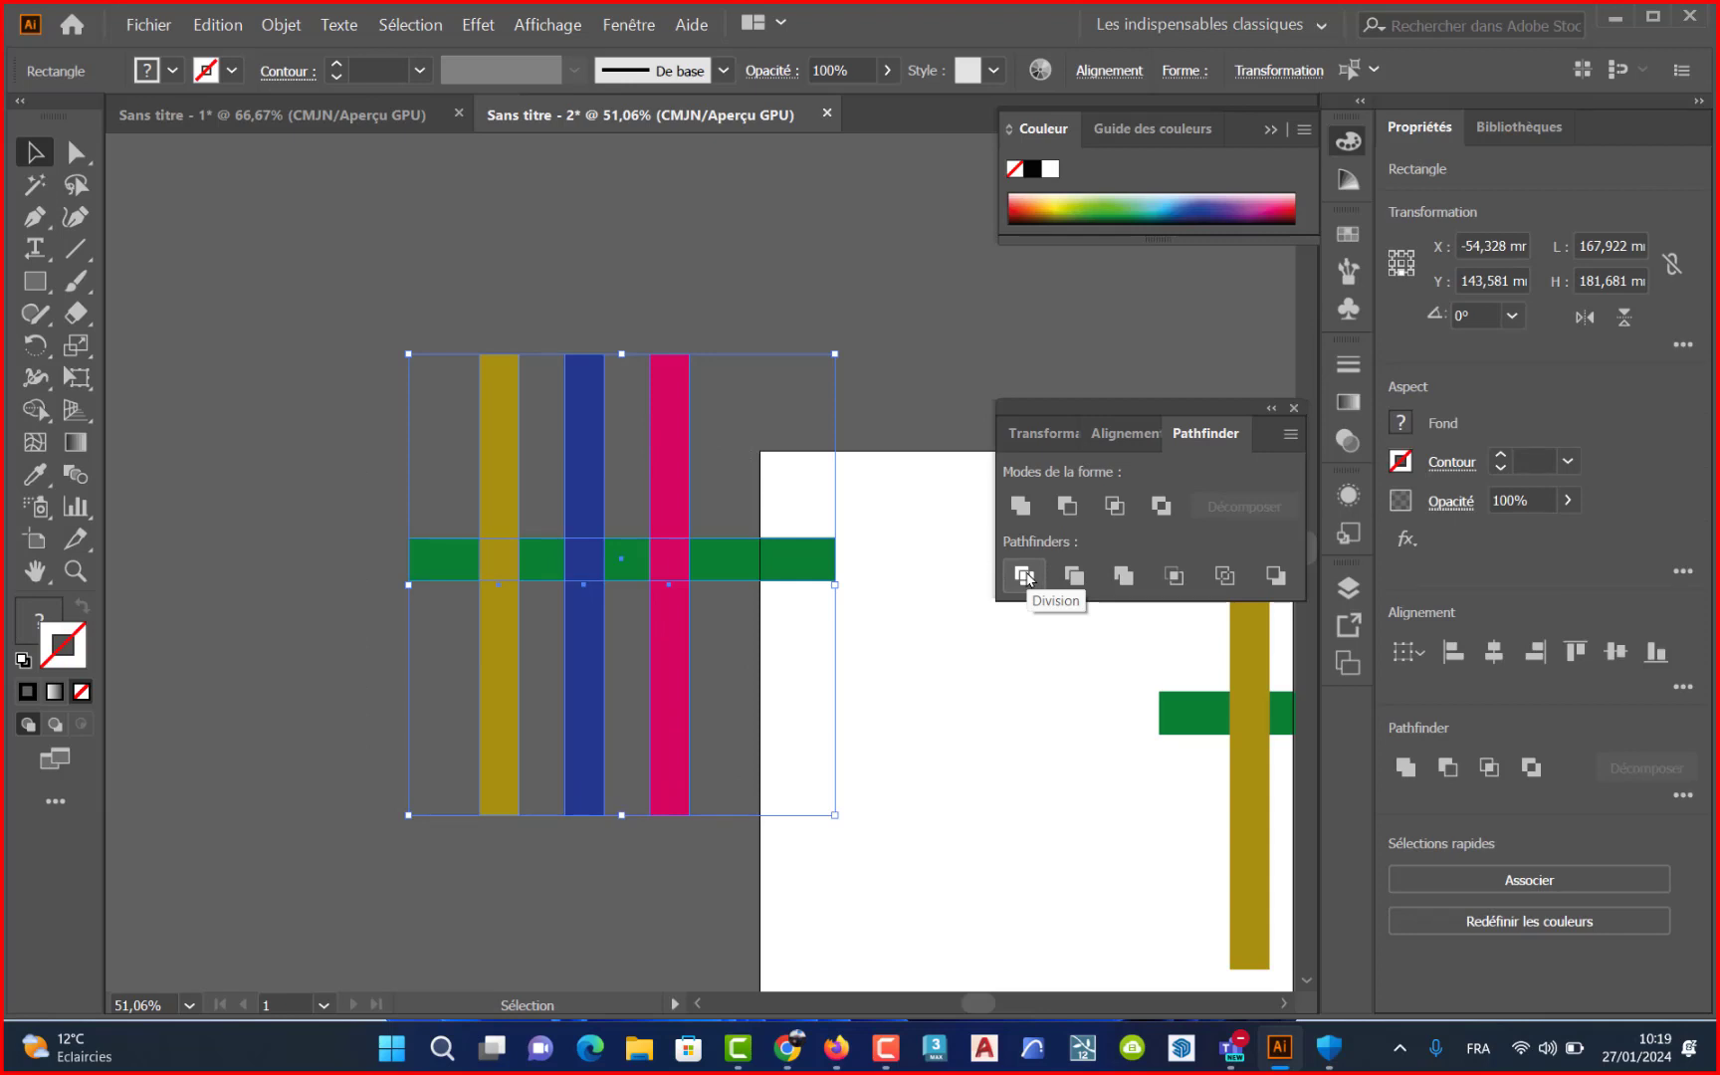
left_click(1025, 578)
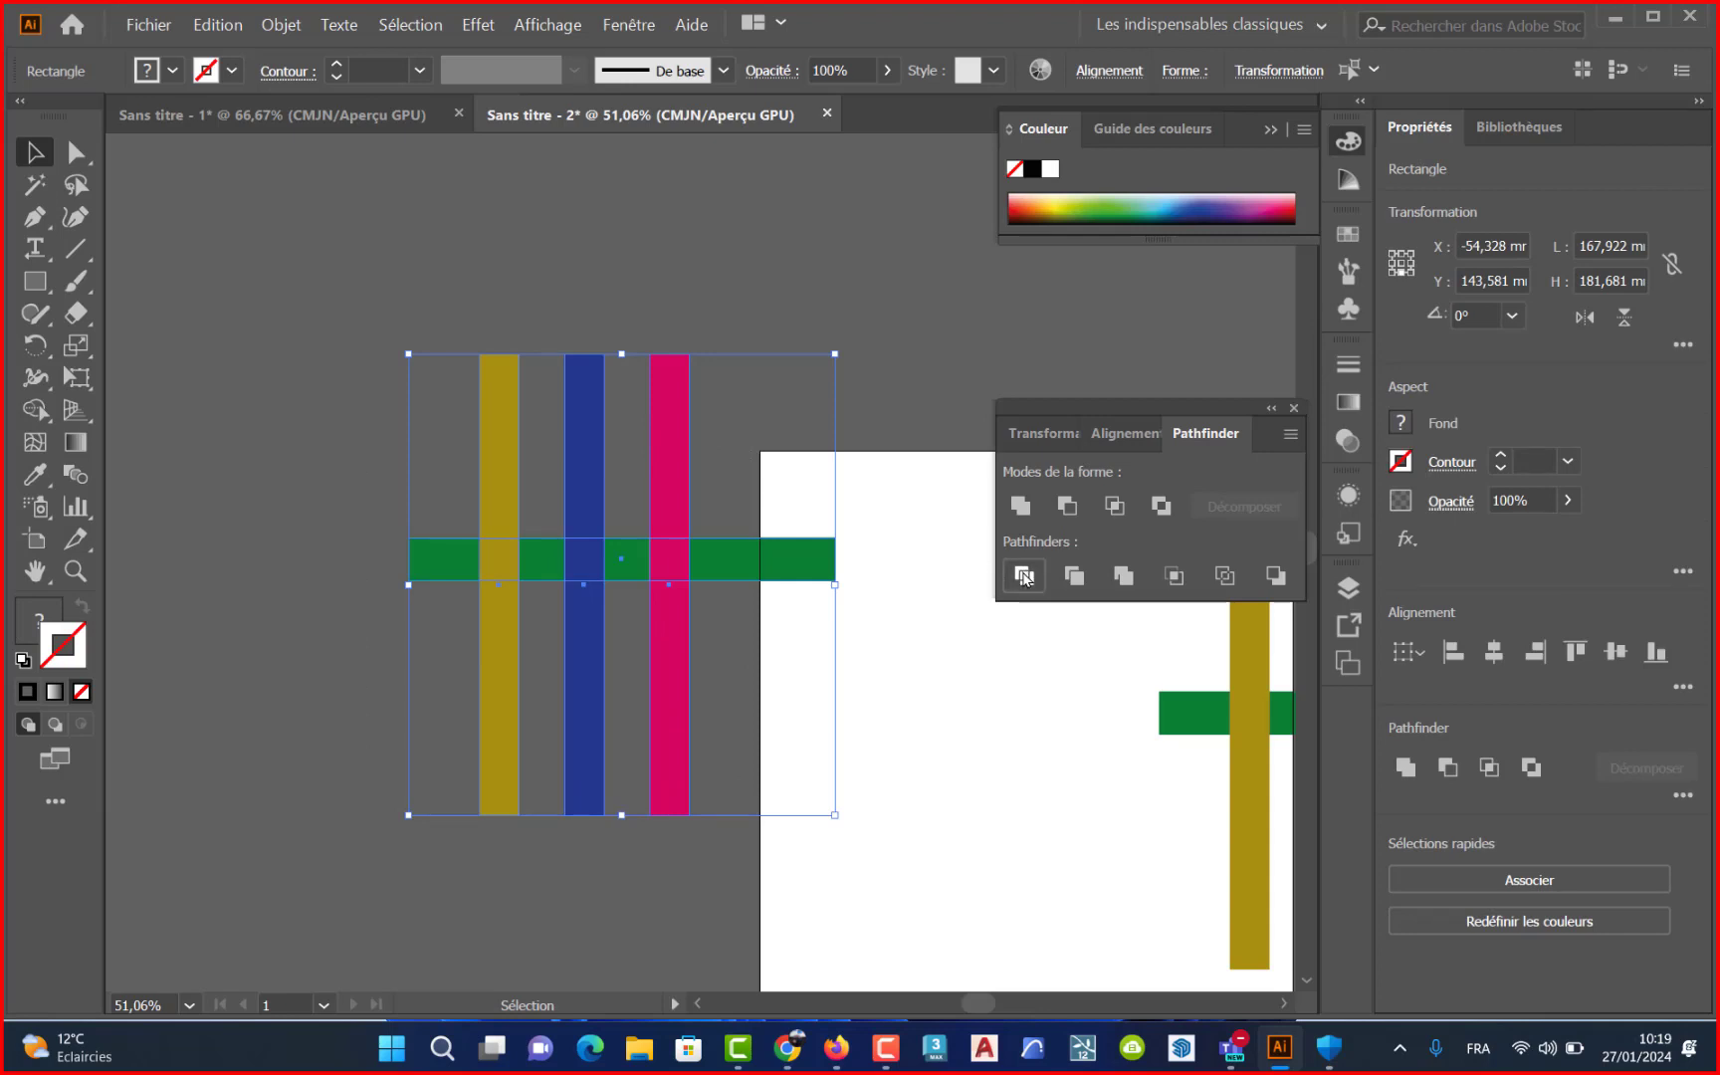
left_click(887, 652)
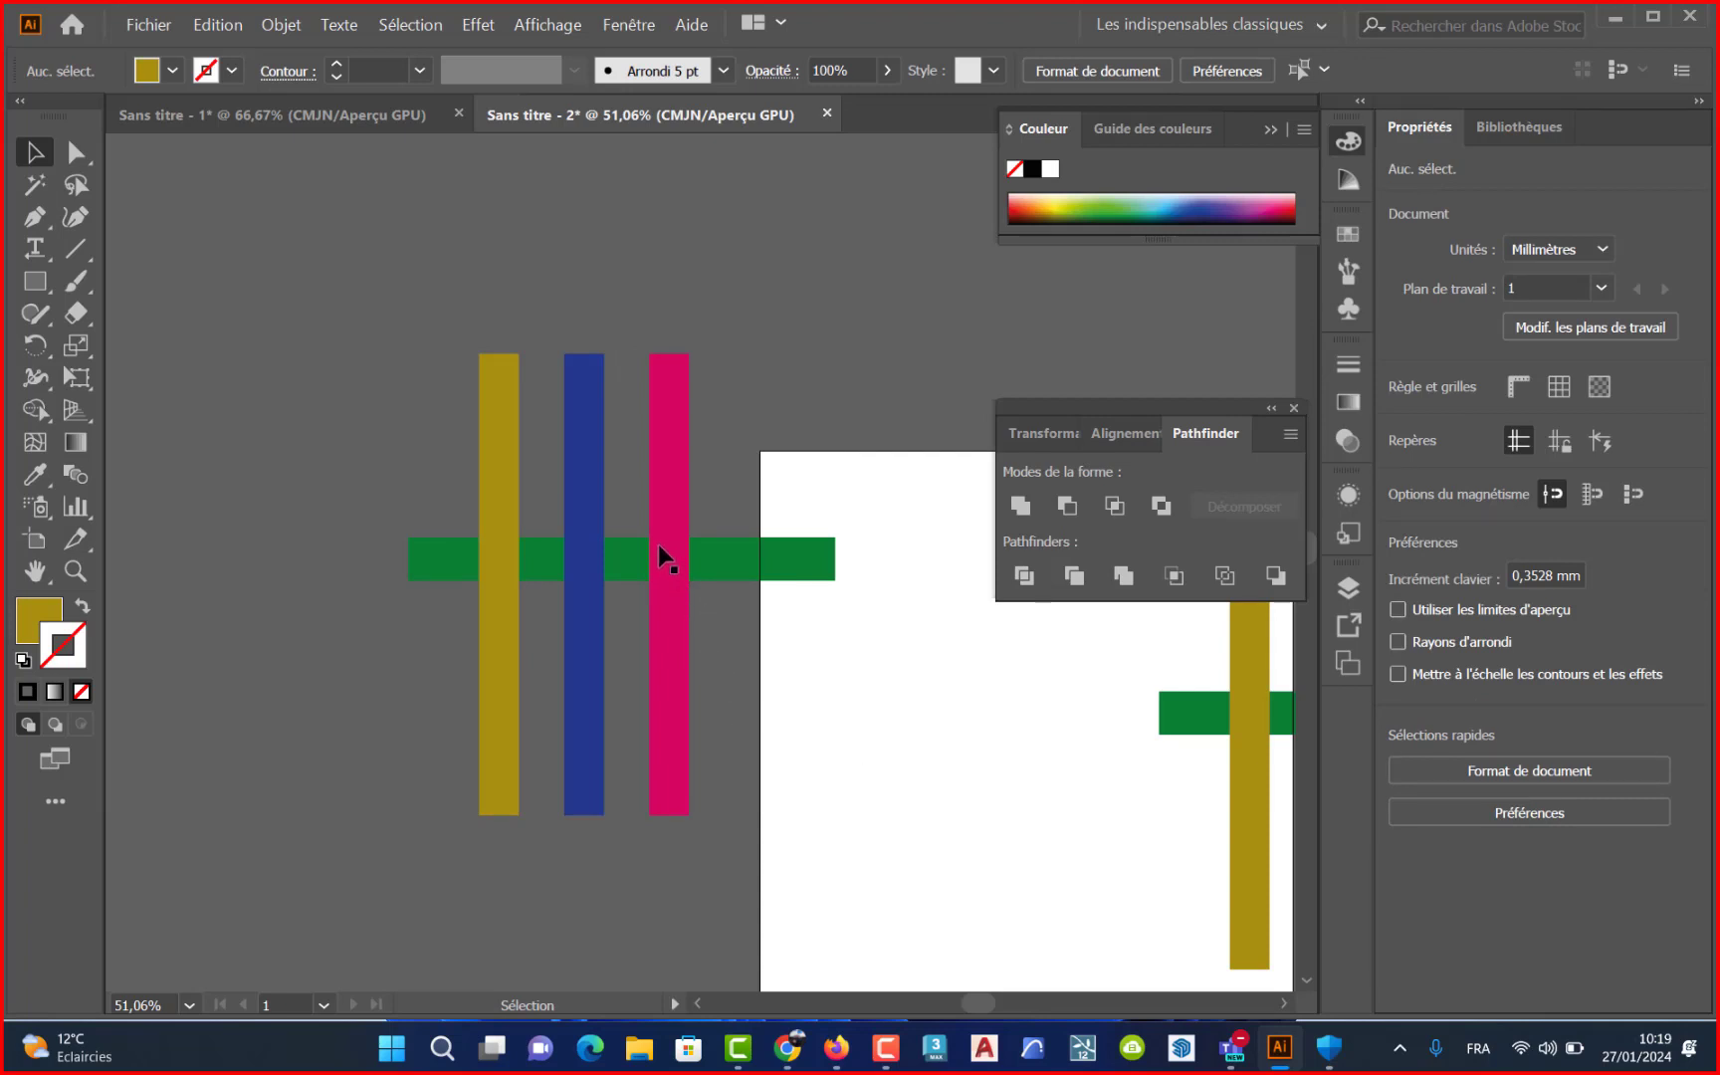
left_click_drag(659, 544, 565, 519)
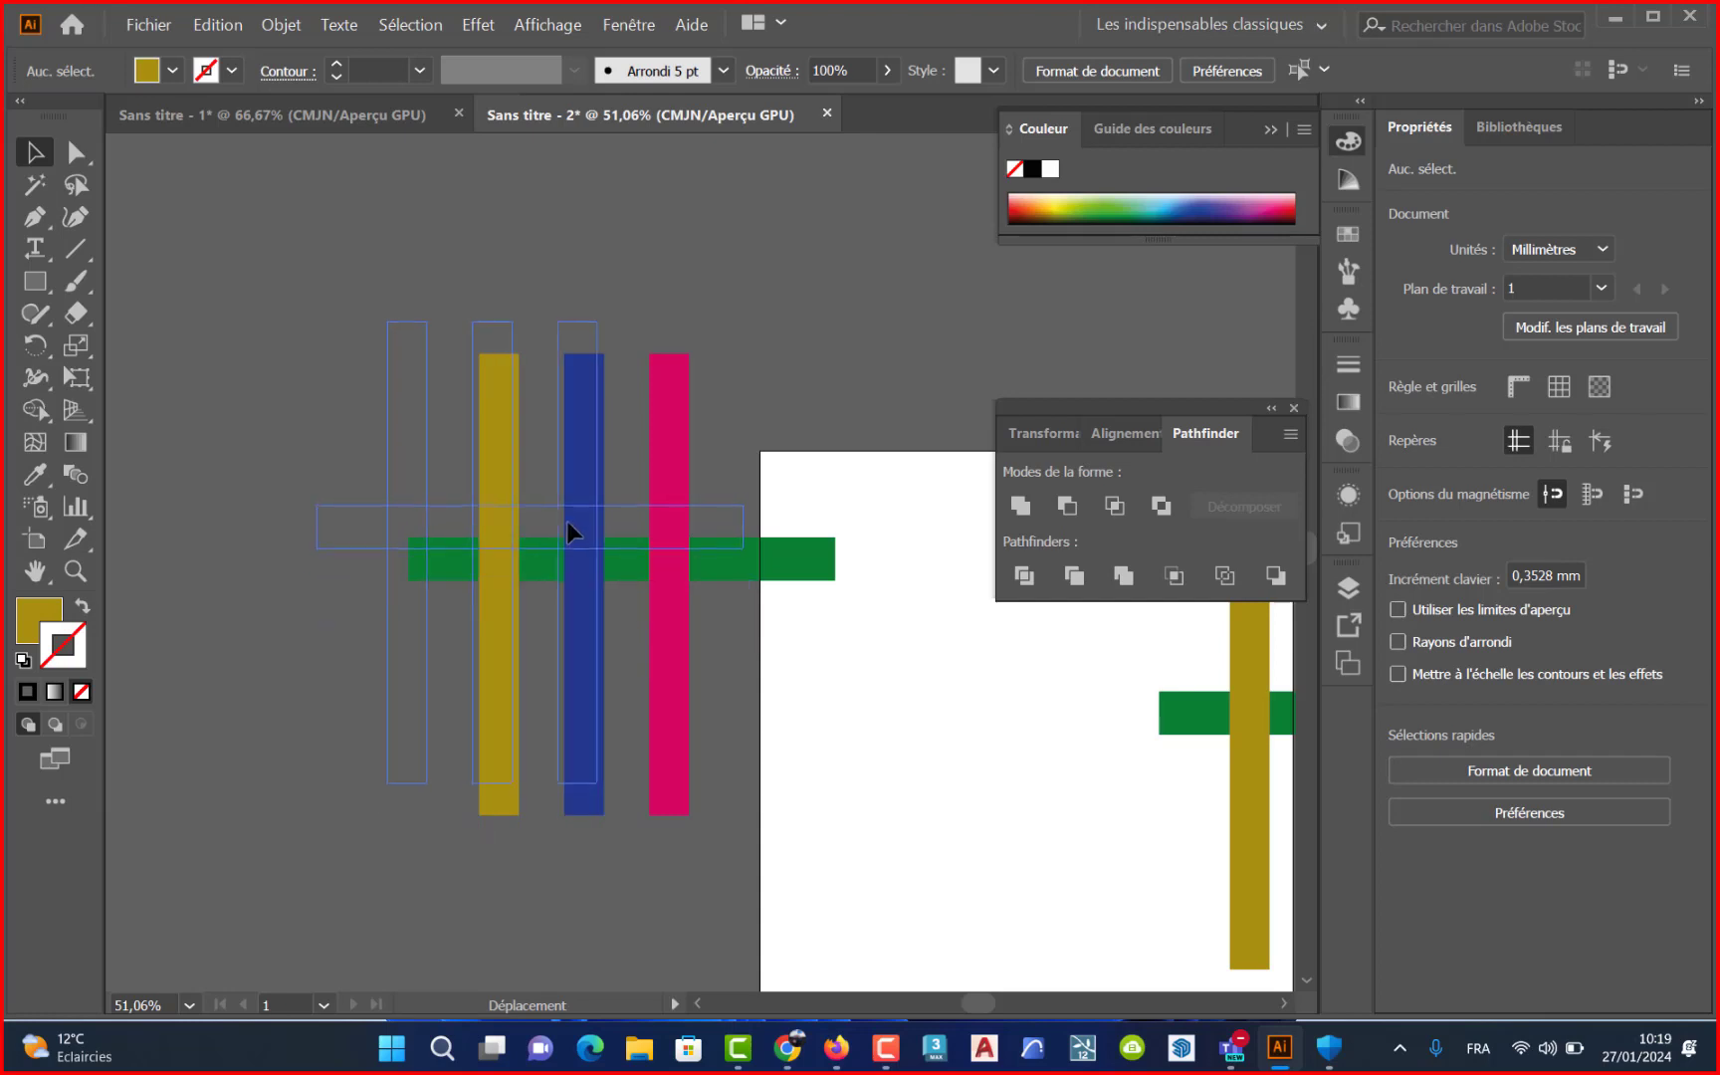
left_click_drag(565, 519, 603, 516)
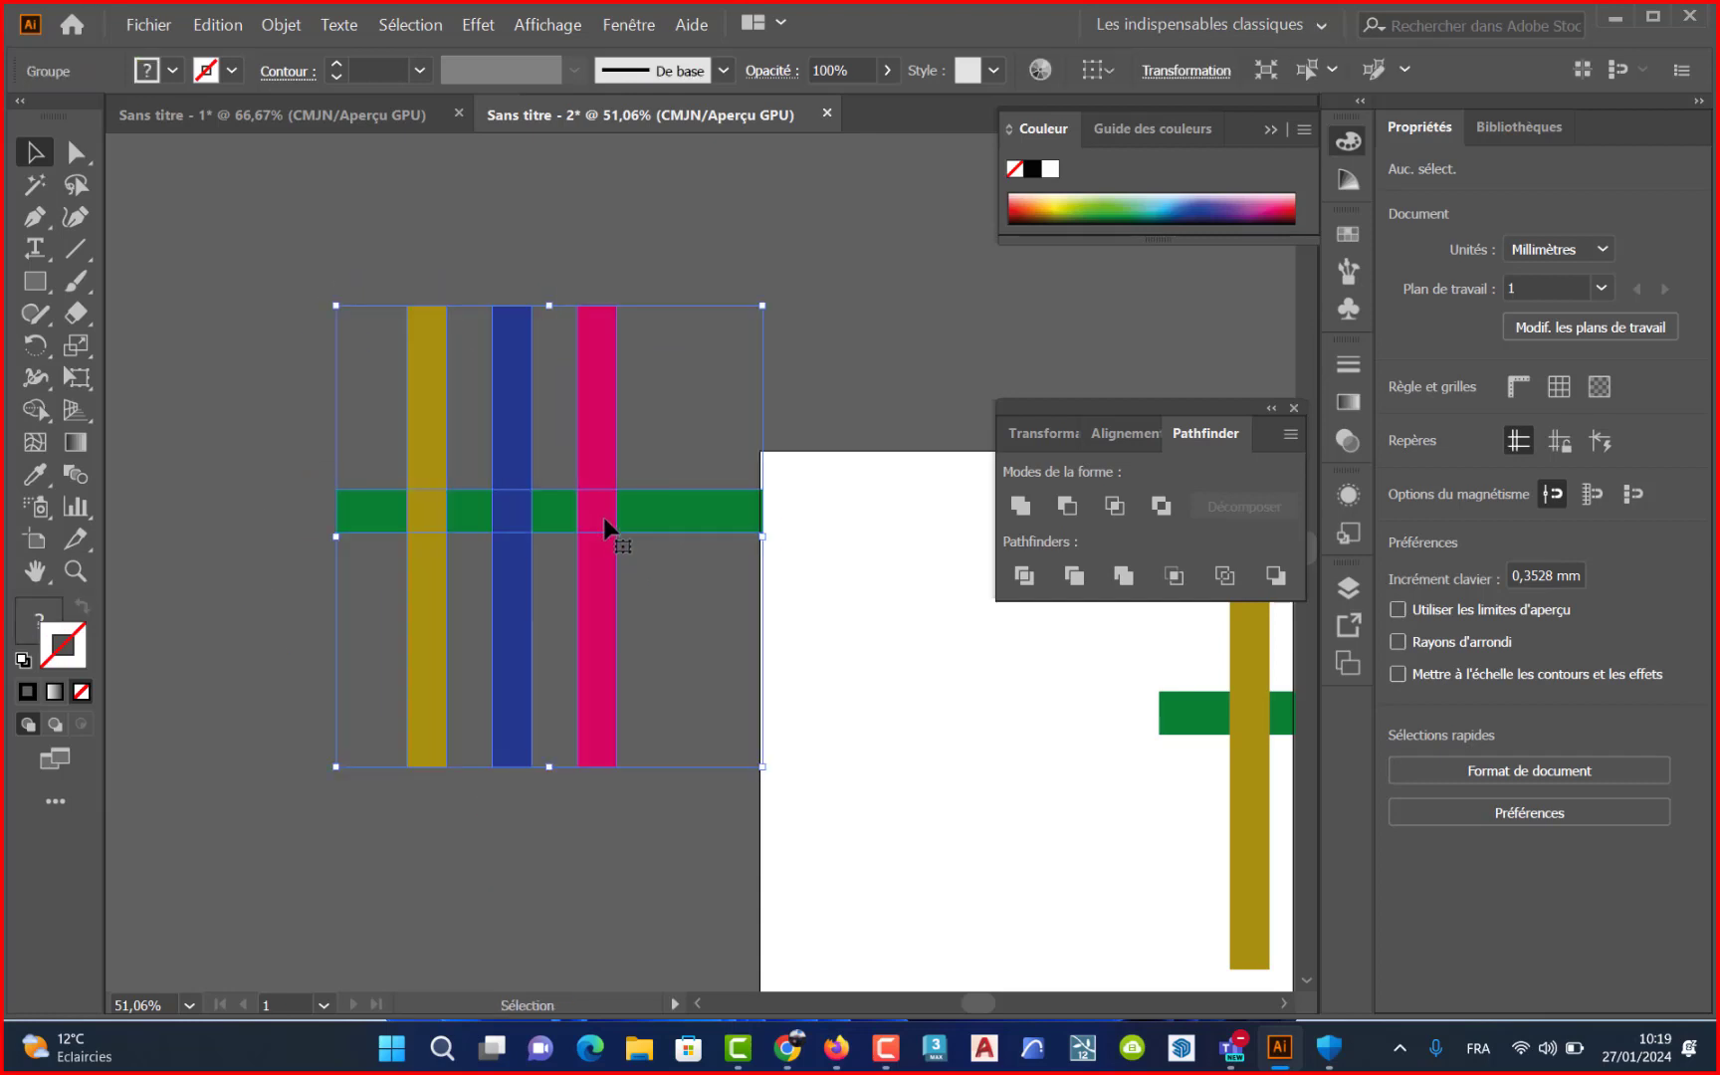
left_click(816, 572)
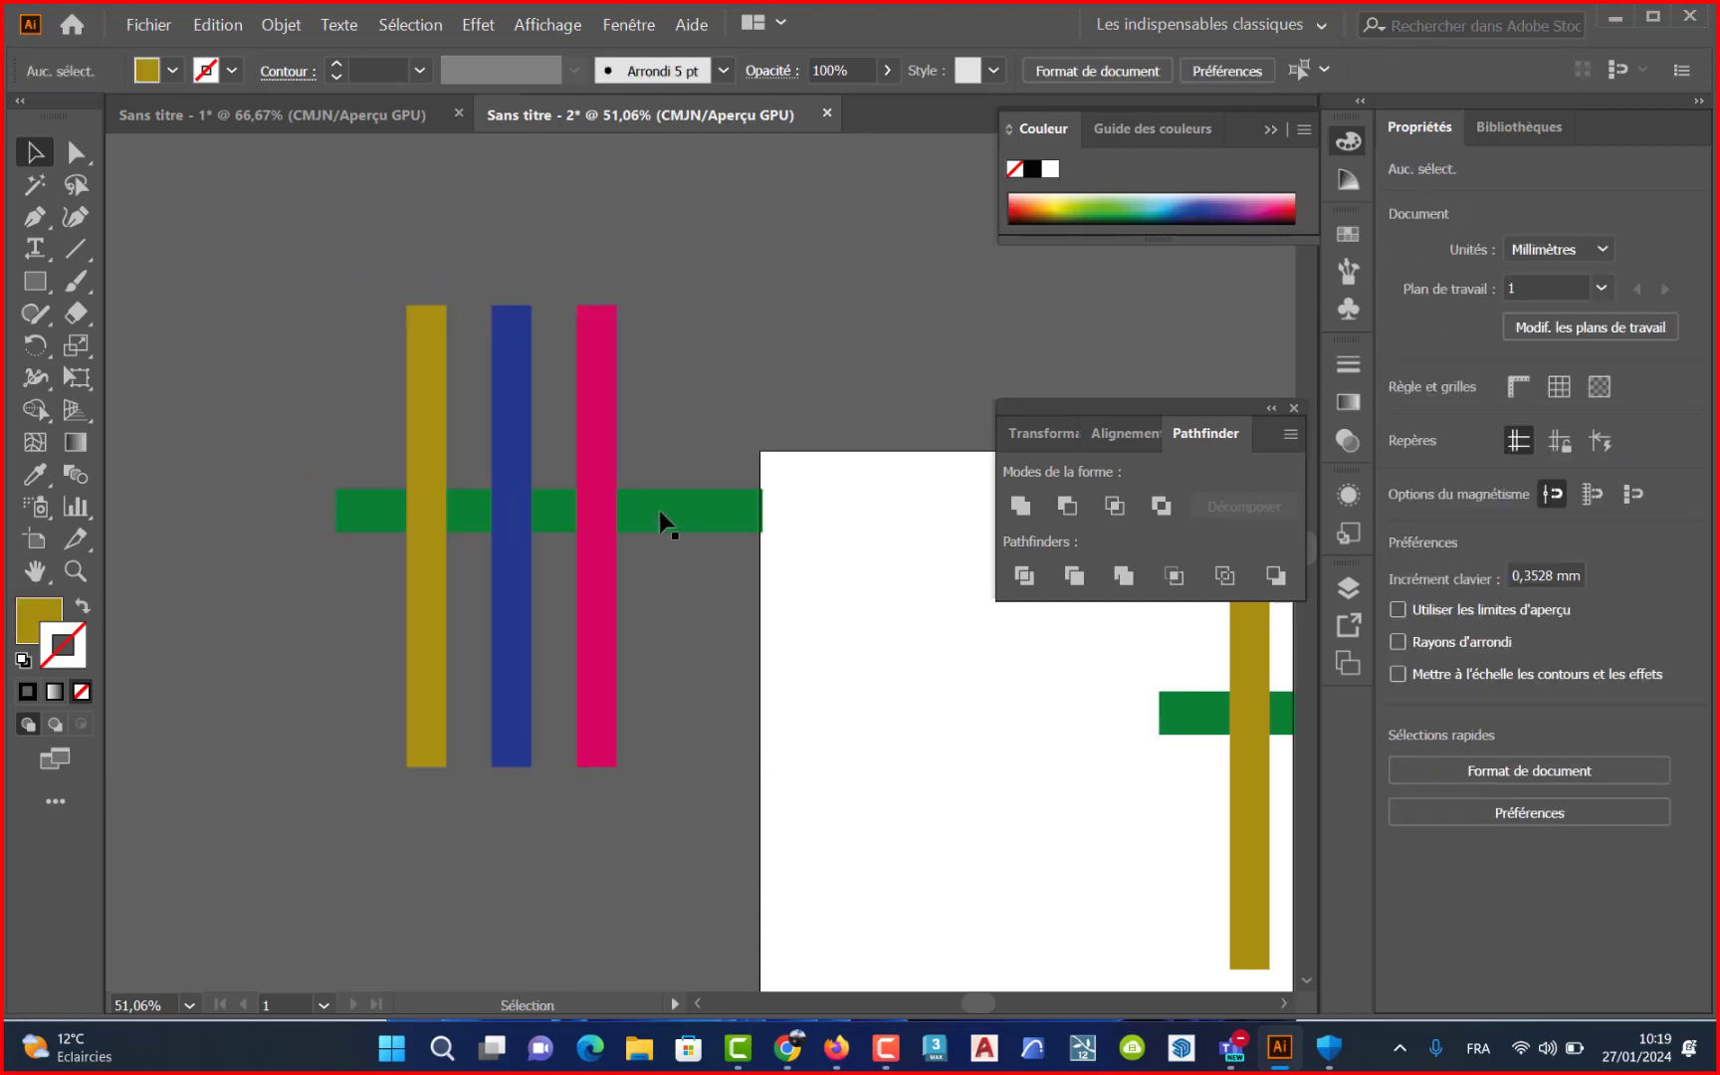
mouse_move(660, 513)
left_mouse_down()
mouse_move(675, 487)
mouse_move(700, 558)
left_mouse_up()
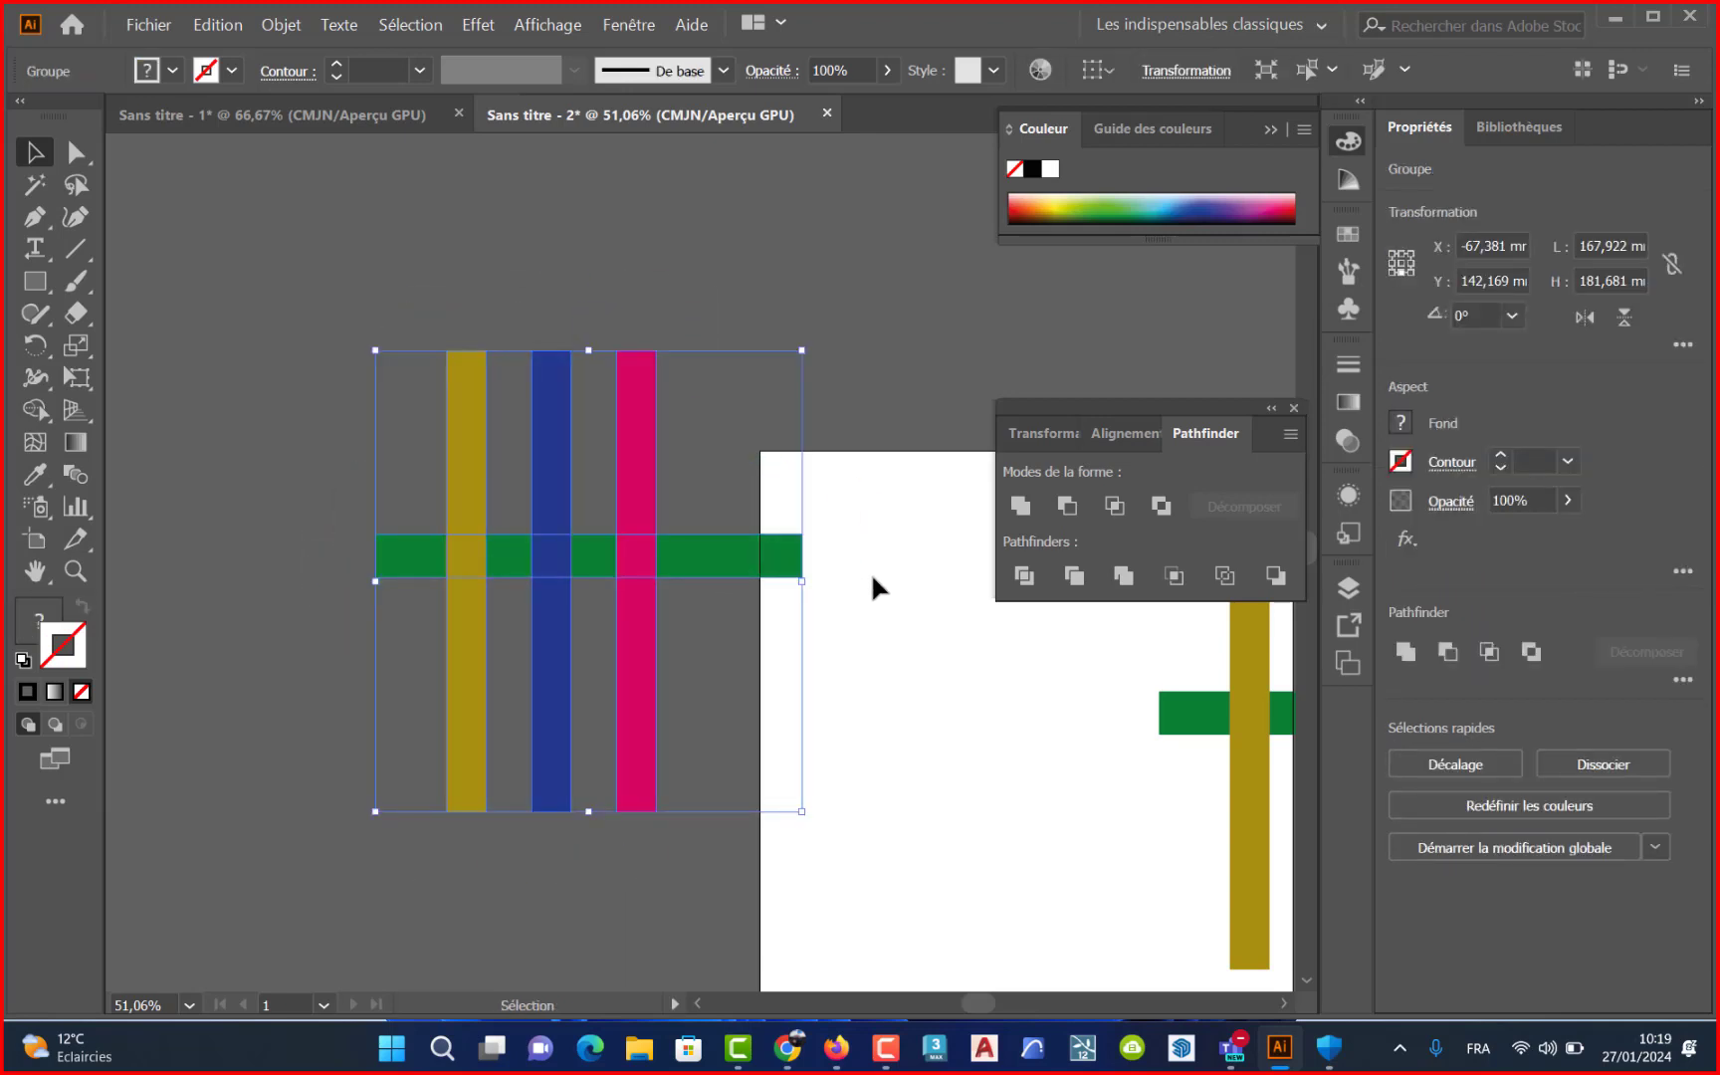
- Ungroup the divided pieces and pull the pink-and-green crossing square out above the bars
right_click(656, 553)
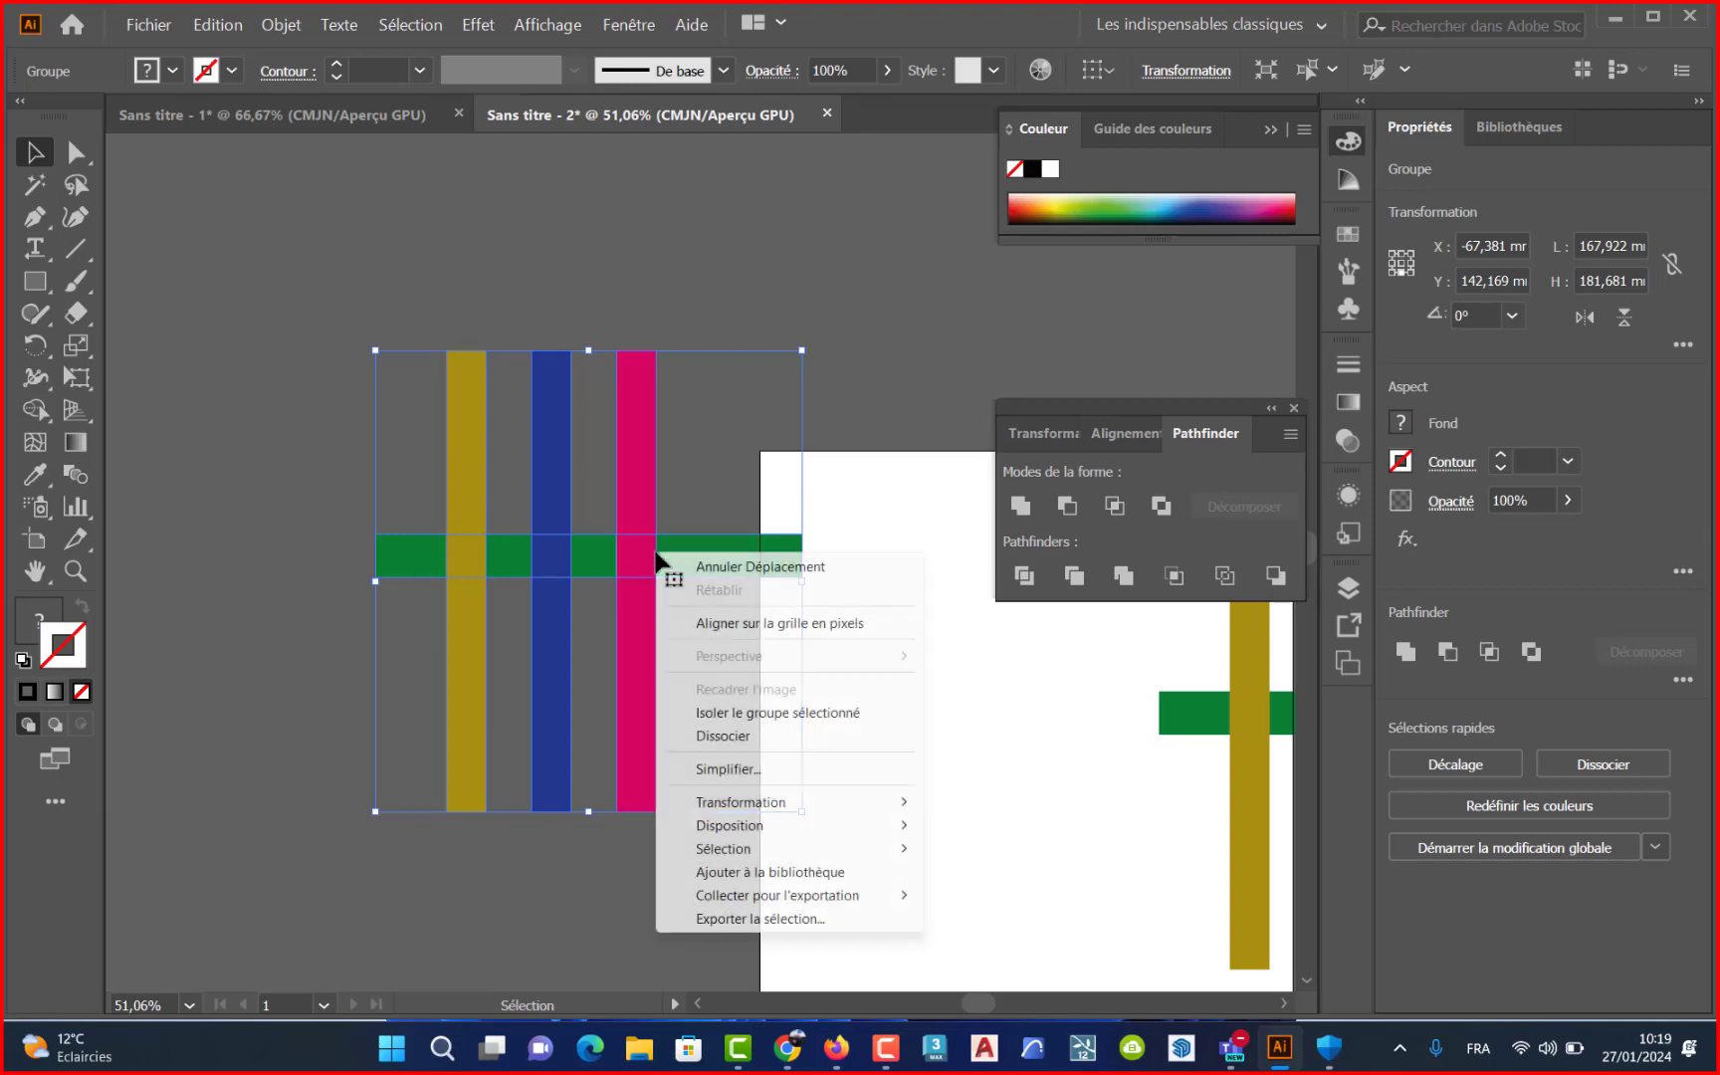
left_click(748, 738)
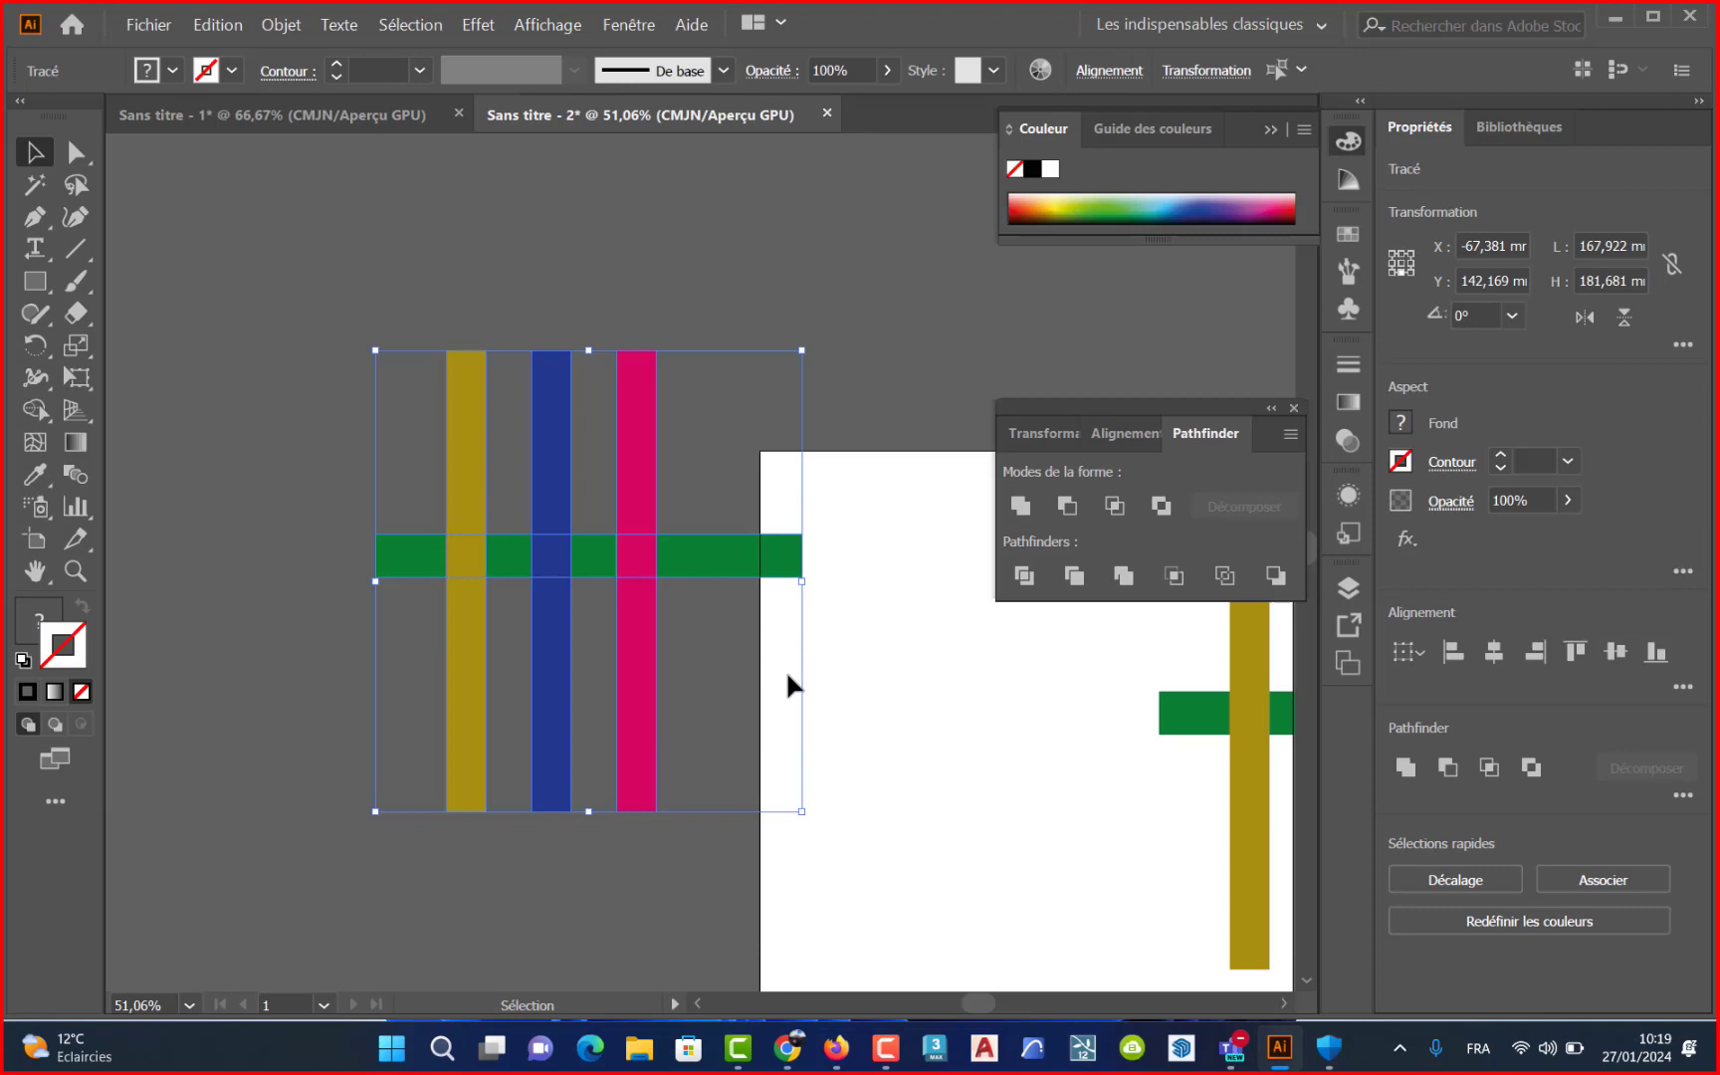
left_click(856, 648)
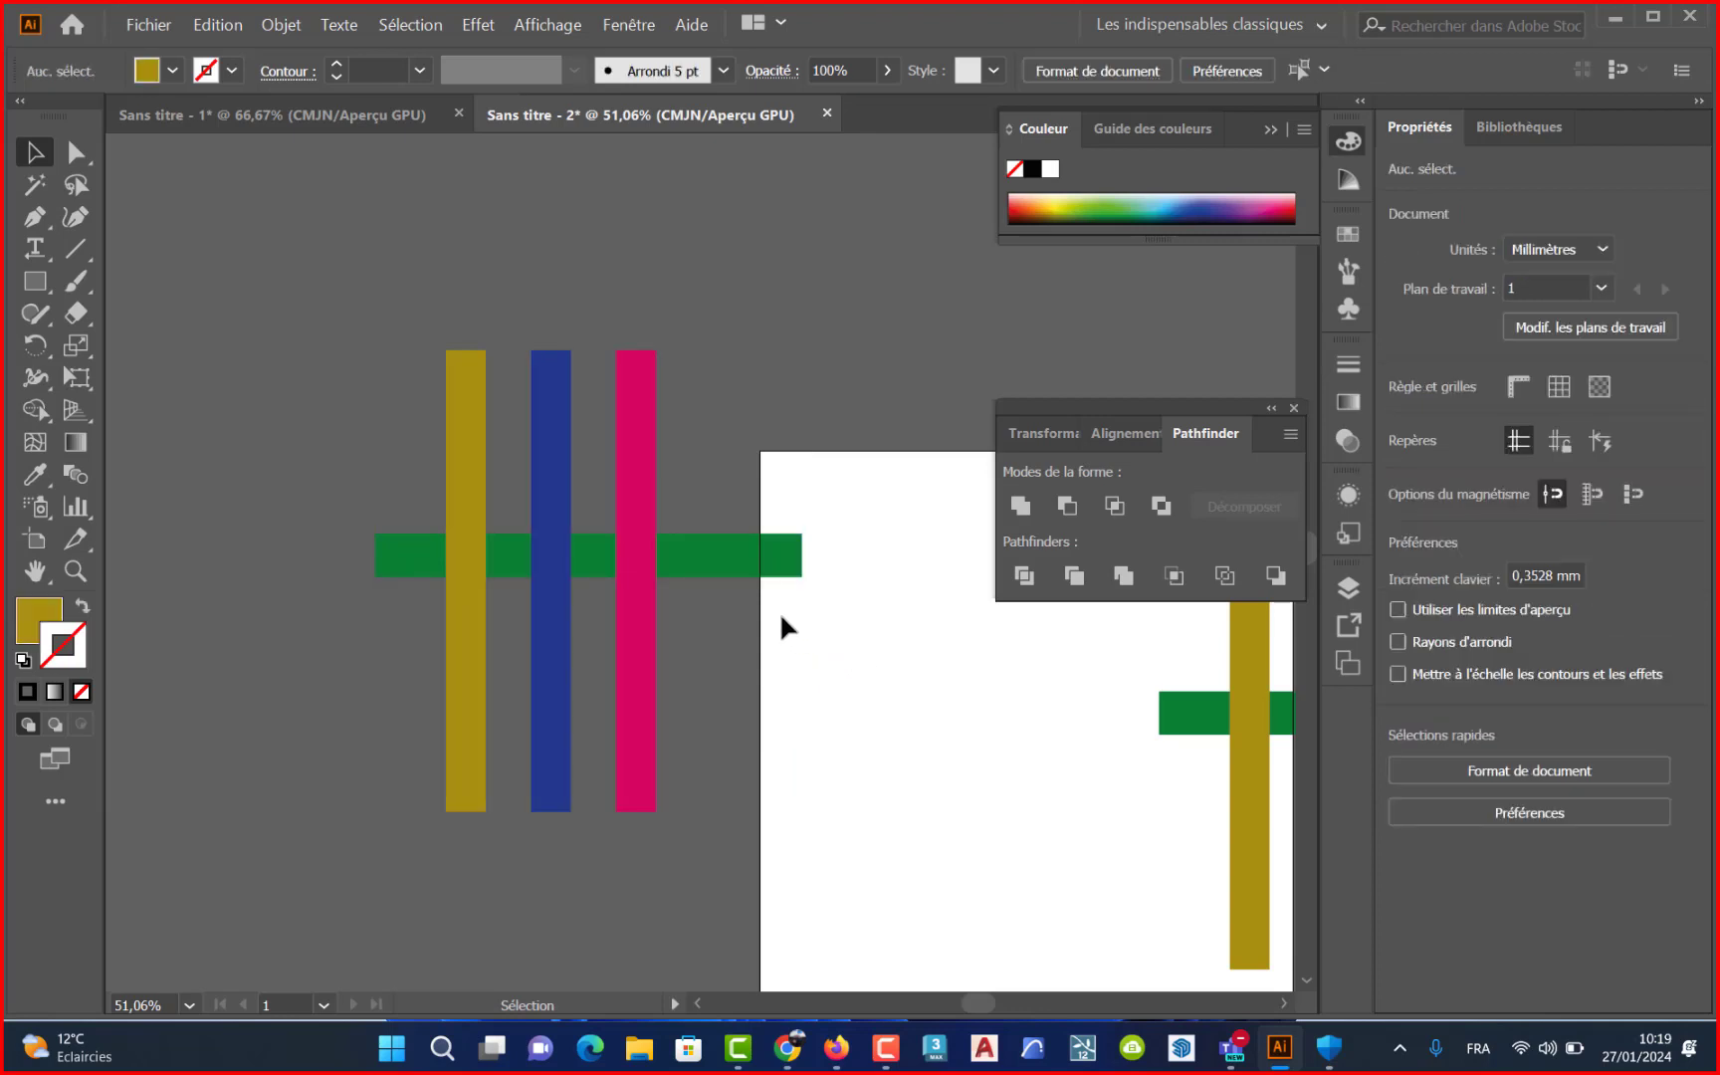
left_click(640, 557)
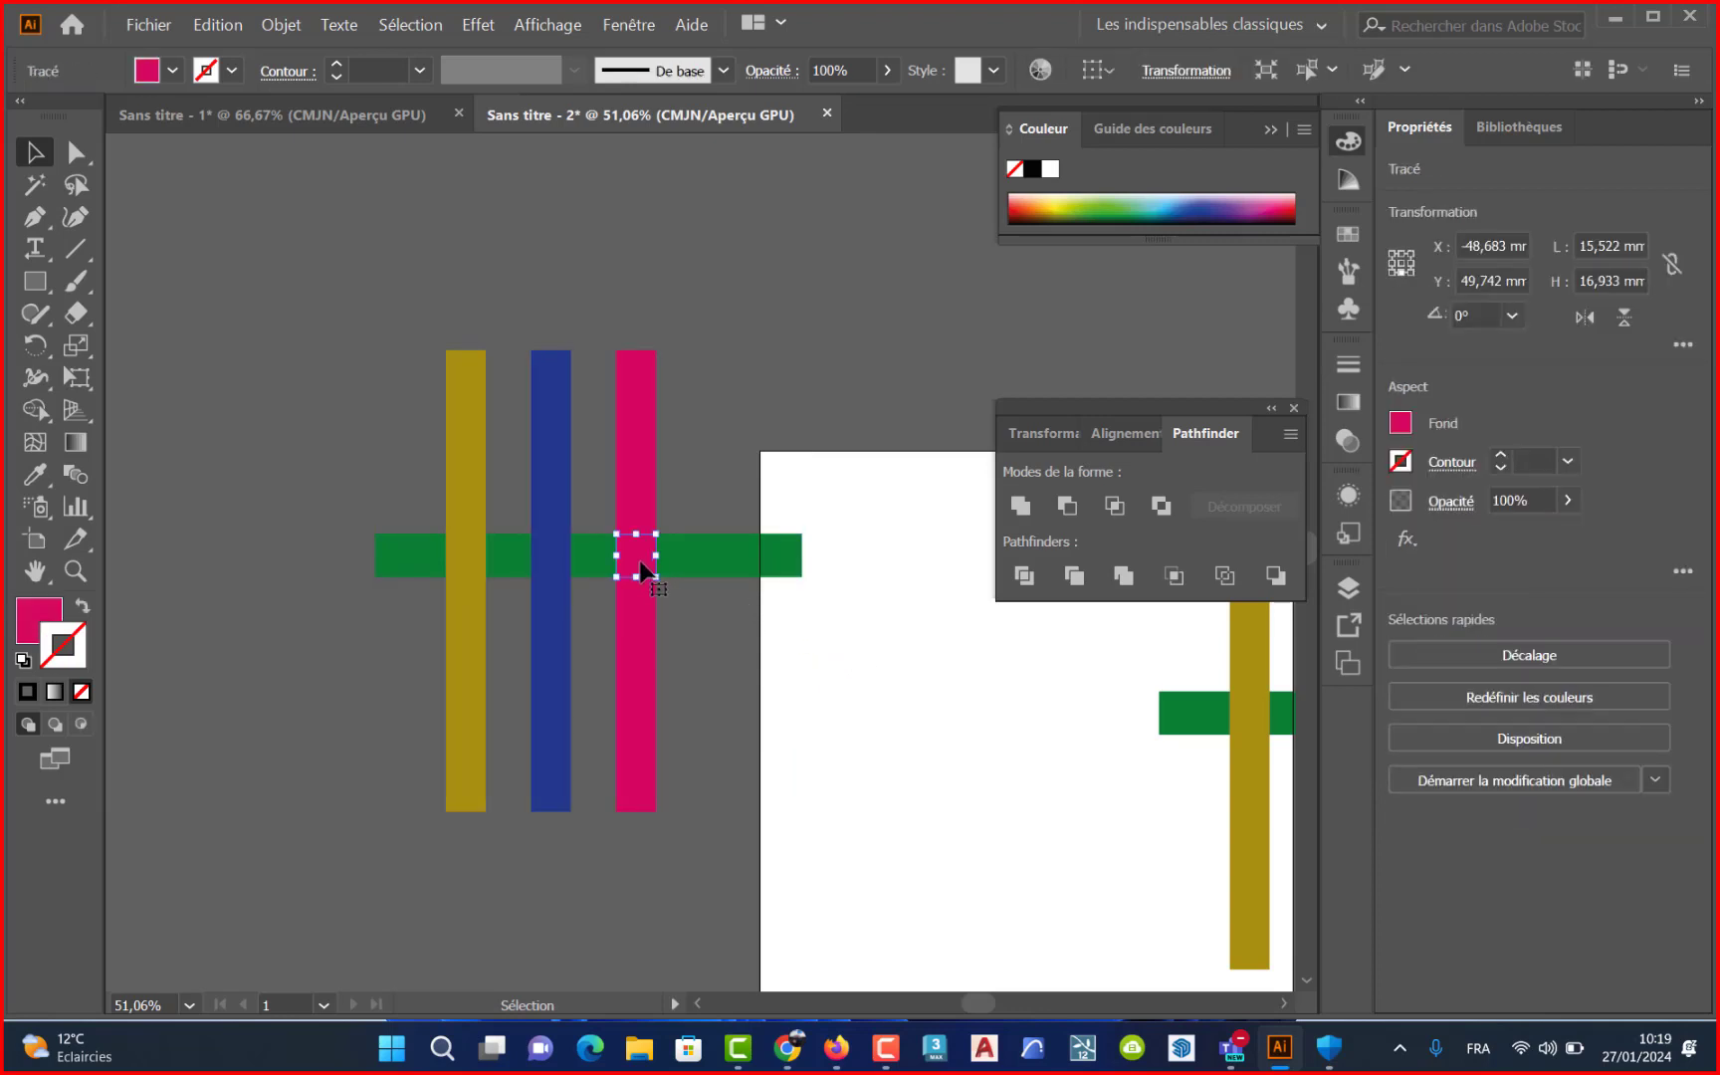
left_click_drag(640, 558, 722, 492)
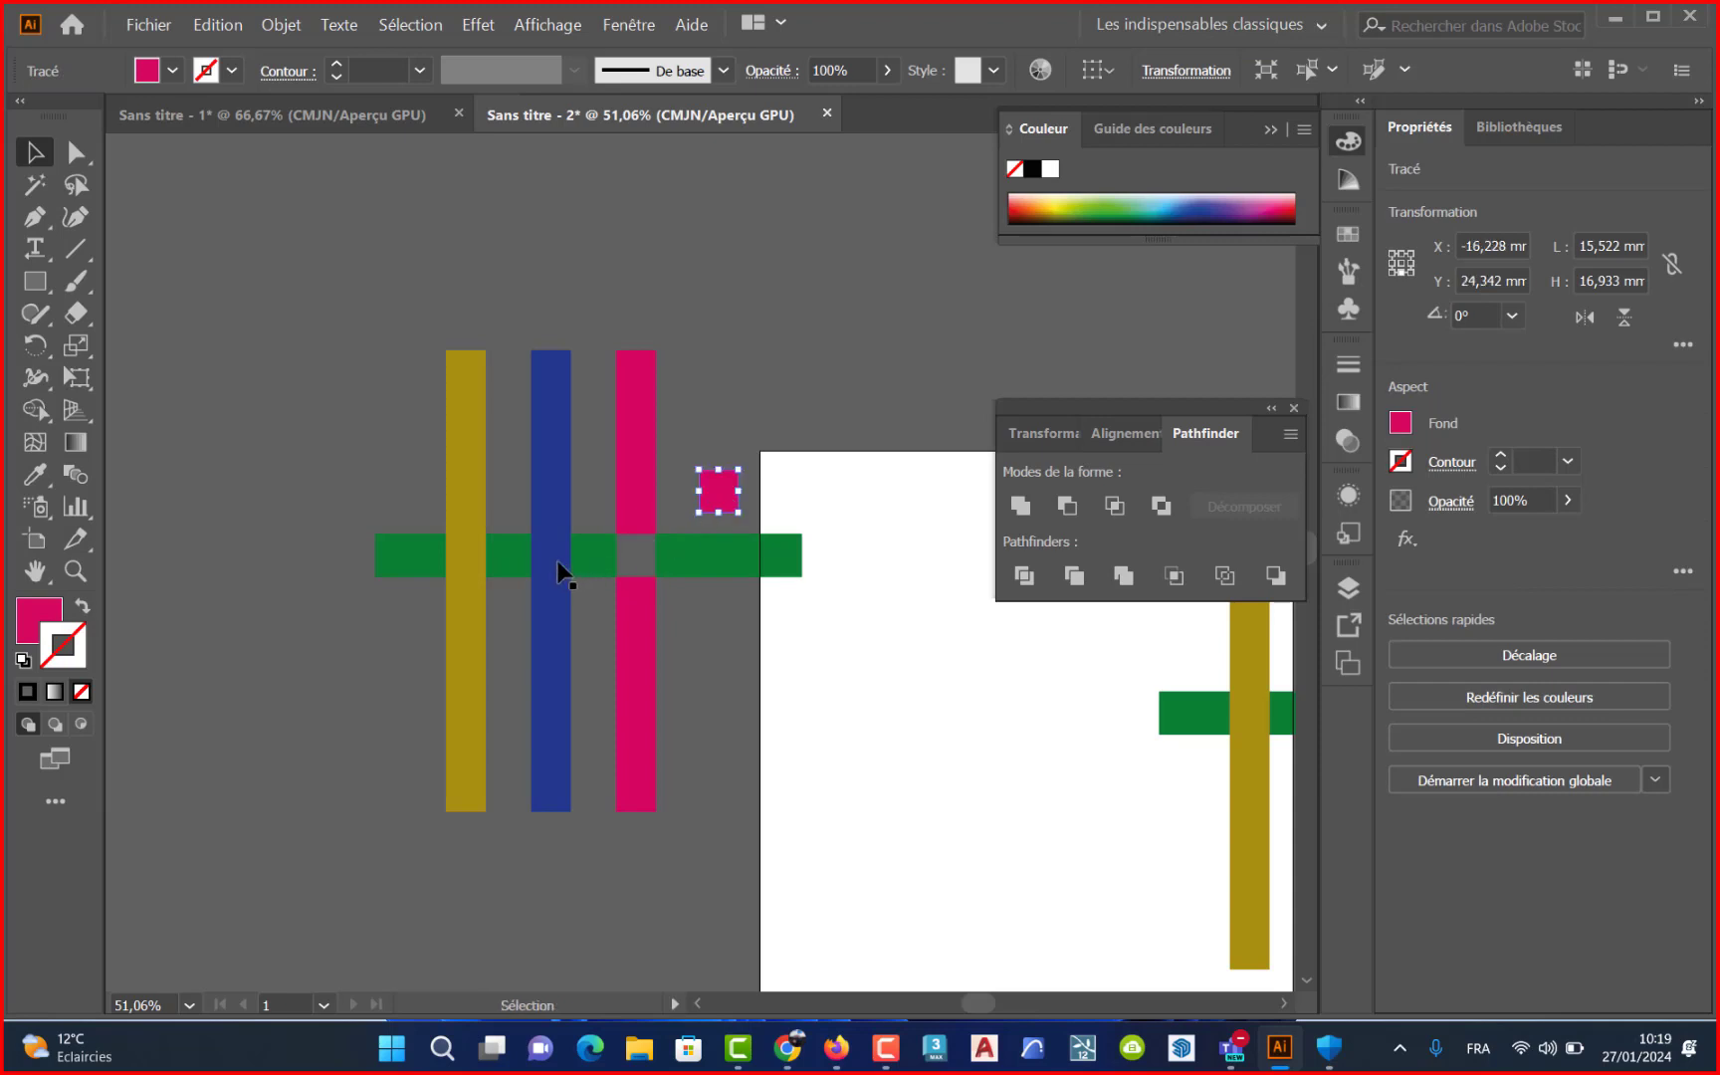
- Test-pull the blue and gold crossing squares out, then undo to put them back
left_click_drag(563, 577, 776, 709)
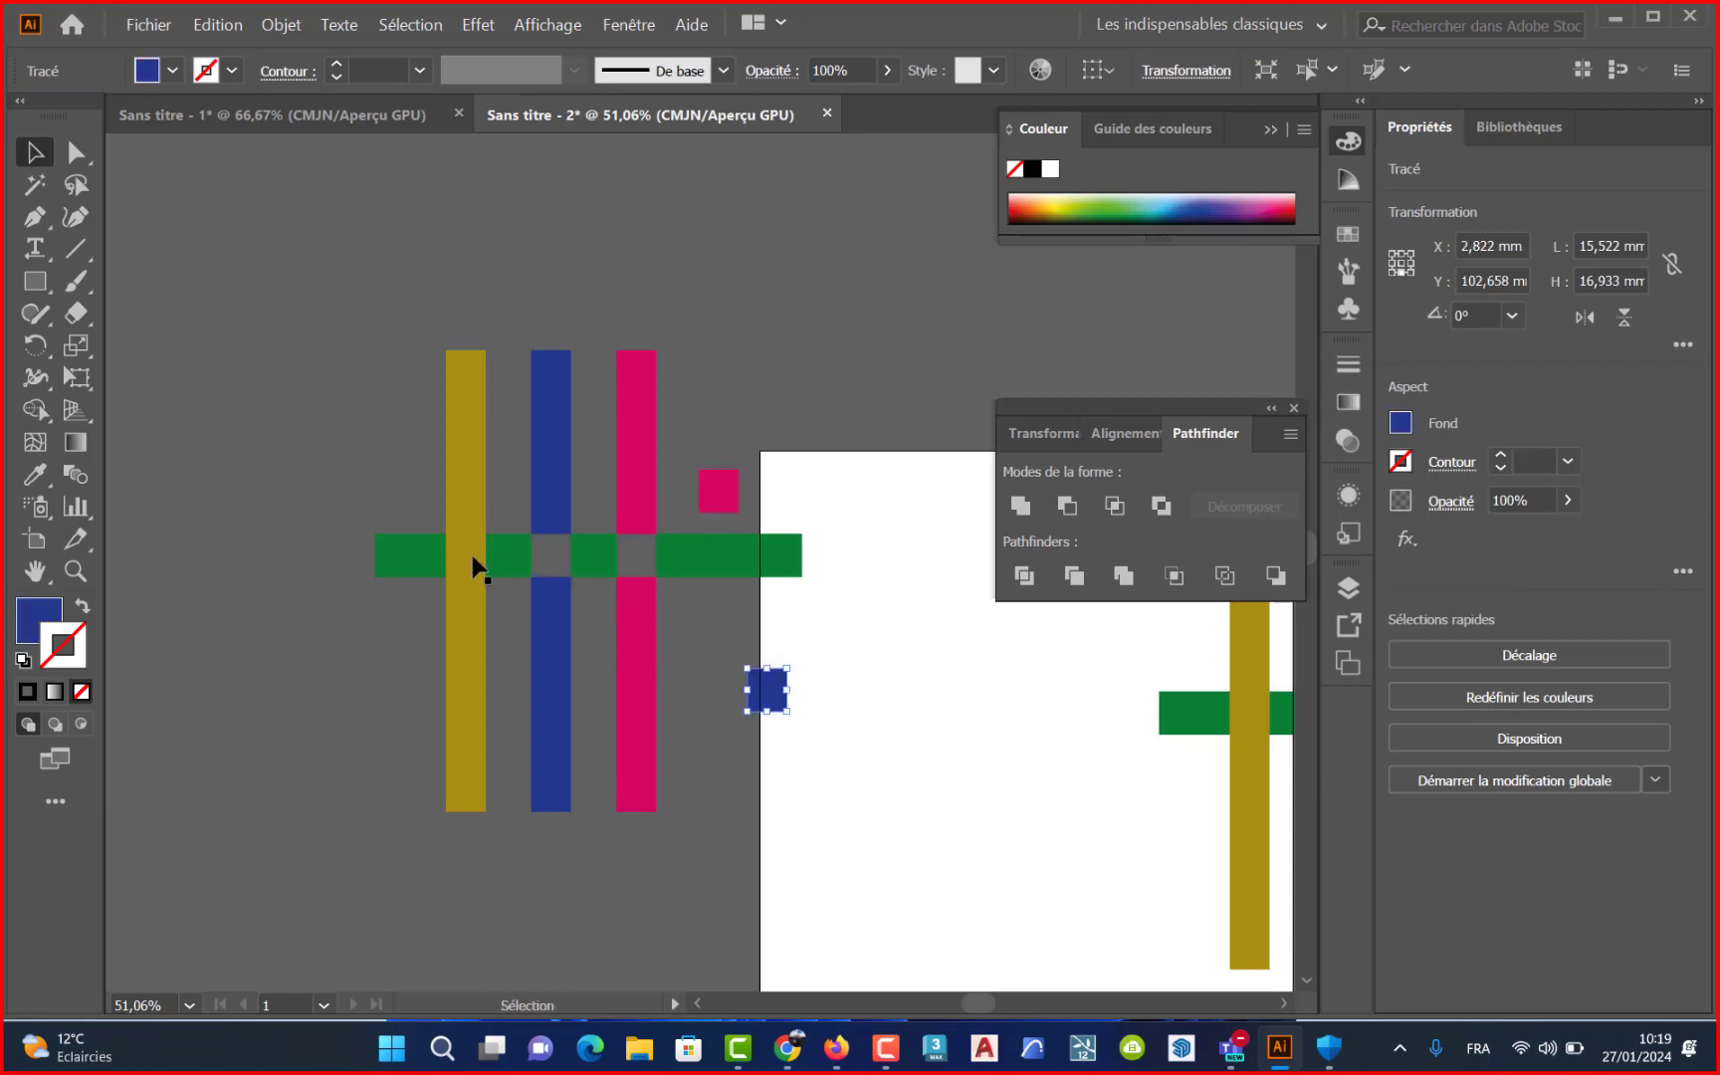
left_click_drag(381, 486, 348, 463)
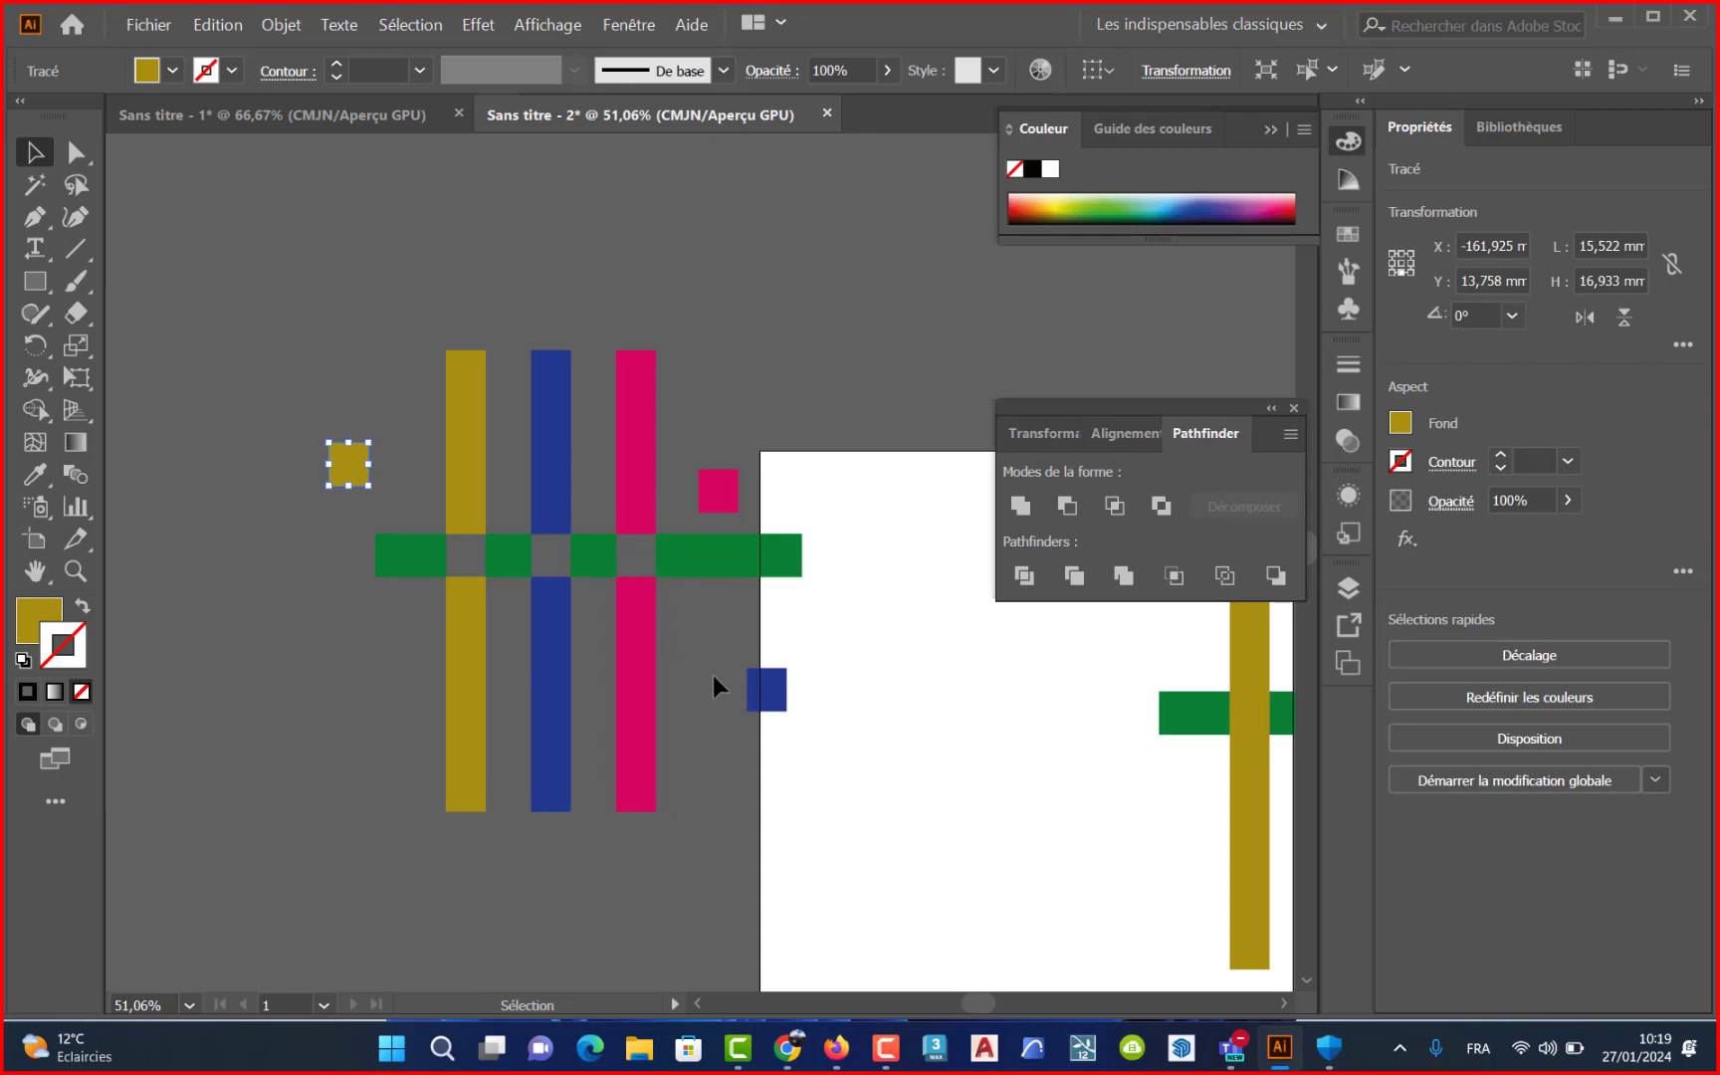
key("ctrl+z")
key("ctrl+z")
key("ctrl+z")
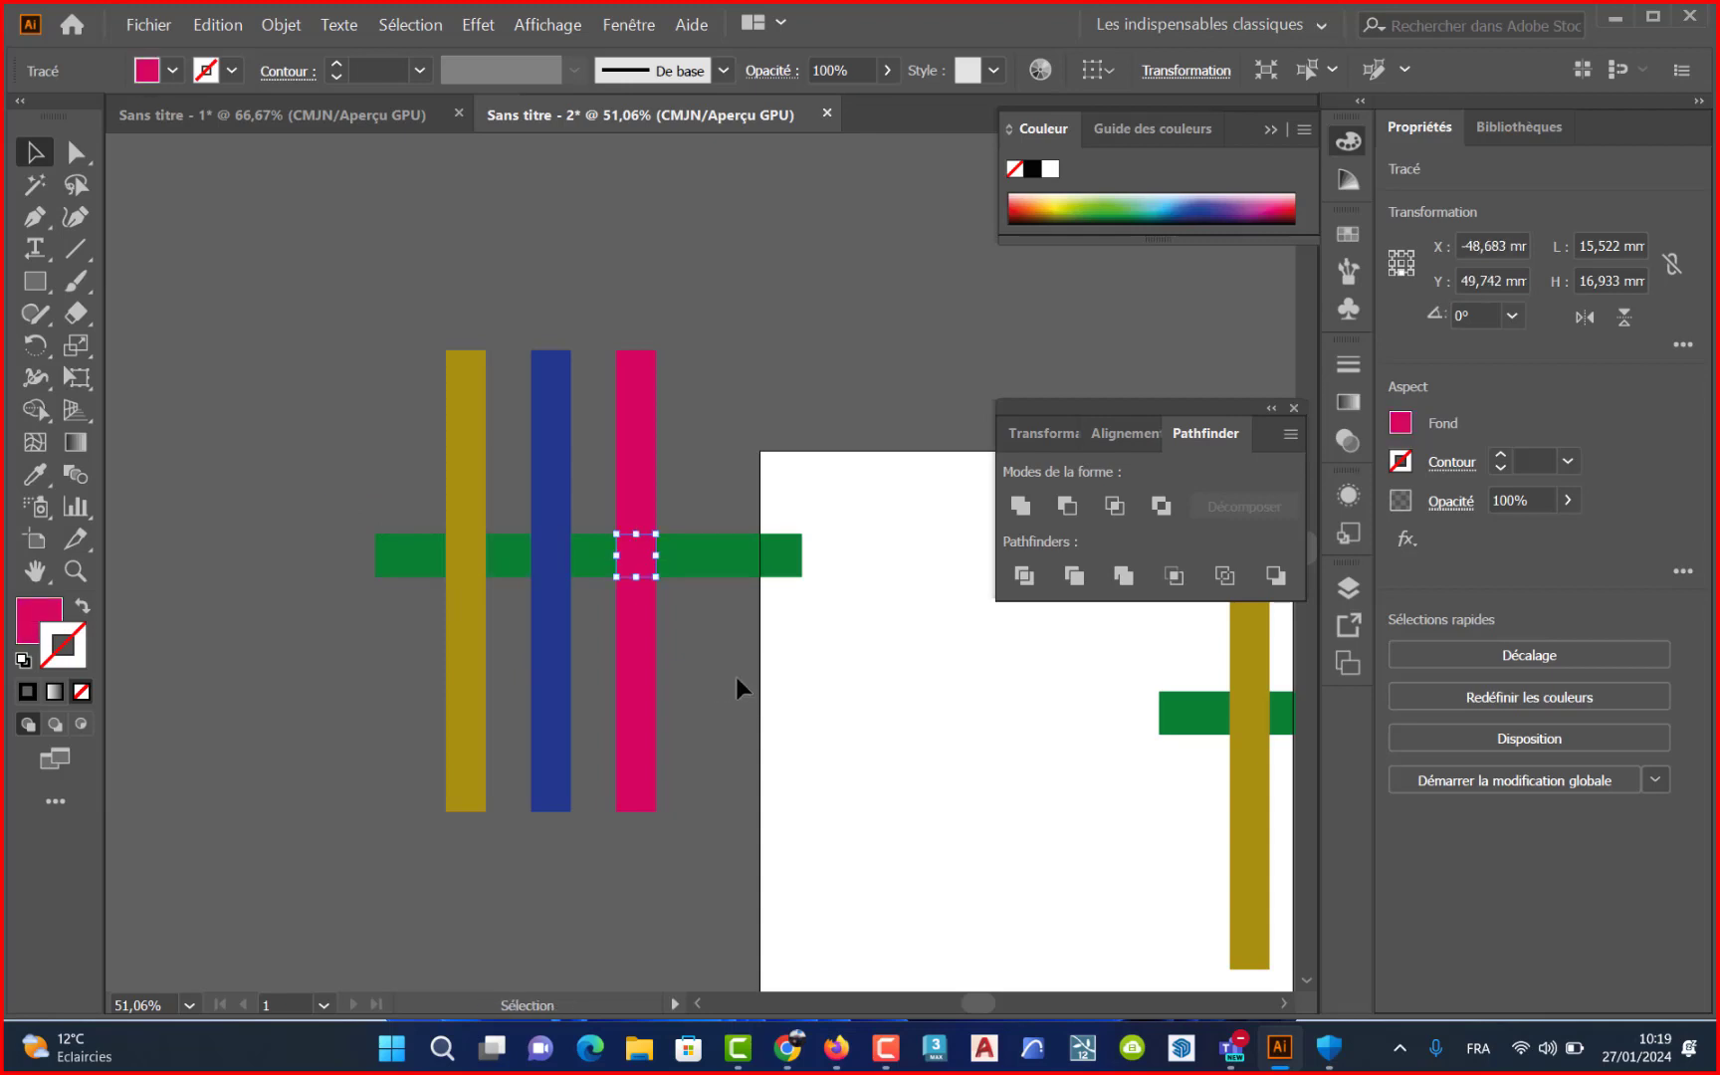
left_click(736, 677)
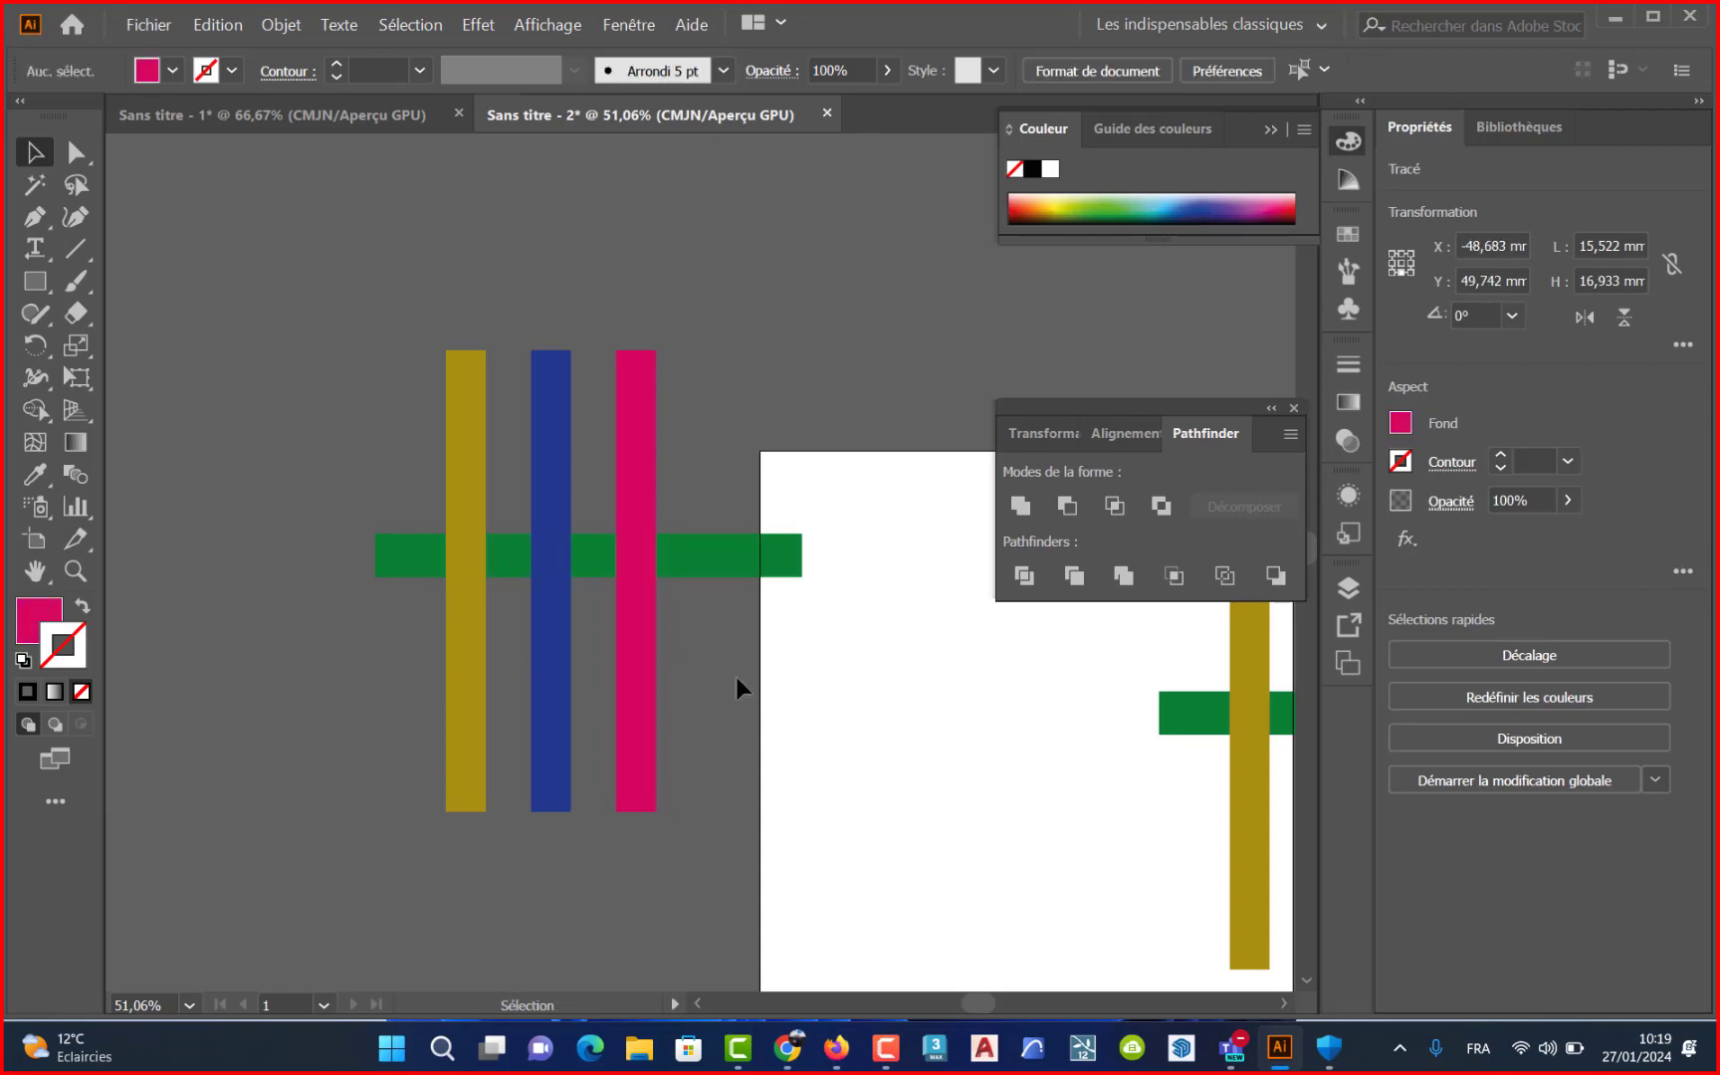
- Give the blue-and-green crossing square the green bar's fill using the Eyedropper
left_click(552, 556)
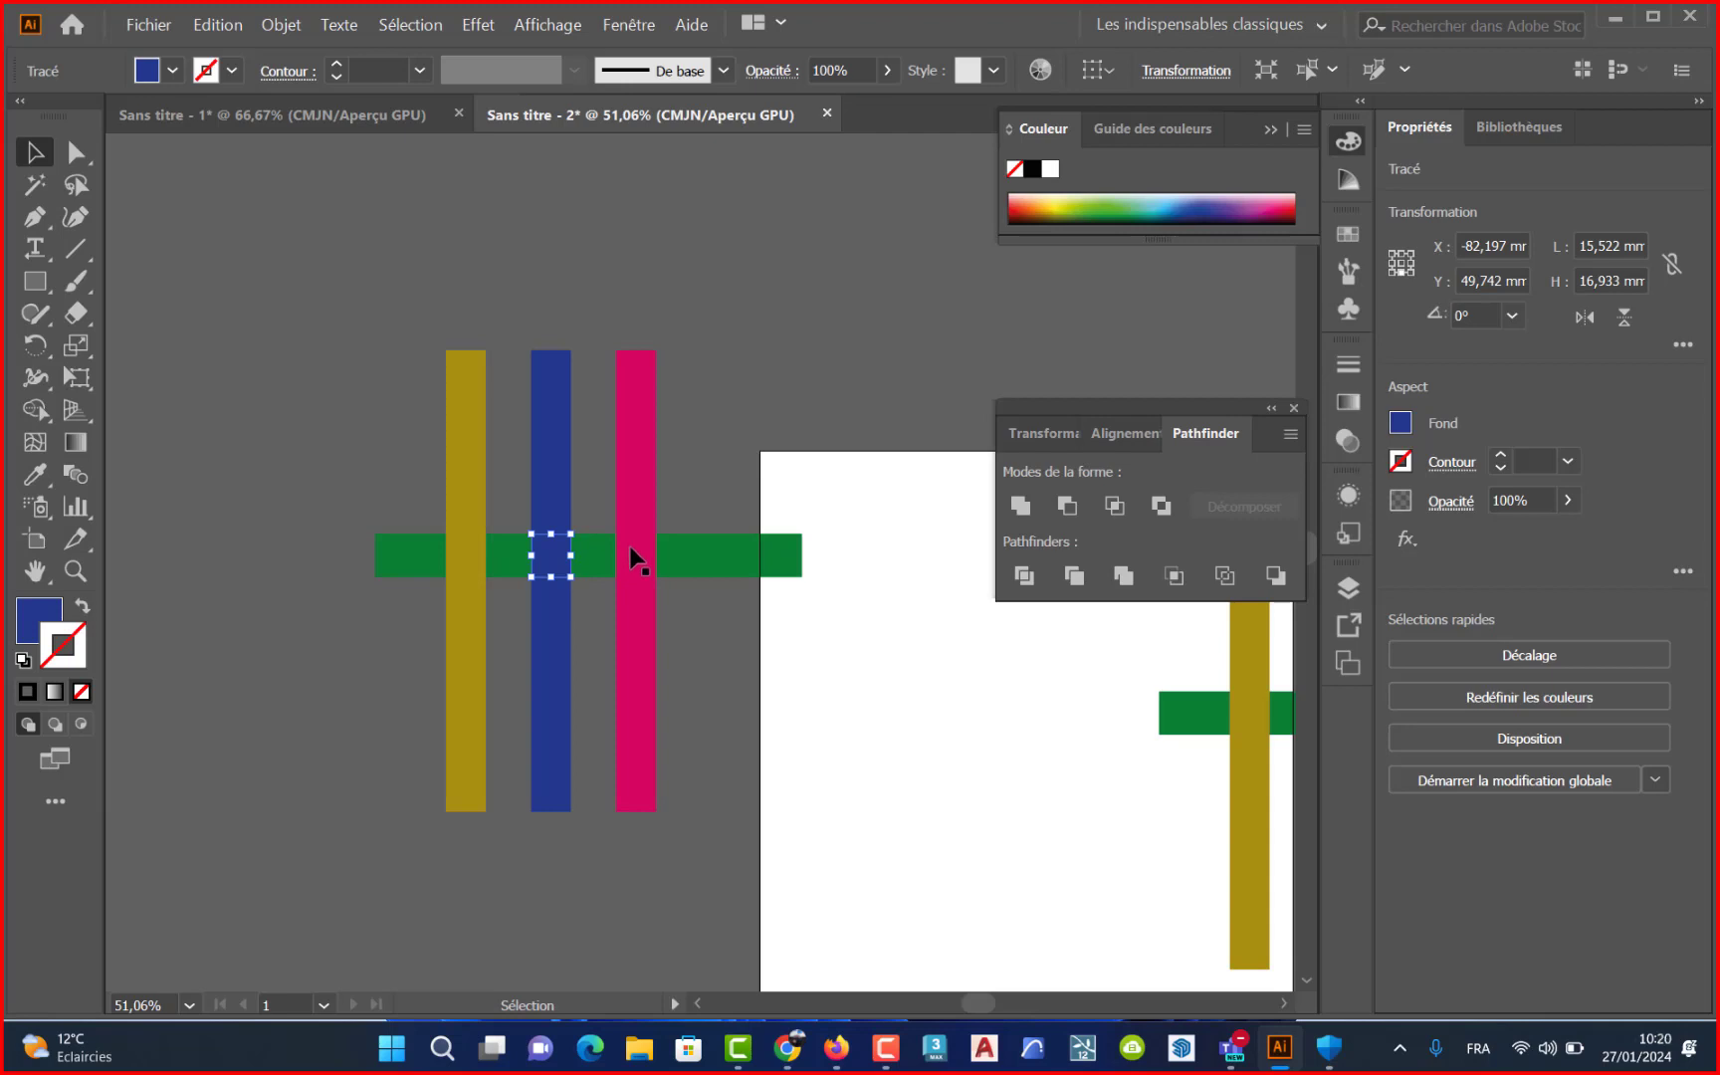
key("i")
left_click(718, 551)
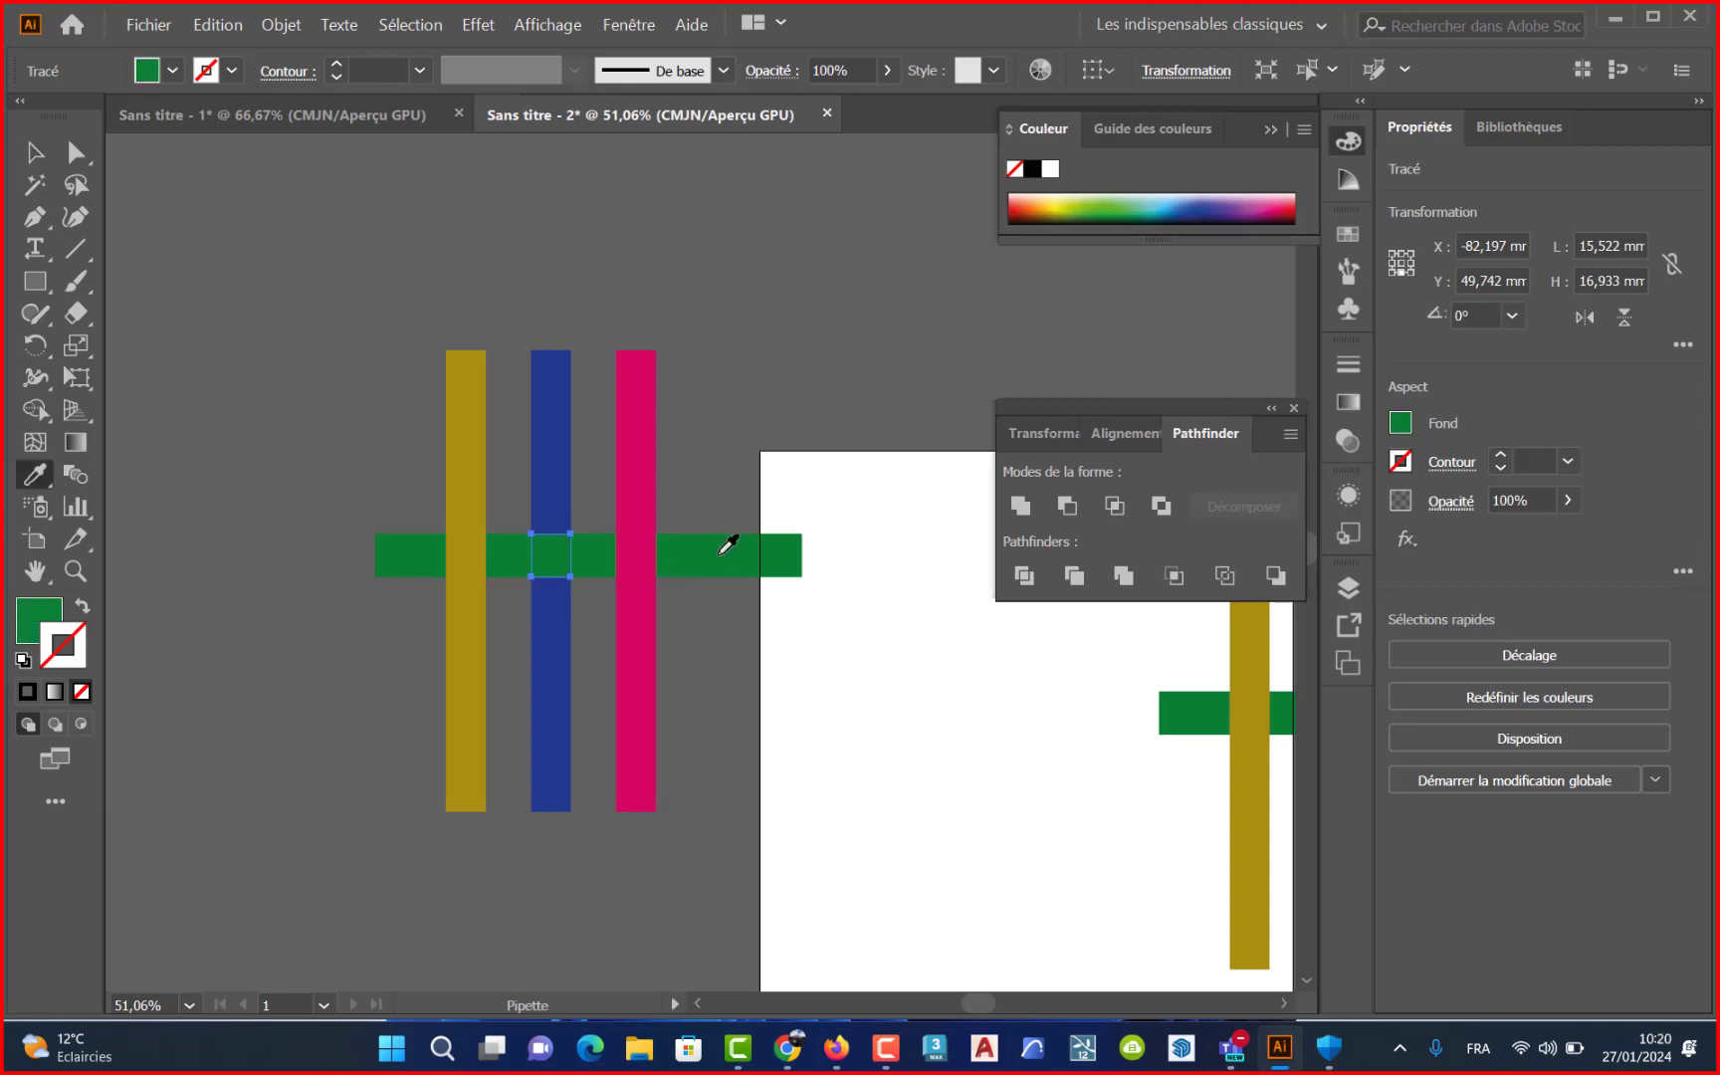
key("v")
left_click(687, 612)
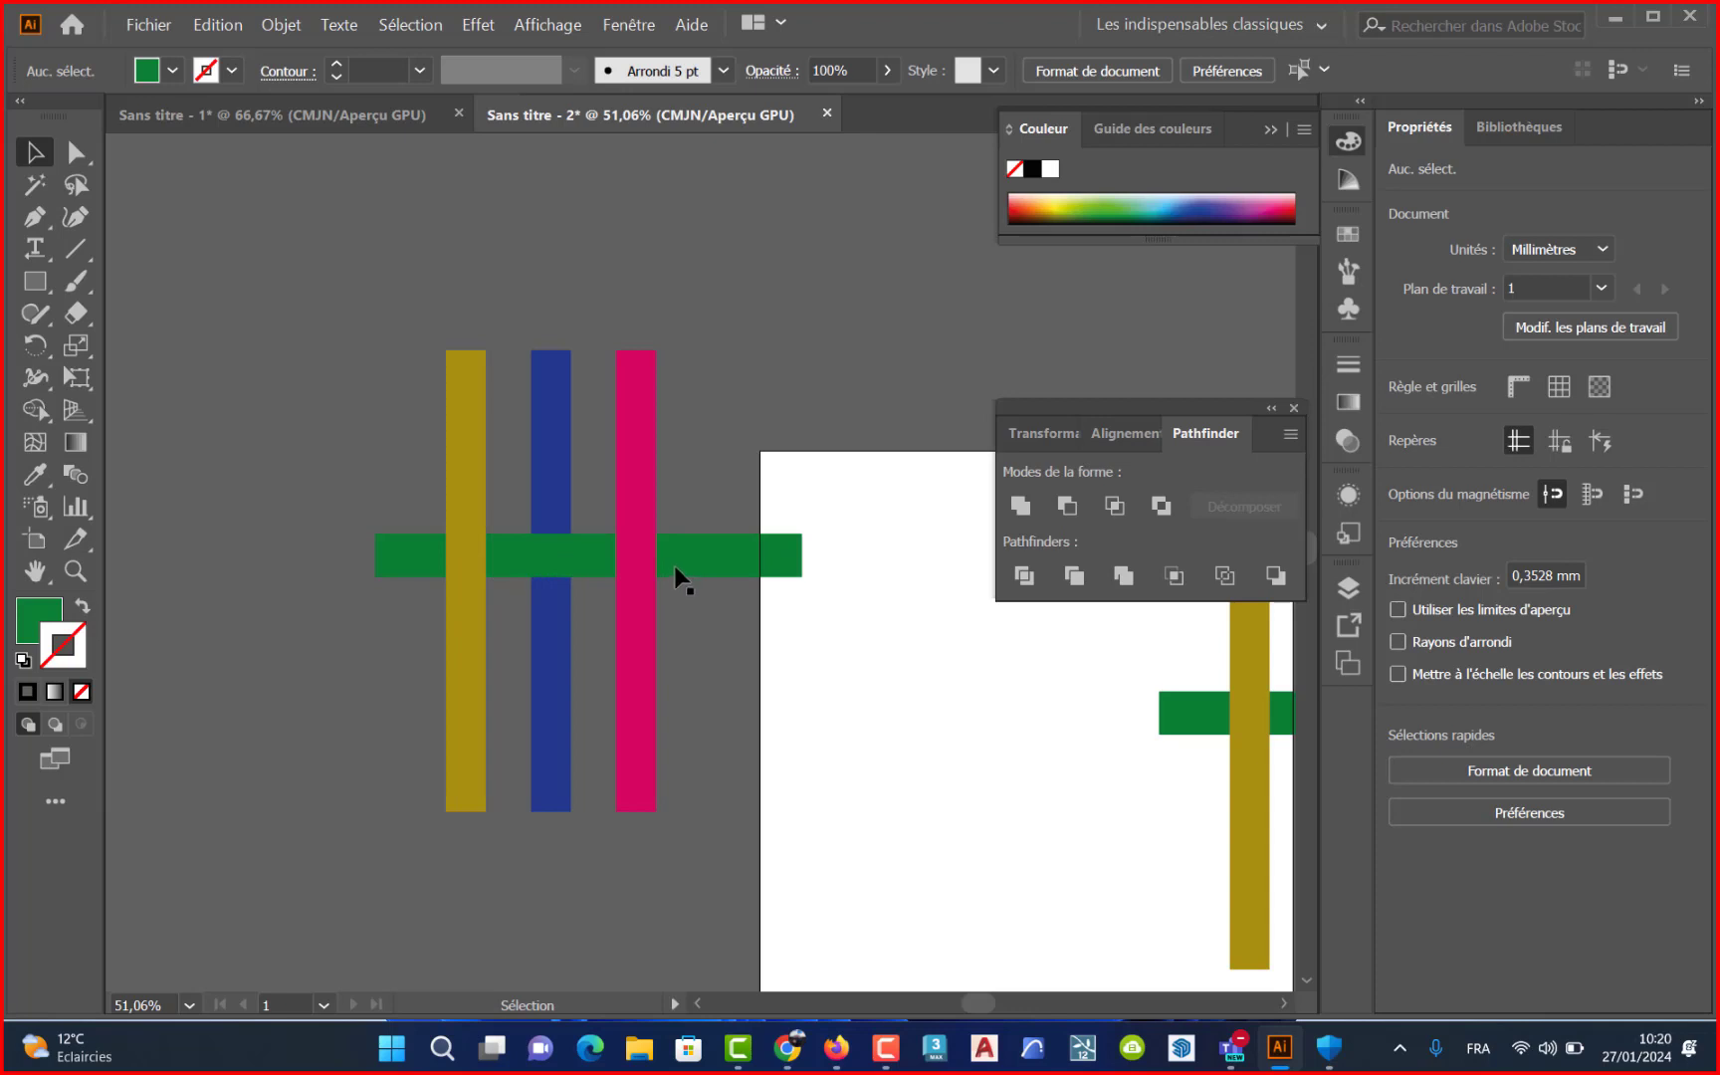
- In the blue-and-grey document, delete the old grey diamond
left_click(328, 117)
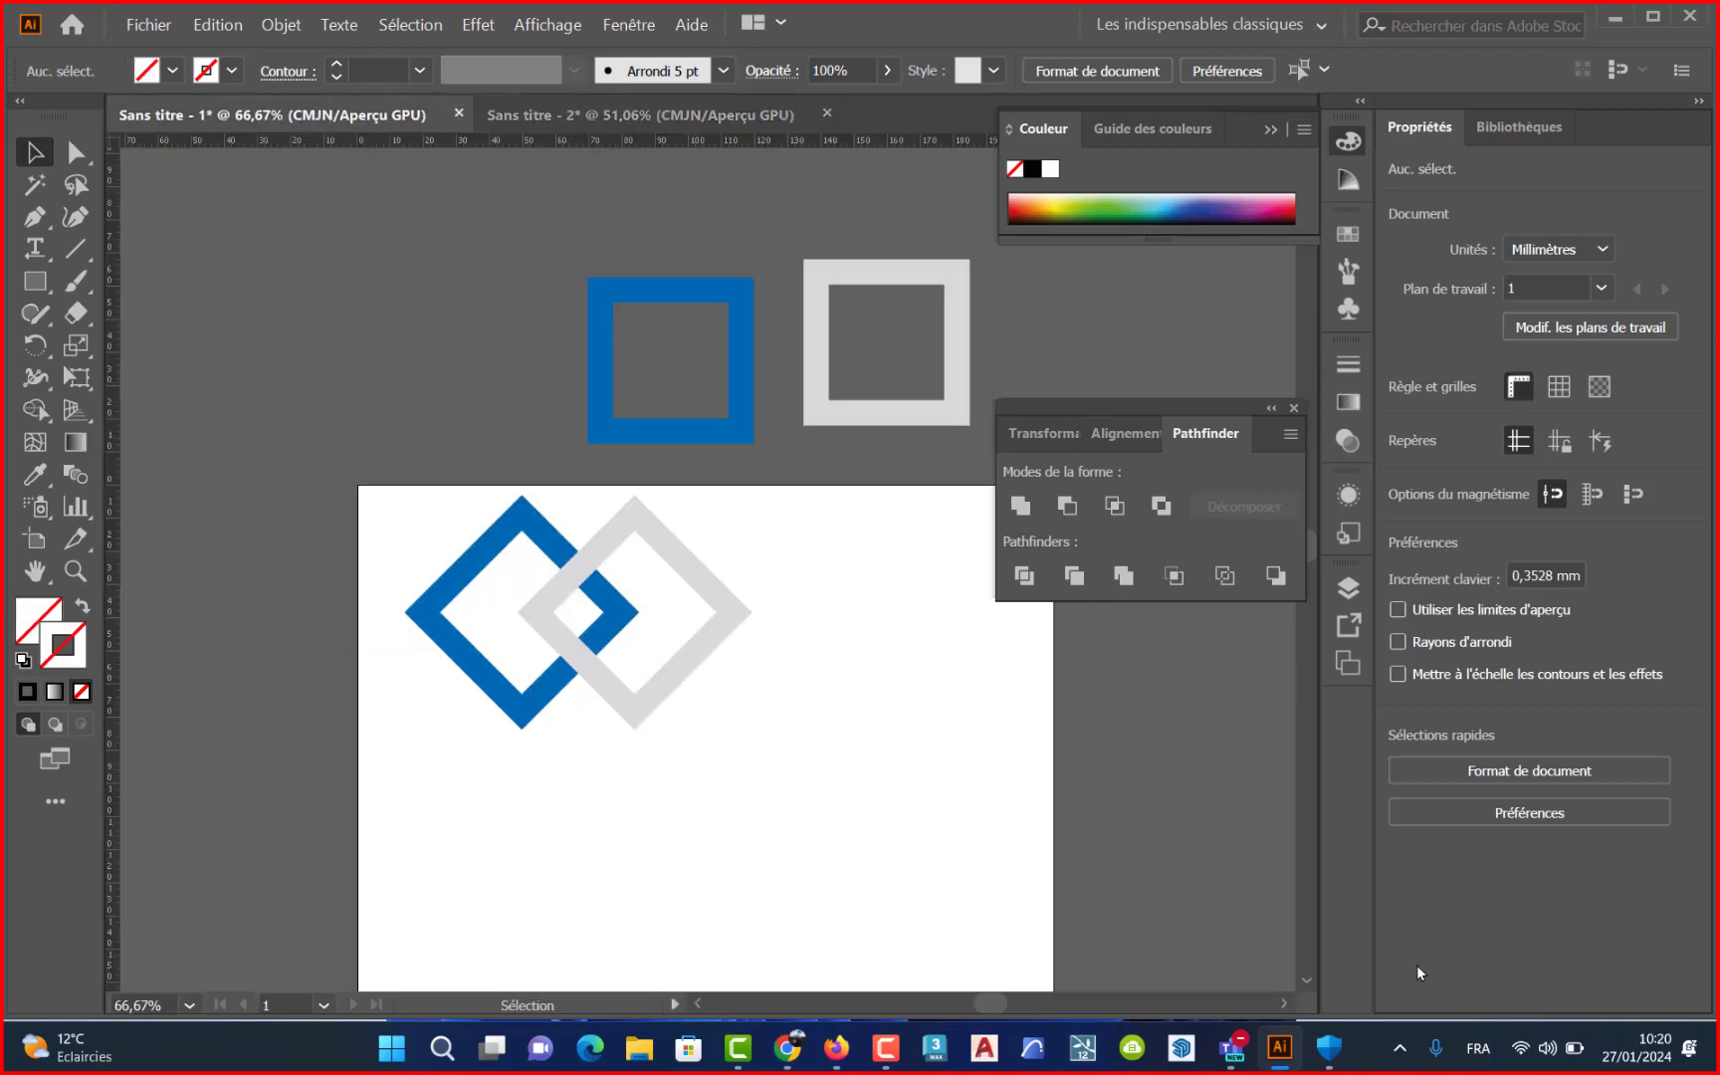
left_click(886, 1049)
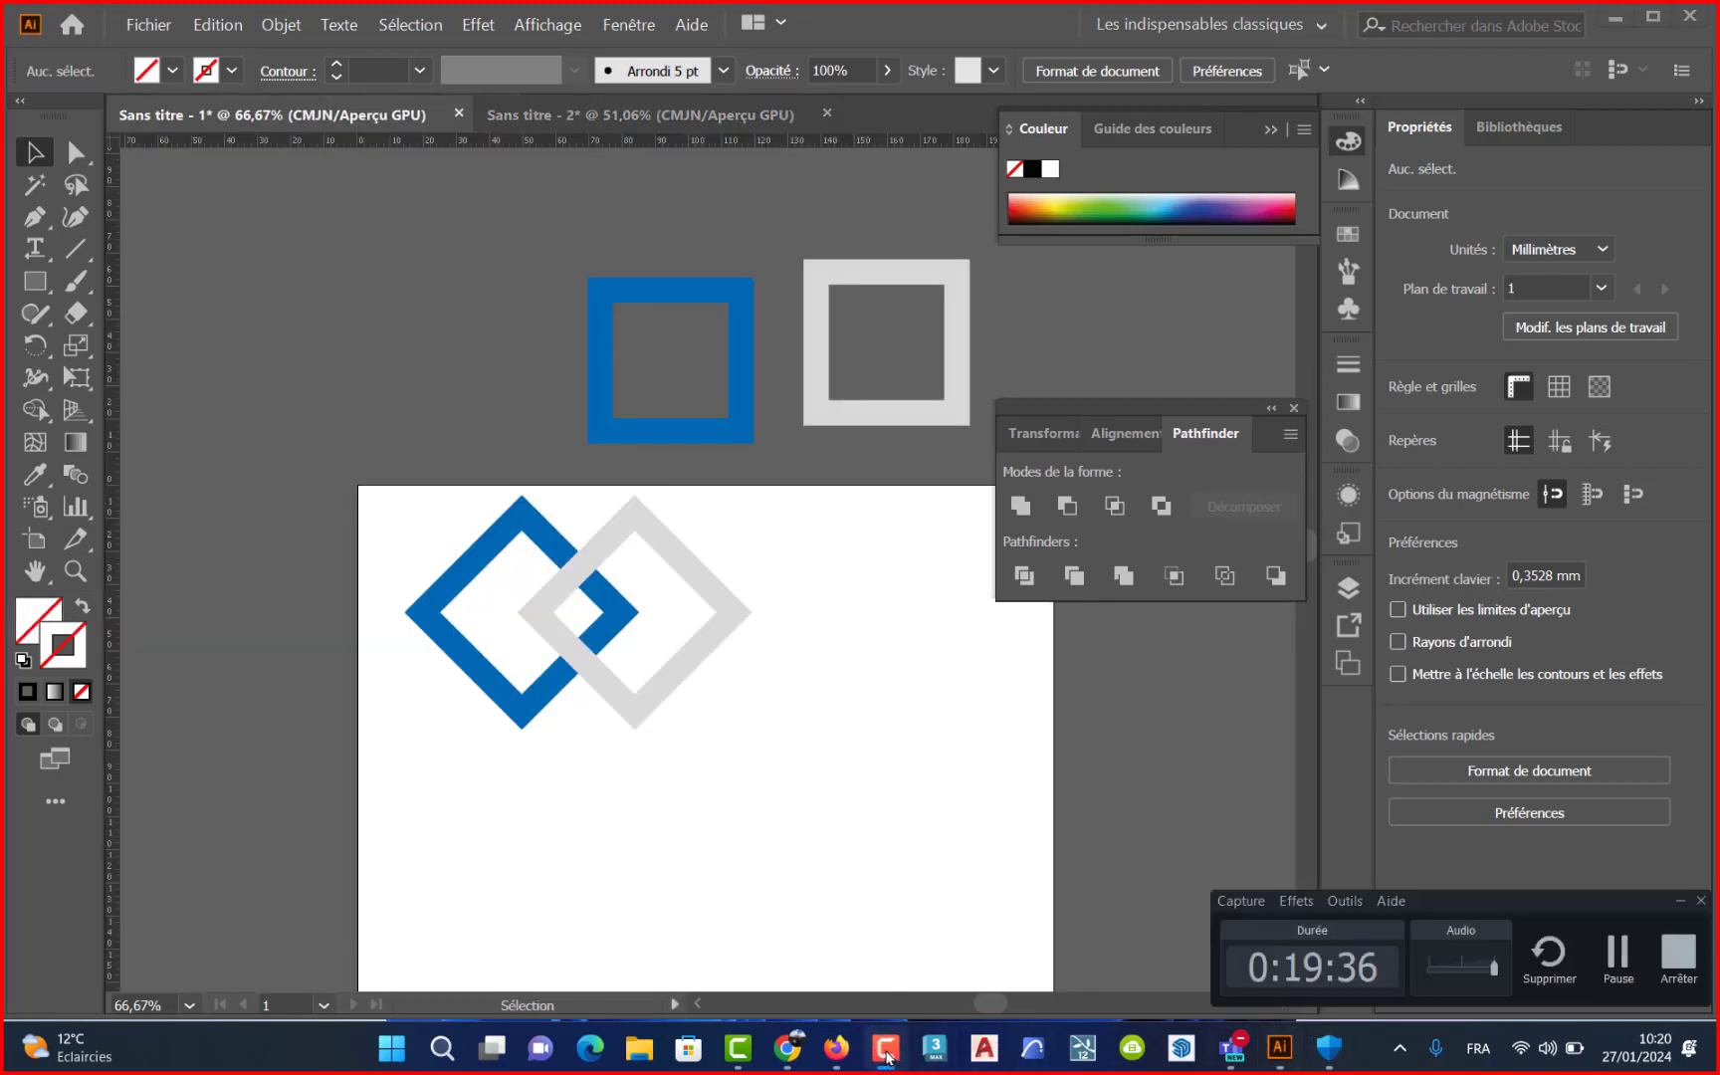
left_click(724, 778)
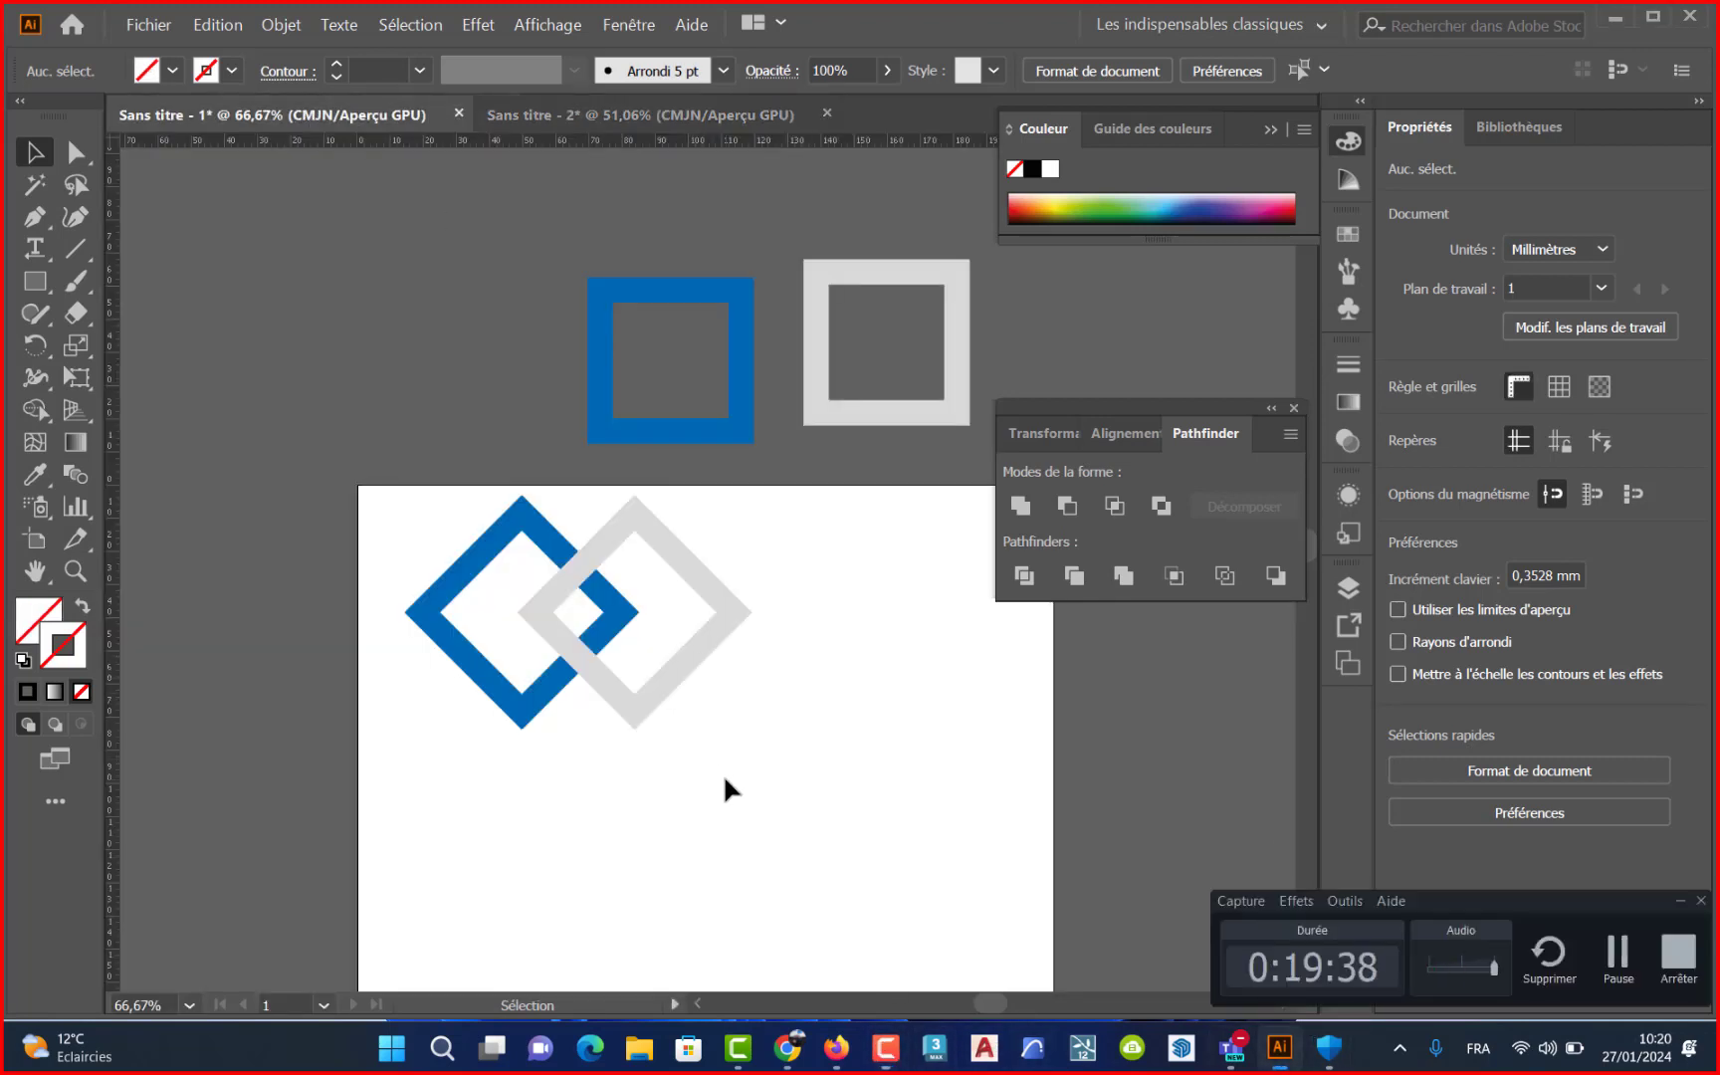
left_click(671, 672)
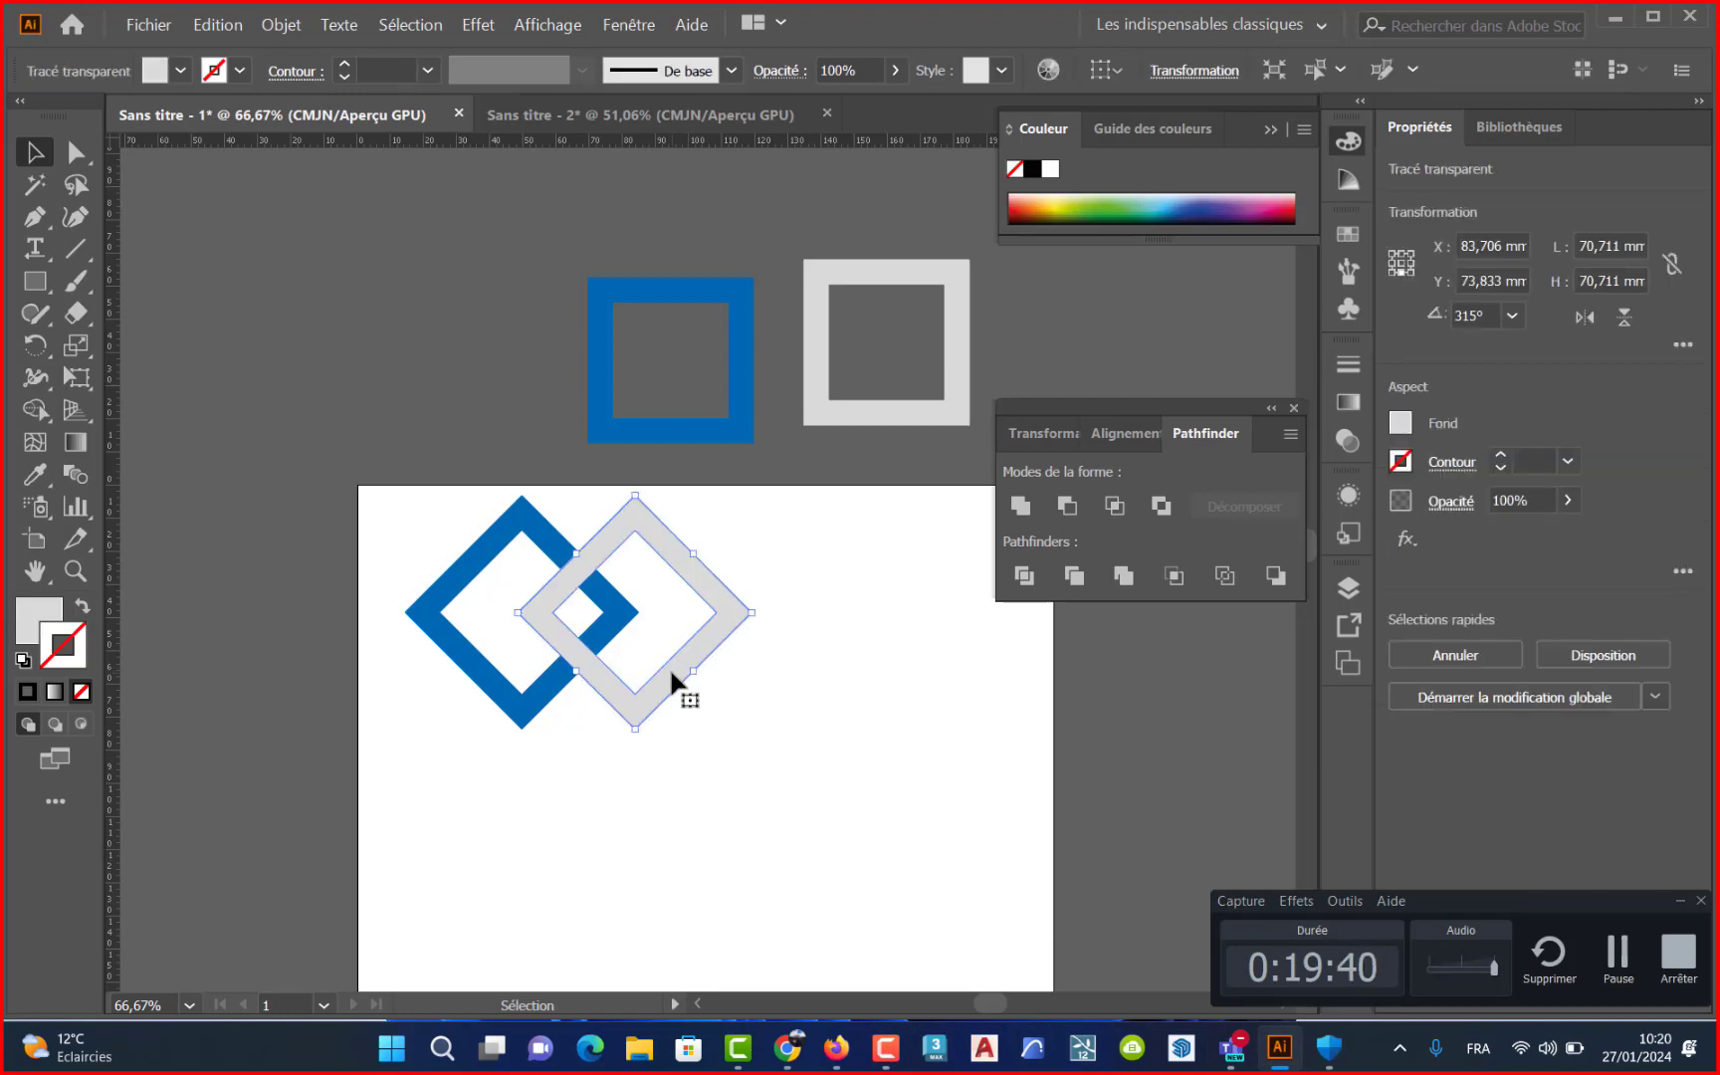
key("Delete")
- Duplicate the blue diamond twice to the right and eyedrop grey onto the middle copy
left_click(564, 685)
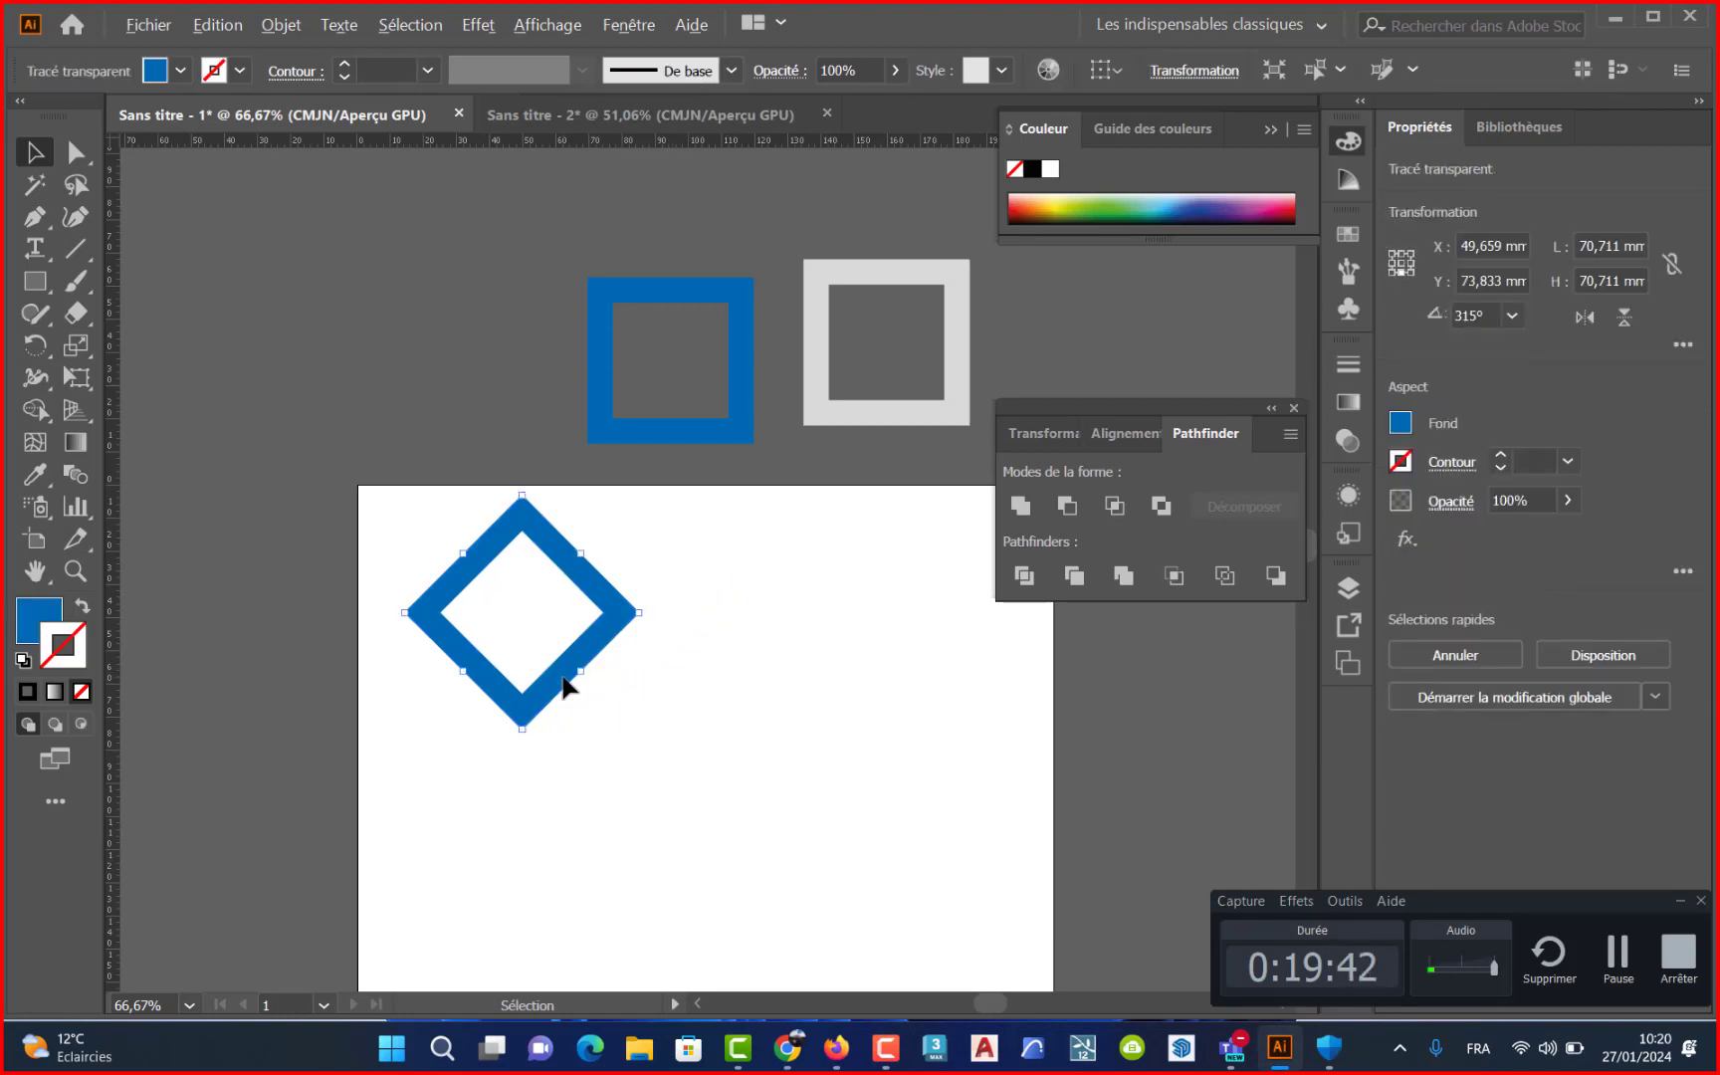
left_click_drag(564, 685, 663, 702)
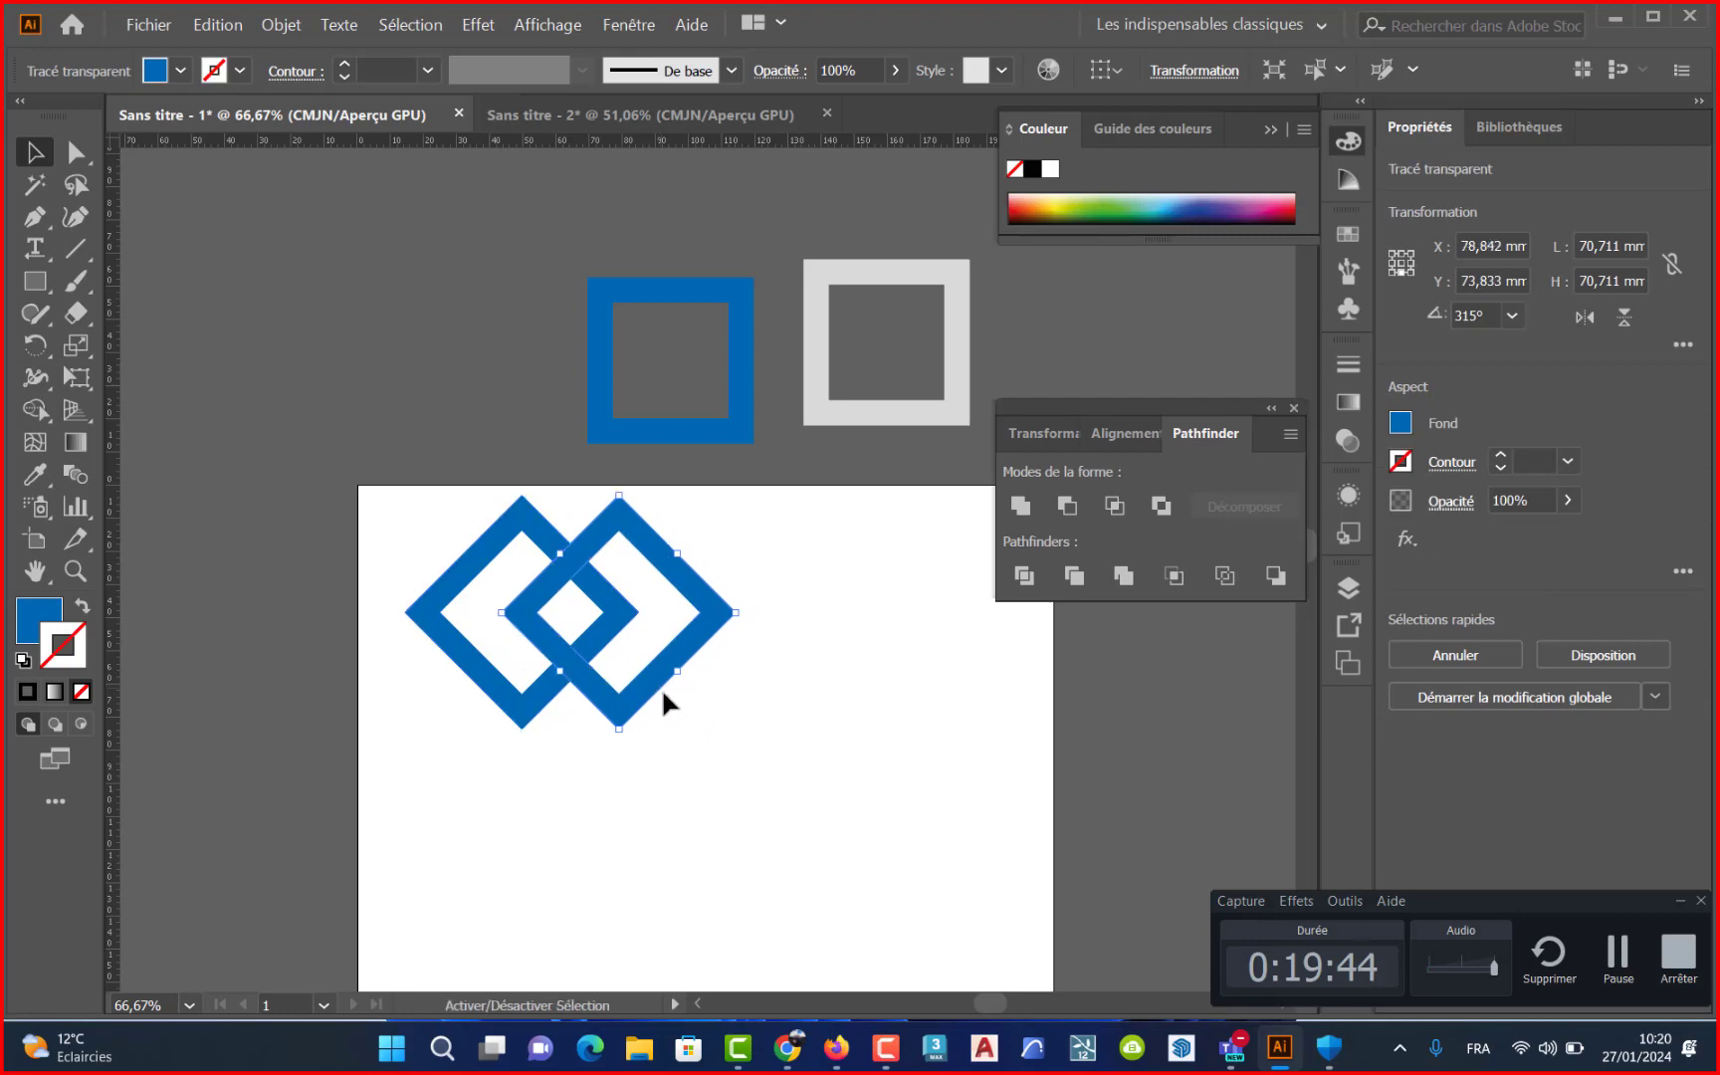
key("ctrl+d")
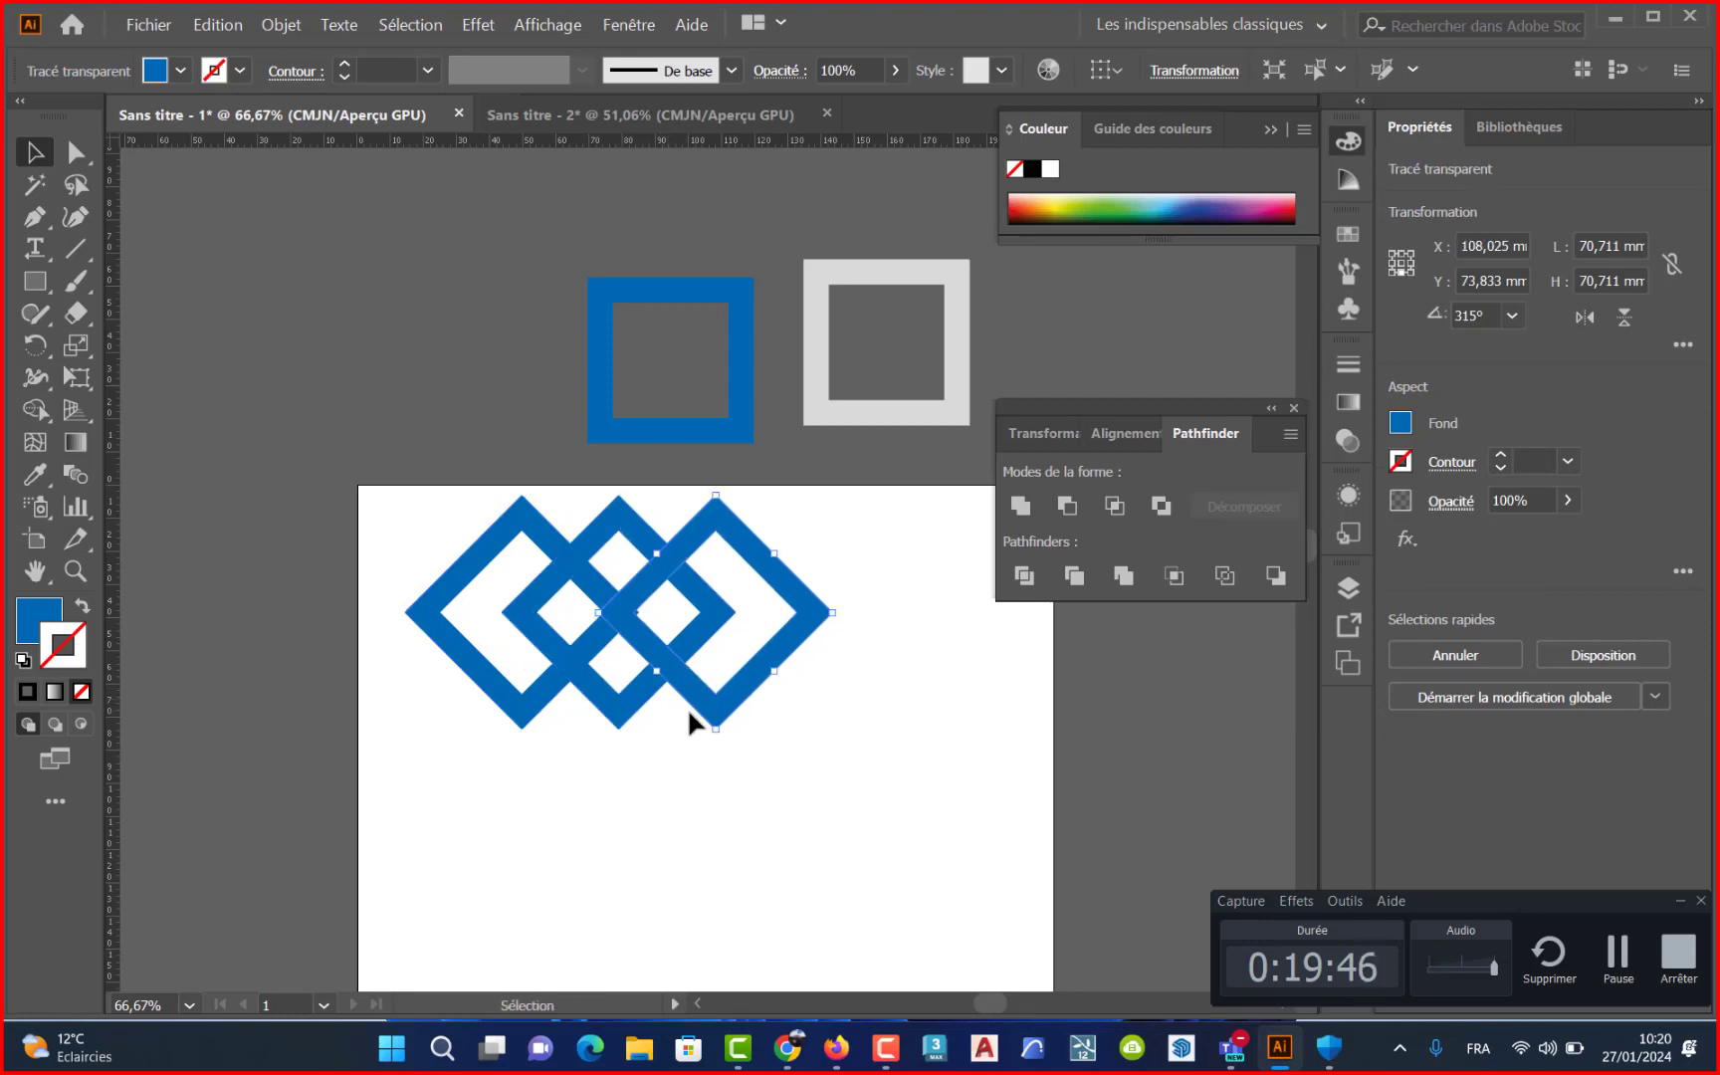
left_click(655, 699)
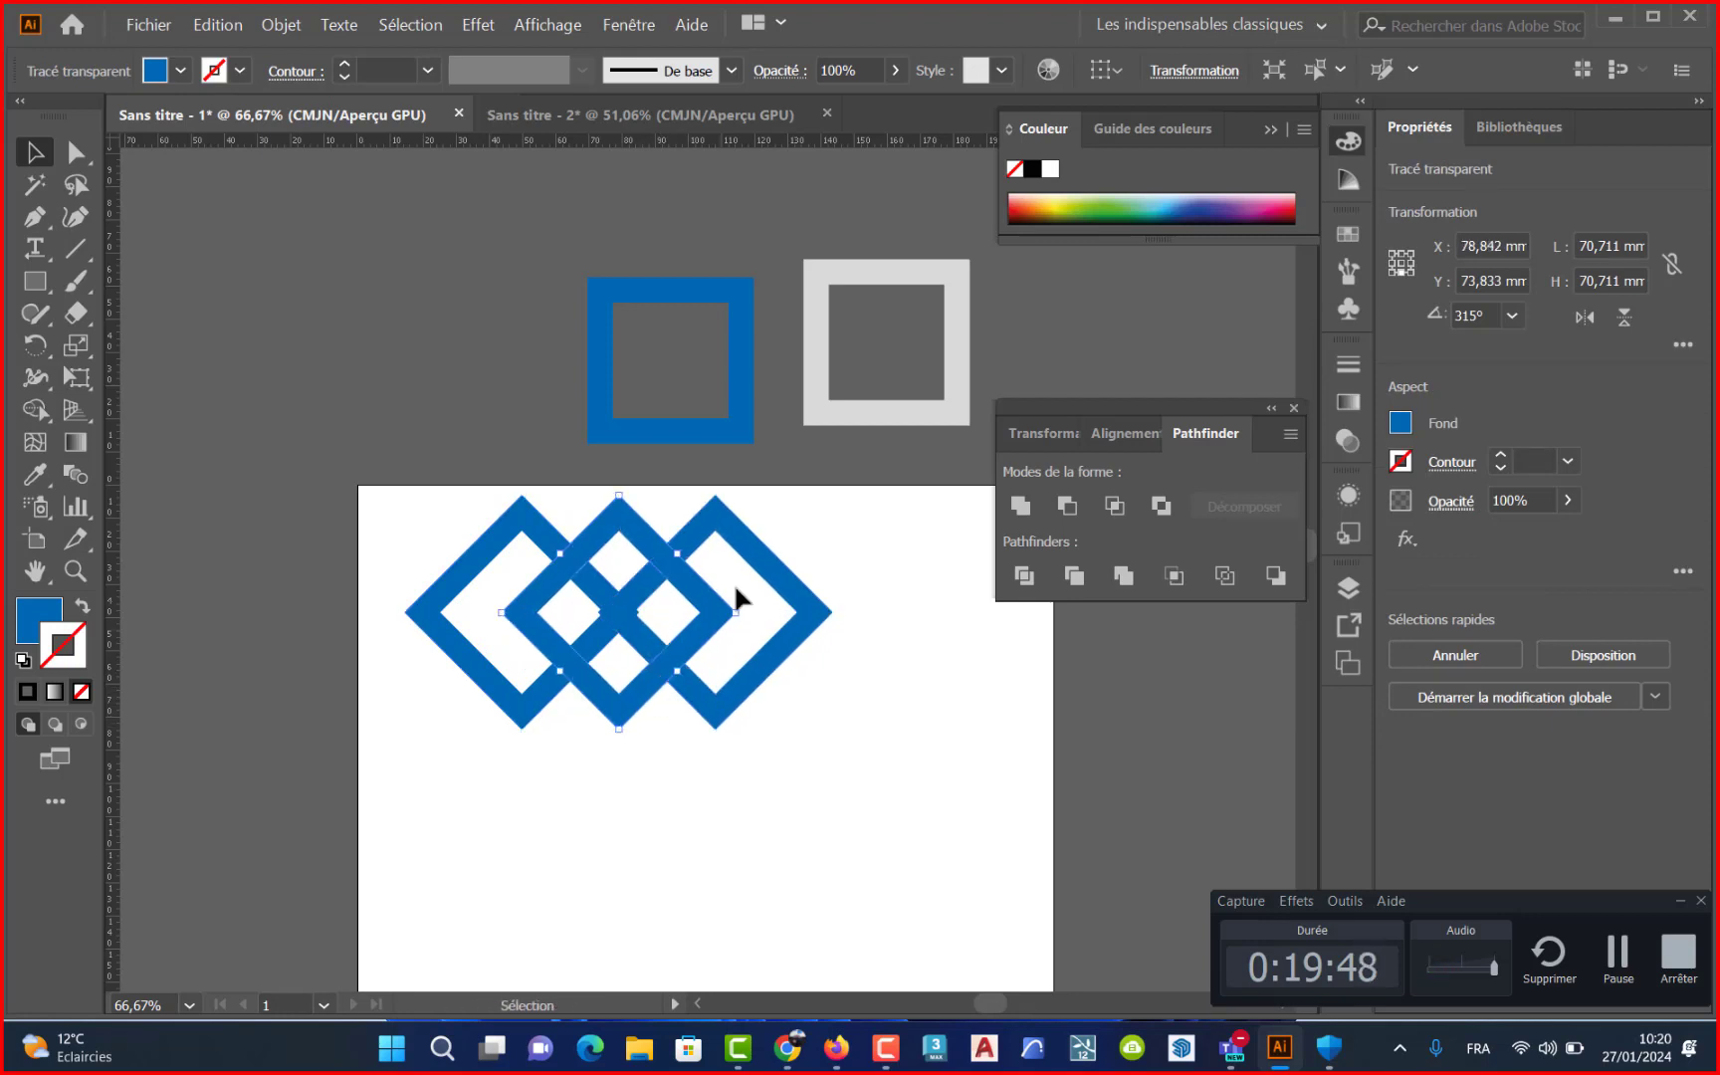
key("i")
left_click(834, 413)
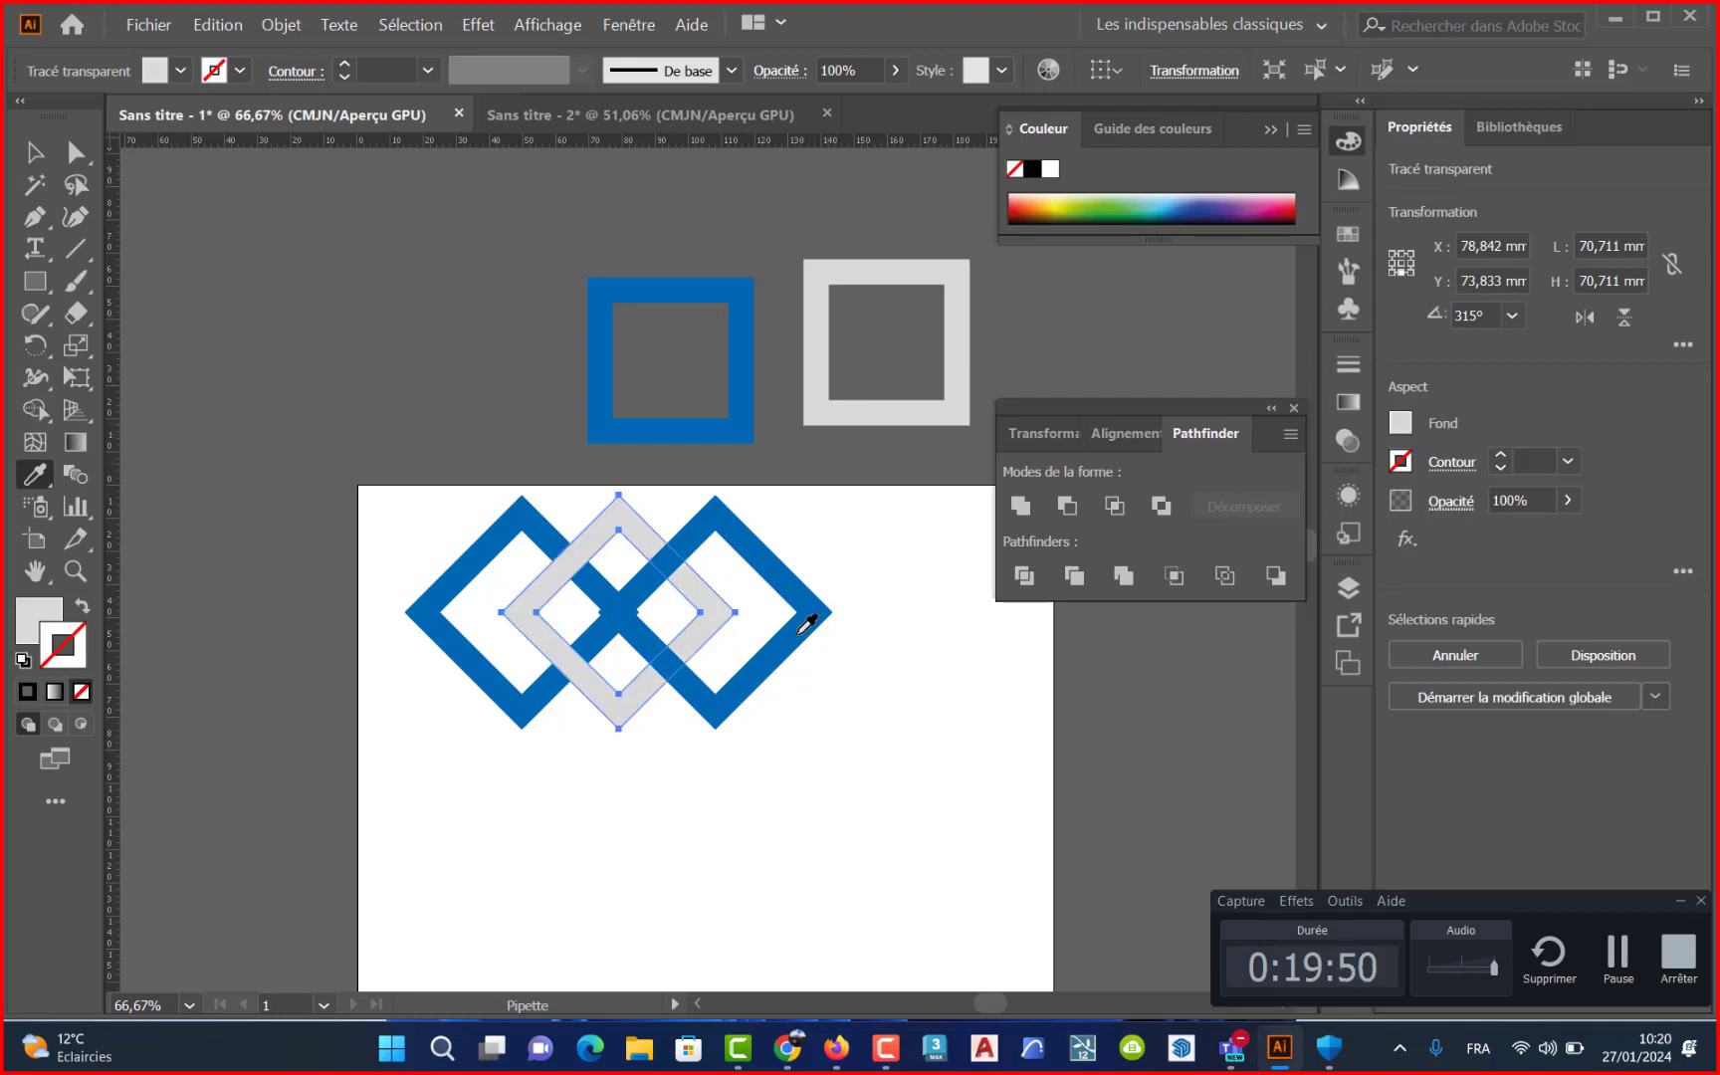
key("v")
left_click(759, 738)
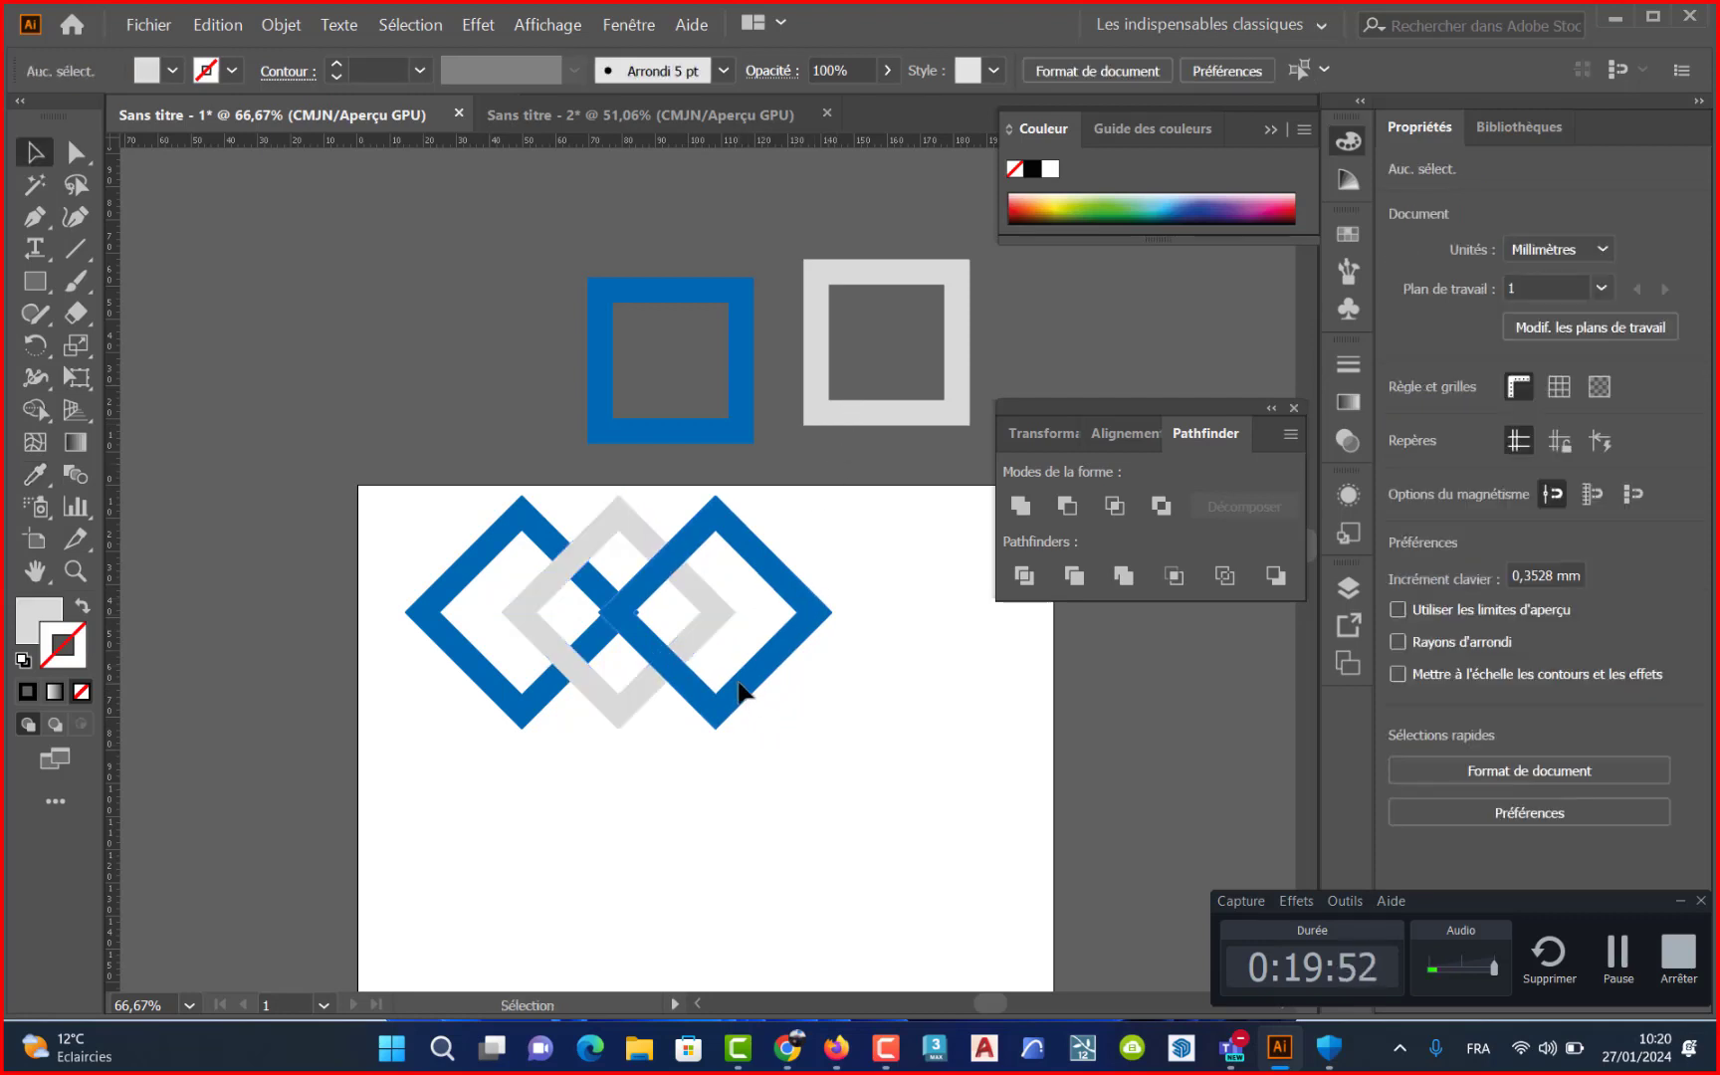
- Delete the right blue diamond and the grey middle diamond to redo the row
left_click(744, 705)
key("Delete")
left_click(677, 669)
key("Delete")
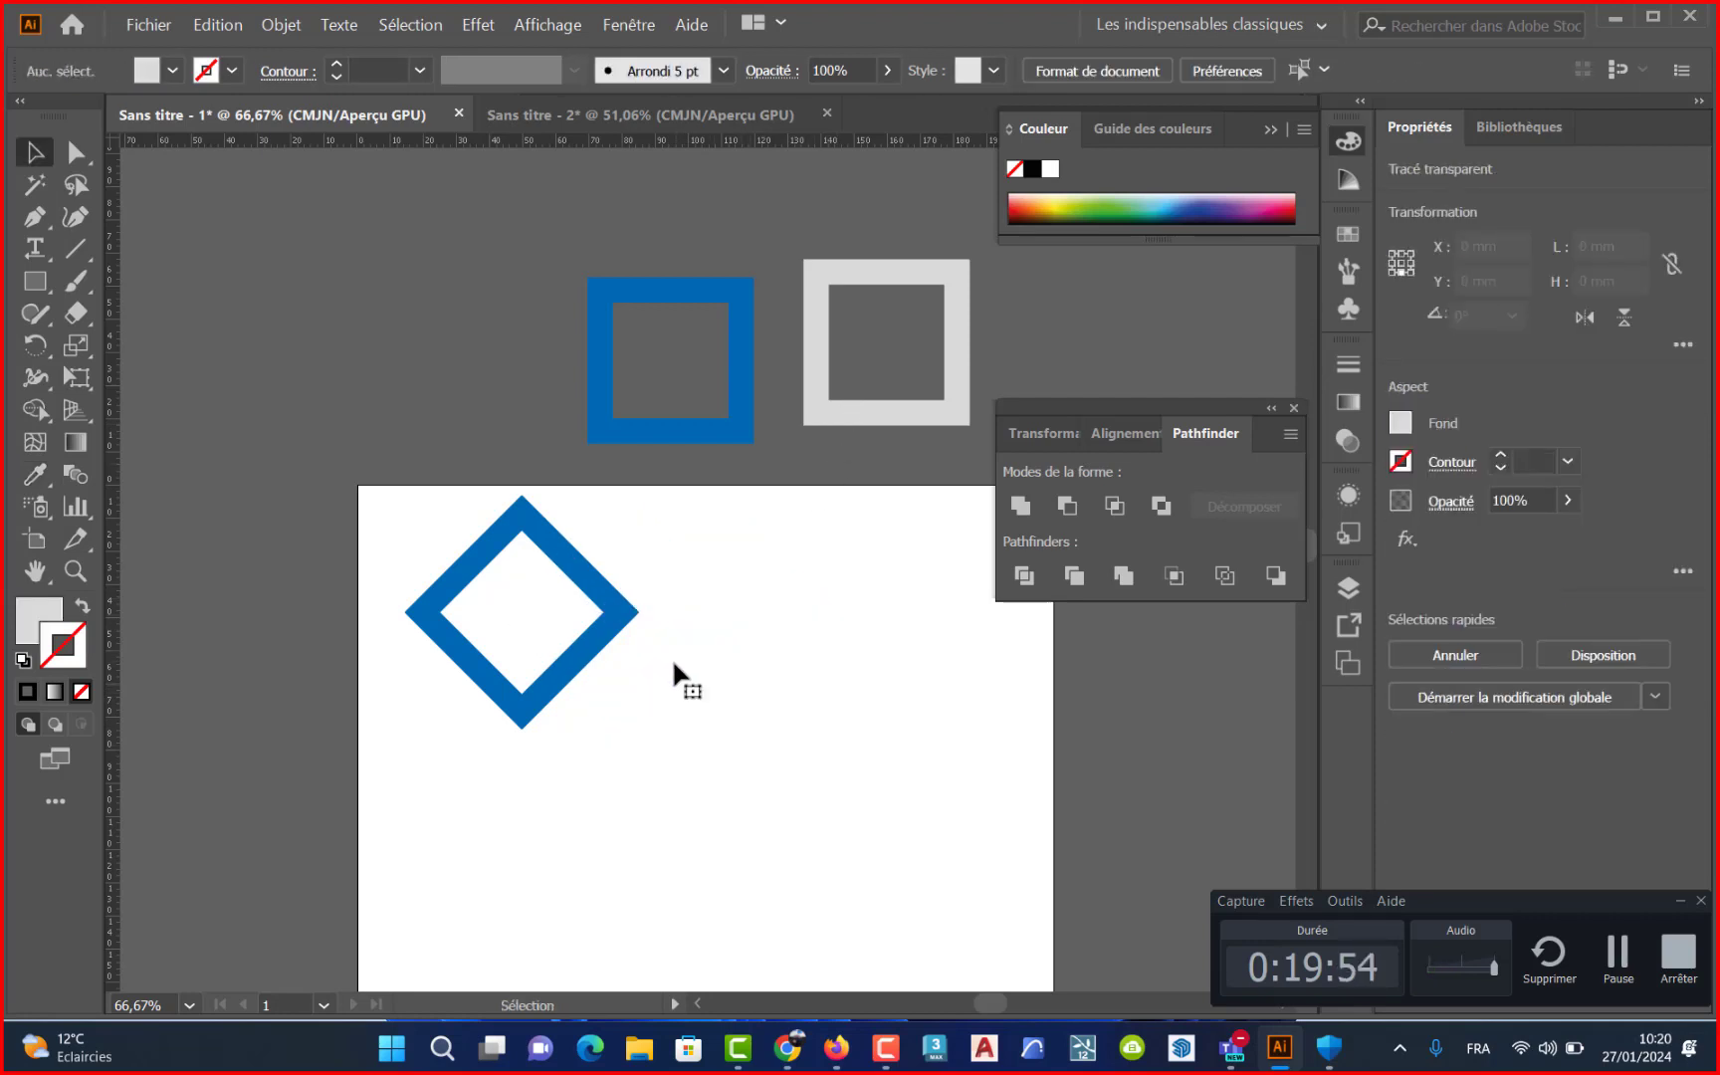
- Re-copy the blue diamond into an overlapping row of three, with the middle one light grey
left_click_drag(582, 671, 687, 669)
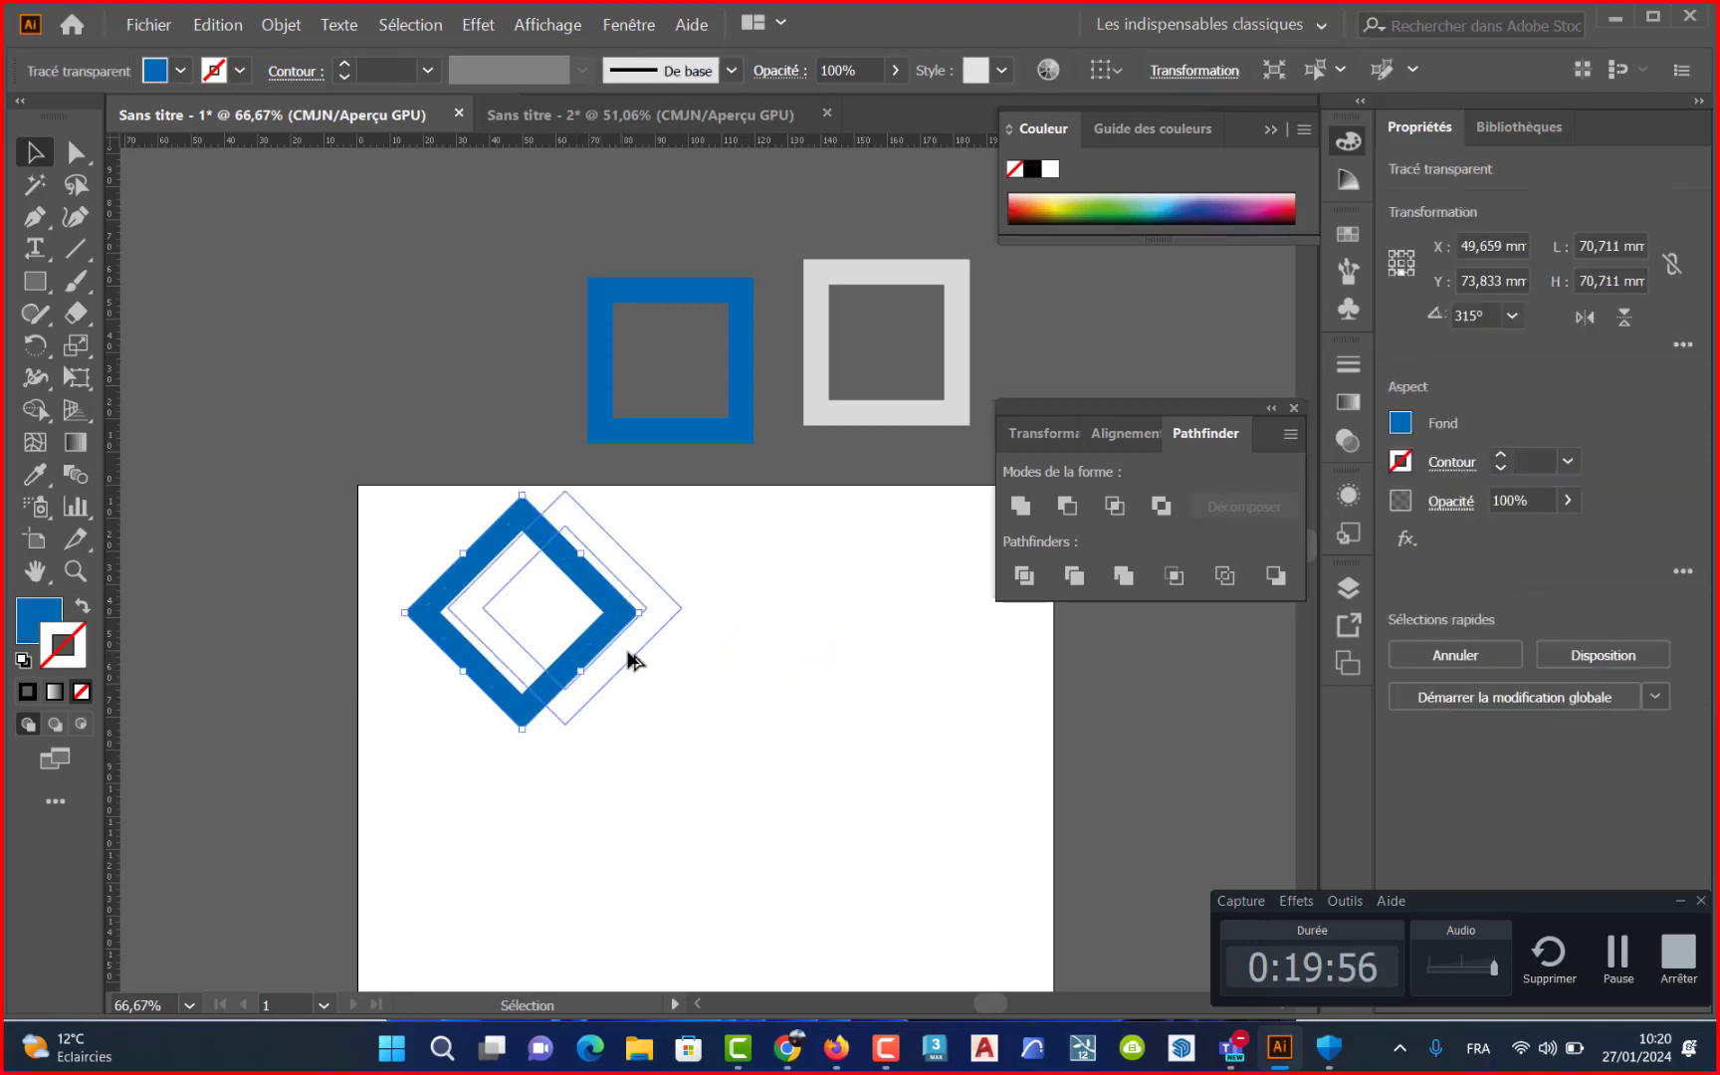
left_click_drag(686, 668, 697, 681)
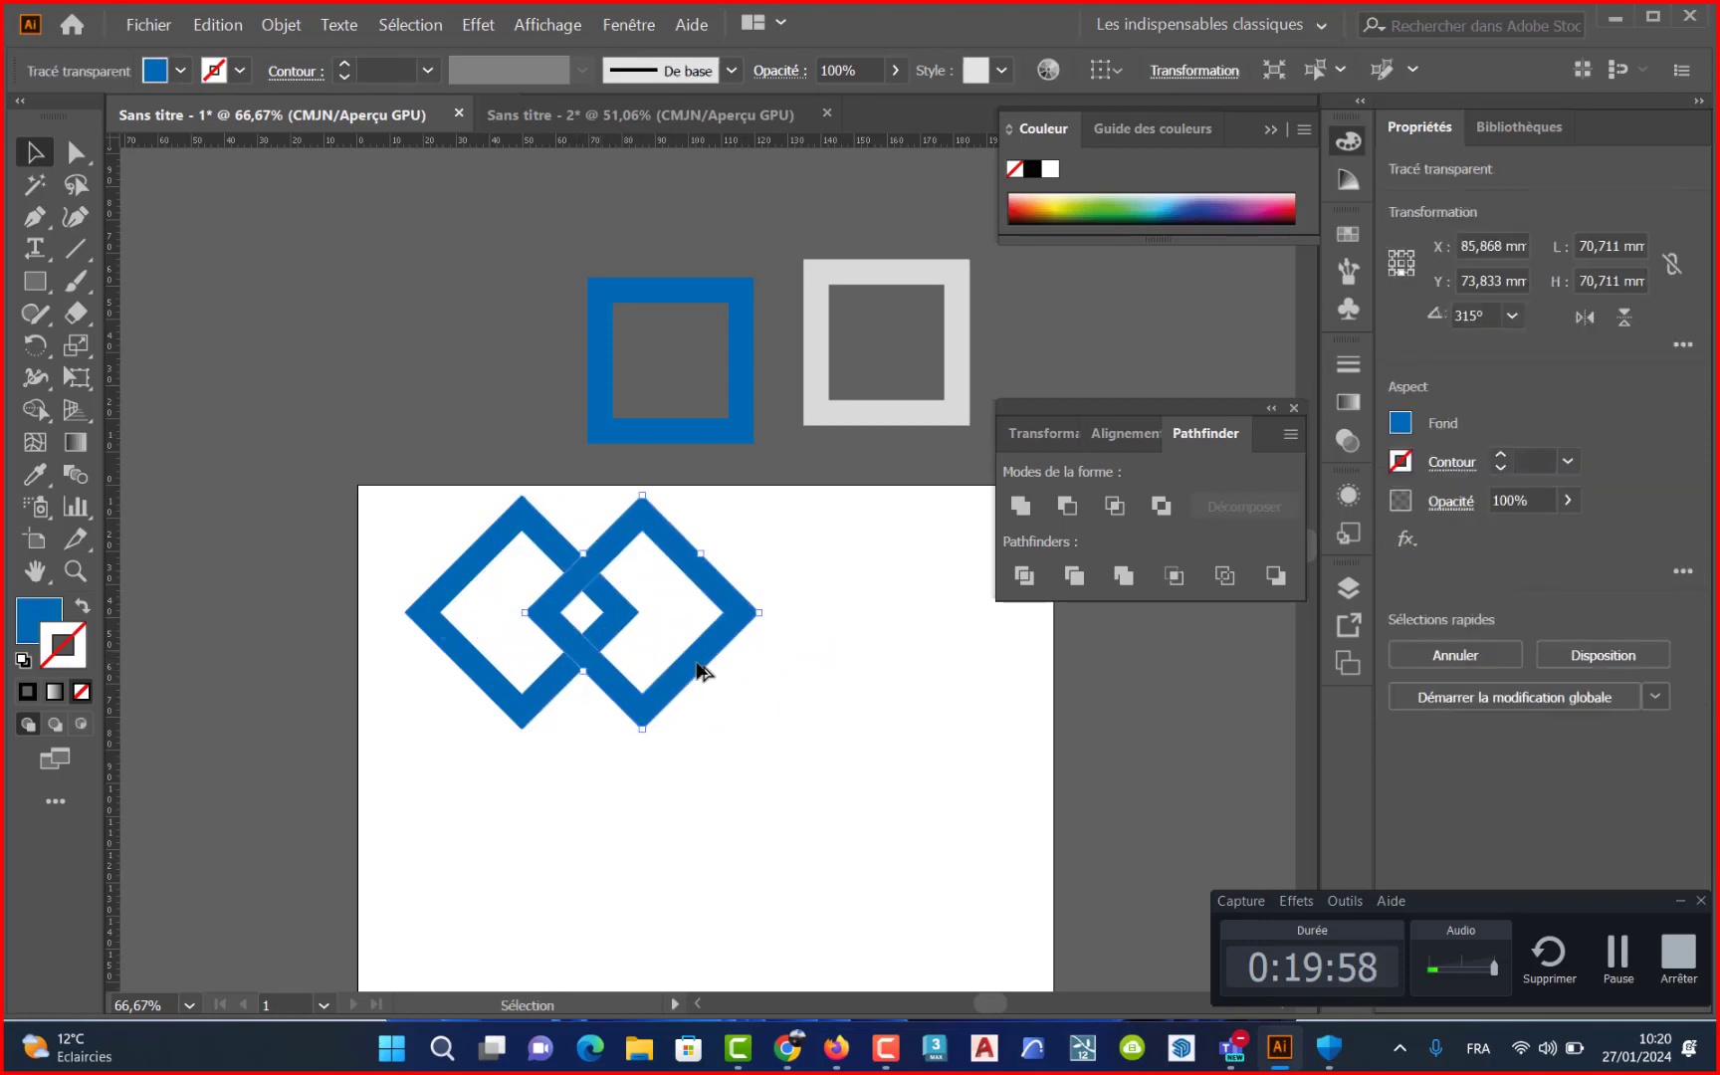
key("ctrl+d")
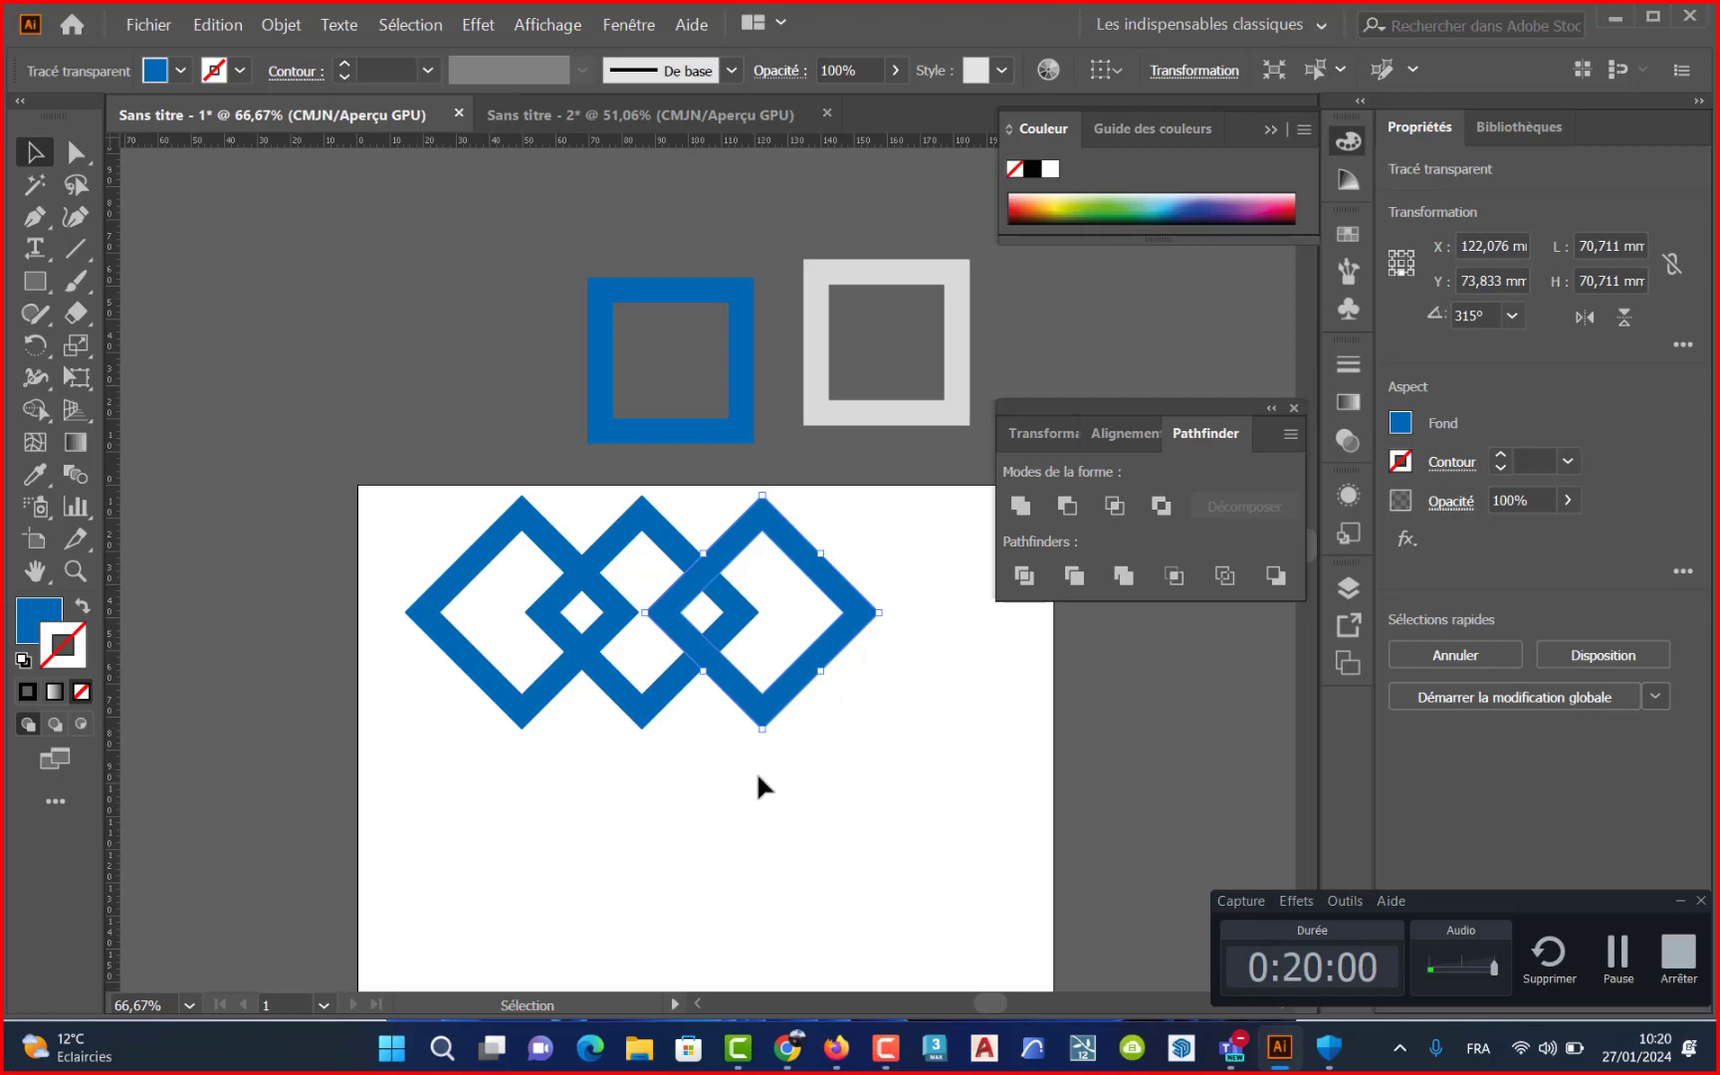
left_click(730, 787)
left_click(664, 702)
key("i")
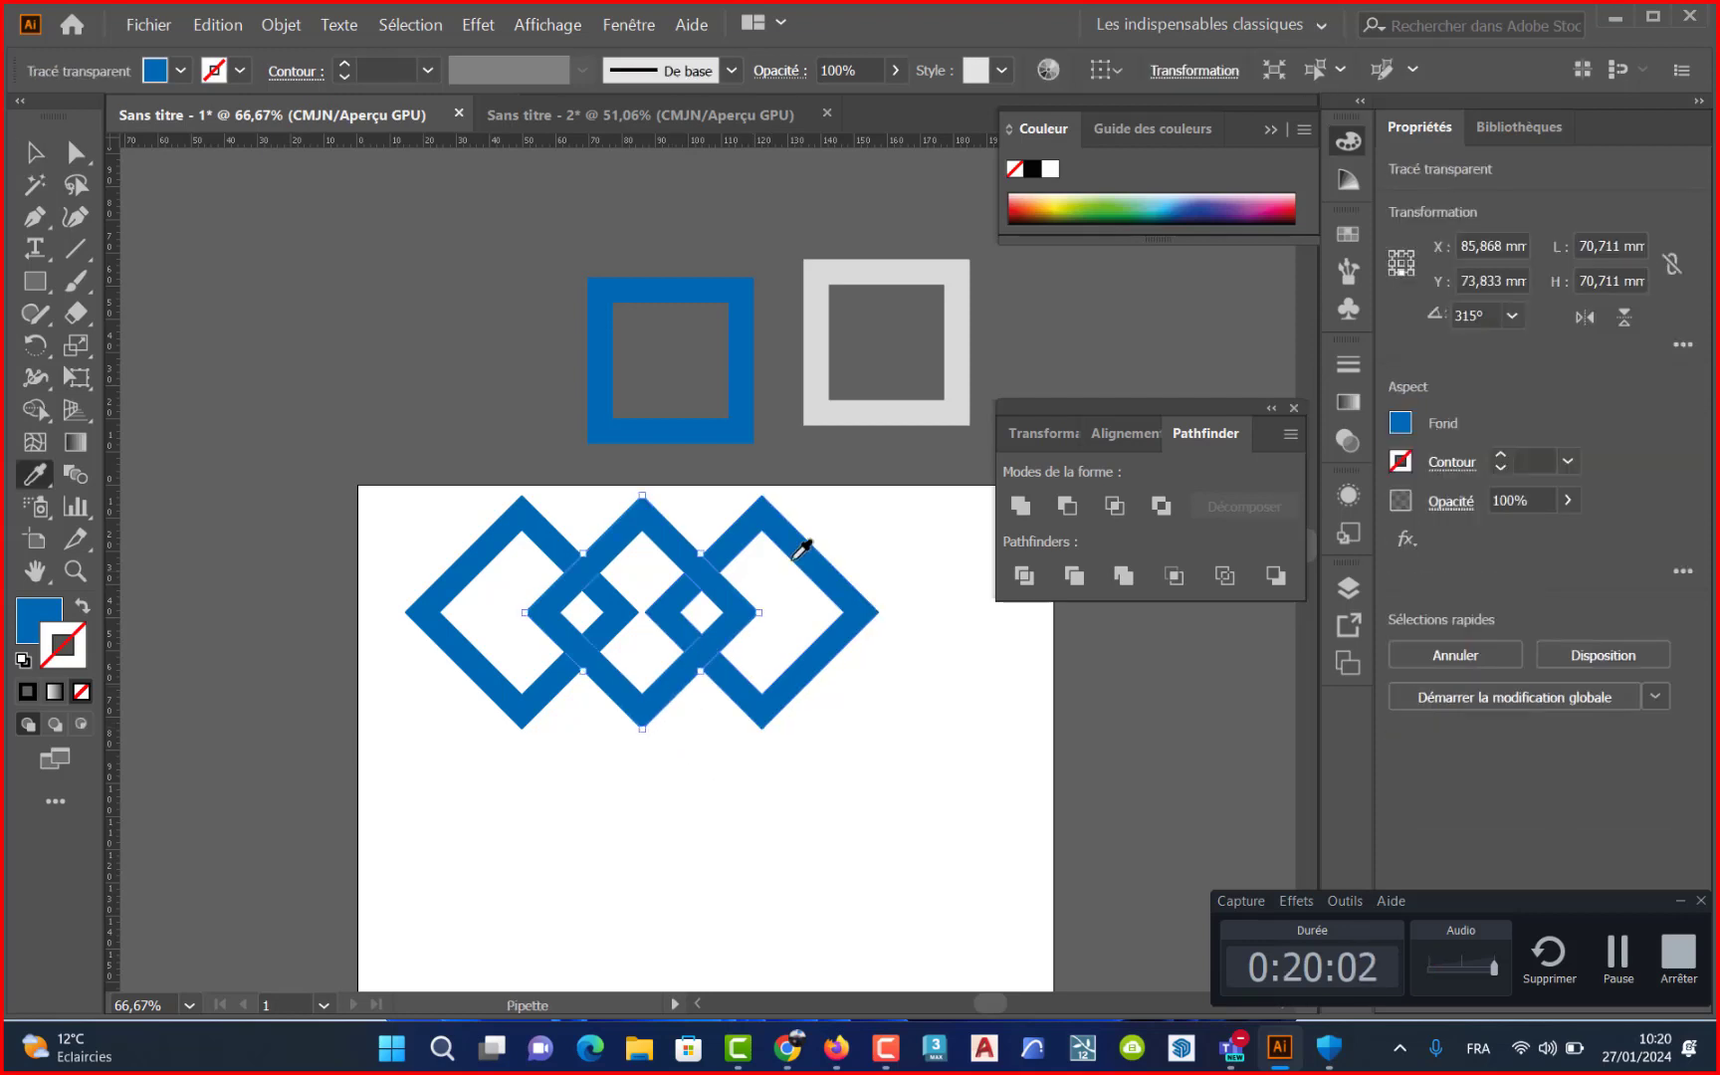
left_click(842, 421)
key("v")
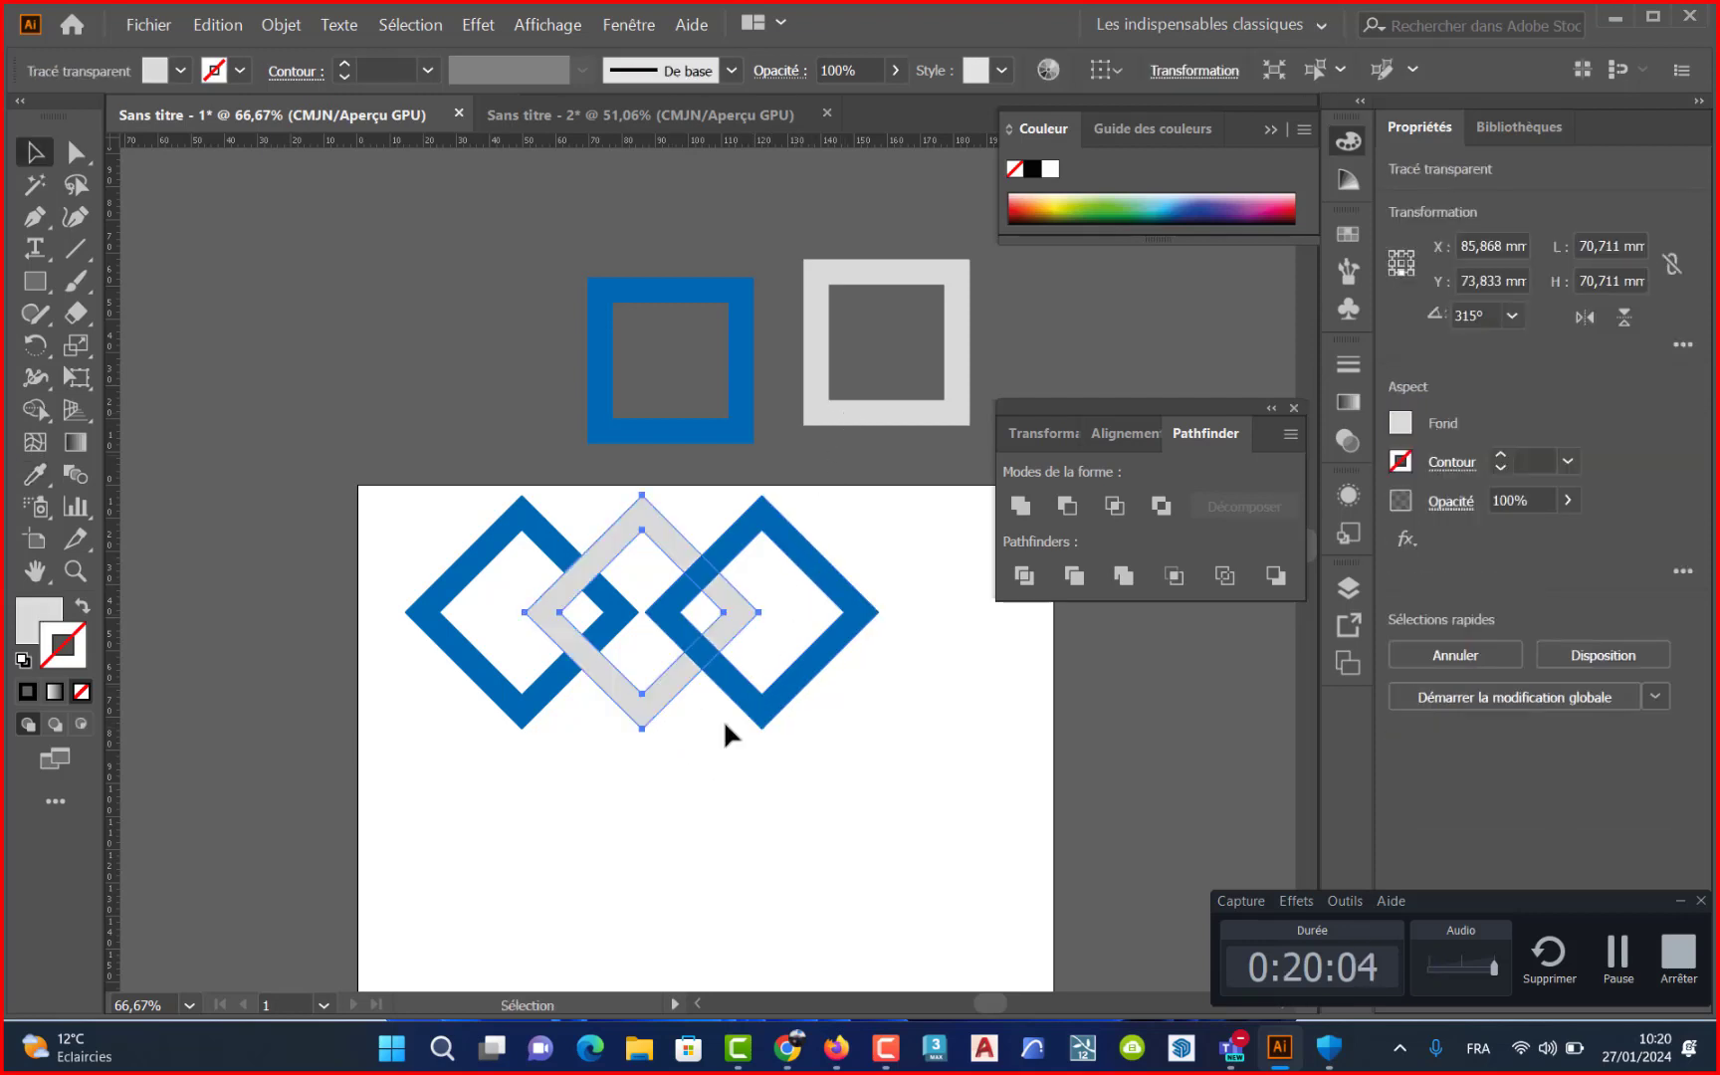
left_click(702, 777)
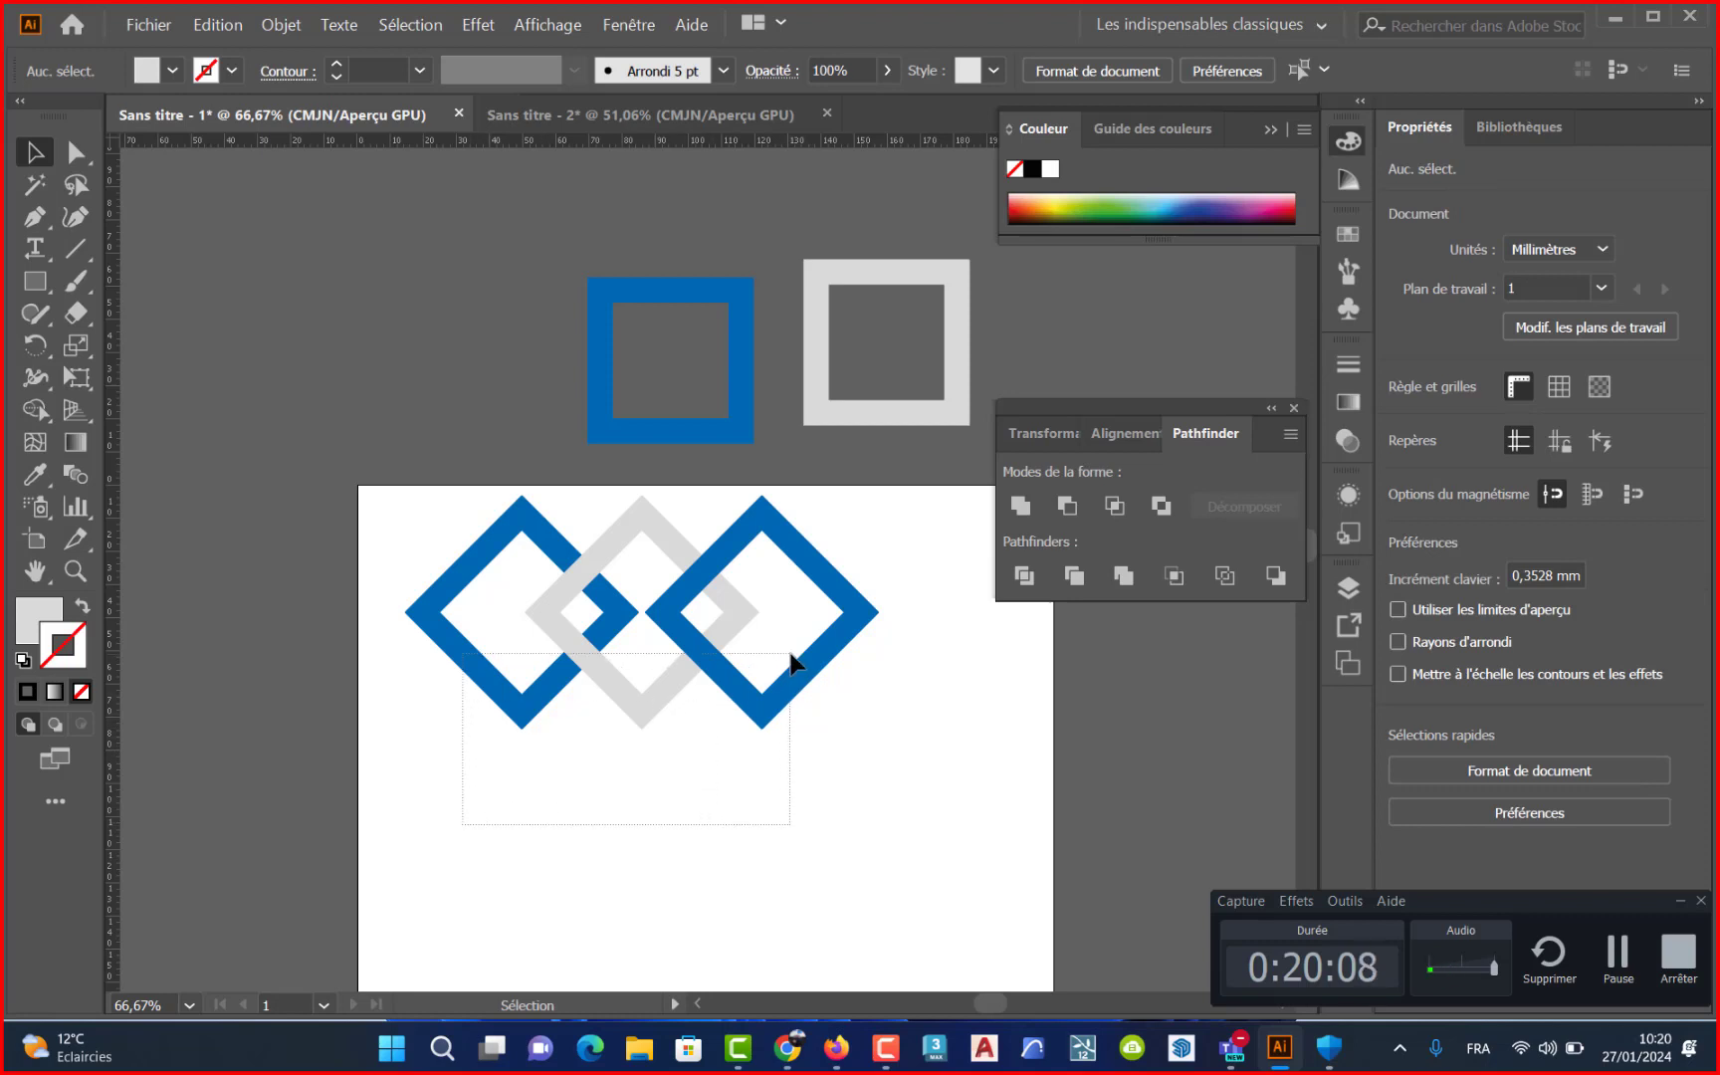
- Divide the three diamonds with Pathfinder Division and ungroup the resulting pieces
left_click_drag(524, 811, 791, 654)
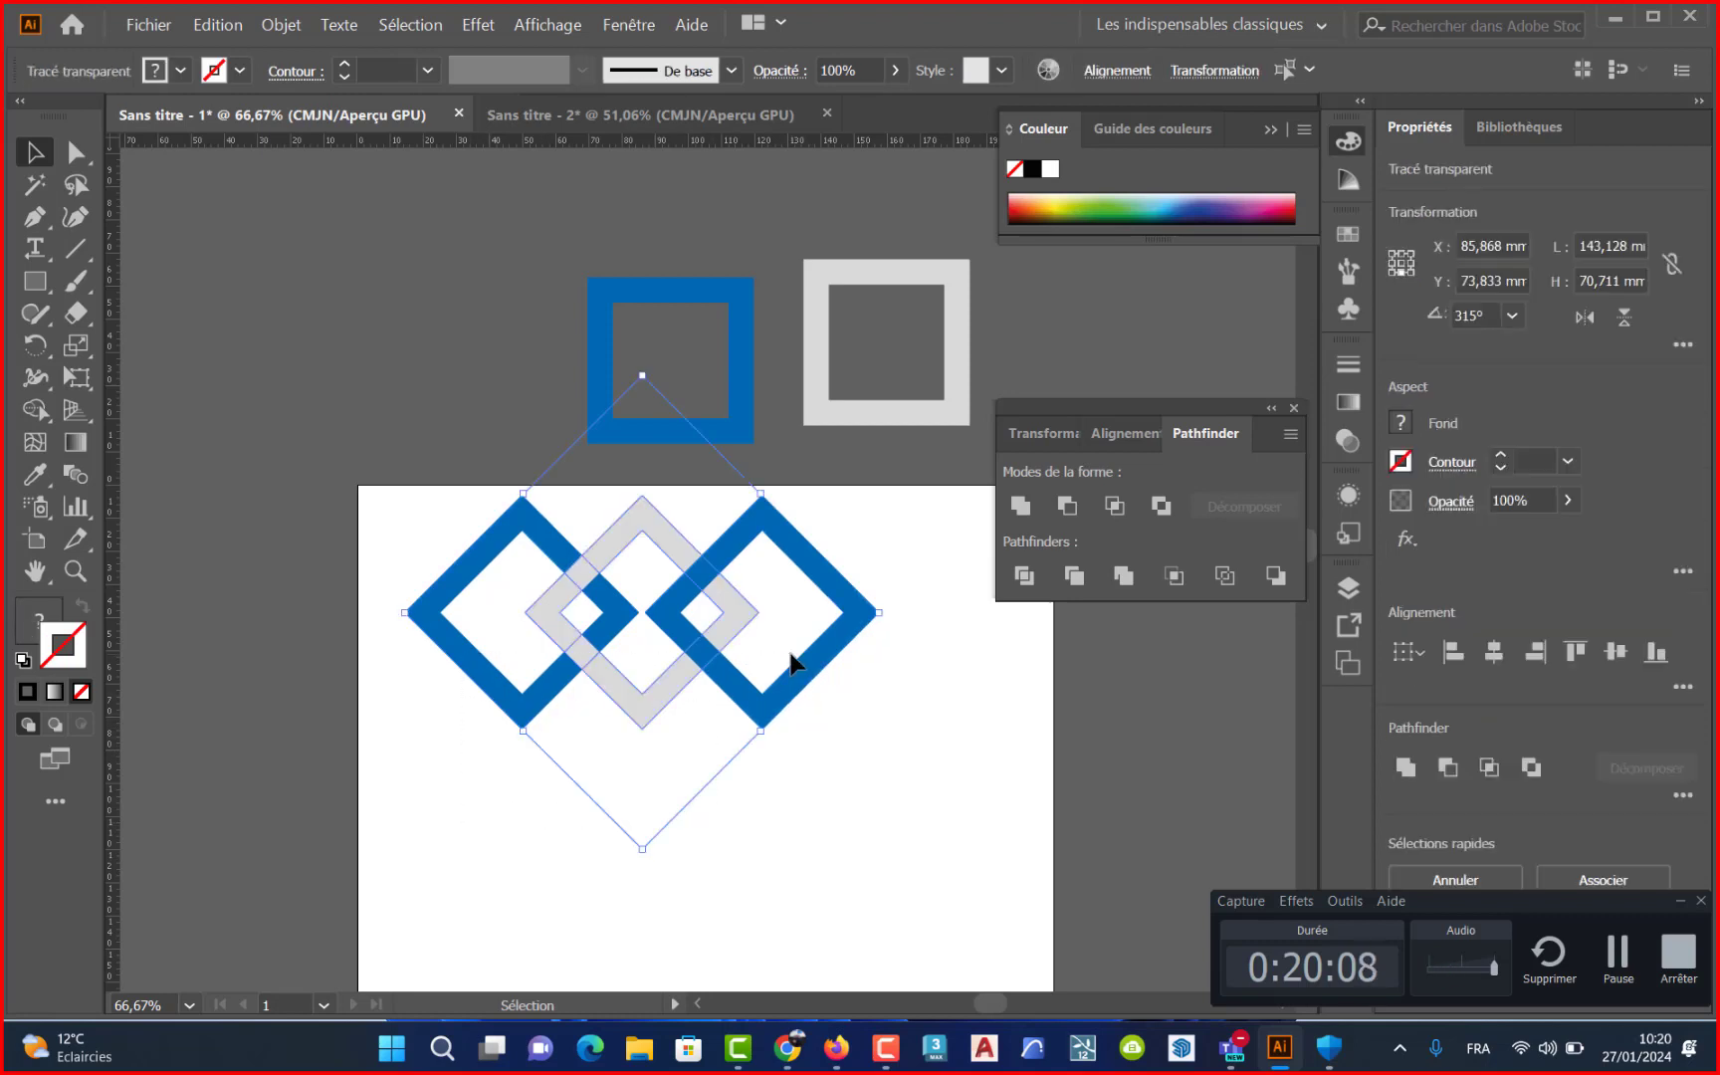
left_click(1023, 575)
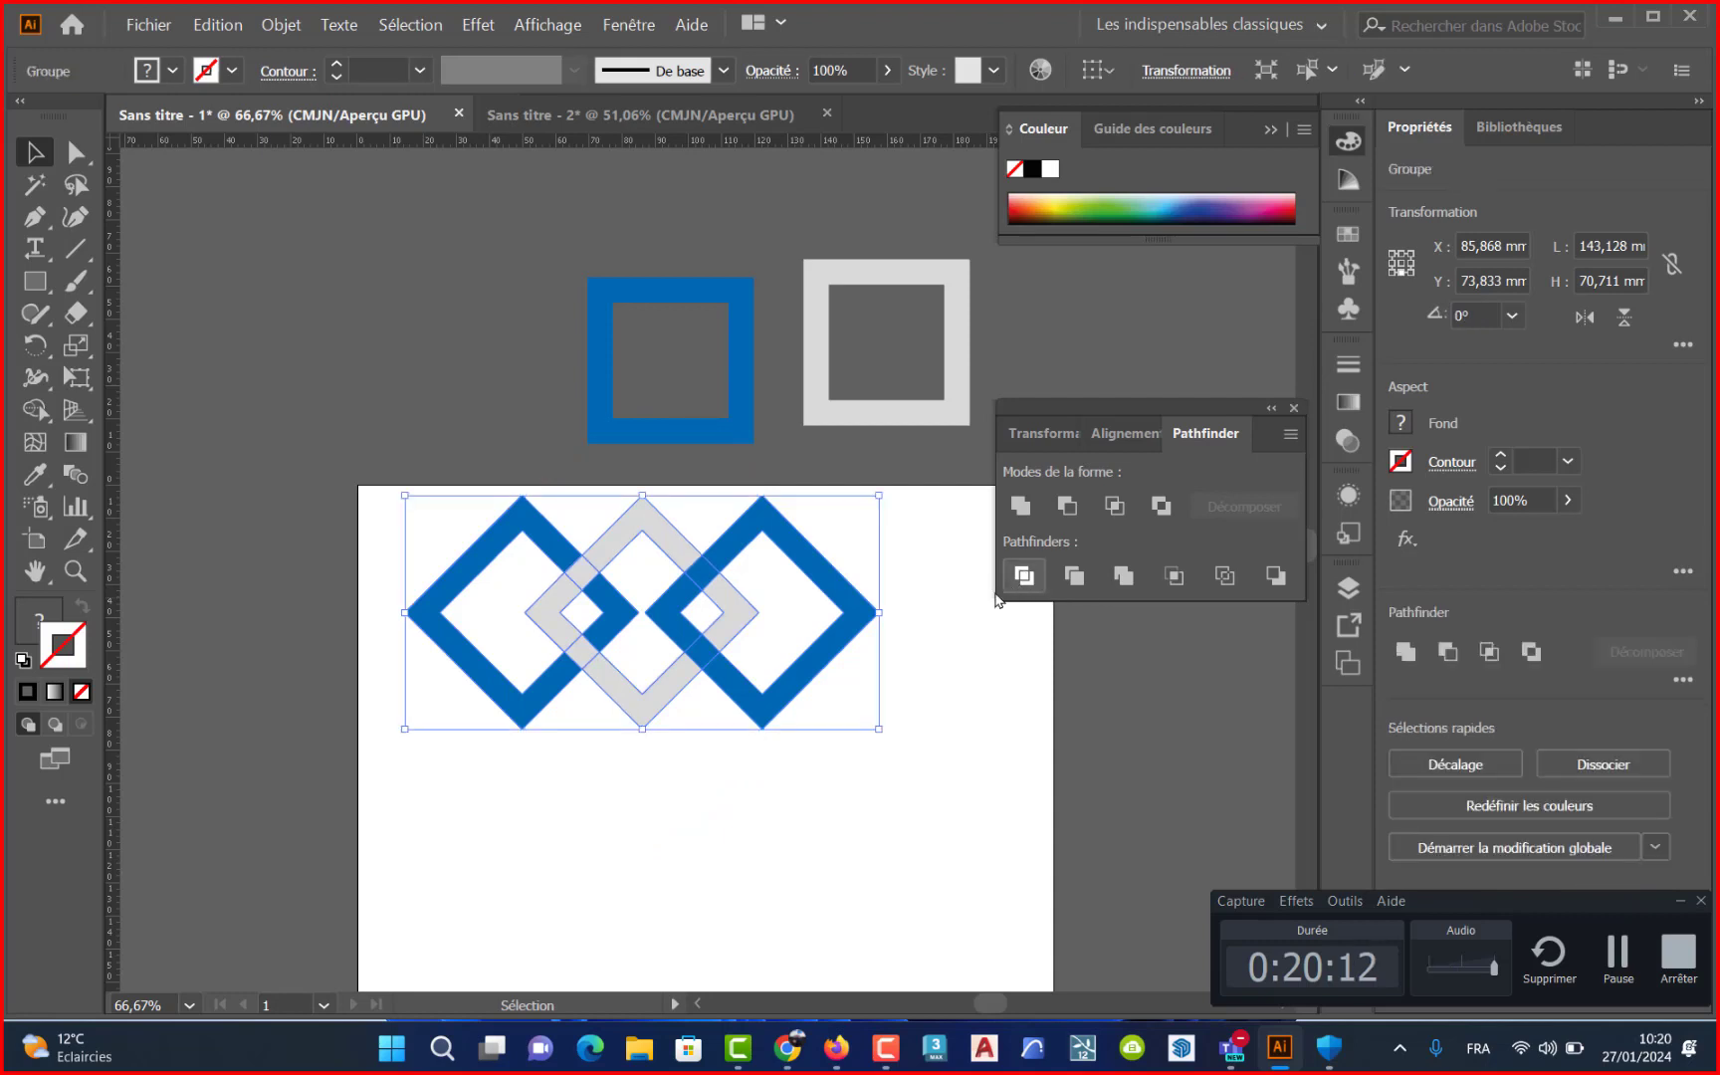
right_click(716, 652)
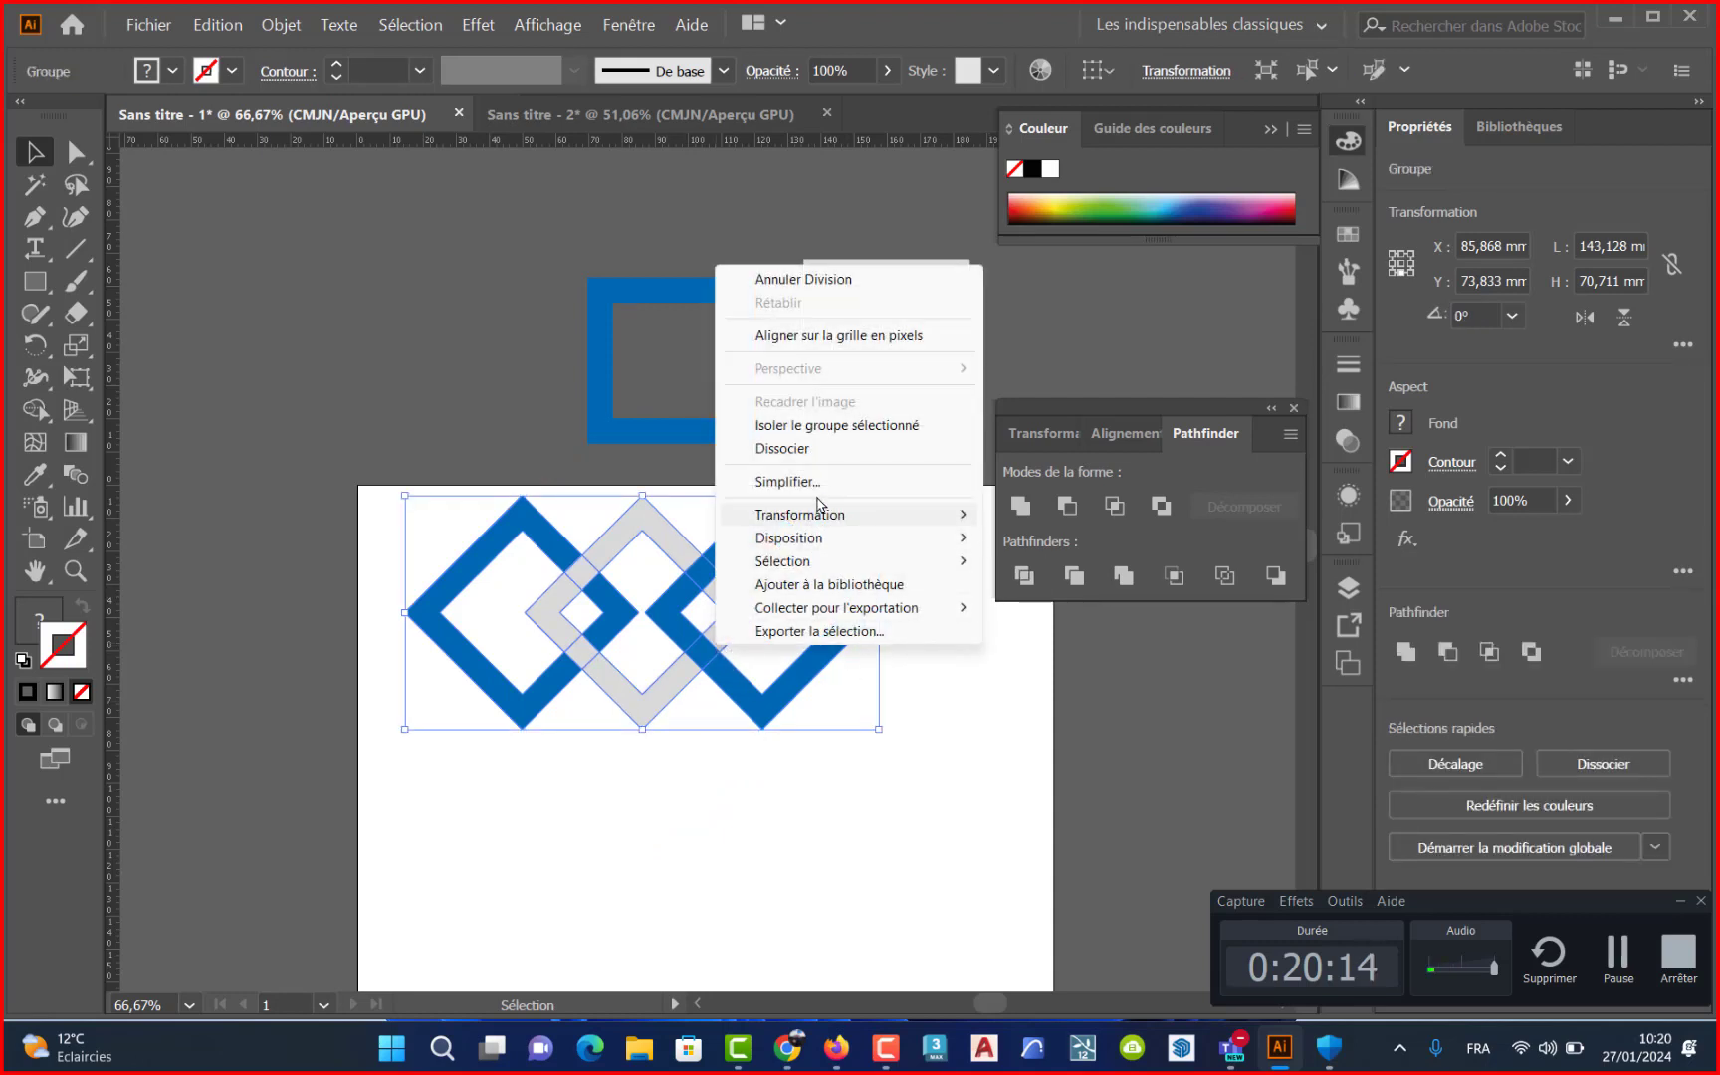
left_click(825, 448)
left_click(709, 759)
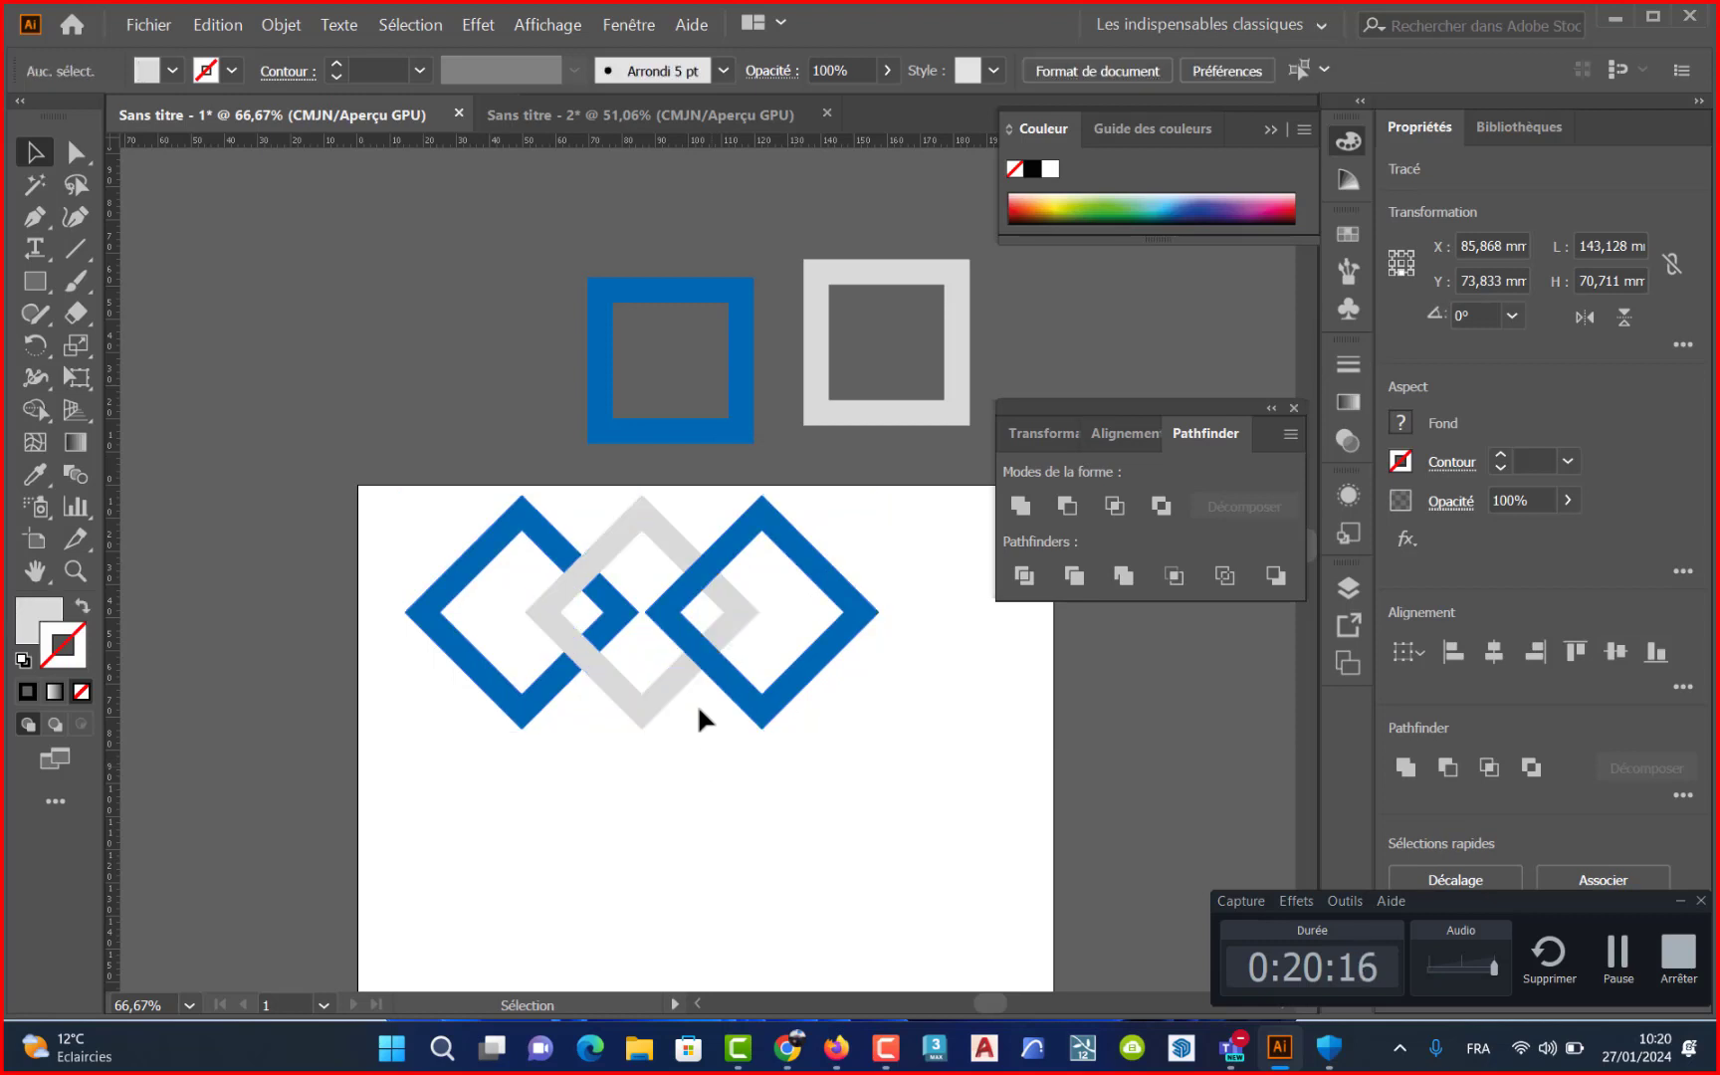
scroll(662, 641, "up", 3)
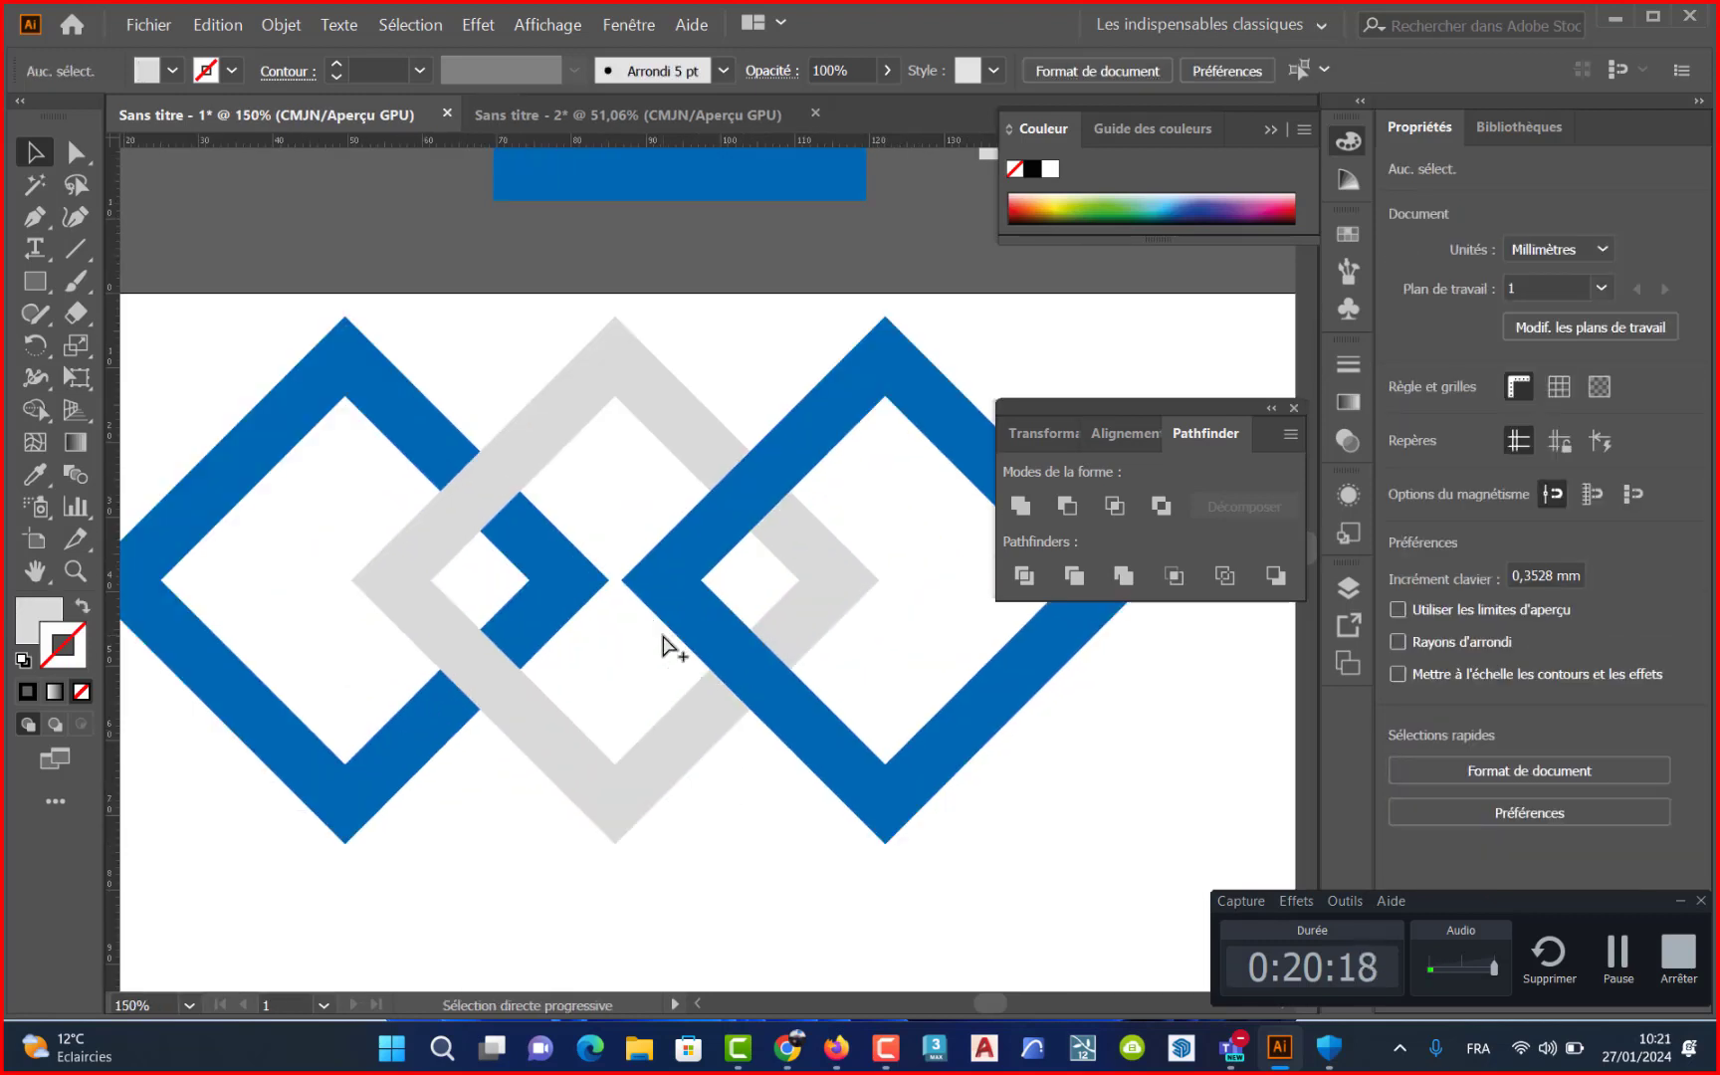
scroll(662, 641, "down", 1)
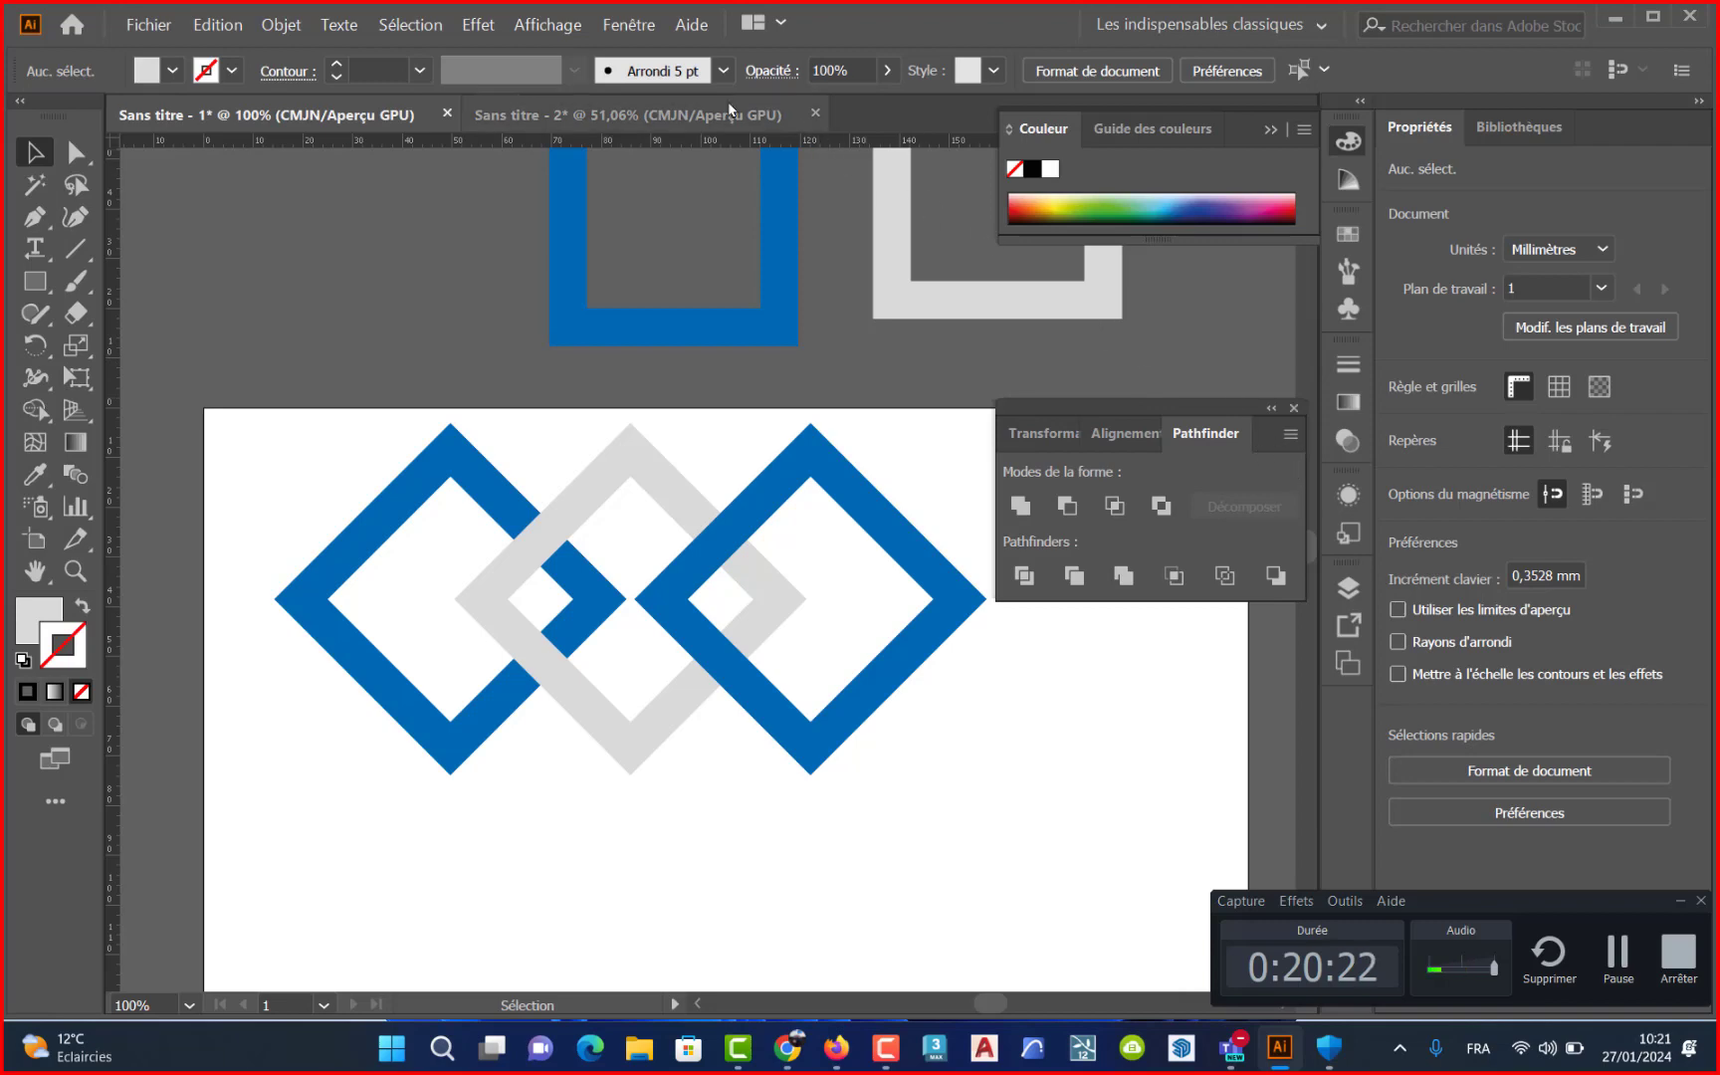
left_click(628, 25)
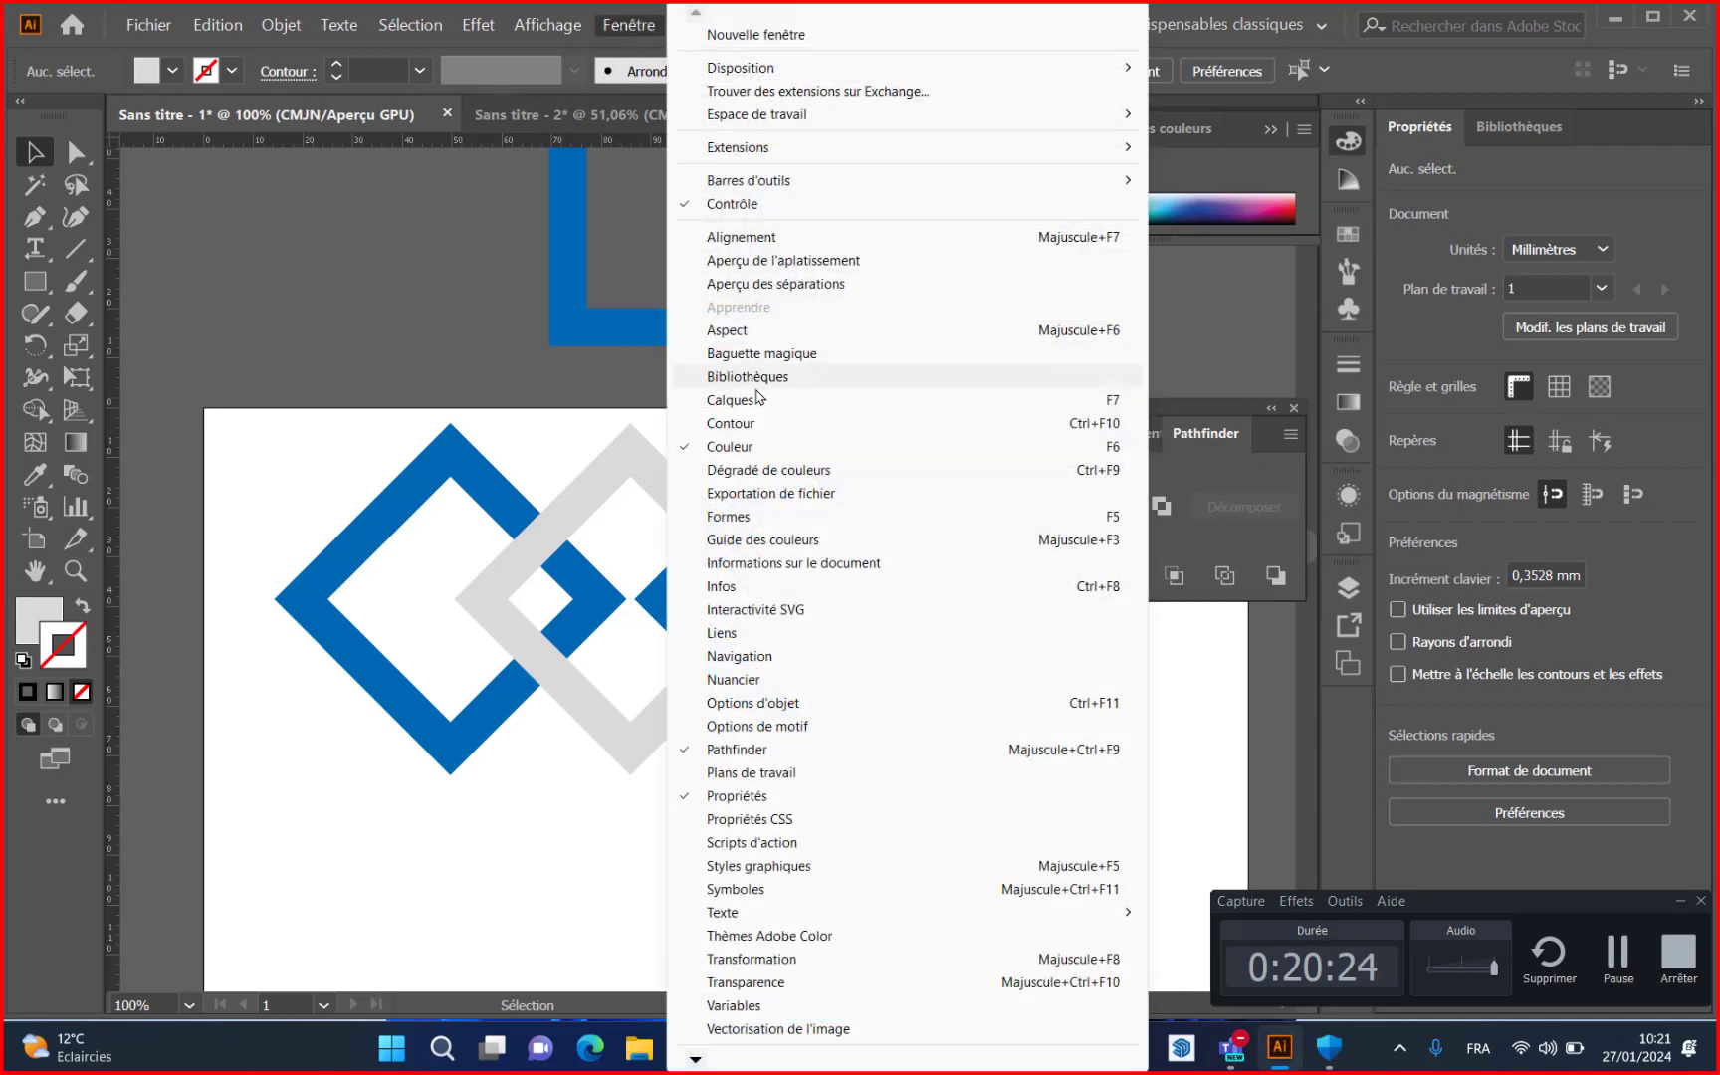
- Show the Swatches panel and eyedrop blue onto the top-left crossing piece
left_click(761, 681)
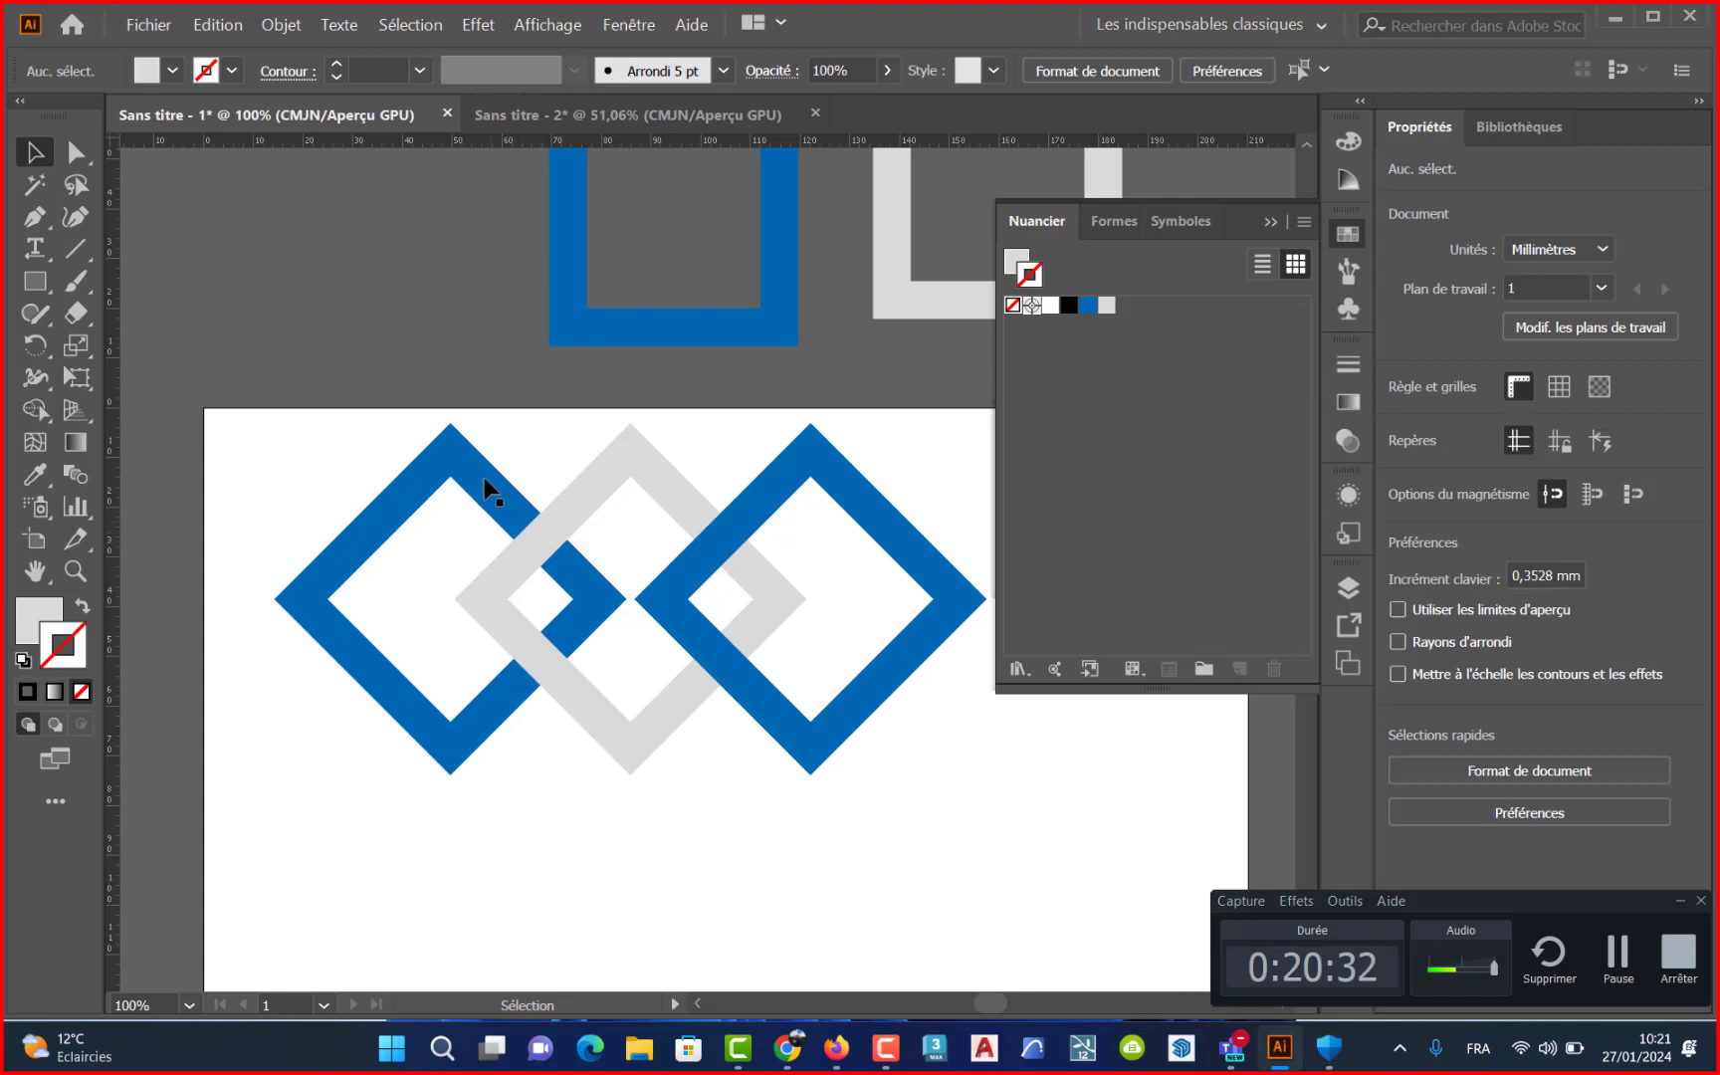
left_click(548, 542)
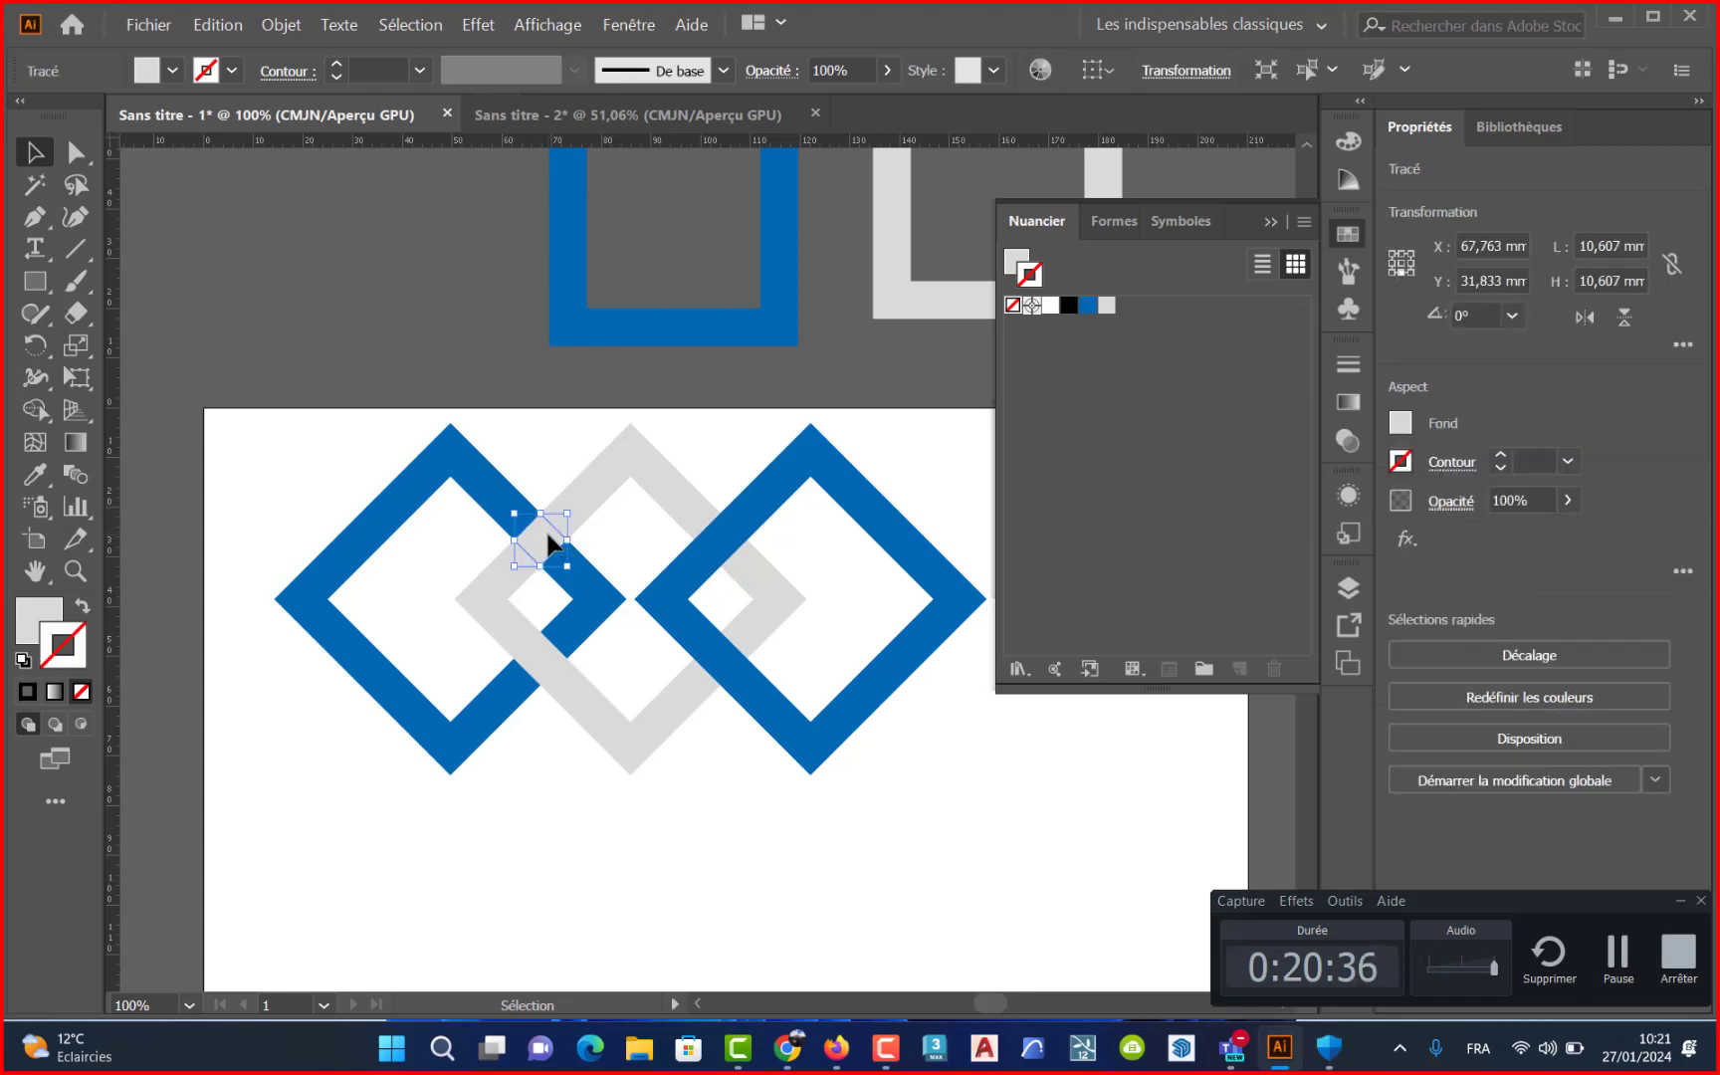
key("i")
left_click(519, 494)
key("v")
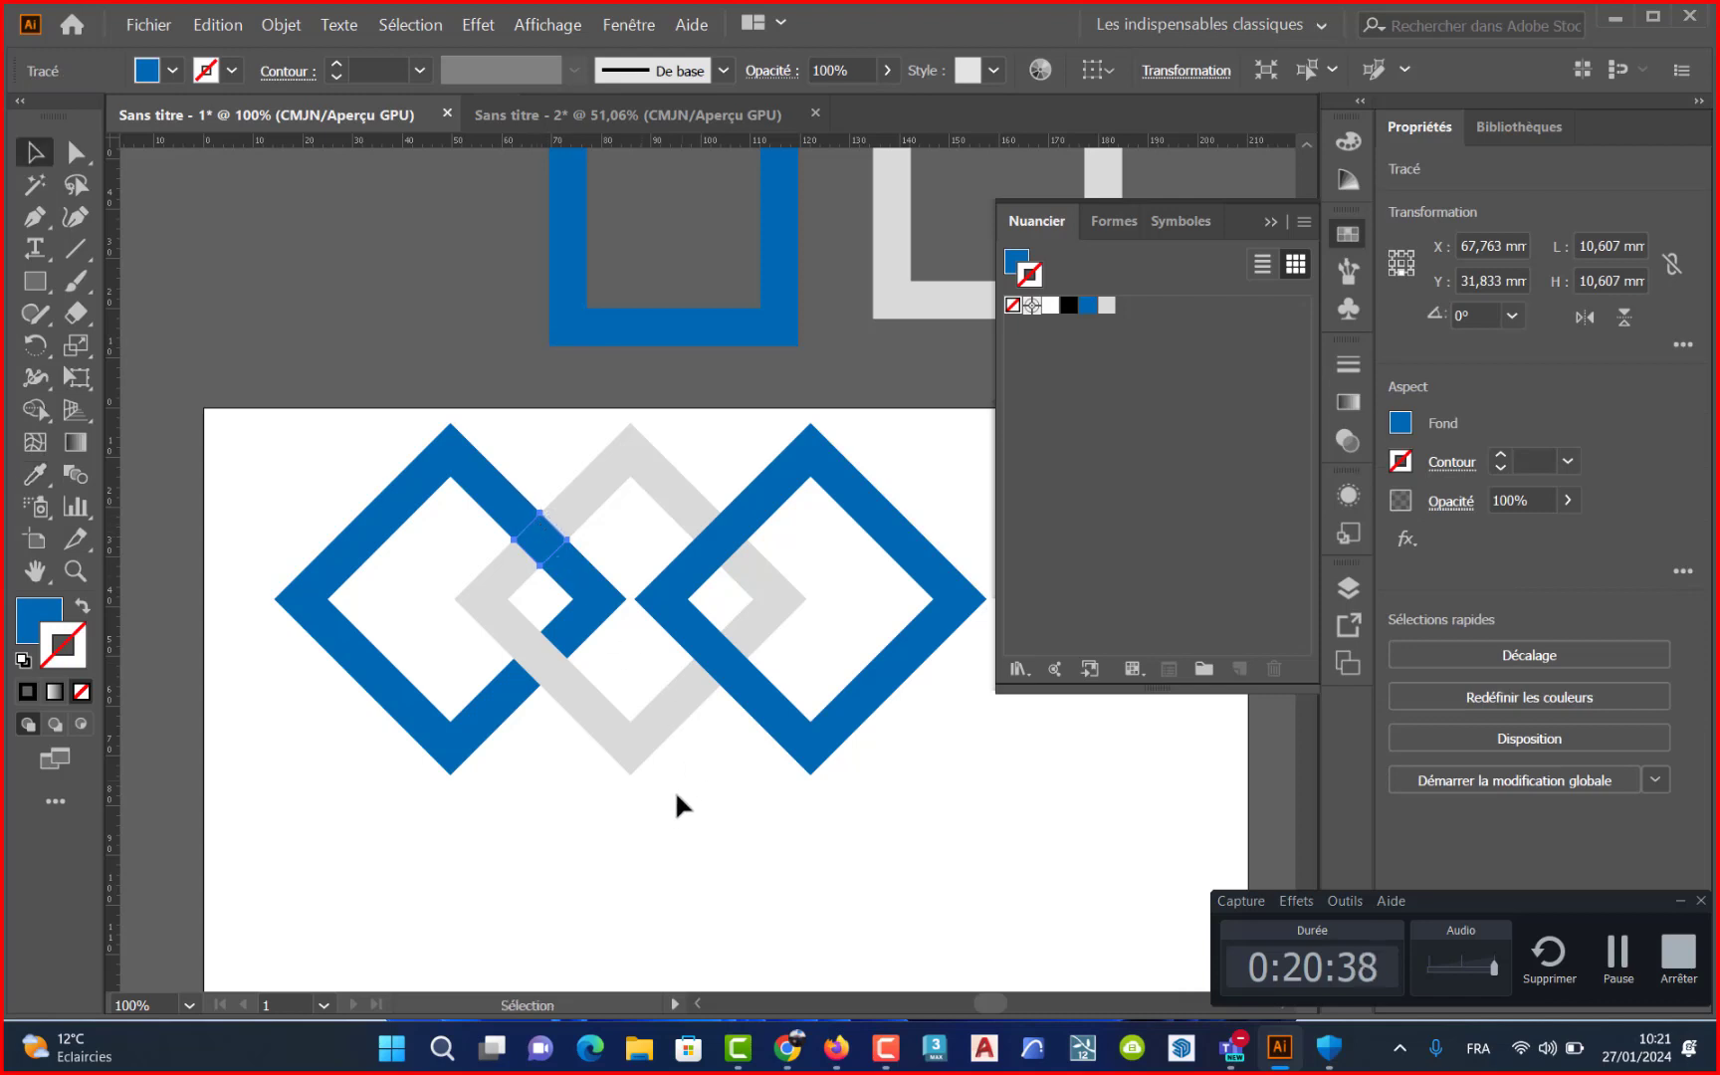
left_click(680, 826)
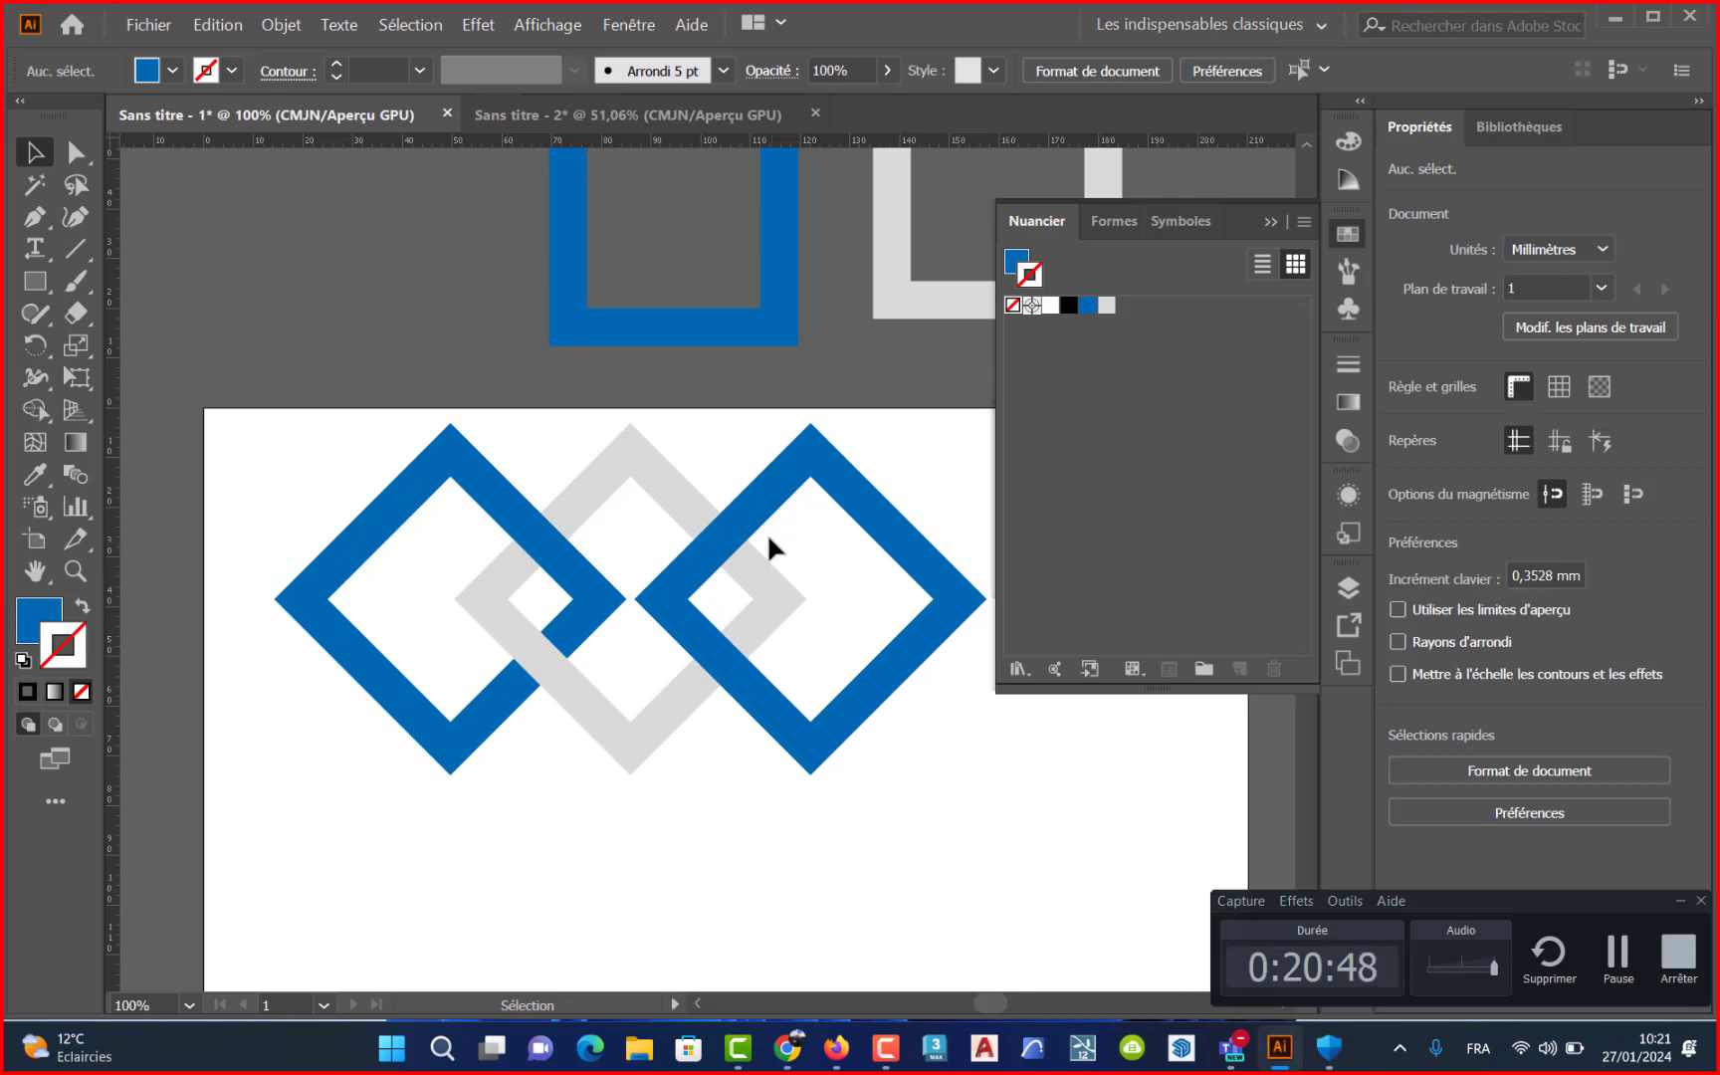
- Recolour the crossing piece between the grey and right diamonds light grey
left_click(729, 546)
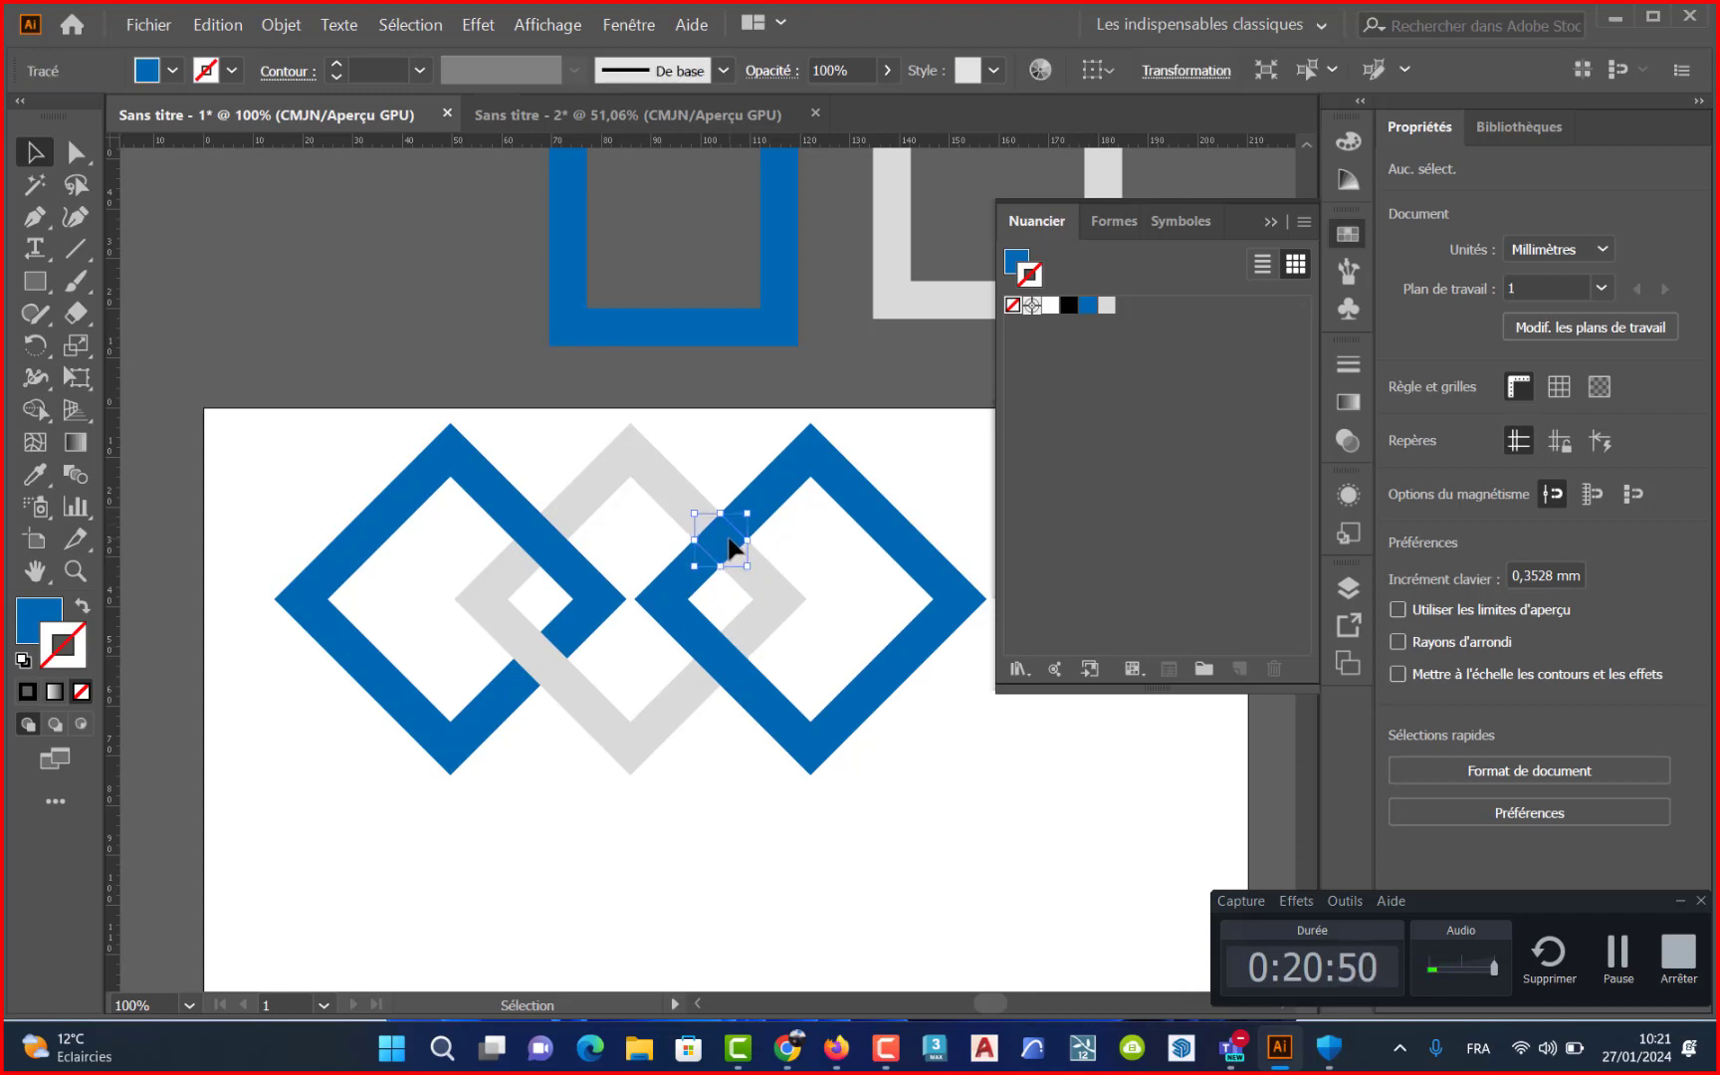
key("i")
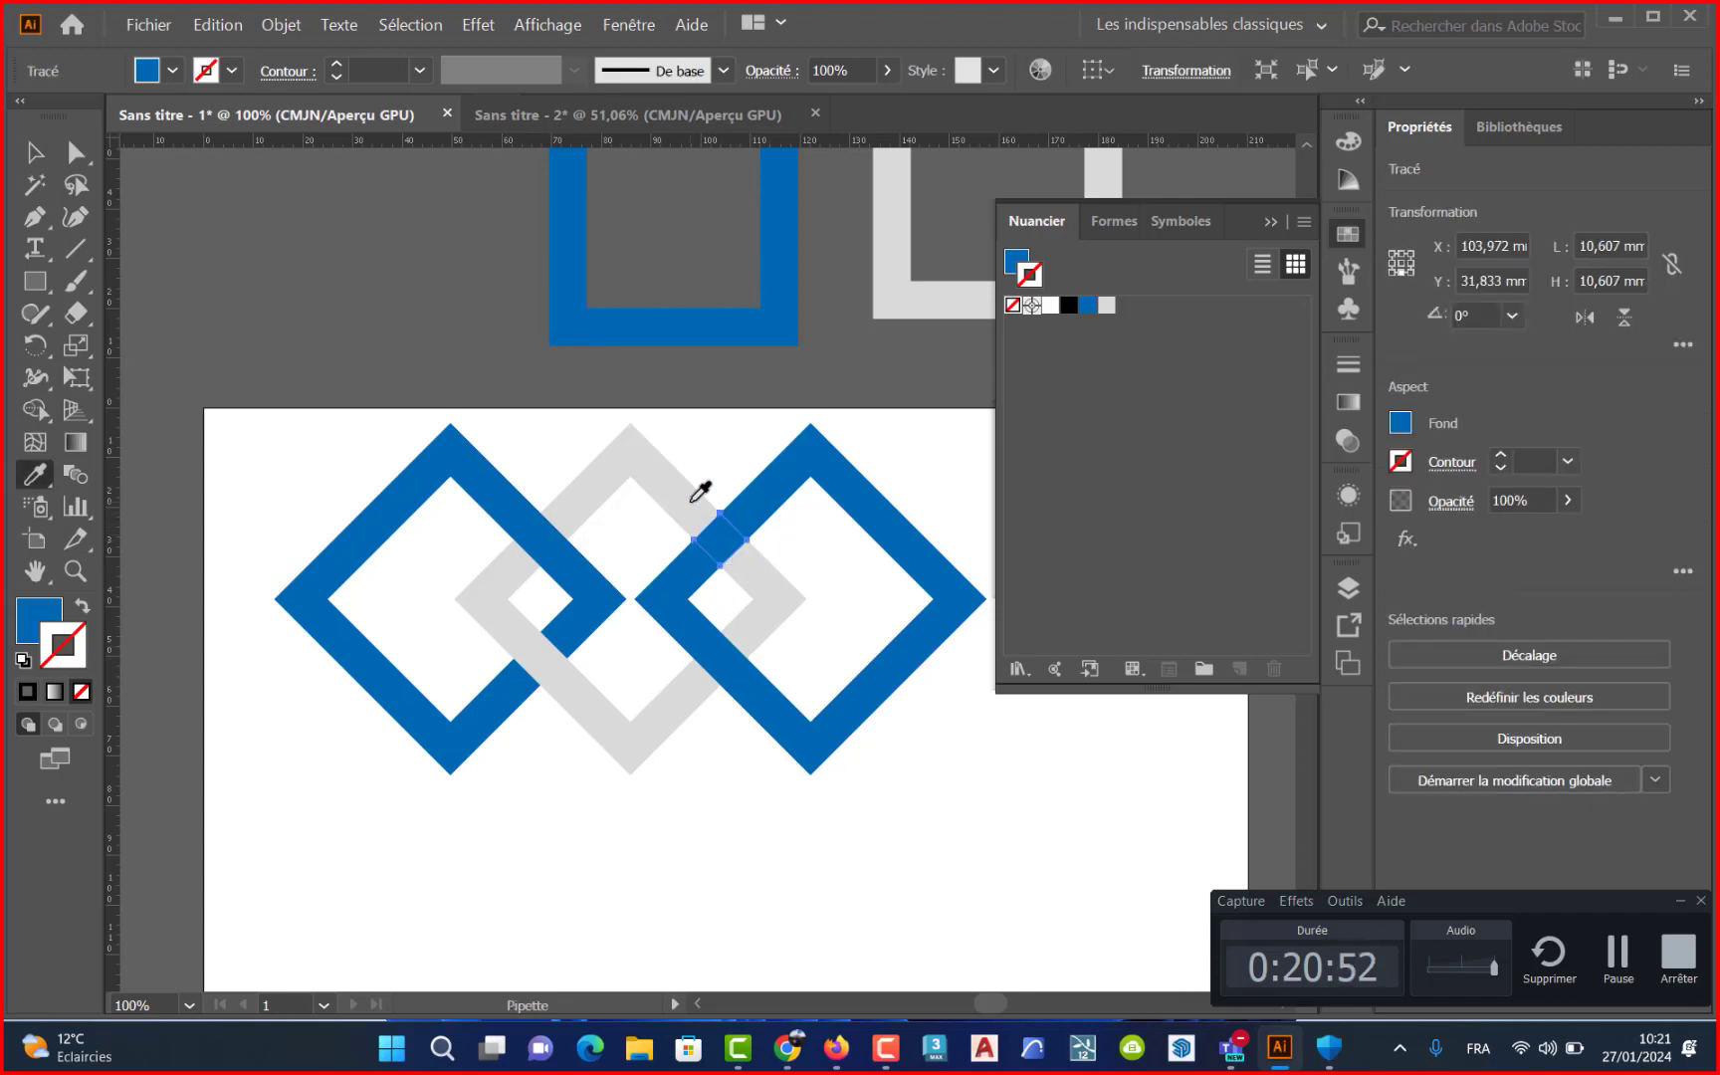
left_click(693, 501)
key("v")
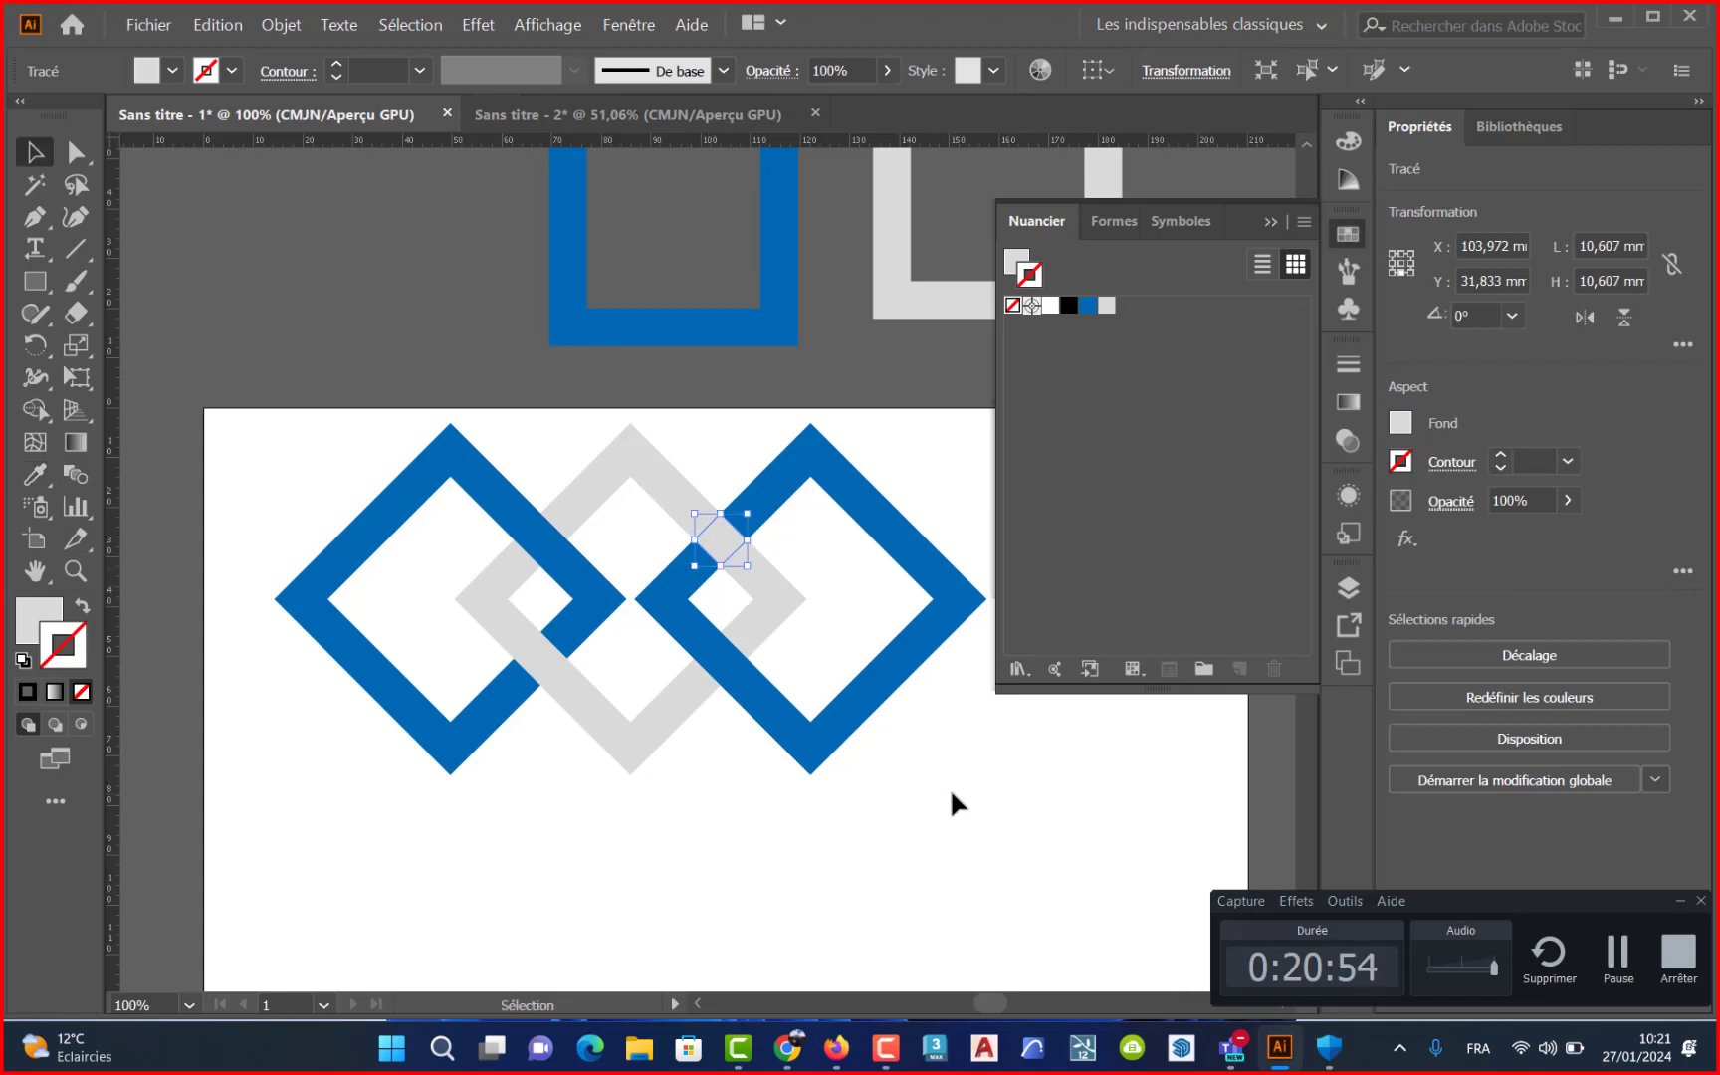
left_click(946, 790)
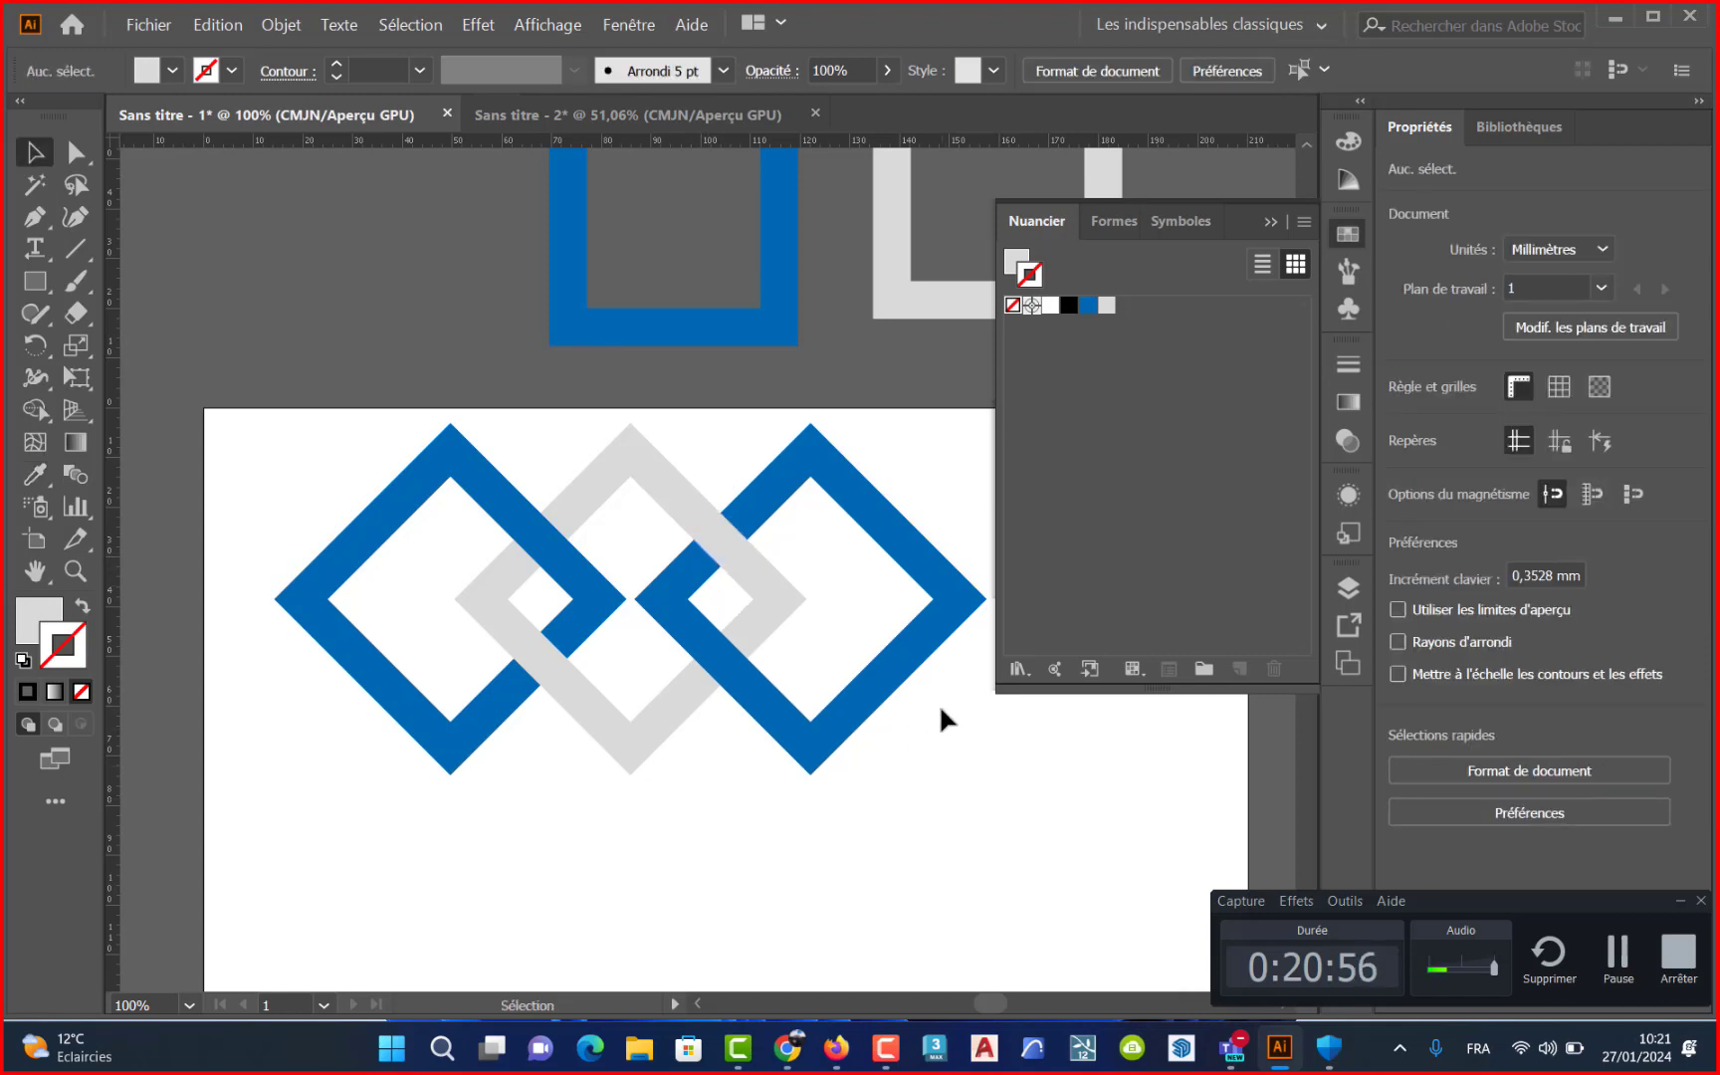